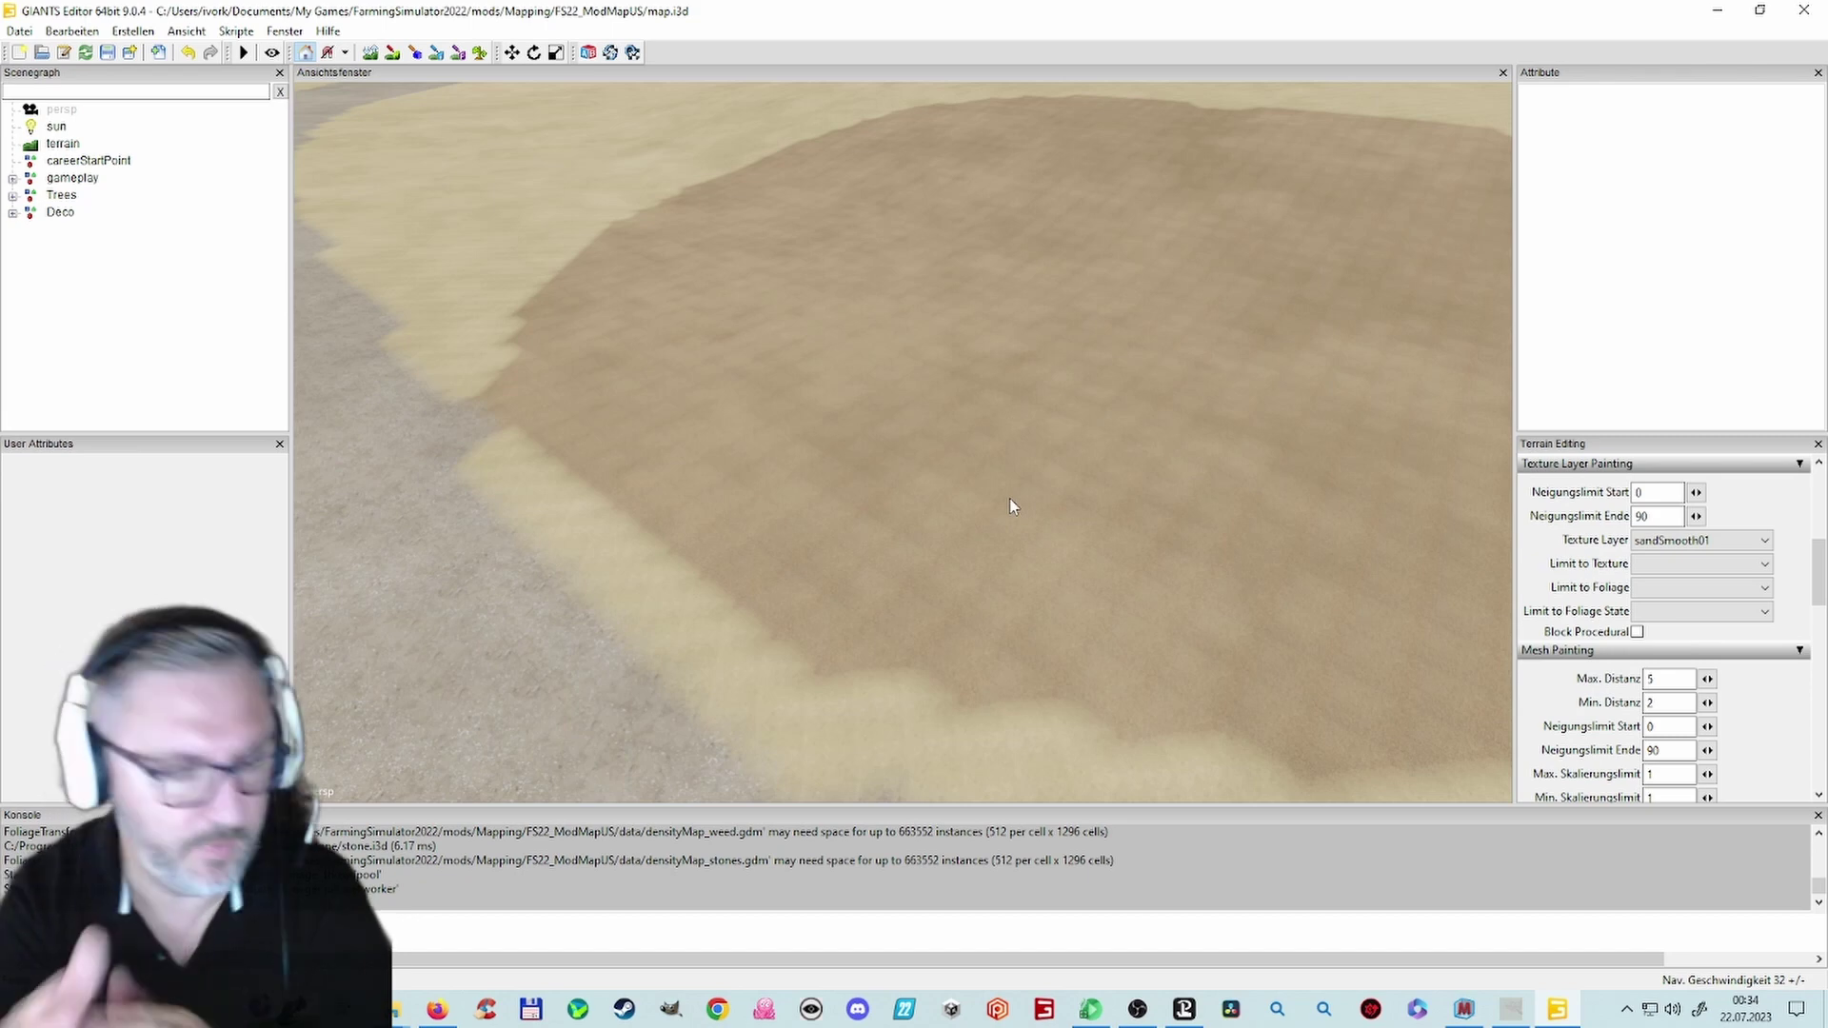
Step: Activate foliage painting at the brown stubble field and choose terrainDetailHeight as the foliage layer
{"action": "scroll", "coordinate": [1050, 450], "scroll_direction": "down", "scroll_amount": 6}
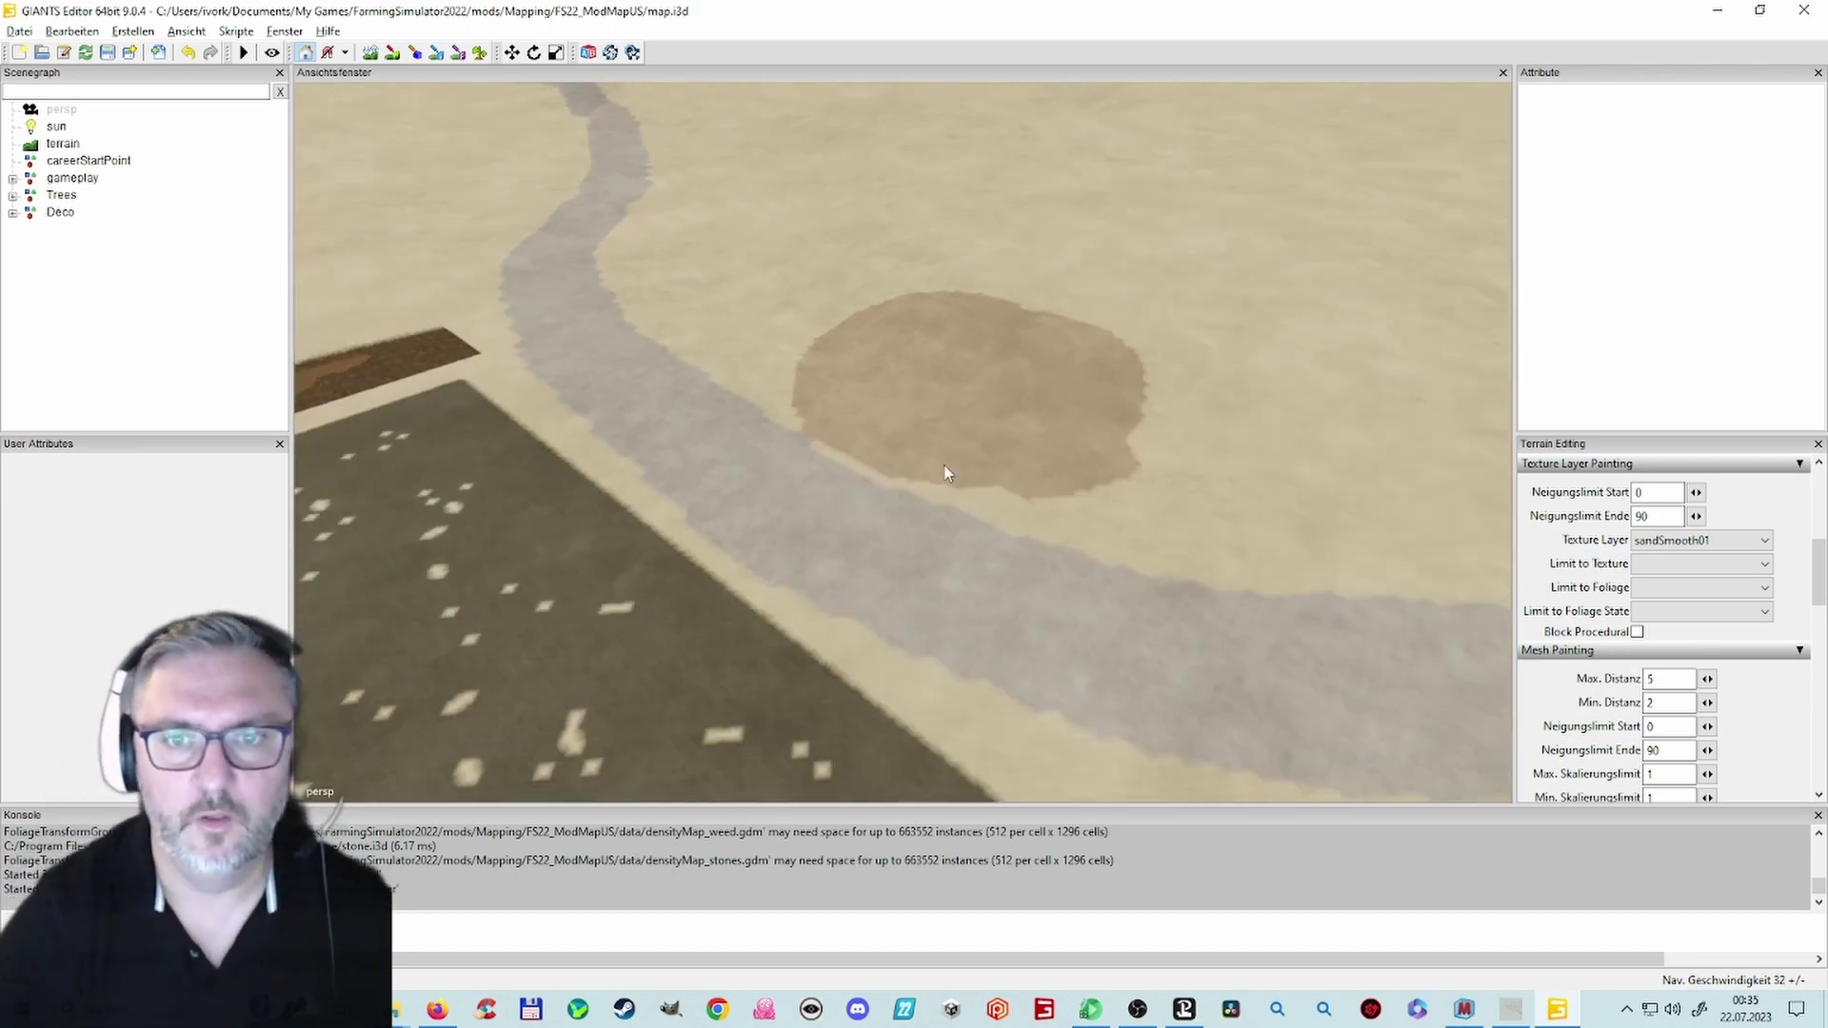
{"action": "left_click_drag", "start_coordinate": [943, 472], "coordinate": [763, 420], "text": "alt"}
{"action": "scroll", "coordinate": [967, 377], "scroll_direction": "up", "scroll_amount": 3}
{"action": "mouse_move", "coordinate": [967, 378]}
{"action": "right_mouse_down"}
{"action": "mouse_move", "coordinate": [1032, 477]}
{"action": "mouse_move", "coordinate": [1008, 432]}
{"action": "mouse_move", "coordinate": [1173, 436]}
{"action": "mouse_move", "coordinate": [1392, 535]}
{"action": "mouse_move", "coordinate": [1262, 481]}
{"action": "mouse_move", "coordinate": [1187, 498]}
{"action": "mouse_move", "coordinate": [1150, 472]}
{"action": "mouse_move", "coordinate": [950, 505]}
{"action": "mouse_move", "coordinate": [1276, 342]}
{"action": "mouse_move", "coordinate": [1251, 489]}
{"action": "mouse_move", "coordinate": [1455, 558]}
{"action": "mouse_move", "coordinate": [1171, 517]}
{"action": "mouse_move", "coordinate": [1413, 540]}
{"action": "mouse_move", "coordinate": [1175, 539]}
{"action": "mouse_move", "coordinate": [1327, 489]}
{"action": "mouse_move", "coordinate": [1365, 511]}
{"action": "mouse_move", "coordinate": [1212, 535]}
{"action": "mouse_move", "coordinate": [1346, 523]}
{"action": "right_mouse_up"}
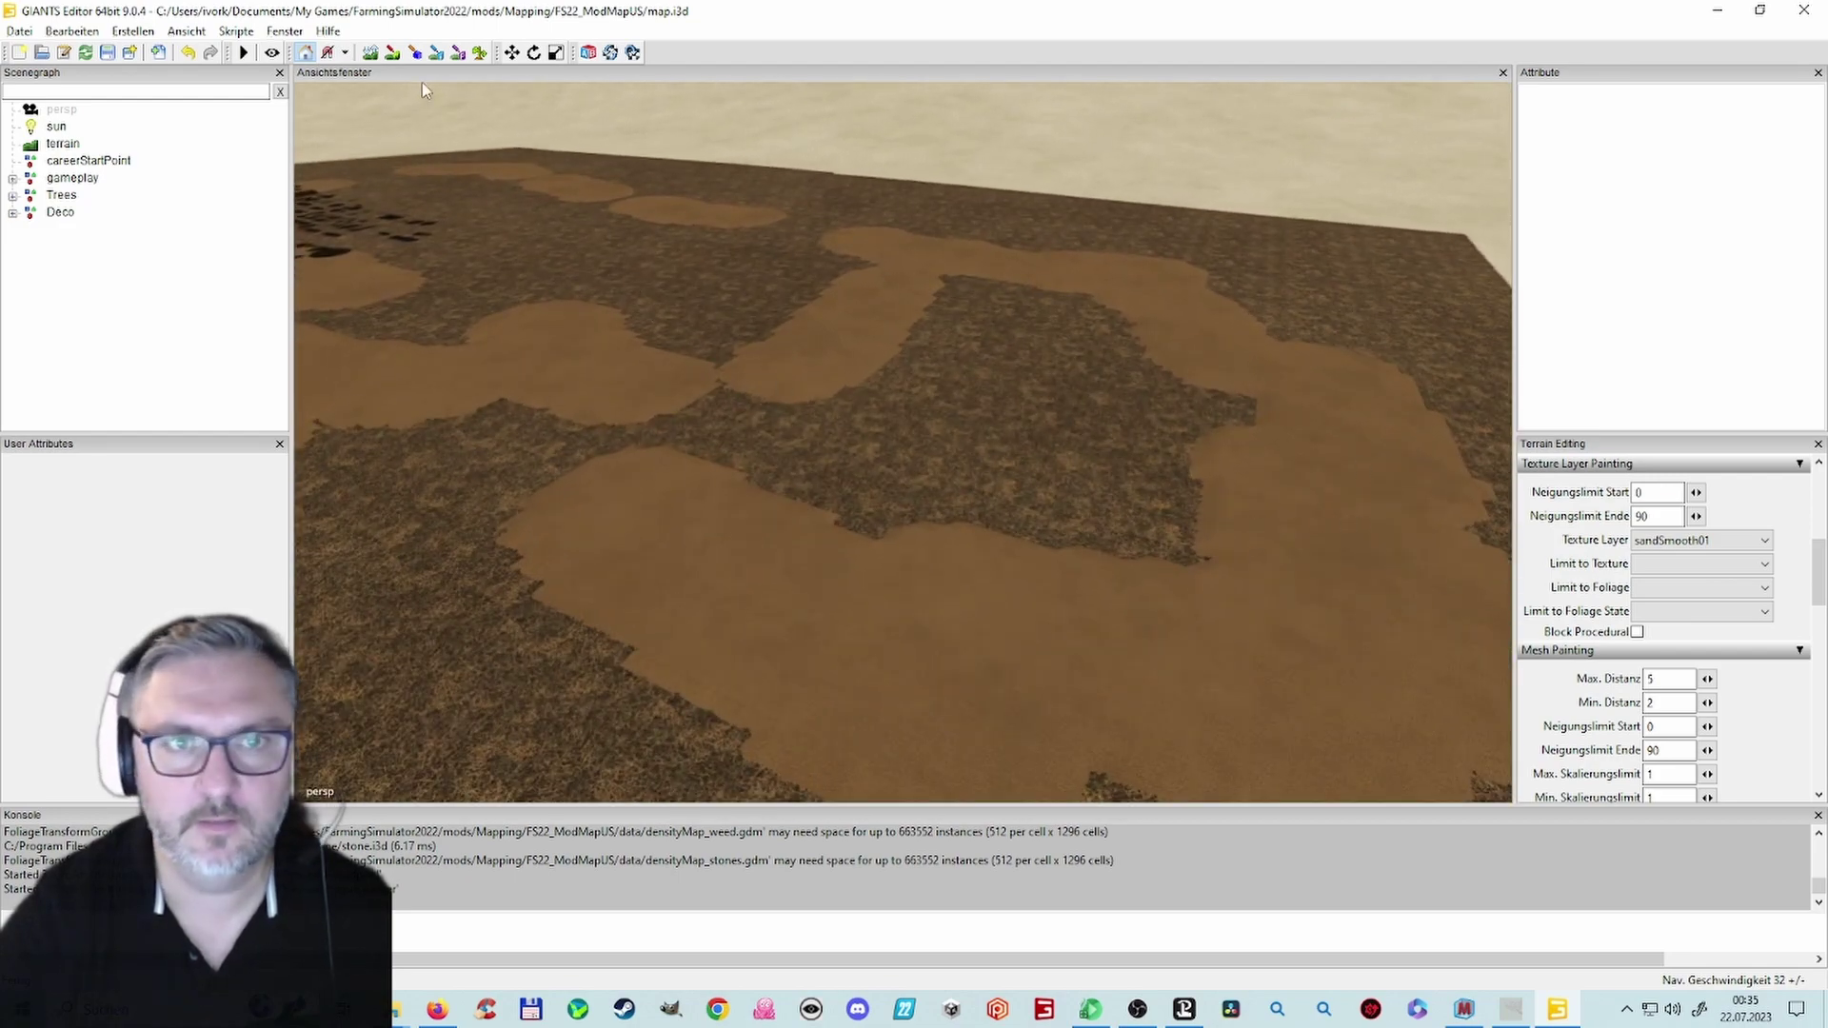
{"action": "left_click", "coordinate": [484, 54]}
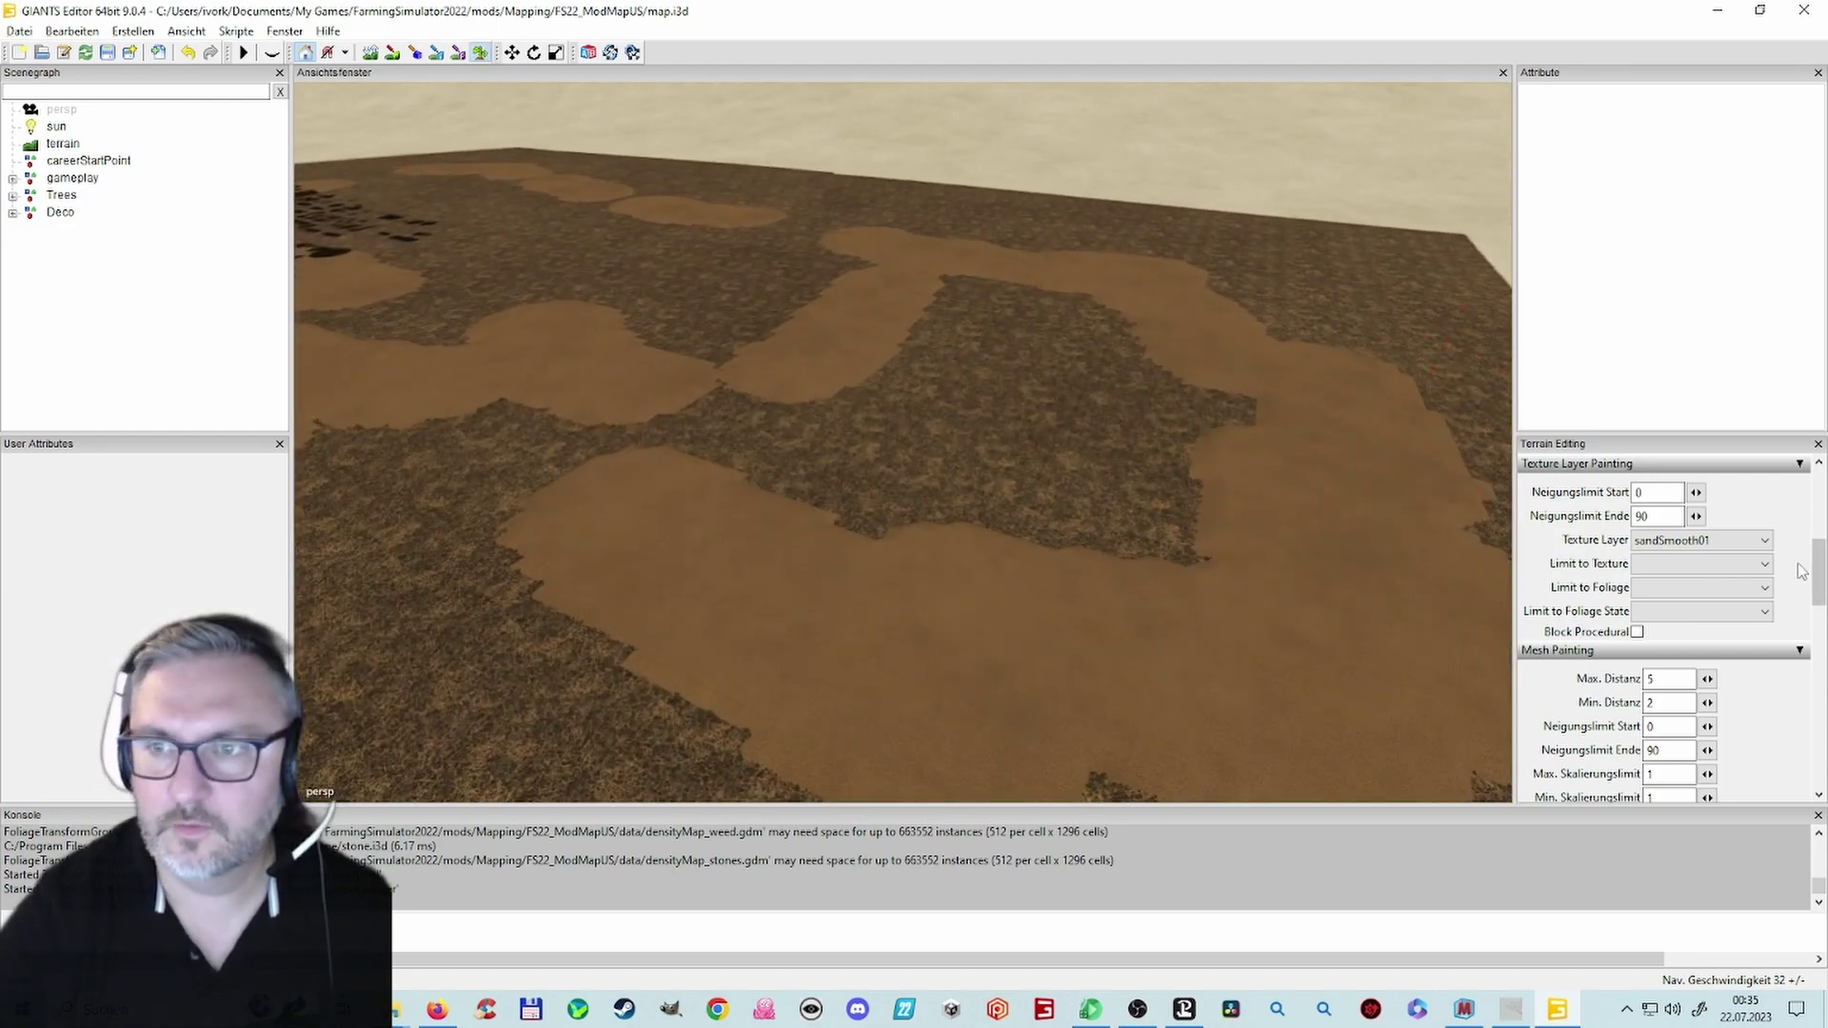
{"action": "left_click_drag", "start_coordinate": [1819, 573], "coordinate": [1819, 647]}
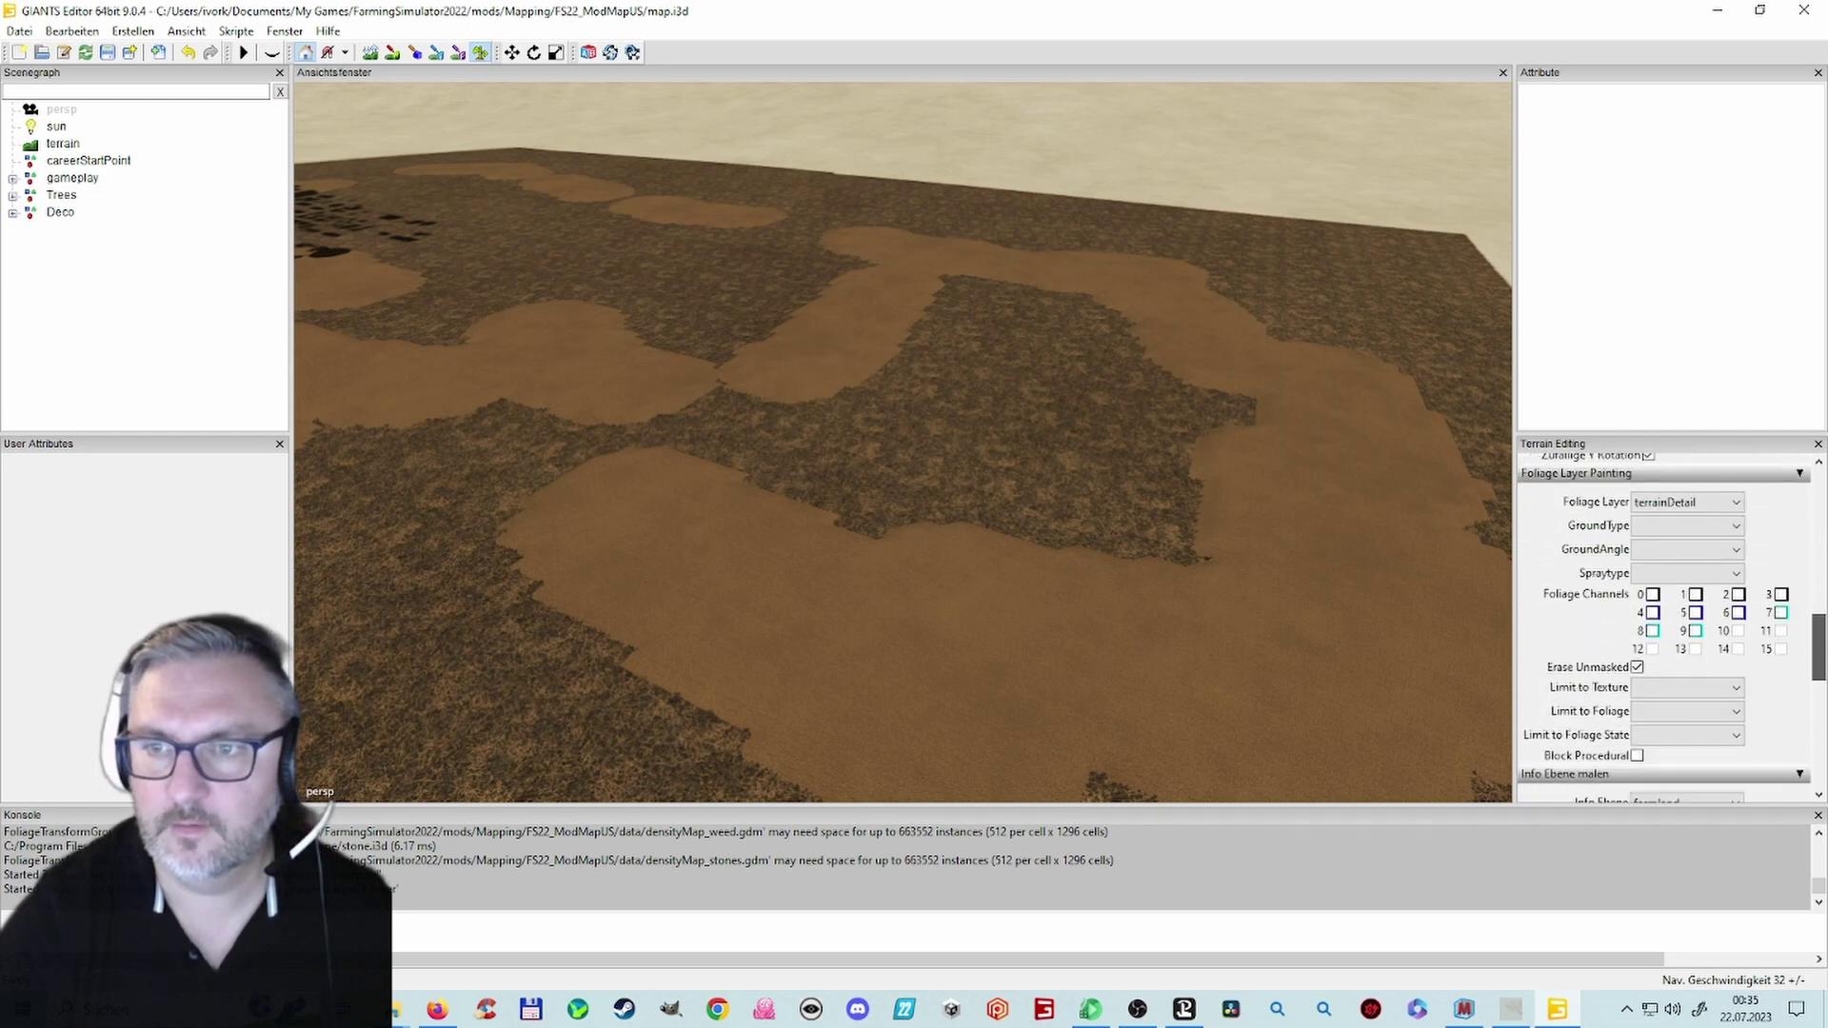
{"action": "left_click", "coordinate": [1735, 503]}
{"action": "left_click", "coordinate": [1714, 533]}
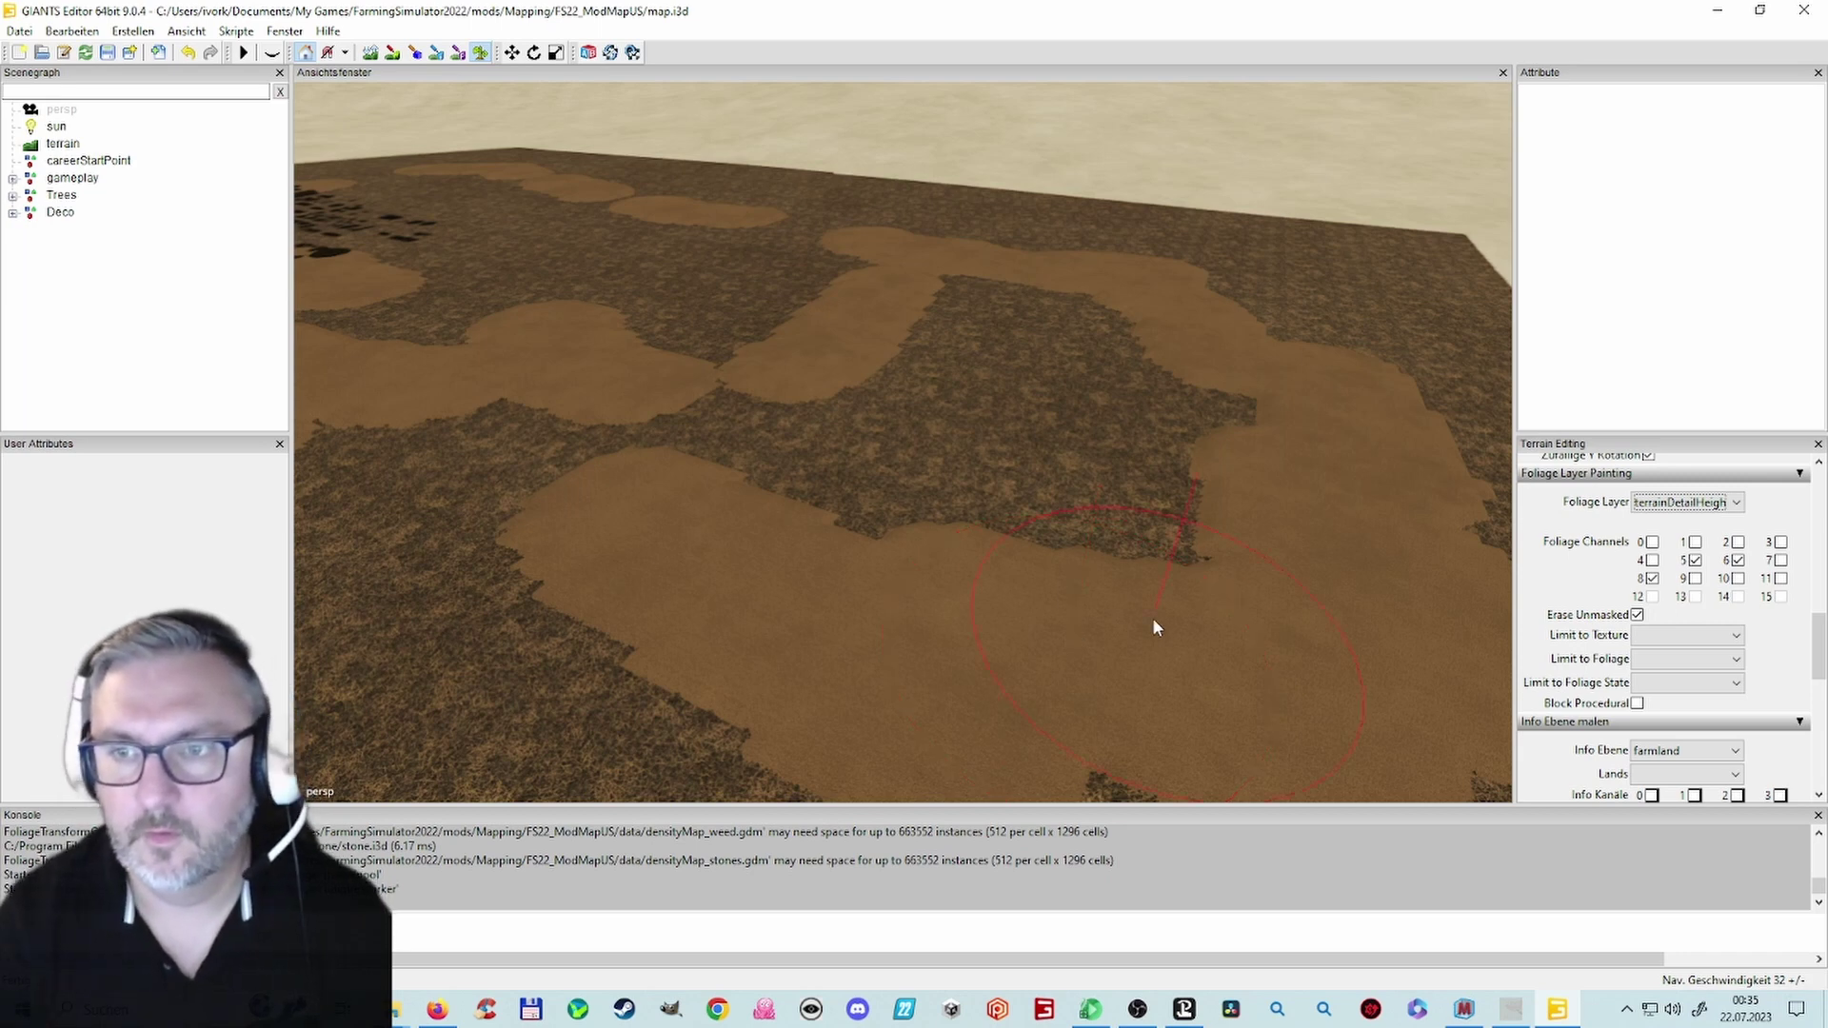
Step: Enable foliage channel 0 and paint a patch over the stubble beside the existing grain area, checking it up close
{"action": "left_click", "coordinate": [1651, 542]}
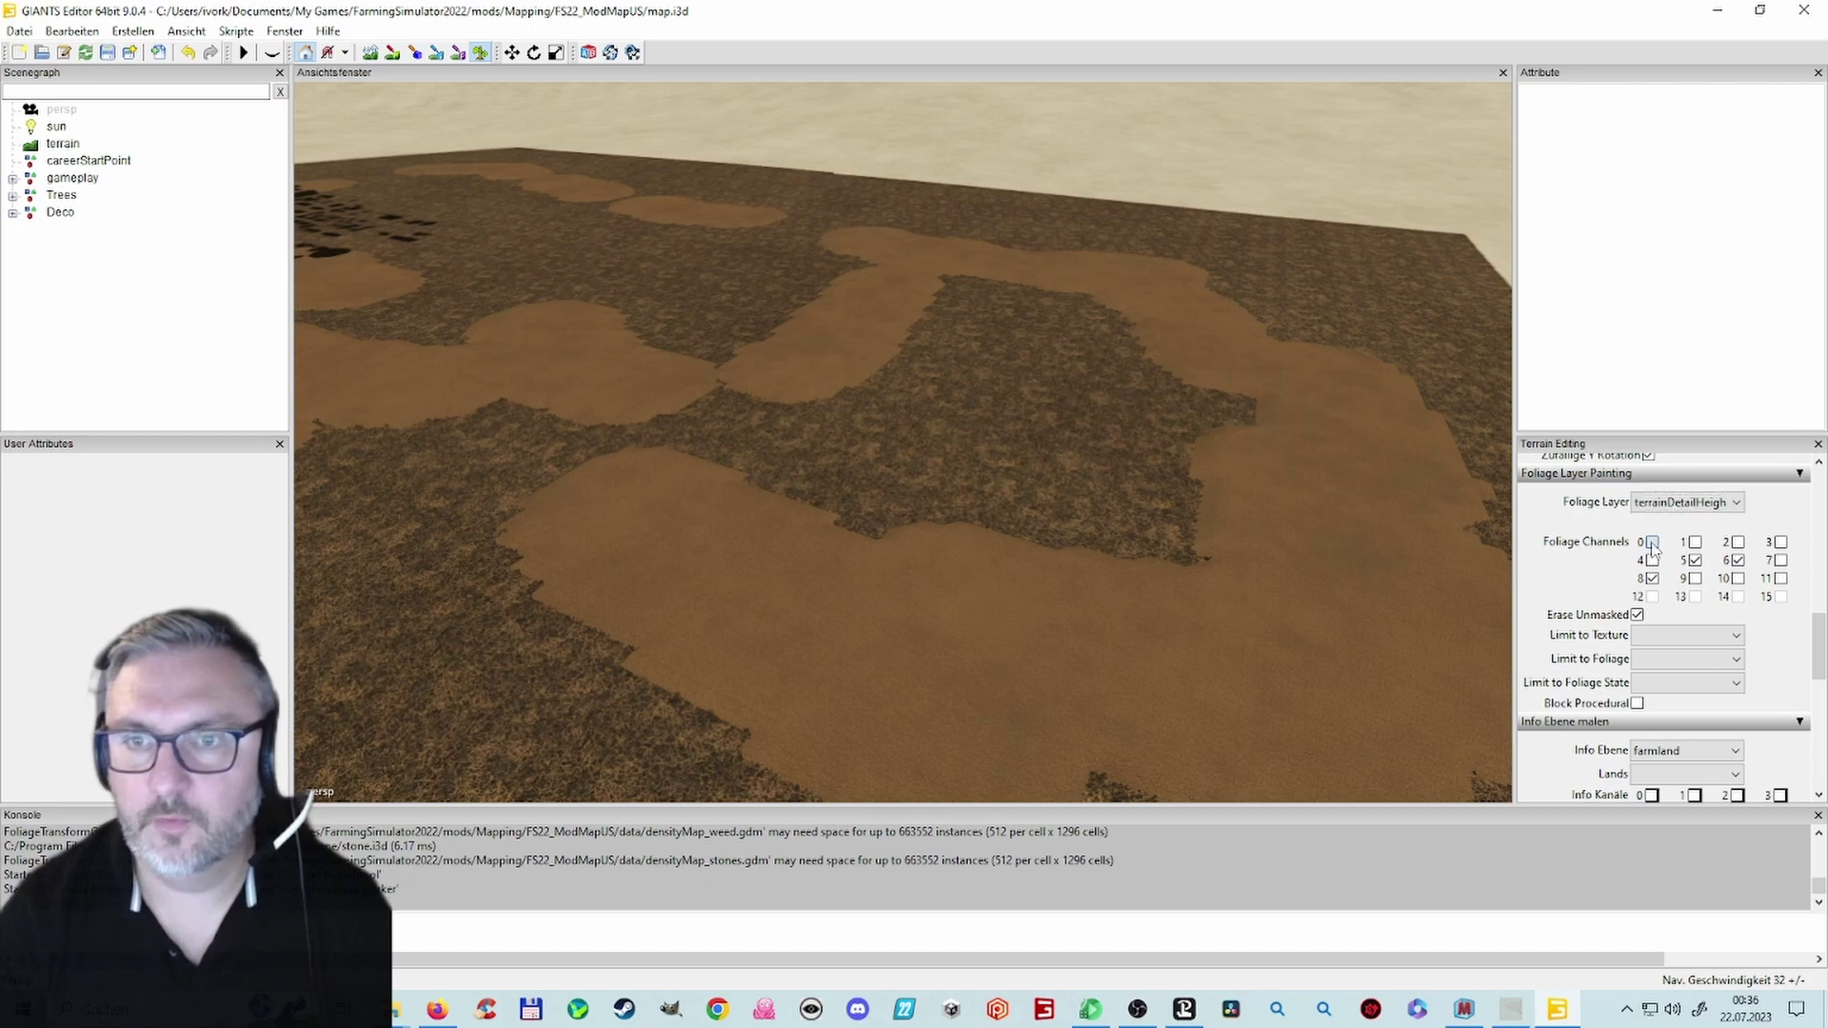
{"action": "left_click", "coordinate": [1111, 451]}
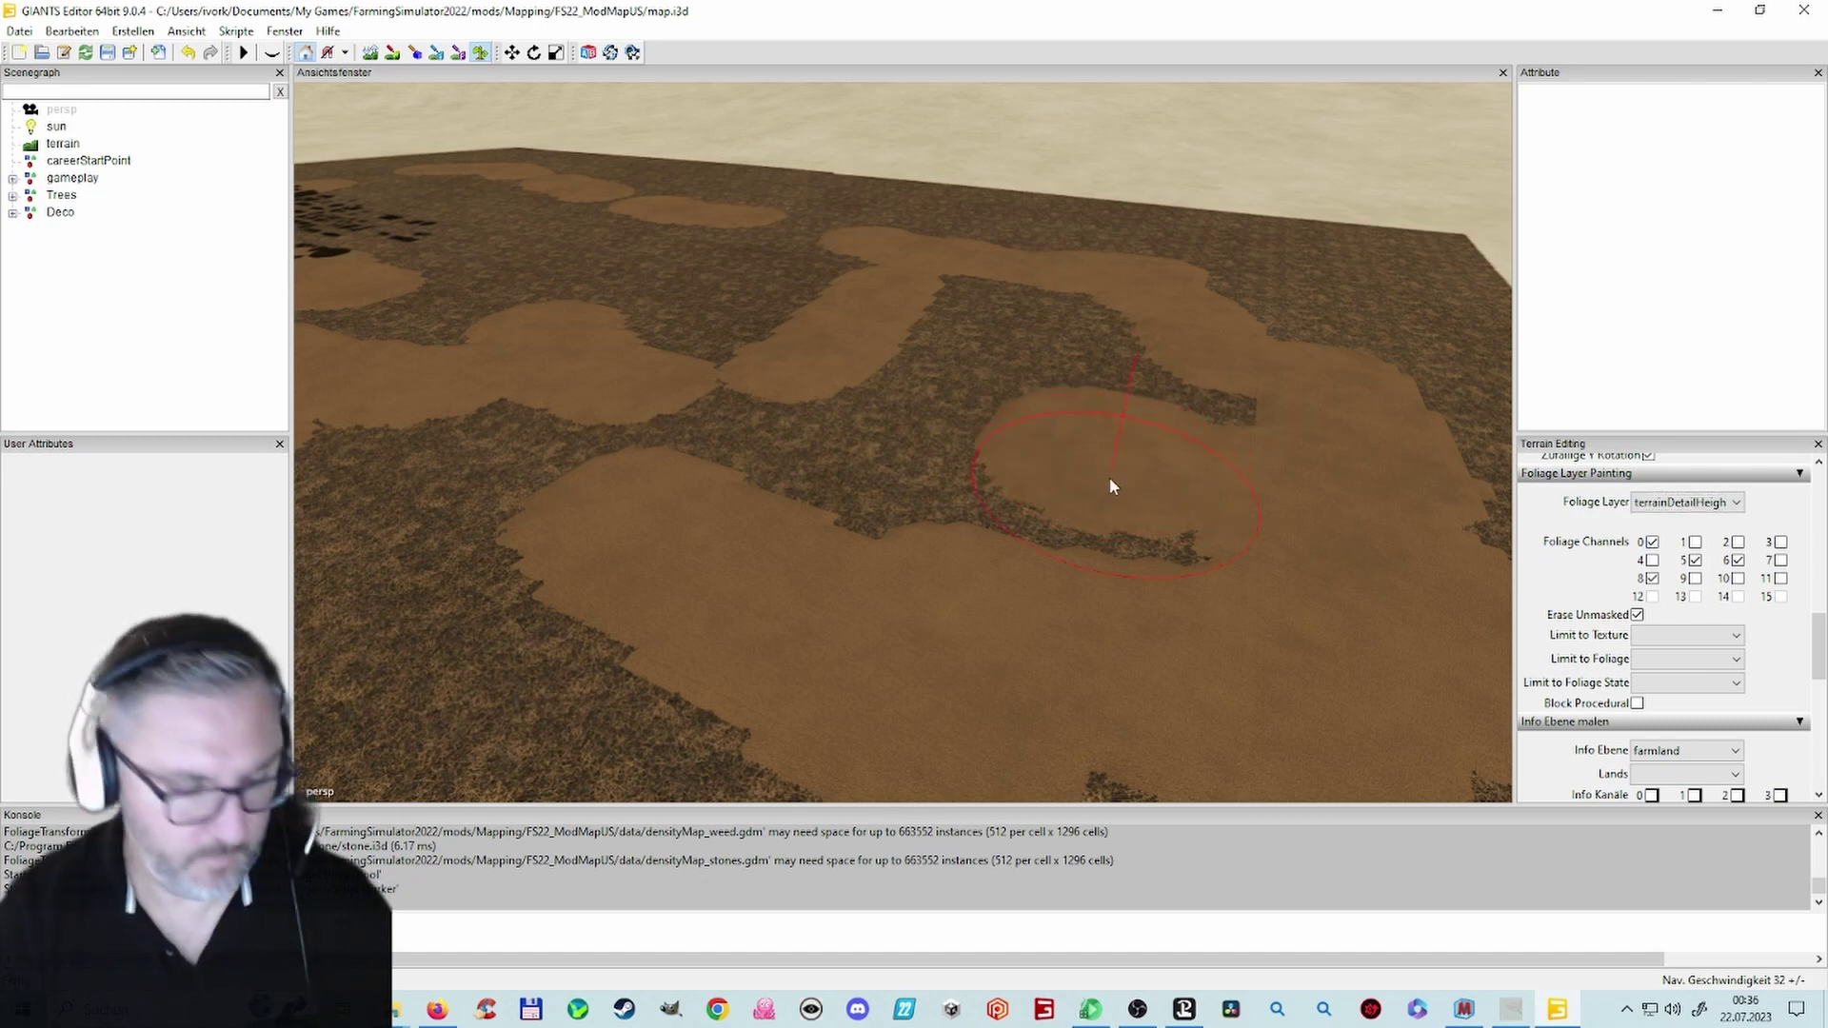
{"action": "right_click_drag", "start_coordinate": [1117, 477], "coordinate": [1196, 470], "text": "alt"}
{"action": "left_click_drag", "start_coordinate": [1196, 469], "coordinate": [1367, 471], "text": "alt"}
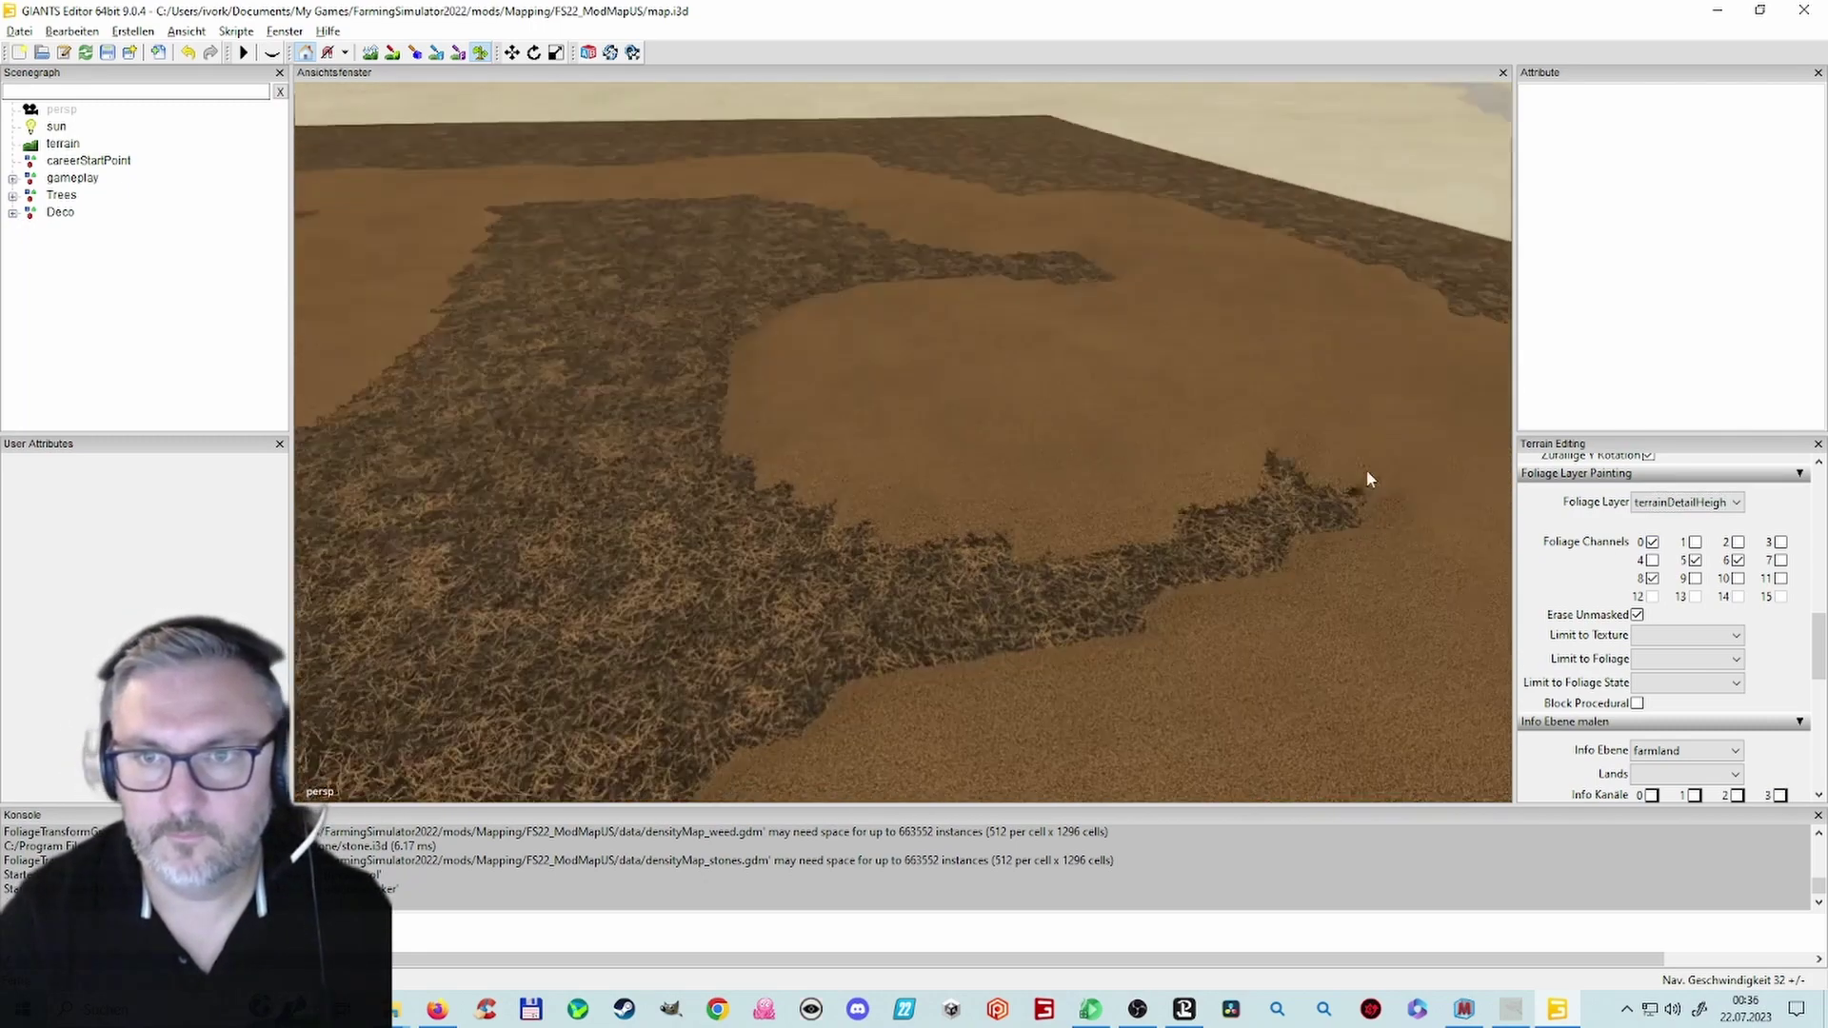
{"action": "scroll", "coordinate": [1367, 477], "scroll_direction": "up", "scroll_amount": 10}
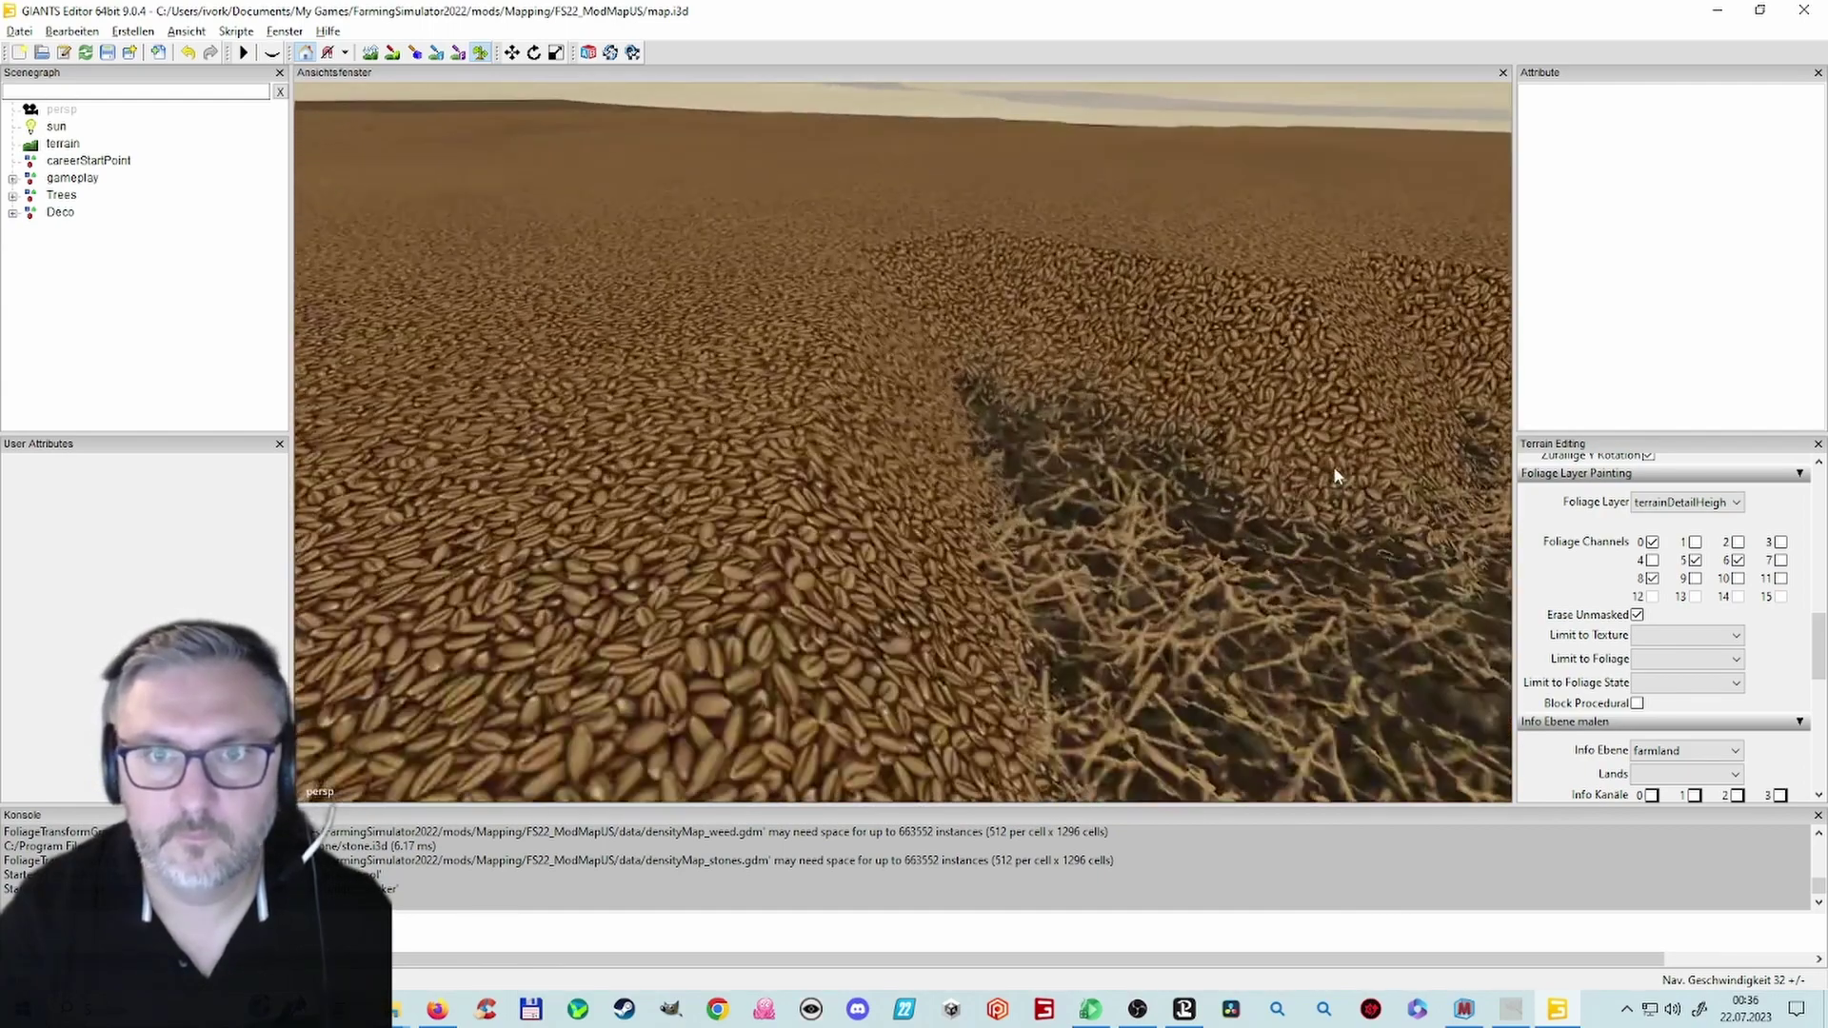
{"action": "scroll", "coordinate": [1334, 466], "scroll_direction": "down", "scroll_amount": 10}
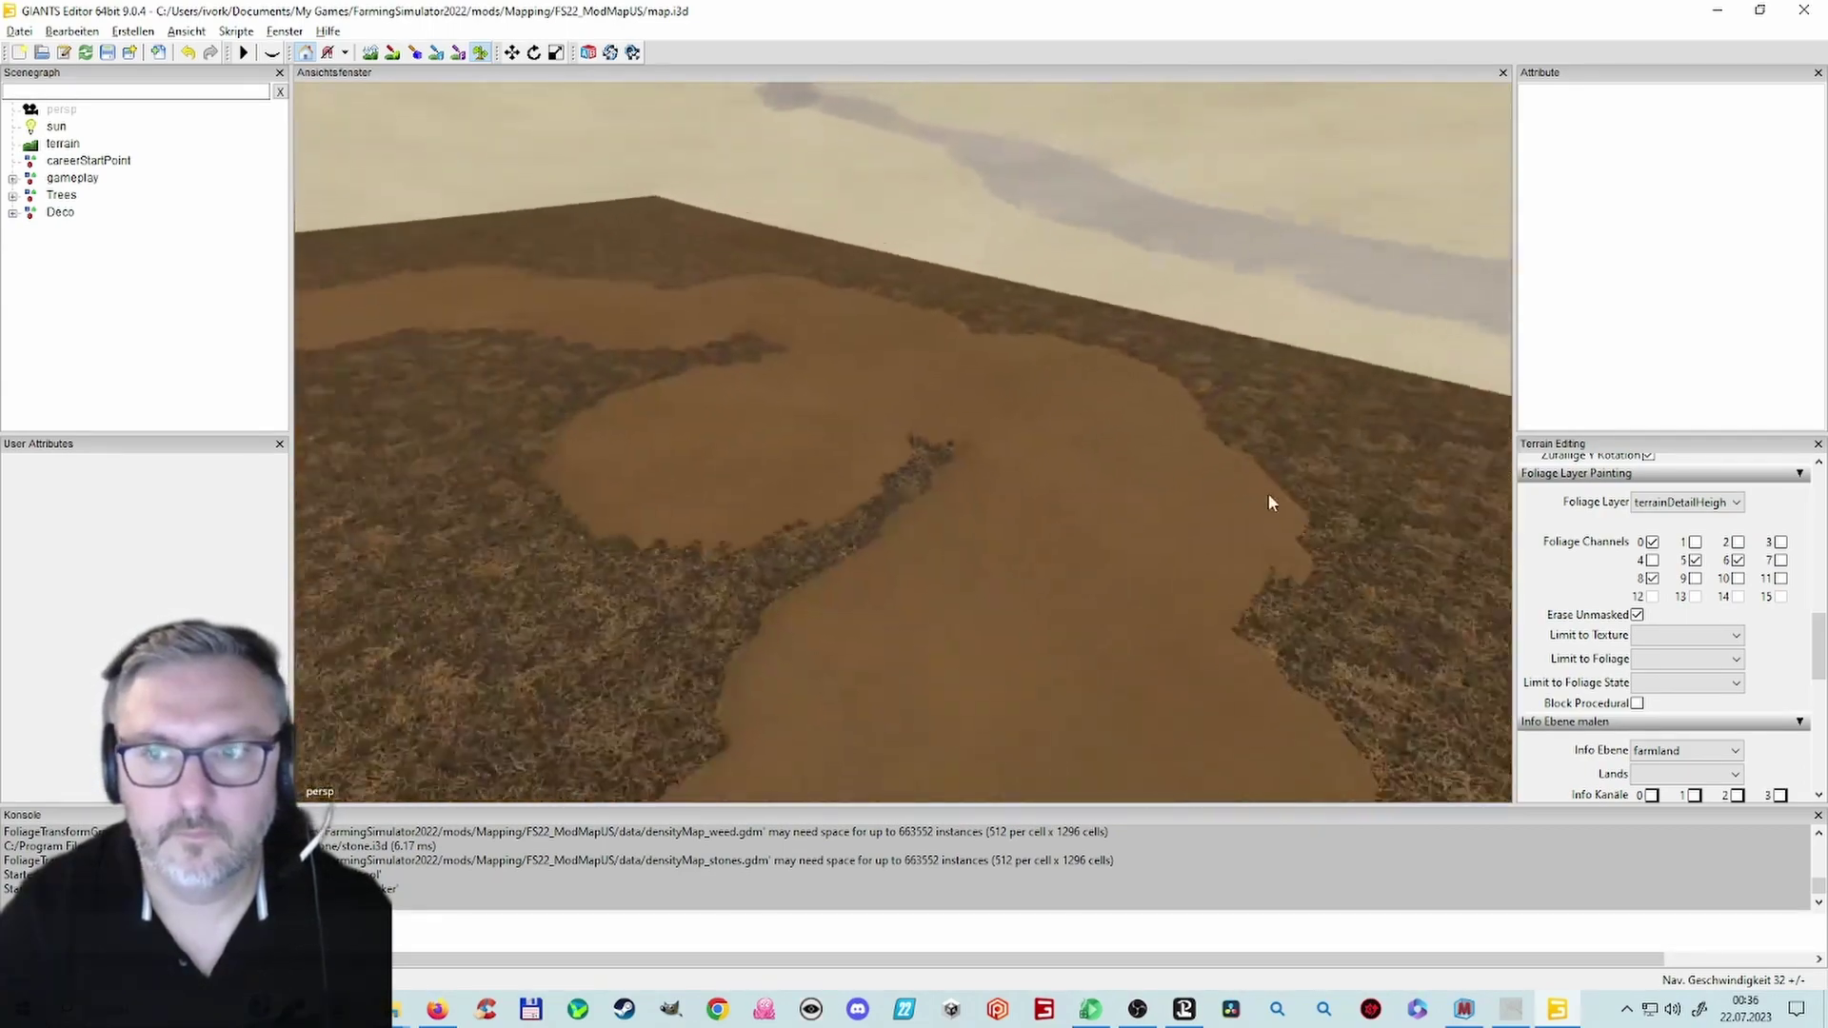
Step: Enable foliage channel 1 as well and paint over more of the remaining stubble between the grain areas
{"action": "left_click", "coordinate": [1694, 542]}
{"action": "left_click_drag", "start_coordinate": [664, 546], "coordinate": [651, 545]}
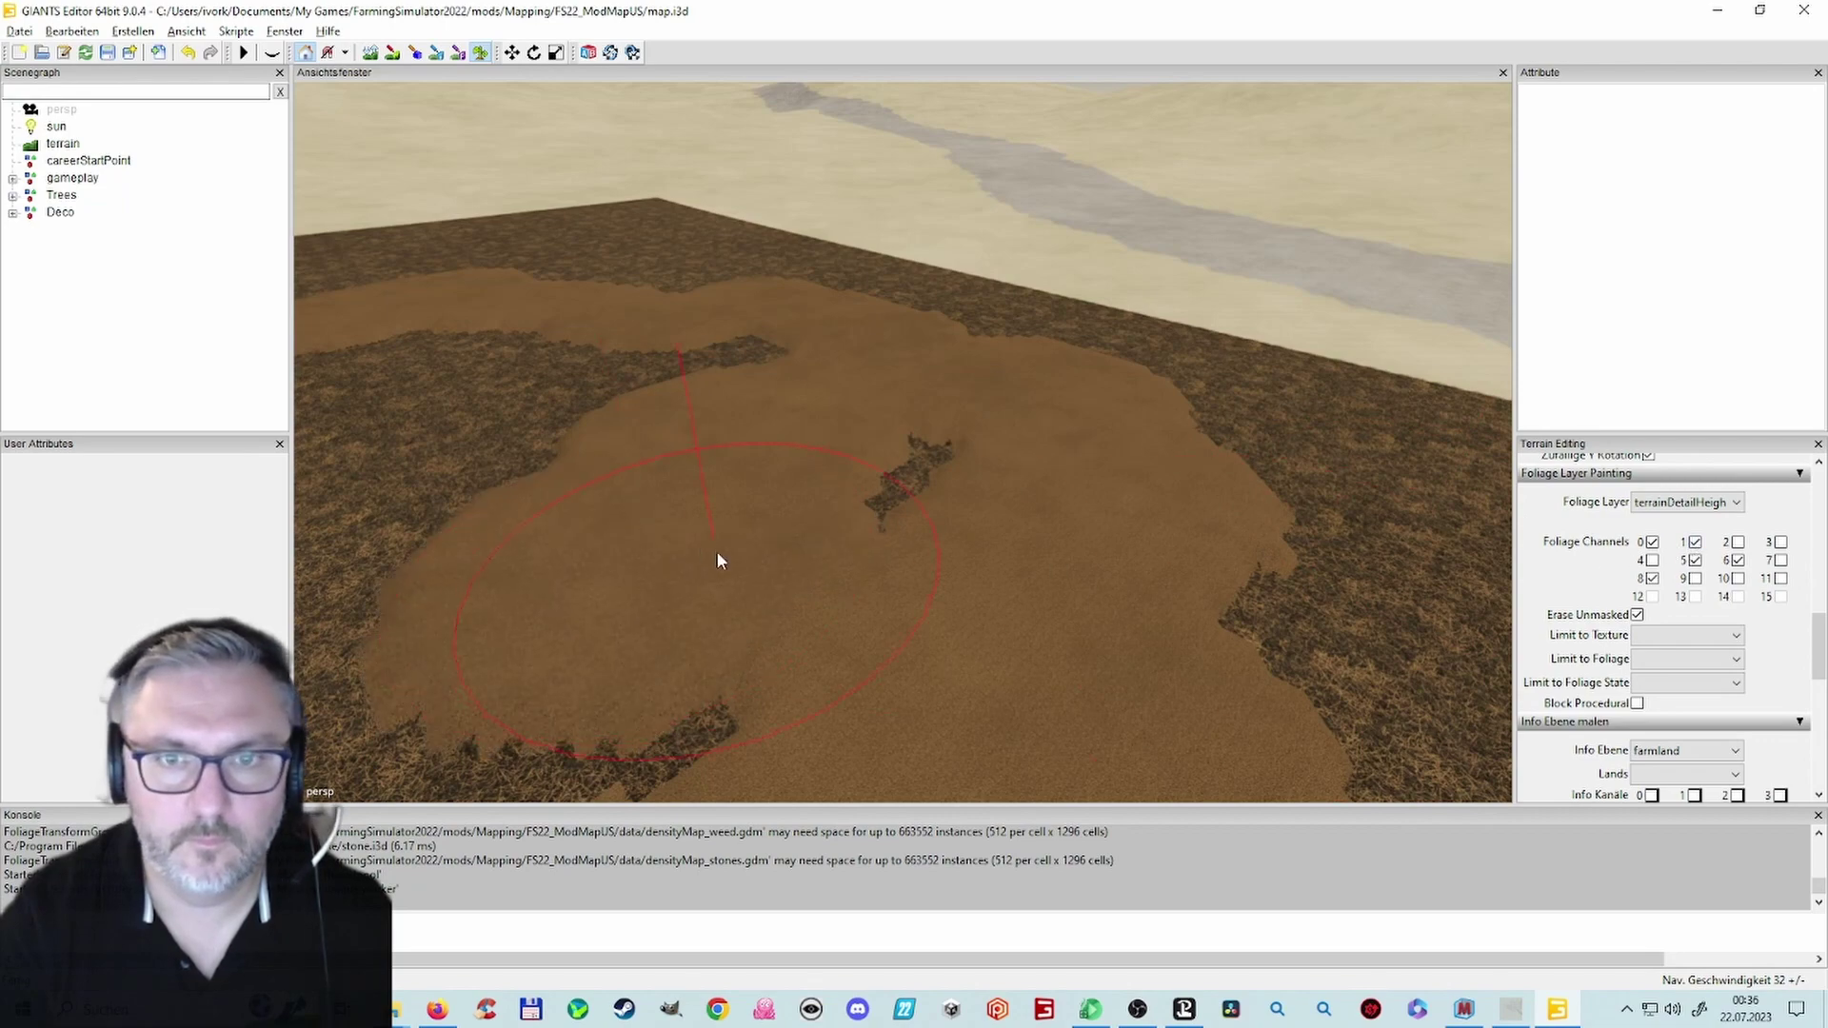
{"action": "scroll", "coordinate": [716, 550], "scroll_direction": "up", "scroll_amount": 5}
{"action": "mouse_move", "coordinate": [759, 520]}
{"action": "left_mouse_down", "text": "alt"}
{"action": "mouse_move", "coordinate": [504, 479]}
{"action": "mouse_move", "coordinate": [509, 427]}
{"action": "left_mouse_up", "text": "alt"}
{"action": "mouse_move", "coordinate": [663, 417]}
{"action": "left_mouse_down"}
{"action": "mouse_move", "coordinate": [1098, 400]}
{"action": "mouse_move", "coordinate": [1129, 448]}
{"action": "left_mouse_up"}
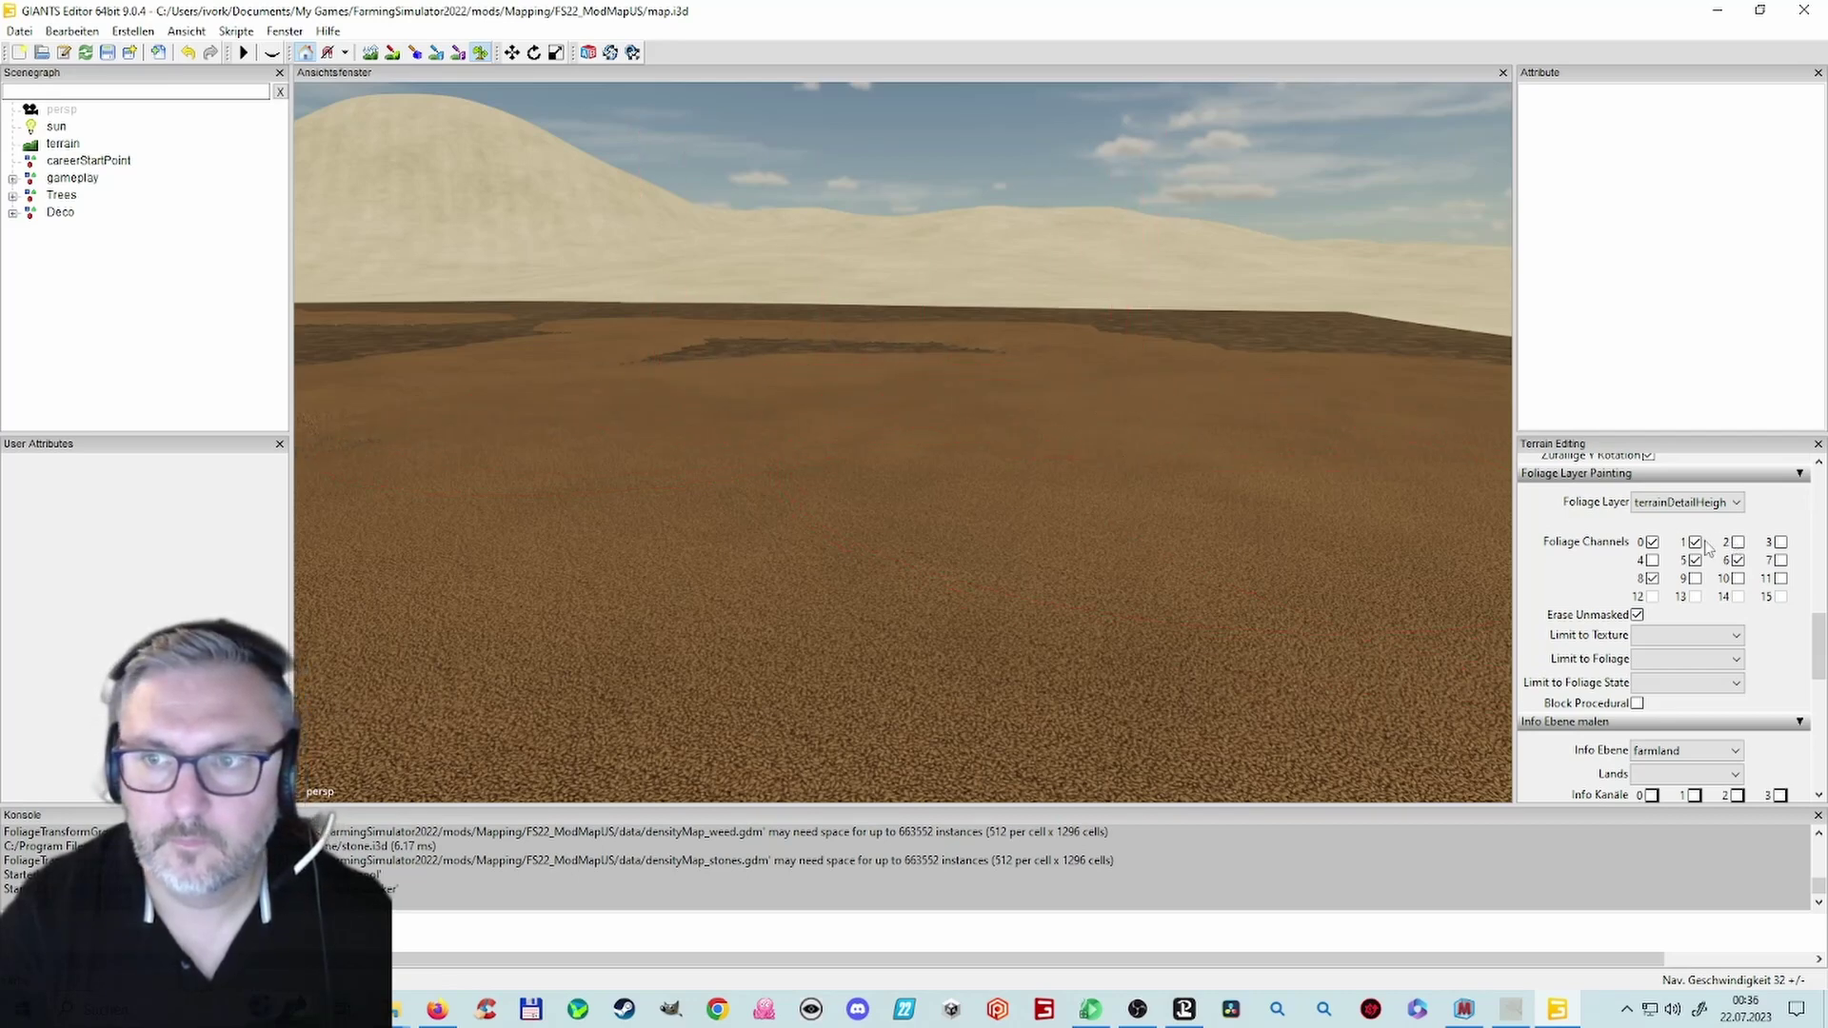
Step: Try foliage channel 2, and reduce the active foliage channels to only 5 and 6
{"action": "left_click", "coordinate": [1736, 542]}
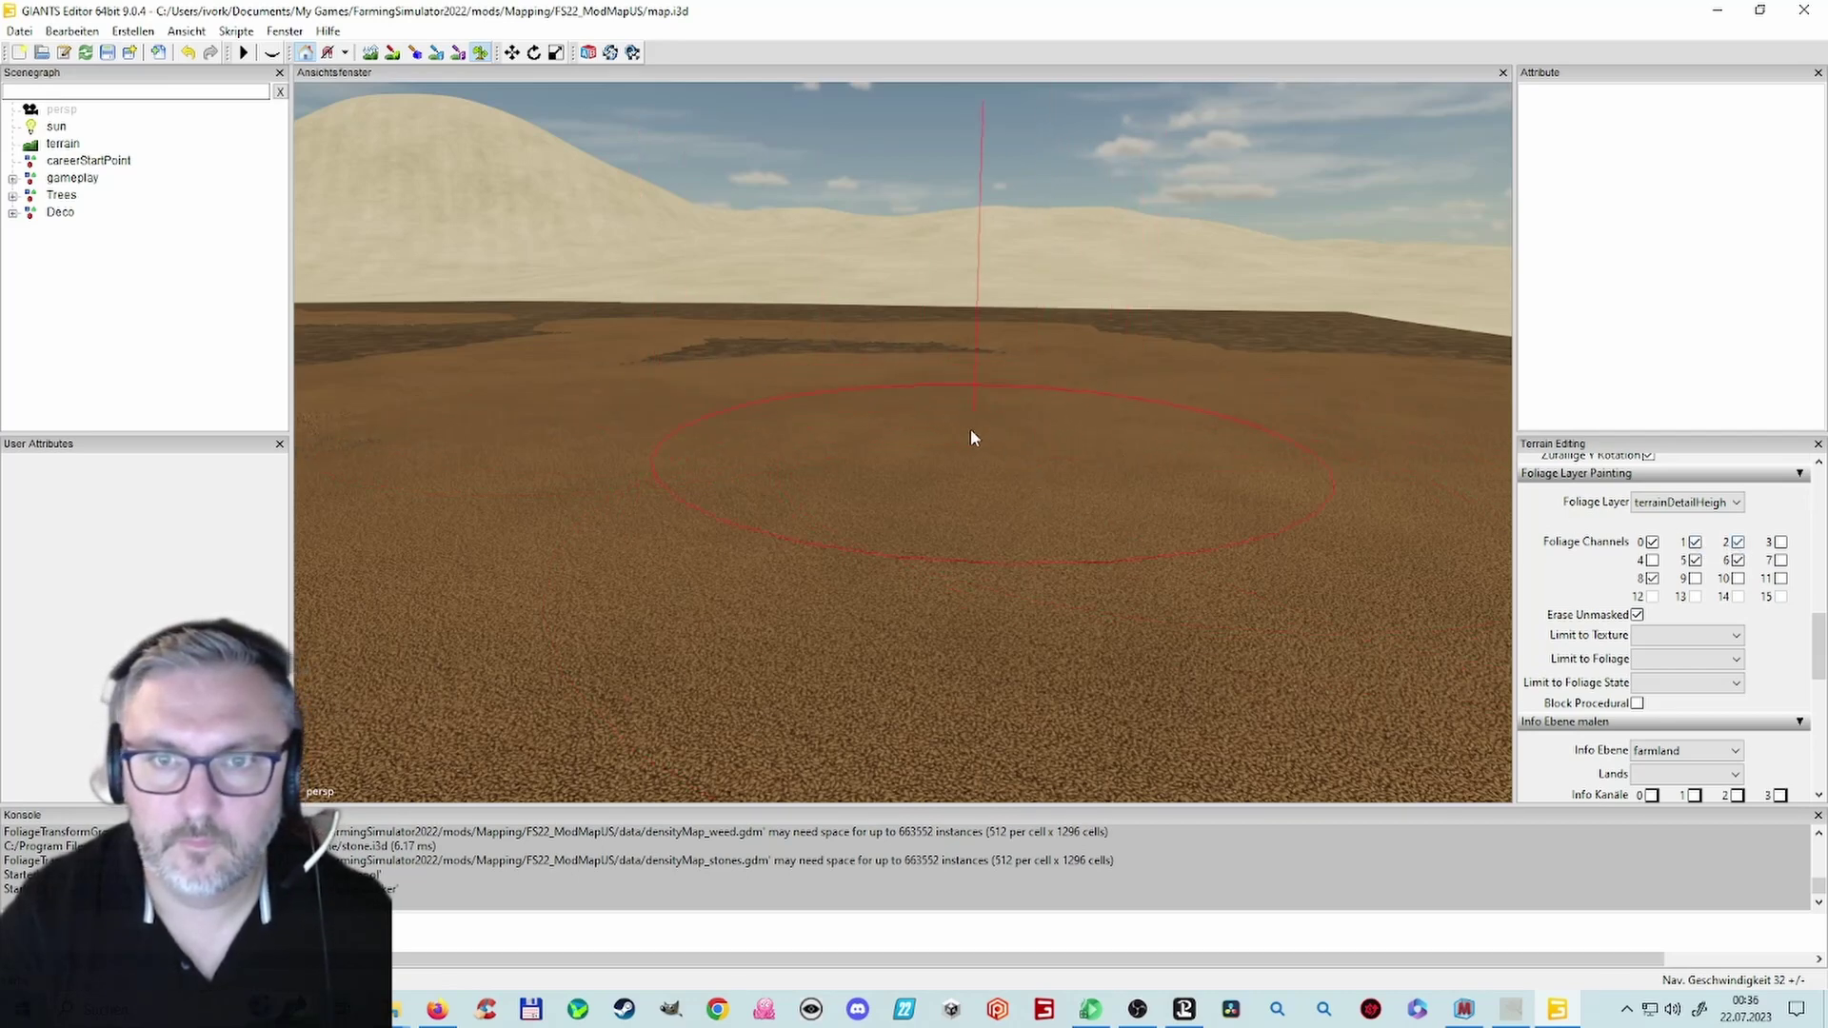
{"action": "left_click", "coordinate": [1736, 543]}
{"action": "left_click", "coordinate": [1694, 543]}
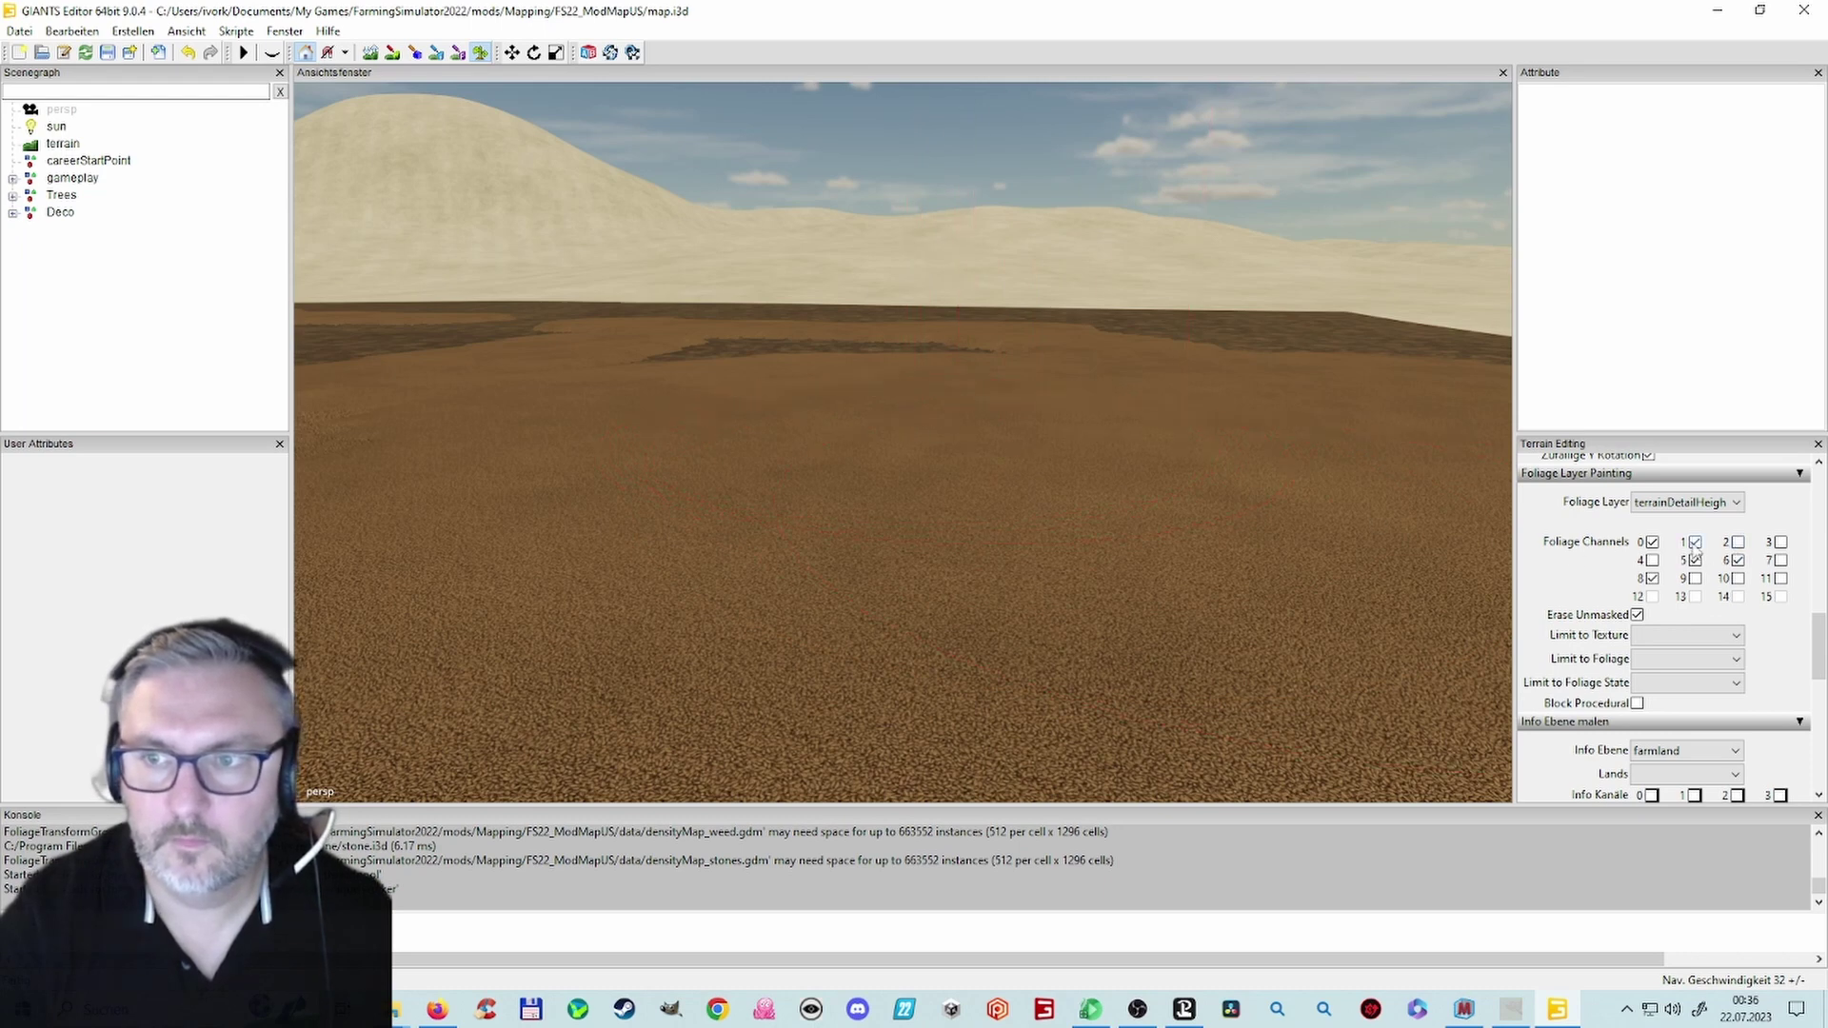
{"action": "left_click", "coordinate": [1651, 579]}
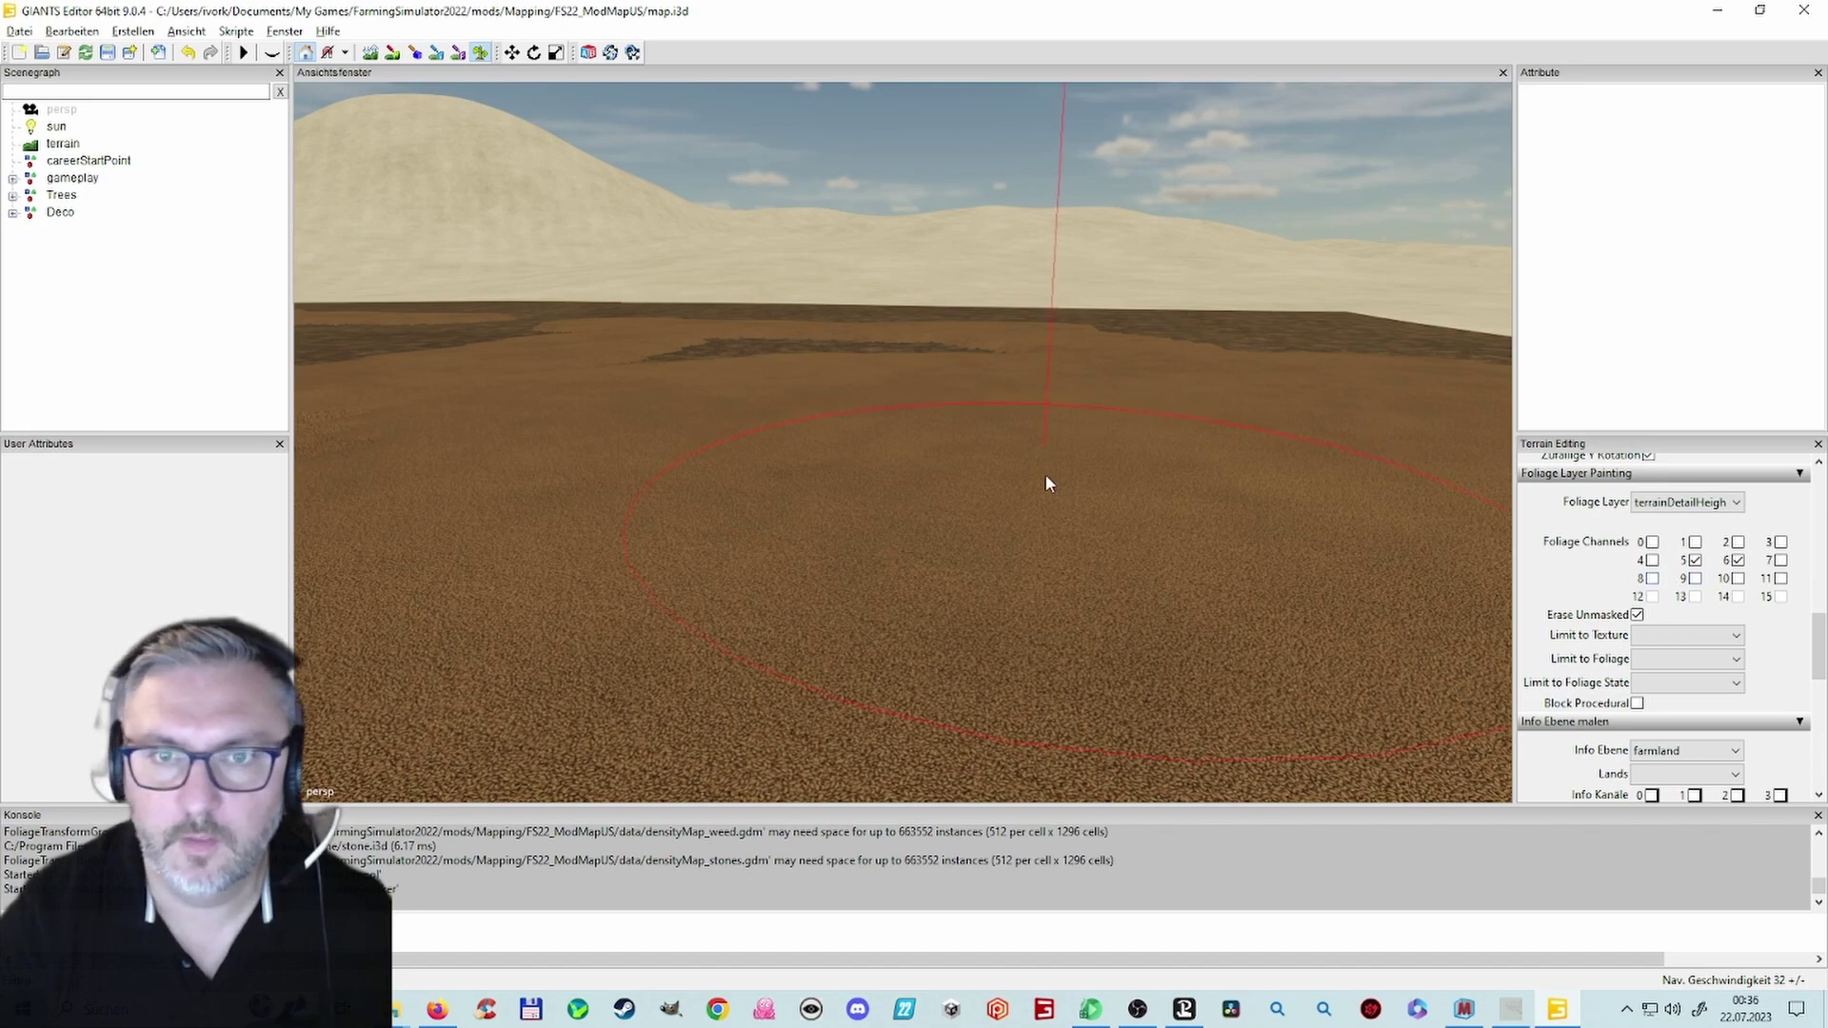
Step: Paint the terrainDetailHeight layer with channels 5 and 6 over the remaining stubble patches and gaps near the field's corner
{"action": "mouse_move", "coordinate": [1049, 482]}
{"action": "right_mouse_down"}
{"action": "mouse_move", "coordinate": [1069, 436]}
{"action": "mouse_move", "coordinate": [1165, 436]}
{"action": "mouse_move", "coordinate": [1247, 563]}
{"action": "right_mouse_up"}
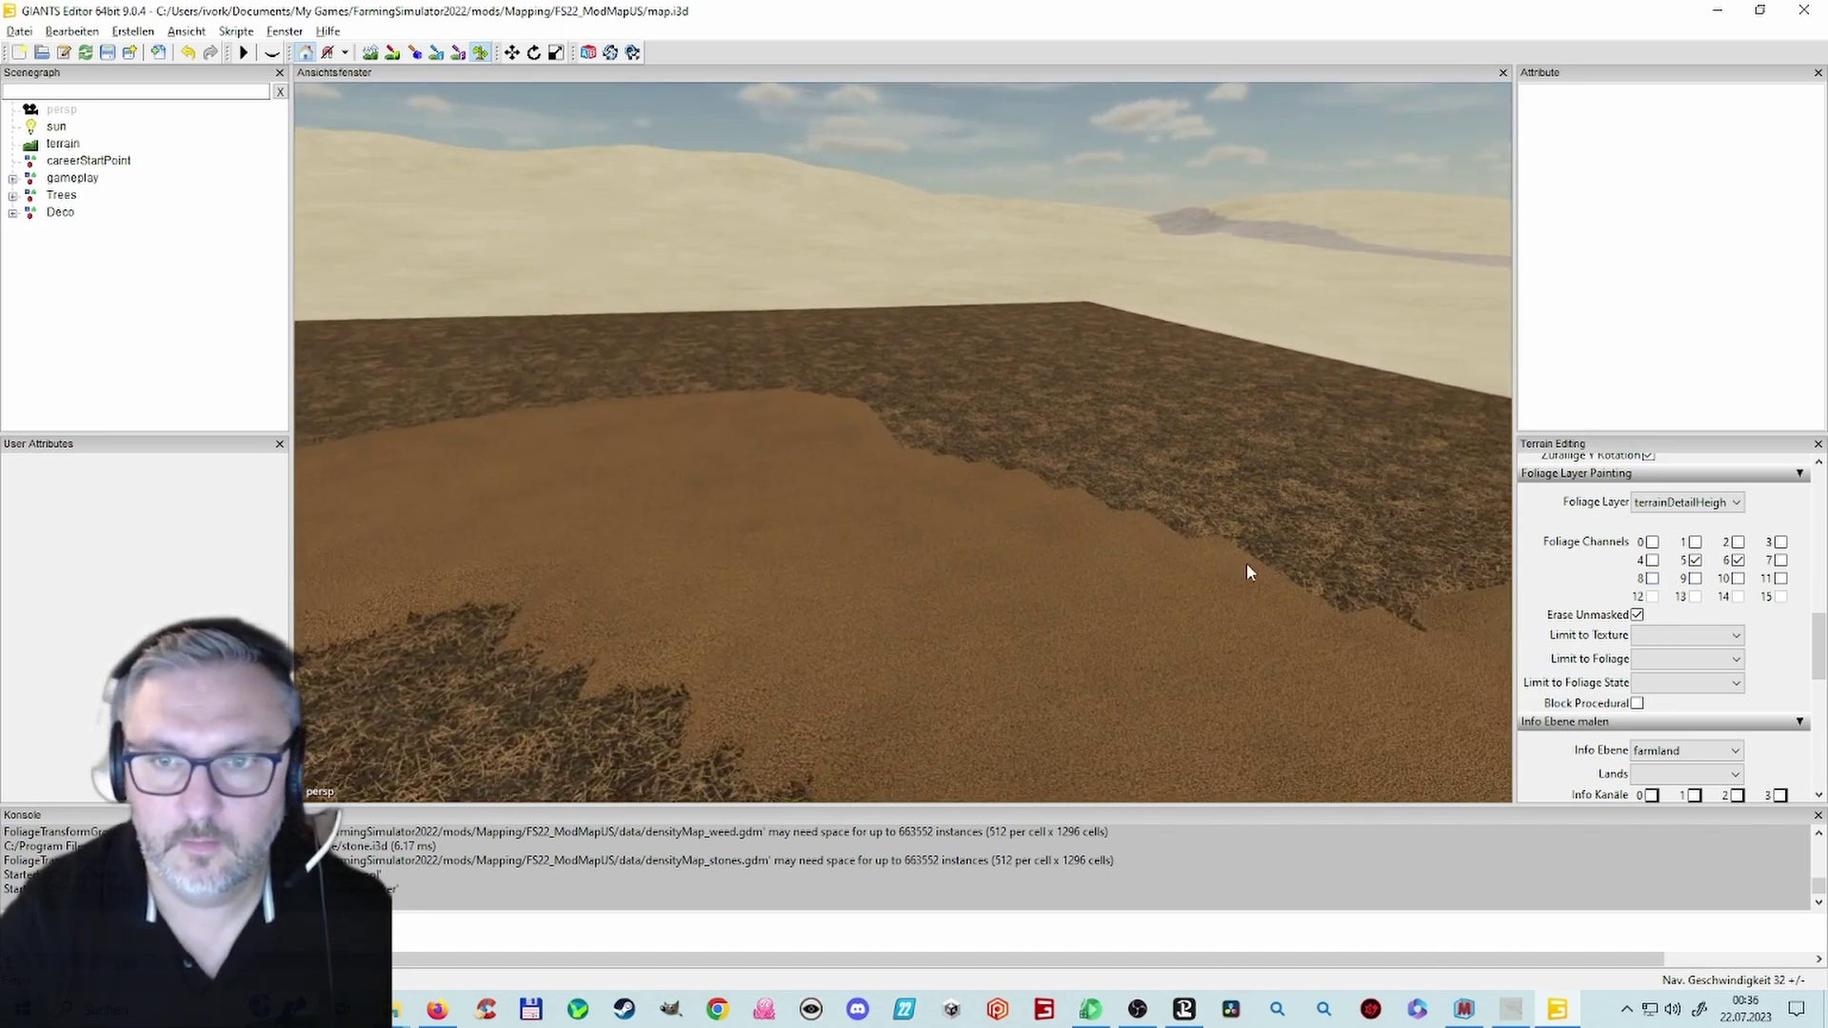
{"action": "scroll", "coordinate": [1256, 550], "scroll_direction": "up", "scroll_amount": 6}
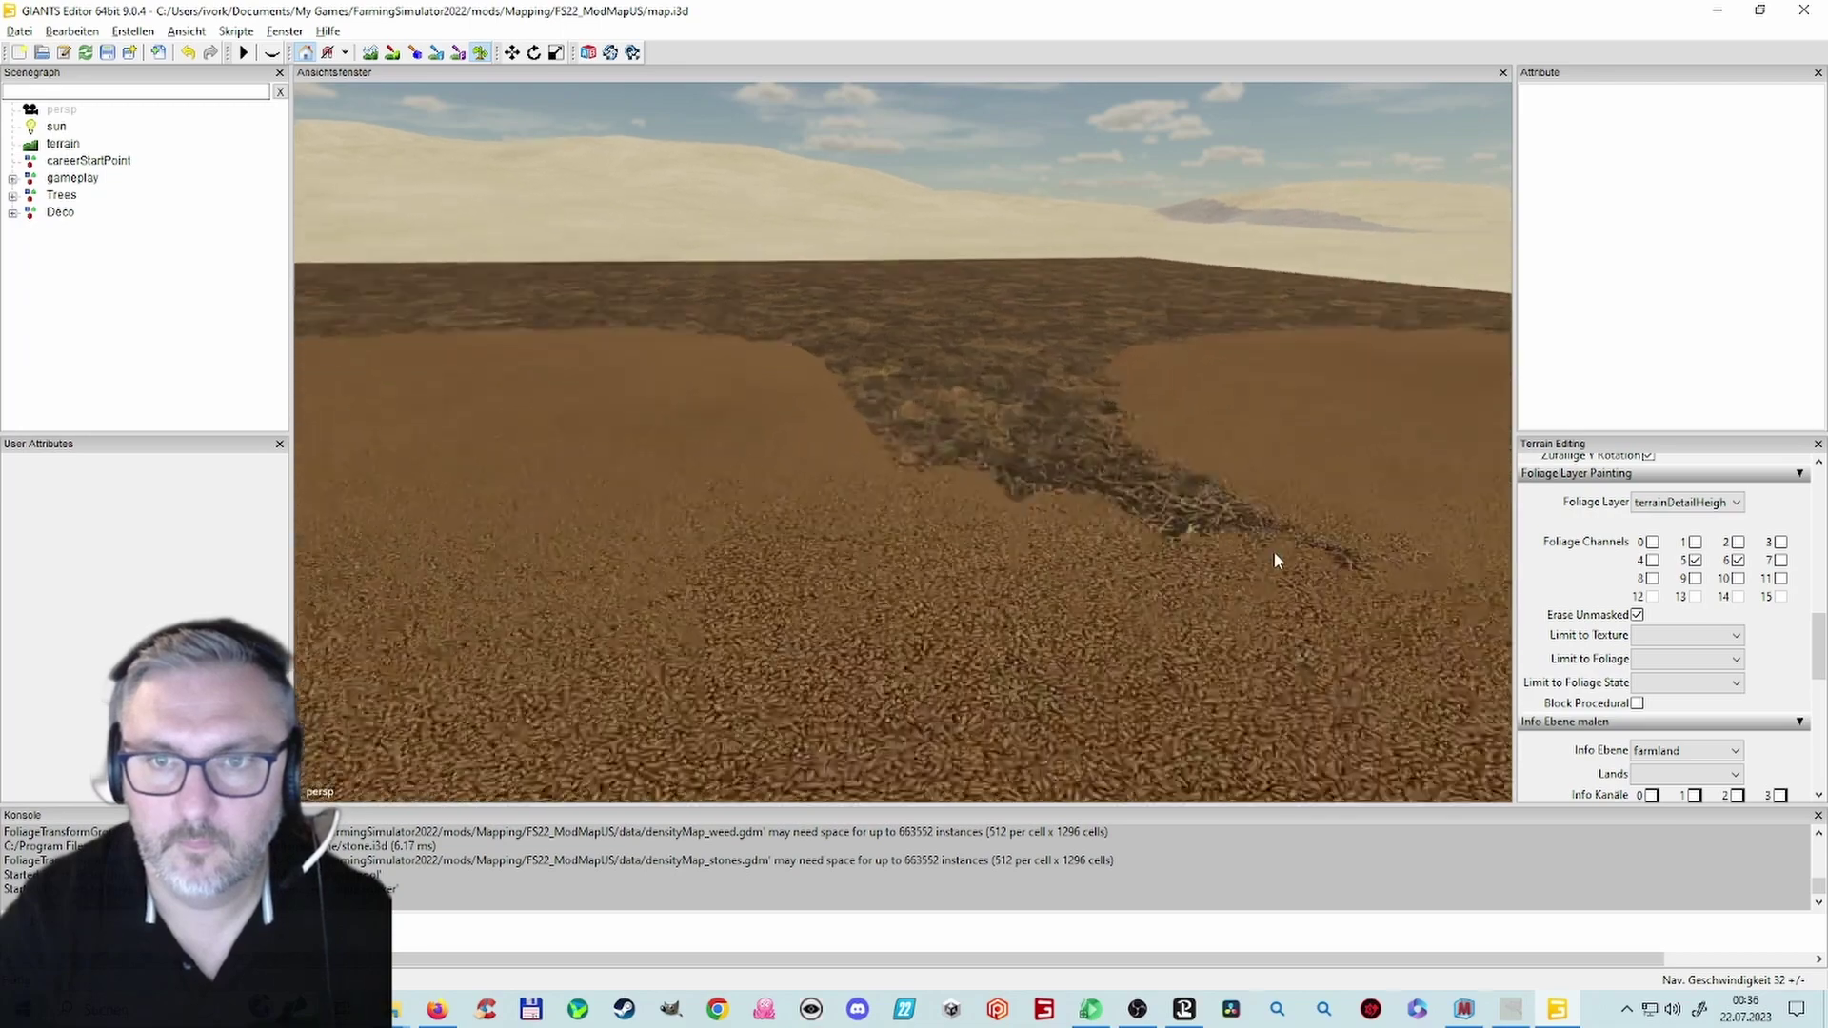
{"action": "scroll", "coordinate": [1291, 545], "scroll_direction": "down", "scroll_amount": 1}
{"action": "mouse_move", "coordinate": [1288, 546]}
{"action": "right_mouse_down", "text": "alt"}
{"action": "mouse_move", "coordinate": [1190, 587]}
{"action": "mouse_move", "coordinate": [1225, 586]}
{"action": "right_mouse_up", "text": "alt"}
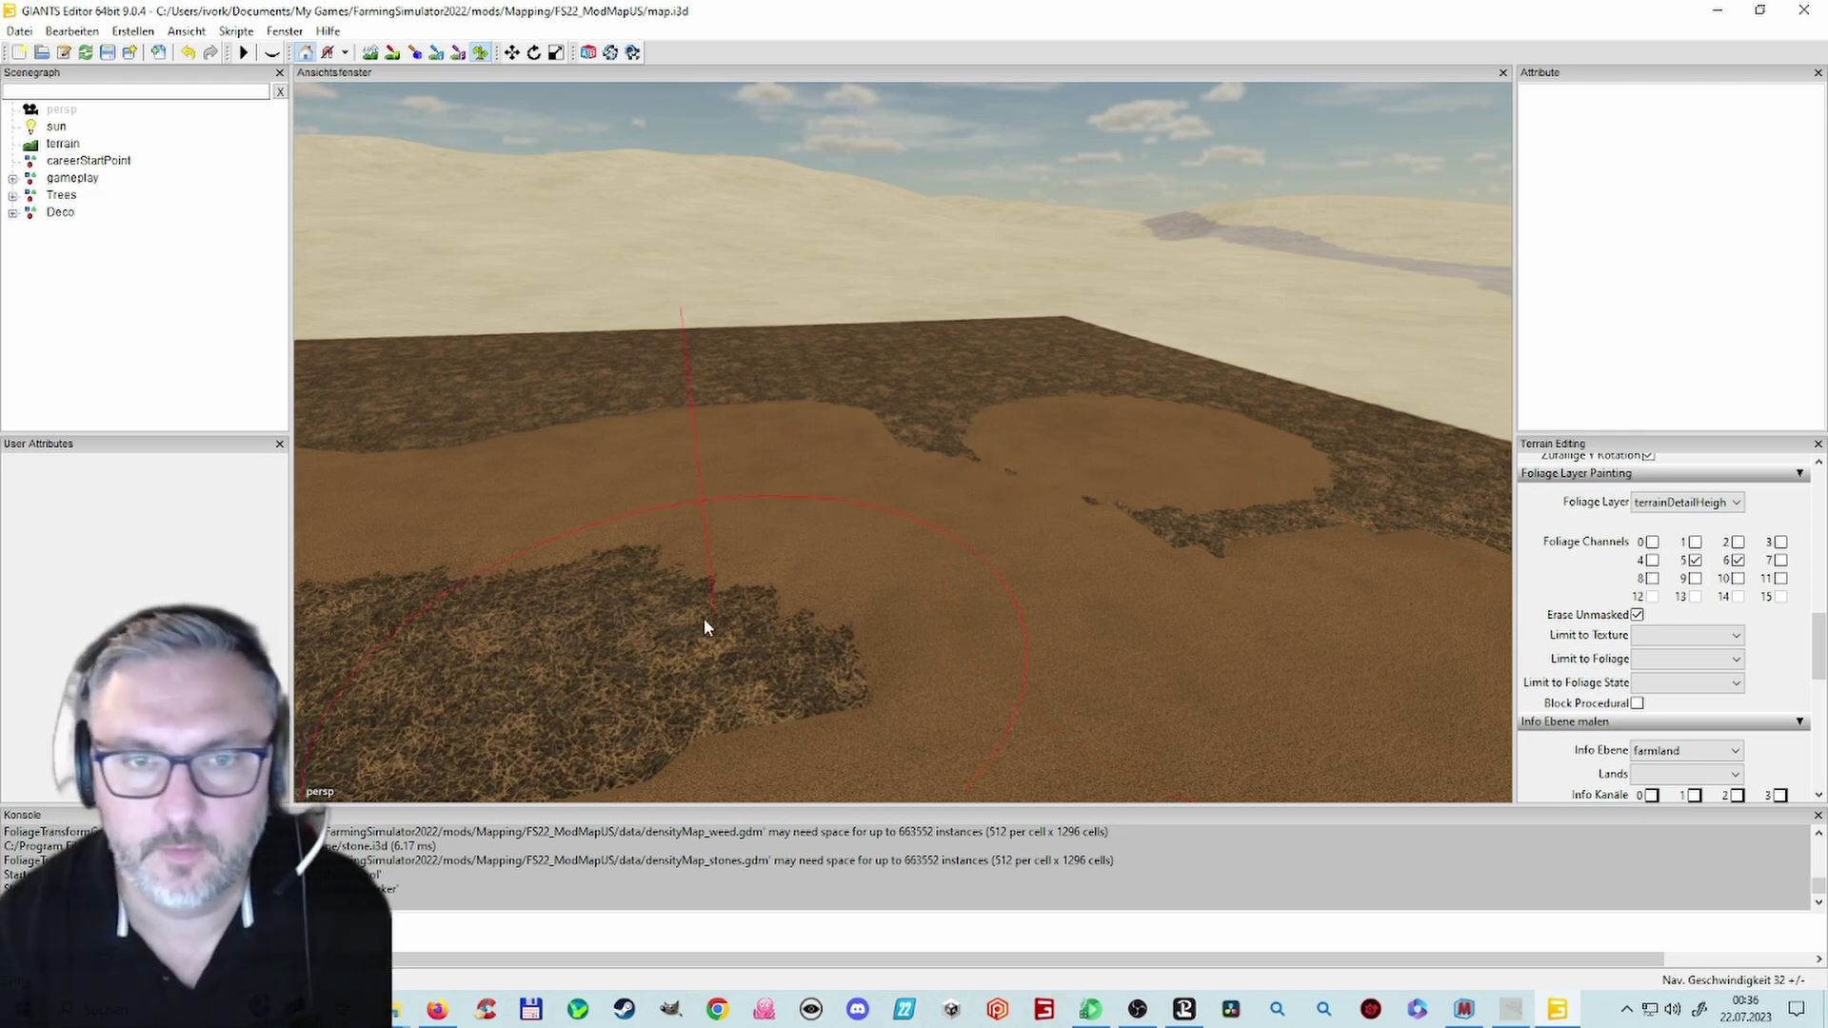
{"action": "mouse_move", "coordinate": [710, 617]}
{"action": "left_mouse_down"}
{"action": "mouse_move", "coordinate": [881, 562]}
{"action": "mouse_move", "coordinate": [1216, 542]}
{"action": "mouse_move", "coordinate": [1241, 562]}
{"action": "left_mouse_up"}
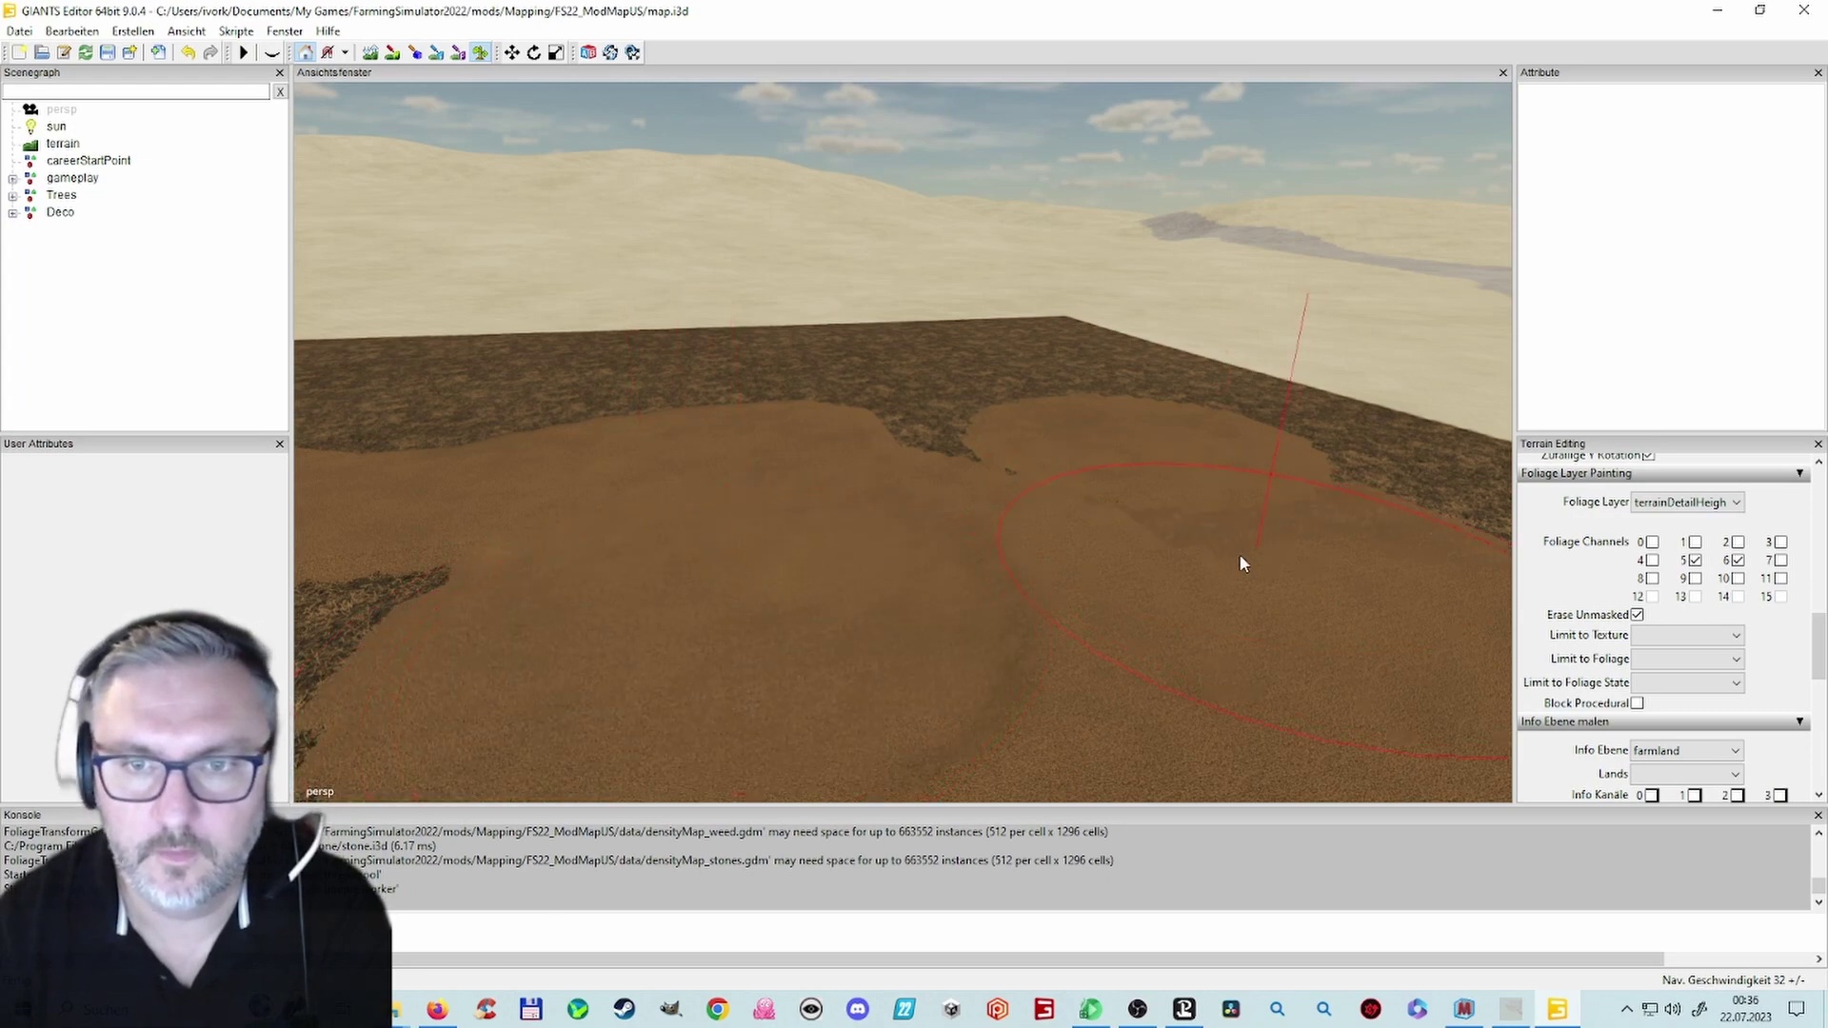
{"action": "left_click_drag", "start_coordinate": [959, 493], "coordinate": [982, 468]}
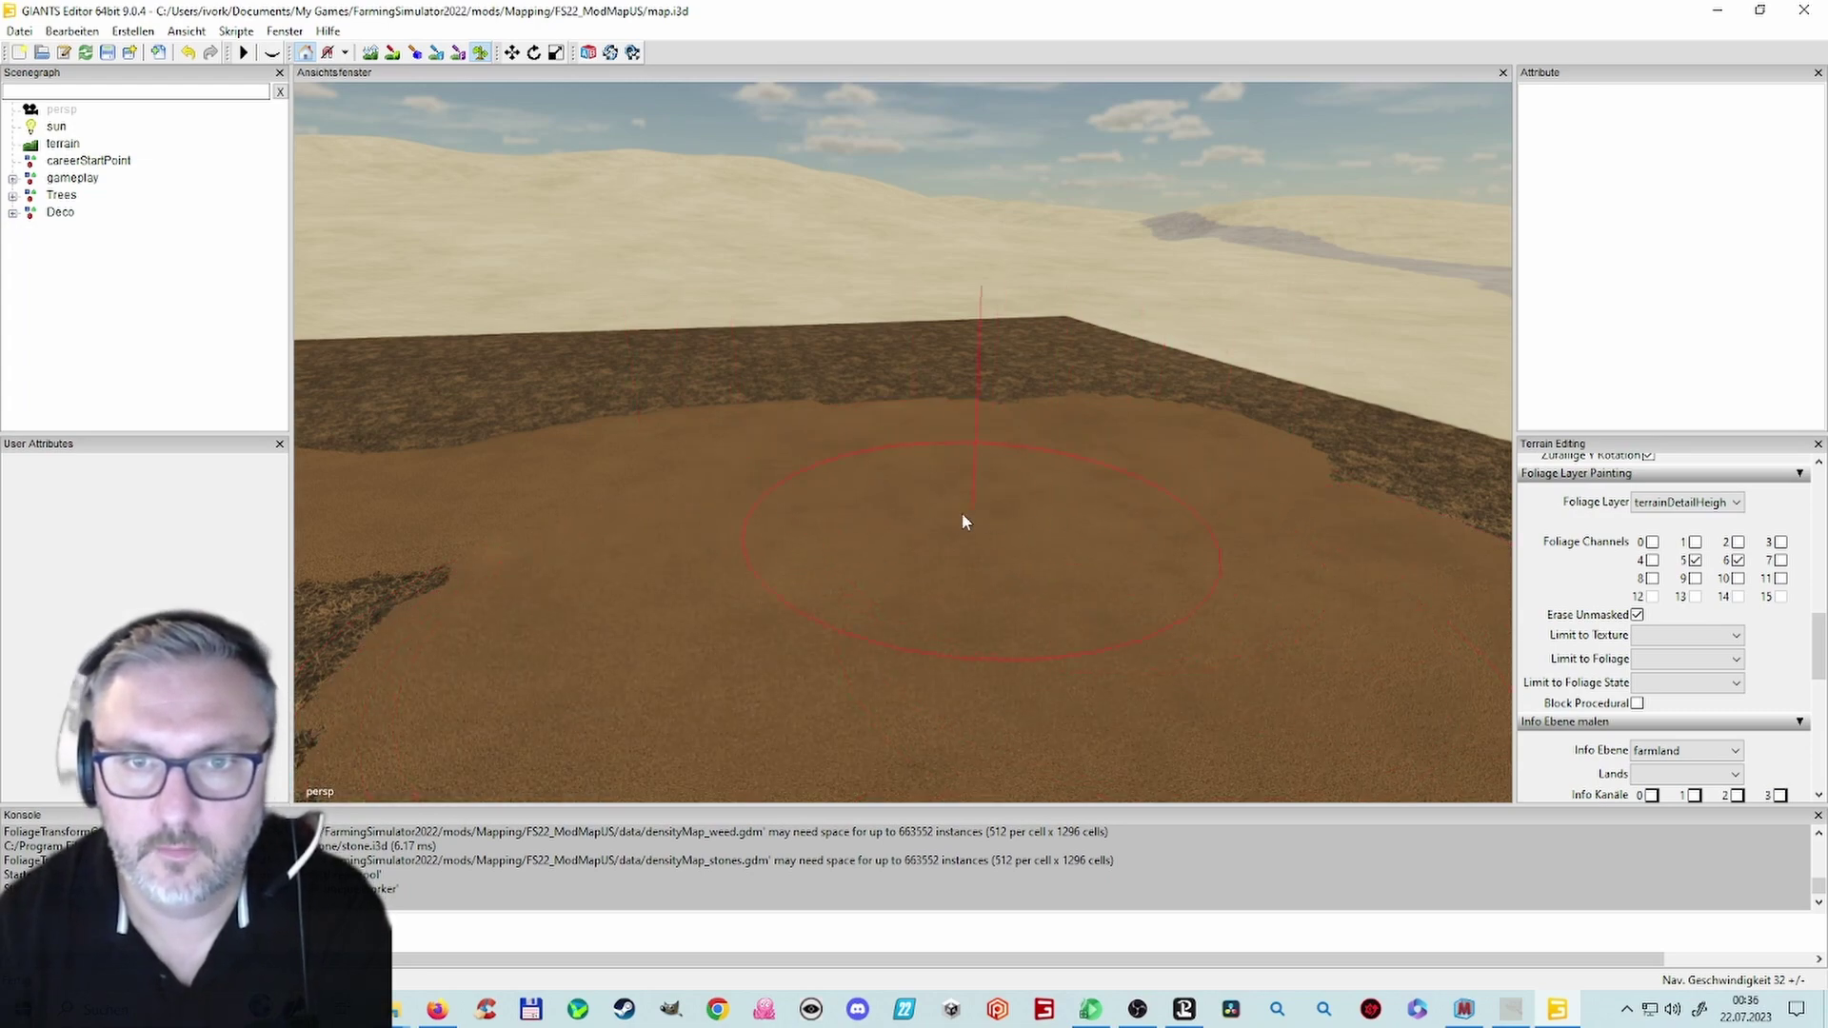
{"action": "scroll", "coordinate": [1044, 545], "scroll_direction": "down", "scroll_amount": 10}
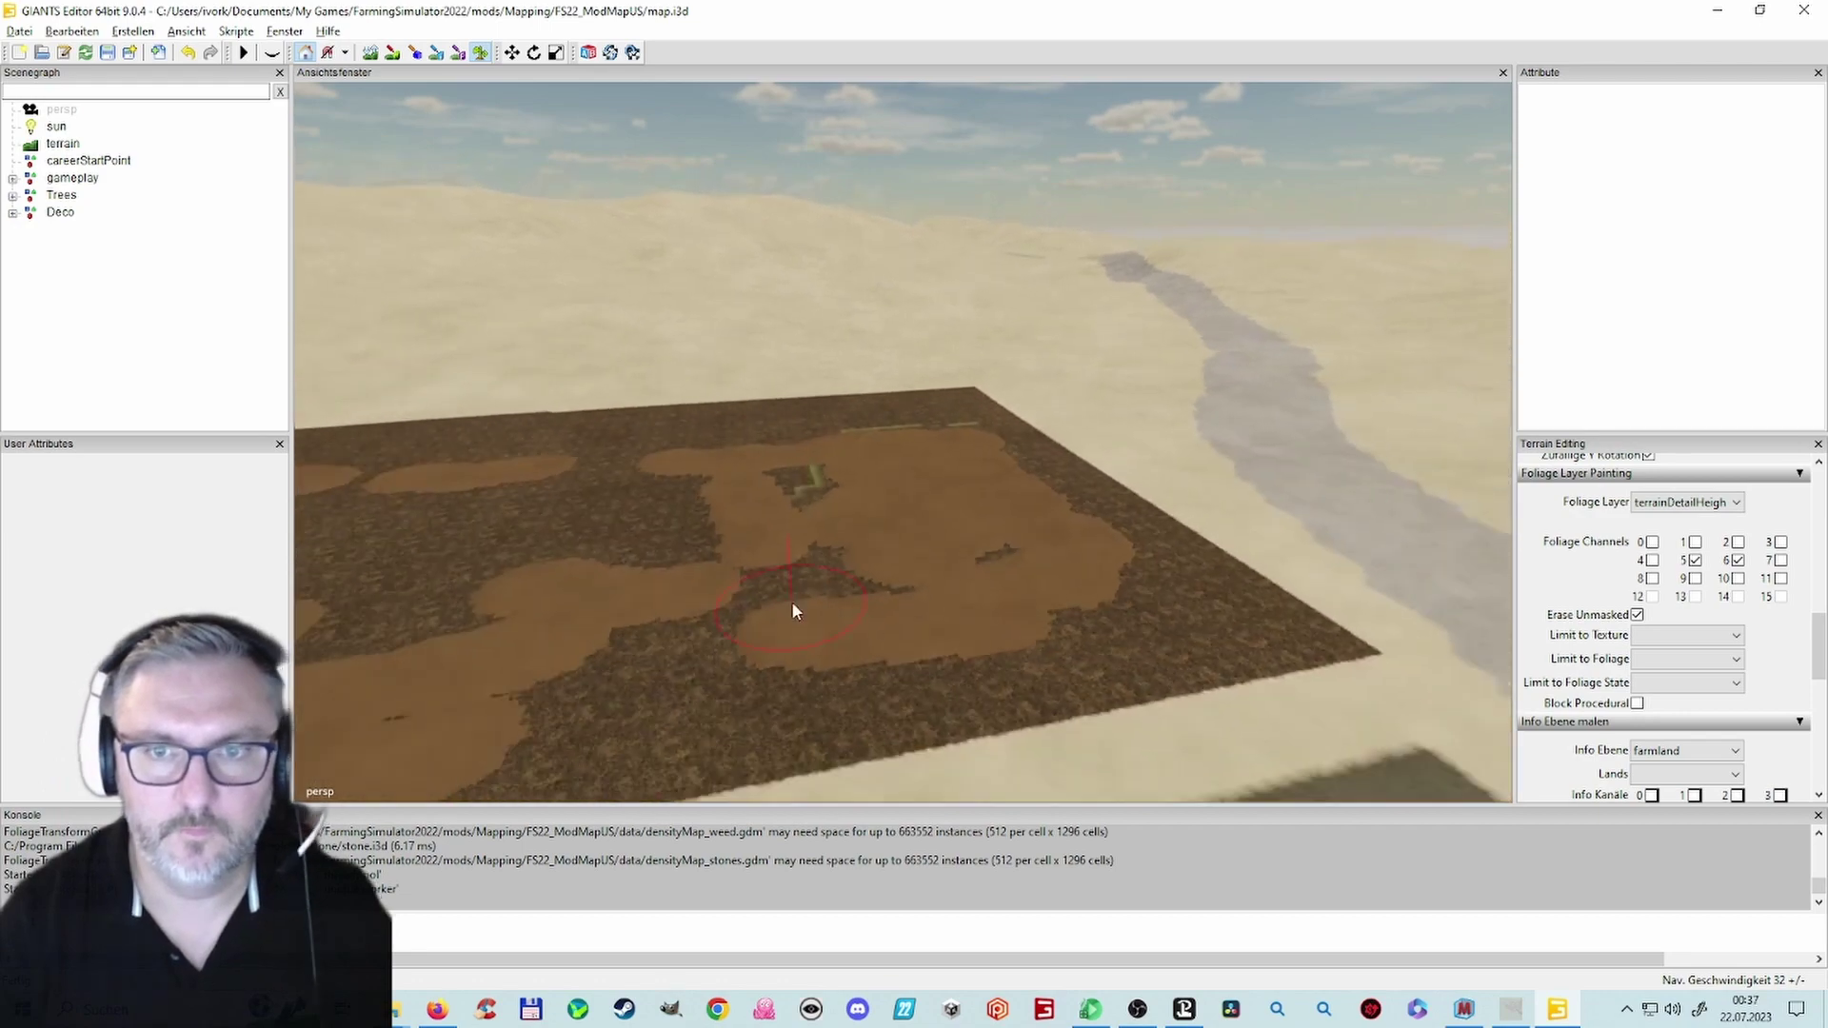
{"action": "scroll", "coordinate": [866, 668], "scroll_direction": "up", "scroll_amount": 5}
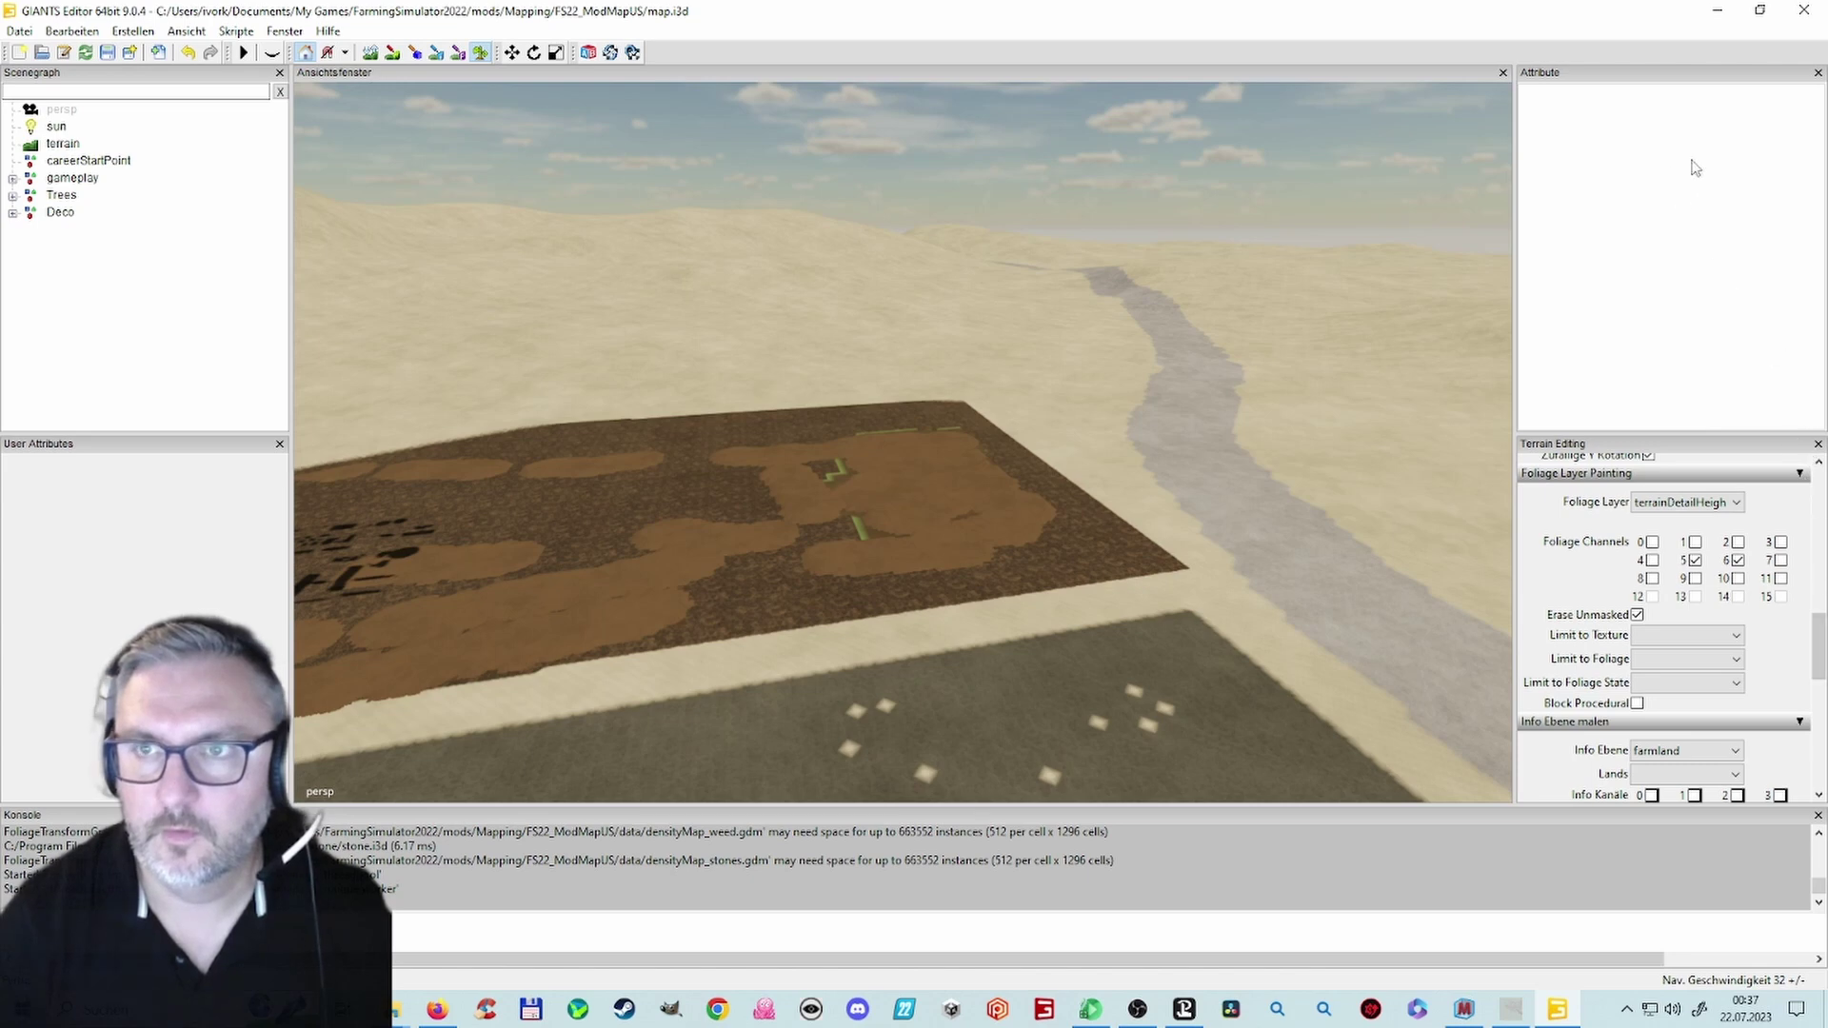
Step: Close the attribute panel to enlarge the terrain settings, and set sculpting MMT to Glätten and RMT to Entfernen
{"action": "left_click", "coordinate": [1817, 73]}
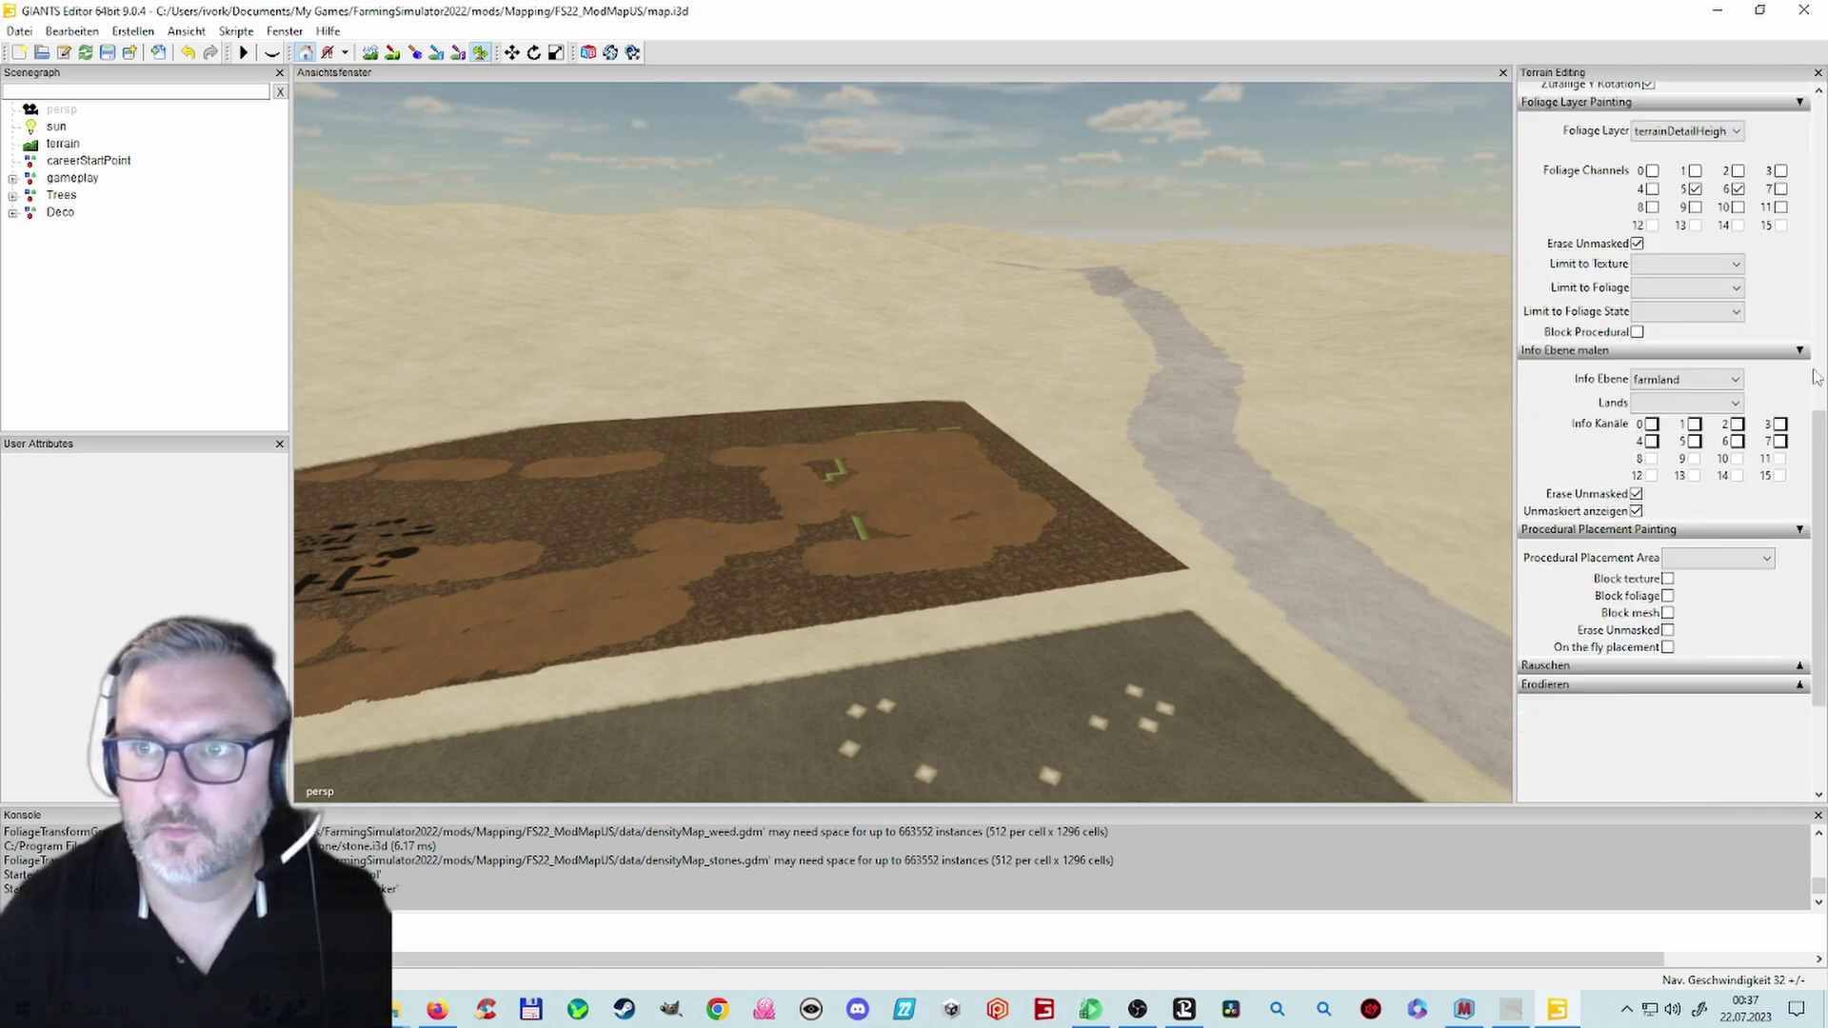
{"action": "left_click_drag", "start_coordinate": [1820, 481], "coordinate": [1822, 223]}
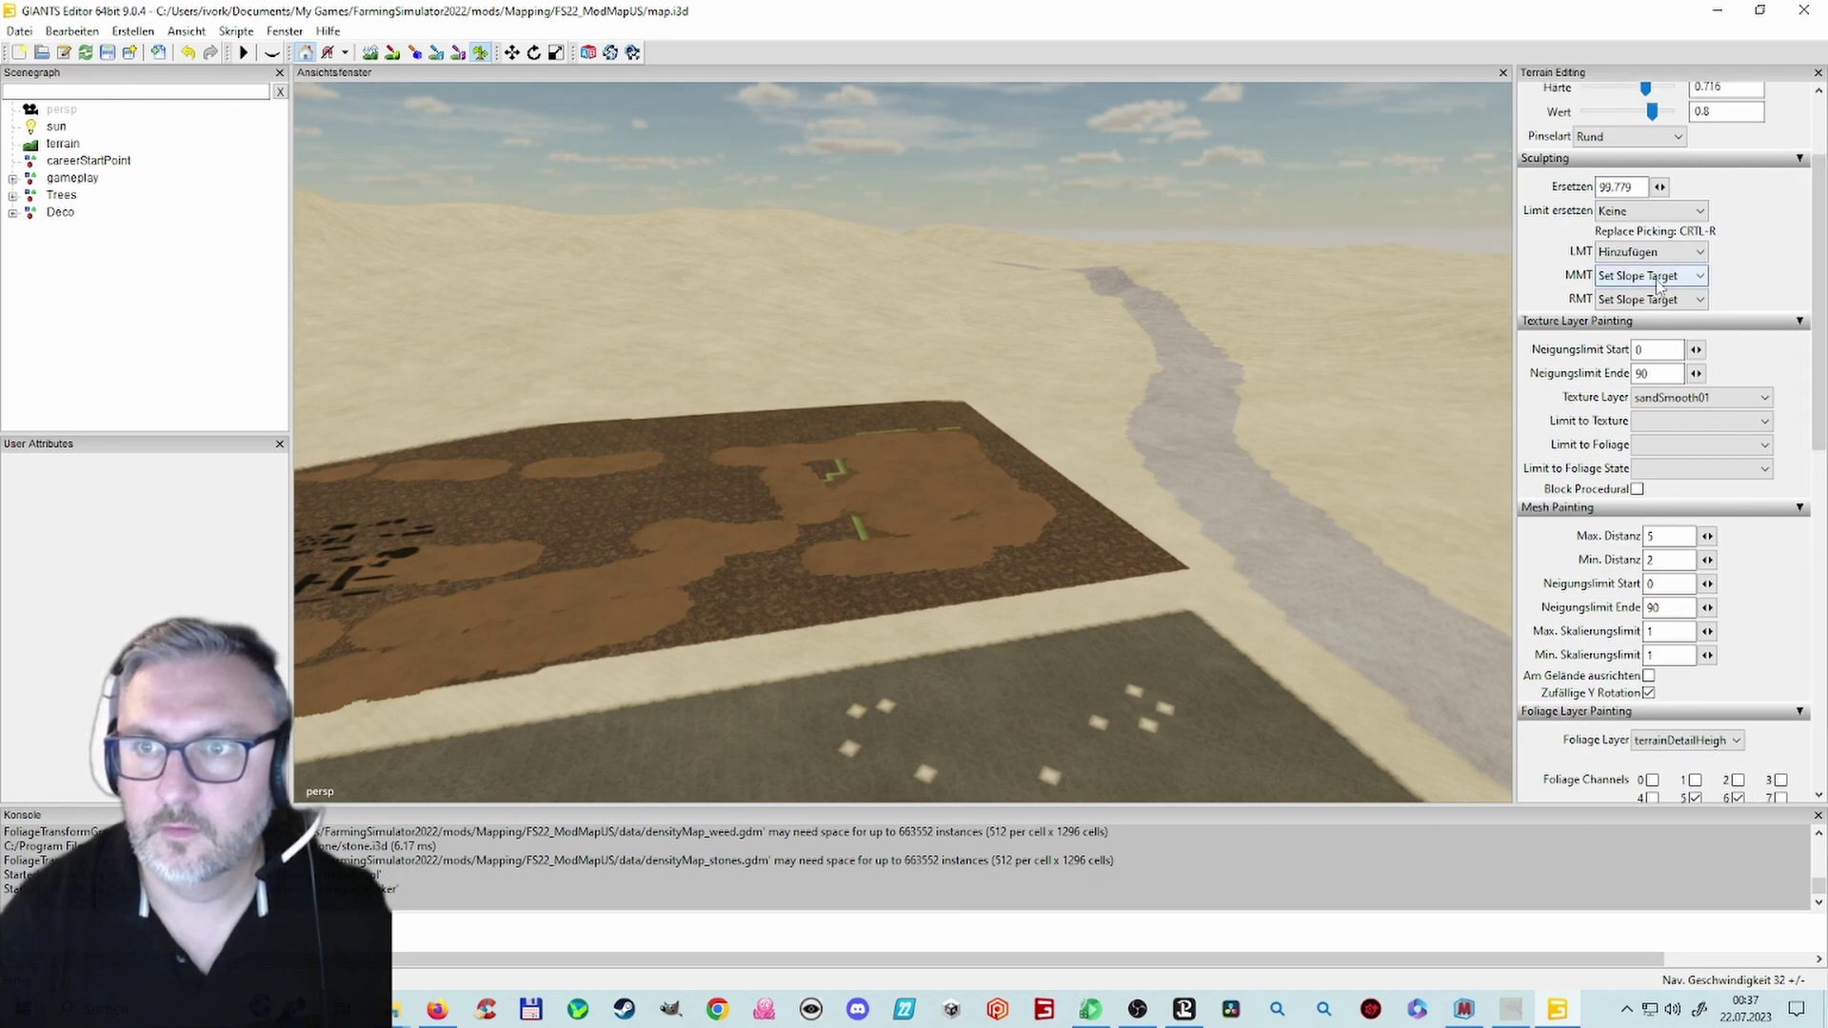
{"action": "left_click", "coordinate": [1657, 277]}
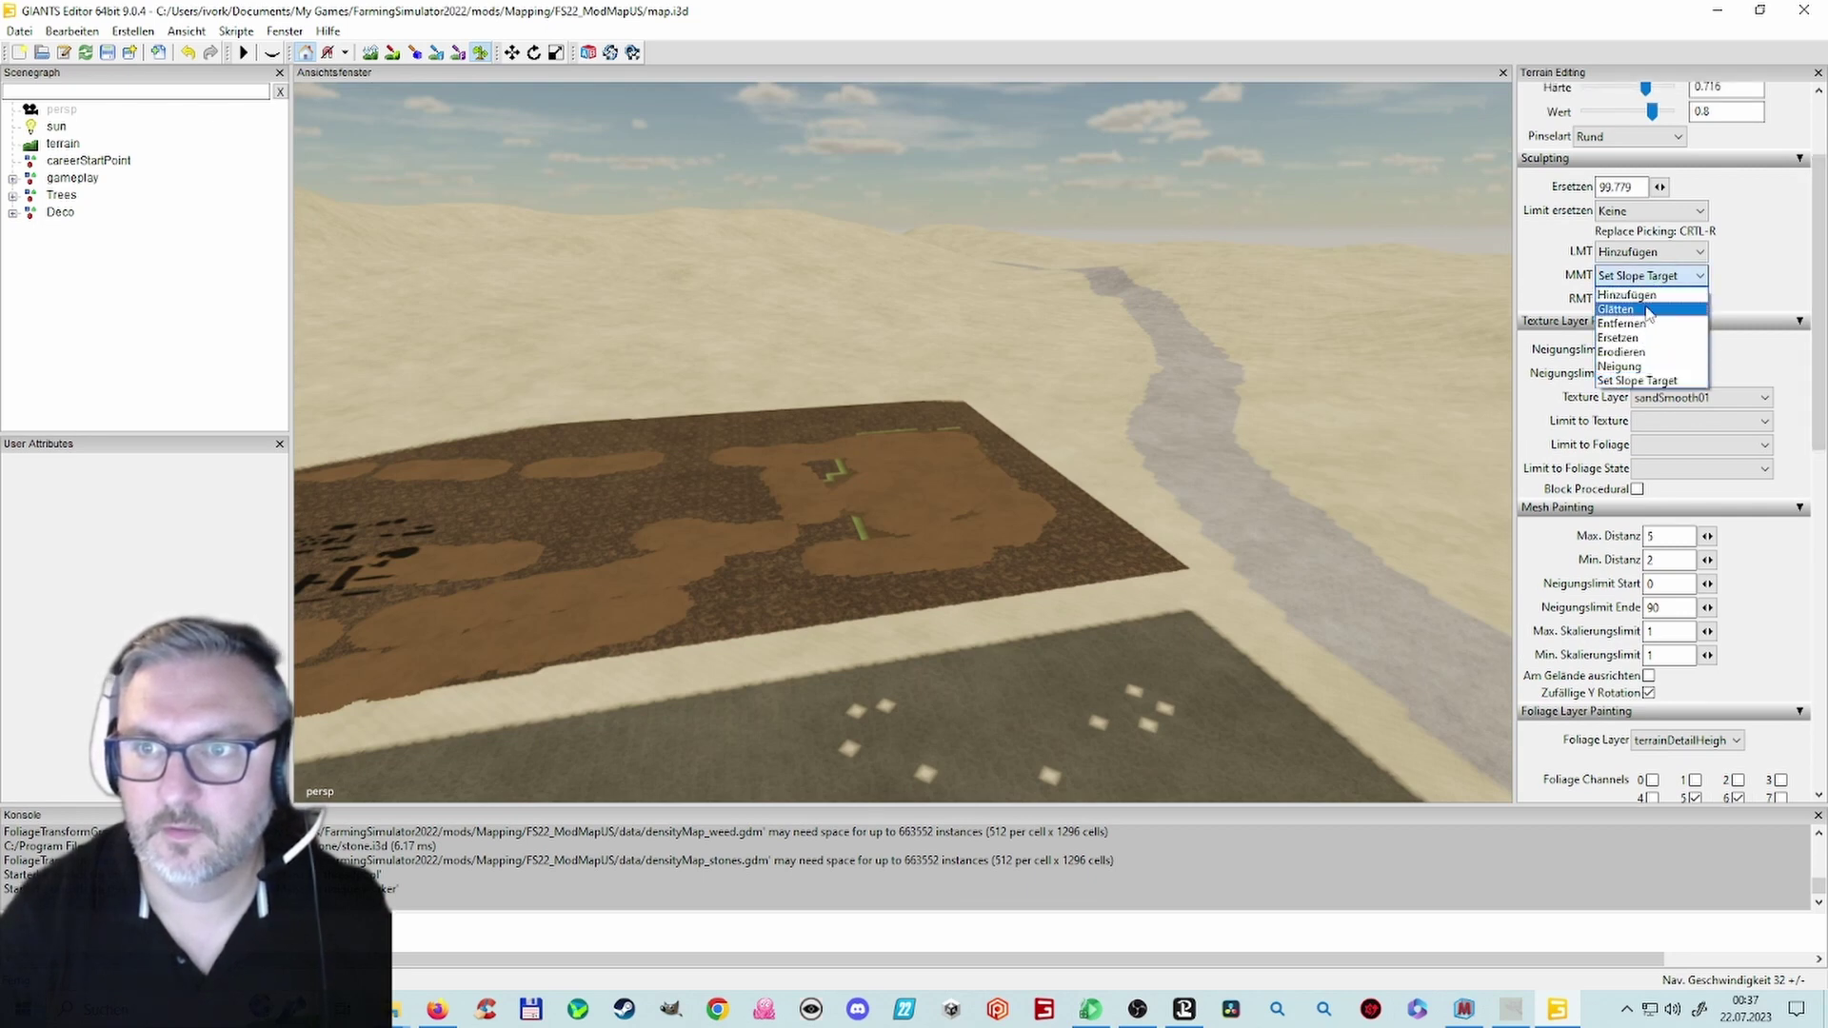
{"action": "left_click", "coordinate": [1647, 310]}
{"action": "left_click", "coordinate": [1652, 299]}
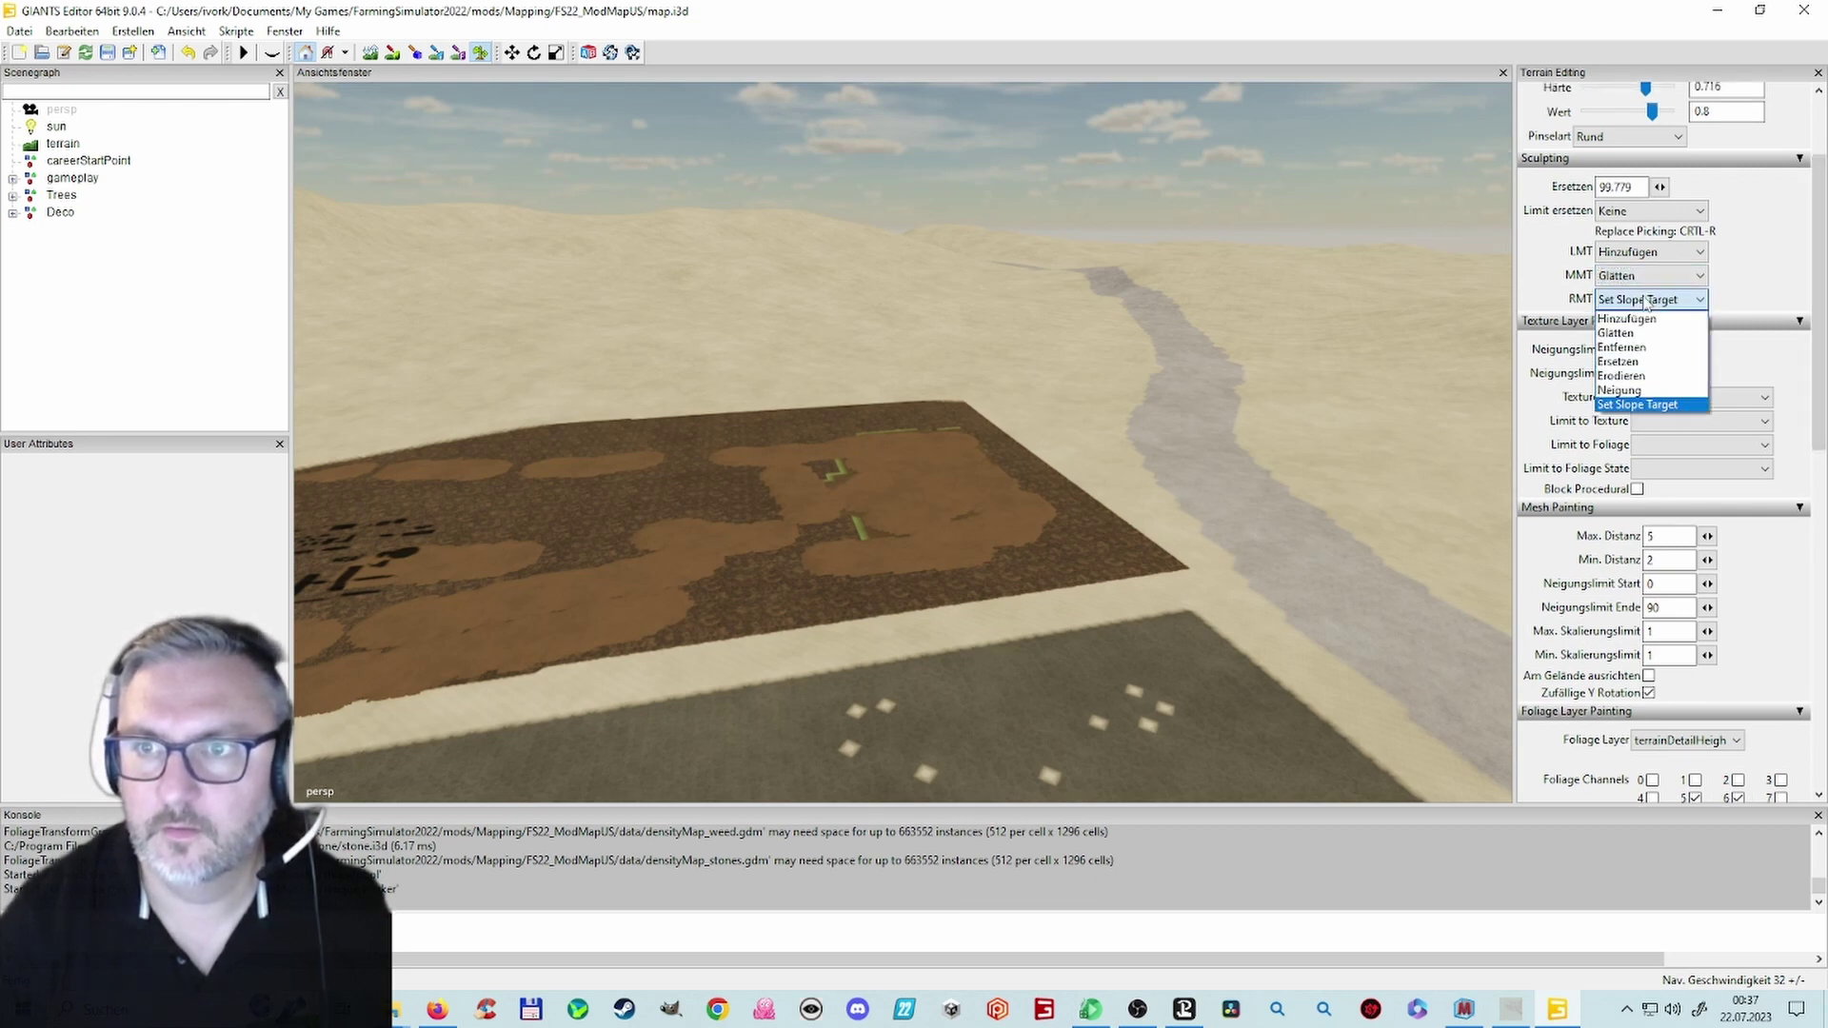
{"action": "left_click", "coordinate": [1651, 348]}
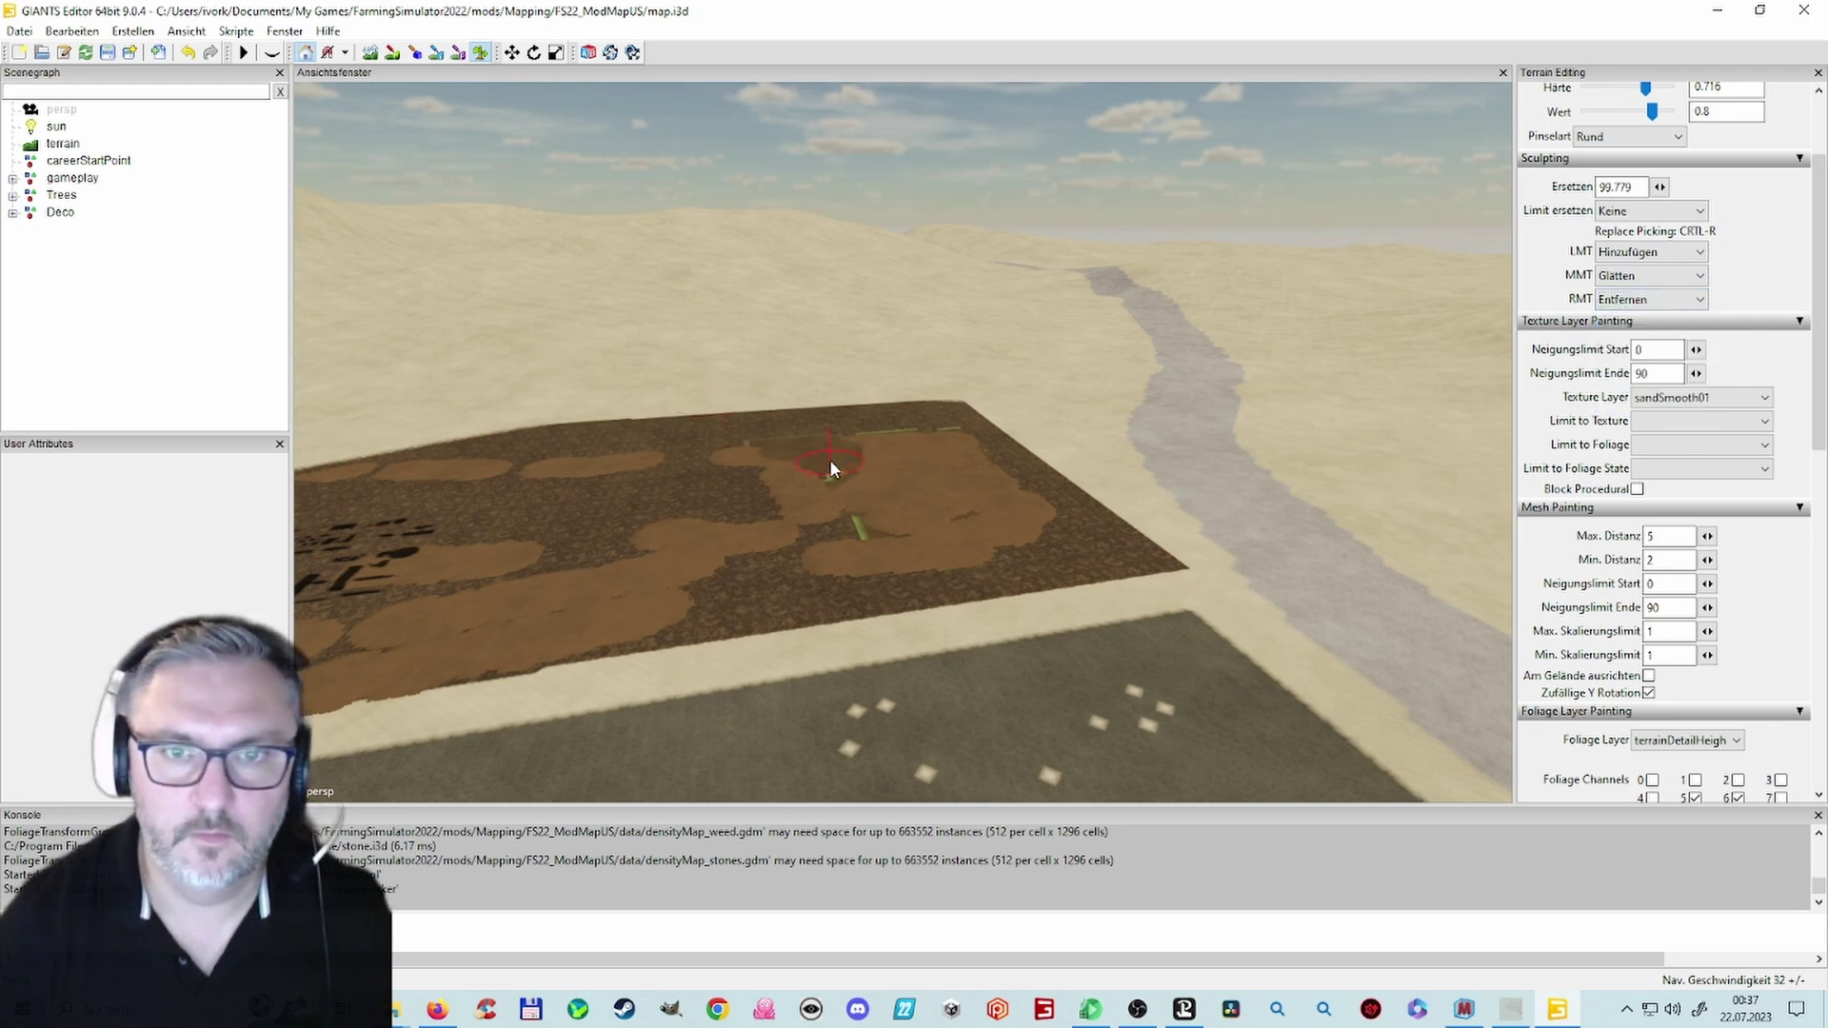
Step: Paint the terrainDetailHeight layer in broad strokes across the large field and the neighbouring field beyond the white path
{"action": "mouse_move", "coordinate": [832, 455]}
{"action": "left_mouse_down"}
{"action": "mouse_move", "coordinate": [895, 432]}
{"action": "mouse_move", "coordinate": [876, 533]}
{"action": "mouse_move", "coordinate": [901, 472]}
{"action": "mouse_move", "coordinate": [723, 573]}
{"action": "mouse_move", "coordinate": [720, 467]}
{"action": "mouse_move", "coordinate": [603, 438]}
{"action": "mouse_move", "coordinate": [468, 495]}
{"action": "mouse_move", "coordinate": [477, 640]}
{"action": "mouse_move", "coordinate": [577, 642]}
{"action": "mouse_move", "coordinate": [734, 592]}
{"action": "mouse_move", "coordinate": [480, 592]}
{"action": "mouse_move", "coordinate": [485, 571]}
{"action": "left_mouse_up"}
{"action": "mouse_move", "coordinate": [741, 504]}
{"action": "left_mouse_down"}
{"action": "mouse_move", "coordinate": [871, 500]}
{"action": "mouse_move", "coordinate": [1094, 425]}
{"action": "mouse_move", "coordinate": [1248, 489]}
{"action": "mouse_move", "coordinate": [882, 504]}
{"action": "left_mouse_up"}
{"action": "left_click_drag", "start_coordinate": [430, 488], "coordinate": [529, 511]}
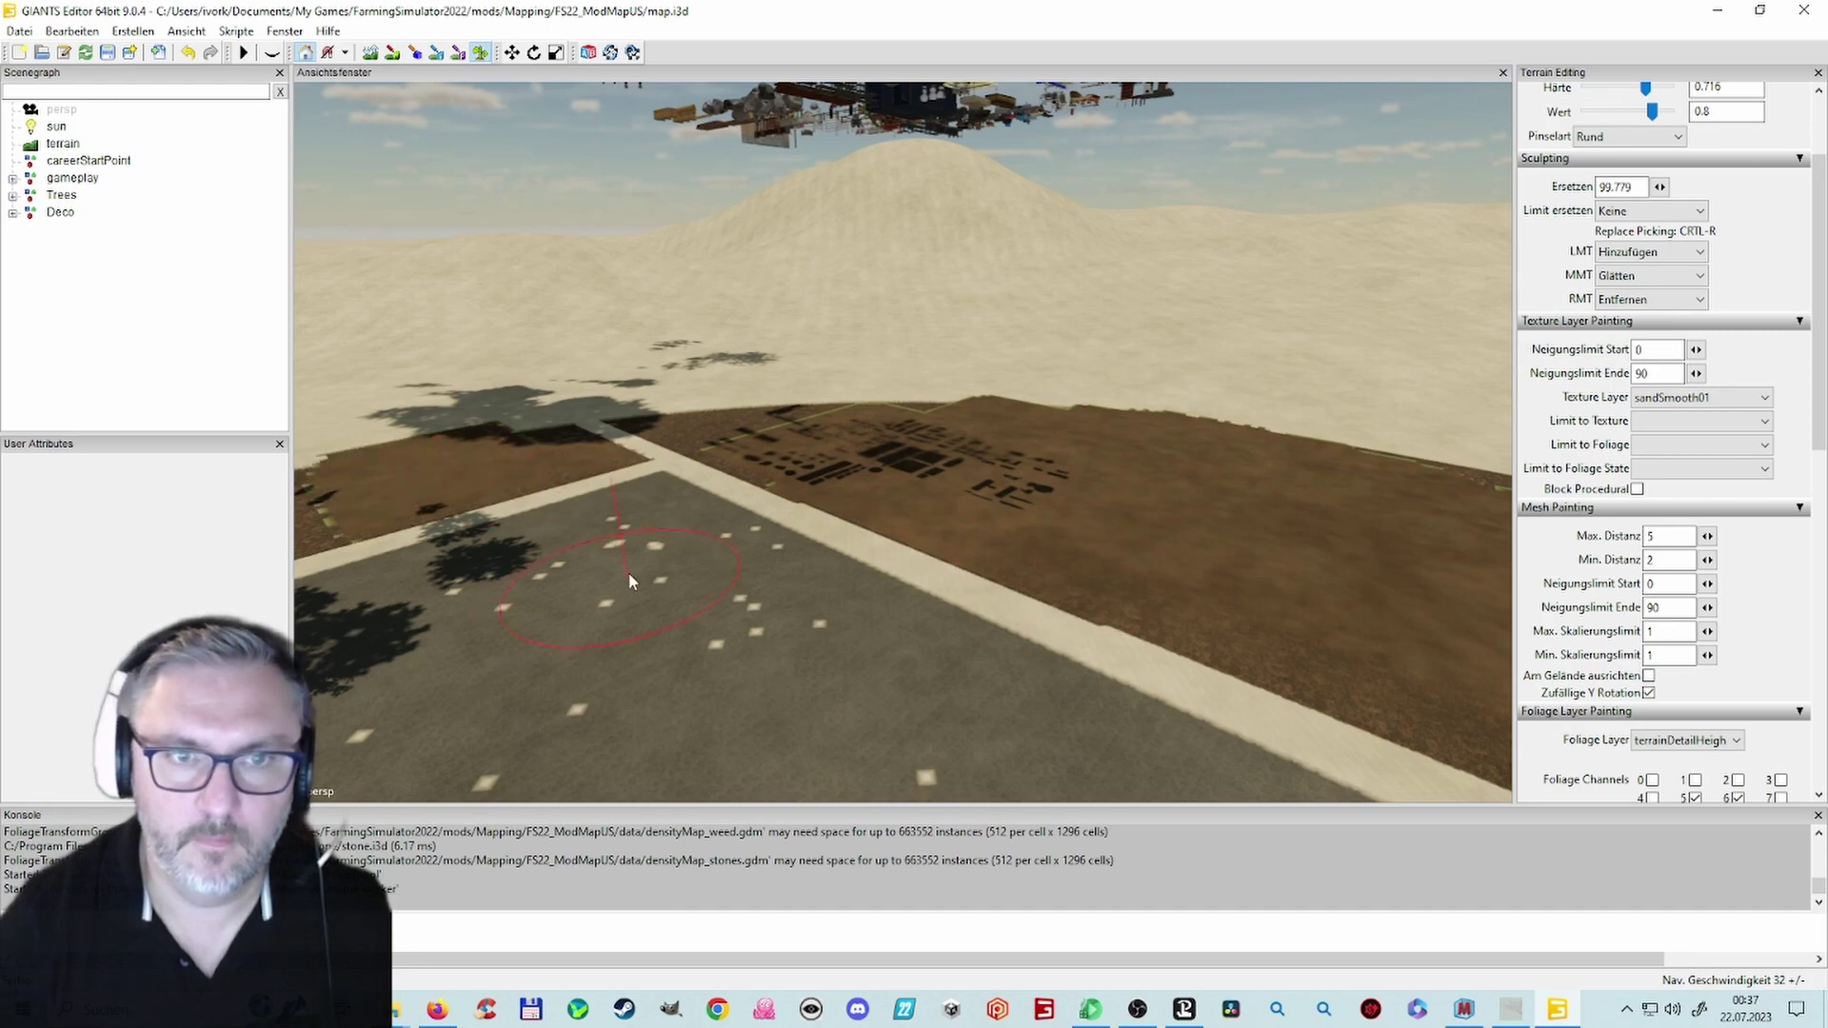
{"action": "mouse_move", "coordinate": [628, 573]}
{"action": "right_mouse_down"}
{"action": "mouse_move", "coordinate": [460, 574]}
{"action": "mouse_move", "coordinate": [481, 545]}
{"action": "right_mouse_up"}
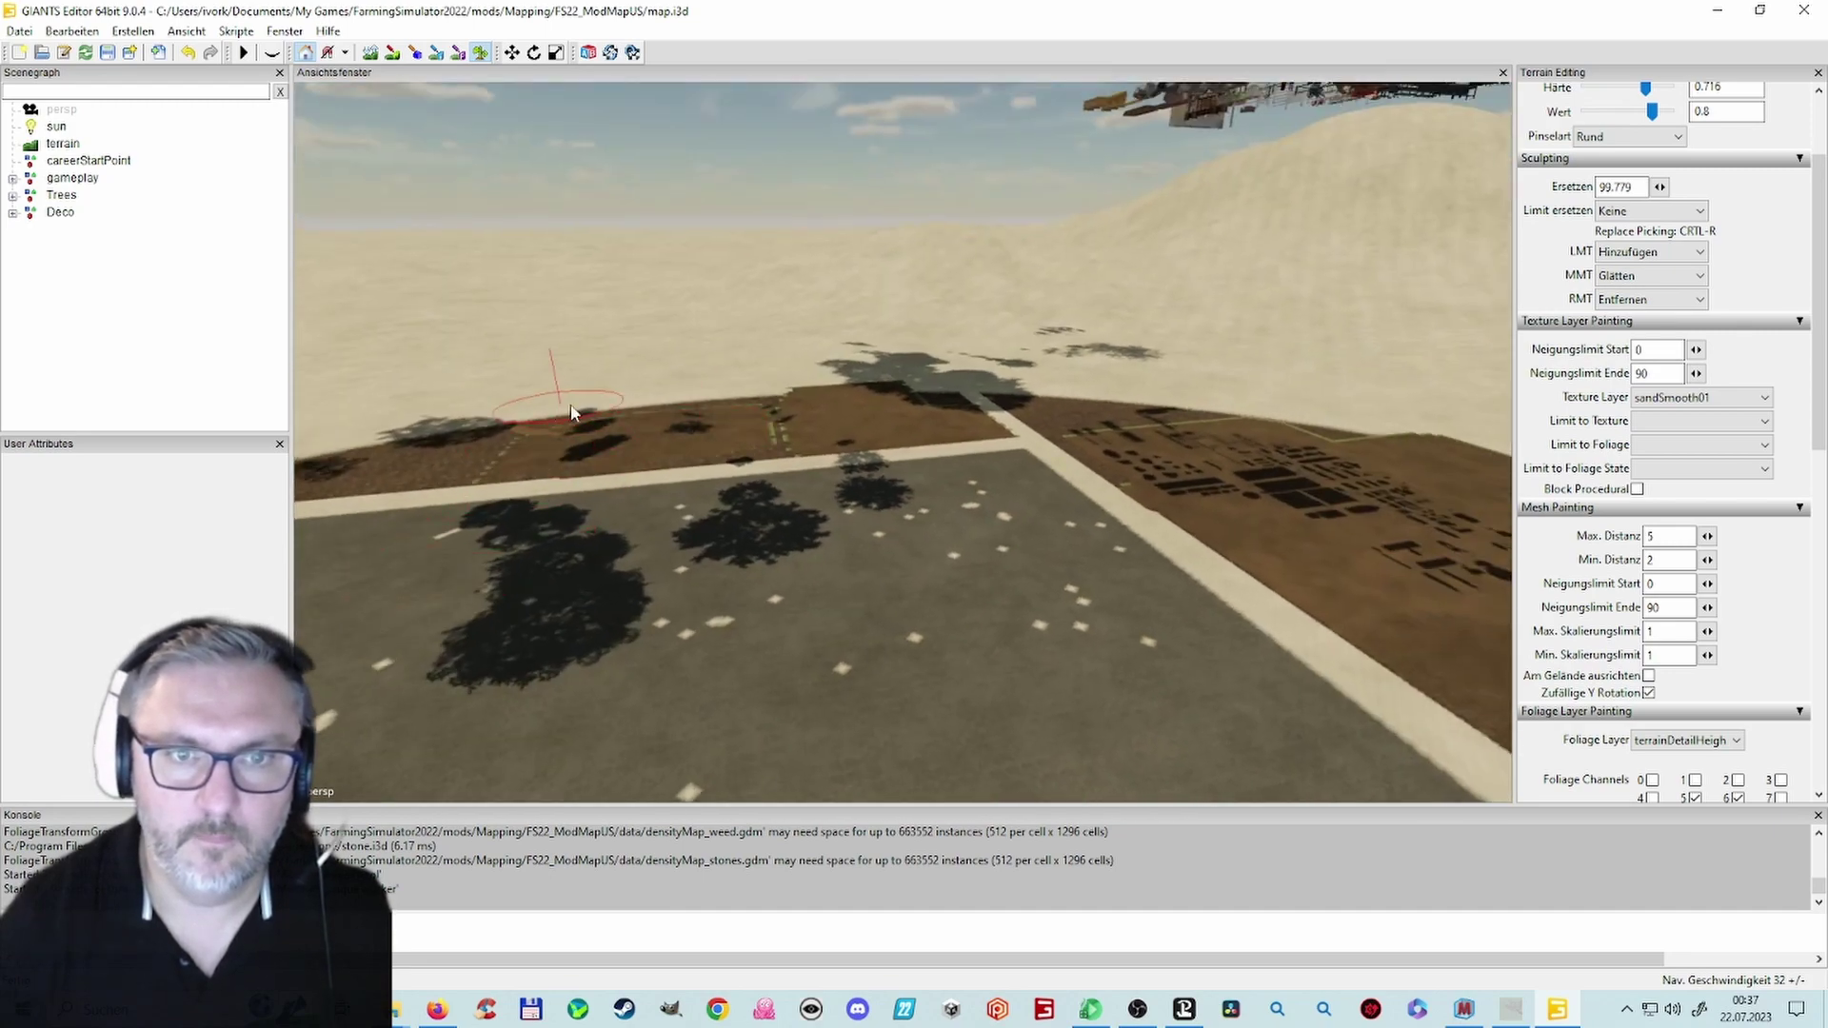
{"action": "left_click_drag", "start_coordinate": [571, 411], "coordinate": [777, 419]}
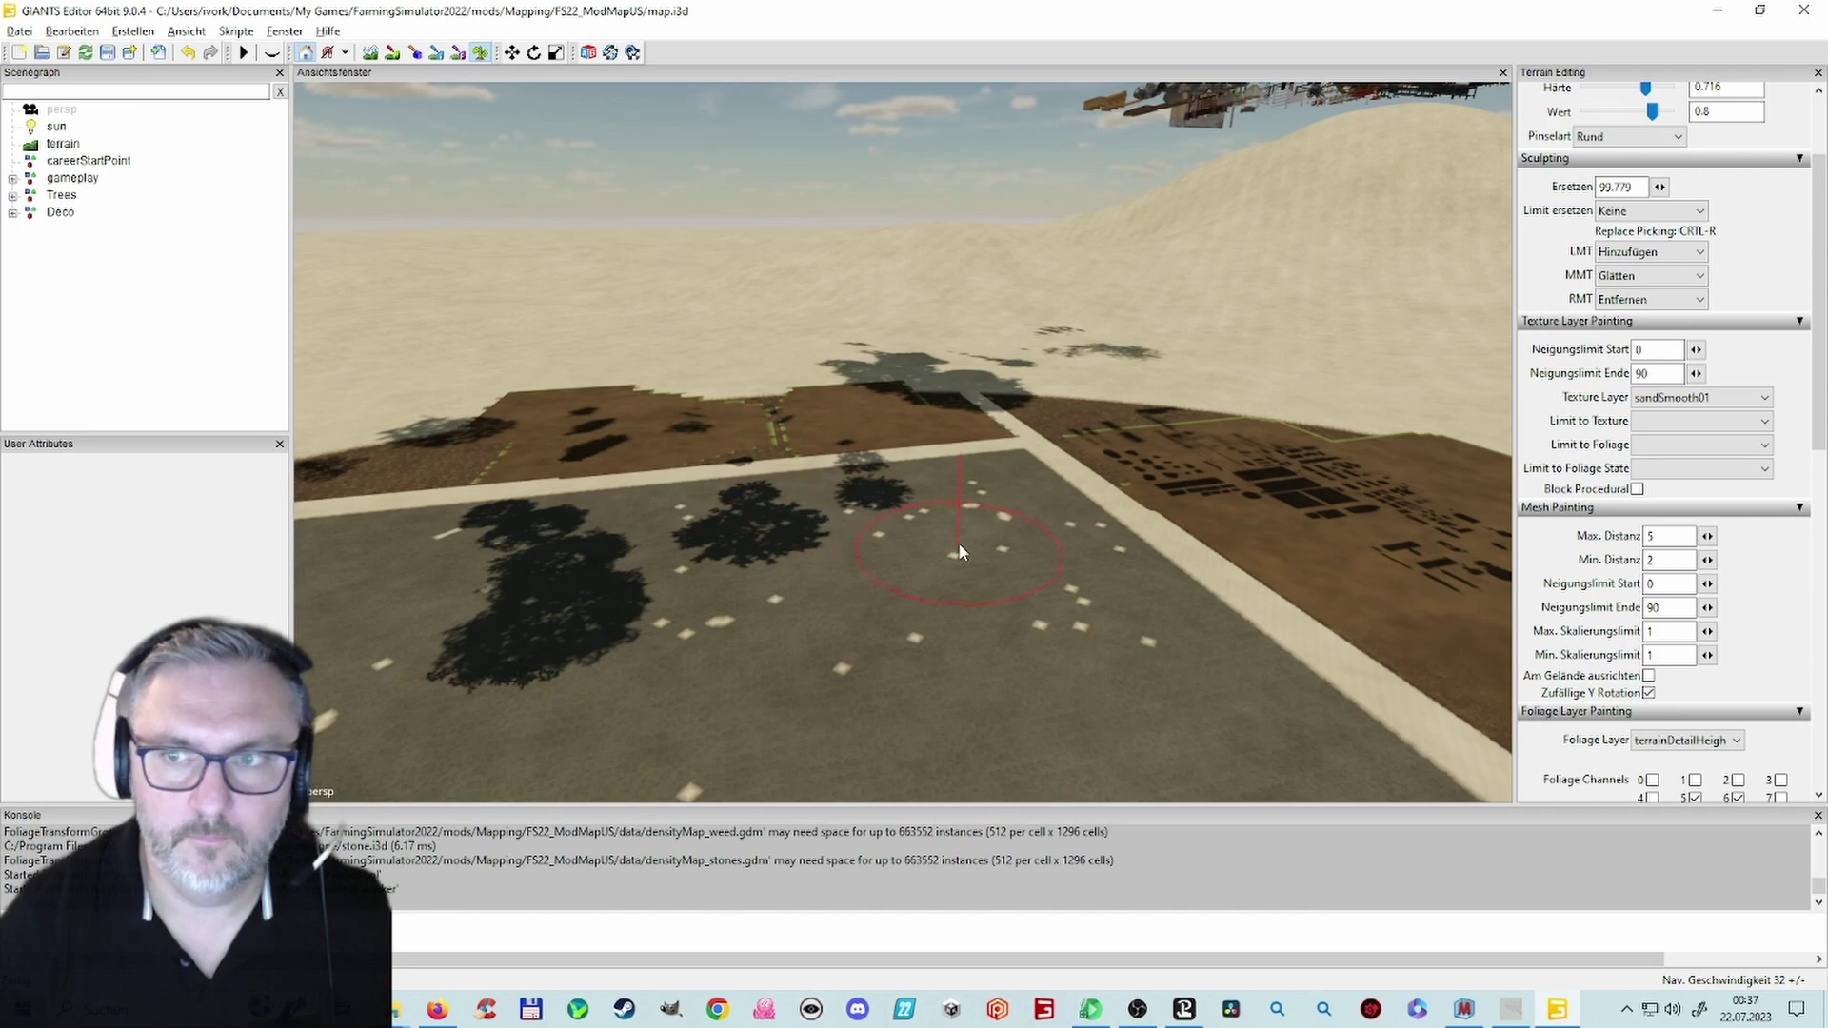
Step: Dismiss the VPN advert and examine the painted fields from above and from near the ground
{"action": "left_click_drag", "start_coordinate": [957, 541], "coordinate": [1020, 578], "text": "alt"}
{"action": "mouse_move", "coordinate": [1021, 580]}
{"action": "right_mouse_down", "text": "alt"}
{"action": "mouse_move", "coordinate": [899, 598]}
{"action": "mouse_move", "coordinate": [605, 698]}
{"action": "mouse_move", "coordinate": [891, 681]}
{"action": "mouse_move", "coordinate": [642, 735]}
{"action": "mouse_move", "coordinate": [1061, 644]}
{"action": "mouse_move", "coordinate": [981, 630]}
{"action": "mouse_move", "coordinate": [1196, 600]}
{"action": "mouse_move", "coordinate": [1140, 743]}
{"action": "mouse_move", "coordinate": [1147, 657]}
{"action": "mouse_move", "coordinate": [1224, 620]}
{"action": "mouse_move", "coordinate": [716, 741]}
{"action": "mouse_move", "coordinate": [912, 716]}
{"action": "mouse_move", "coordinate": [954, 689]}
{"action": "mouse_move", "coordinate": [1207, 739]}
{"action": "mouse_move", "coordinate": [1047, 722]}
{"action": "mouse_move", "coordinate": [1026, 664]}
{"action": "right_mouse_up", "text": "alt"}
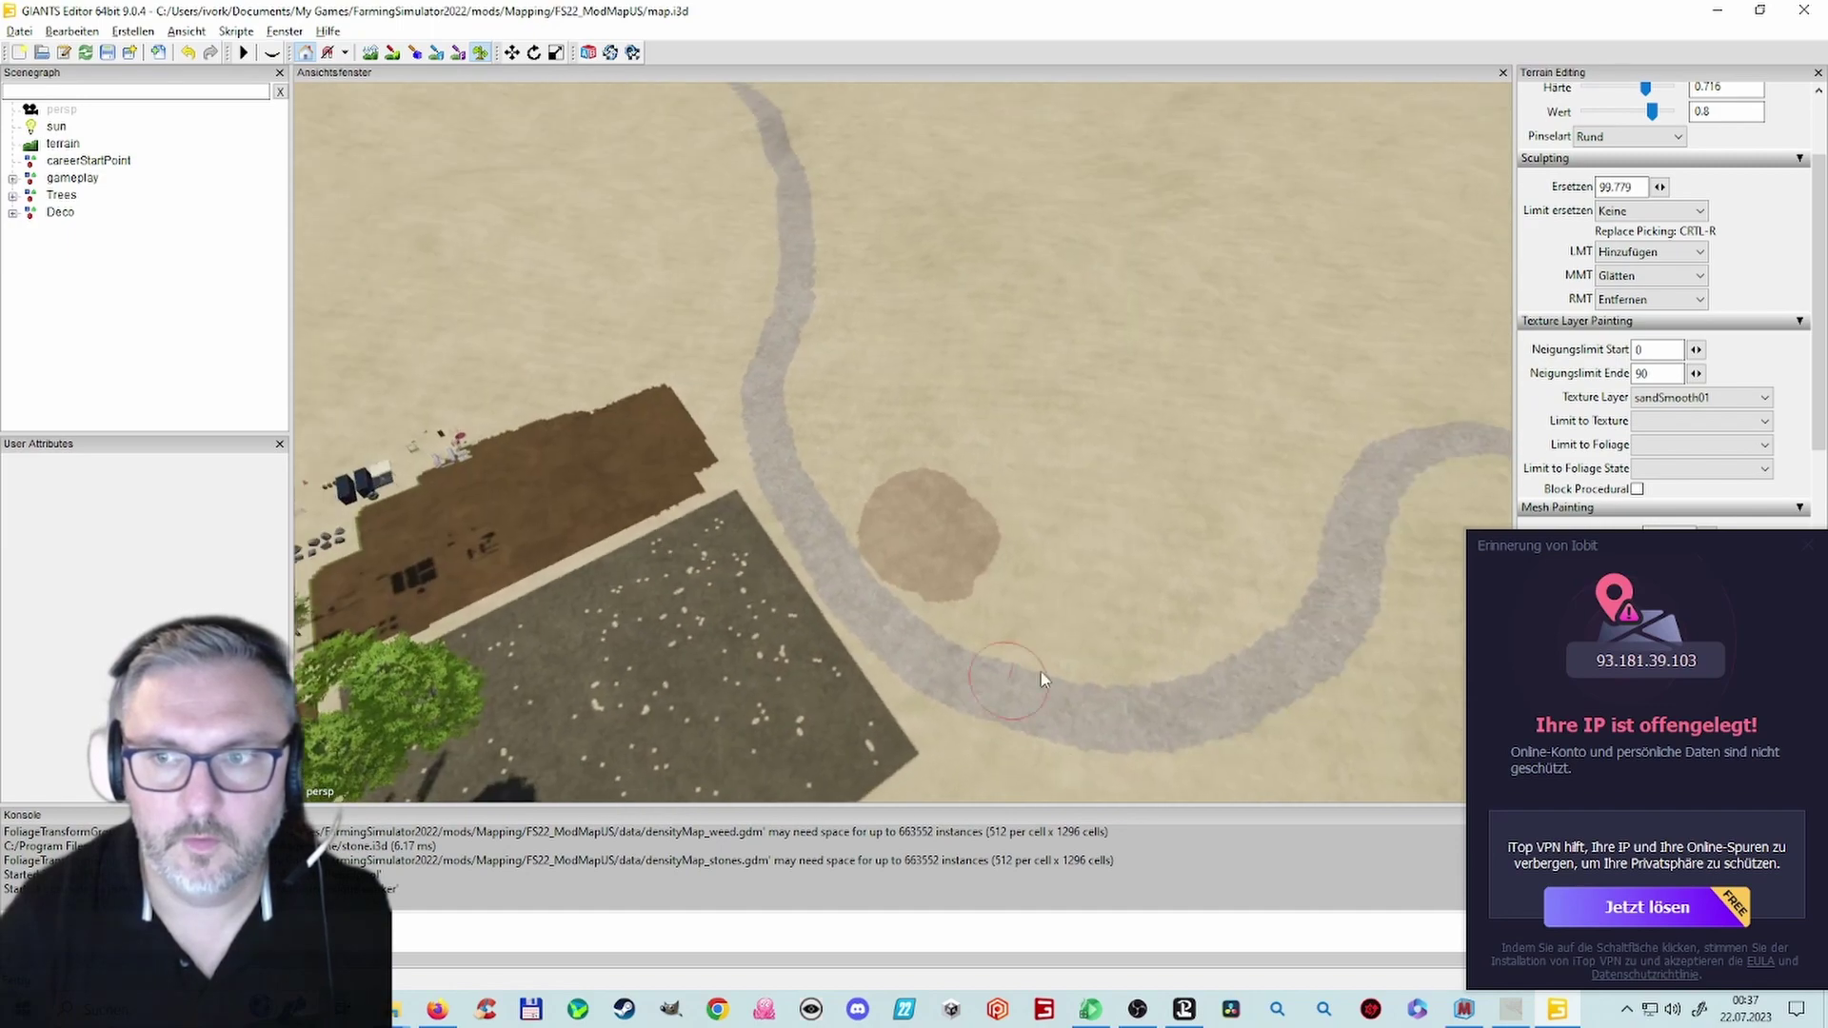
{"action": "left_click", "coordinate": [1809, 550]}
{"action": "mouse_move", "coordinate": [1130, 583]}
{"action": "right_mouse_down"}
{"action": "mouse_move", "coordinate": [752, 588]}
{"action": "mouse_move", "coordinate": [883, 566]}
{"action": "mouse_move", "coordinate": [980, 592]}
{"action": "mouse_move", "coordinate": [1426, 510]}
{"action": "mouse_move", "coordinate": [1371, 512]}
{"action": "right_mouse_up"}
{"action": "left_click_drag", "start_coordinate": [1093, 515], "coordinate": [1065, 542], "text": "alt"}
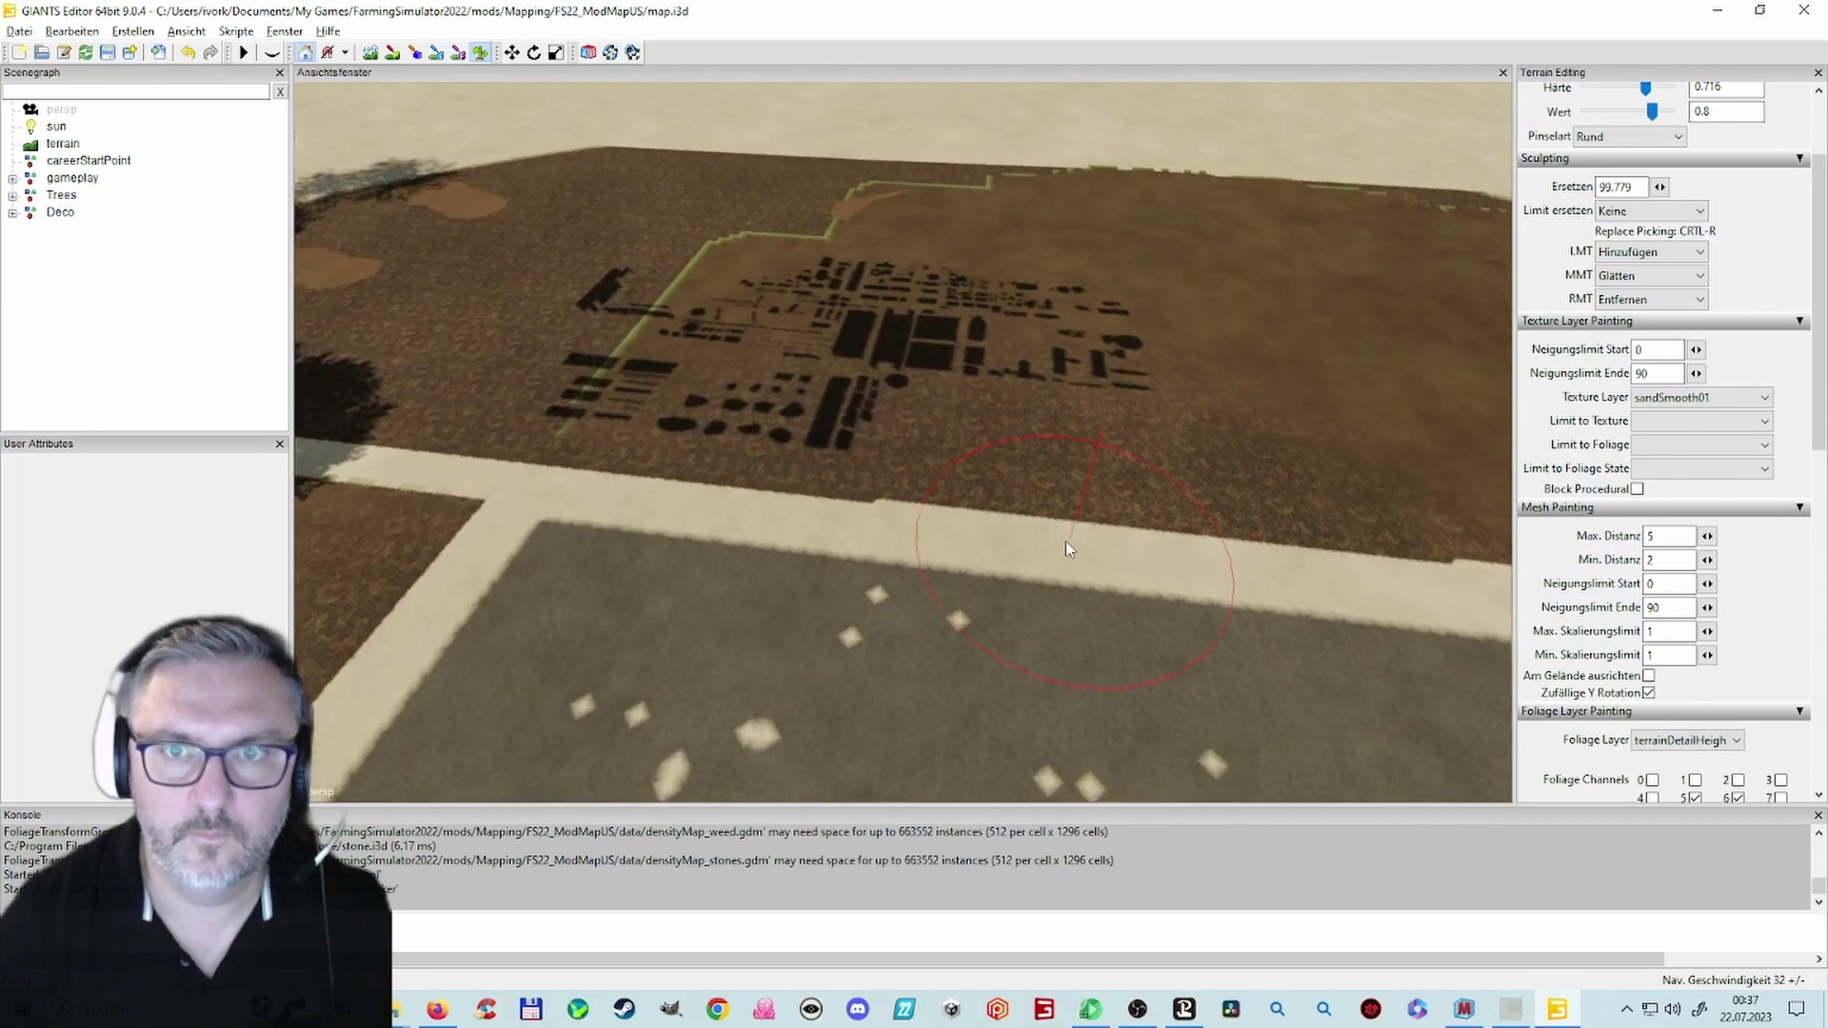
{"action": "mouse_move", "coordinate": [1066, 548]}
{"action": "right_mouse_down"}
{"action": "mouse_move", "coordinate": [979, 380]}
{"action": "mouse_move", "coordinate": [832, 273]}
{"action": "mouse_move", "coordinate": [1032, 347]}
{"action": "mouse_move", "coordinate": [1152, 516]}
{"action": "mouse_move", "coordinate": [1196, 473]}
{"action": "right_mouse_up"}
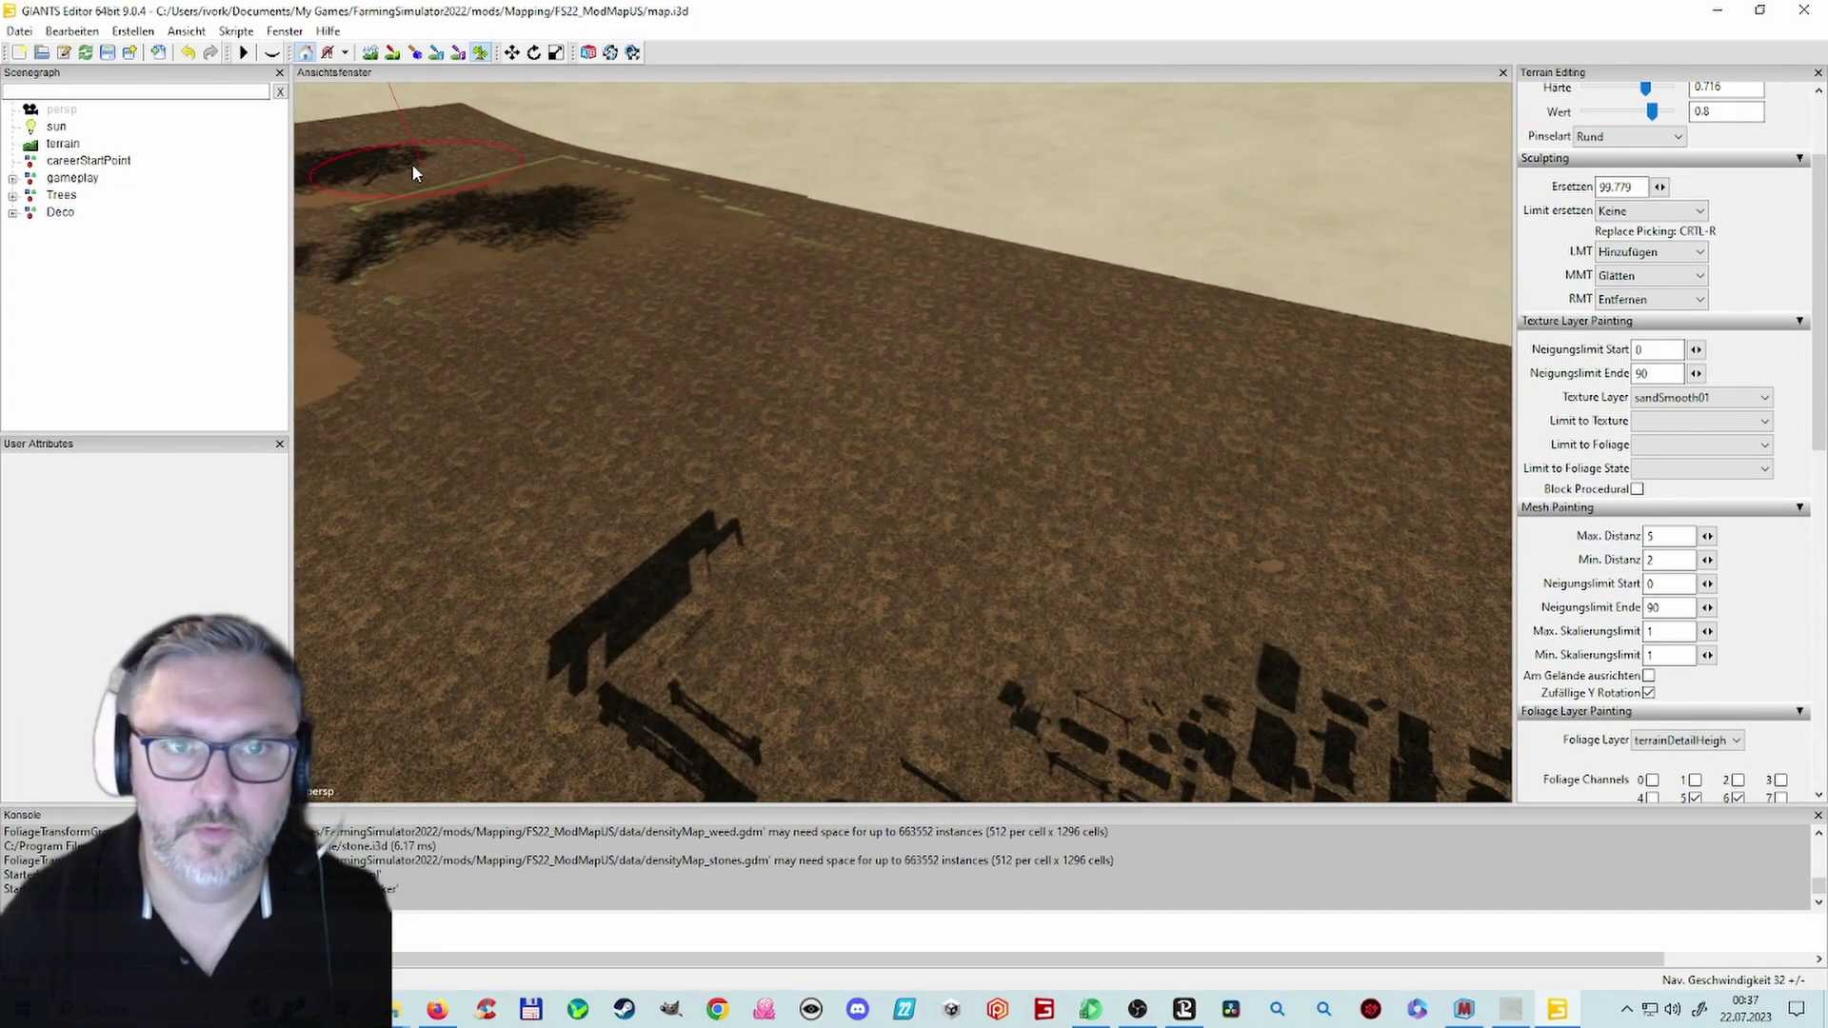
{"action": "right_click_drag", "start_coordinate": [411, 172], "coordinate": [710, 298]}
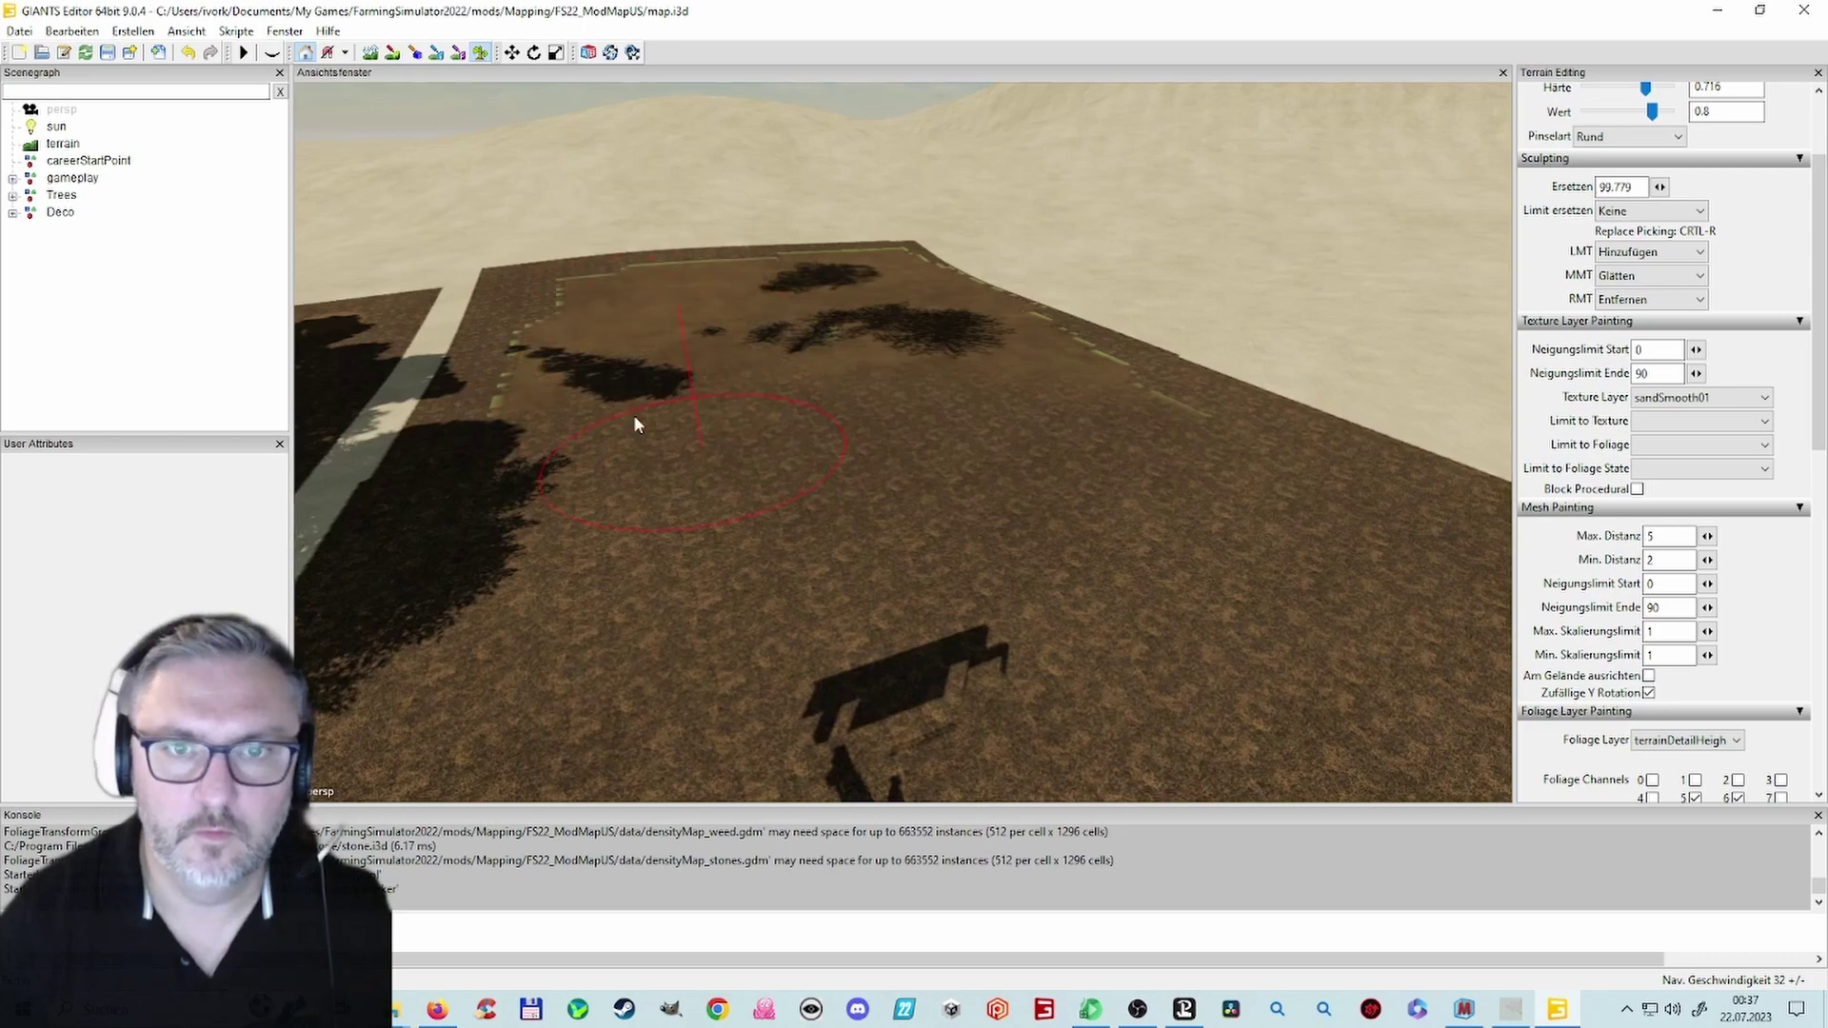
{"action": "mouse_move", "coordinate": [963, 544]}
{"action": "left_mouse_down", "text": "alt"}
{"action": "mouse_move", "coordinate": [644, 535]}
{"action": "mouse_move", "coordinate": [655, 502]}
{"action": "left_mouse_up", "text": "alt"}
{"action": "left_click_drag", "start_coordinate": [752, 429], "coordinate": [619, 499], "text": "alt"}
{"action": "scroll", "coordinate": [667, 497], "scroll_direction": "up", "scroll_amount": 5}
{"action": "mouse_move", "coordinate": [716, 501]}
{"action": "right_mouse_down"}
{"action": "mouse_move", "coordinate": [591, 371]}
{"action": "mouse_move", "coordinate": [893, 345]}
{"action": "right_mouse_up"}
{"action": "scroll", "coordinate": [893, 346], "scroll_direction": "up", "scroll_amount": 3}
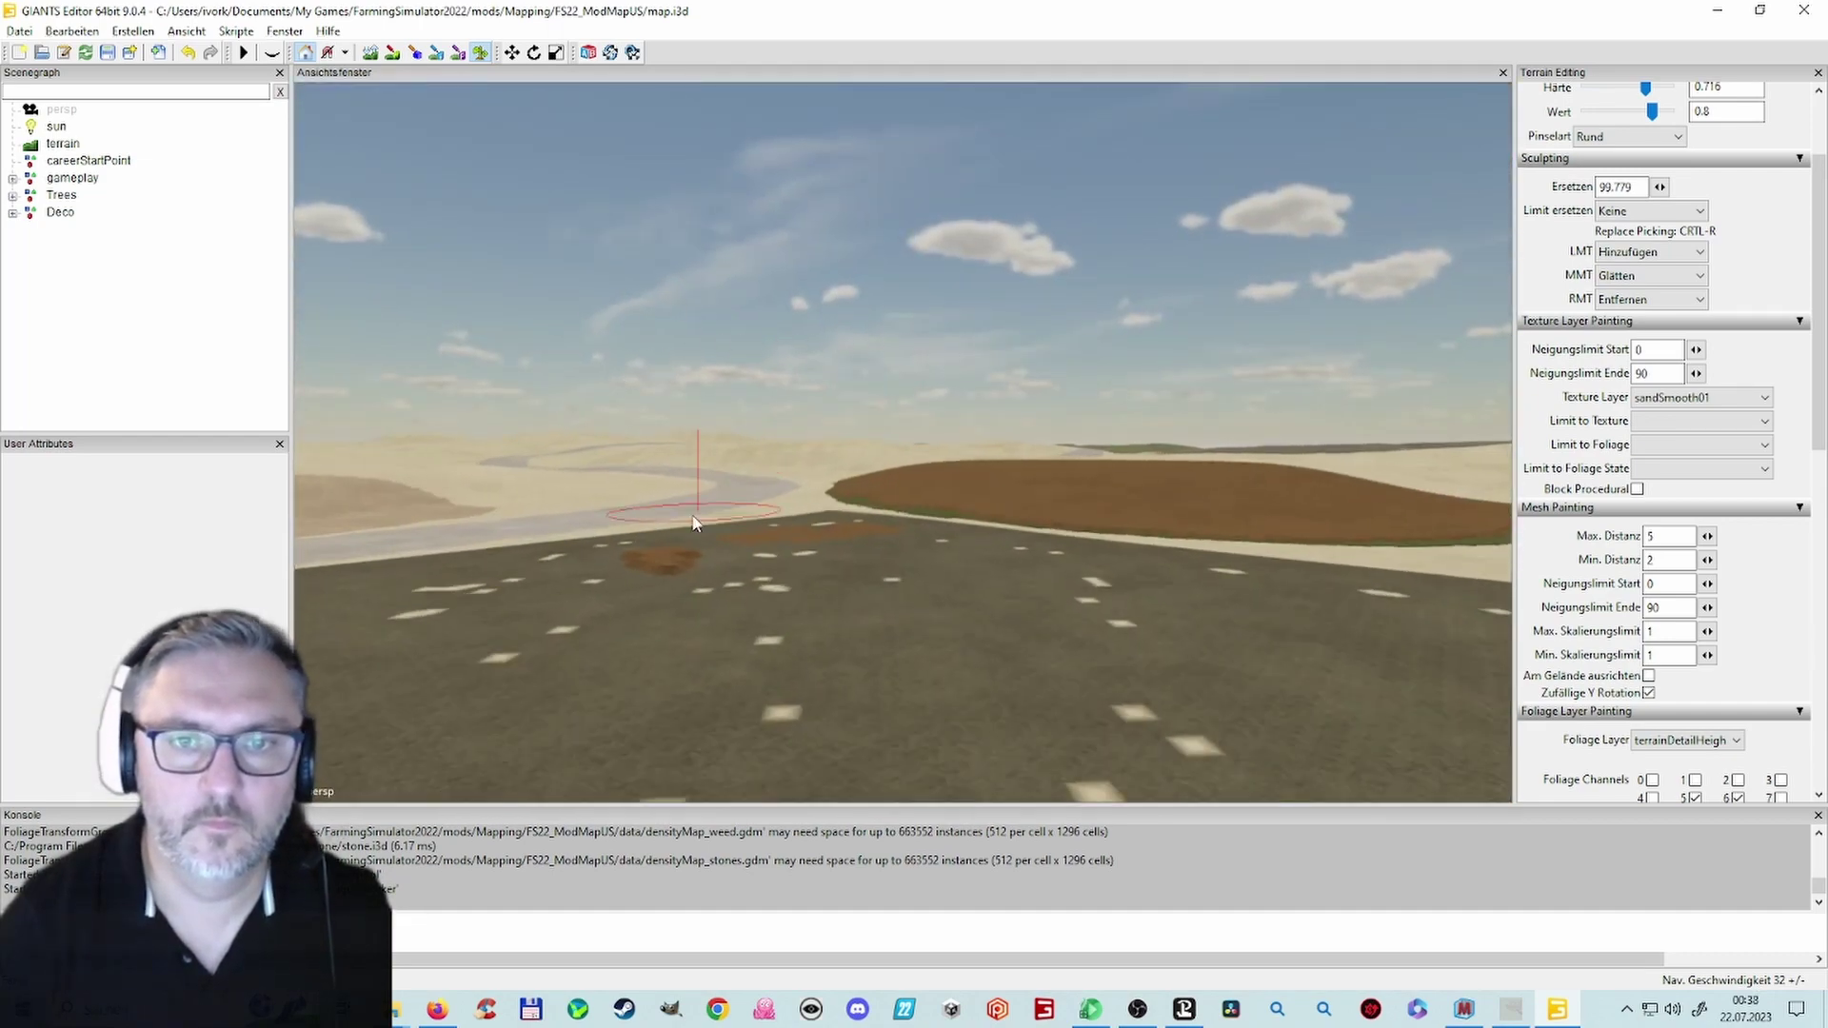
Step: Paint the terrainDetailHeight layer over the field beyond the asphalt area and extend it outwards in broad strokes
{"action": "left_click_drag", "start_coordinate": [880, 575], "coordinate": [986, 539], "text": "alt"}
{"action": "scroll", "coordinate": [986, 561], "scroll_direction": "up", "scroll_amount": 5}
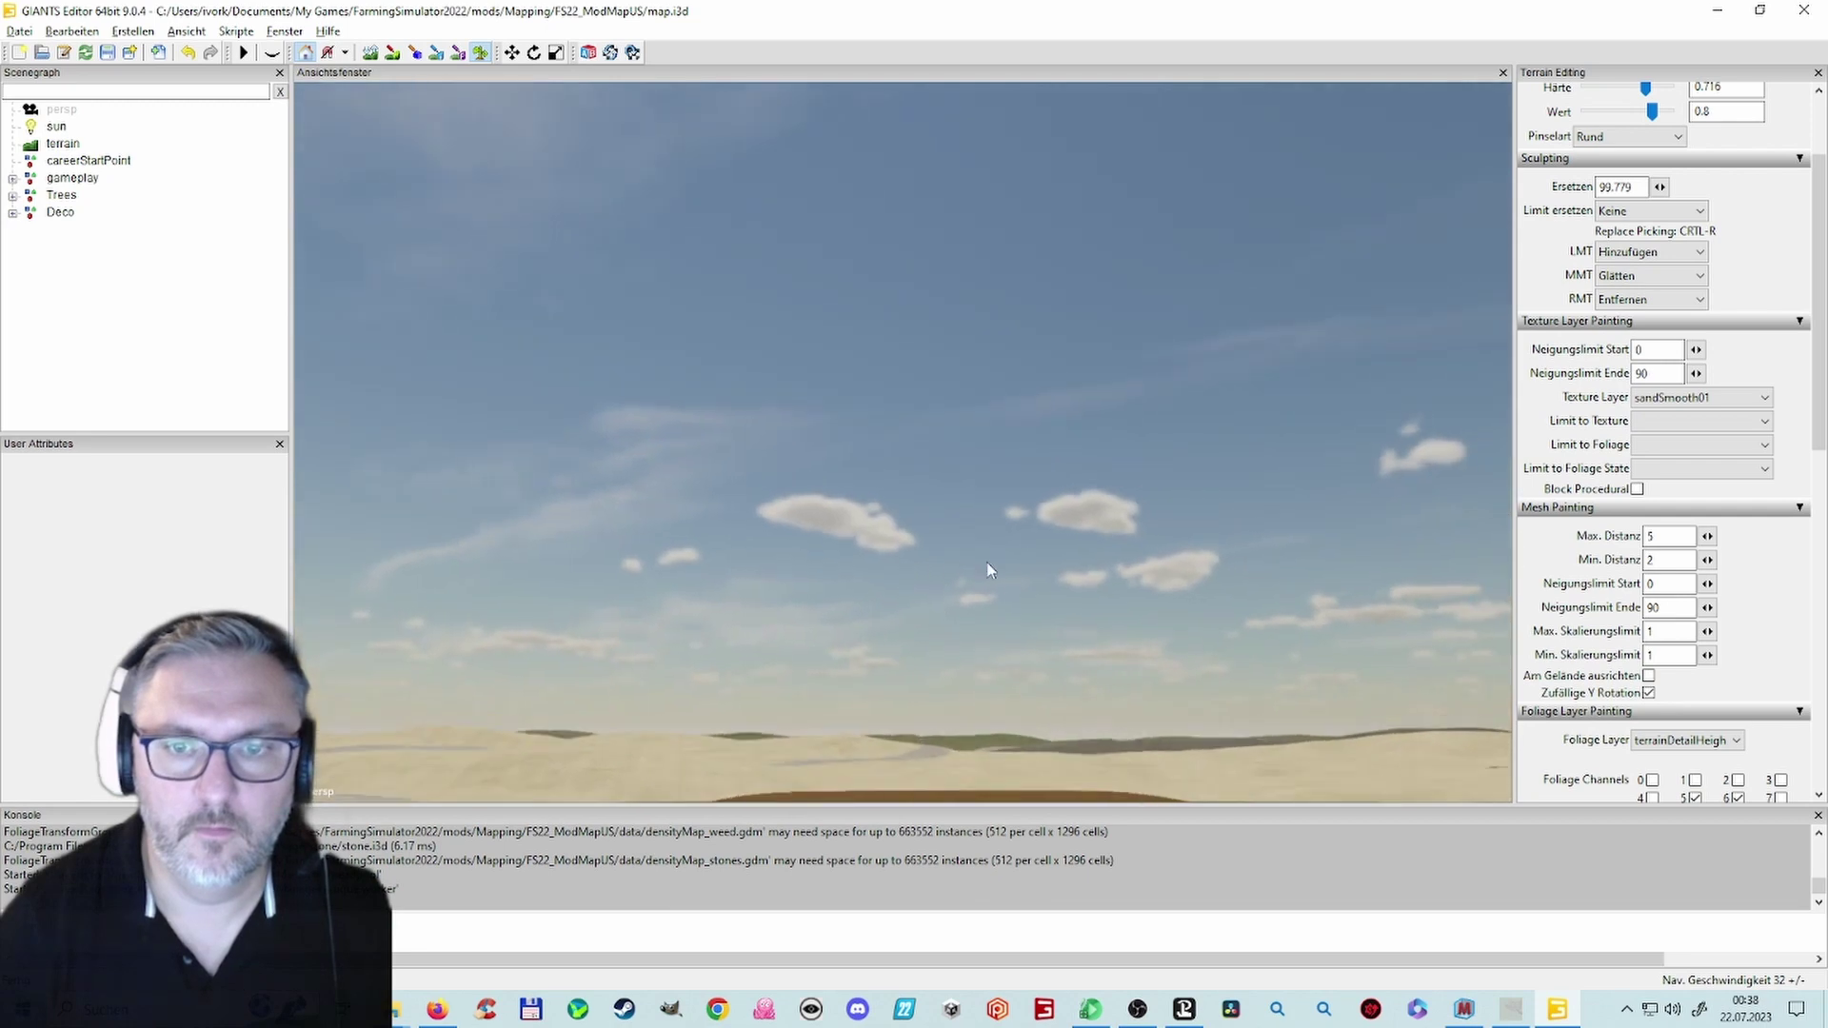
{"action": "left_click_drag", "start_coordinate": [1146, 539], "coordinate": [1131, 602], "text": "alt"}
{"action": "scroll", "coordinate": [916, 606], "scroll_direction": "down", "scroll_amount": 4}
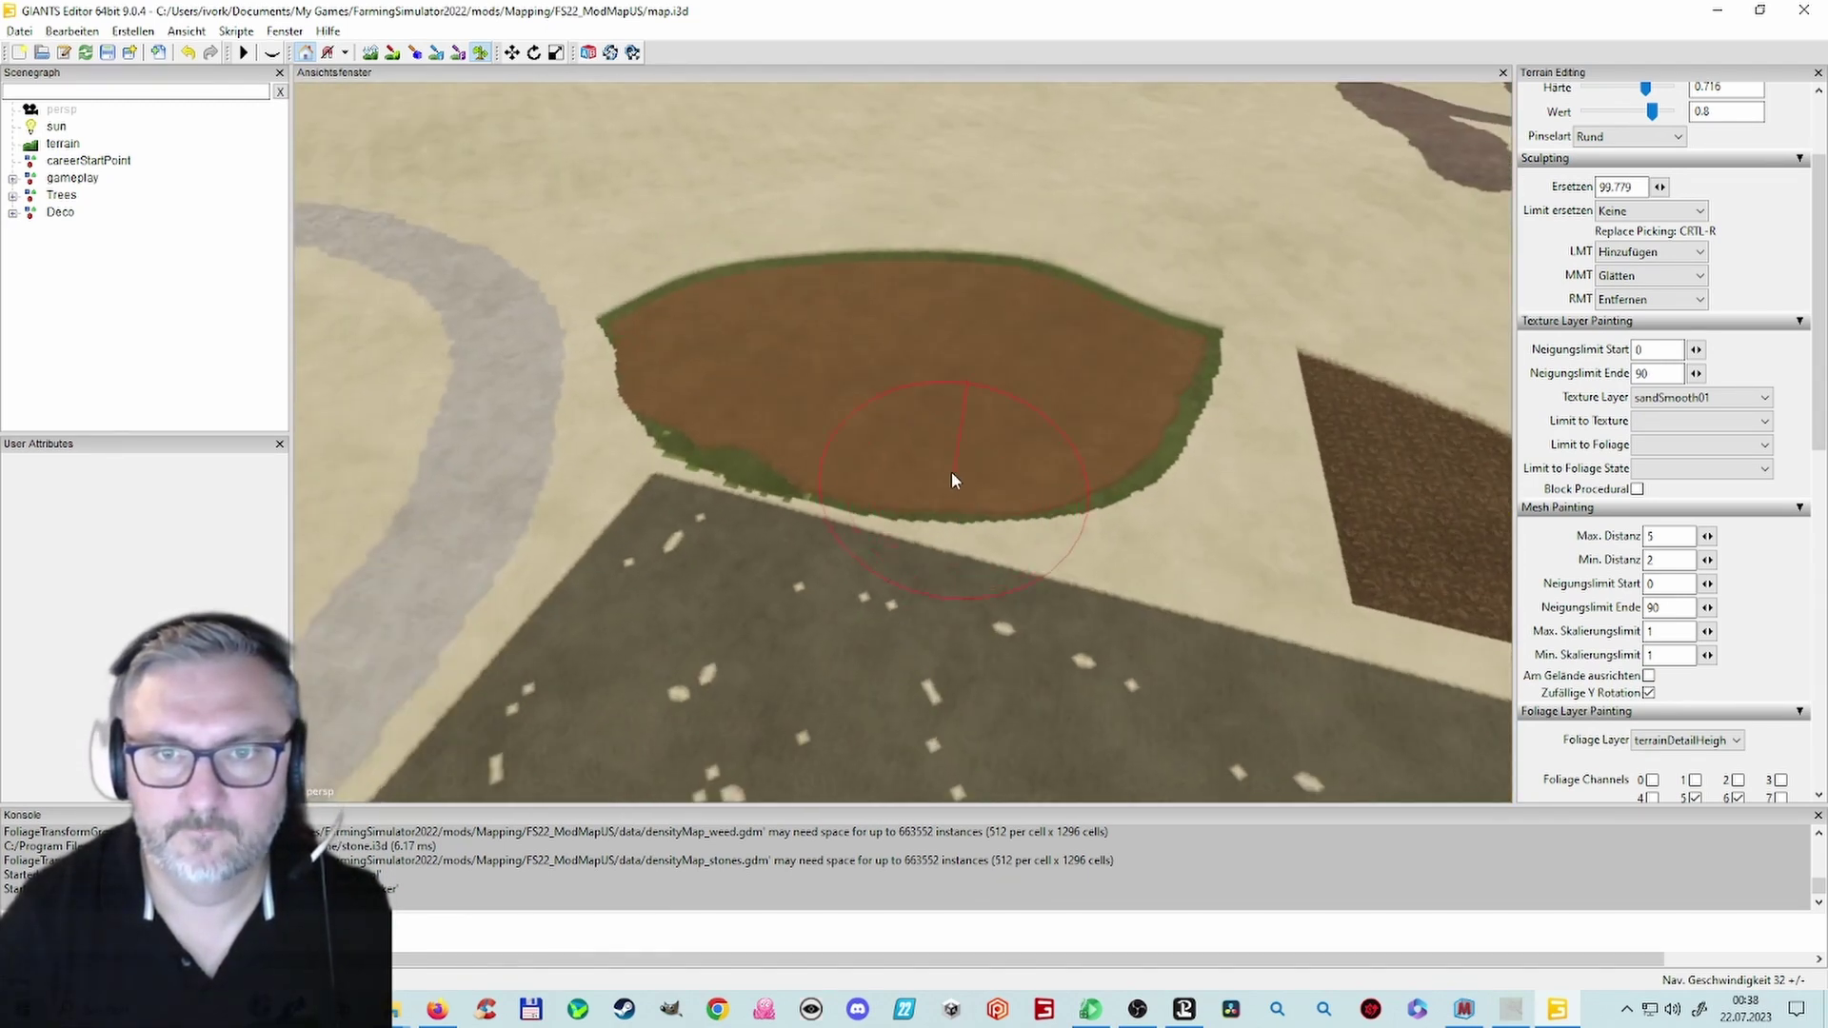
{"action": "left_click", "coordinate": [868, 453]}
{"action": "mouse_move", "coordinate": [868, 453]}
{"action": "left_mouse_down"}
{"action": "mouse_move", "coordinate": [653, 273]}
{"action": "mouse_move", "coordinate": [773, 191]}
{"action": "mouse_move", "coordinate": [1203, 270]}
{"action": "mouse_move", "coordinate": [1076, 406]}
{"action": "left_mouse_up"}
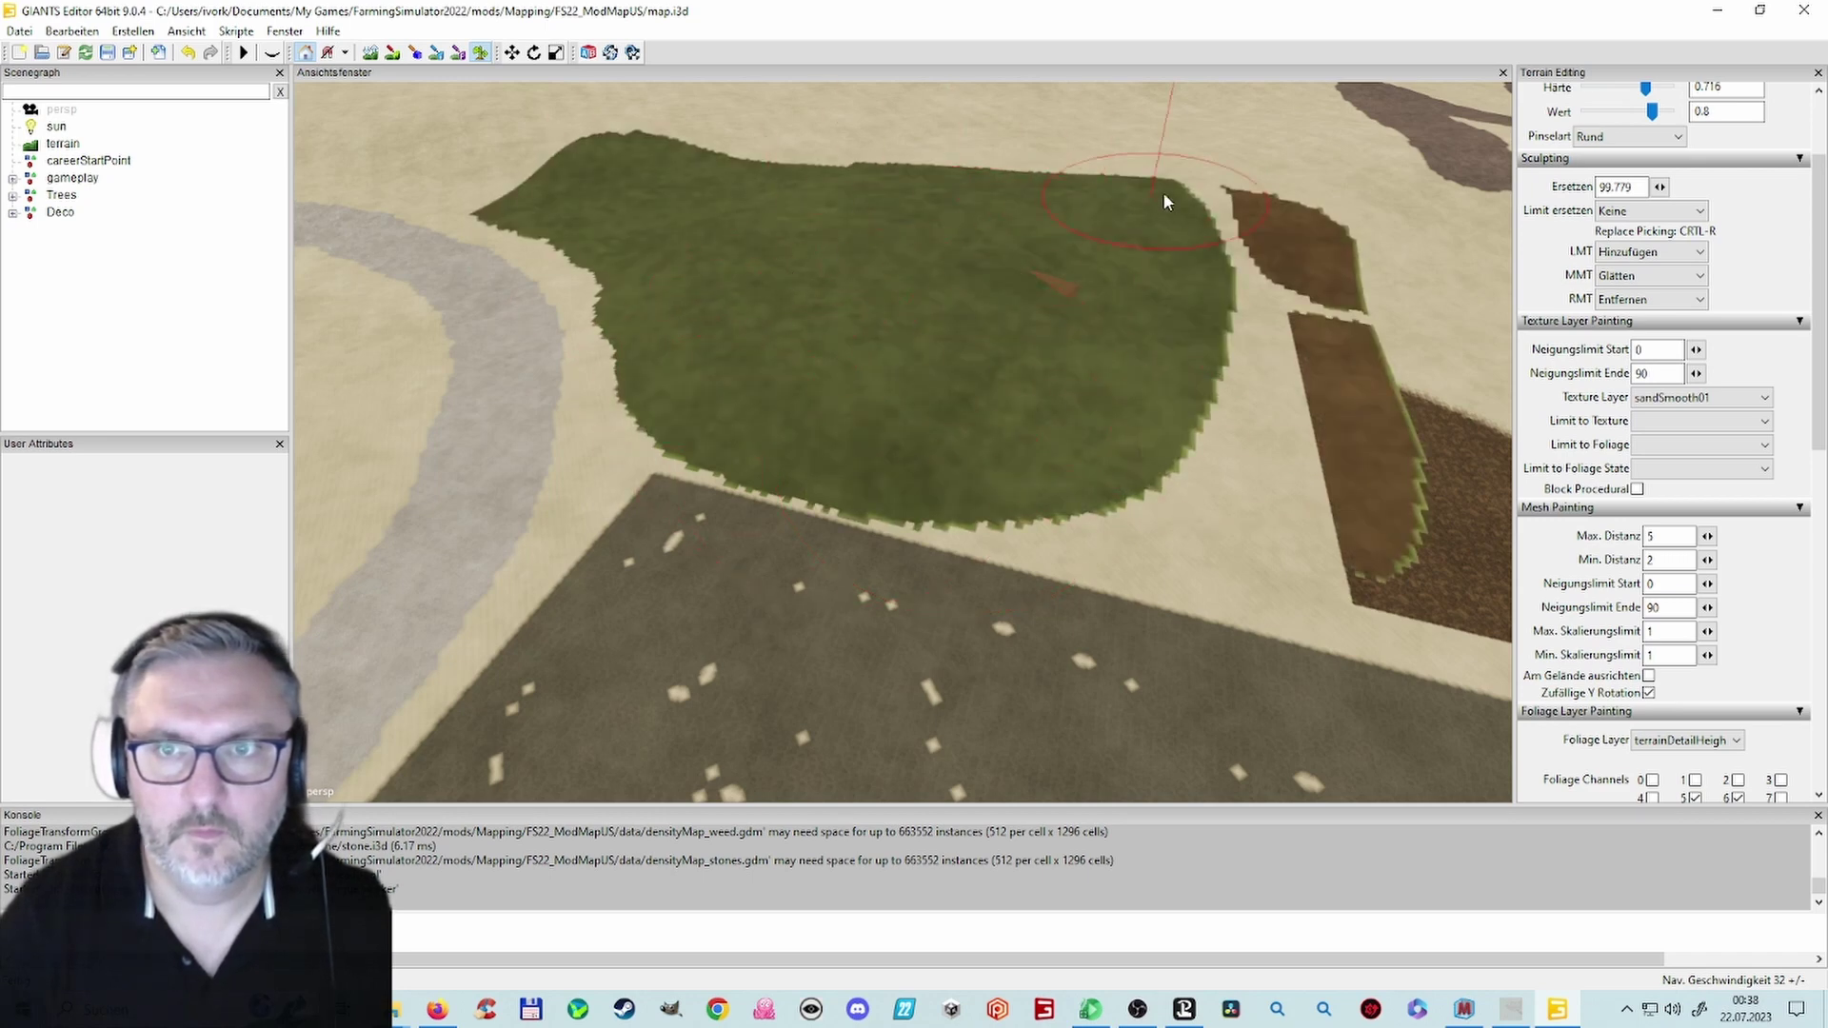
{"action": "left_click_drag", "start_coordinate": [1164, 194], "coordinate": [875, 124]}
{"action": "left_click_drag", "start_coordinate": [588, 148], "coordinate": [977, 112]}
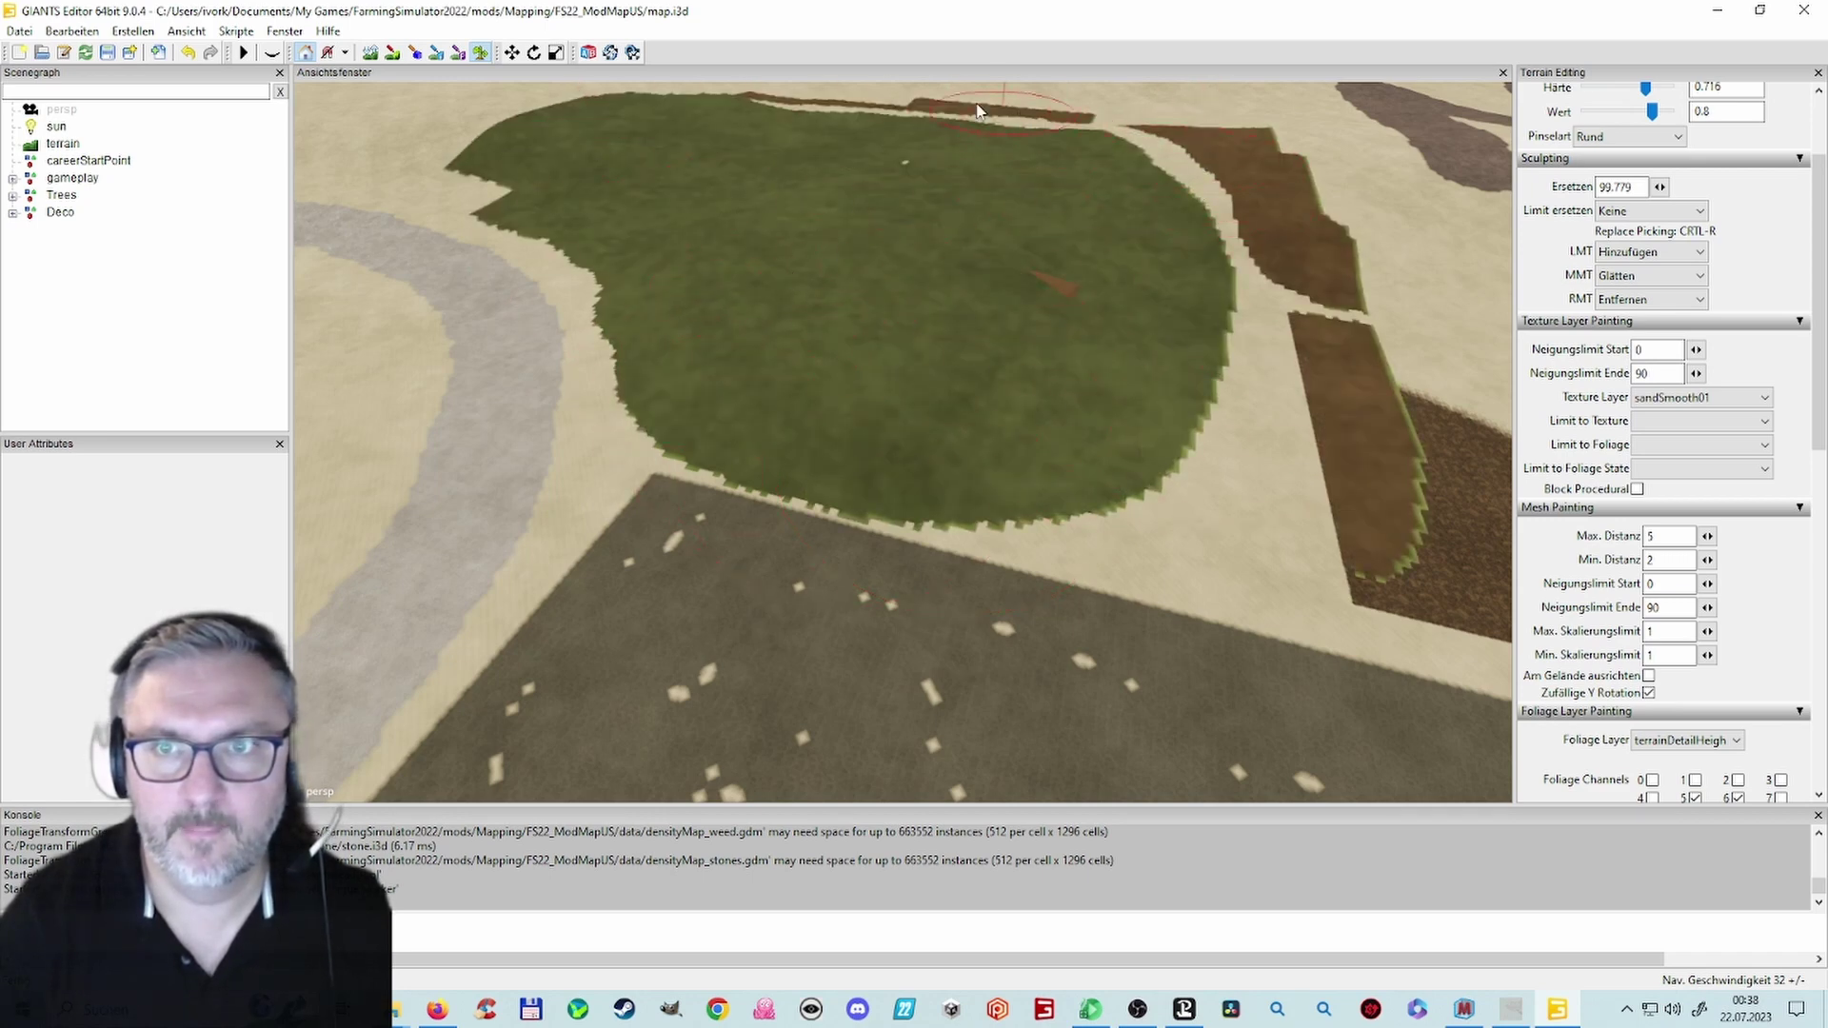
{"action": "mouse_move", "coordinate": [1375, 296]}
{"action": "left_mouse_down"}
{"action": "mouse_move", "coordinate": [1323, 532]}
{"action": "mouse_move", "coordinate": [1036, 570]}
{"action": "left_mouse_up"}
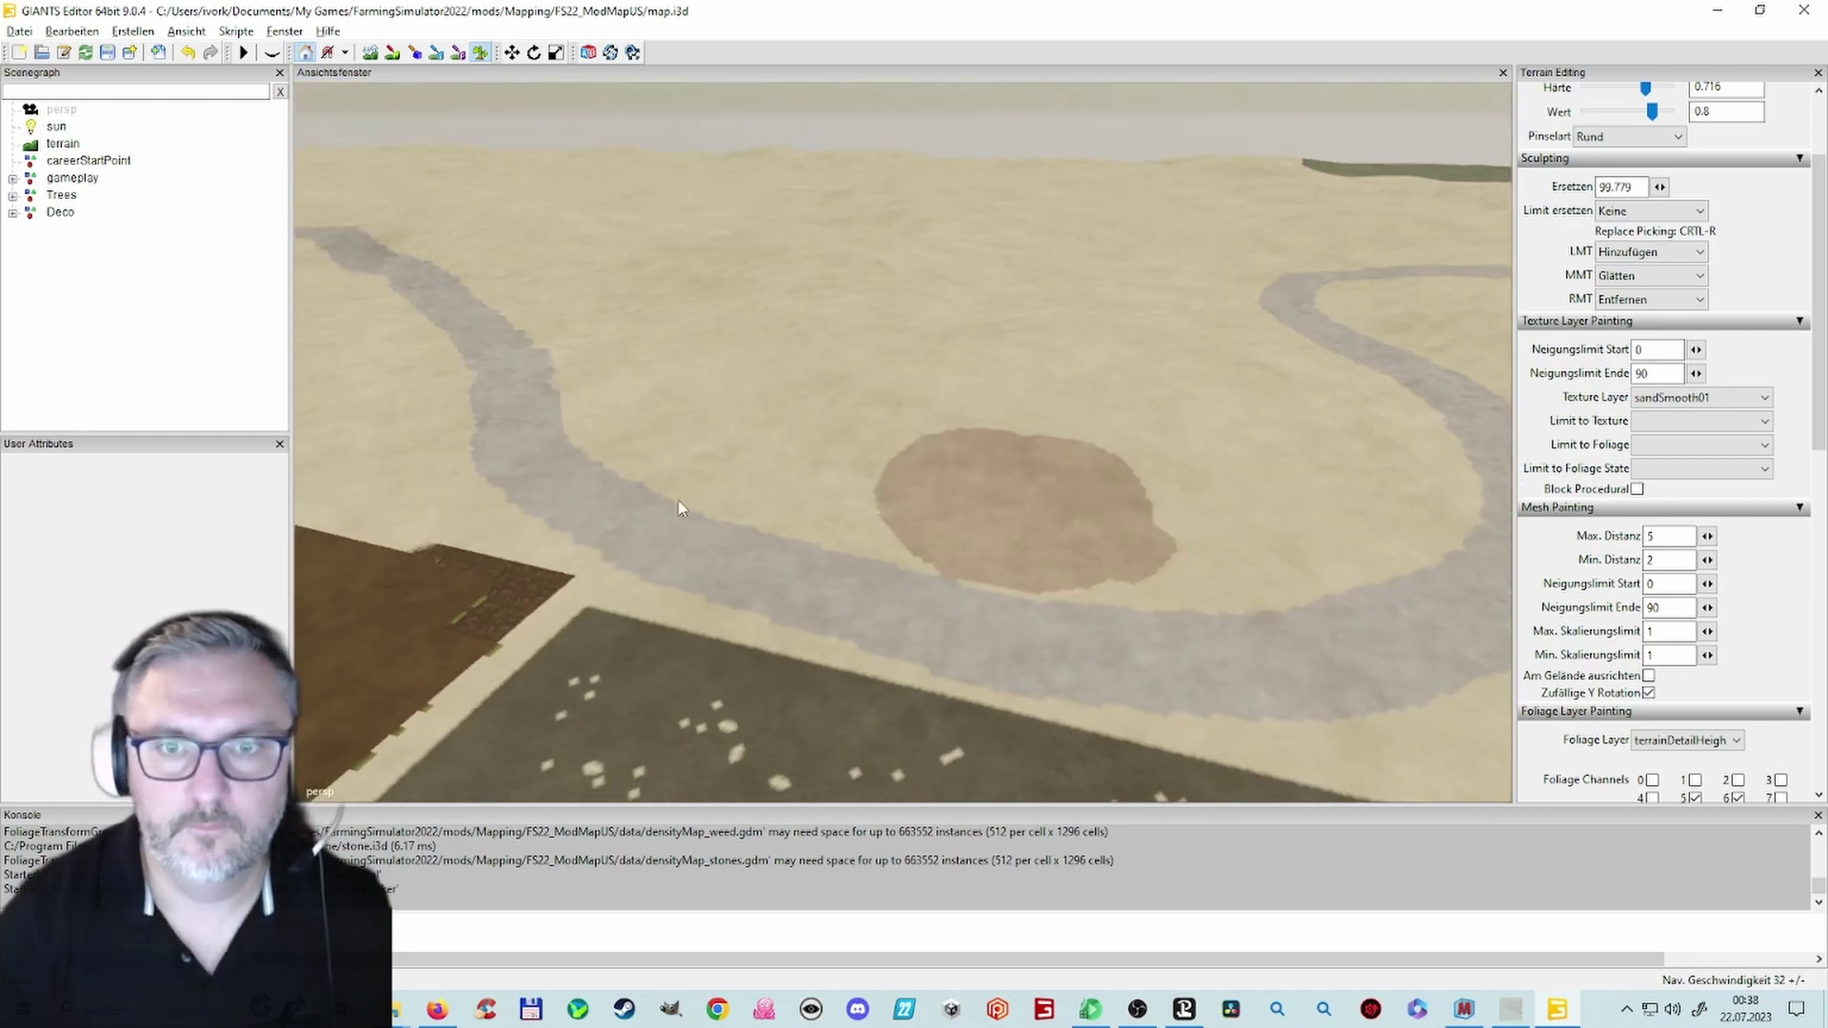
Step: Extend the terrainDetailHeight painting from the large field up to the bend of the path
{"action": "mouse_move", "coordinate": [677, 500]}
{"action": "right_mouse_down"}
{"action": "mouse_move", "coordinate": [769, 516]}
{"action": "mouse_move", "coordinate": [1139, 442]}
{"action": "mouse_move", "coordinate": [1068, 390]}
{"action": "mouse_move", "coordinate": [930, 404]}
{"action": "mouse_move", "coordinate": [1224, 482]}
{"action": "mouse_move", "coordinate": [967, 641]}
{"action": "mouse_move", "coordinate": [777, 592]}
{"action": "mouse_move", "coordinate": [706, 526]}
{"action": "mouse_move", "coordinate": [1019, 467]}
{"action": "mouse_move", "coordinate": [1028, 579]}
{"action": "right_mouse_up"}
{"action": "mouse_move", "coordinate": [1027, 581]}
{"action": "left_mouse_down"}
{"action": "mouse_move", "coordinate": [888, 426]}
{"action": "mouse_move", "coordinate": [625, 281]}
{"action": "mouse_move", "coordinate": [447, 212]}
{"action": "mouse_move", "coordinate": [414, 228]}
{"action": "mouse_move", "coordinate": [567, 344]}
{"action": "mouse_move", "coordinate": [561, 438]}
{"action": "left_mouse_up"}
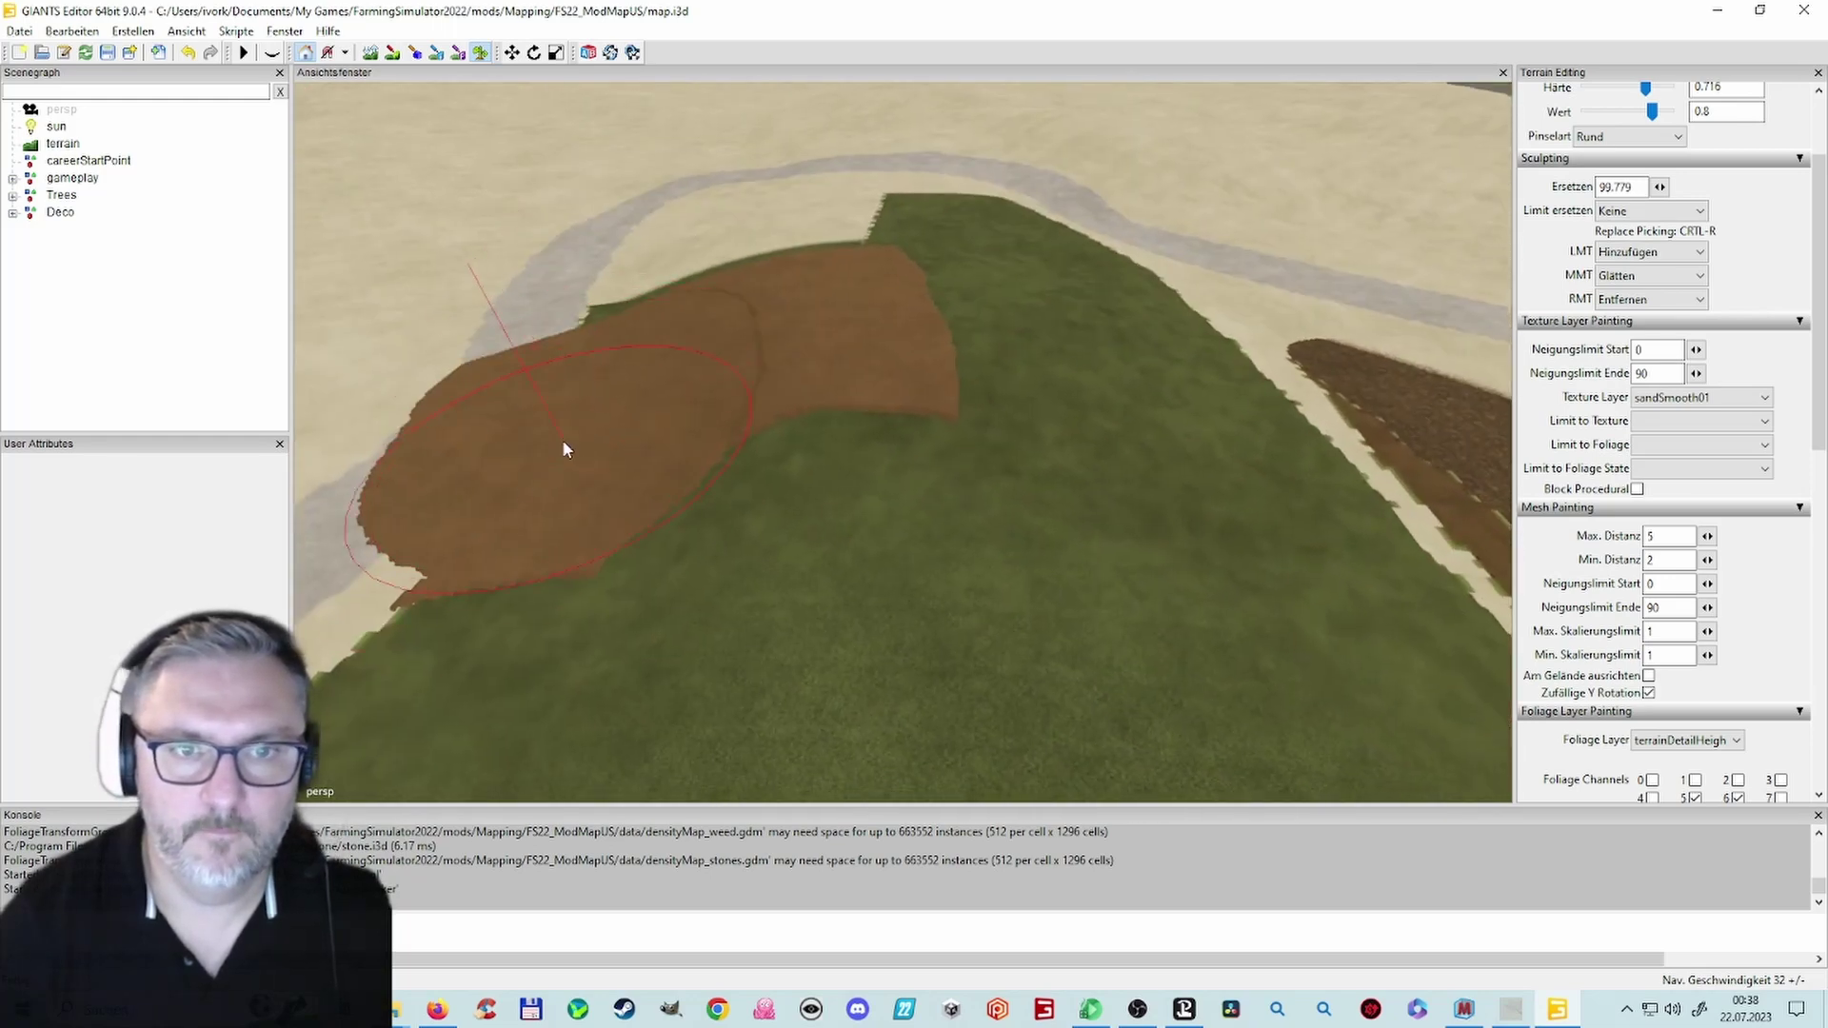
{"action": "right_click_drag", "start_coordinate": [548, 445], "coordinate": [514, 375]}
{"action": "mouse_move", "coordinate": [514, 381]}
{"action": "left_mouse_down"}
{"action": "mouse_move", "coordinate": [773, 464]}
{"action": "mouse_move", "coordinate": [895, 152]}
{"action": "mouse_move", "coordinate": [666, 231]}
{"action": "mouse_move", "coordinate": [878, 195]}
{"action": "left_mouse_up"}
Step: Choose SAND as the texture layer and paint it over the path, the asphalt area and the zigzag strokes around the fields
{"action": "mouse_move", "coordinate": [1344, 548]}
{"action": "left_mouse_down", "text": "alt"}
{"action": "mouse_move", "coordinate": [1135, 552]}
{"action": "mouse_move", "coordinate": [754, 632]}
{"action": "left_mouse_up", "text": "alt"}
{"action": "scroll", "coordinate": [754, 632], "scroll_direction": "down", "scroll_amount": 4}
{"action": "scroll", "coordinate": [877, 595], "scroll_direction": "down", "scroll_amount": 10}
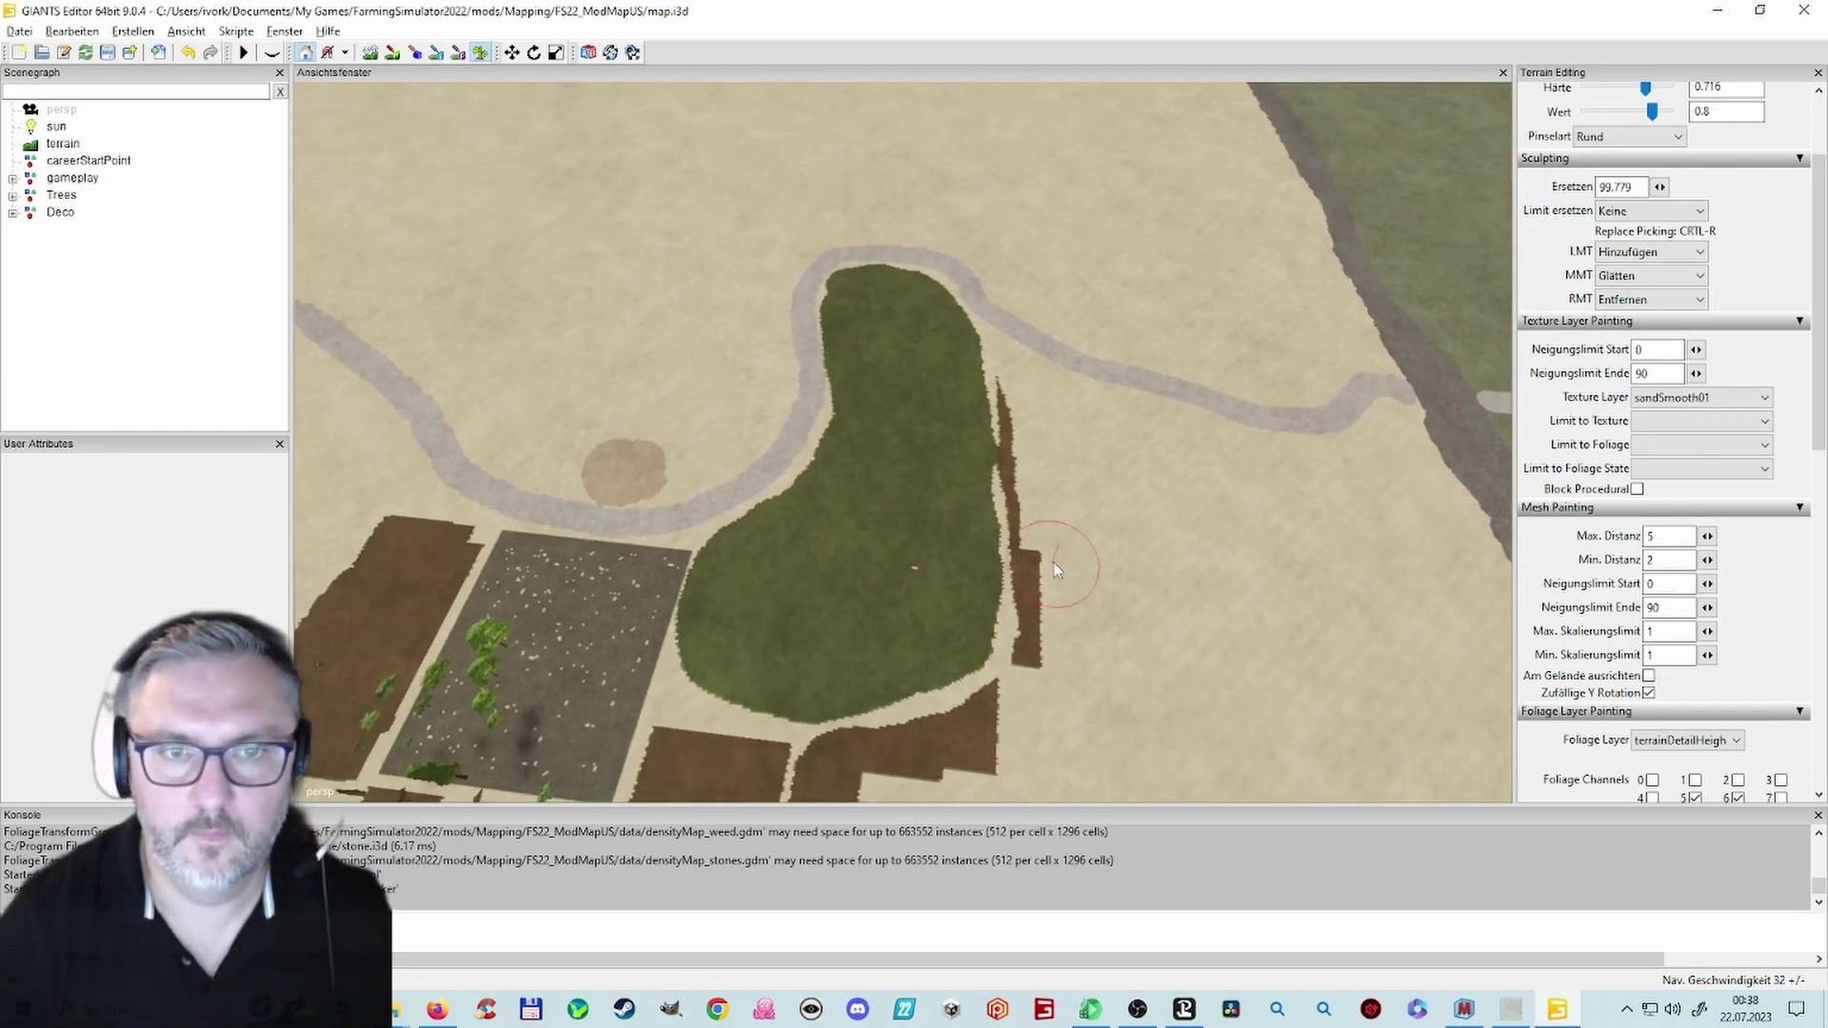
{"action": "left_click_drag", "start_coordinate": [880, 583], "coordinate": [807, 582], "text": "alt"}
{"action": "right_click_drag", "start_coordinate": [807, 583], "coordinate": [834, 571]}
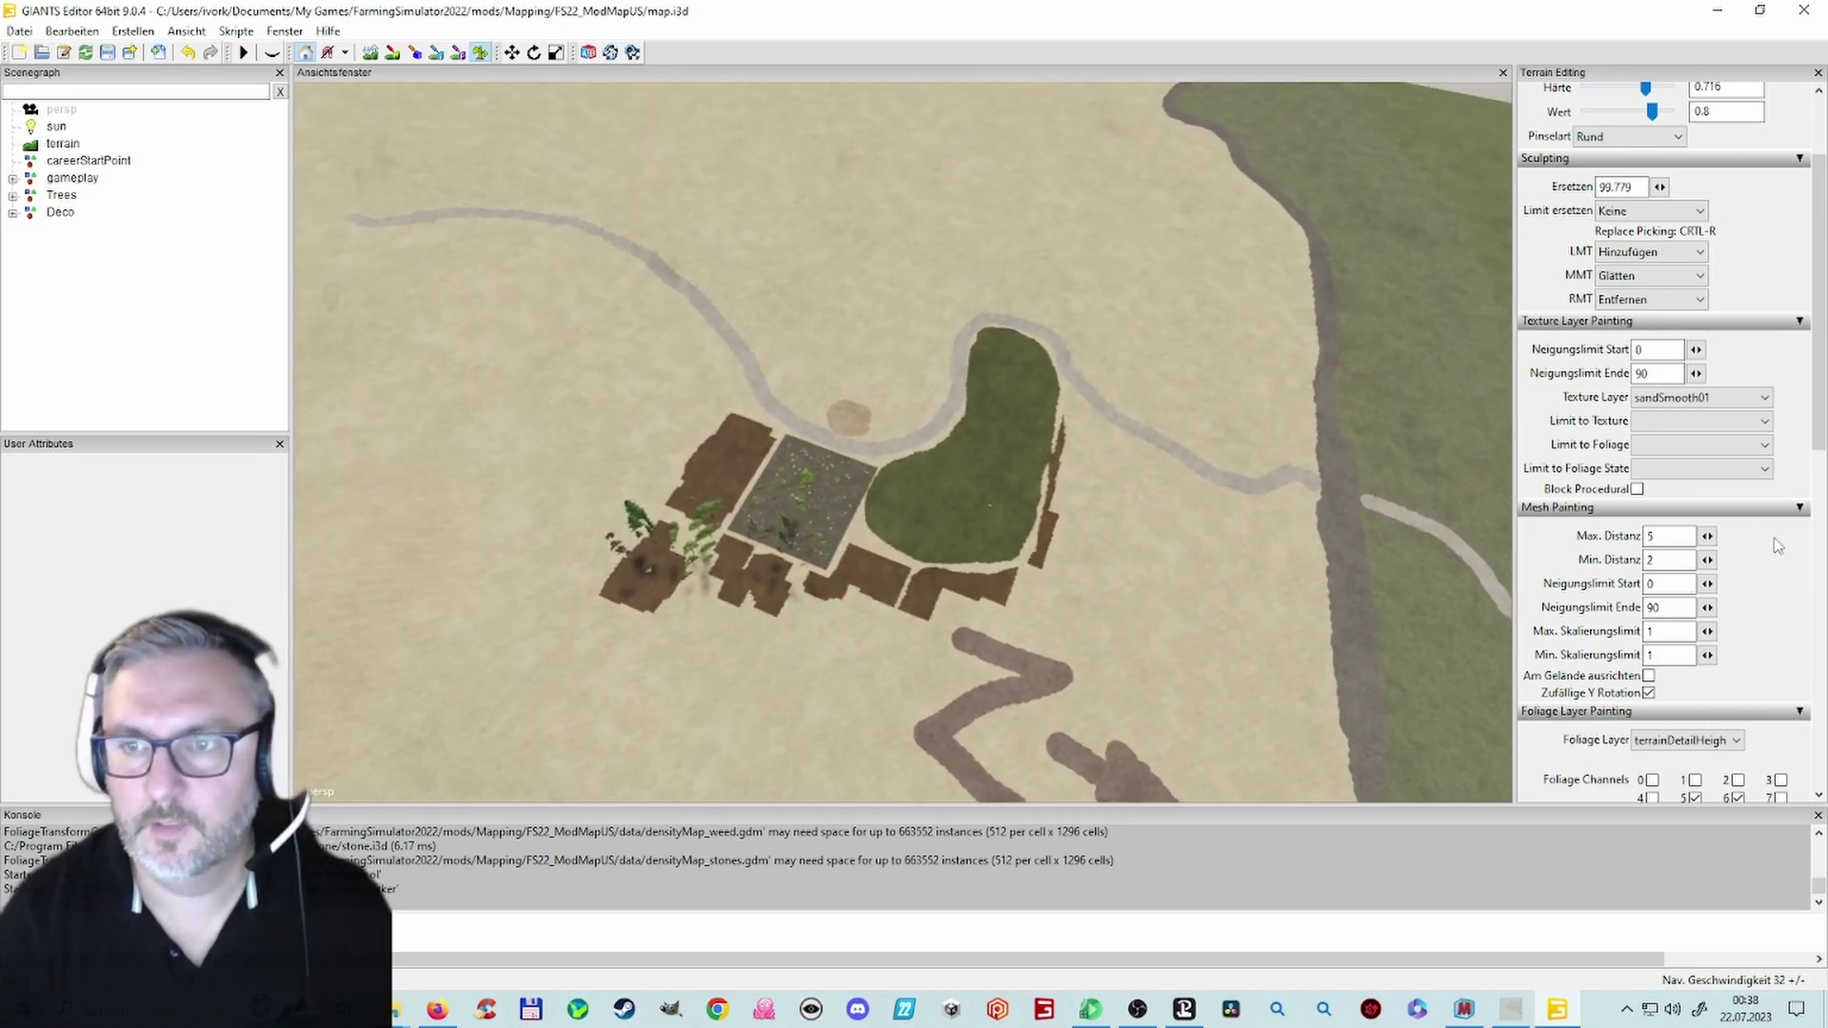
{"action": "left_click", "coordinate": [1756, 400]}
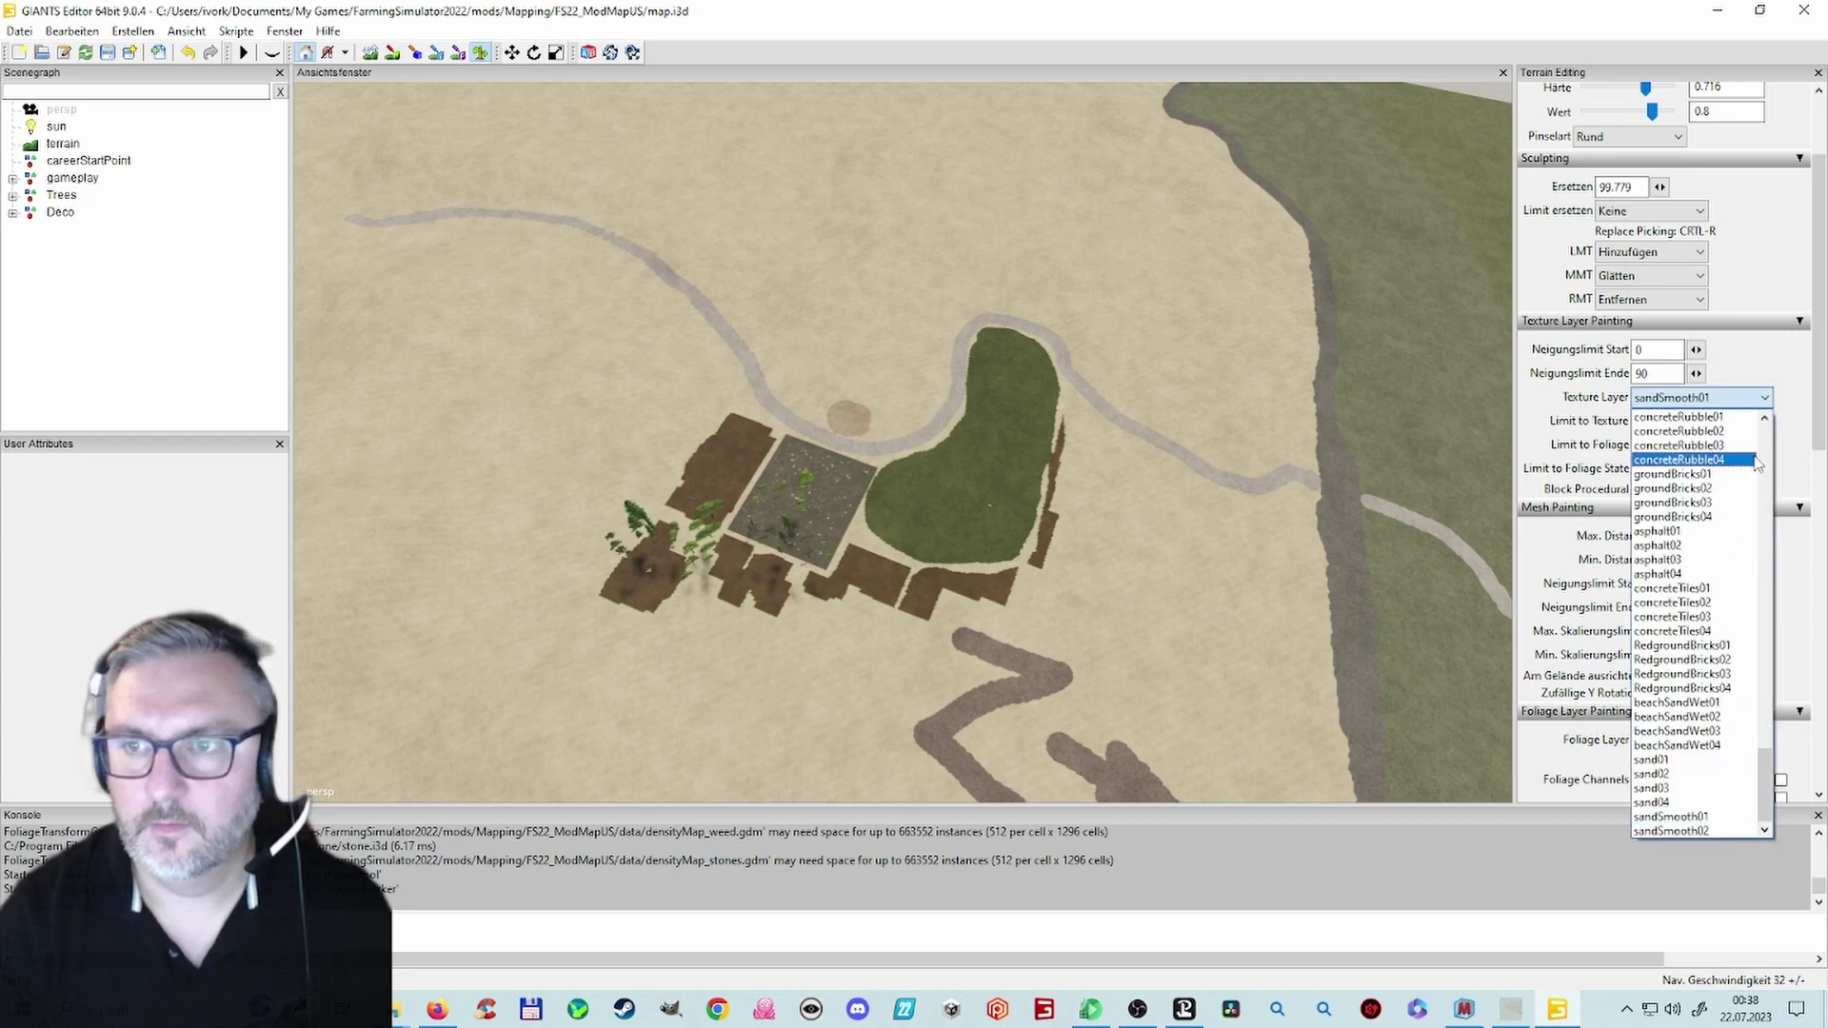
{"action": "left_click_drag", "start_coordinate": [1761, 788], "coordinate": [1763, 514]}
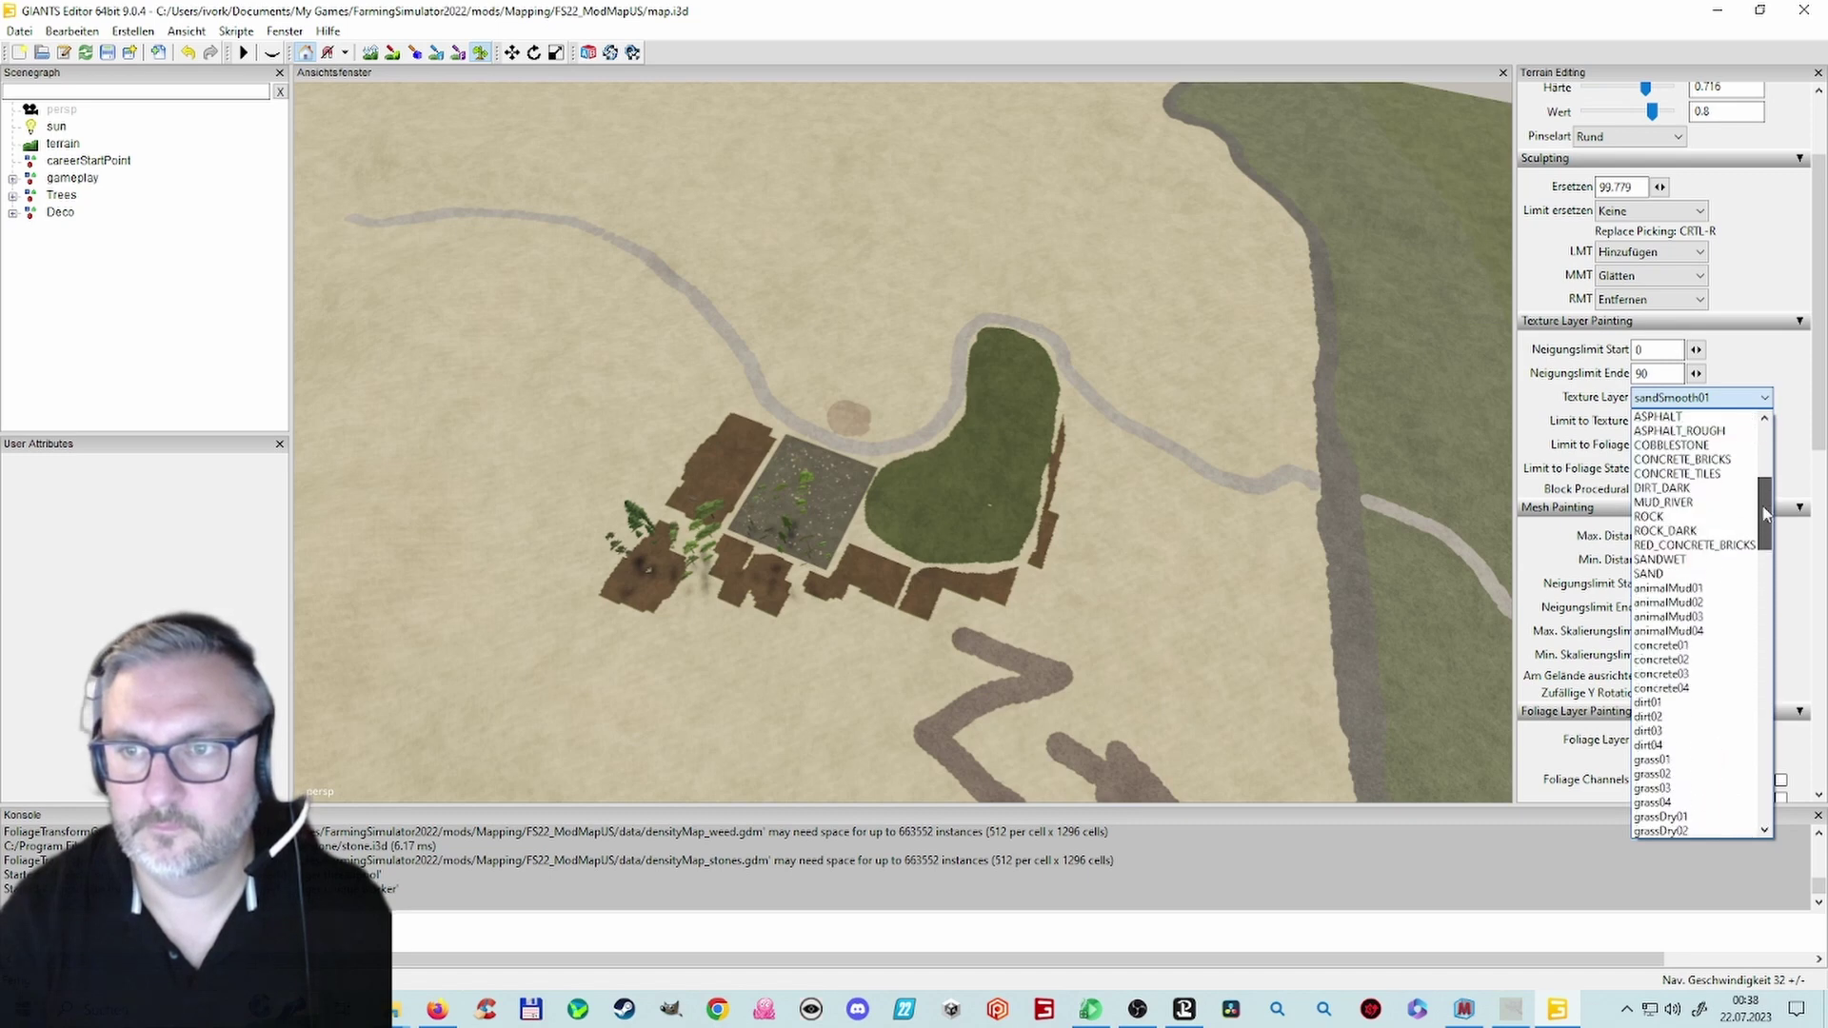
{"action": "left_click", "coordinate": [1665, 575]}
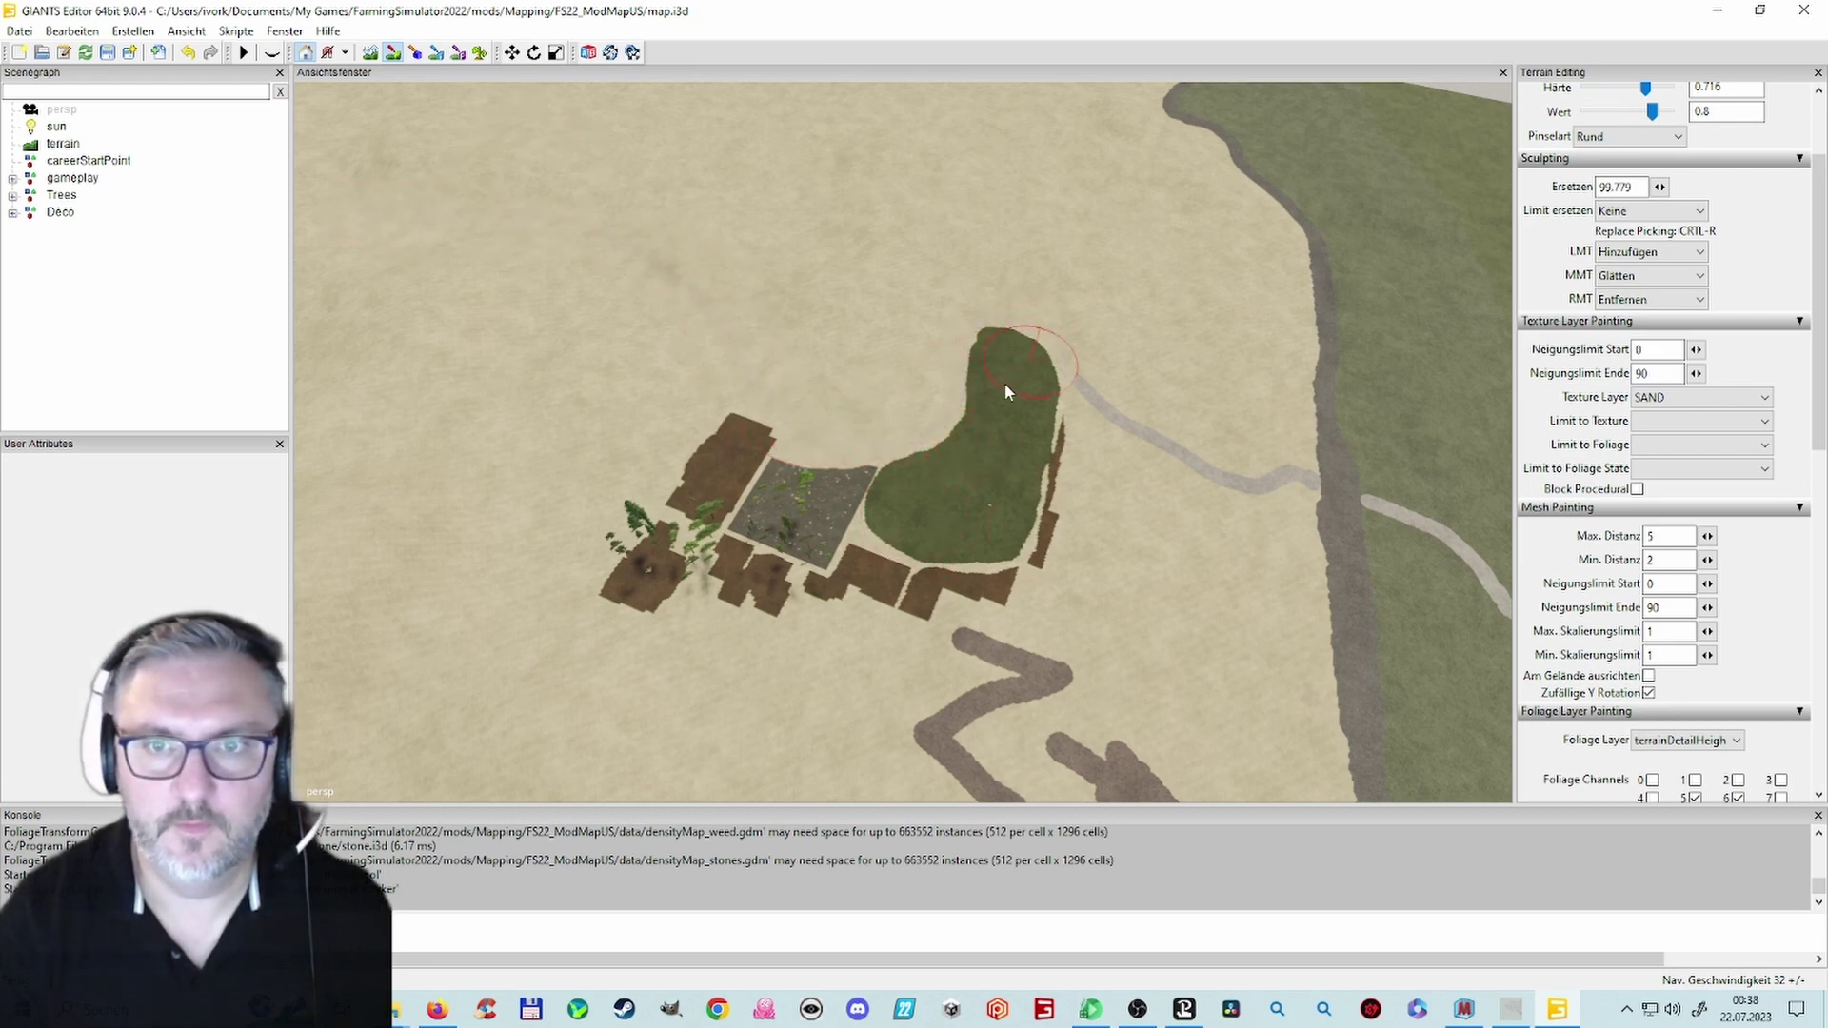
{"action": "mouse_move", "coordinate": [993, 597]}
{"action": "left_mouse_down"}
{"action": "mouse_move", "coordinate": [838, 556]}
{"action": "mouse_move", "coordinate": [752, 482]}
{"action": "mouse_move", "coordinate": [937, 699]}
{"action": "mouse_move", "coordinate": [1053, 705]}
{"action": "mouse_move", "coordinate": [1106, 684]}
{"action": "mouse_move", "coordinate": [931, 598]}
{"action": "left_mouse_up"}
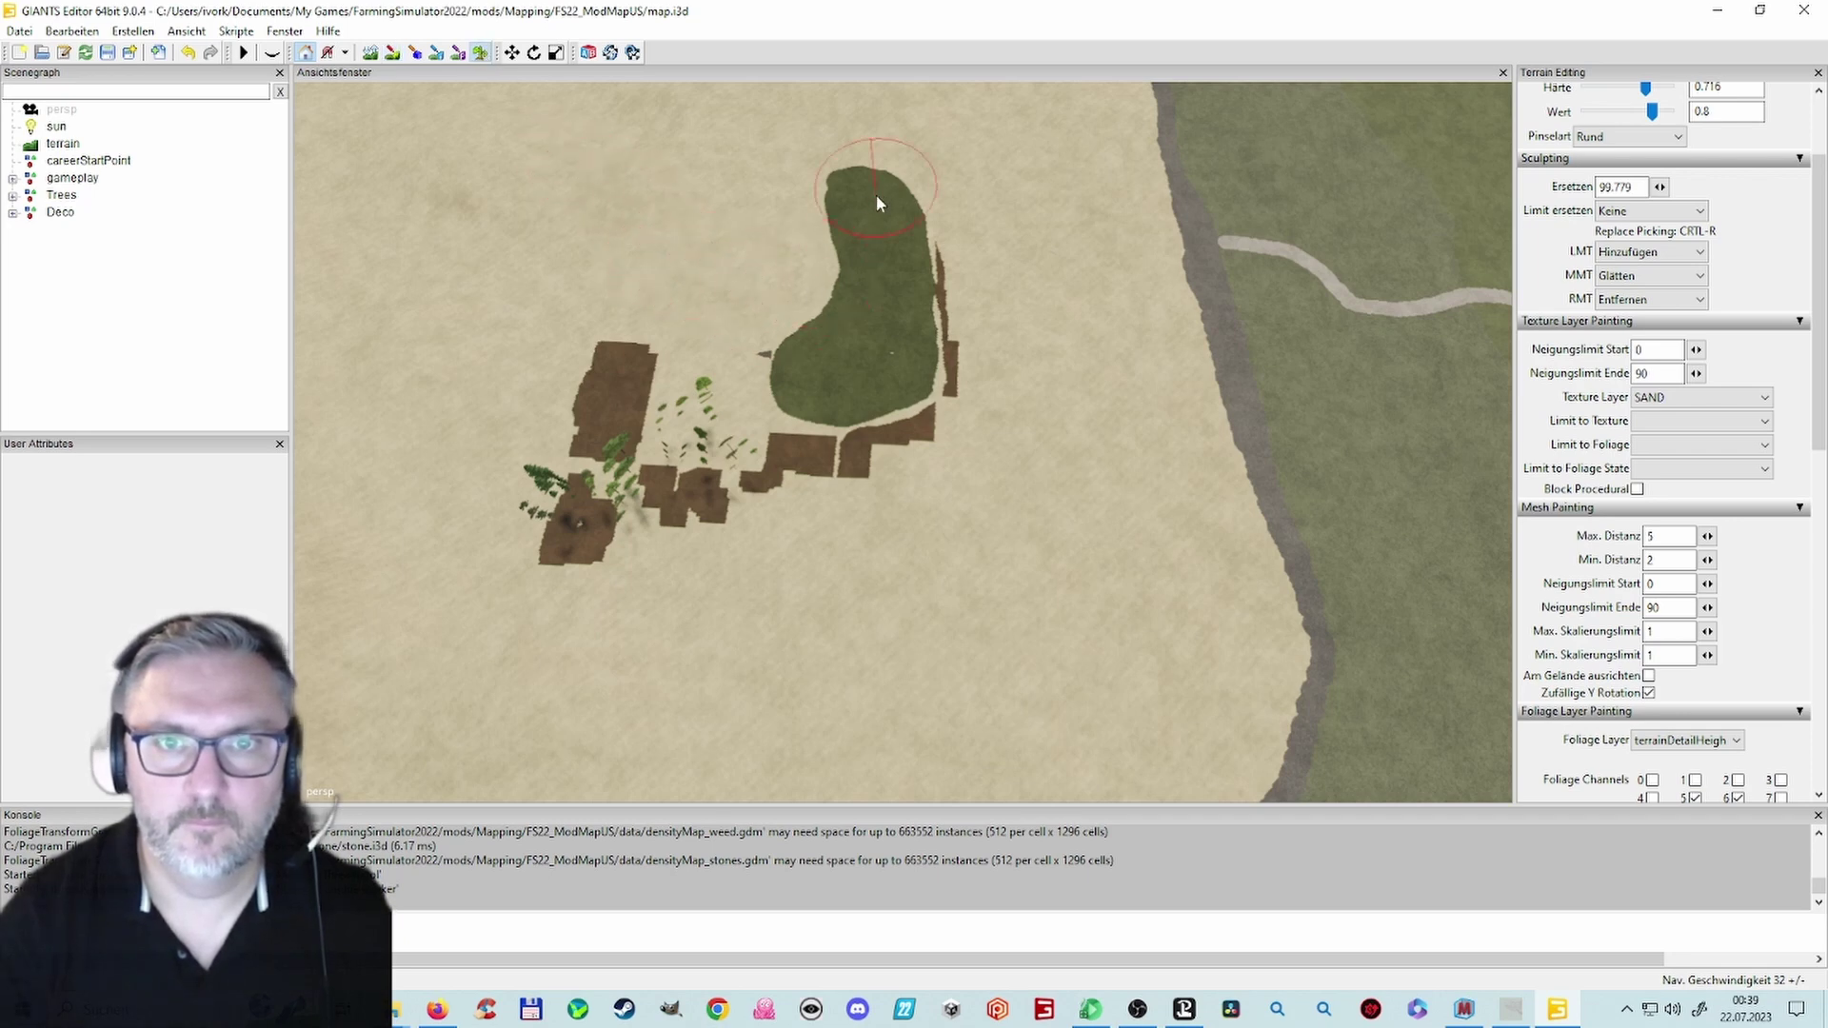
Step: Switch the foliage layer to terrainDetail and erase the field patches and the large green field from the sand
{"action": "left_click", "coordinate": [1728, 752]}
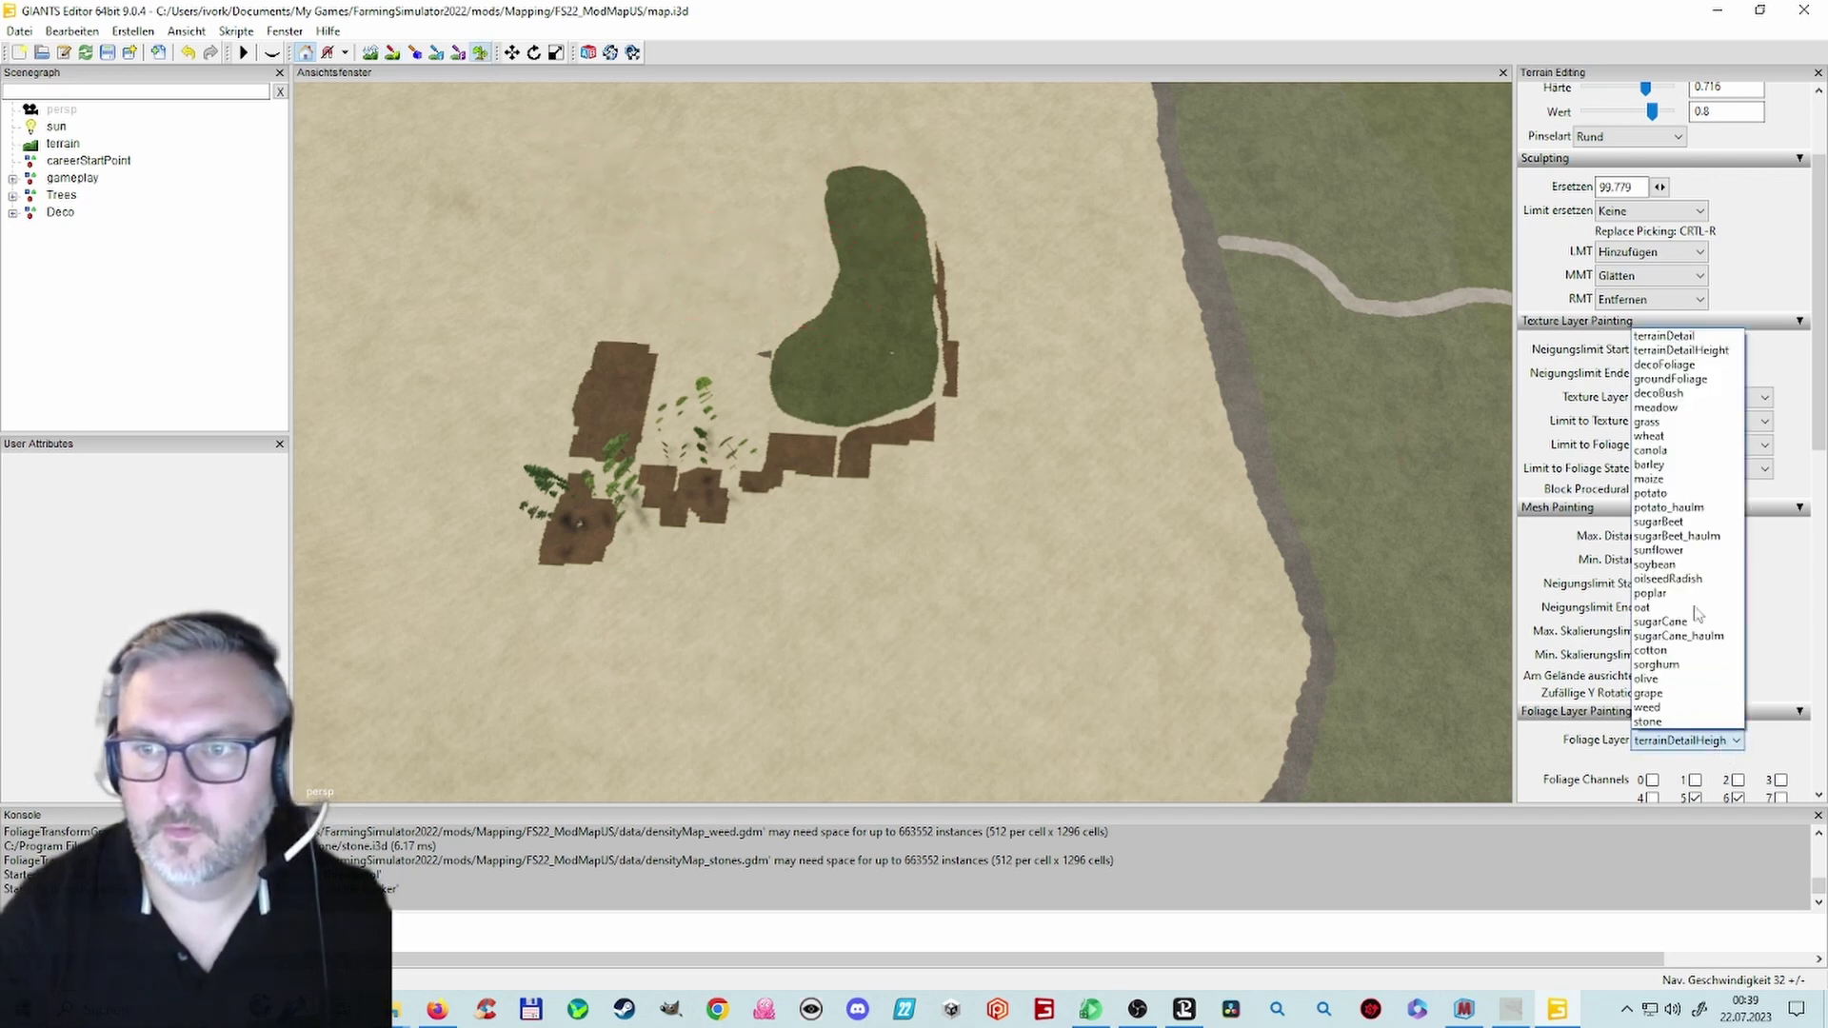
{"action": "left_click", "coordinate": [1685, 346]}
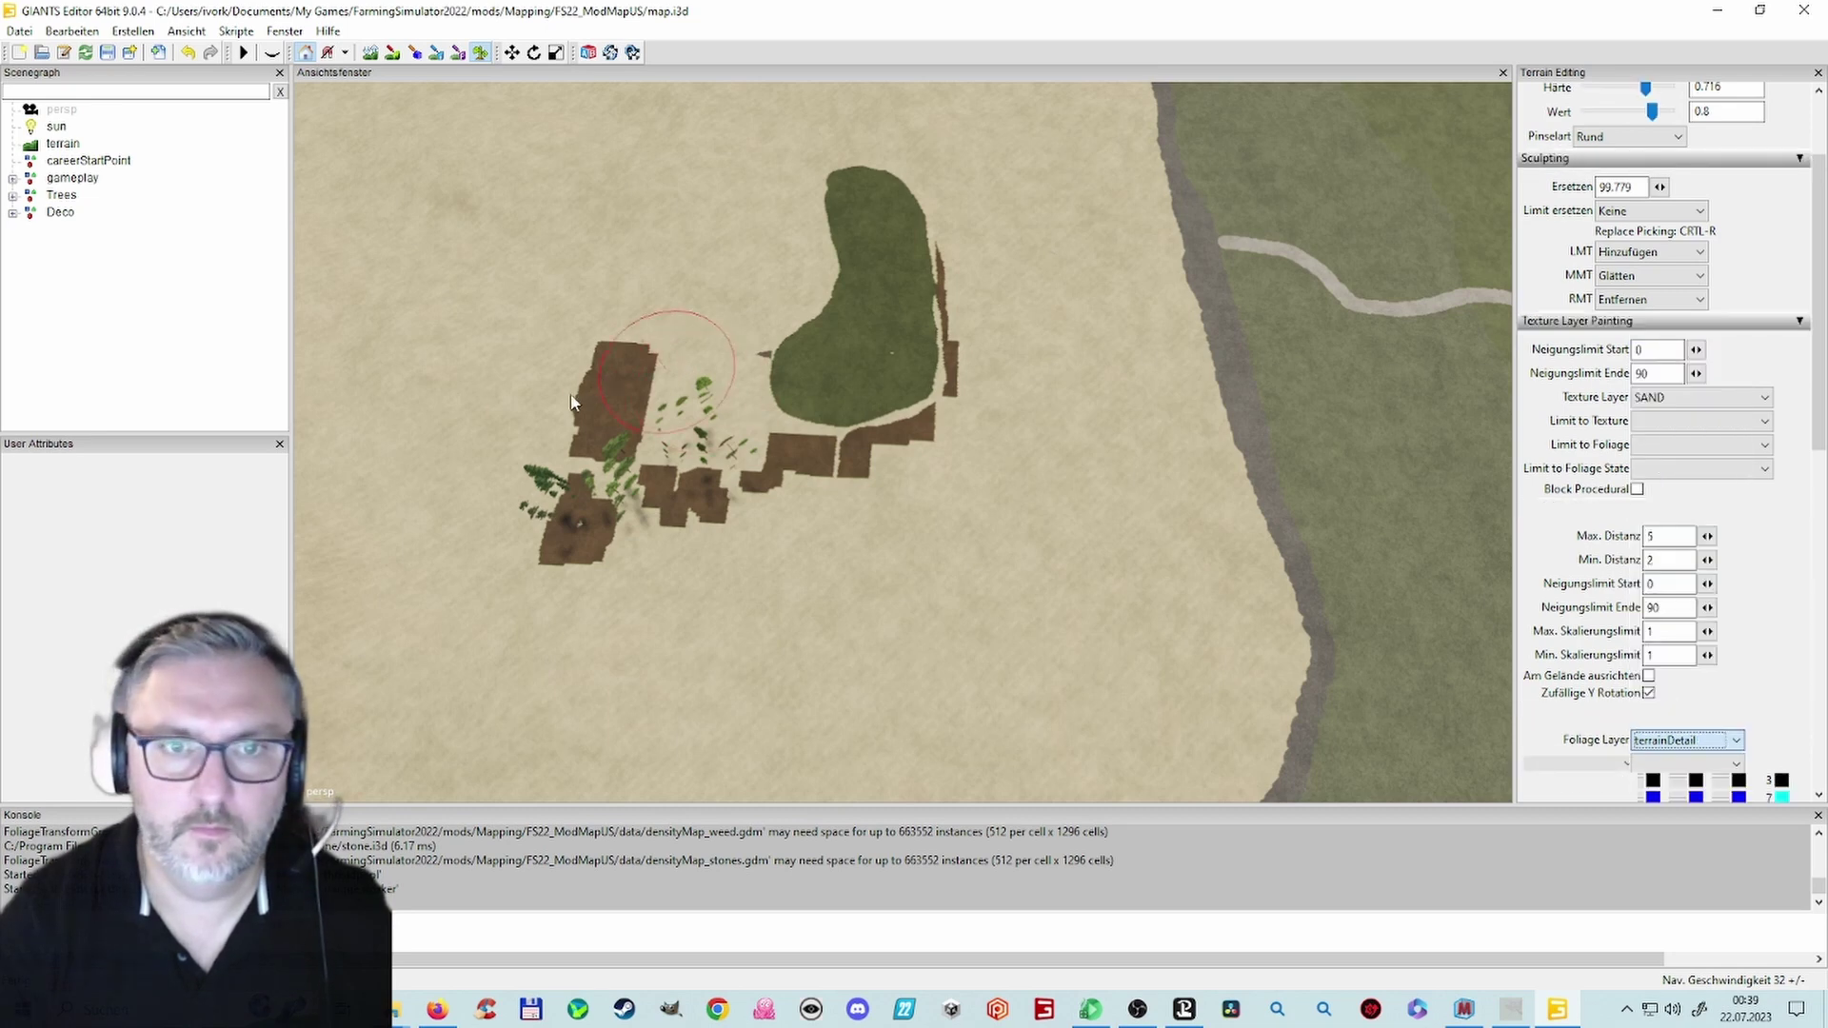
{"action": "left_click_drag", "start_coordinate": [575, 512], "coordinate": [649, 499]}
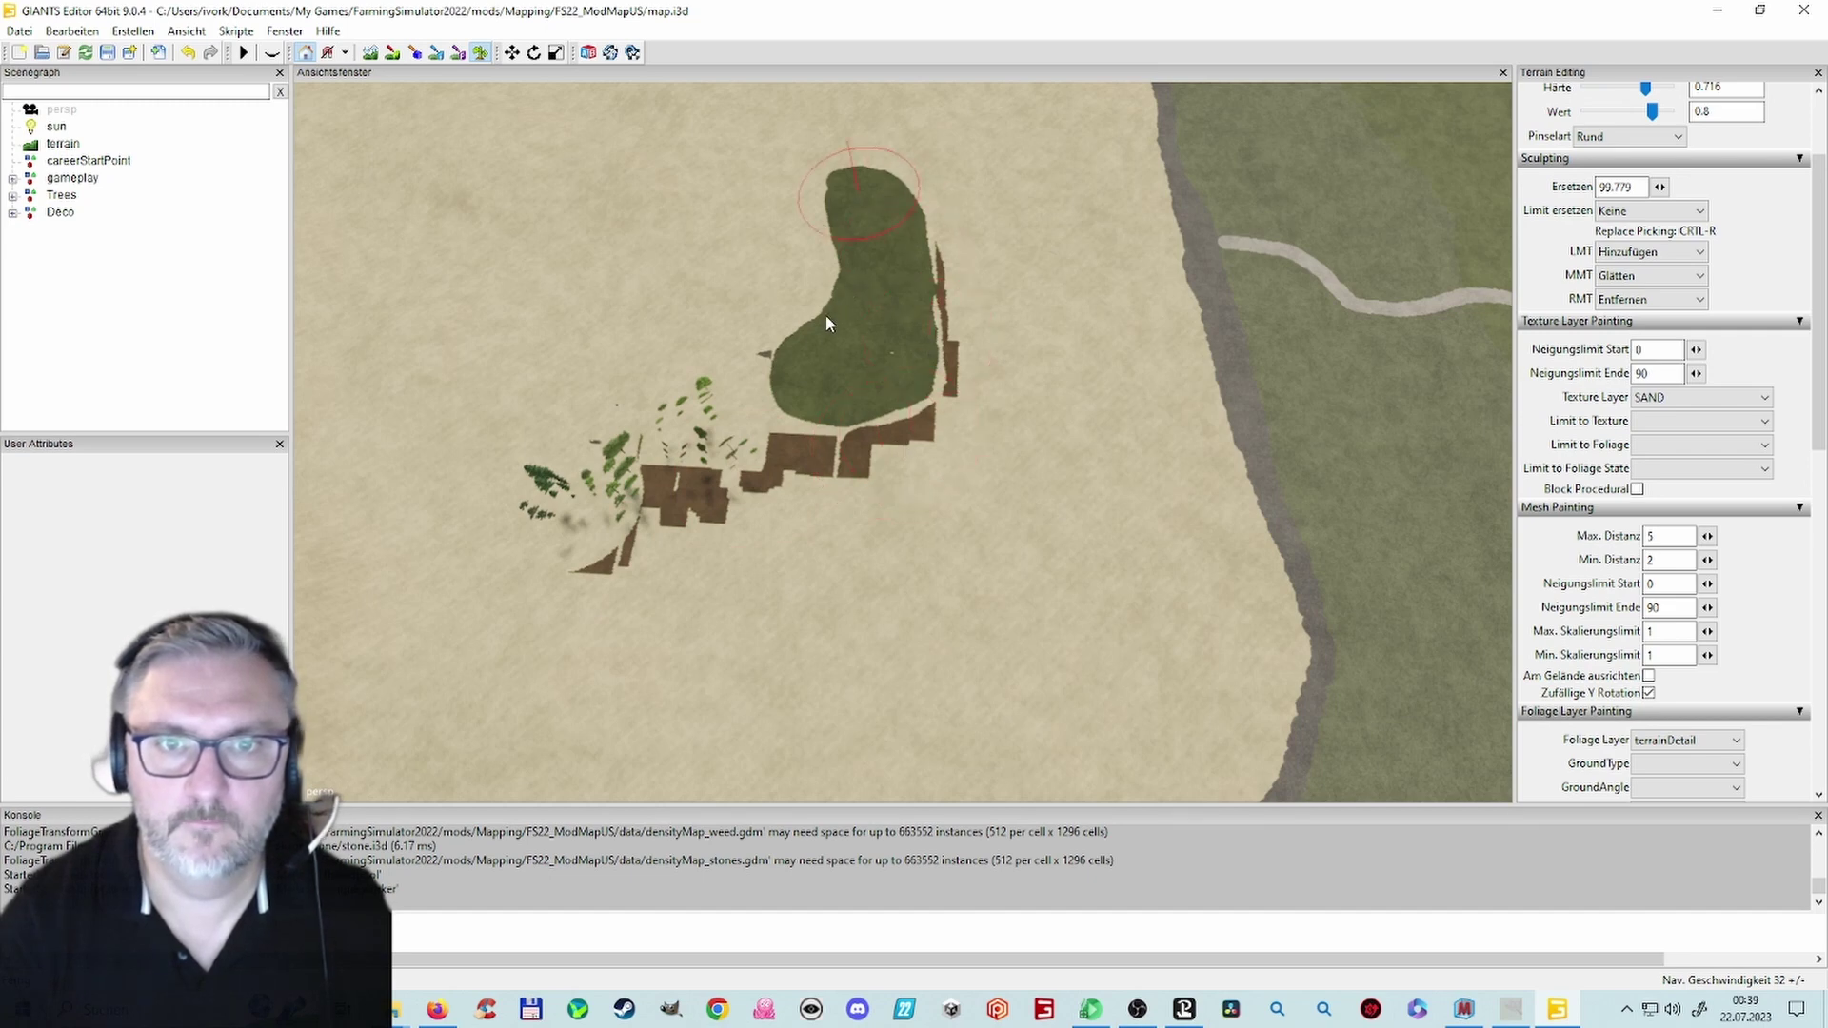
{"action": "left_click_drag", "start_coordinate": [825, 315], "coordinate": [771, 377]}
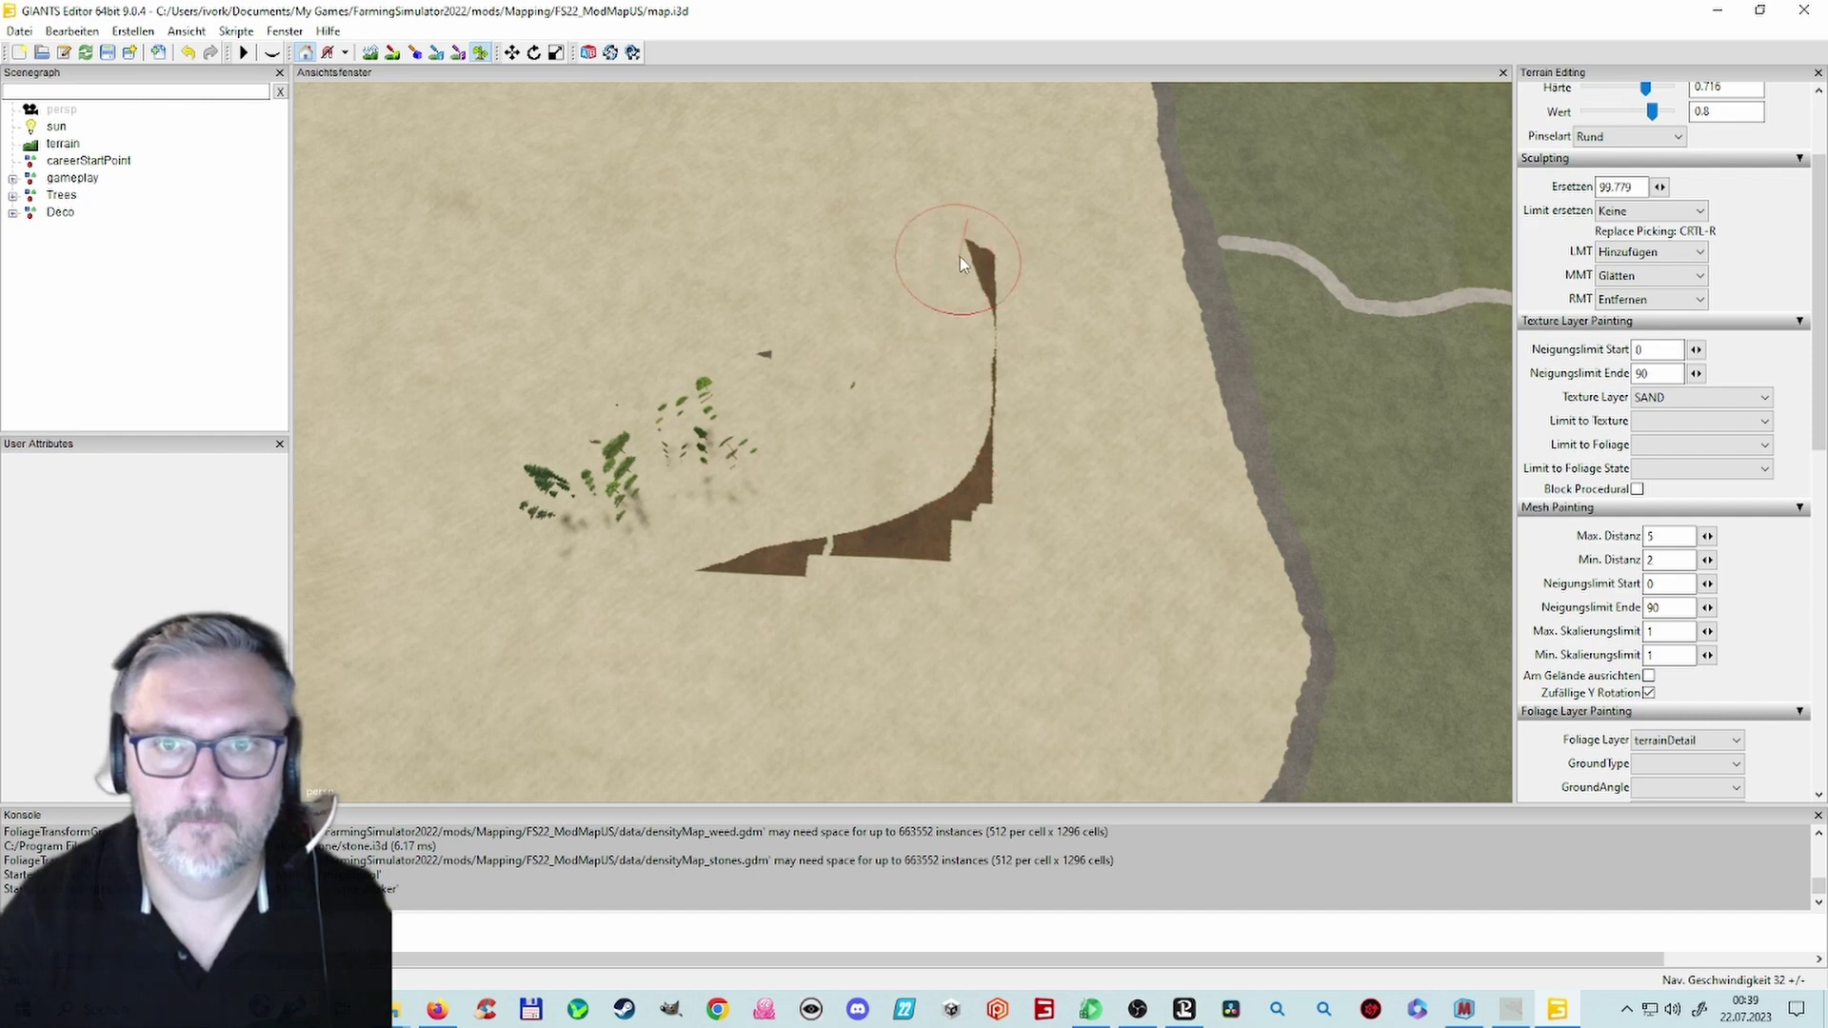
{"action": "key", "text": "ctrl+z"}
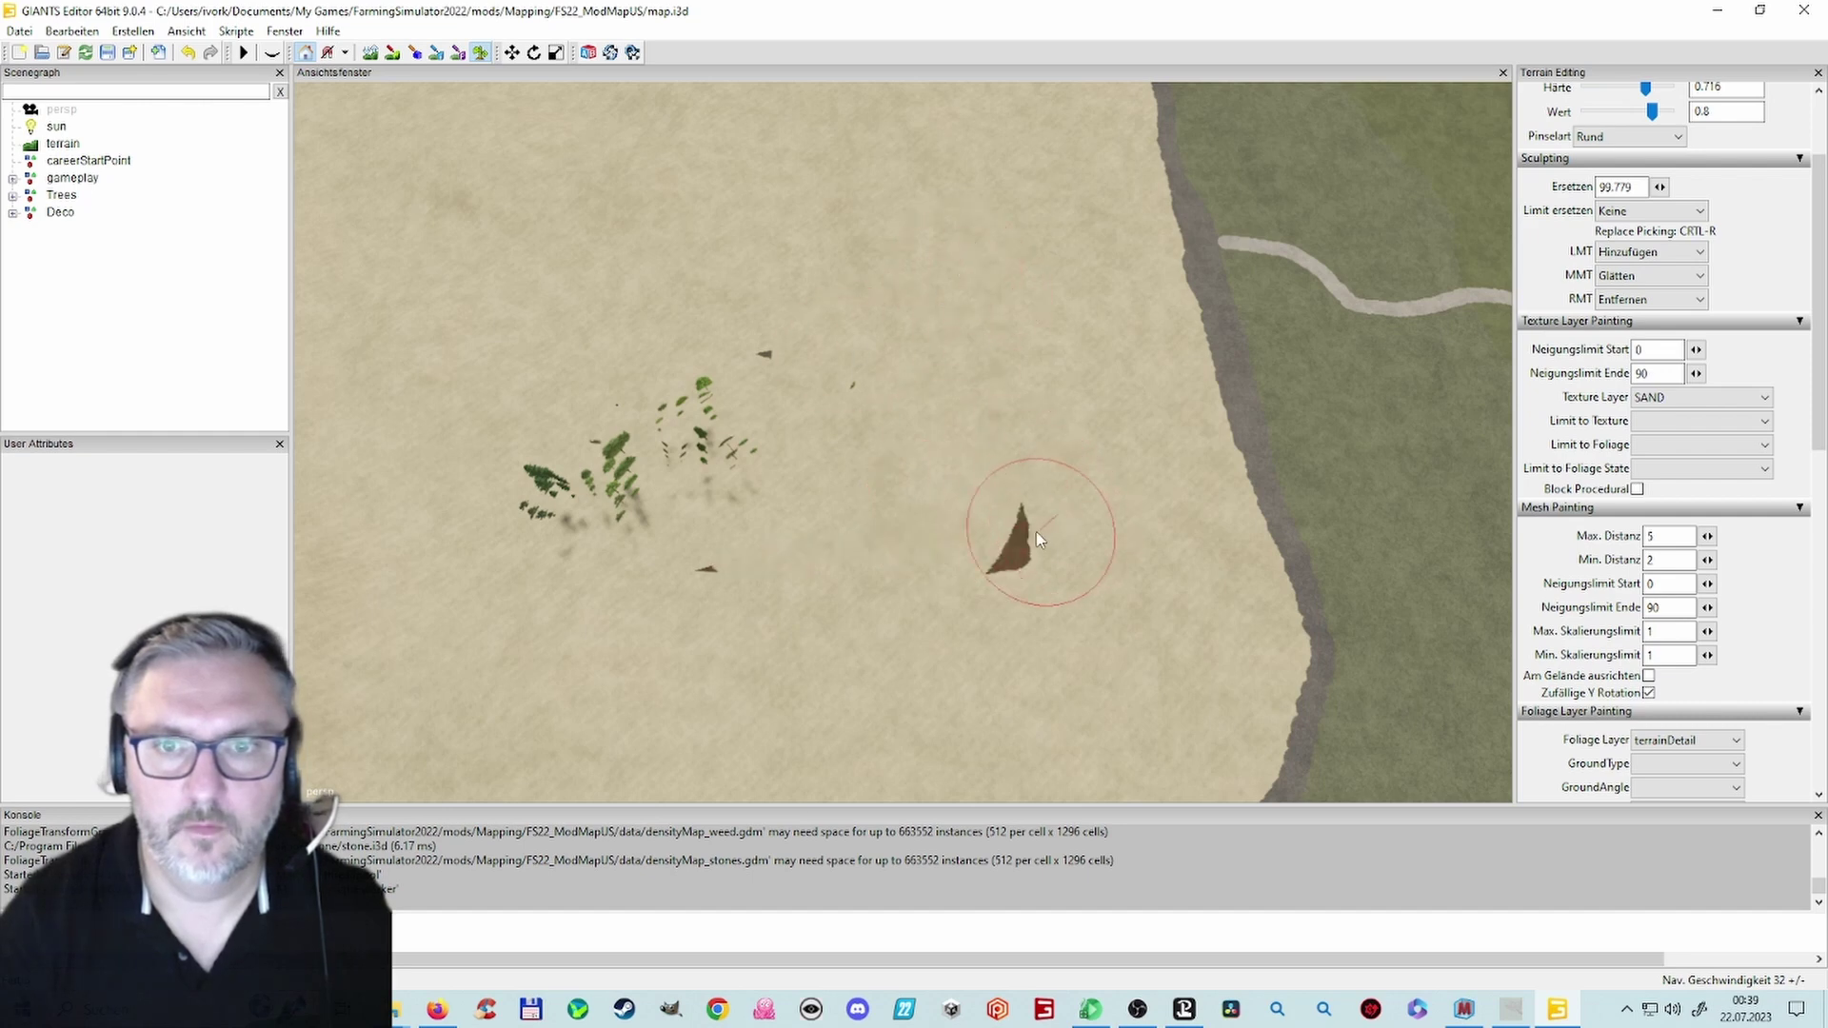
{"action": "key", "text": "ctrl+z"}
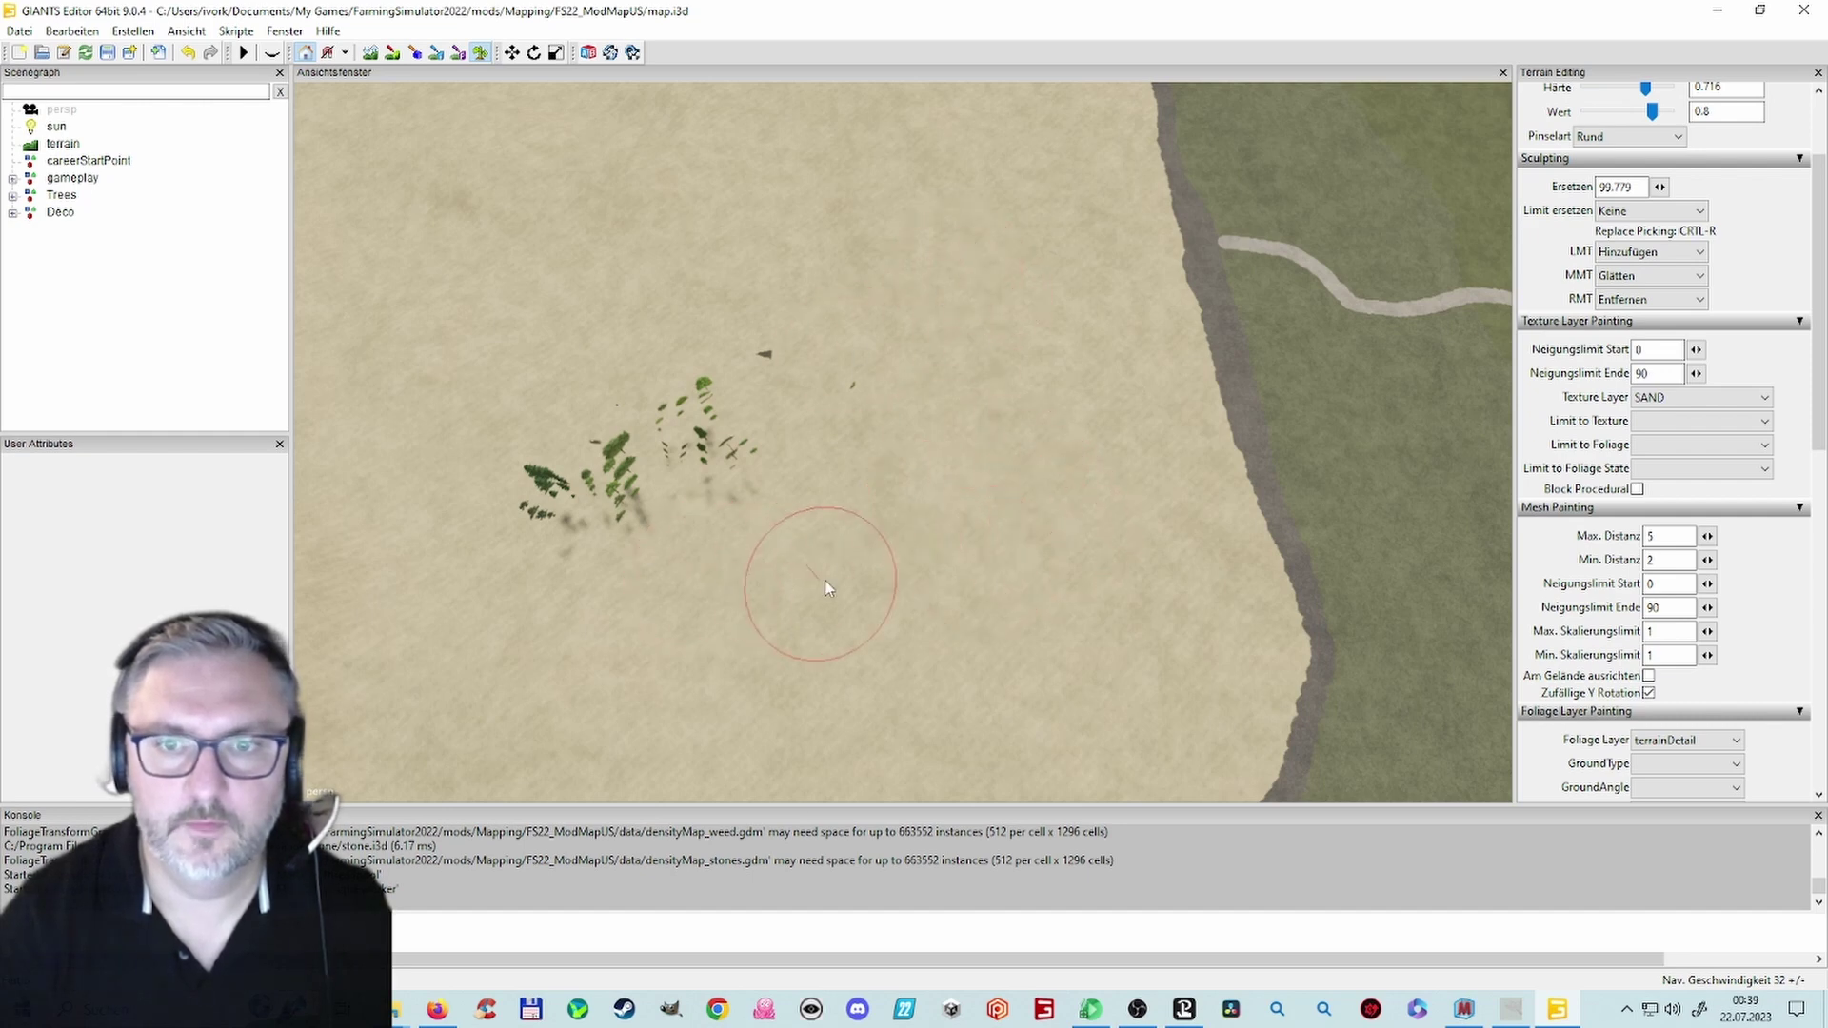
Step: Examine the cleared sand from above and near the ground for leftover patches
{"action": "left_click_drag", "start_coordinate": [888, 581], "coordinate": [721, 516], "text": "alt"}
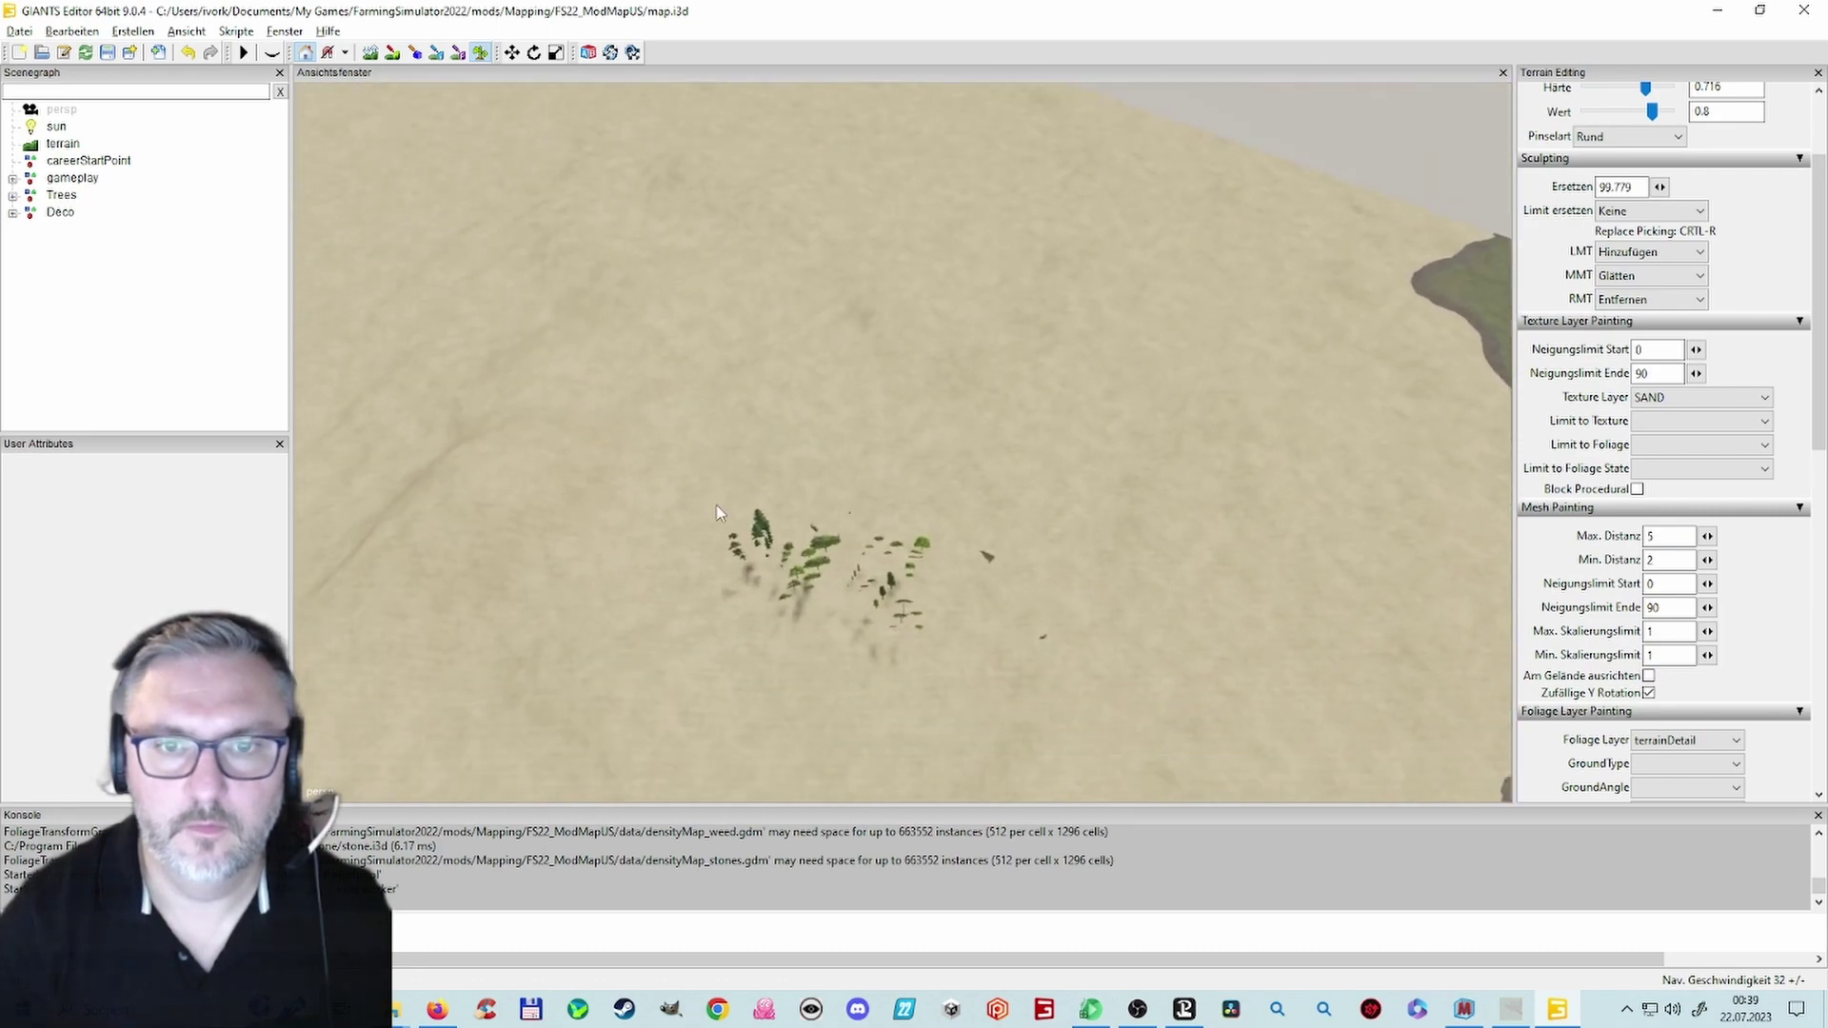
{"action": "scroll", "coordinate": [957, 536], "scroll_direction": "up", "scroll_amount": 4}
{"action": "left_click_drag", "start_coordinate": [1016, 628], "coordinate": [966, 539], "text": "alt"}
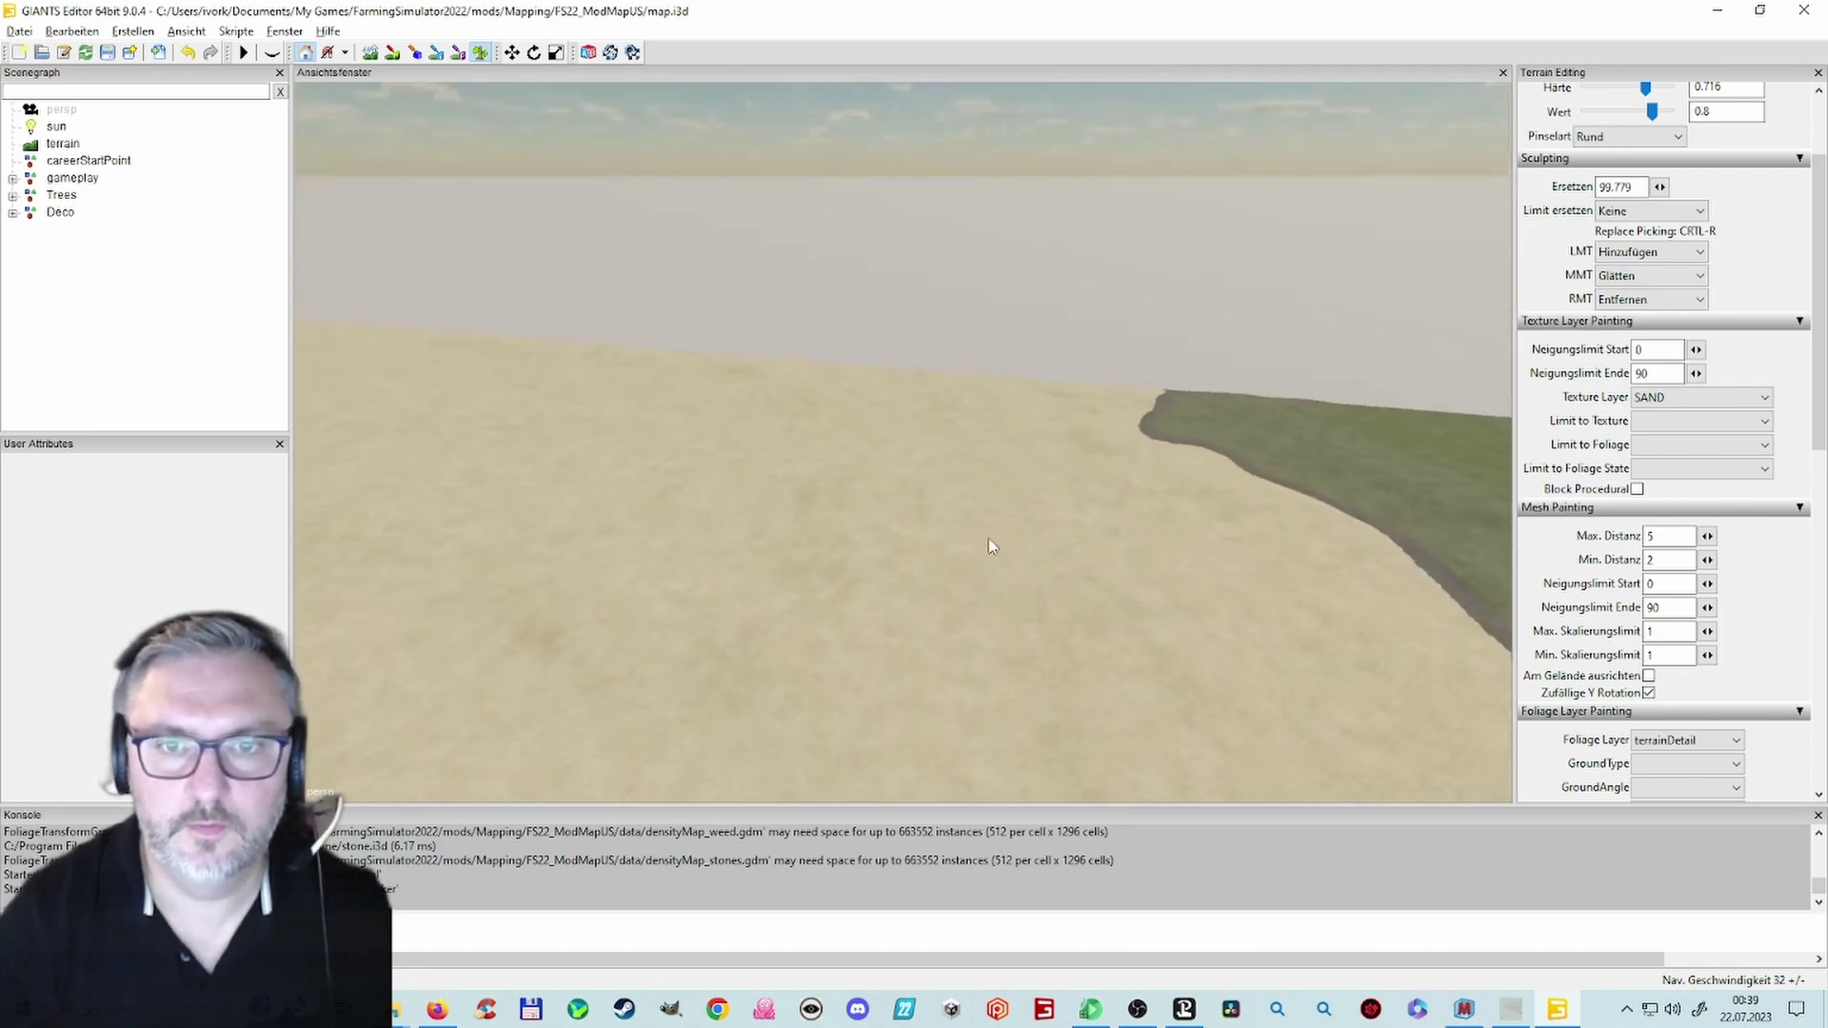
{"action": "left_click_drag", "start_coordinate": [1419, 493], "coordinate": [1403, 496], "text": "alt"}
{"action": "left_click_drag", "start_coordinate": [923, 501], "coordinate": [1323, 522], "text": "alt"}
{"action": "left_click_drag", "start_coordinate": [1135, 535], "coordinate": [1346, 741], "text": "alt"}
{"action": "right_click_drag", "start_coordinate": [1346, 740], "coordinate": [1266, 694]}
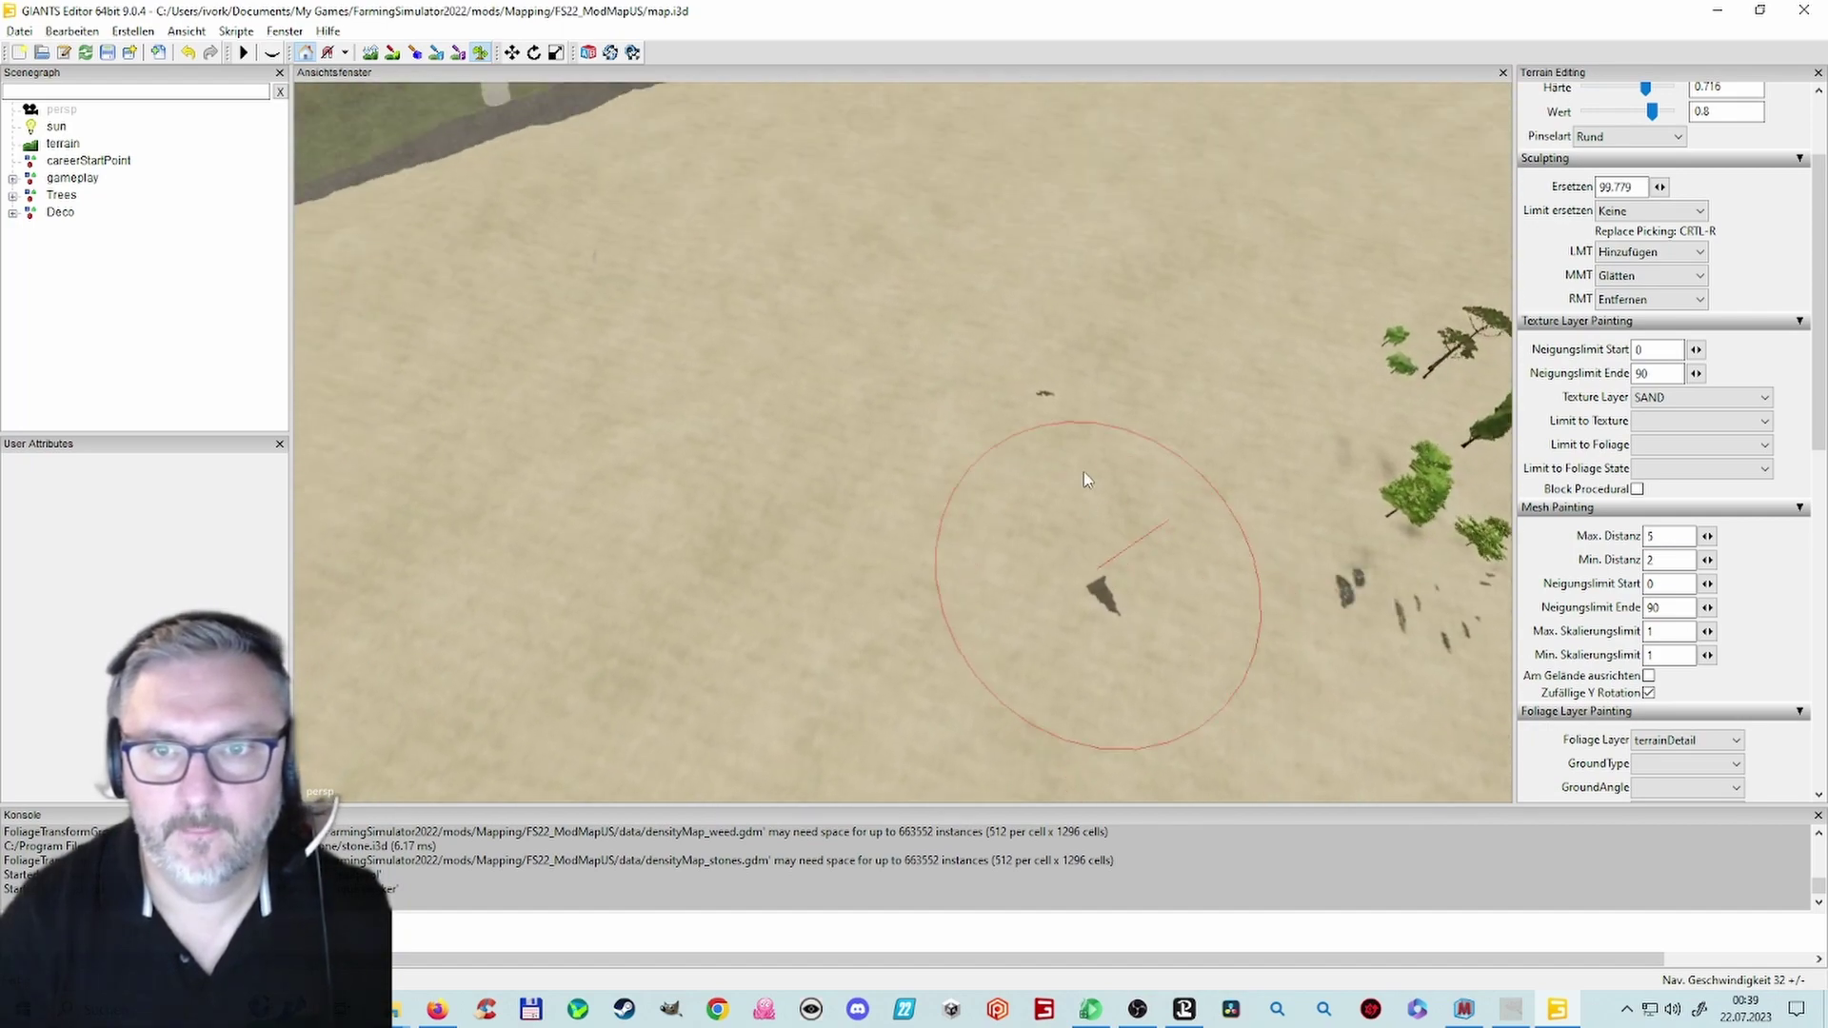
{"action": "mouse_move", "coordinate": [1093, 489]}
{"action": "right_mouse_down"}
{"action": "mouse_move", "coordinate": [1216, 635]}
{"action": "mouse_move", "coordinate": [1099, 533]}
{"action": "mouse_move", "coordinate": [1289, 436]}
{"action": "mouse_move", "coordinate": [1191, 398]}
{"action": "mouse_move", "coordinate": [1384, 458]}
{"action": "mouse_move", "coordinate": [1609, 493]}
{"action": "right_mouse_up"}
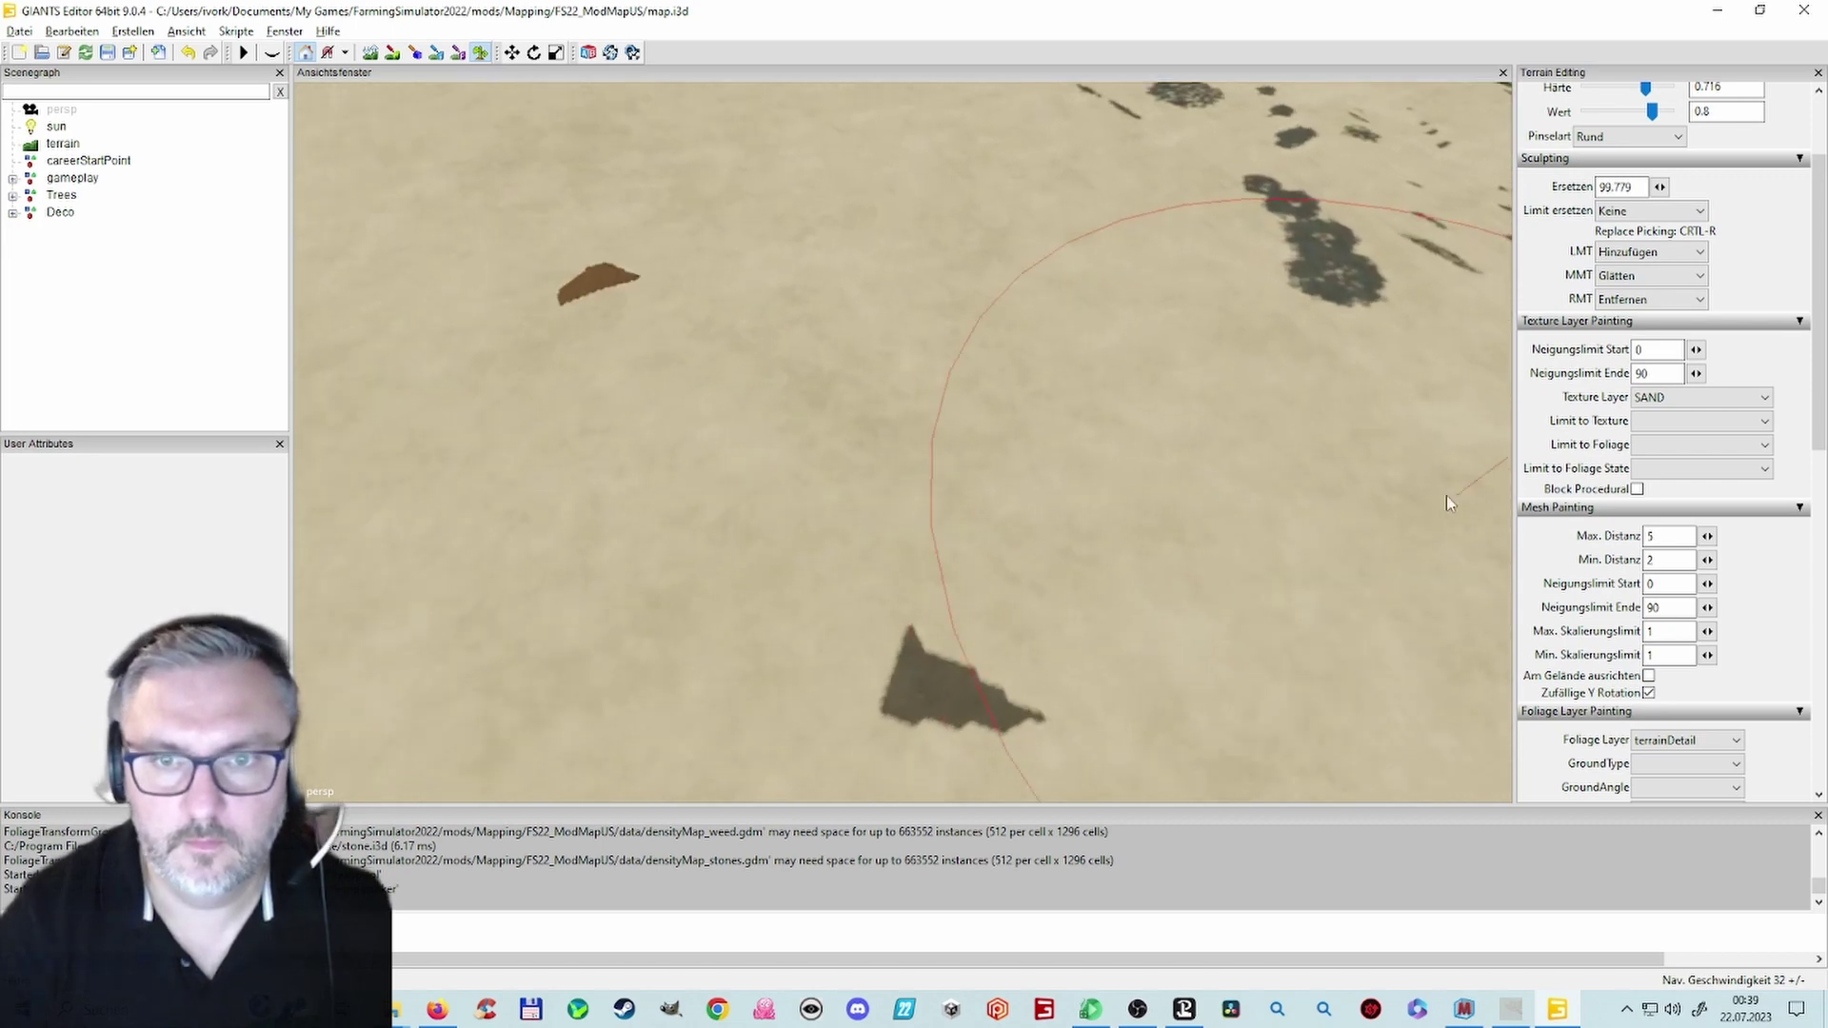
{"action": "right_click_drag", "start_coordinate": [1447, 495], "coordinate": [1550, 497], "text": "alt"}
{"action": "left_click_drag", "start_coordinate": [1514, 571], "coordinate": [1540, 570]}
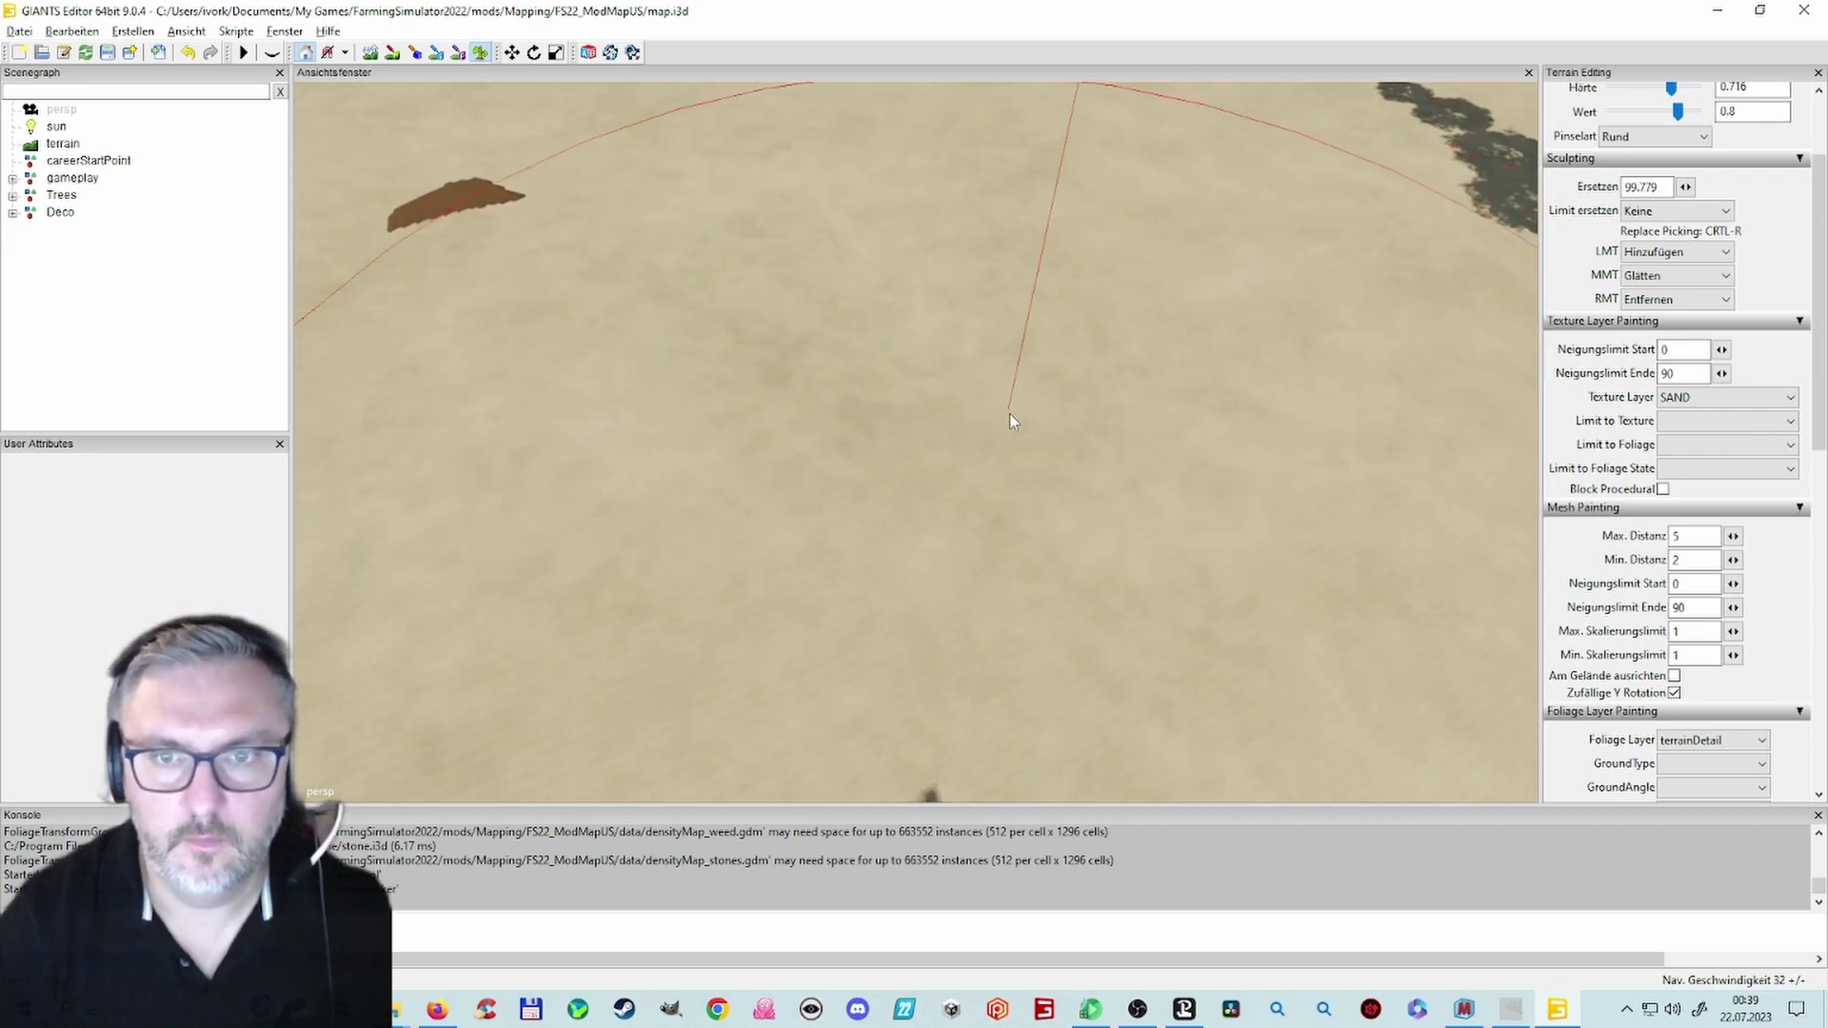
{"action": "mouse_move", "coordinate": [1009, 413]}
{"action": "left_mouse_down", "text": "alt"}
{"action": "mouse_move", "coordinate": [1072, 530]}
{"action": "mouse_move", "coordinate": [917, 472]}
{"action": "mouse_move", "coordinate": [887, 343]}
{"action": "mouse_move", "coordinate": [862, 344]}
{"action": "left_mouse_up", "text": "alt"}
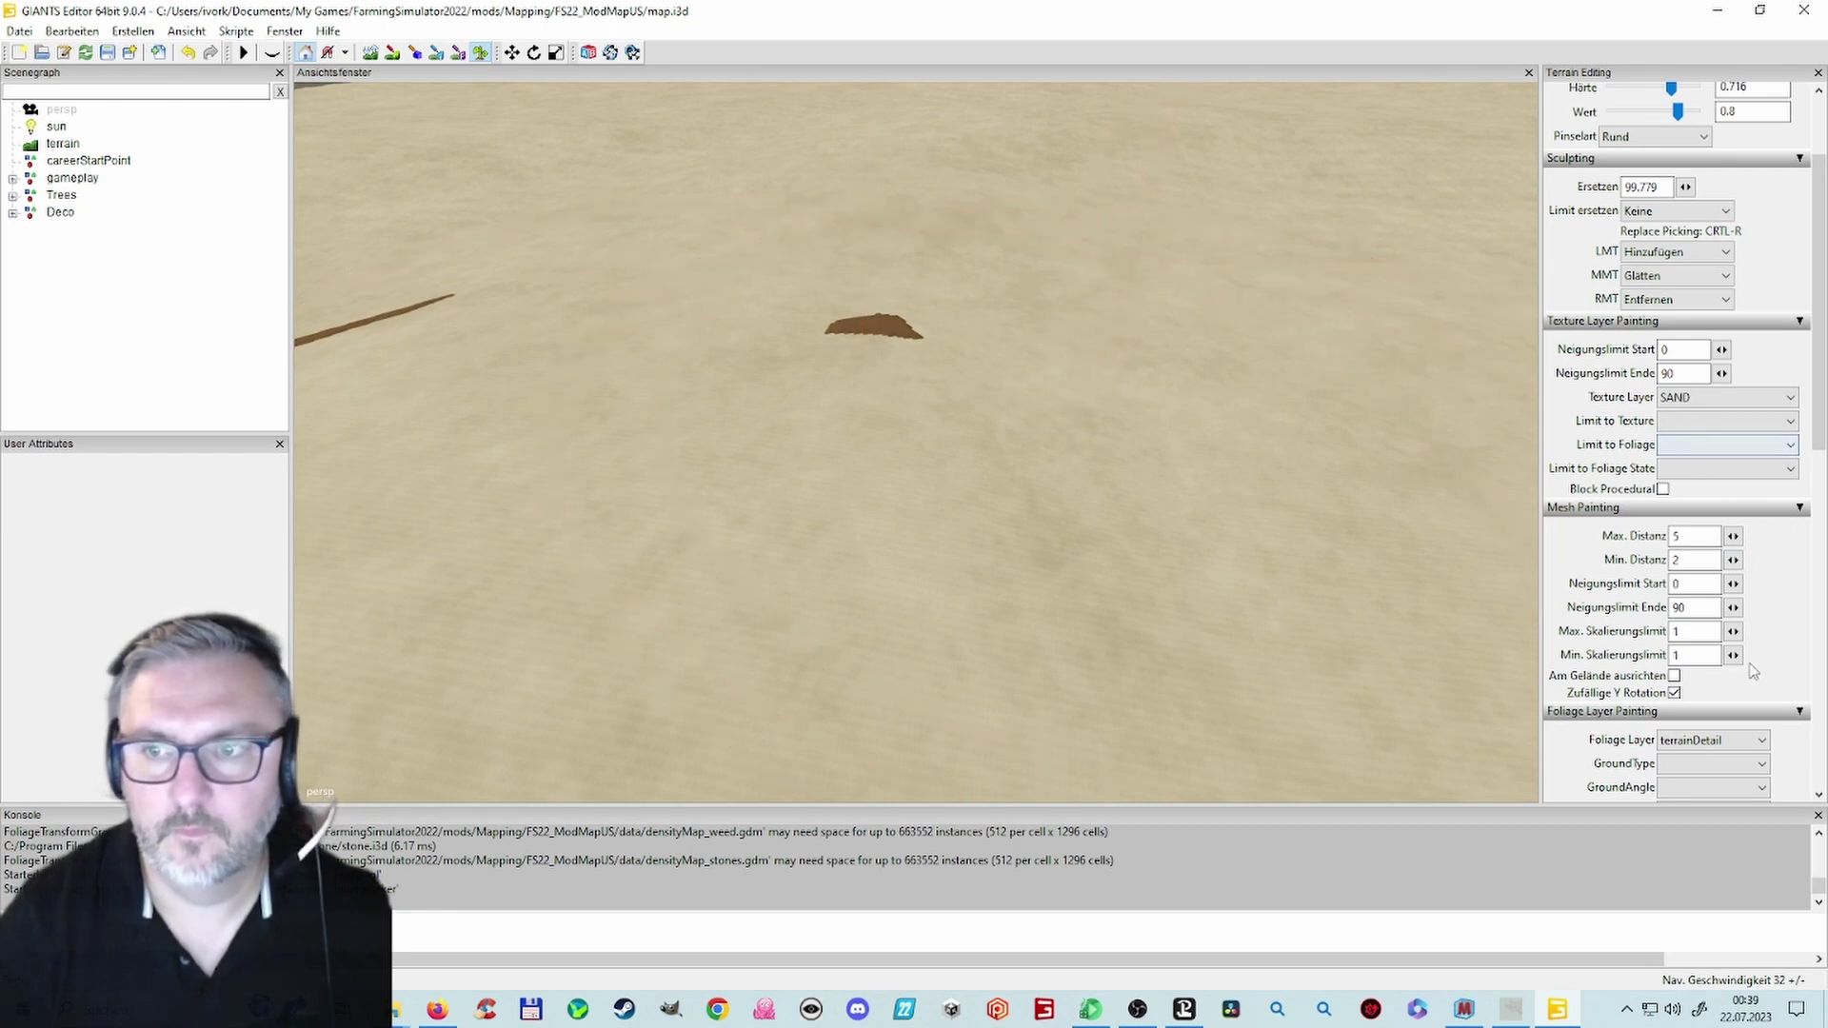
{"action": "mouse_move", "coordinate": [1191, 552]}
{"action": "right_mouse_down"}
{"action": "mouse_move", "coordinate": [1024, 489]}
{"action": "mouse_move", "coordinate": [1257, 526]}
{"action": "right_mouse_up"}
{"action": "left_click_drag", "start_coordinate": [1190, 532], "coordinate": [889, 535], "text": "alt"}
{"action": "right_click_drag", "start_coordinate": [890, 534], "coordinate": [1066, 536], "text": "alt"}
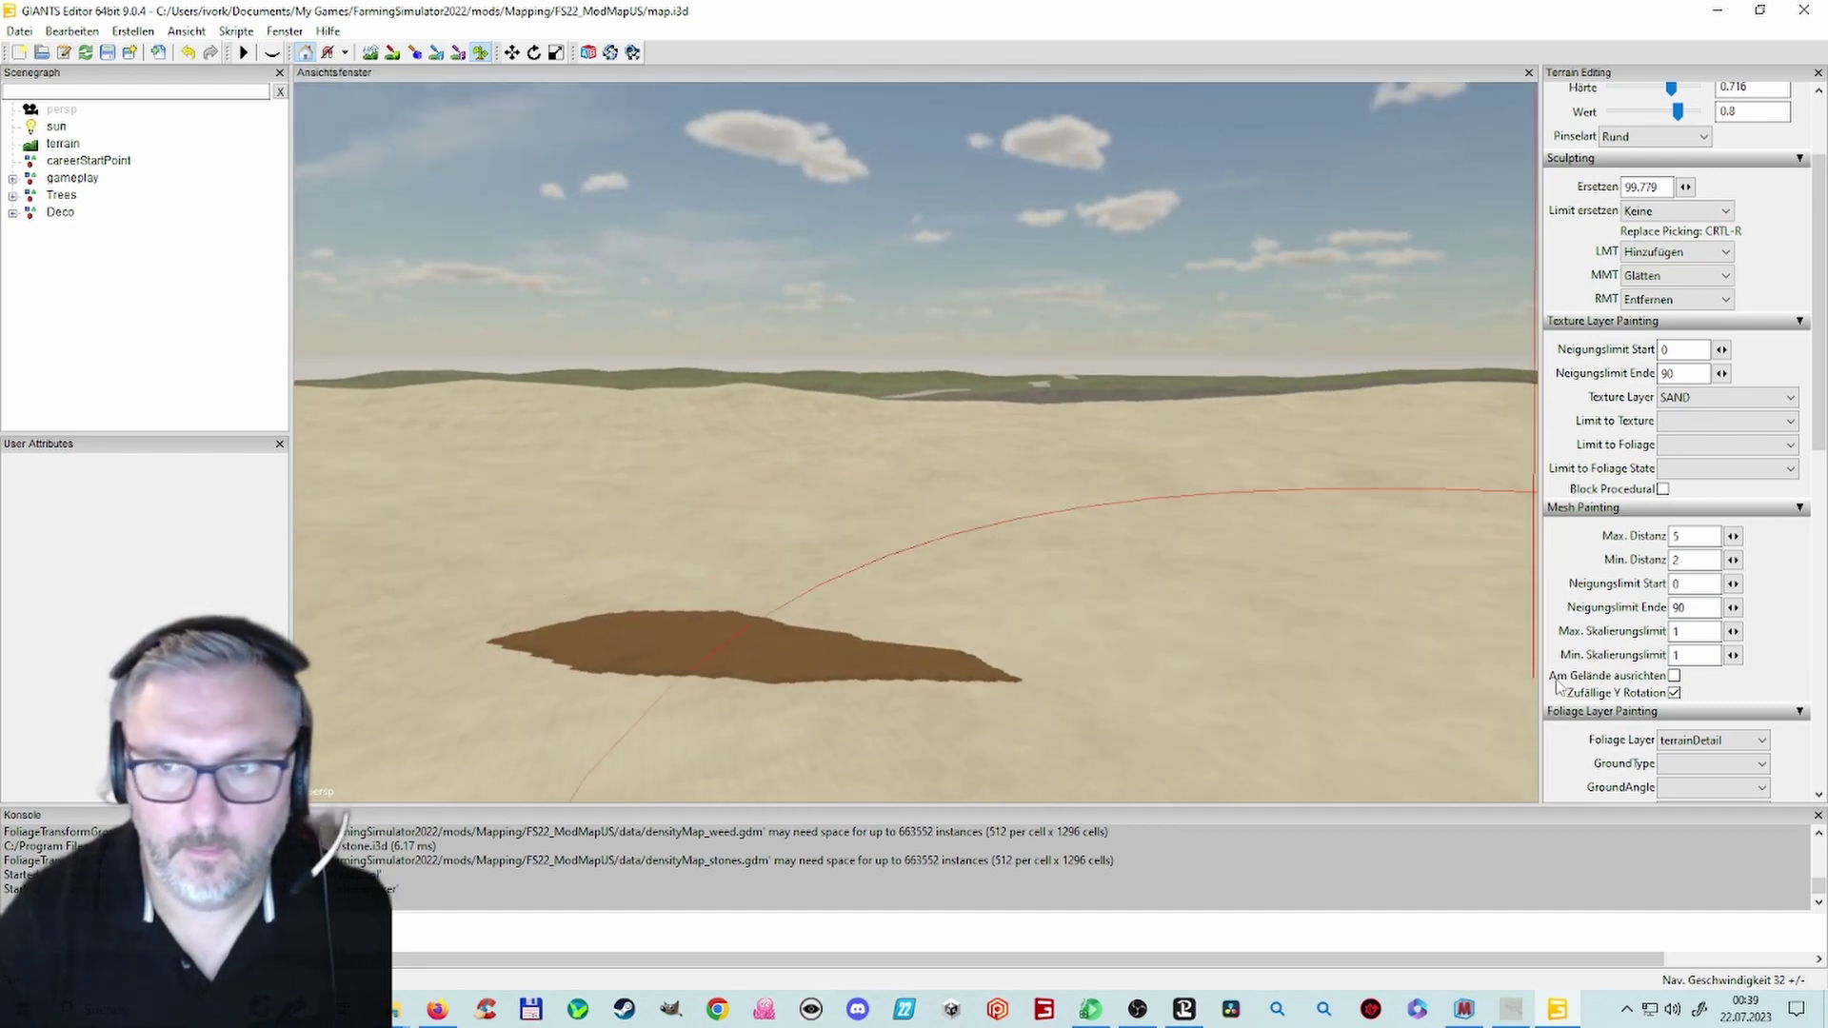
Step: Switch the foliage layer to terrainDetailHeight and erase the leftover brown patches from the sand
{"action": "left_click", "coordinate": [1711, 743]}
{"action": "left_click", "coordinate": [1704, 351]}
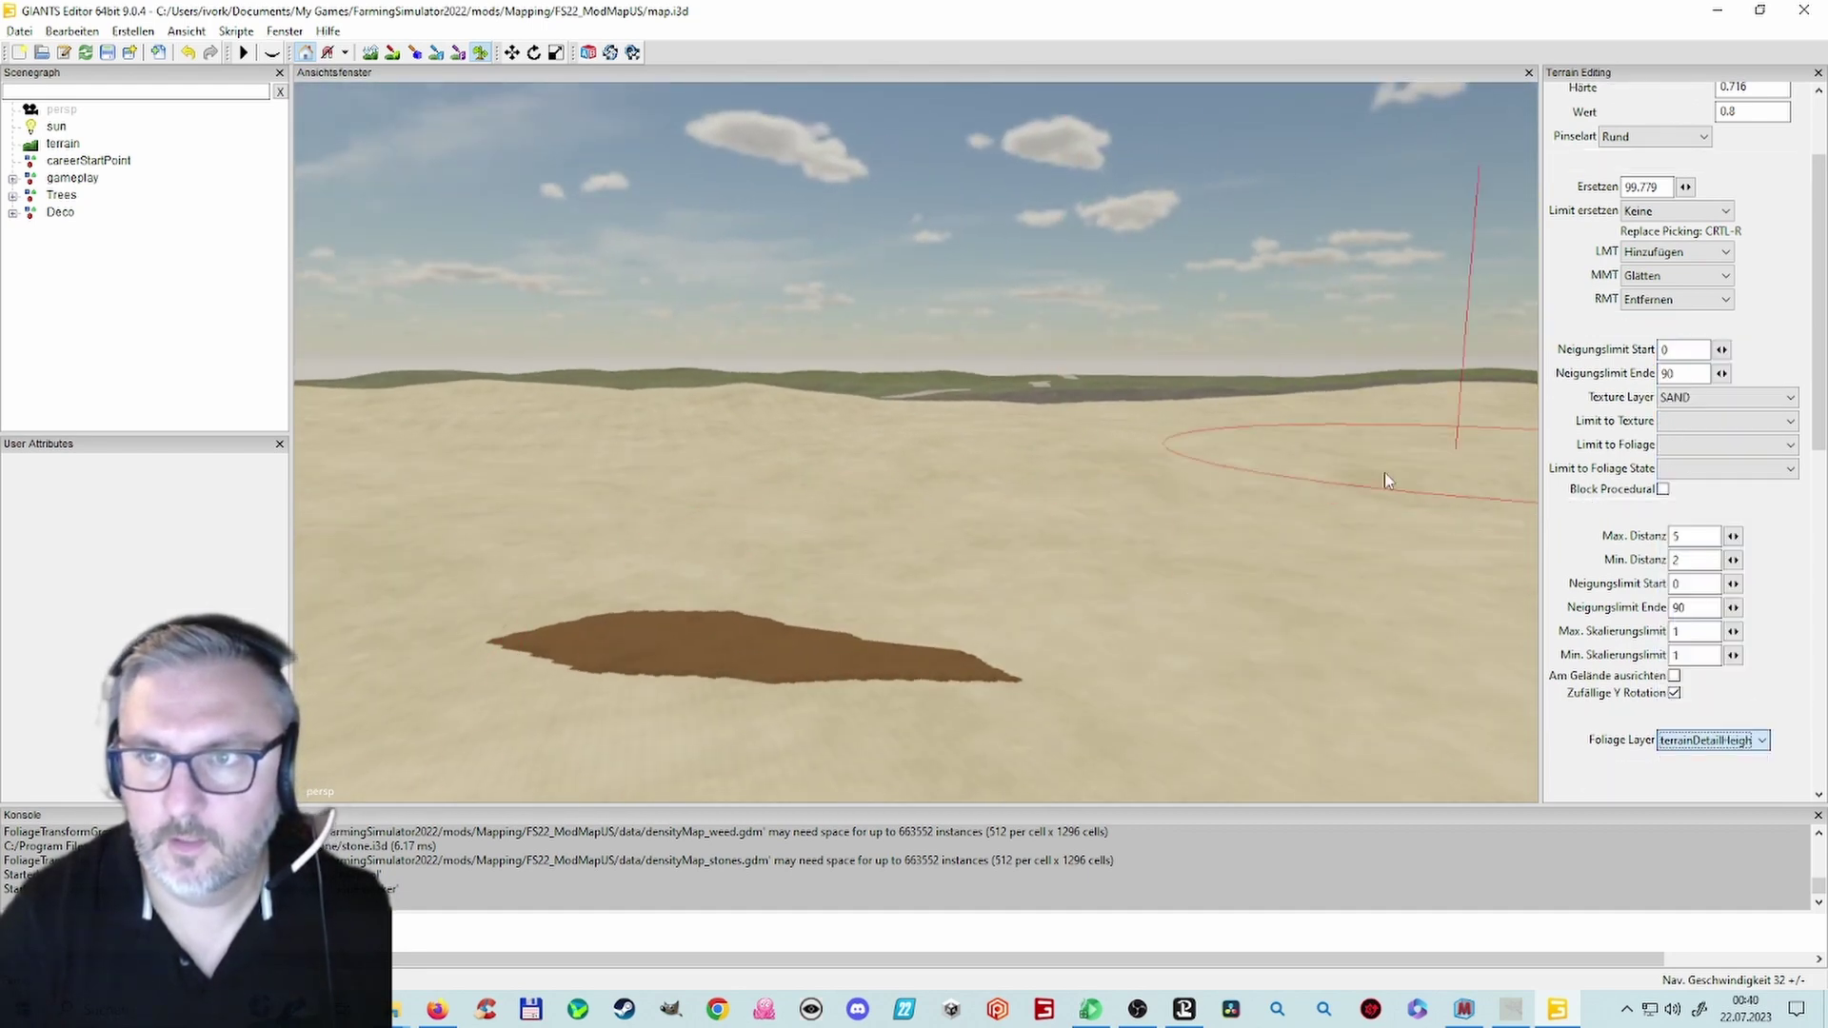
{"action": "left_click", "coordinate": [886, 563]}
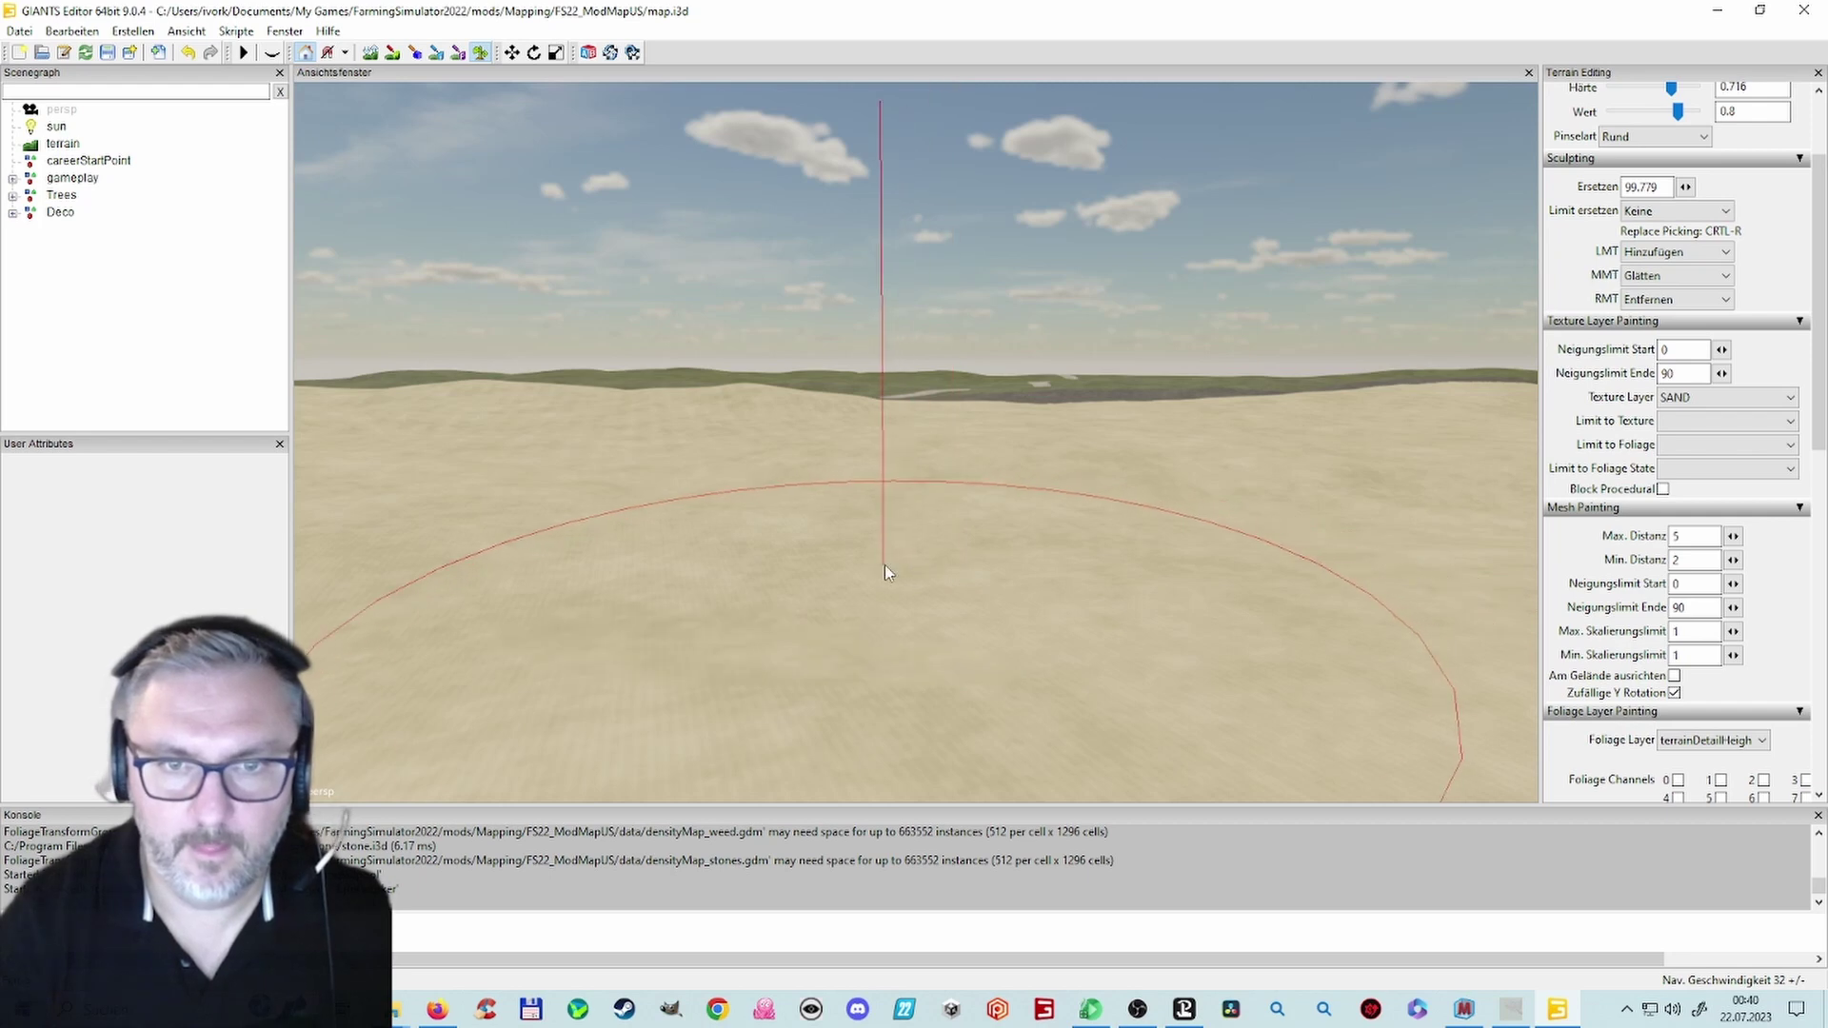
{"action": "mouse_move", "coordinate": [885, 566]}
{"action": "left_mouse_down", "text": "alt"}
{"action": "mouse_move", "coordinate": [969, 615]}
{"action": "mouse_move", "coordinate": [1476, 720]}
{"action": "mouse_move", "coordinate": [1470, 699]}
{"action": "left_mouse_up", "text": "alt"}
{"action": "left_click", "coordinate": [1169, 528]}
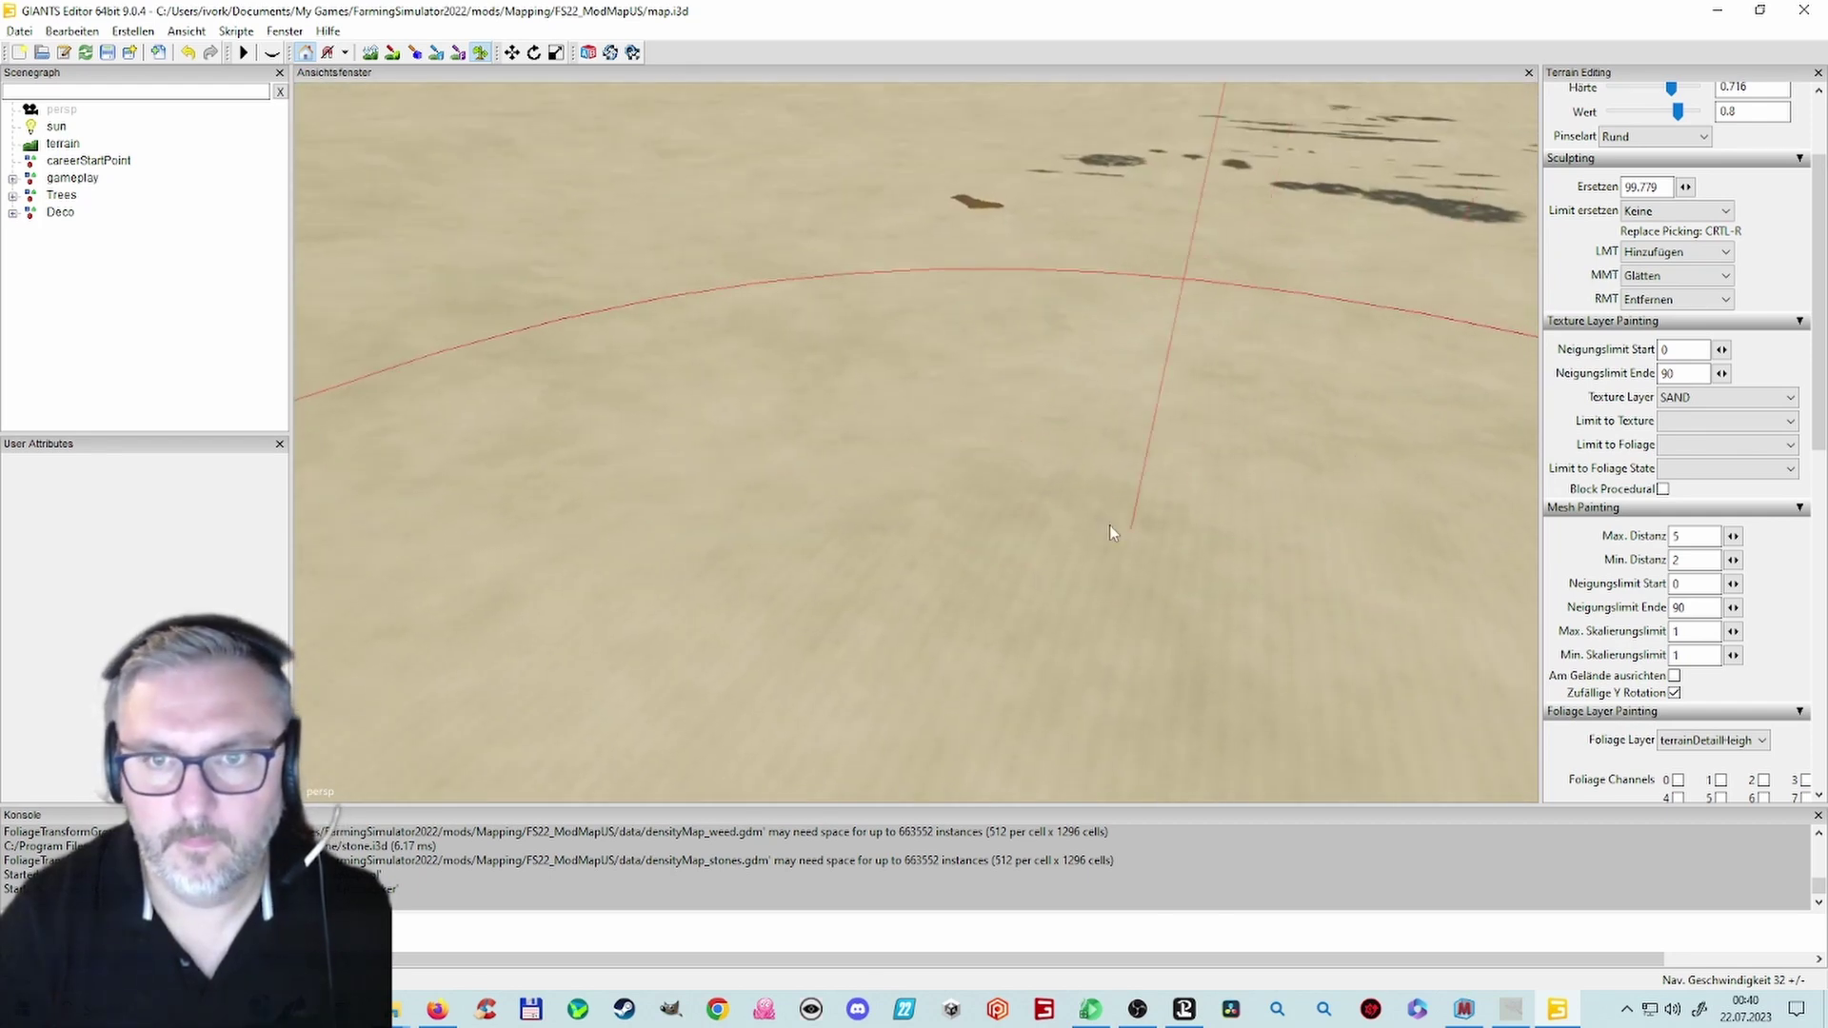
{"action": "mouse_move", "coordinate": [1127, 520]}
{"action": "left_mouse_down", "text": "alt"}
{"action": "mouse_move", "coordinate": [1146, 455]}
{"action": "mouse_move", "coordinate": [1170, 445]}
{"action": "left_mouse_up", "text": "alt"}
{"action": "scroll", "coordinate": [1171, 447], "scroll_direction": "up", "scroll_amount": 5}
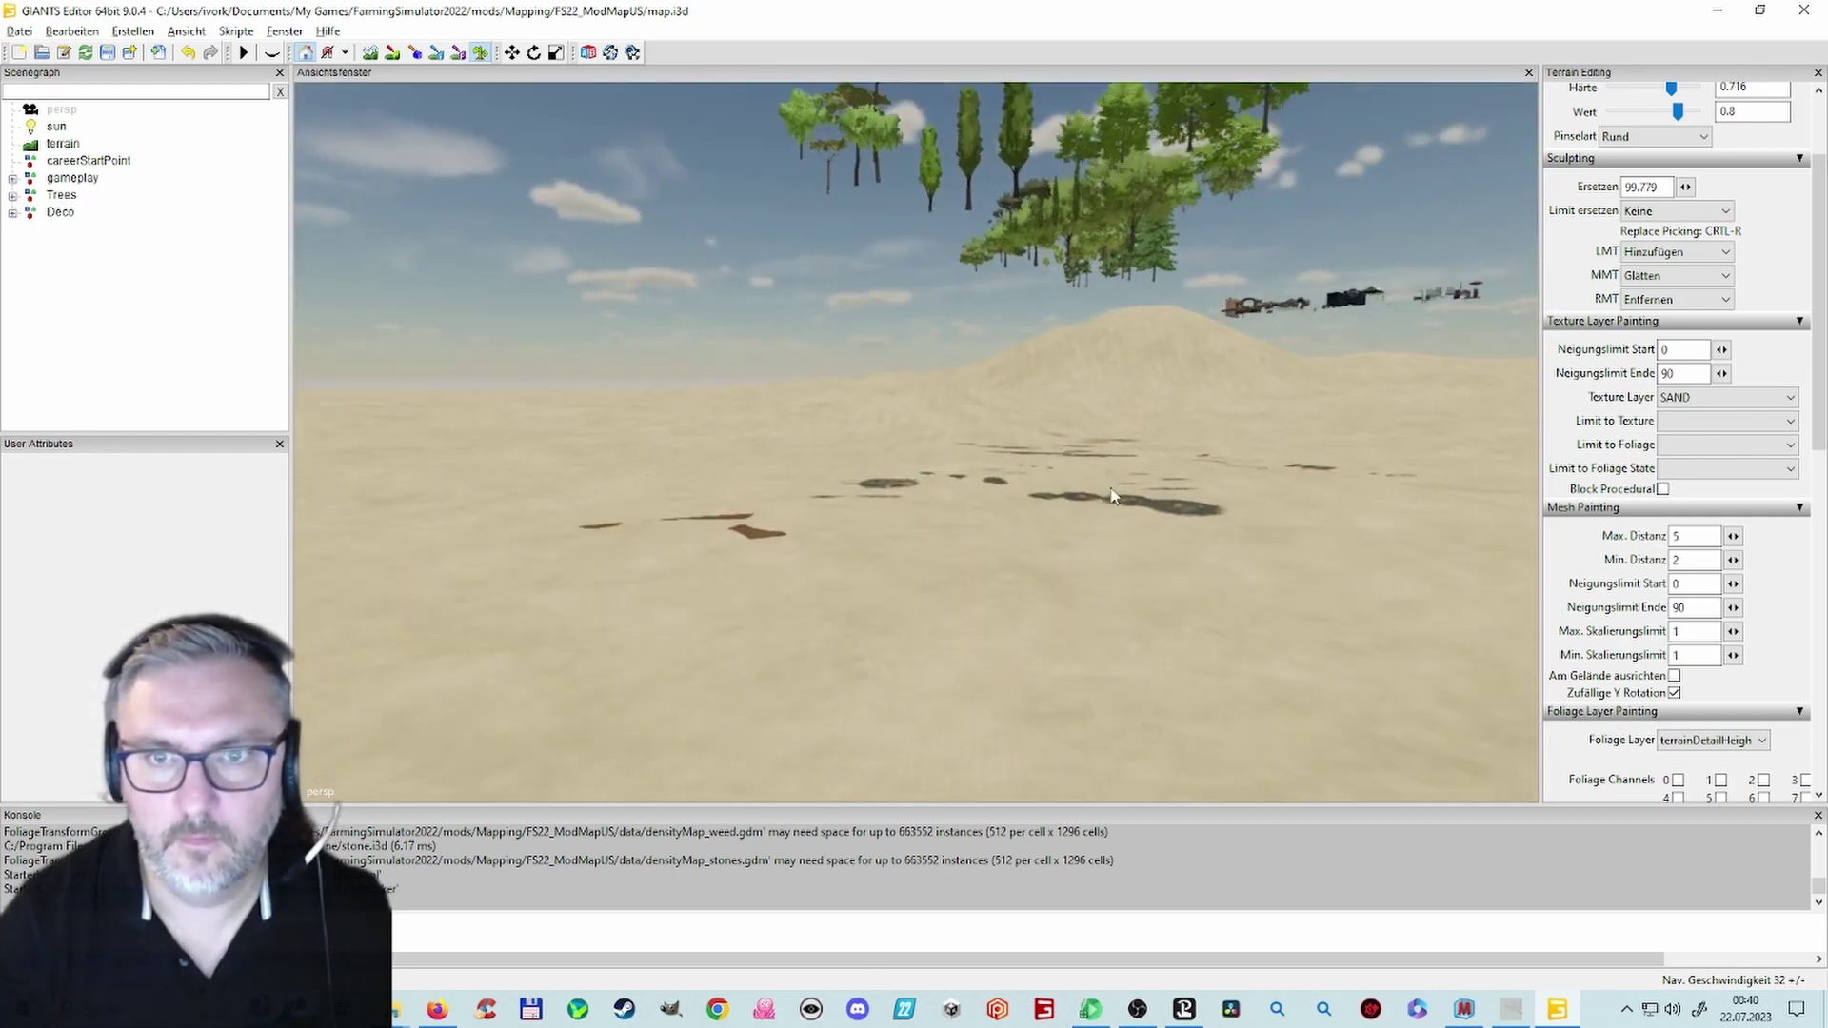
{"action": "left_click", "coordinate": [840, 533]}
Step: Paint the SAND texture over the remaining dark asphalt patch
{"action": "right_click_drag", "start_coordinate": [947, 567], "coordinate": [1384, 663]}
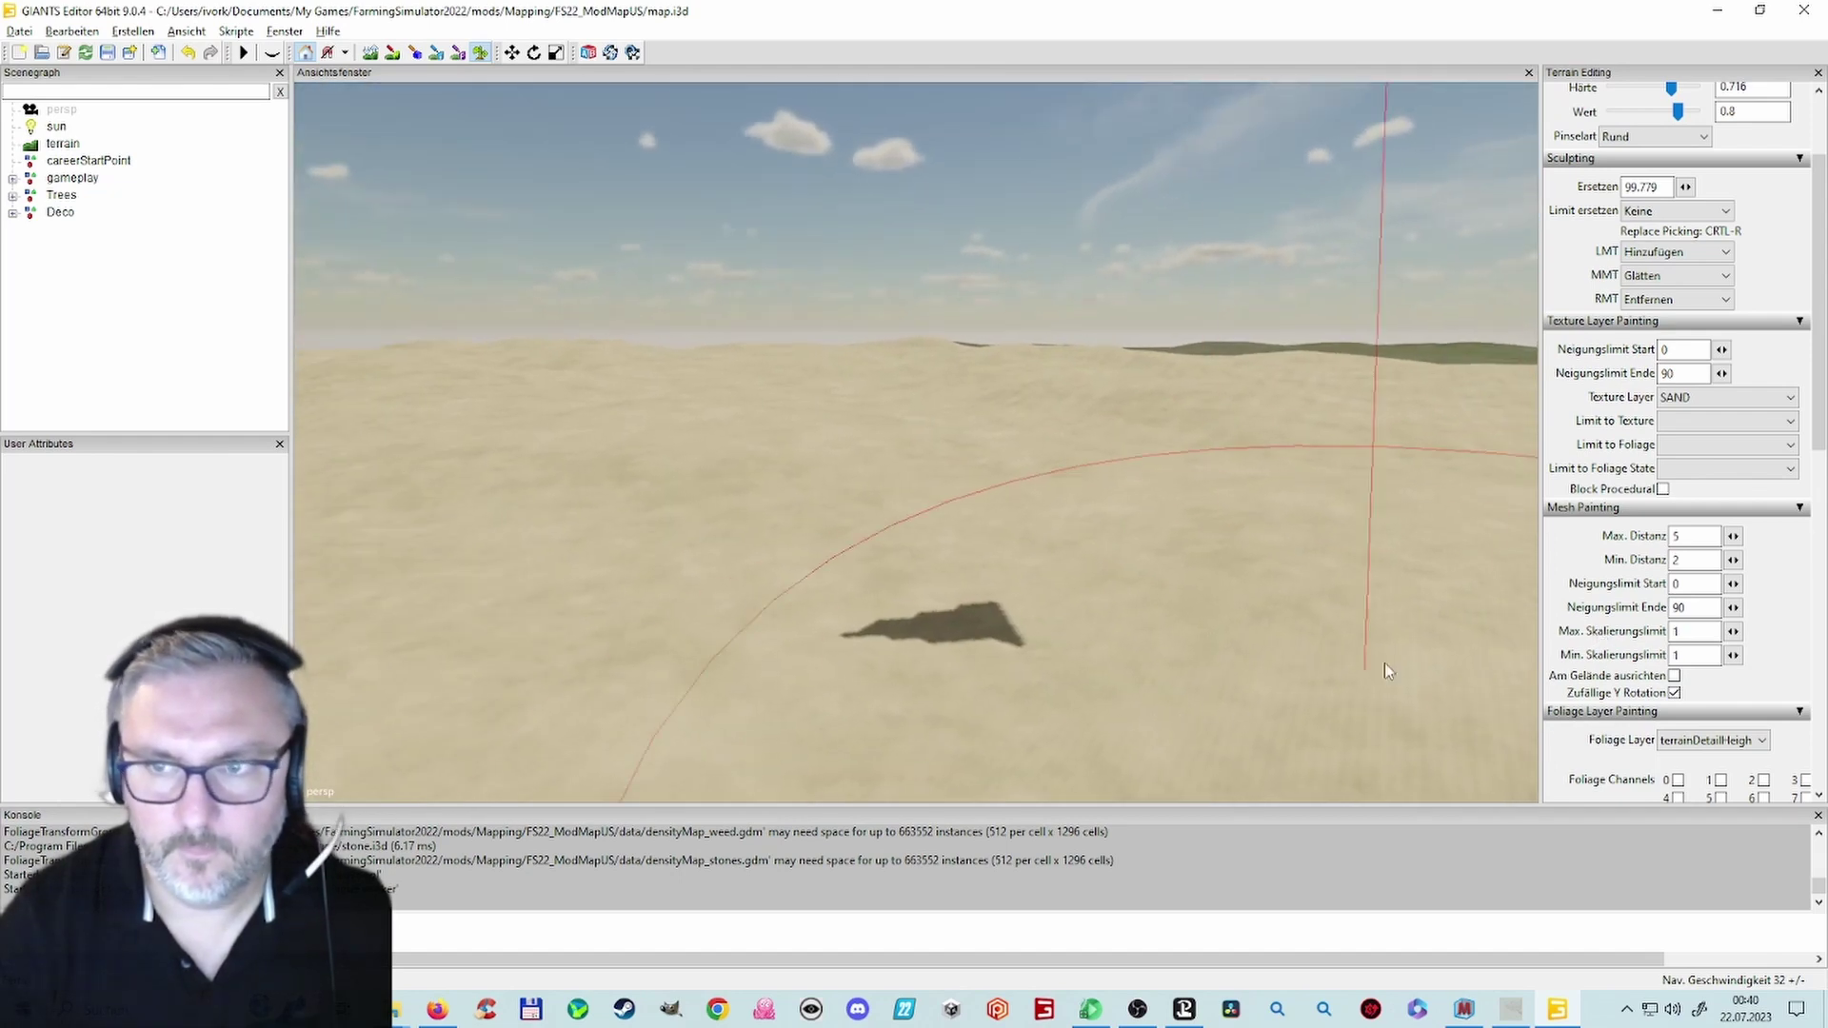
{"action": "left_click", "coordinate": [395, 56]}
{"action": "left_click", "coordinate": [1020, 560]}
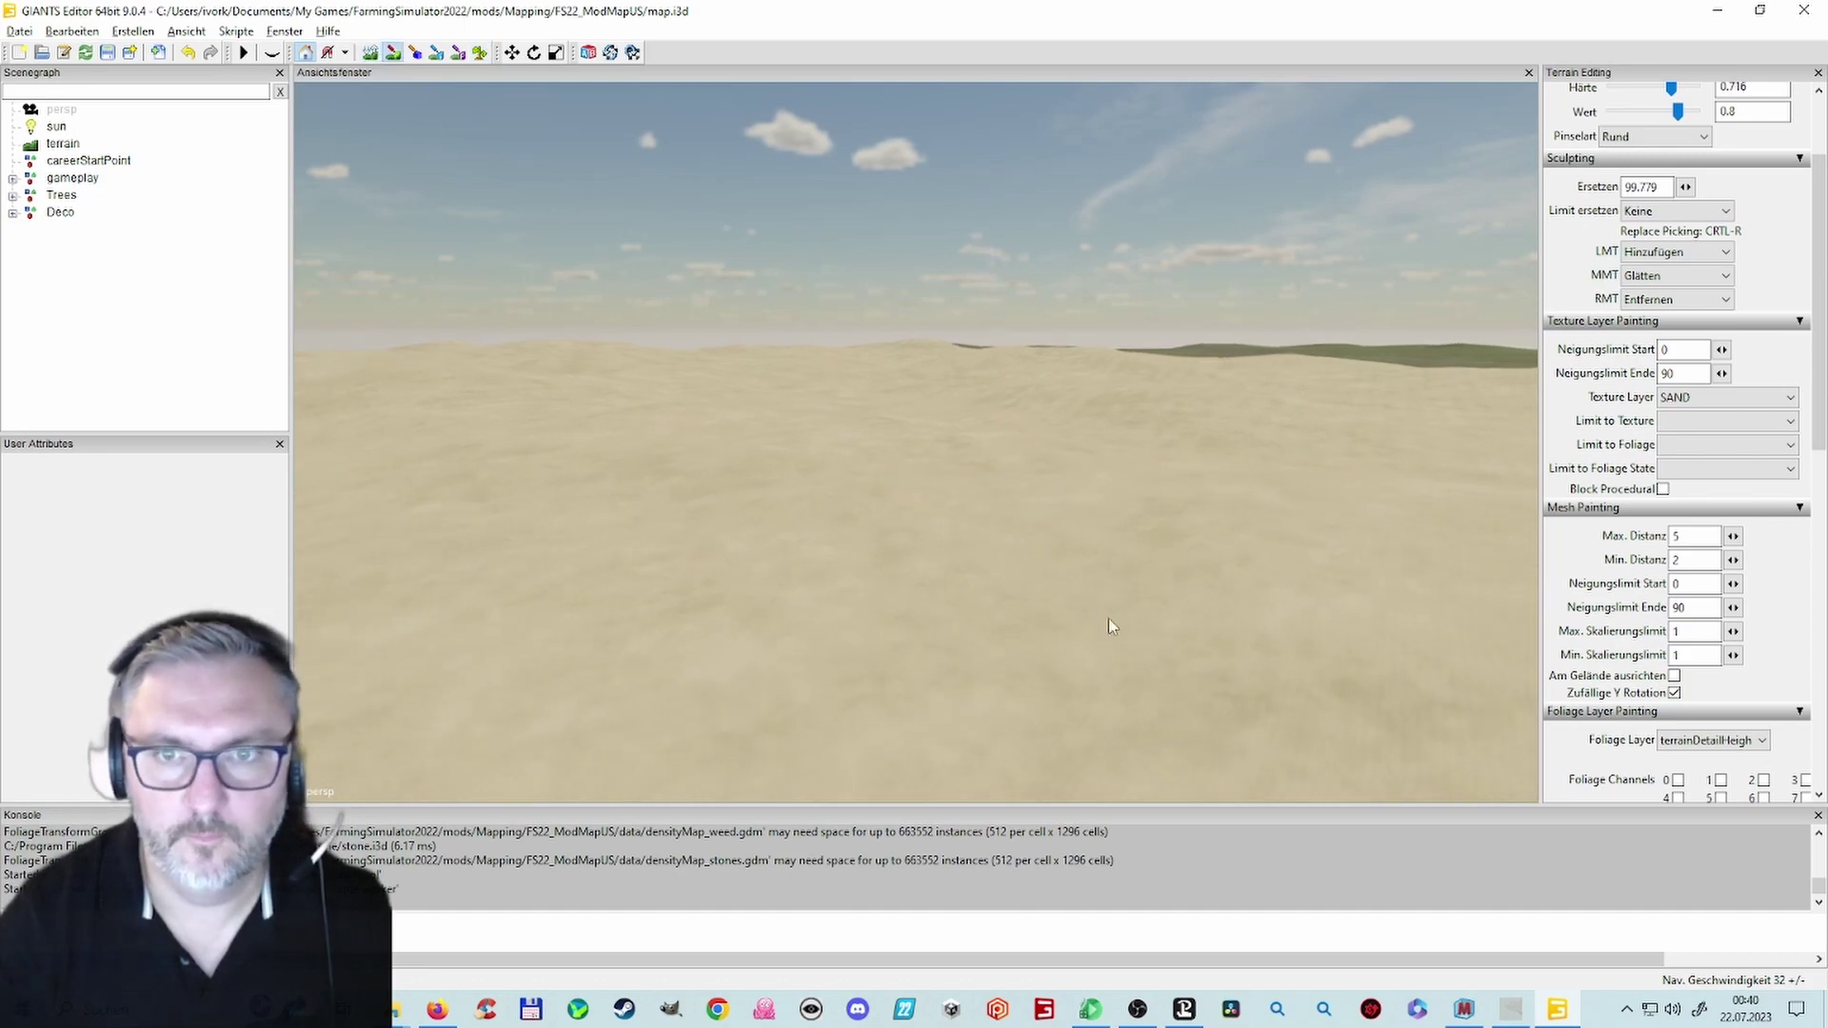
Step: Activate info layer painting to display the farmland layer over the map and bring its channel settings into view
{"action": "right_click_drag", "start_coordinate": [1060, 586], "coordinate": [1403, 522]}
{"action": "key", "text": "w"}
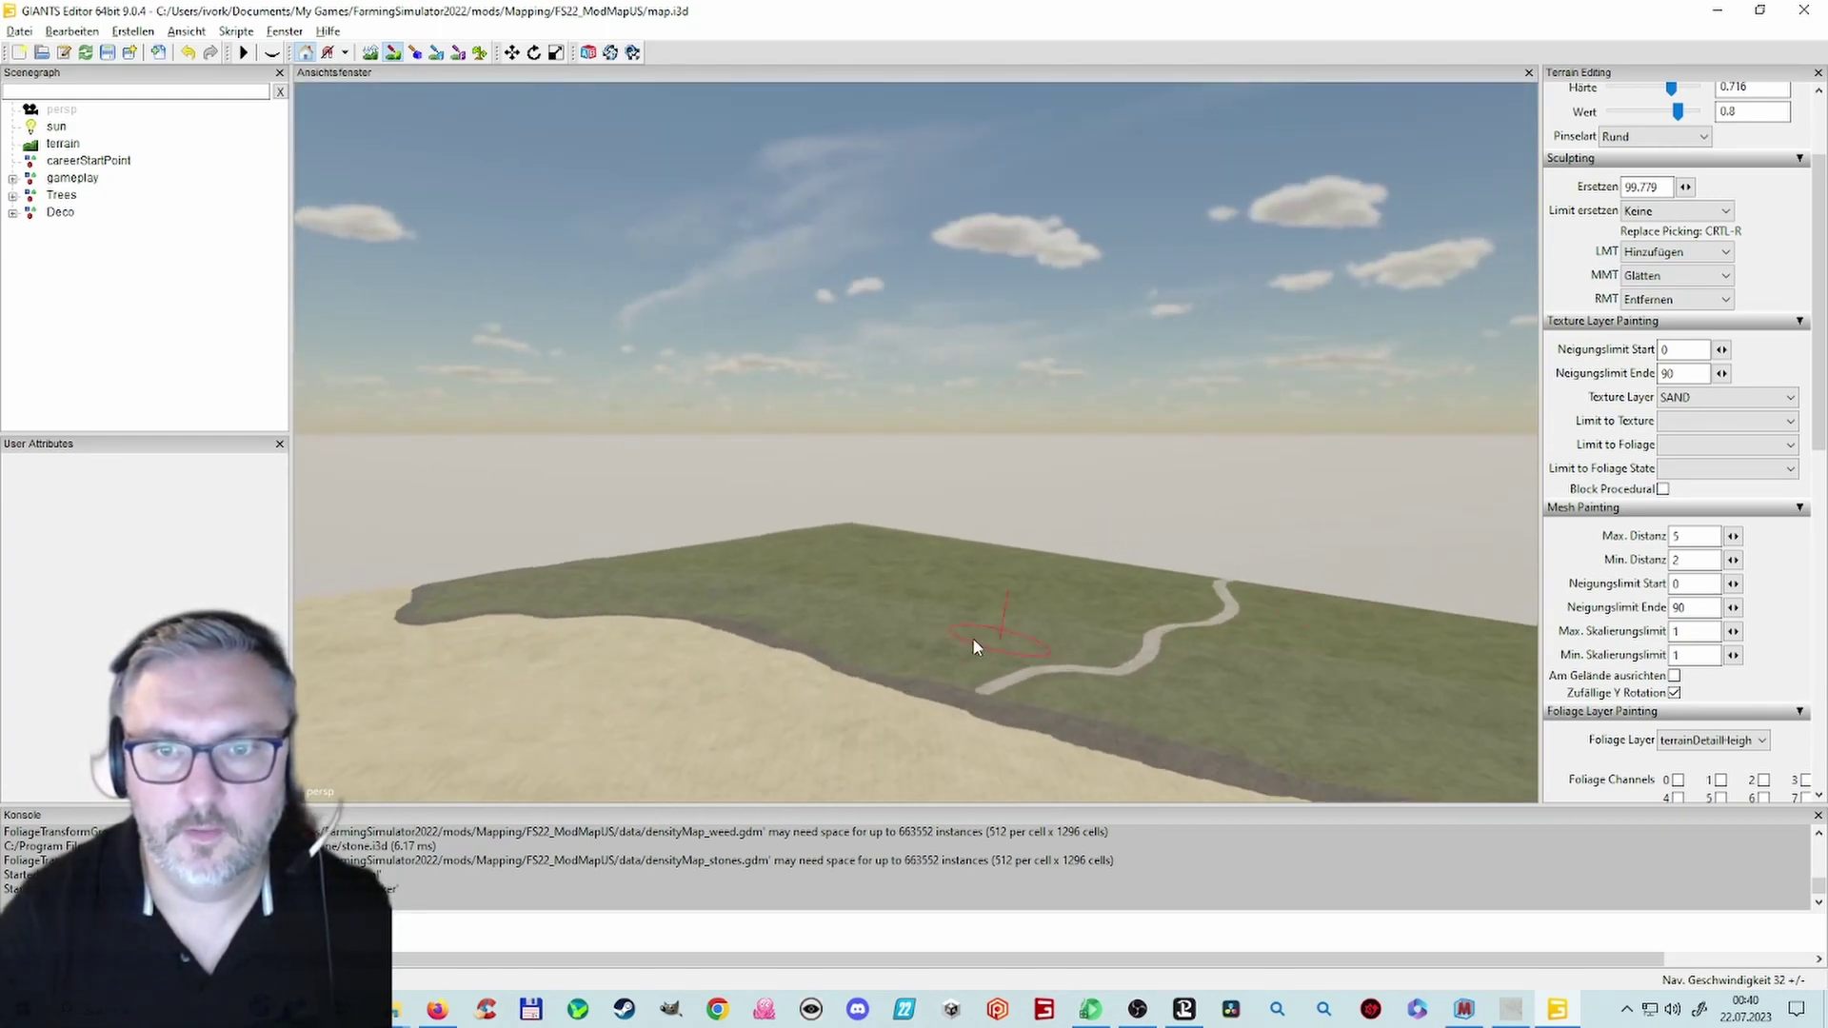
{"action": "mouse_move", "coordinate": [934, 591]}
{"action": "left_mouse_down", "text": "alt"}
{"action": "mouse_move", "coordinate": [1235, 691]}
{"action": "mouse_move", "coordinate": [1228, 647]}
{"action": "left_mouse_up", "text": "alt"}
{"action": "mouse_move", "coordinate": [1228, 648]}
{"action": "right_mouse_down", "text": "alt"}
{"action": "mouse_move", "coordinate": [1180, 628]}
{"action": "mouse_move", "coordinate": [880, 678]}
{"action": "mouse_move", "coordinate": [552, 666]}
{"action": "right_mouse_up", "text": "alt"}
{"action": "mouse_move", "coordinate": [1147, 609]}
{"action": "right_mouse_down"}
{"action": "mouse_move", "coordinate": [930, 592]}
{"action": "mouse_move", "coordinate": [1028, 691]}
{"action": "mouse_move", "coordinate": [717, 665]}
{"action": "mouse_move", "coordinate": [716, 692]}
{"action": "mouse_move", "coordinate": [1175, 686]}
{"action": "mouse_move", "coordinate": [922, 677]}
{"action": "mouse_move", "coordinate": [1003, 635]}
{"action": "mouse_move", "coordinate": [1081, 647]}
{"action": "mouse_move", "coordinate": [632, 665]}
{"action": "mouse_move", "coordinate": [1063, 594]}
{"action": "right_mouse_up"}
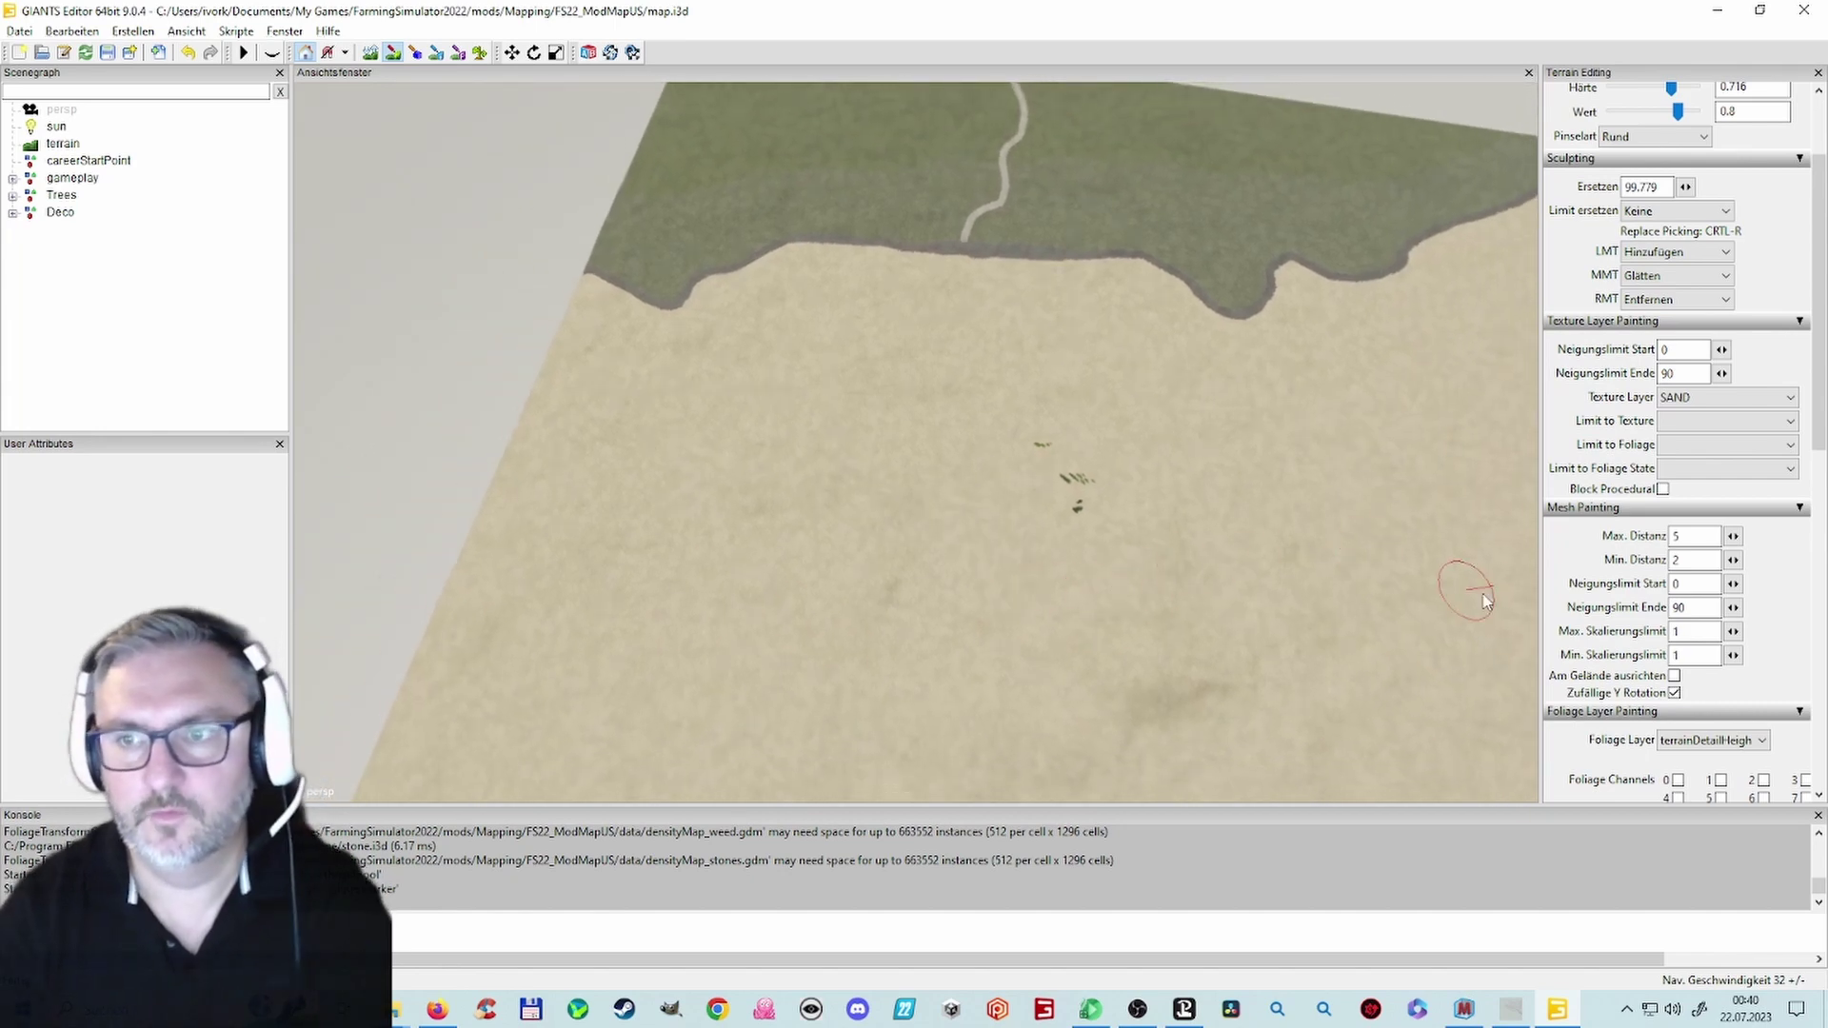
{"action": "left_click", "coordinate": [437, 54]}
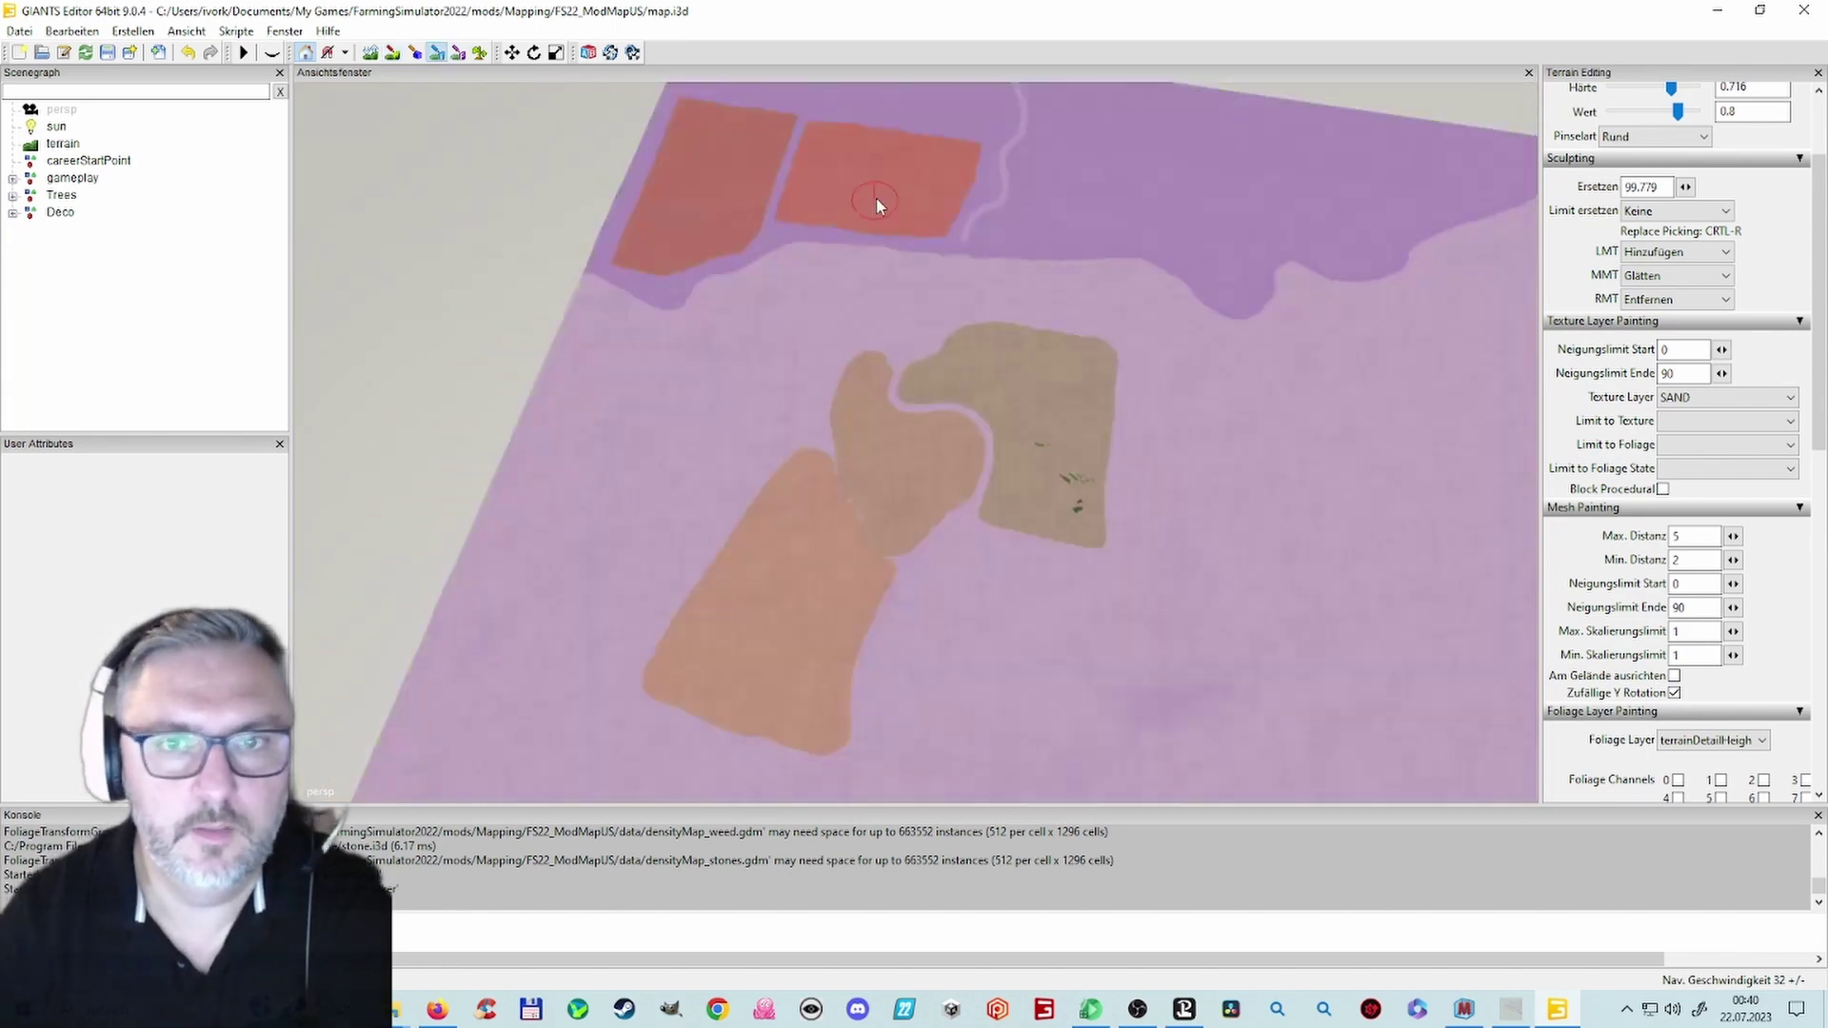
{"action": "scroll", "coordinate": [1800, 485], "scroll_direction": "down", "scroll_amount": 10}
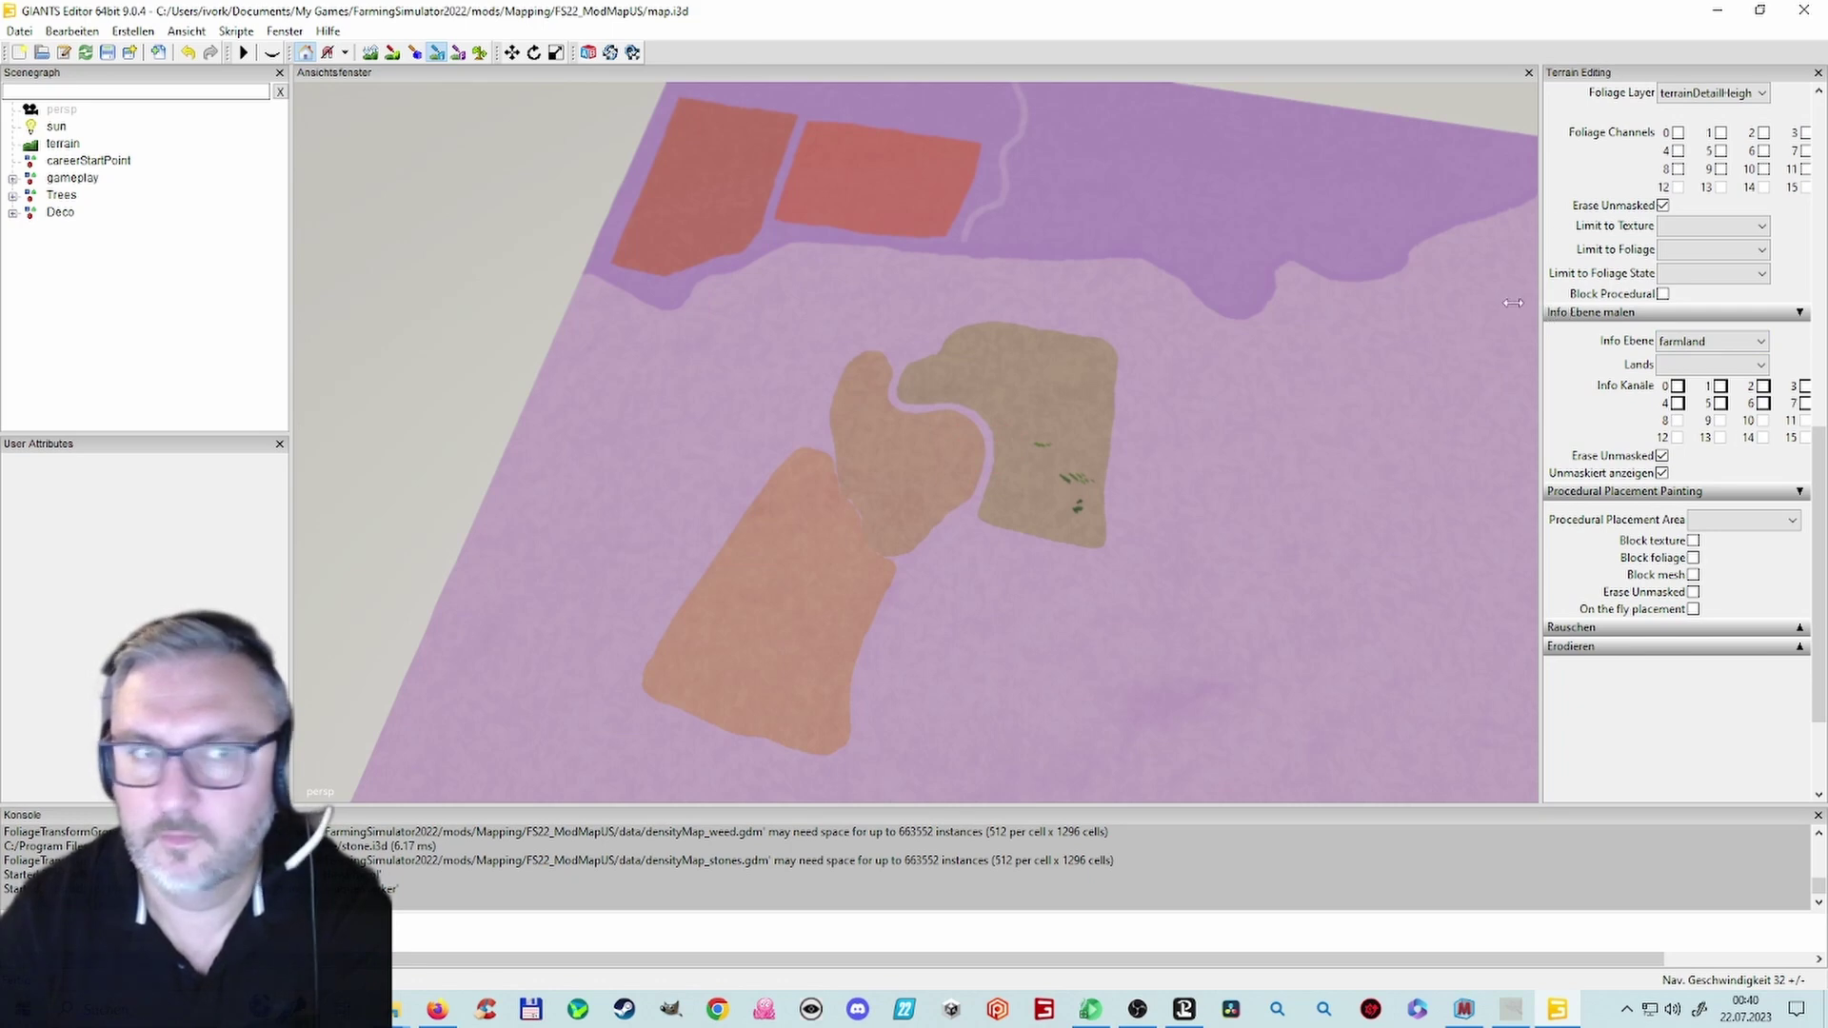
Step: Adjust the widths of the side panels and enable info channels 0 to 7 for the farmland layer
{"action": "left_click_drag", "start_coordinate": [1512, 303], "coordinate": [1476, 303]}
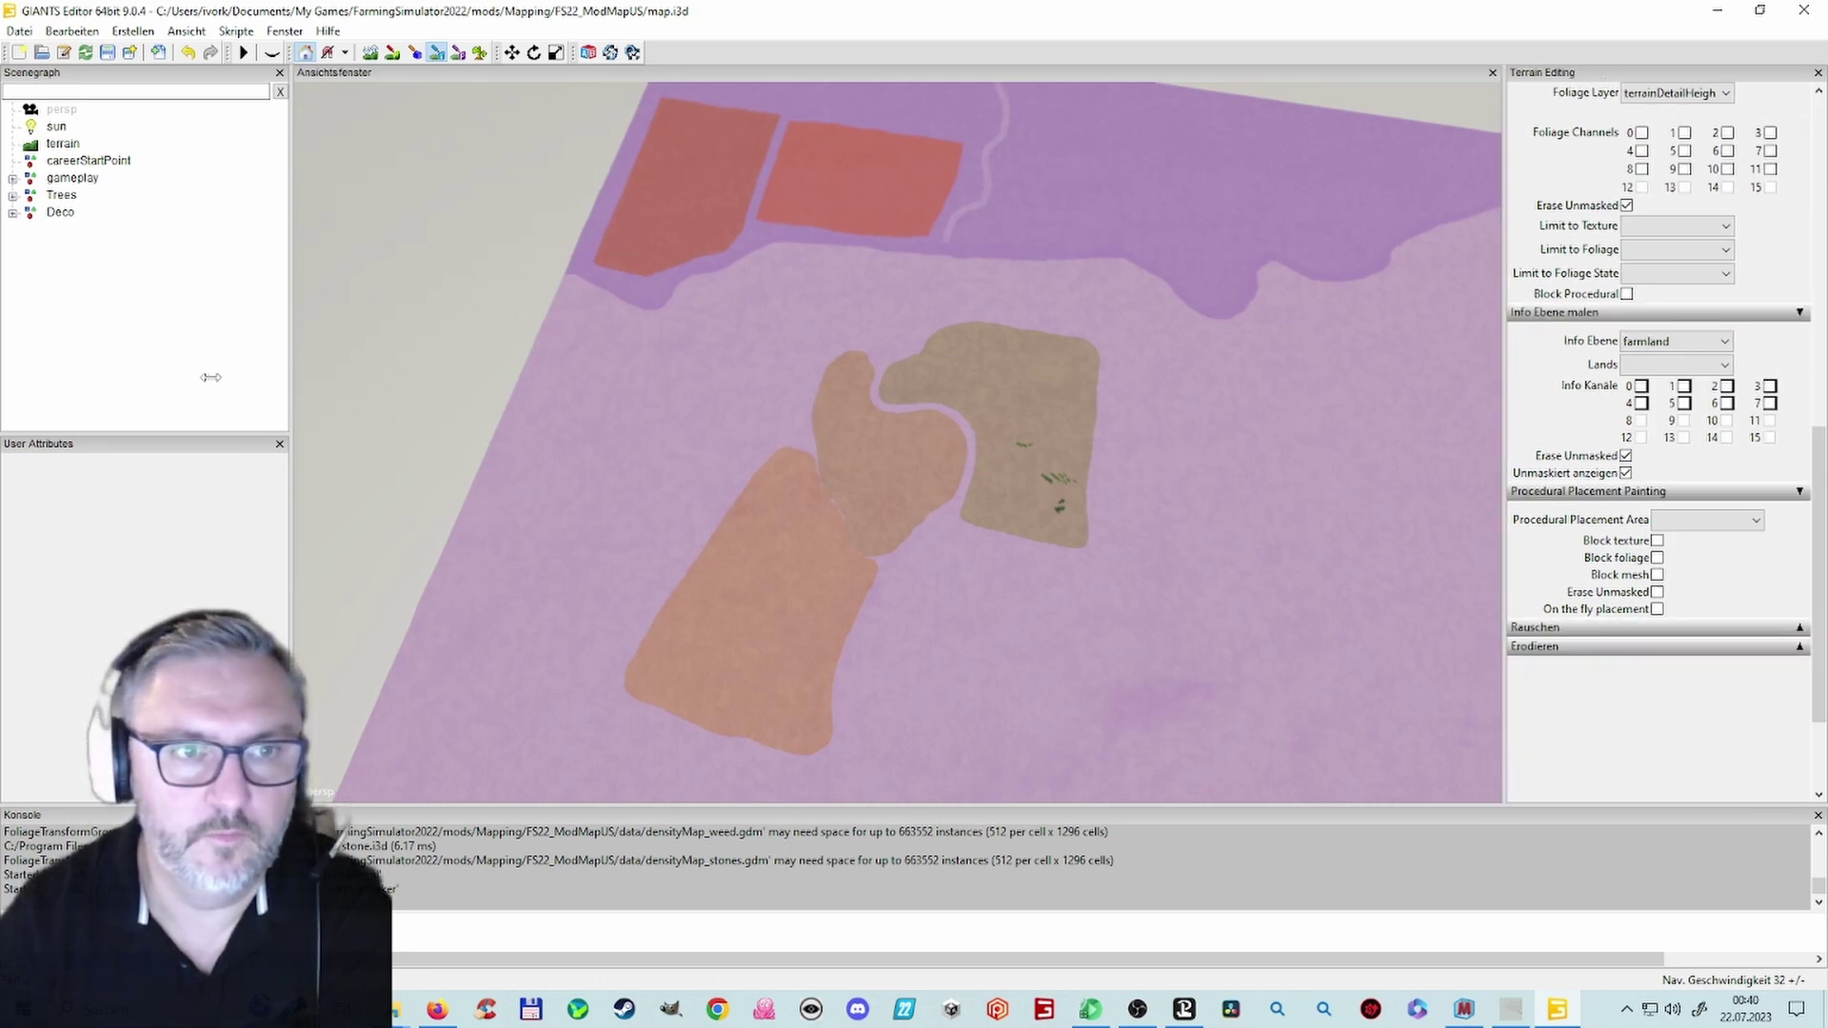
{"action": "left_click_drag", "start_coordinate": [210, 377], "coordinate": [211, 377]}
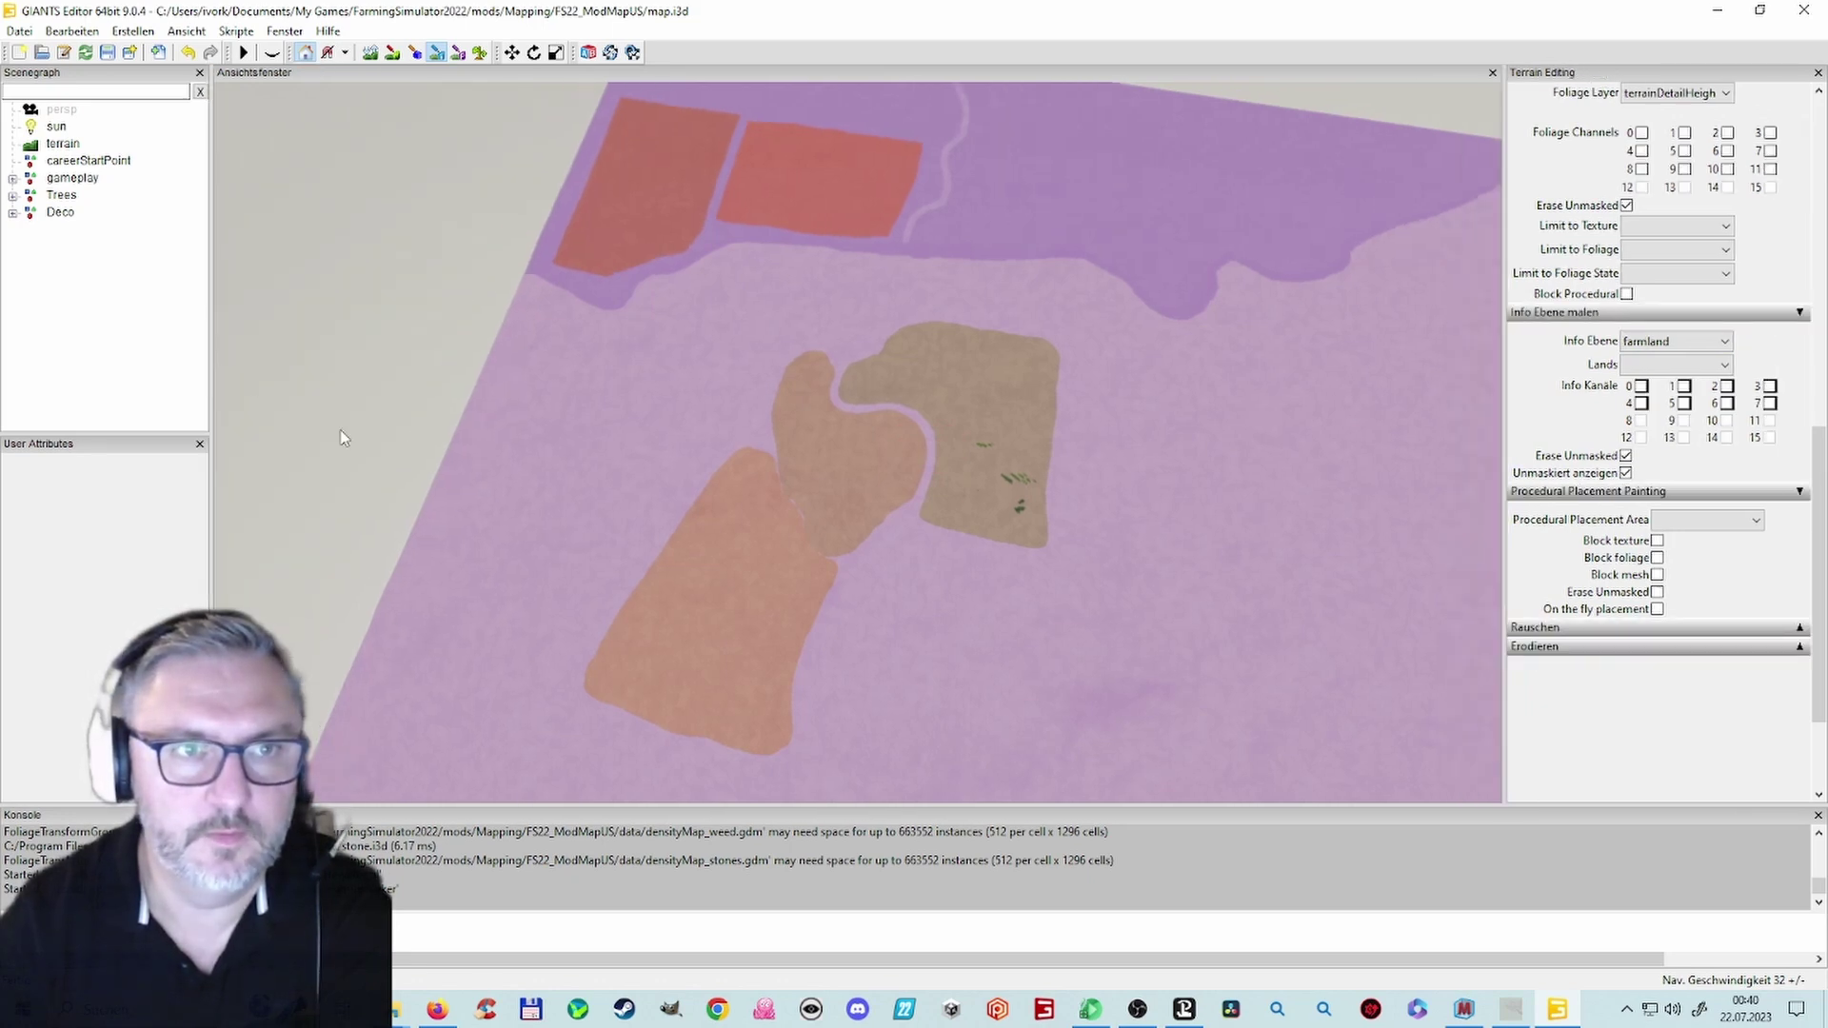
{"action": "left_click", "coordinate": [1640, 387]}
{"action": "left_click", "coordinate": [1640, 403]}
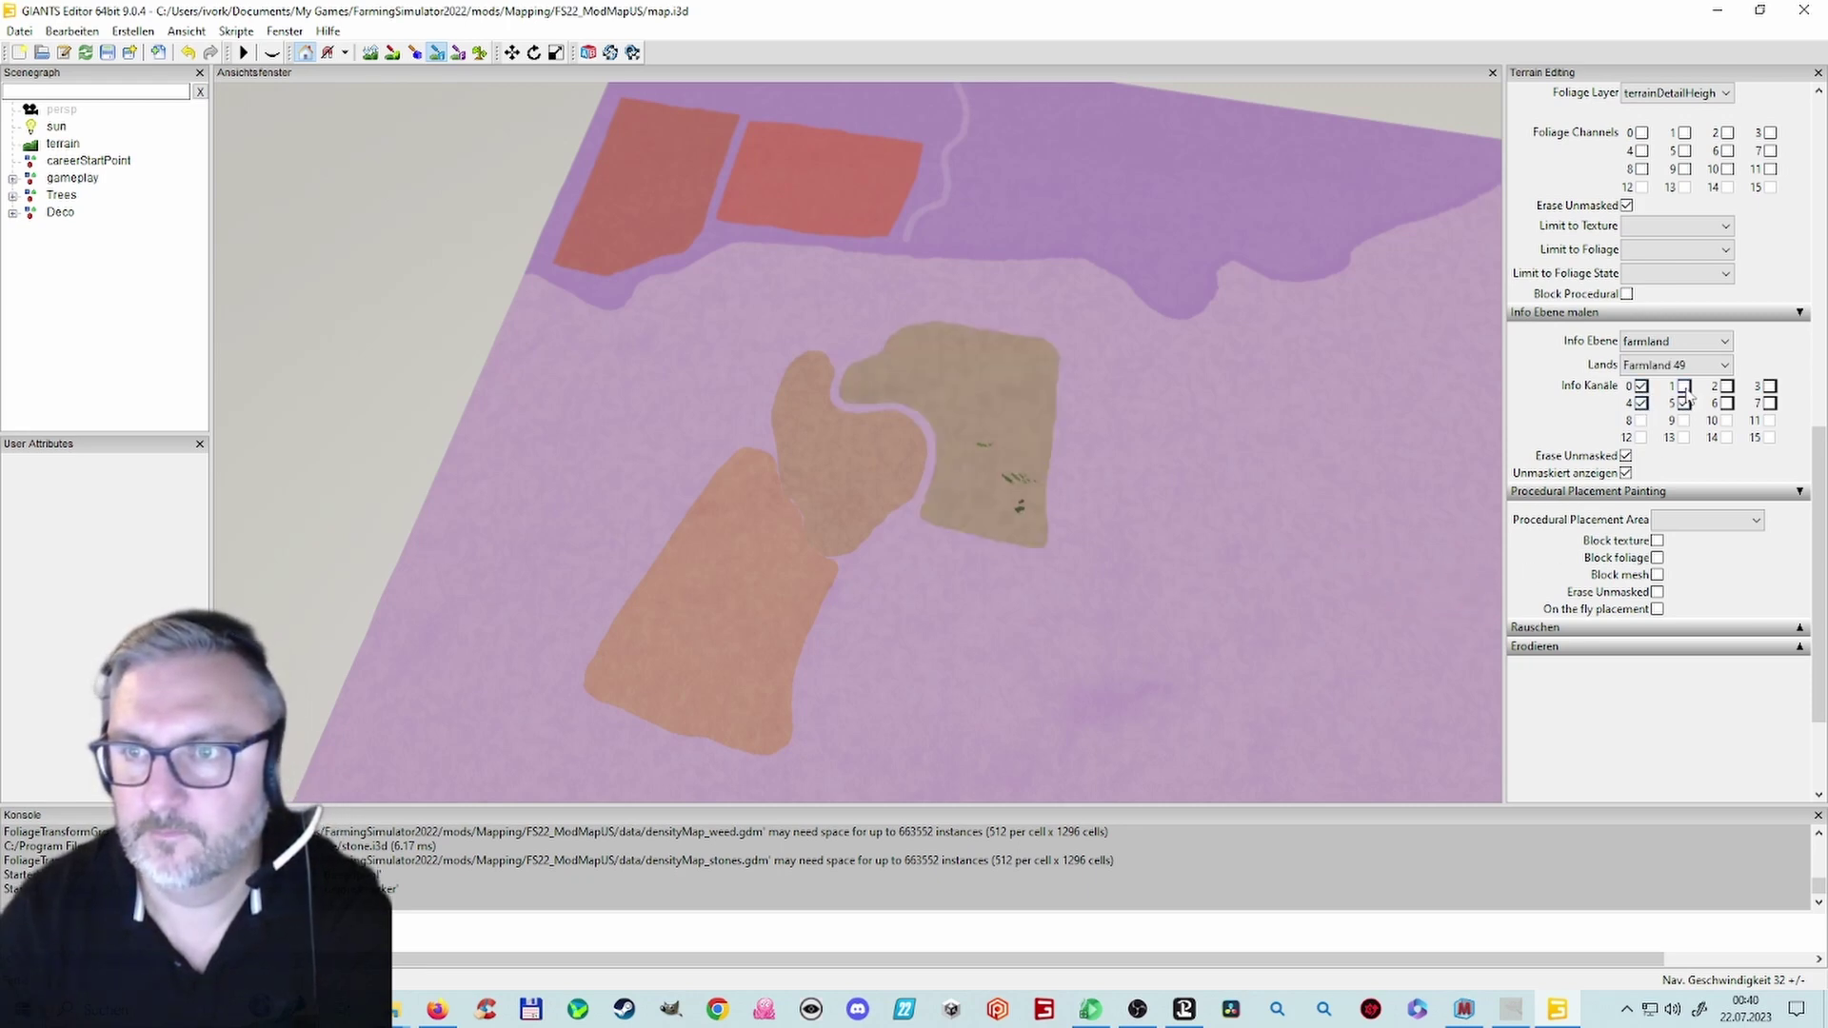
{"action": "left_click", "coordinate": [1769, 386]}
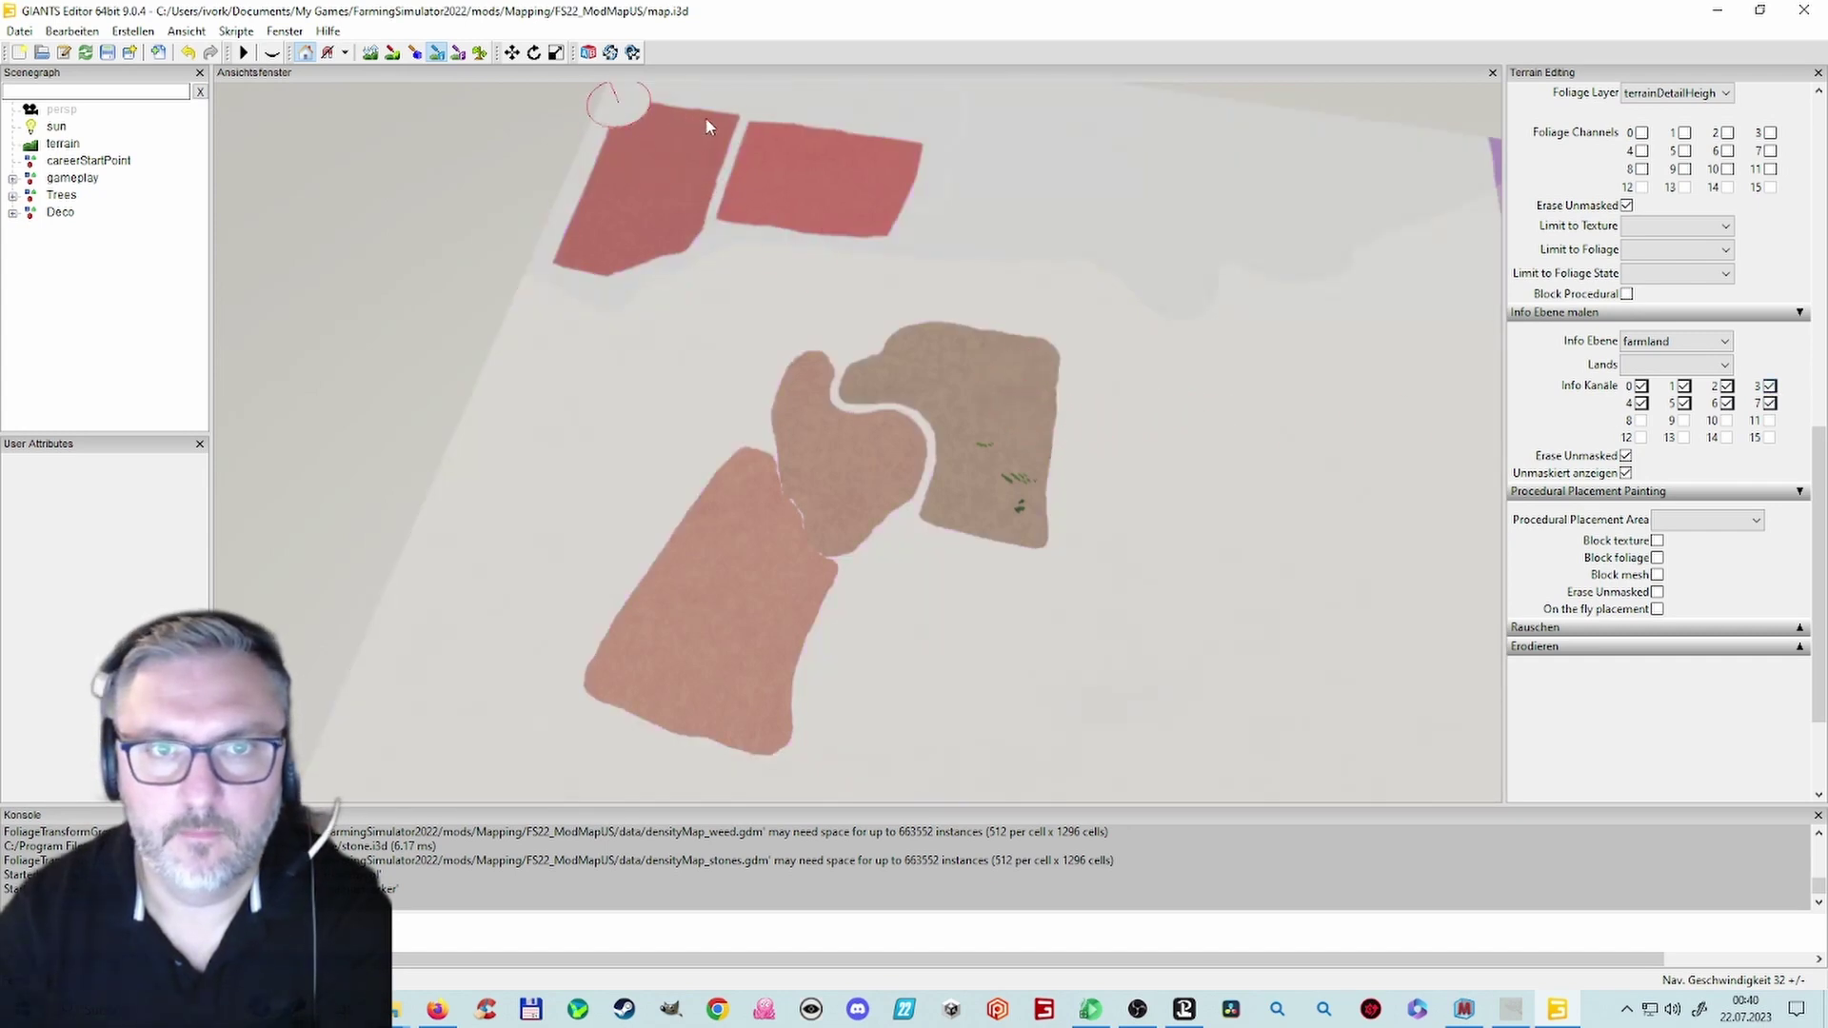
Step: Brush over the red and brown field areas across the map to clear their farmland colouring
{"action": "mouse_move", "coordinate": [863, 145]}
{"action": "left_mouse_down"}
{"action": "mouse_move", "coordinate": [899, 171]}
{"action": "mouse_move", "coordinate": [816, 208]}
{"action": "mouse_move", "coordinate": [712, 161]}
{"action": "left_mouse_up"}
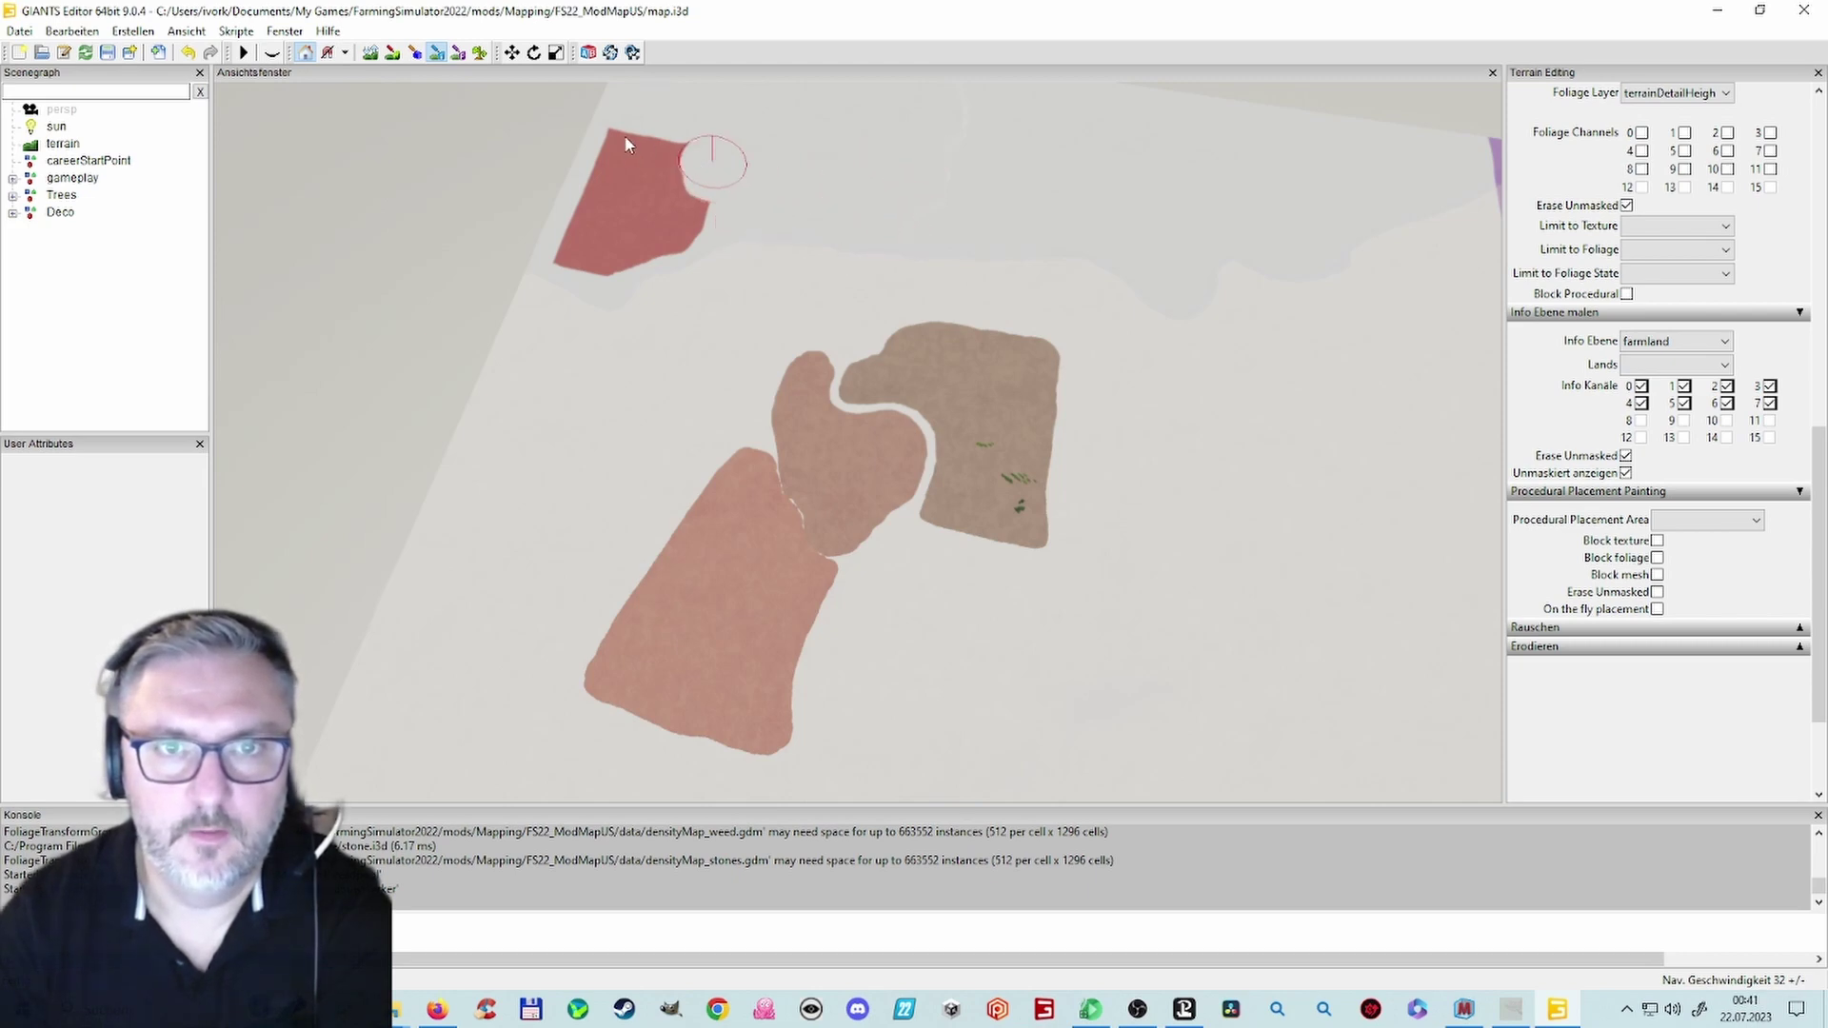
{"action": "mouse_move", "coordinate": [569, 260]}
{"action": "left_mouse_down"}
{"action": "mouse_move", "coordinate": [629, 250]}
{"action": "mouse_move", "coordinate": [700, 186]}
{"action": "mouse_move", "coordinate": [657, 201]}
{"action": "mouse_move", "coordinate": [653, 224]}
{"action": "left_mouse_up"}
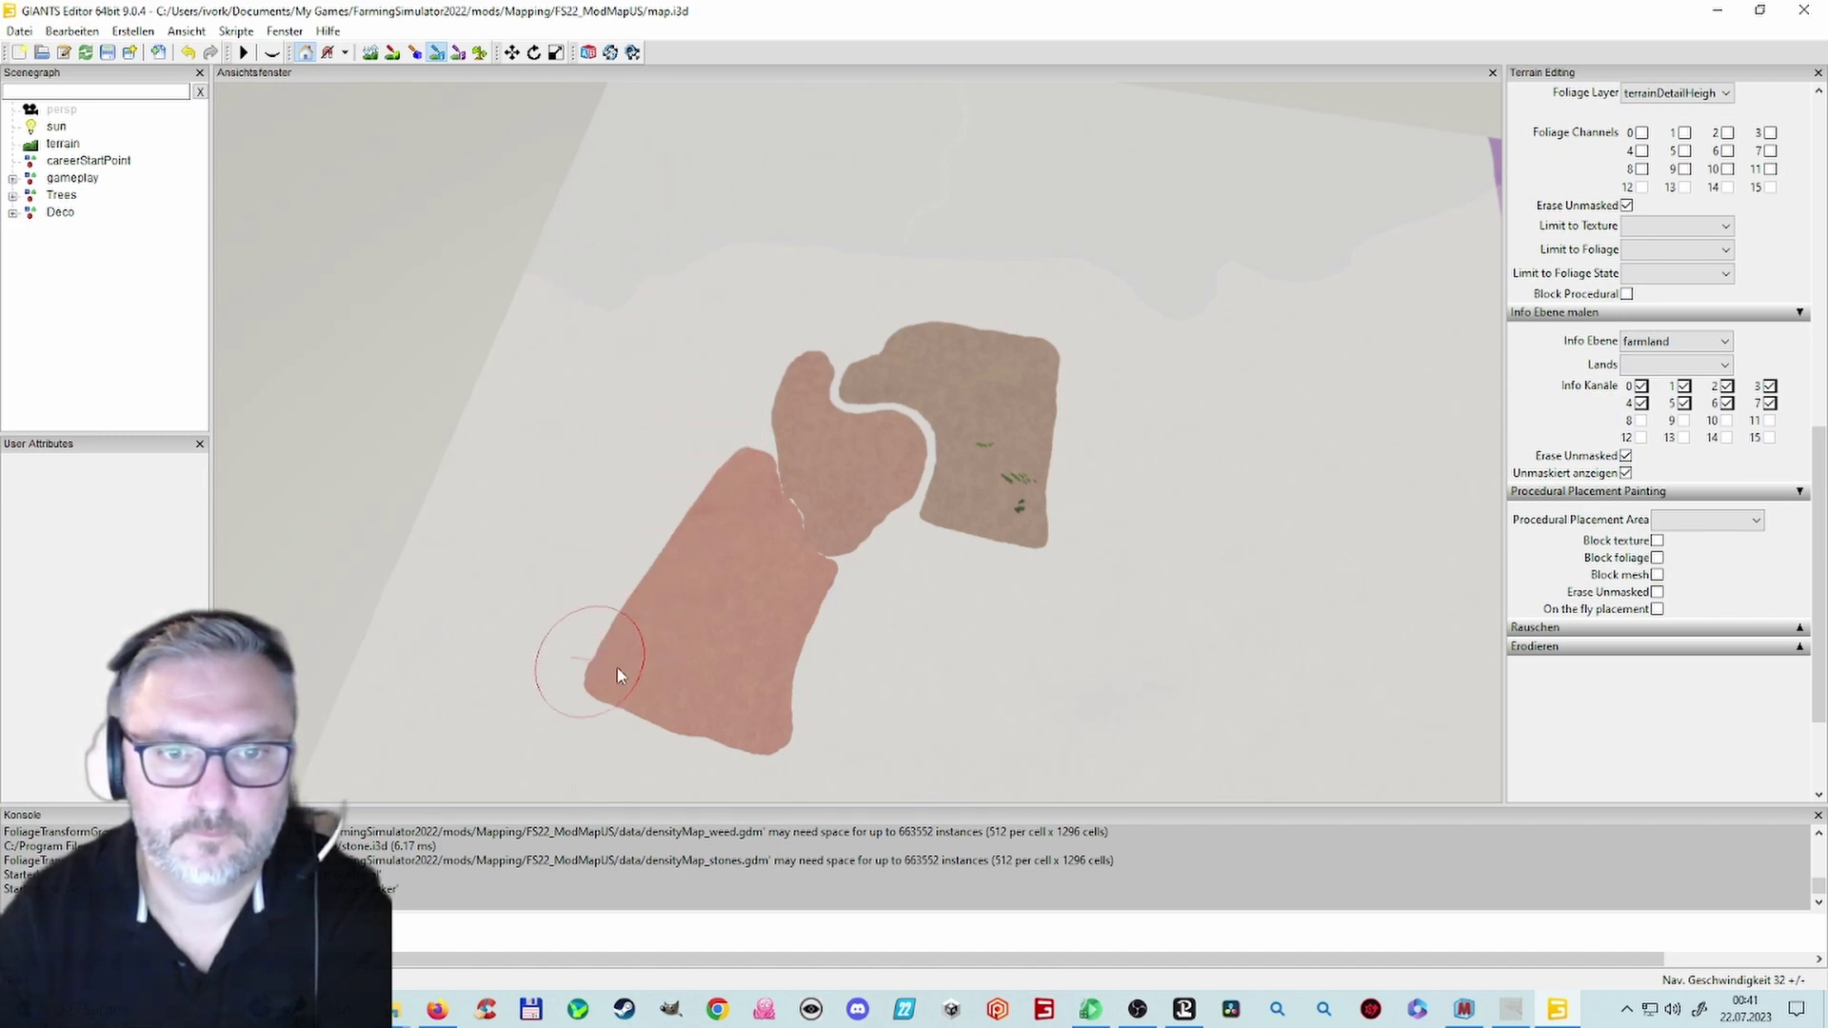
{"action": "left_click_drag", "start_coordinate": [733, 716], "coordinate": [778, 725]}
{"action": "left_click_drag", "start_coordinate": [827, 606], "coordinate": [742, 465]}
{"action": "mouse_move", "coordinate": [693, 538]}
{"action": "left_mouse_down"}
{"action": "mouse_move", "coordinate": [654, 574]}
{"action": "mouse_move", "coordinate": [751, 575]}
{"action": "left_mouse_up"}
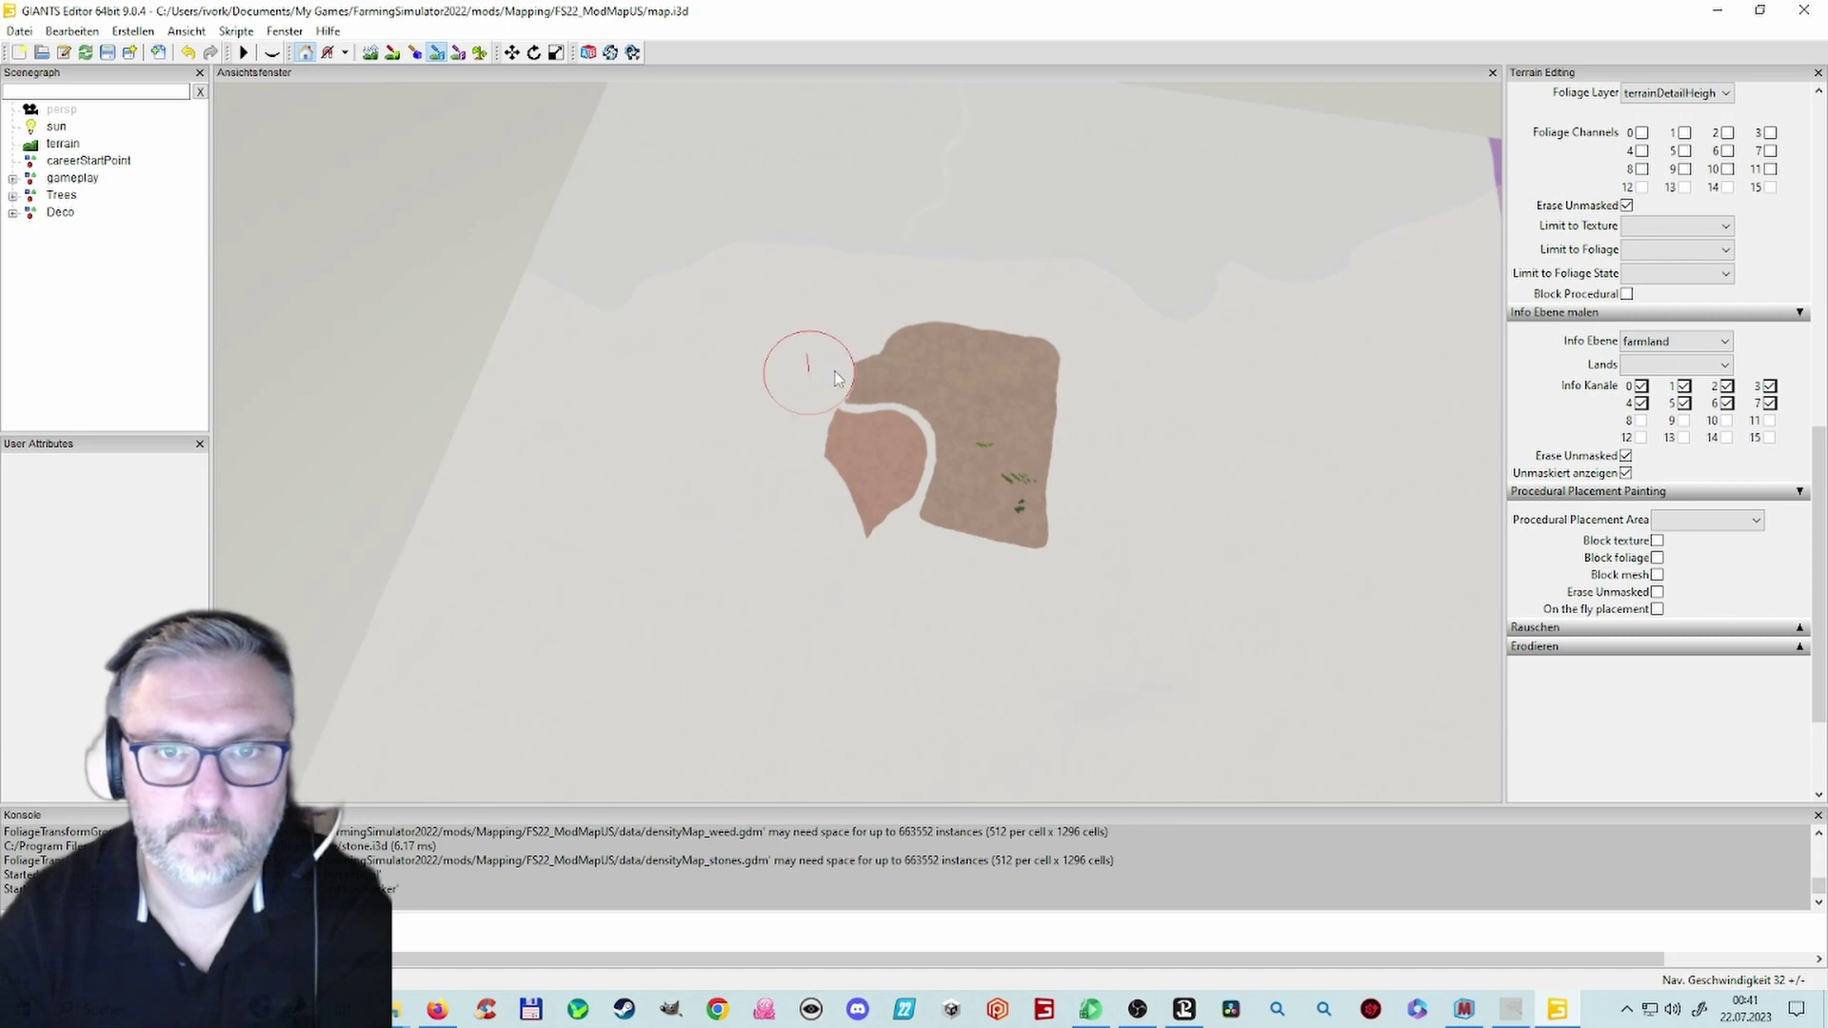
{"action": "mouse_move", "coordinate": [936, 350]}
{"action": "left_mouse_down"}
{"action": "mouse_move", "coordinate": [981, 345]}
{"action": "mouse_move", "coordinate": [1037, 387]}
{"action": "left_mouse_up"}
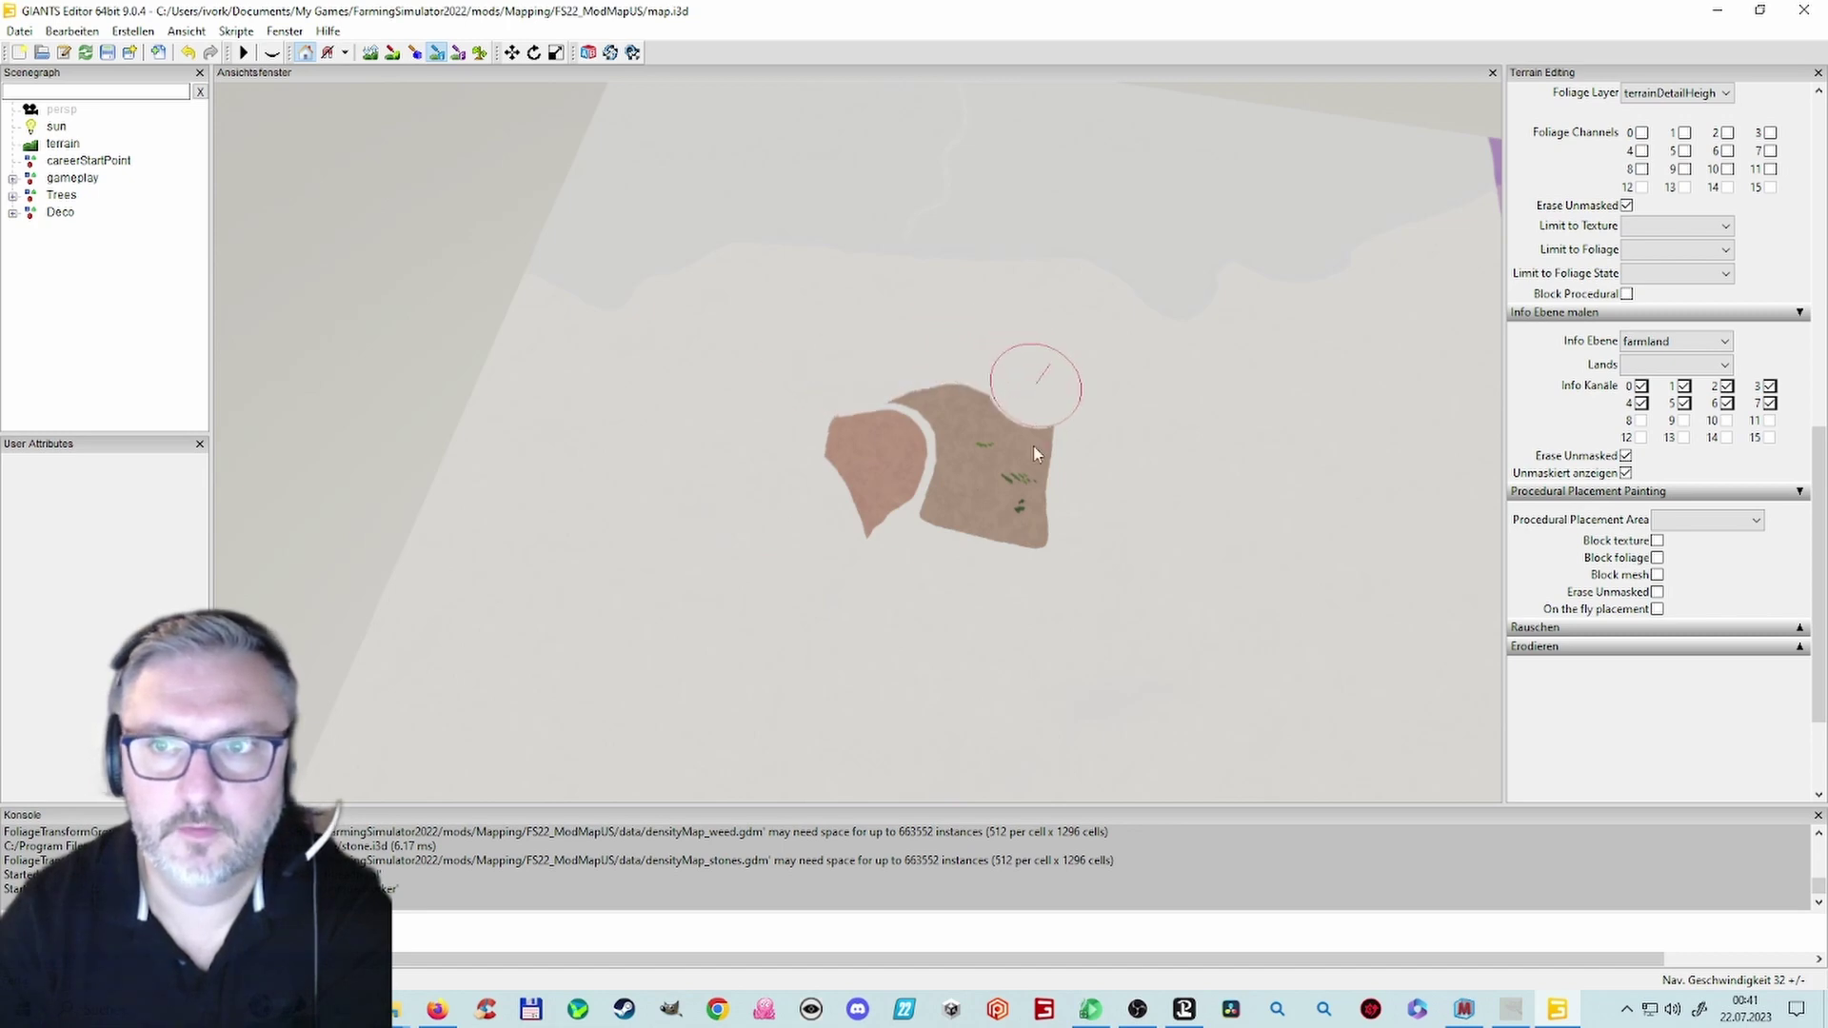
{"action": "mouse_move", "coordinate": [966, 516]}
{"action": "left_mouse_down"}
{"action": "mouse_move", "coordinate": [893, 512]}
{"action": "mouse_move", "coordinate": [843, 454]}
{"action": "mouse_move", "coordinate": [955, 413]}
{"action": "left_mouse_up"}
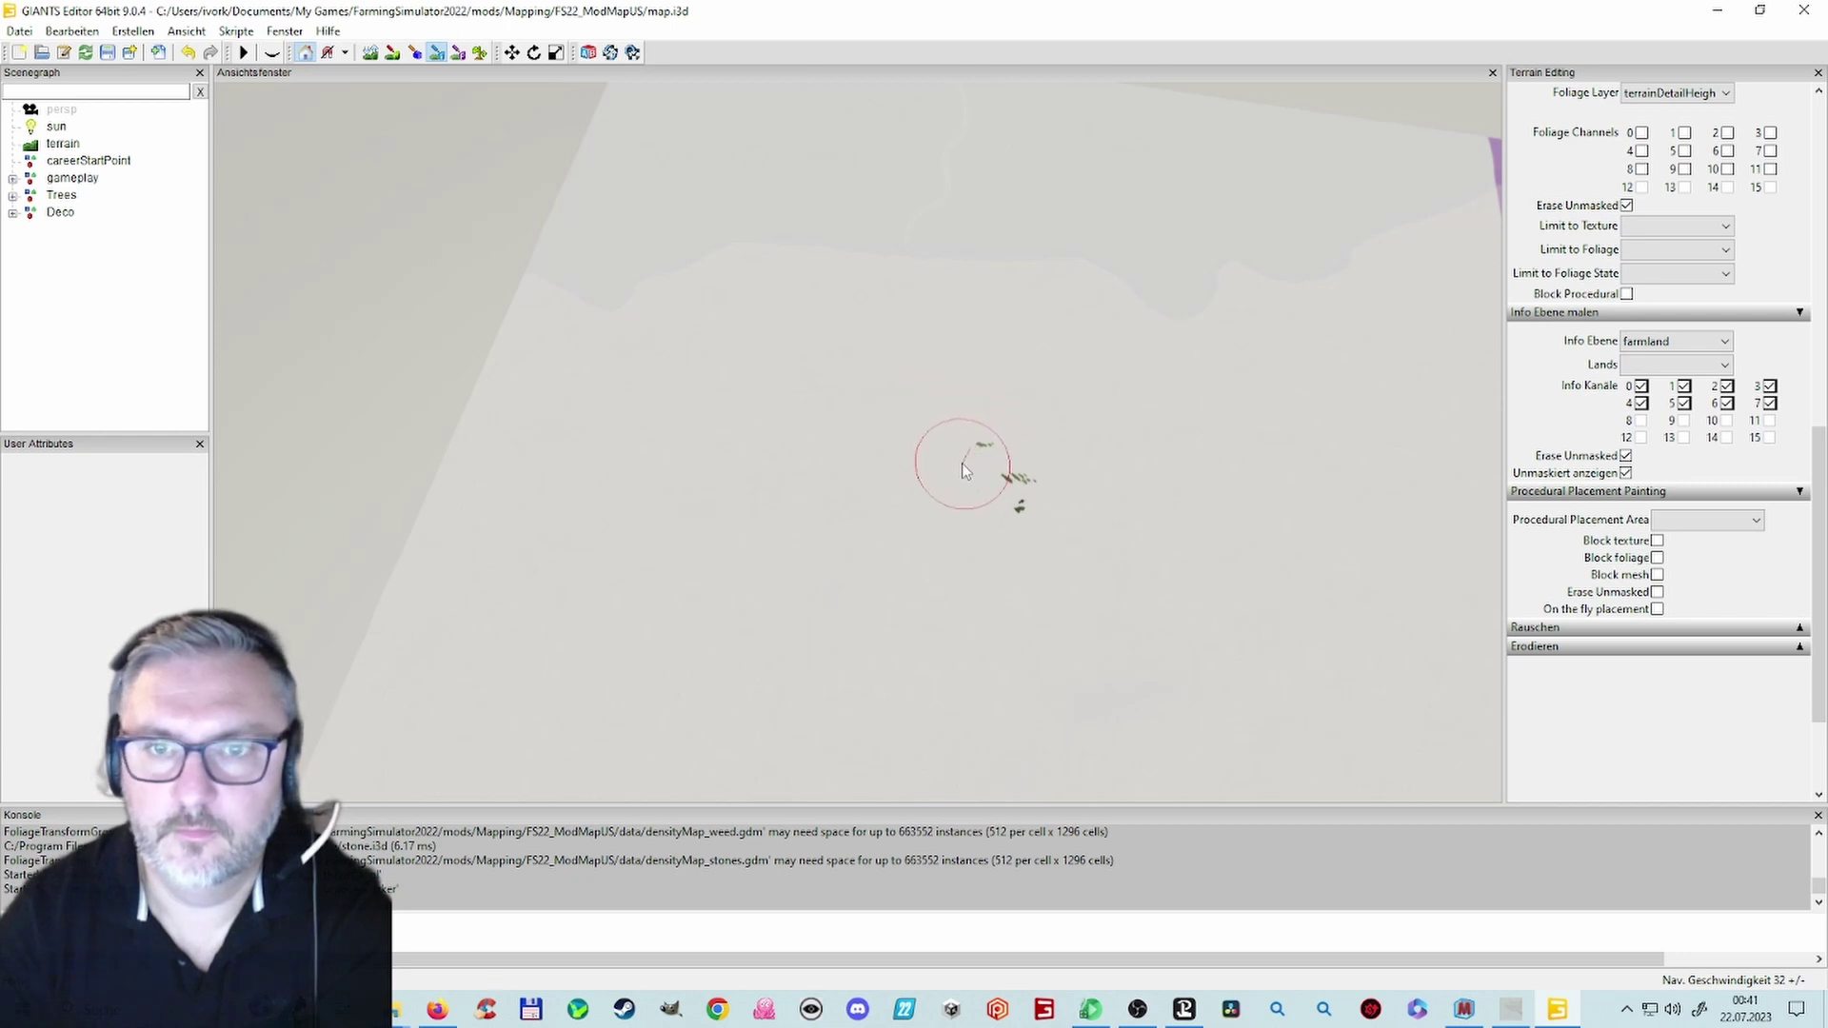
Step: Set the terrain brush radius to 500
{"action": "mouse_move", "coordinate": [990, 487]}
{"action": "right_mouse_down"}
{"action": "mouse_move", "coordinate": [1069, 429]}
{"action": "mouse_move", "coordinate": [1285, 419]}
{"action": "mouse_move", "coordinate": [1225, 407]}
{"action": "right_mouse_up"}
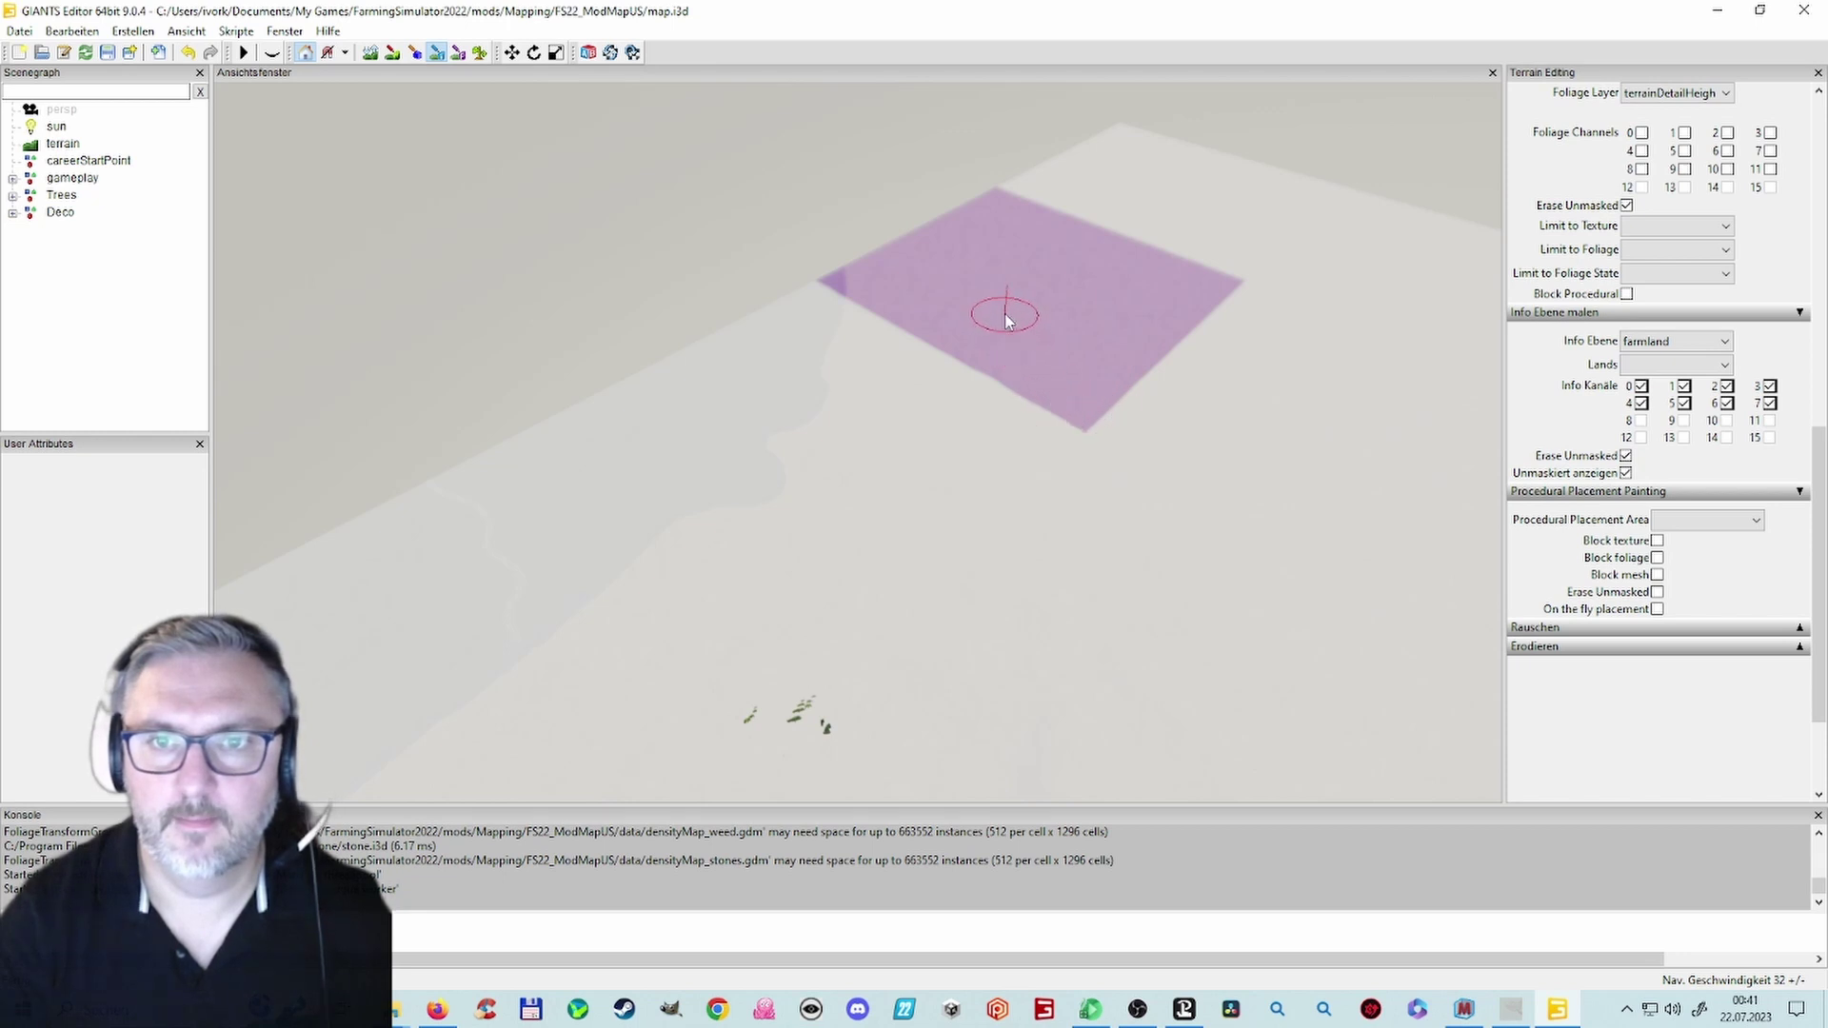
{"action": "mouse_move", "coordinate": [1007, 321]}
{"action": "right_mouse_down"}
{"action": "mouse_move", "coordinate": [1117, 487]}
{"action": "mouse_move", "coordinate": [1134, 413]}
{"action": "mouse_move", "coordinate": [1081, 529]}
{"action": "right_mouse_up"}
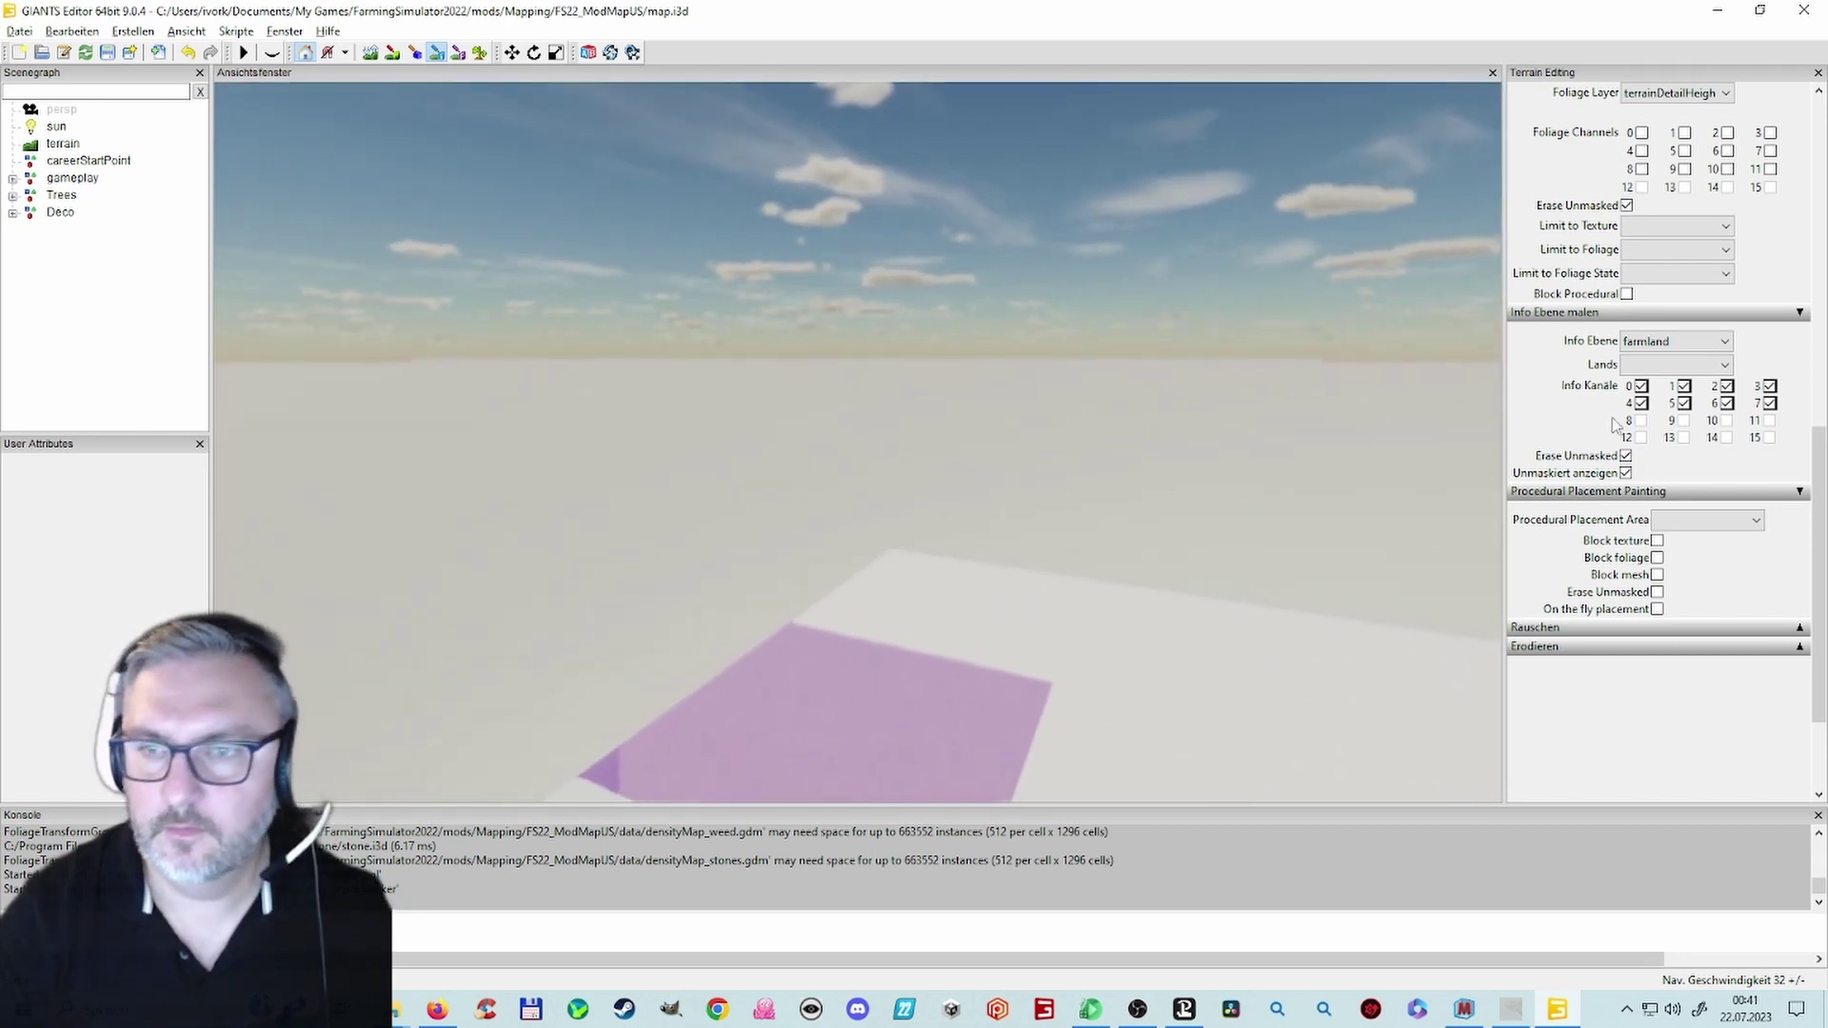
{"action": "scroll", "coordinate": [1042, 452], "scroll_direction": "up", "scroll_amount": 4}
{"action": "scroll", "coordinate": [1099, 444], "scroll_direction": "up", "scroll_amount": 2}
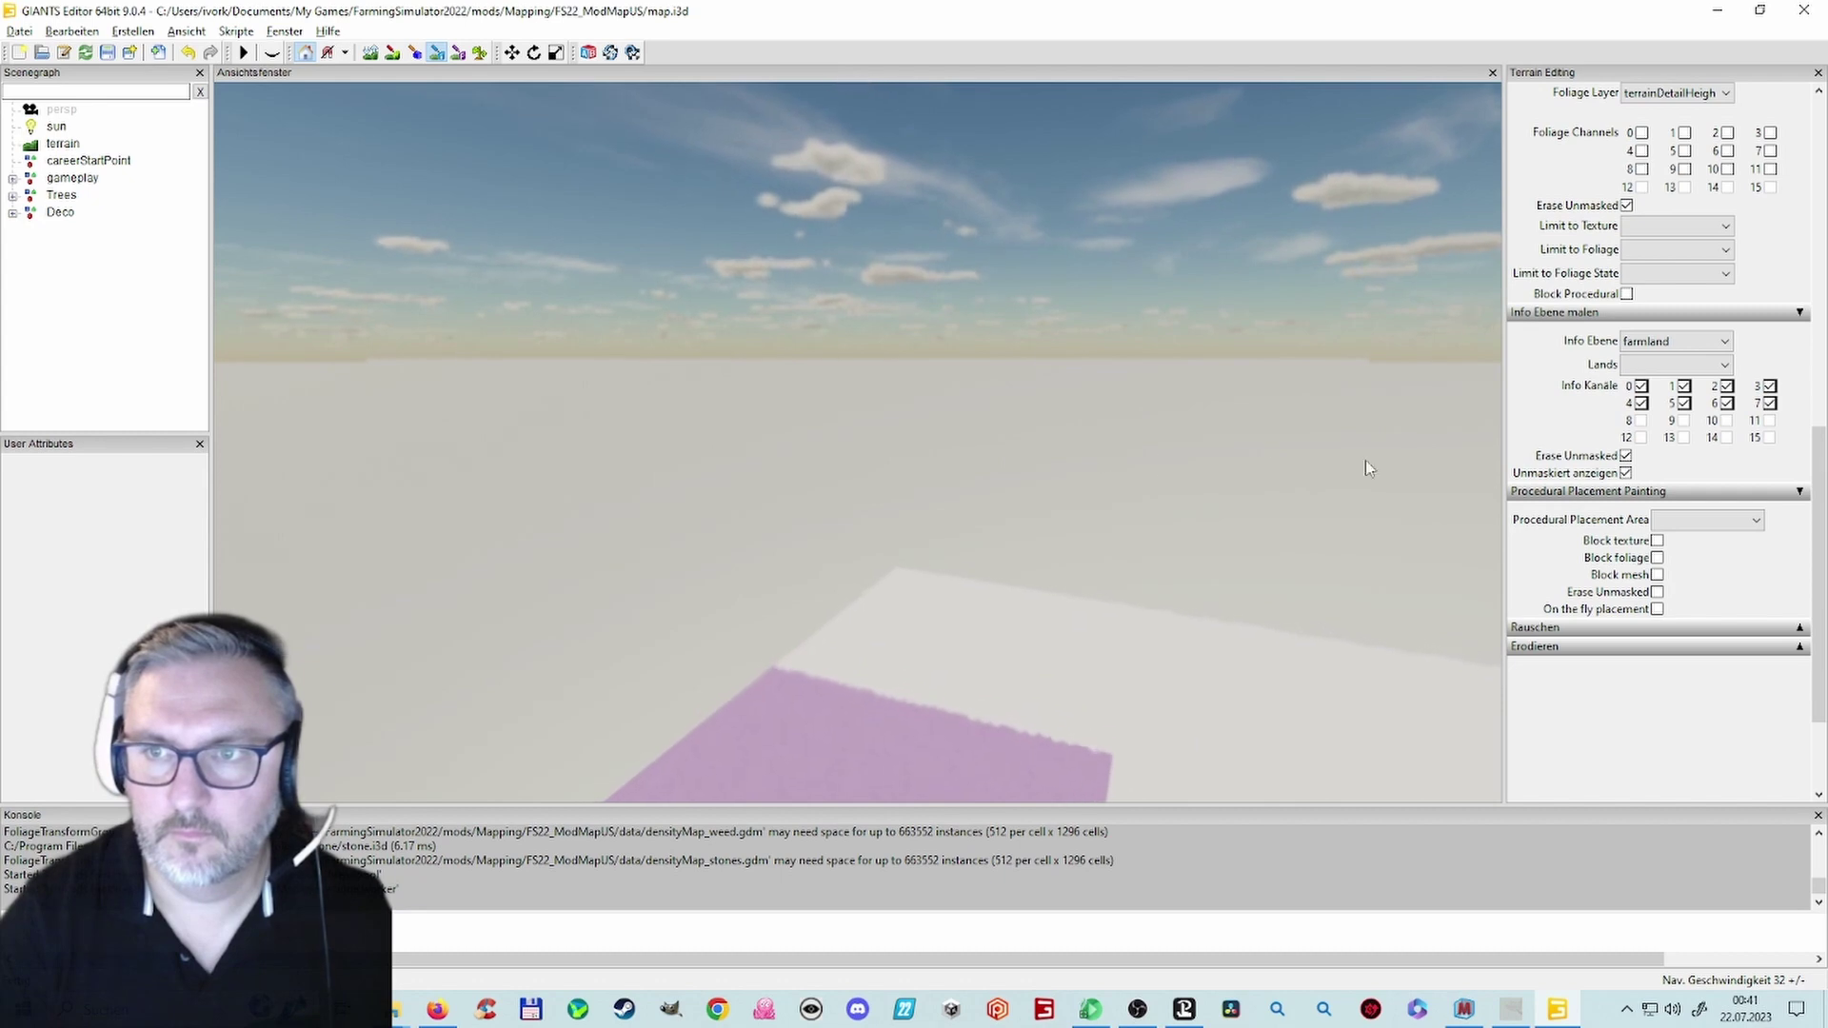
{"action": "mouse_move", "coordinate": [1365, 460]}
{"action": "left_mouse_down", "text": "alt"}
{"action": "mouse_move", "coordinate": [1194, 430]}
{"action": "mouse_move", "coordinate": [1060, 573]}
{"action": "left_mouse_up", "text": "alt"}
{"action": "mouse_move", "coordinate": [1222, 495]}
{"action": "right_mouse_down"}
{"action": "mouse_move", "coordinate": [1248, 510]}
{"action": "mouse_move", "coordinate": [1359, 477]}
{"action": "mouse_move", "coordinate": [1225, 419]}
{"action": "right_mouse_up"}
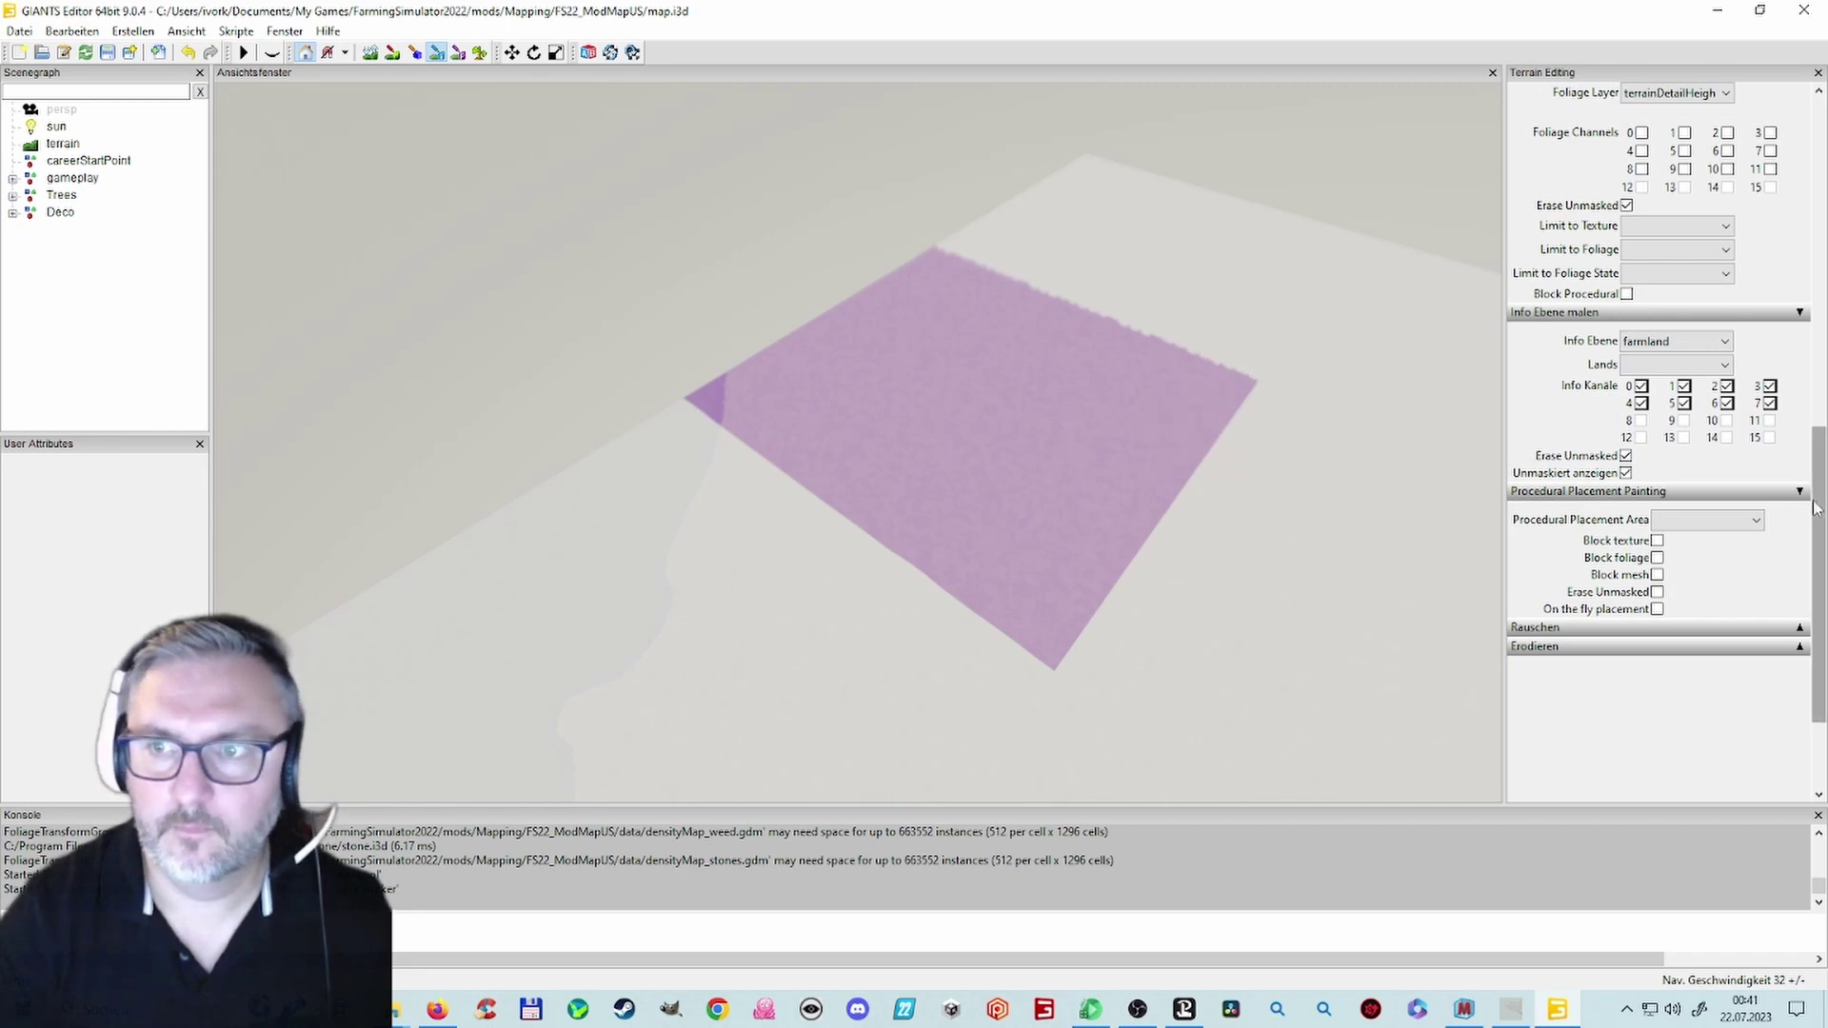
{"action": "scroll", "coordinate": [1761, 324], "scroll_direction": "up", "scroll_amount": 10}
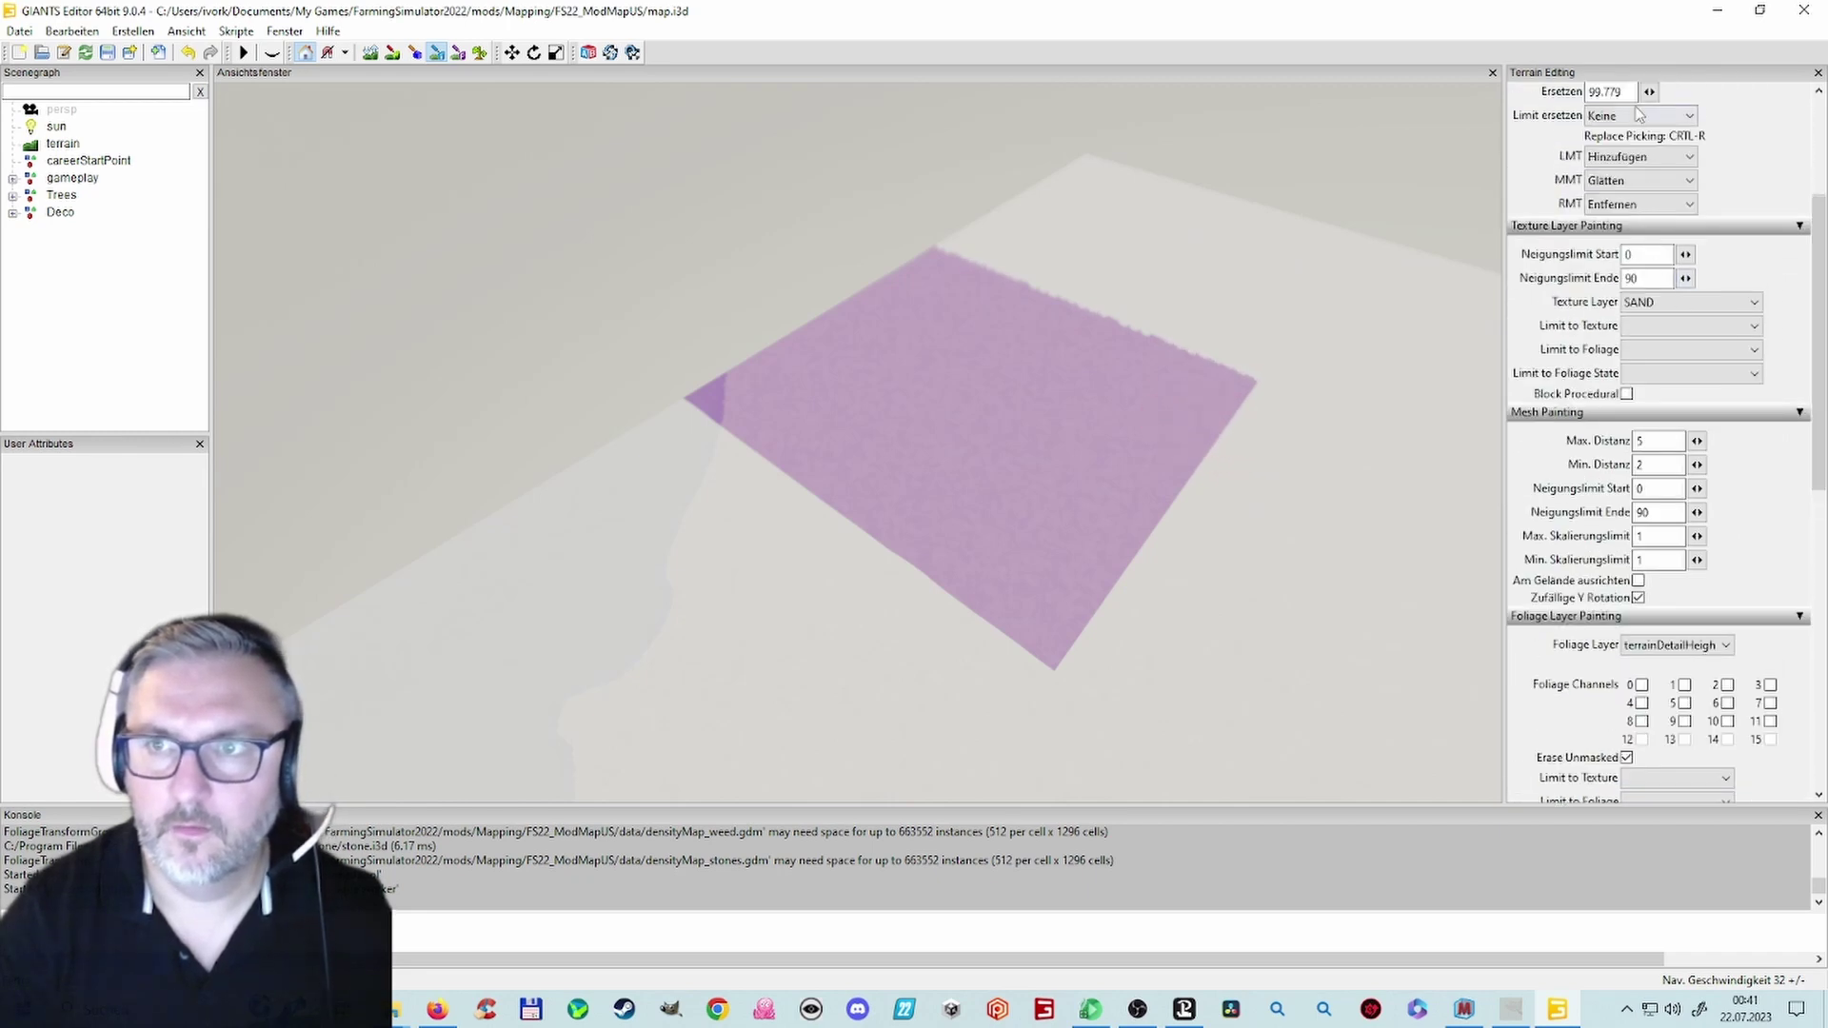
{"action": "mouse_move", "coordinate": [1822, 245]}
{"action": "left_mouse_down"}
{"action": "mouse_move", "coordinate": [1824, 190]}
{"action": "mouse_move", "coordinate": [1743, 135]}
{"action": "left_mouse_up"}
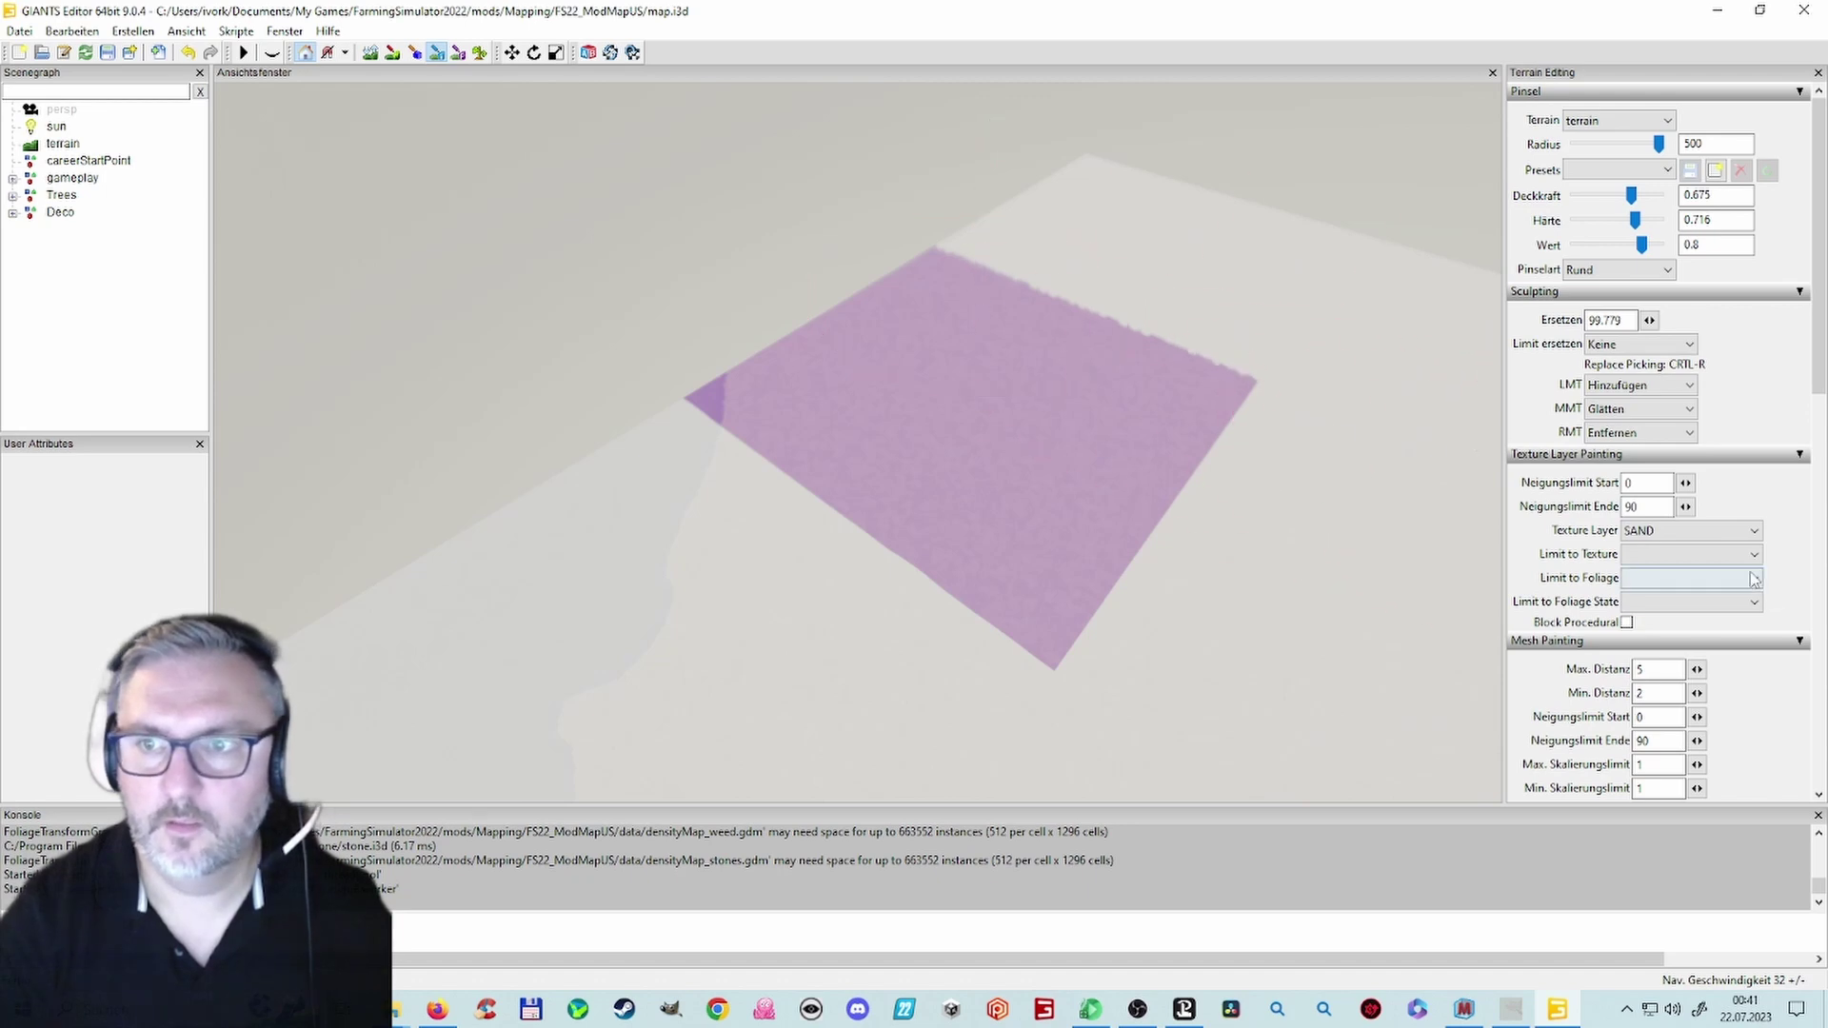
Step: Switch the info layer from farmland to fieldDimensions
{"action": "left_click_drag", "start_coordinate": [1820, 307], "coordinate": [1818, 486]}
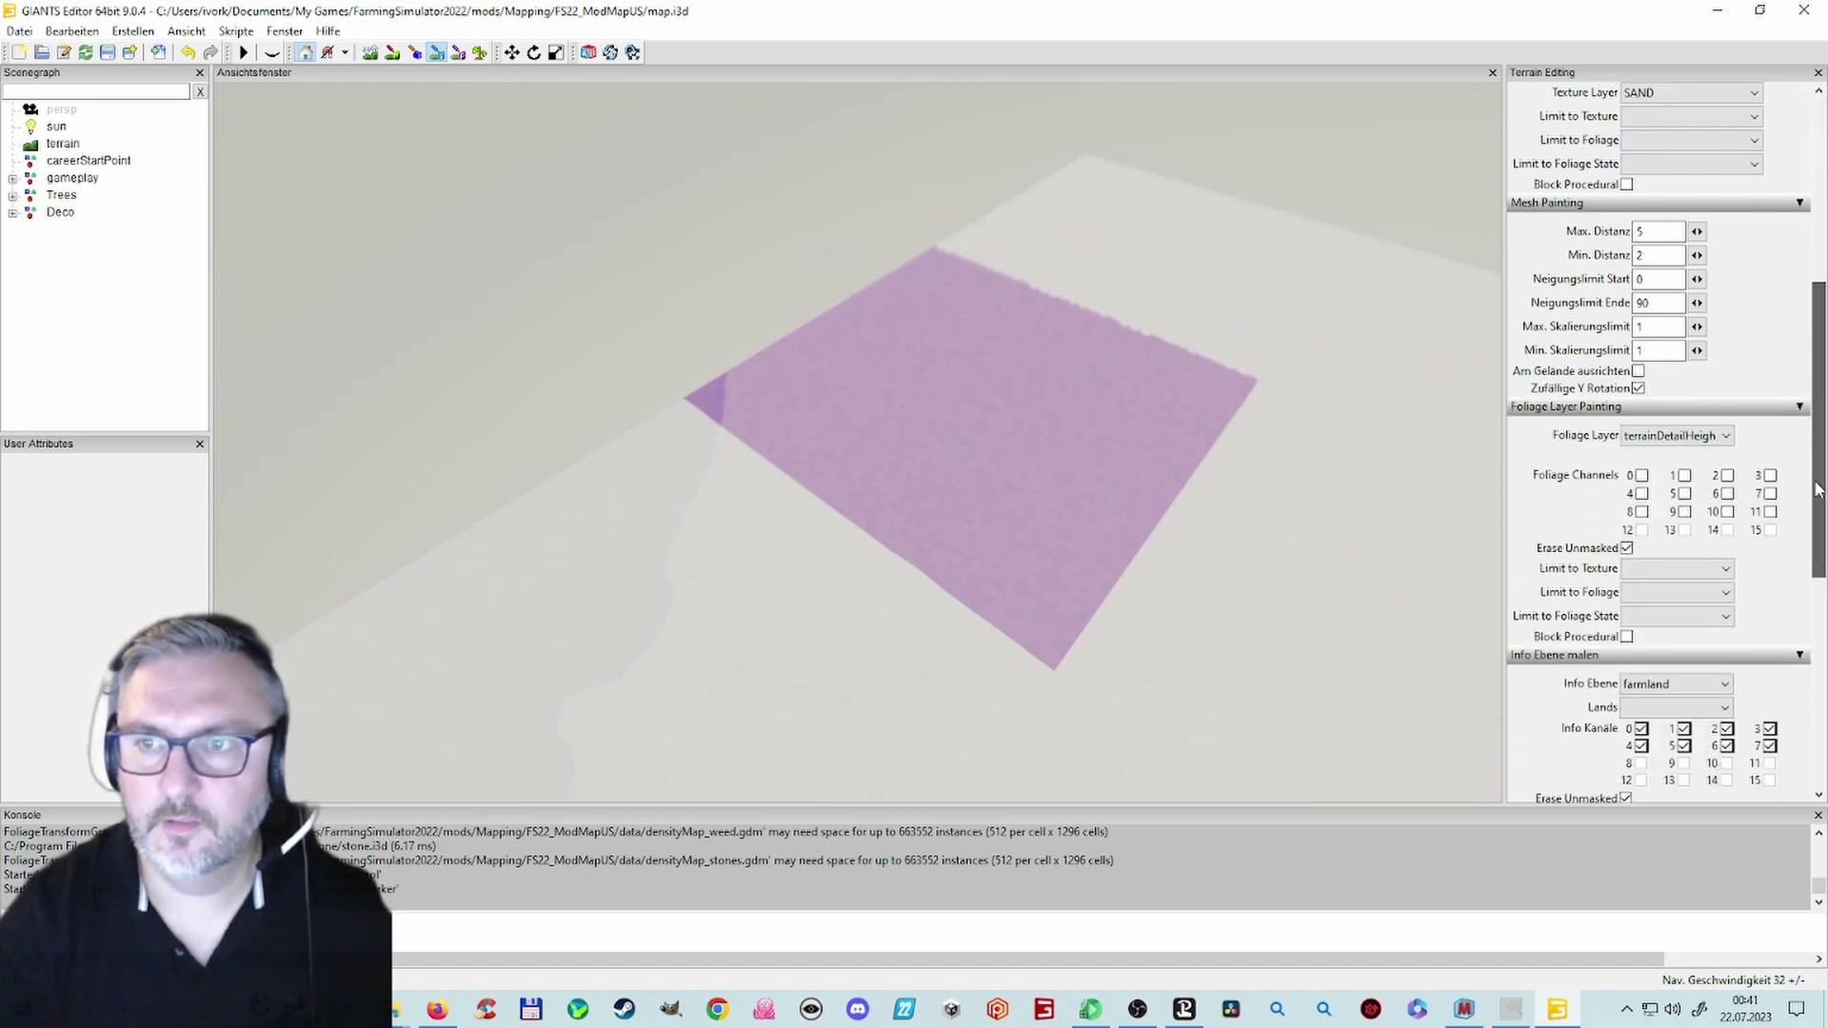
{"action": "left_click", "coordinate": [1723, 684]}
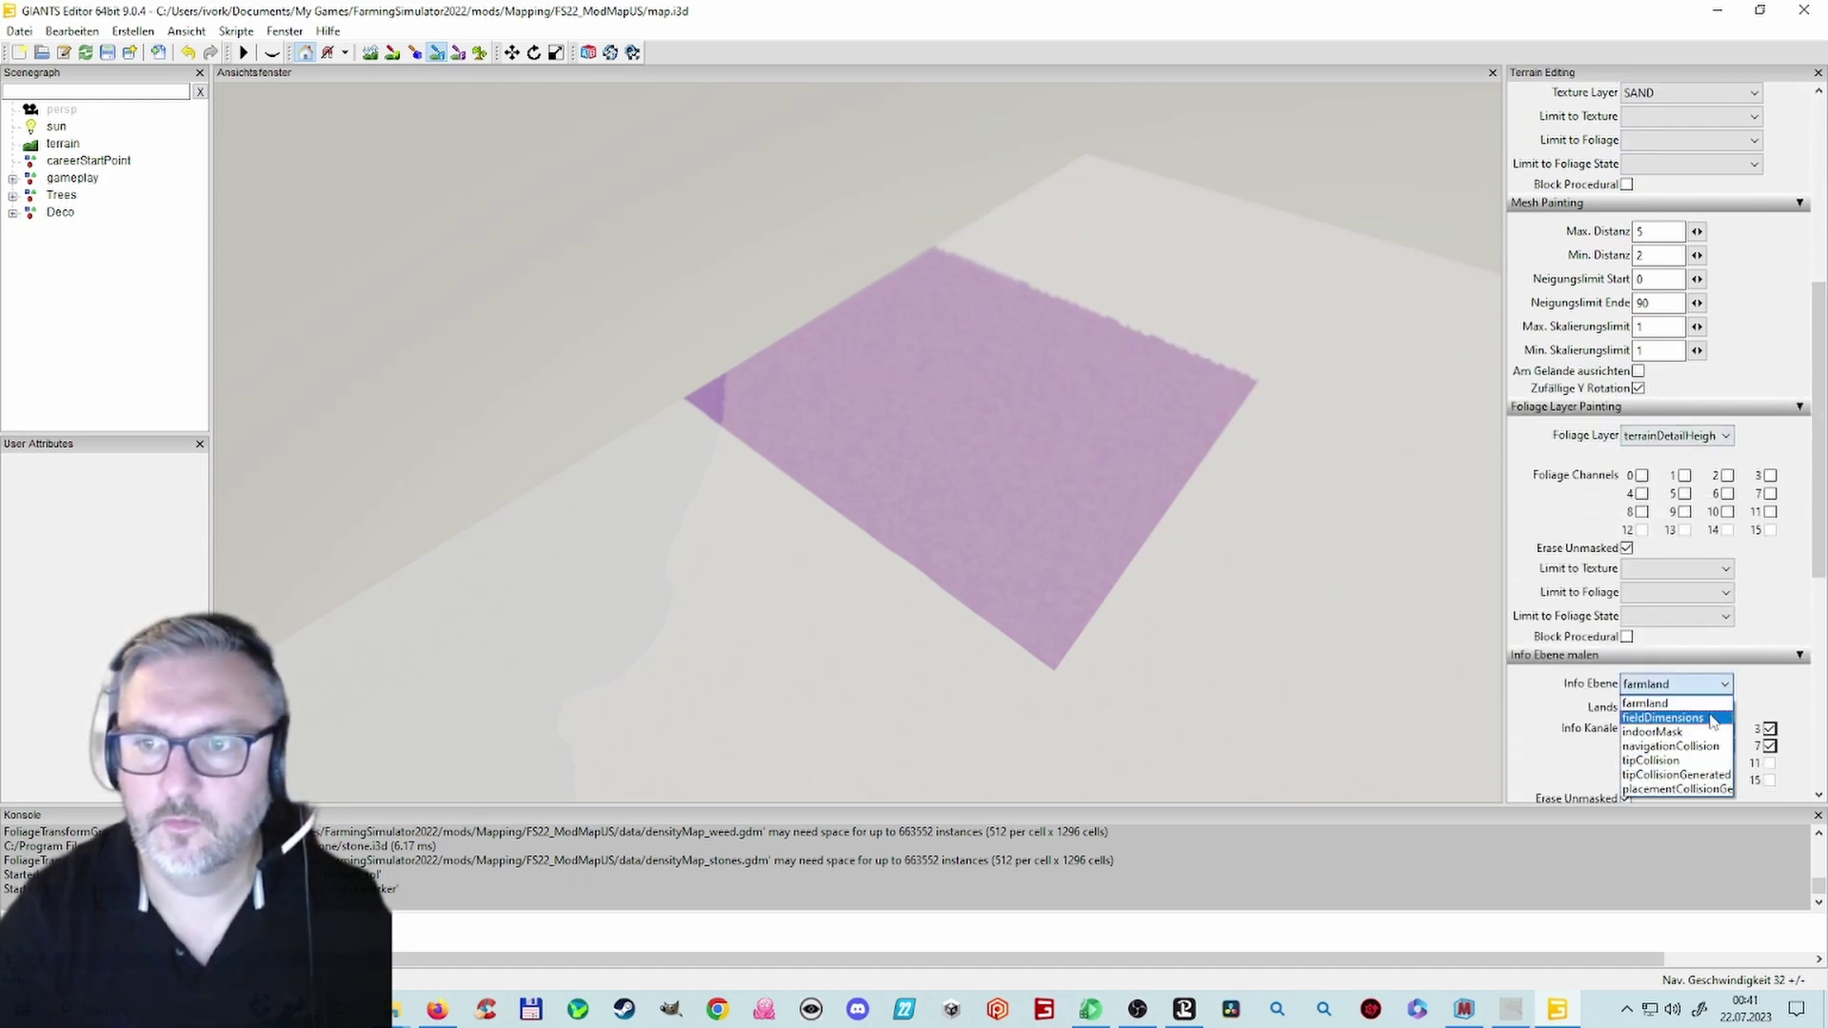
{"action": "left_click", "coordinate": [1700, 720]}
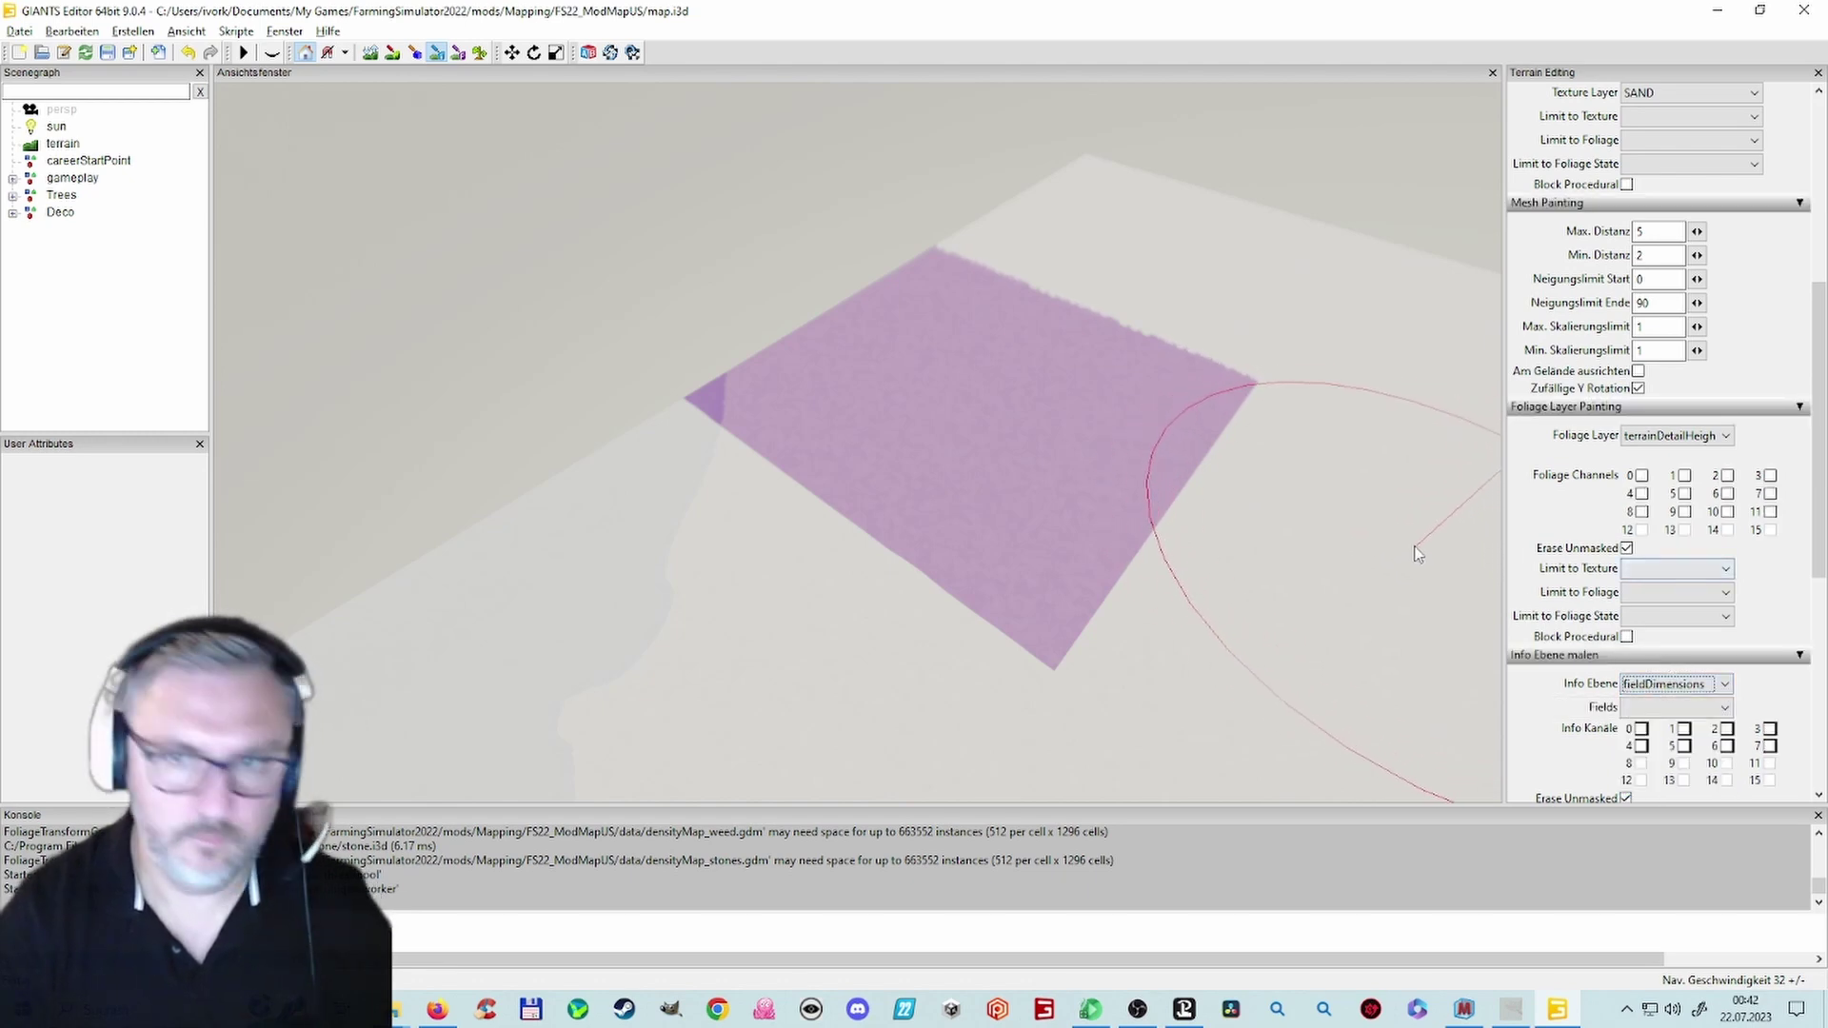
Step: Choose Field 1 for the fieldDimensions layer and erase the coloured field shapes from the map
{"action": "scroll", "coordinate": [1414, 548], "scroll_direction": "down", "scroll_amount": 4}
{"action": "middle_click_drag", "start_coordinate": [1415, 548], "coordinate": [864, 498], "text": "alt"}
{"action": "mouse_move", "coordinate": [865, 498]}
{"action": "left_mouse_down", "text": "alt"}
{"action": "mouse_move", "coordinate": [813, 571]}
{"action": "mouse_move", "coordinate": [662, 545]}
{"action": "mouse_move", "coordinate": [674, 469]}
{"action": "left_mouse_up", "text": "alt"}
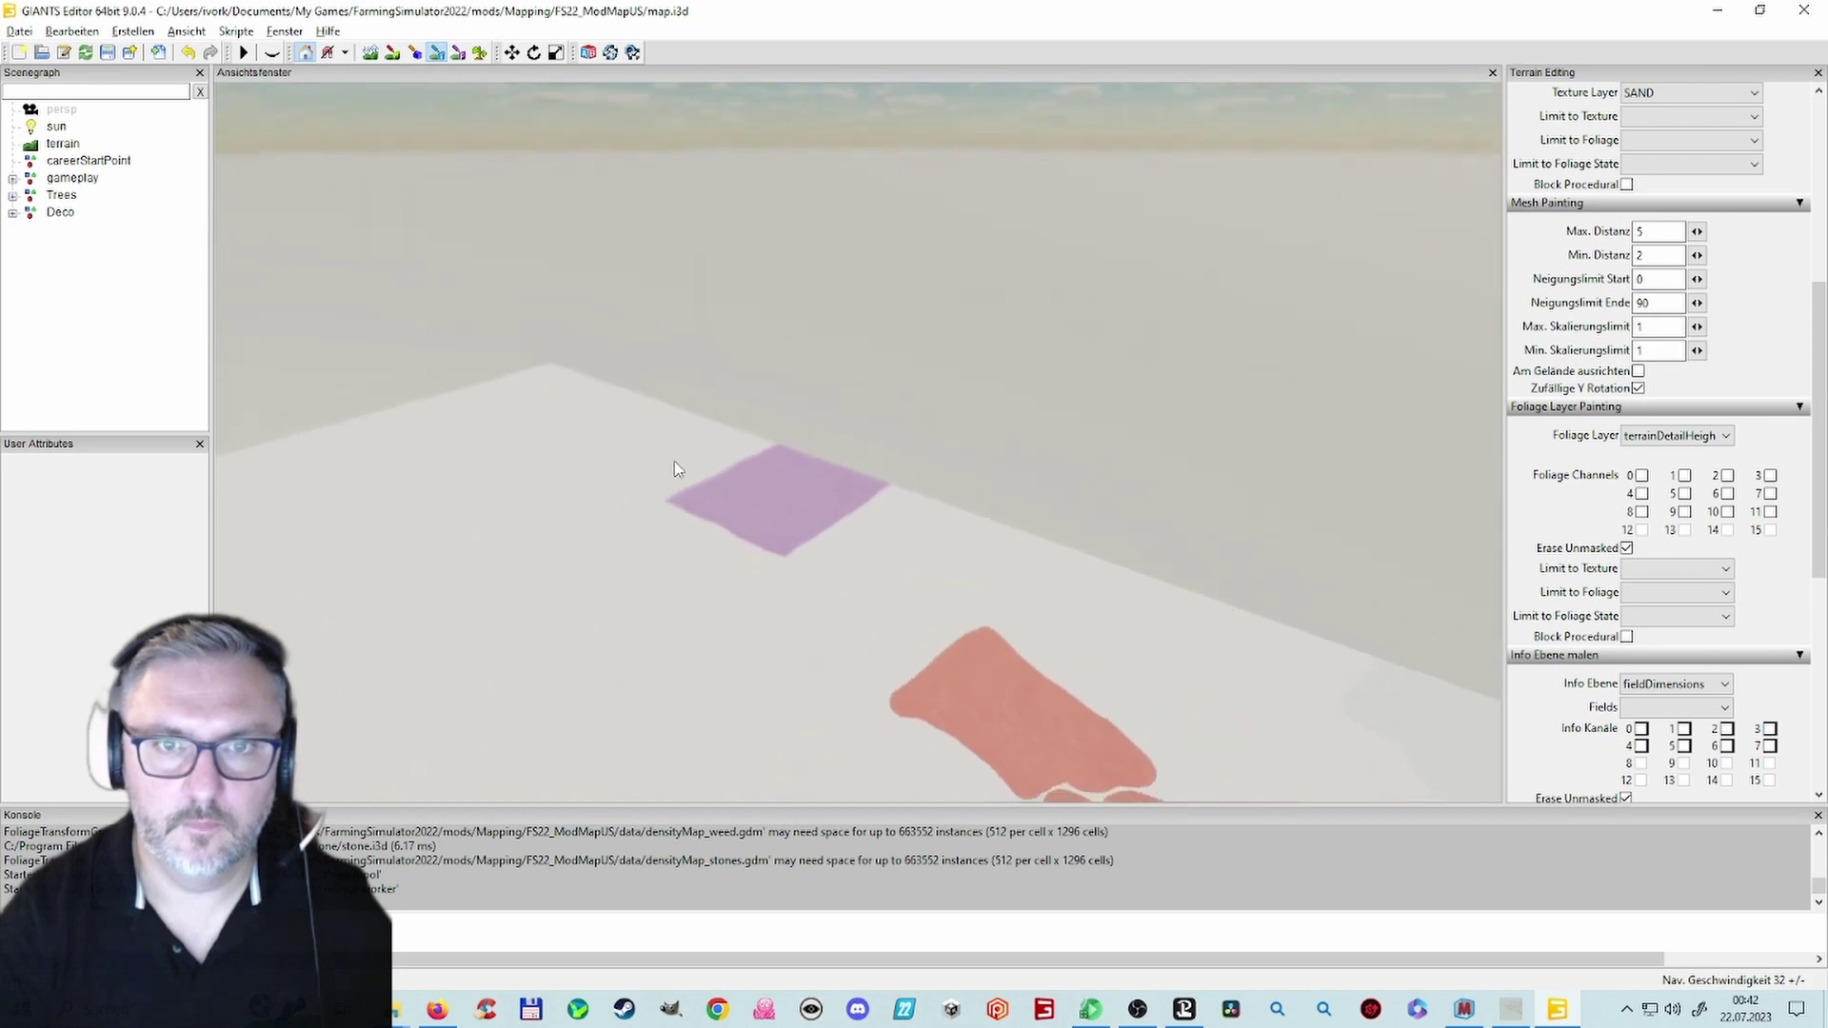
{"action": "right_click_drag", "start_coordinate": [673, 468], "coordinate": [673, 481]}
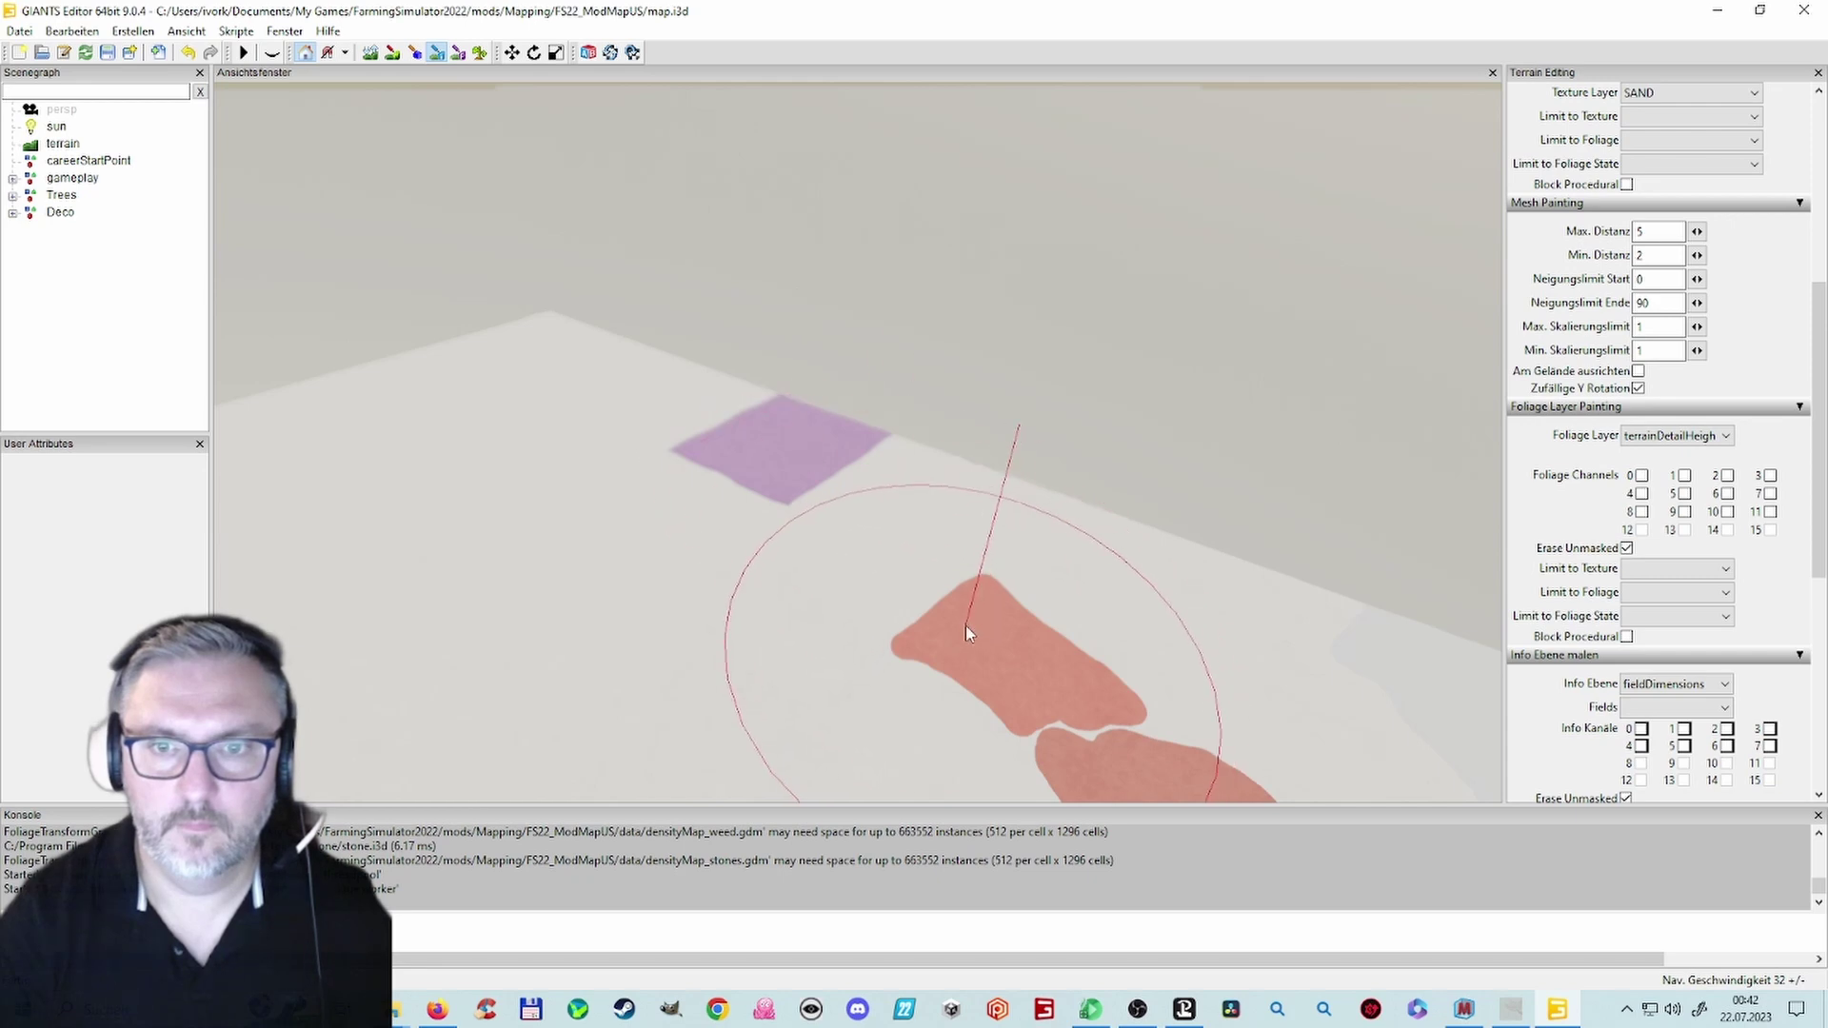
{"action": "scroll", "coordinate": [1437, 659], "scroll_direction": "down", "scroll_amount": 5}
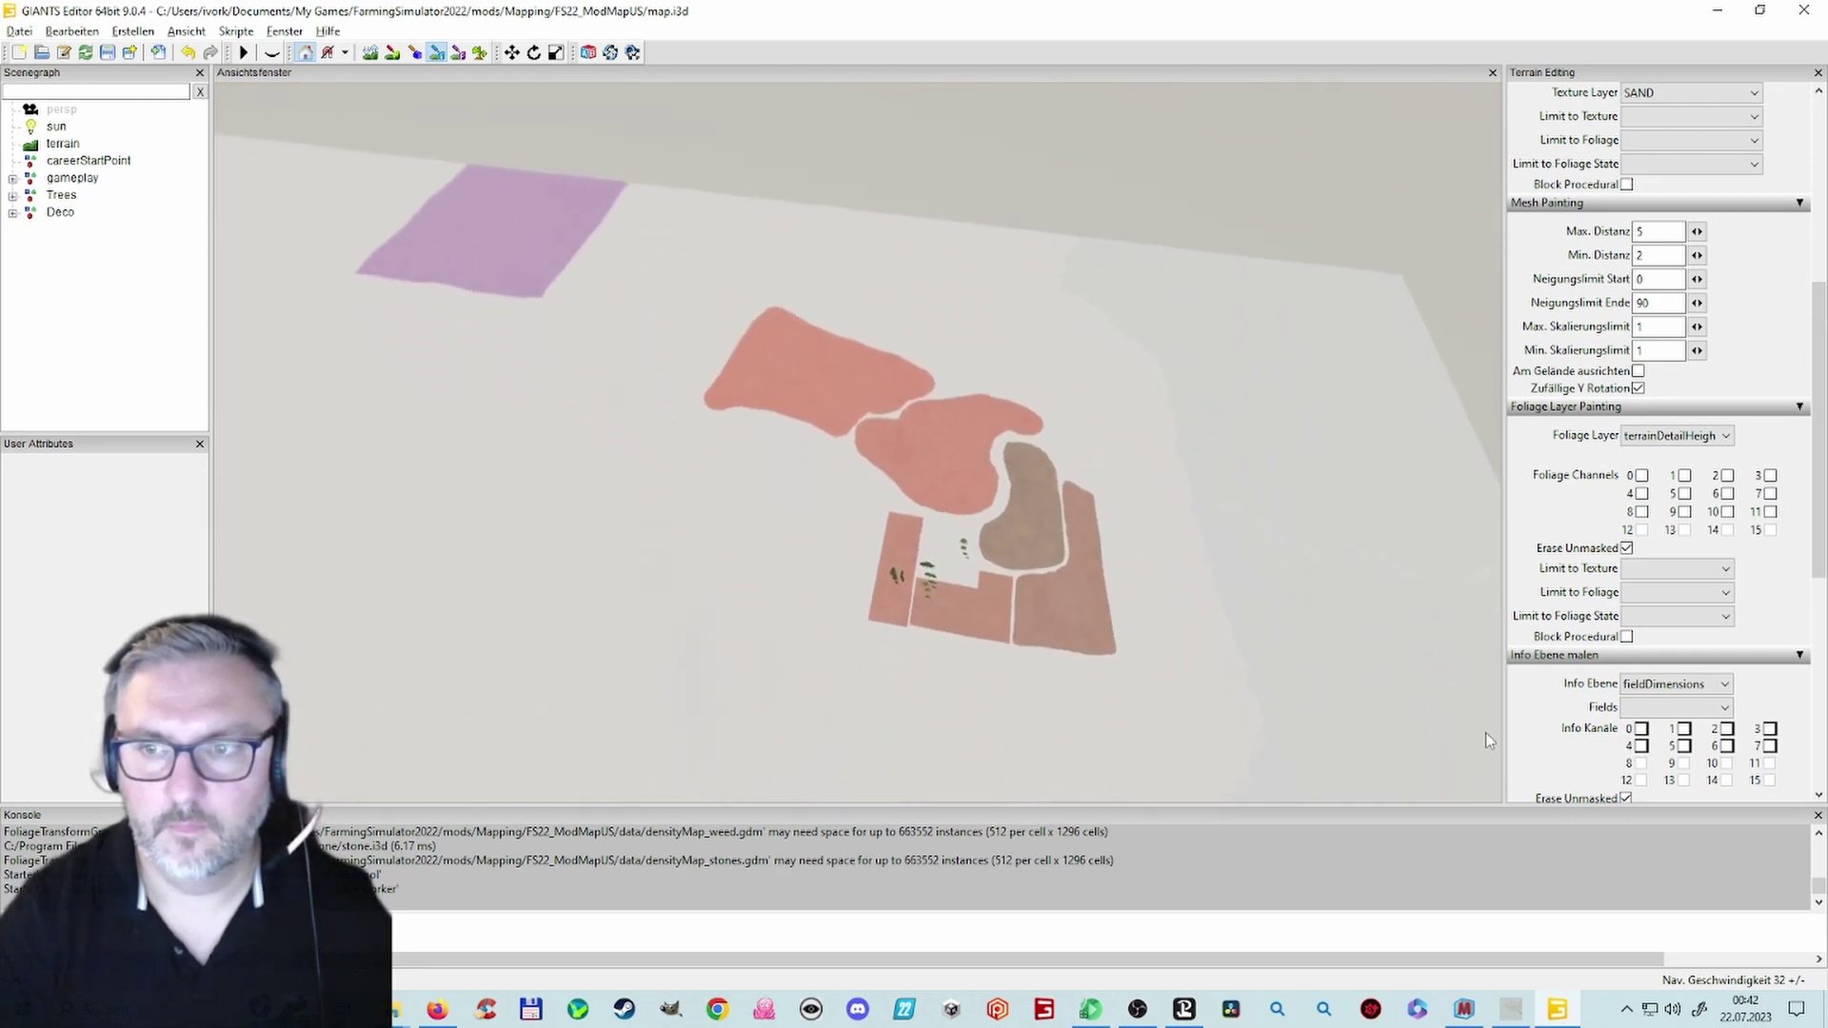
{"action": "left_click", "coordinate": [1671, 708]}
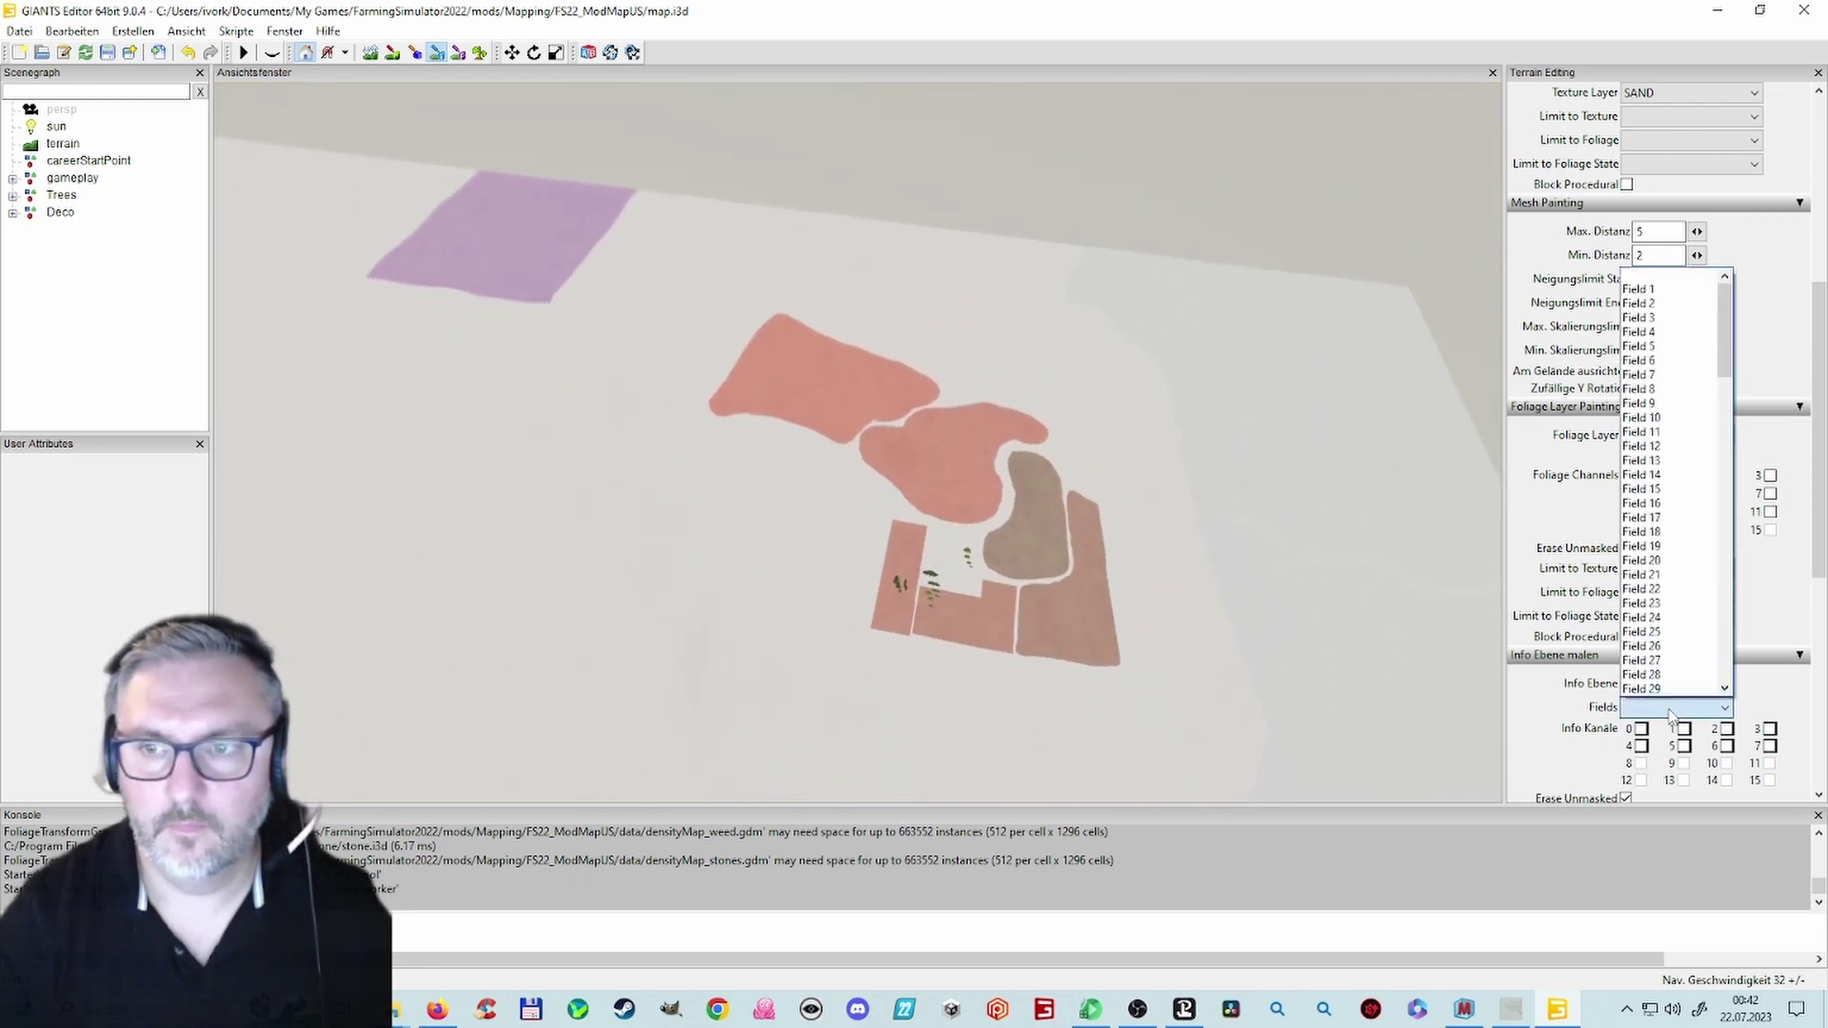
{"action": "left_click", "coordinate": [1649, 289]}
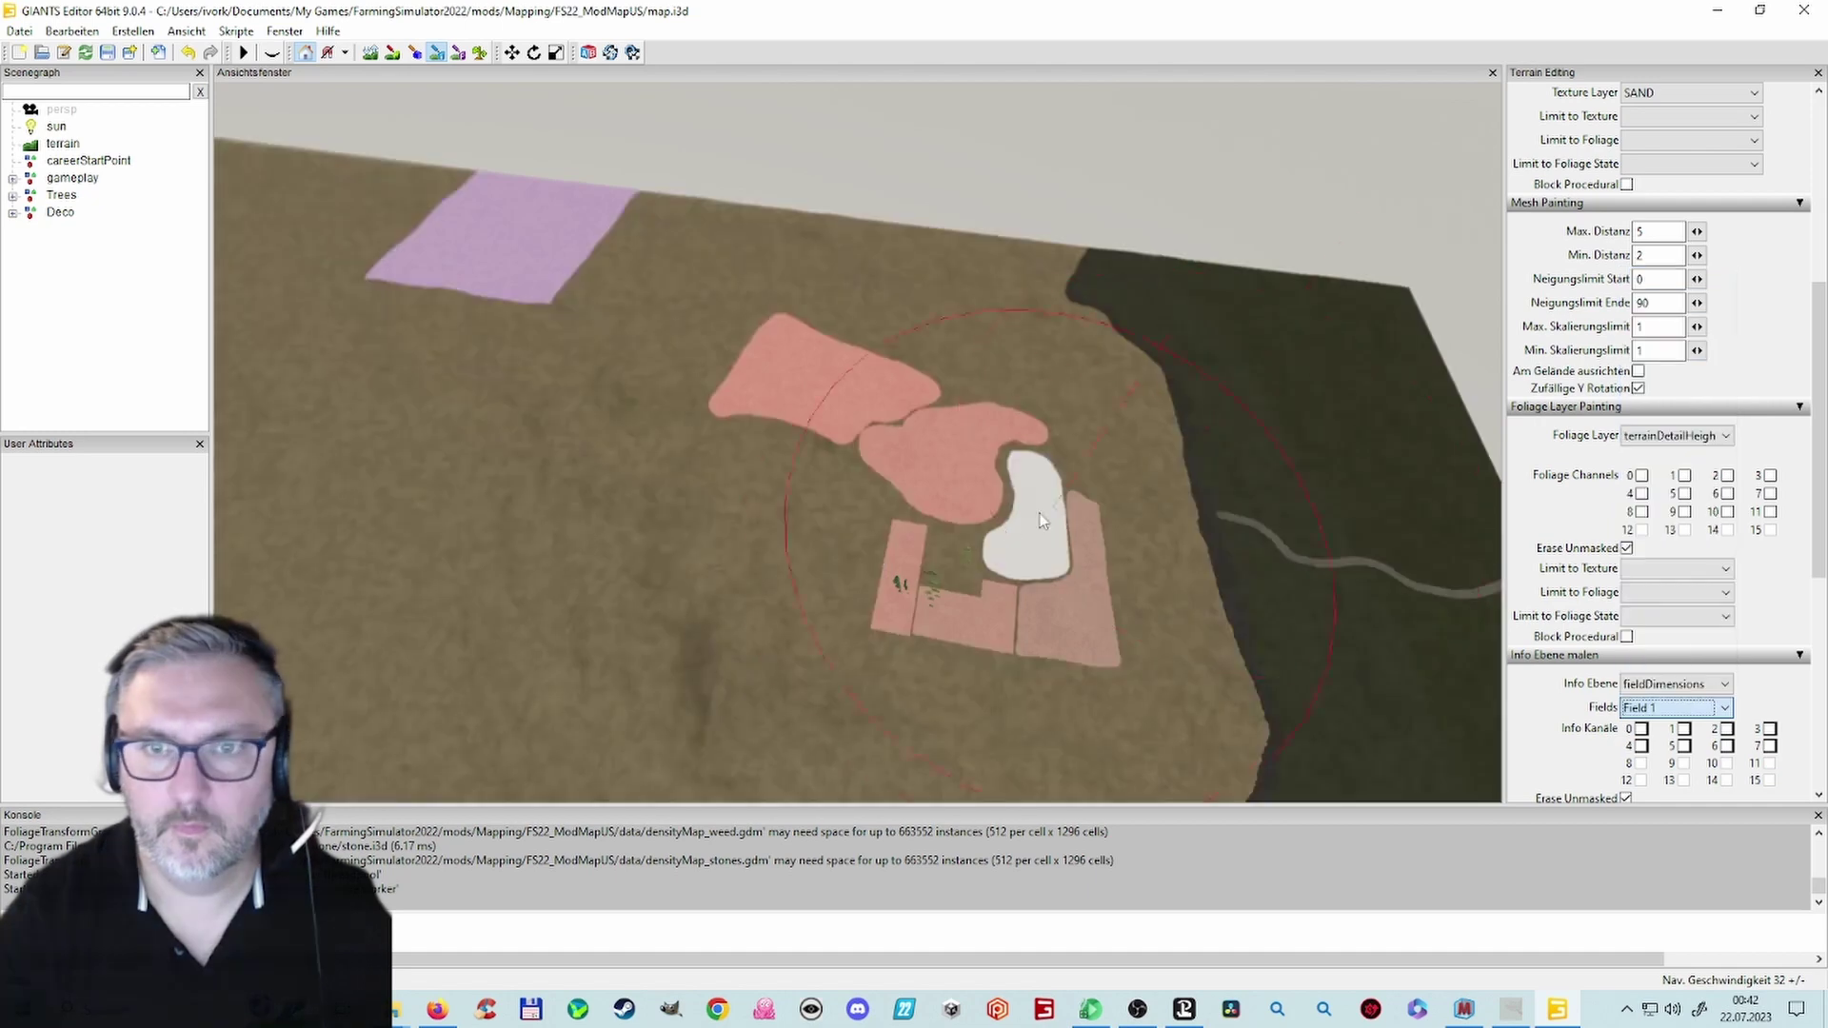
{"action": "right_click", "coordinate": [888, 484]}
{"action": "right_click", "coordinate": [860, 431]}
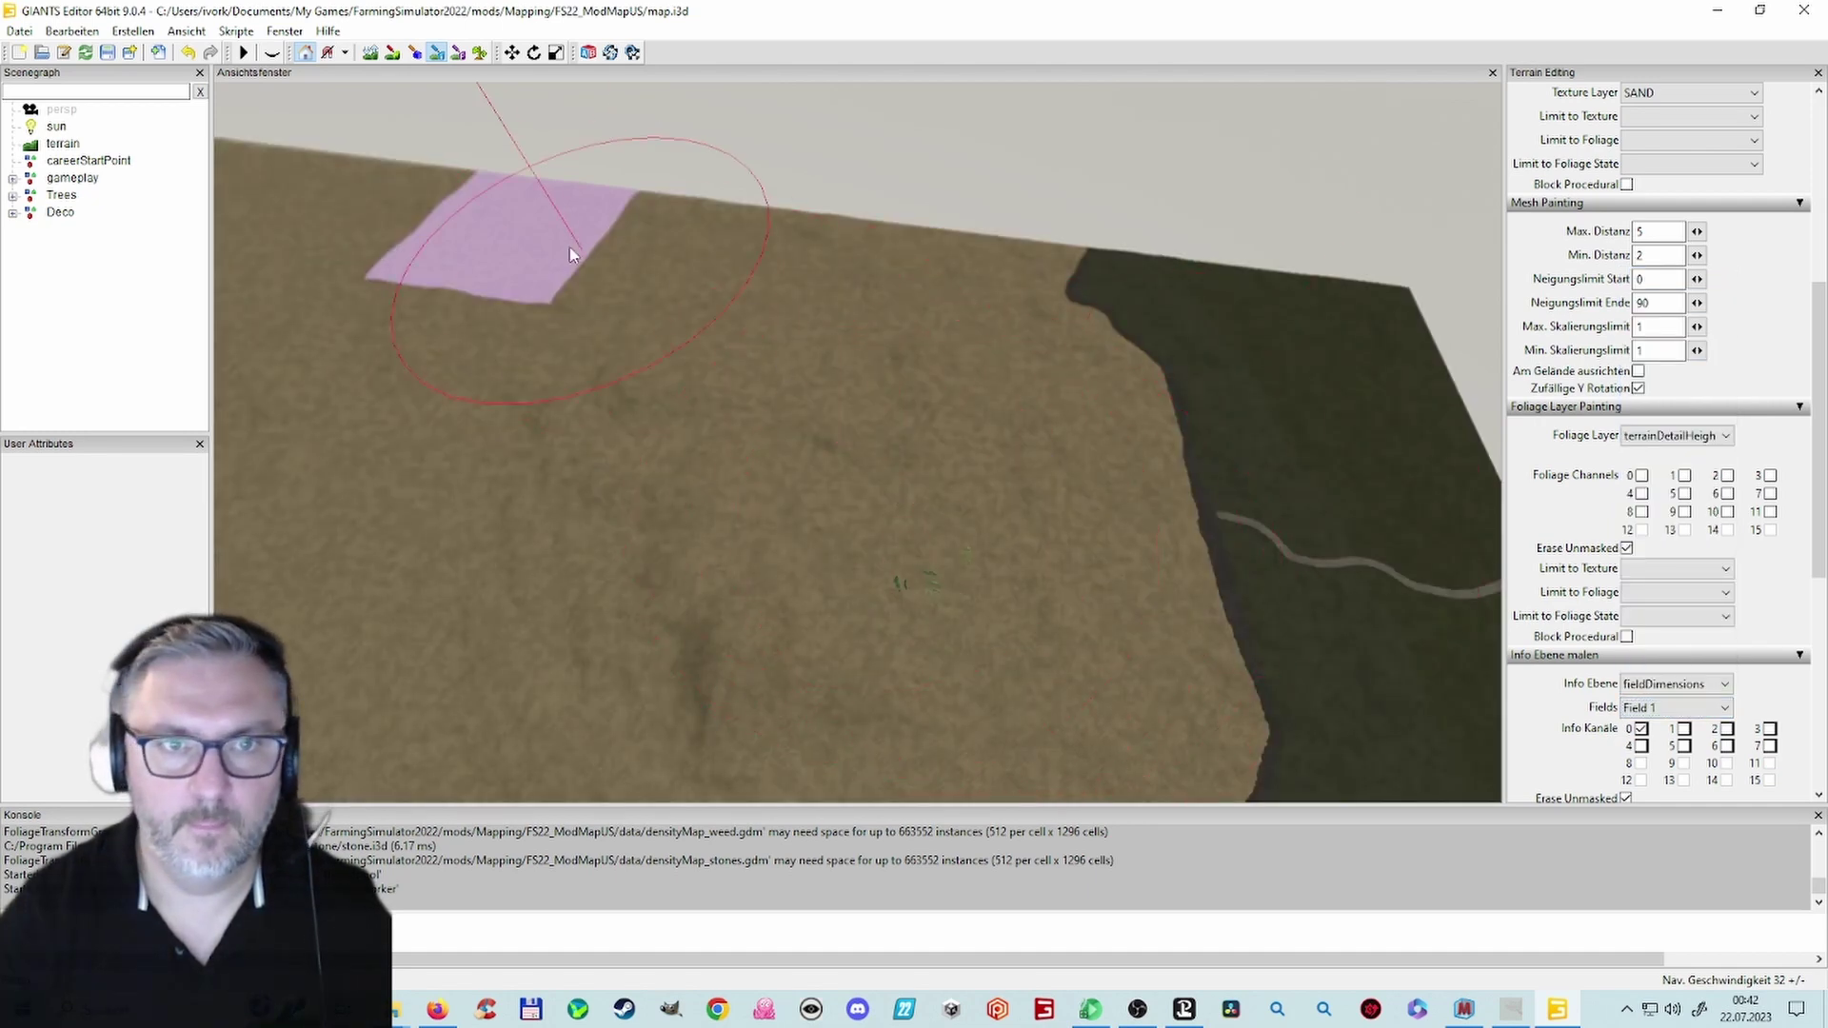
Step: Examine the purple square at the map edge with the indoorMask and navigationCollision info layers
{"action": "left_click_drag", "start_coordinate": [778, 463], "coordinate": [1371, 464], "text": "alt"}
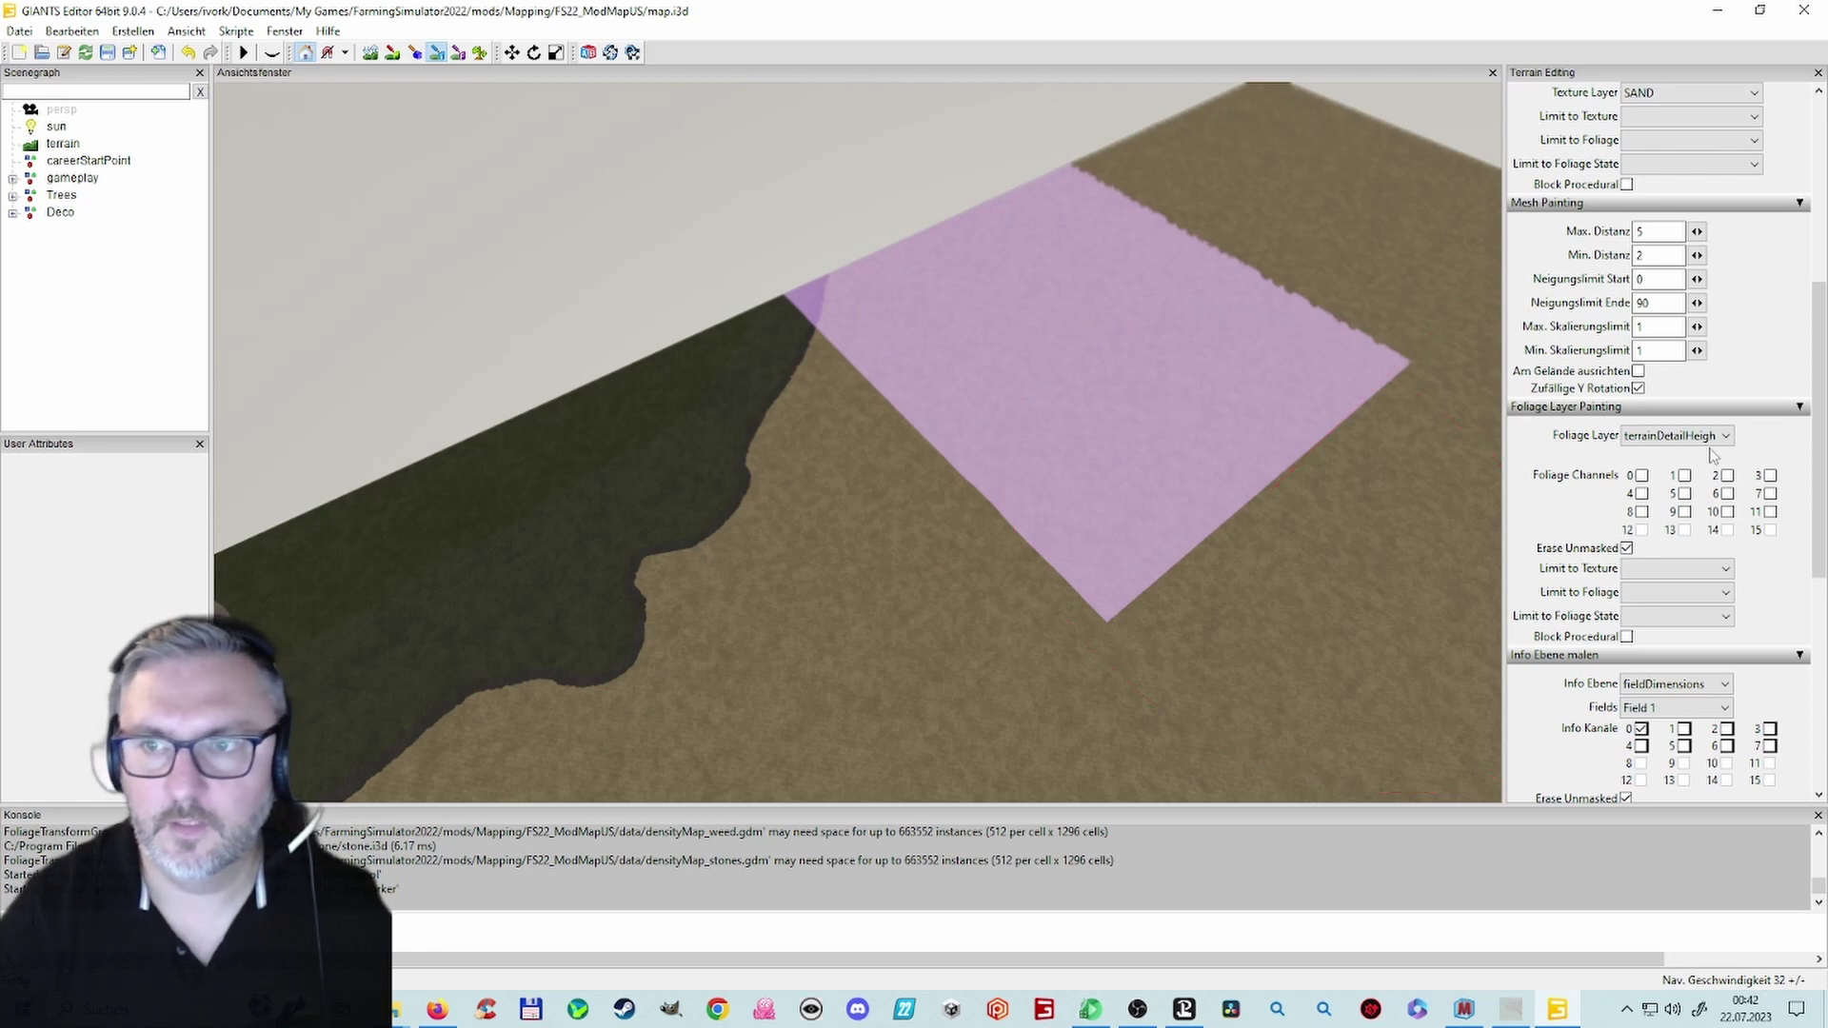
{"action": "left_click", "coordinate": [1723, 687]}
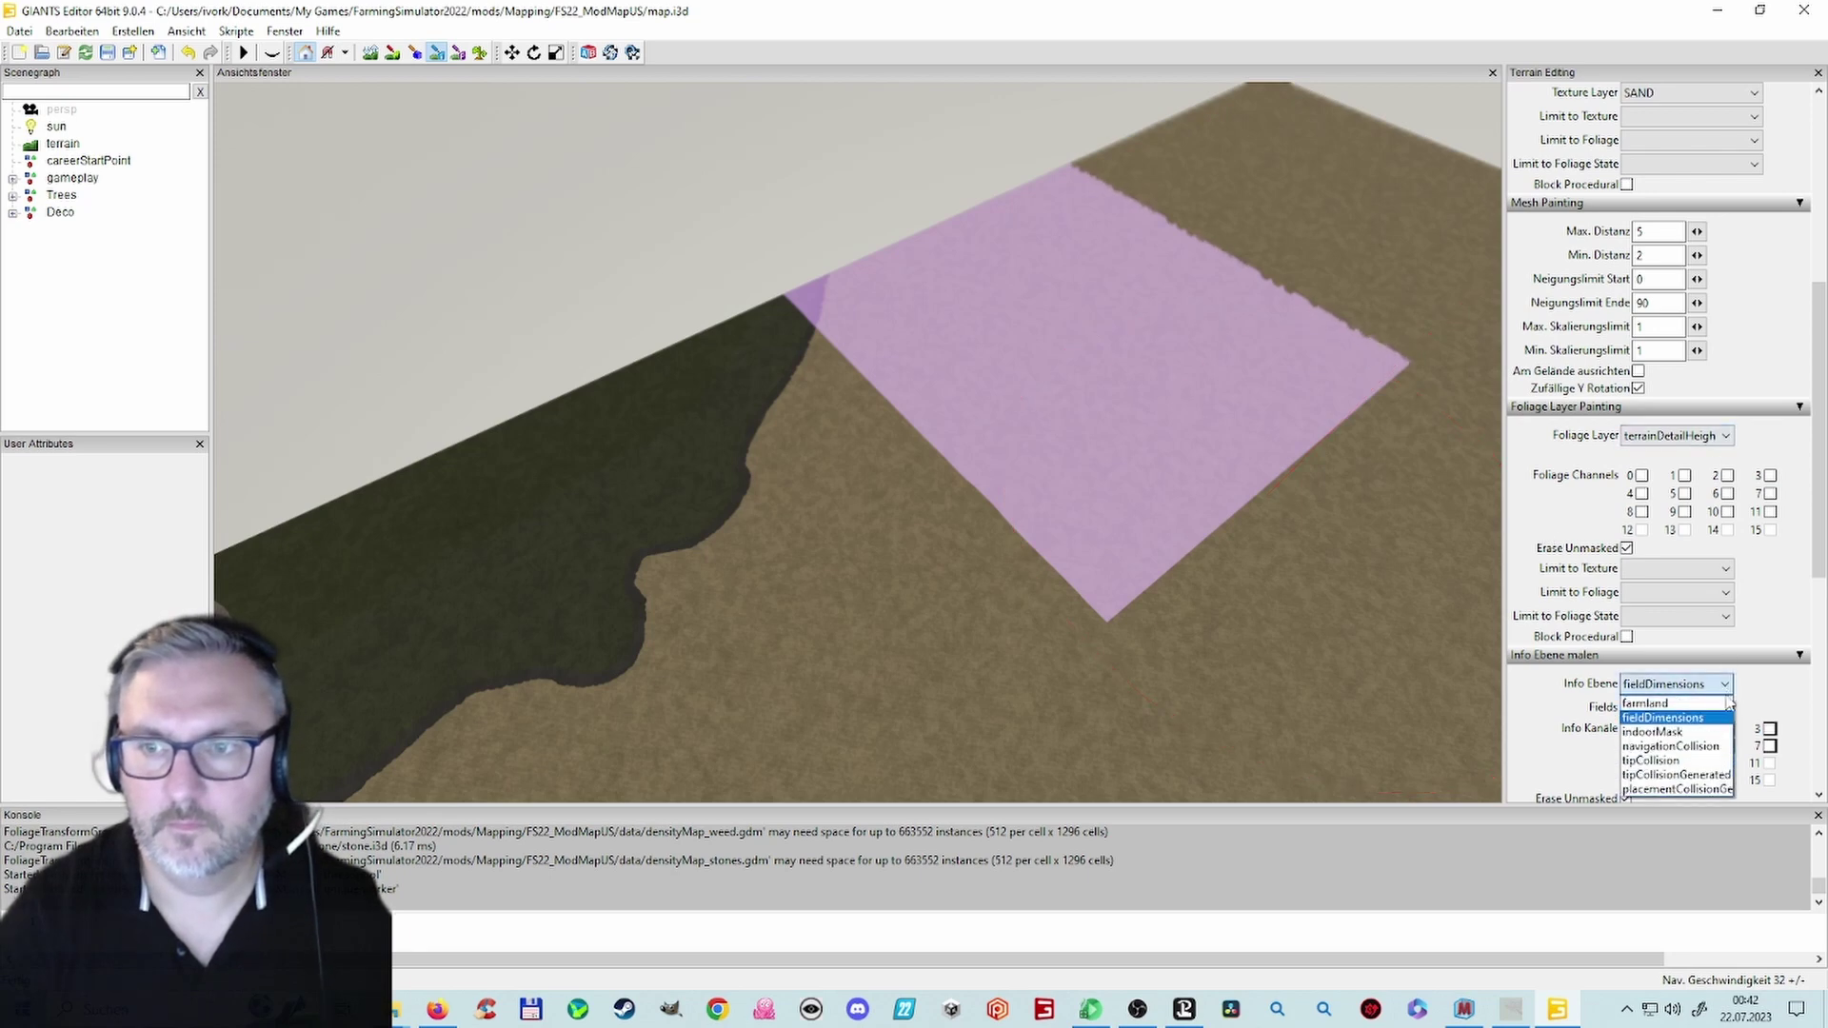
{"action": "left_click", "coordinate": [1711, 733]}
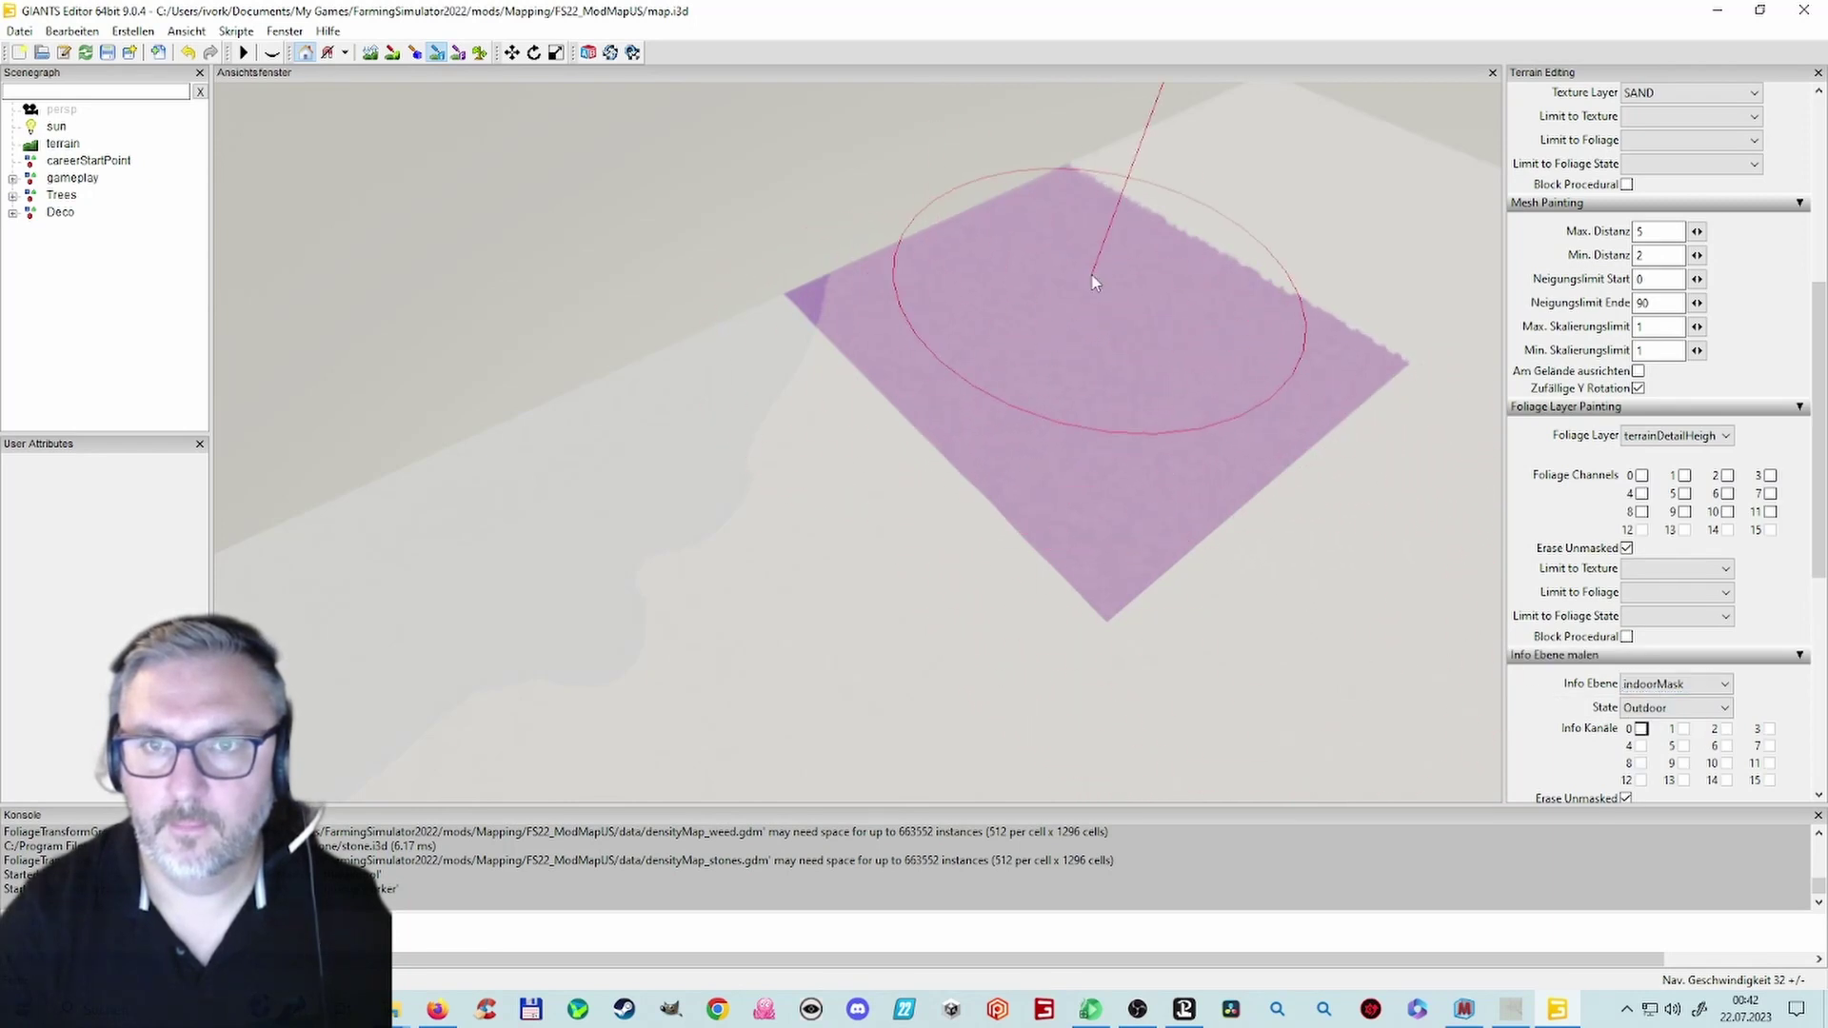
{"action": "left_click_drag", "start_coordinate": [1185, 558], "coordinate": [524, 455], "text": "alt"}
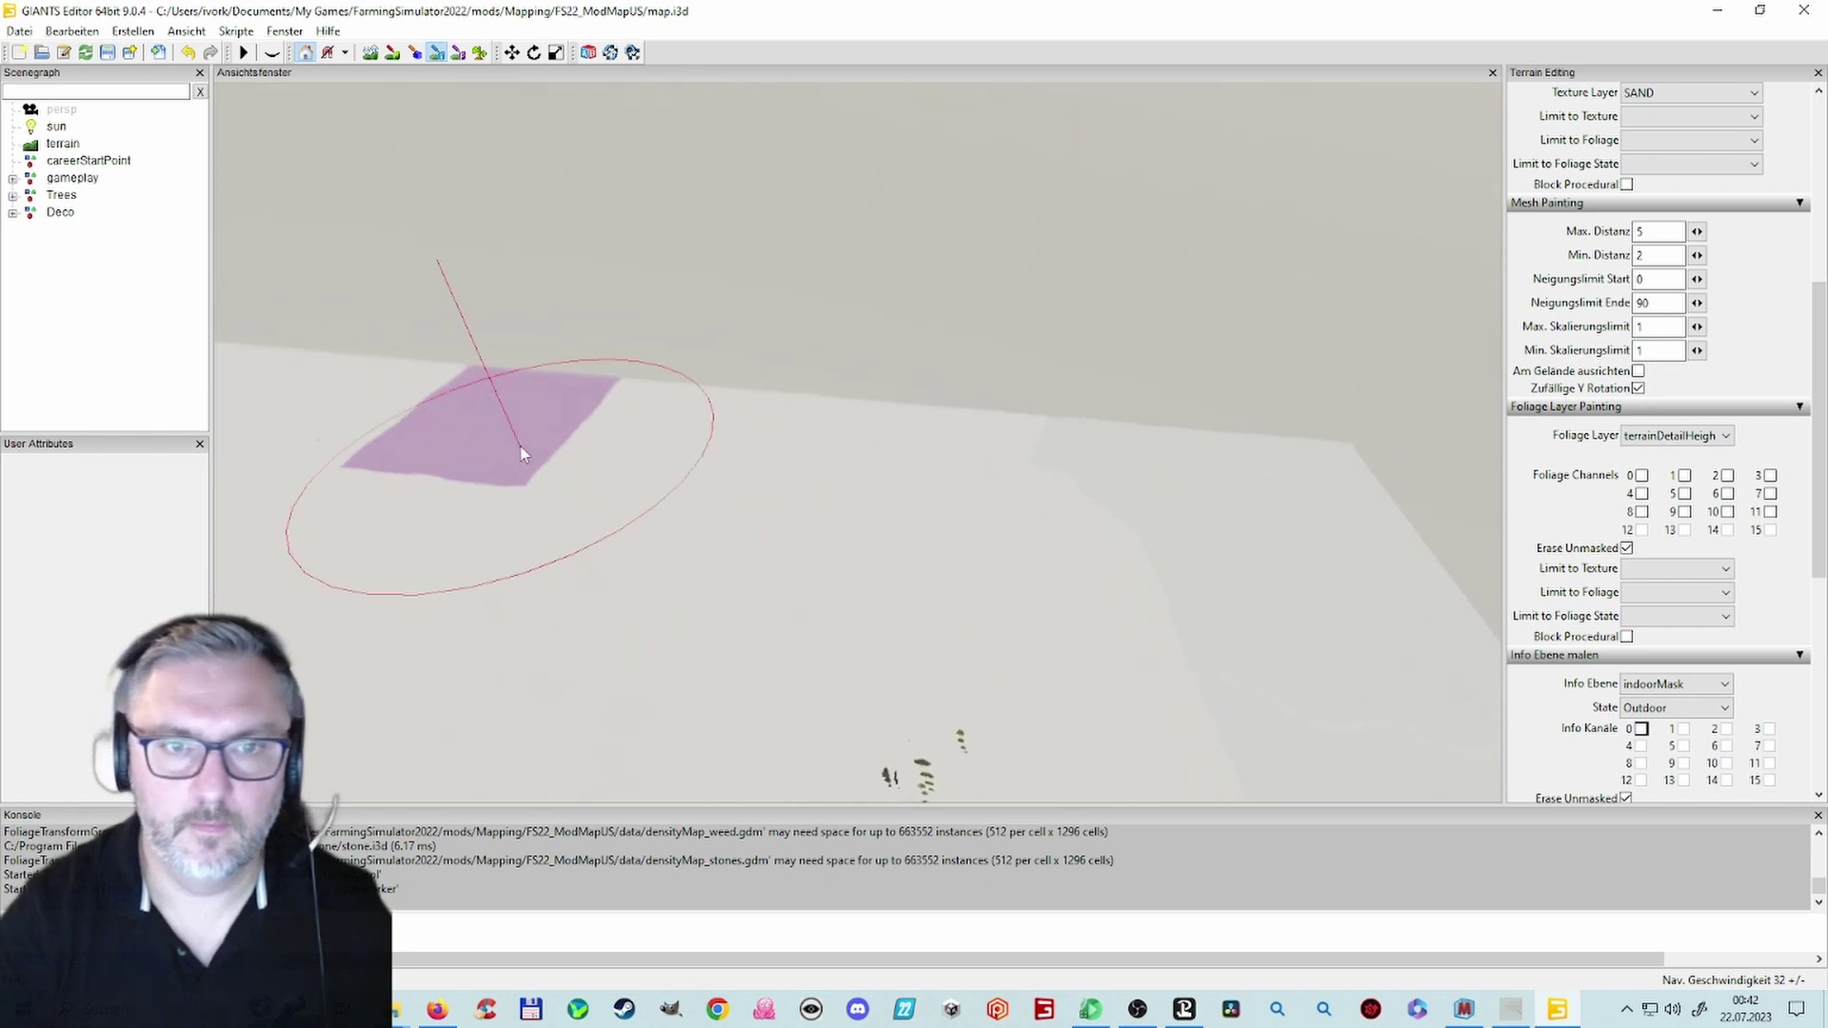
{"action": "left_click", "coordinate": [1675, 683]}
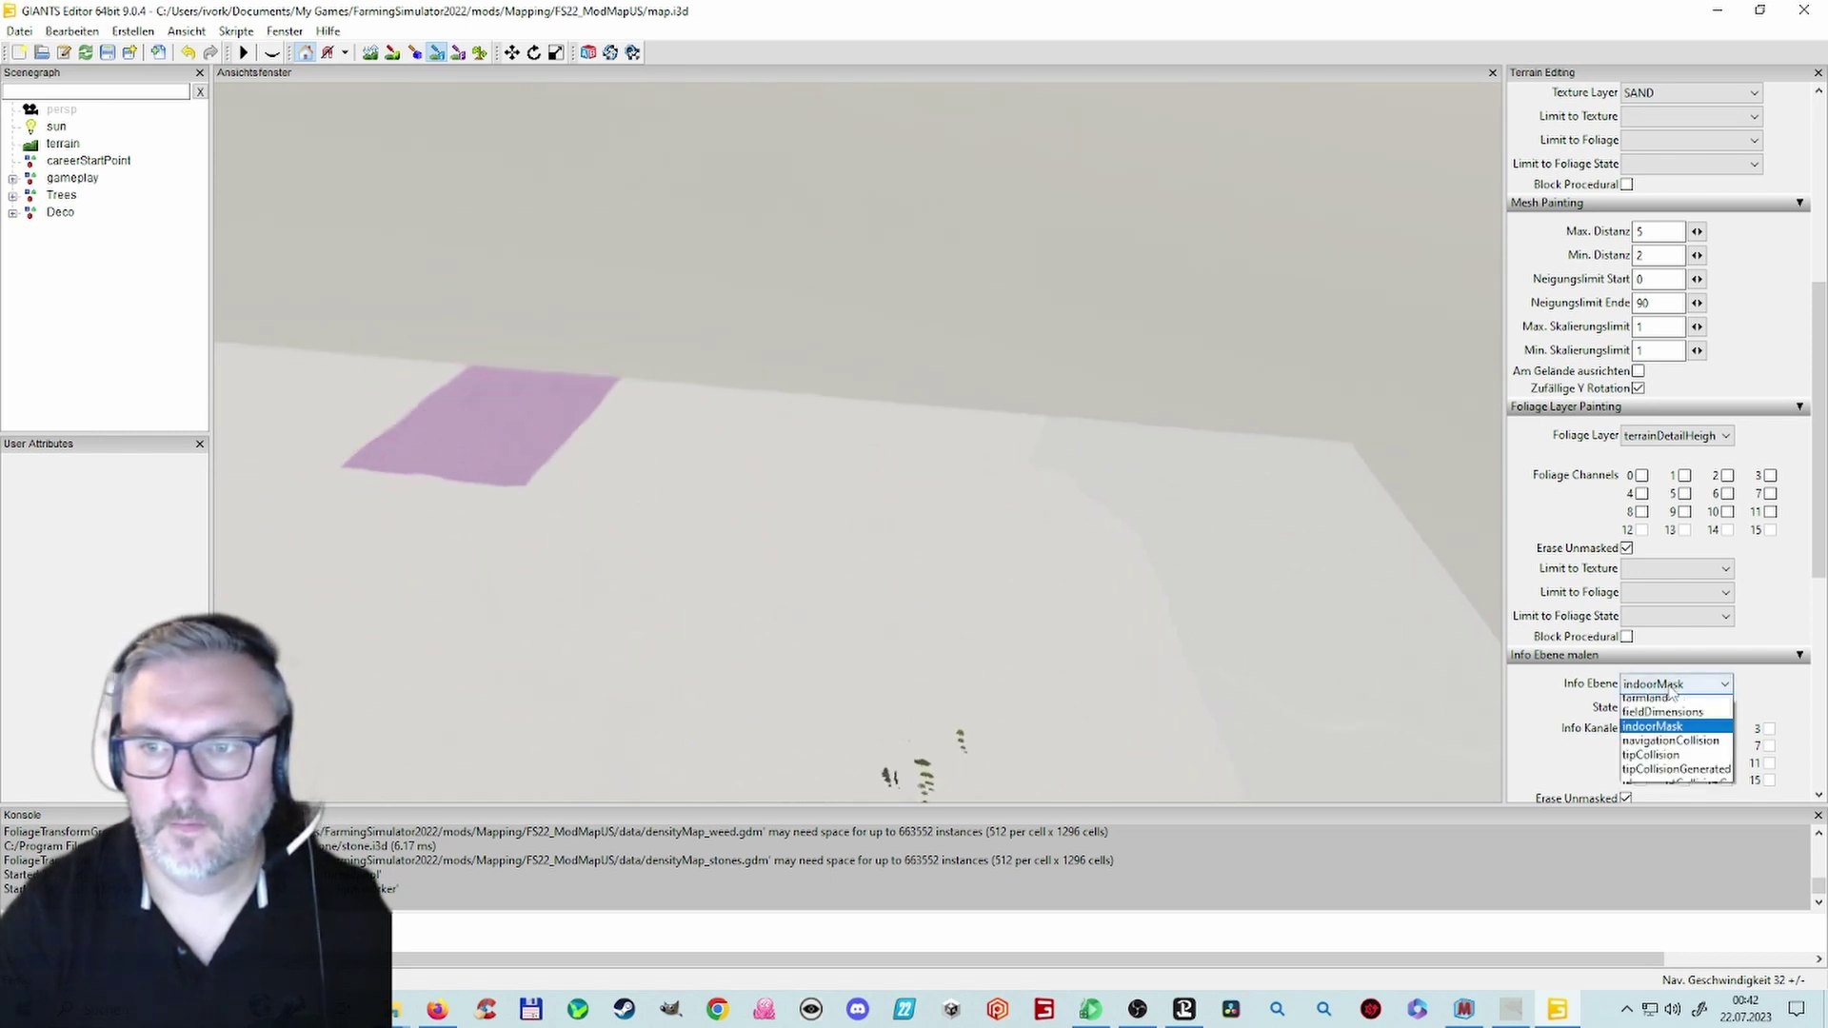
{"action": "left_click", "coordinate": [1671, 748]}
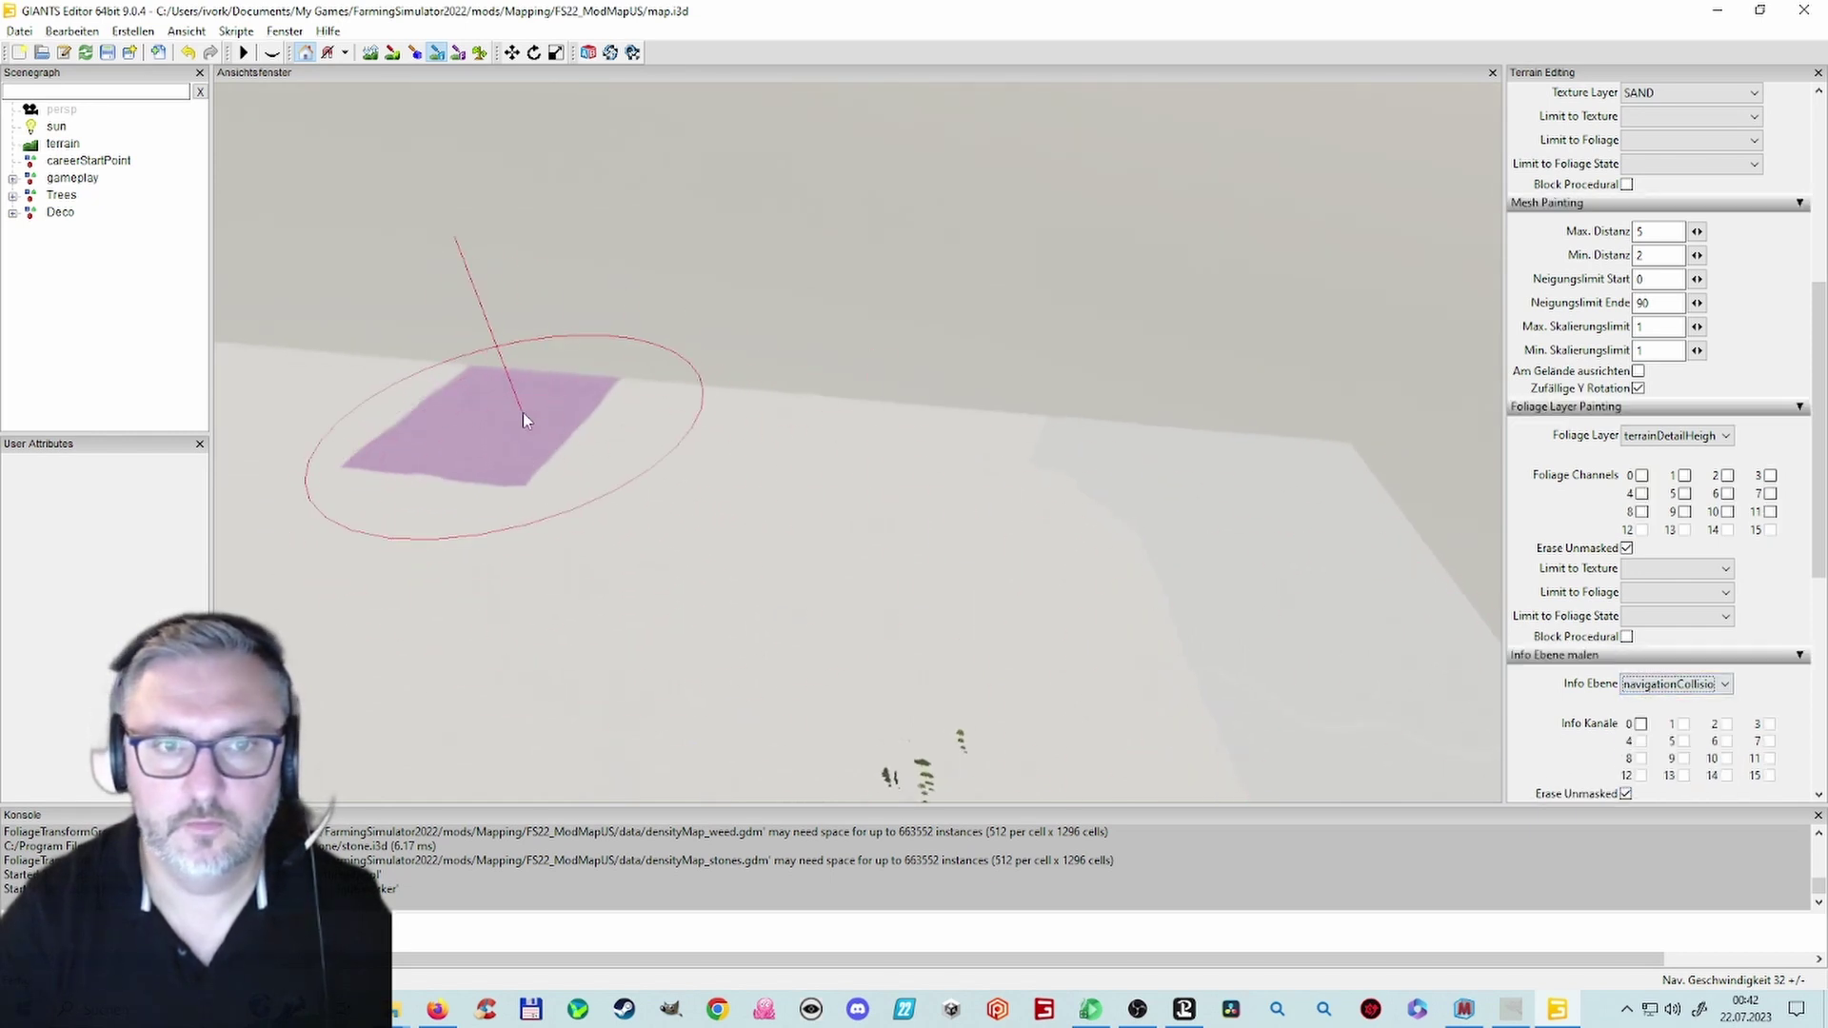
{"action": "left_click_drag", "start_coordinate": [1038, 664], "coordinate": [1465, 747], "text": "alt"}
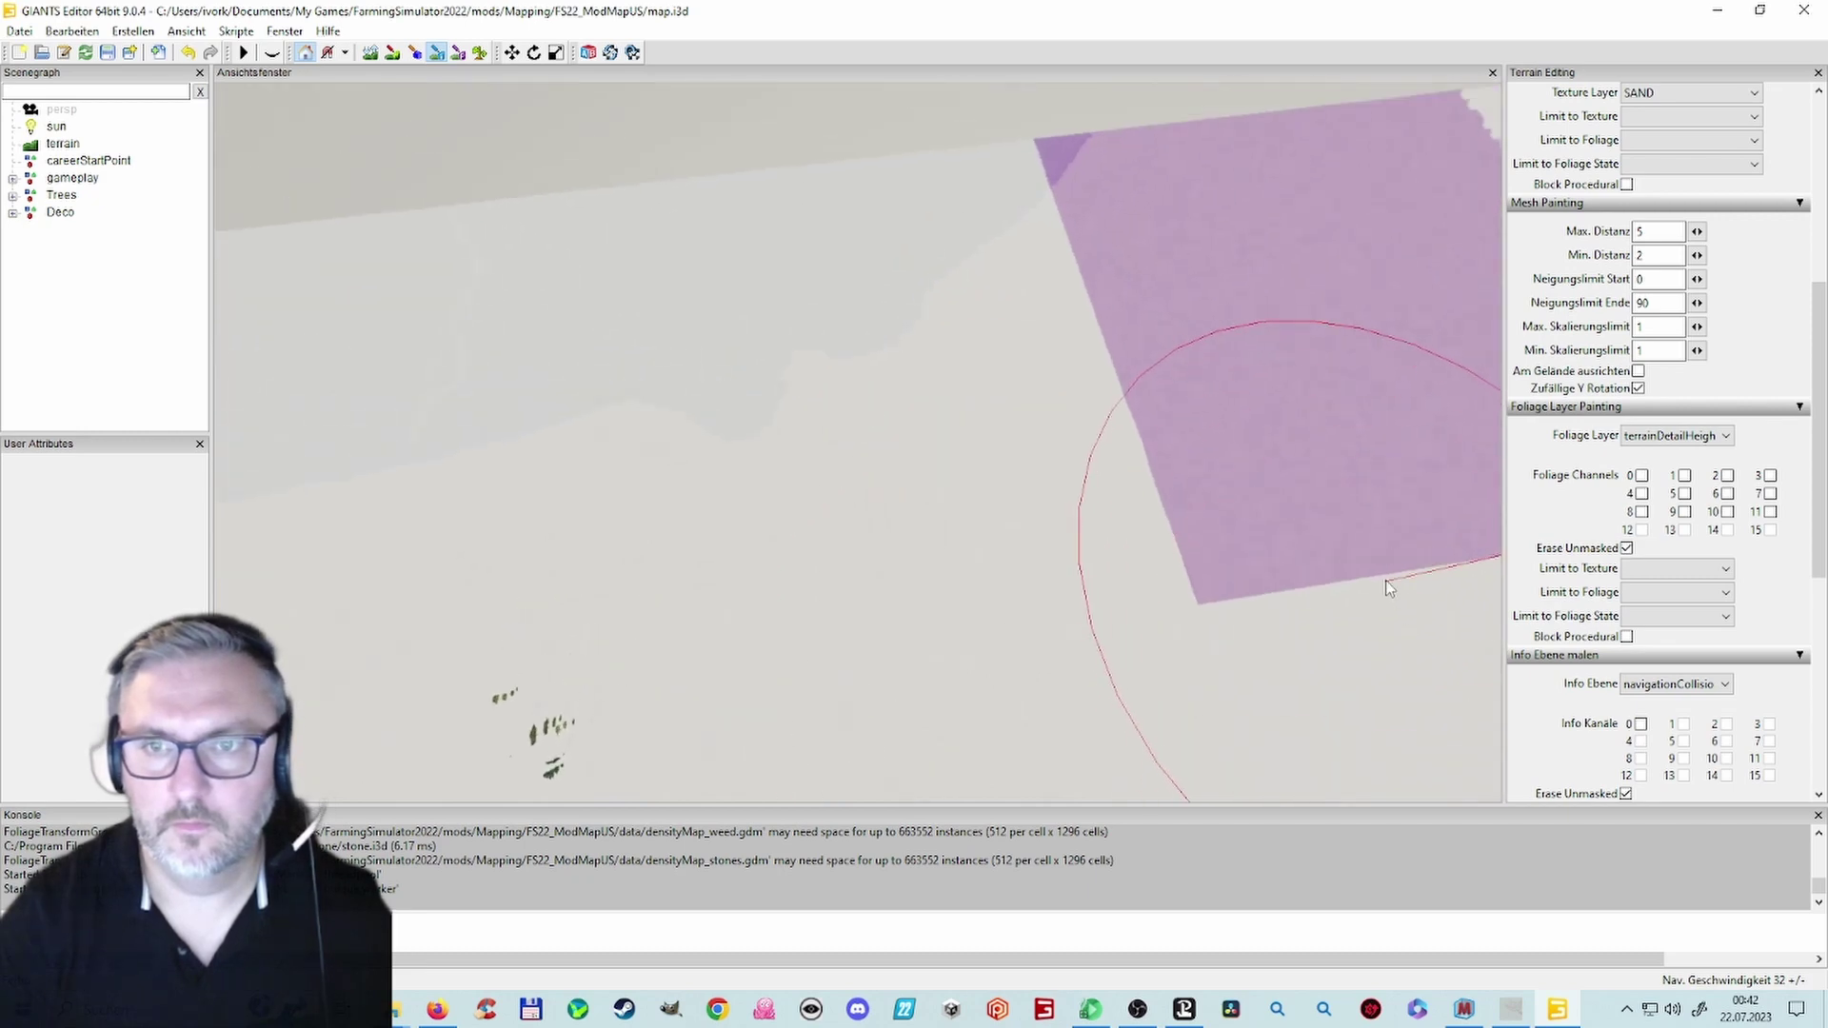
Step: Check the purple square at the map edge with the tipCollision, tipCollisionGenerated and placementCollisionGenerated info layers
{"action": "left_click", "coordinate": [1677, 685]}
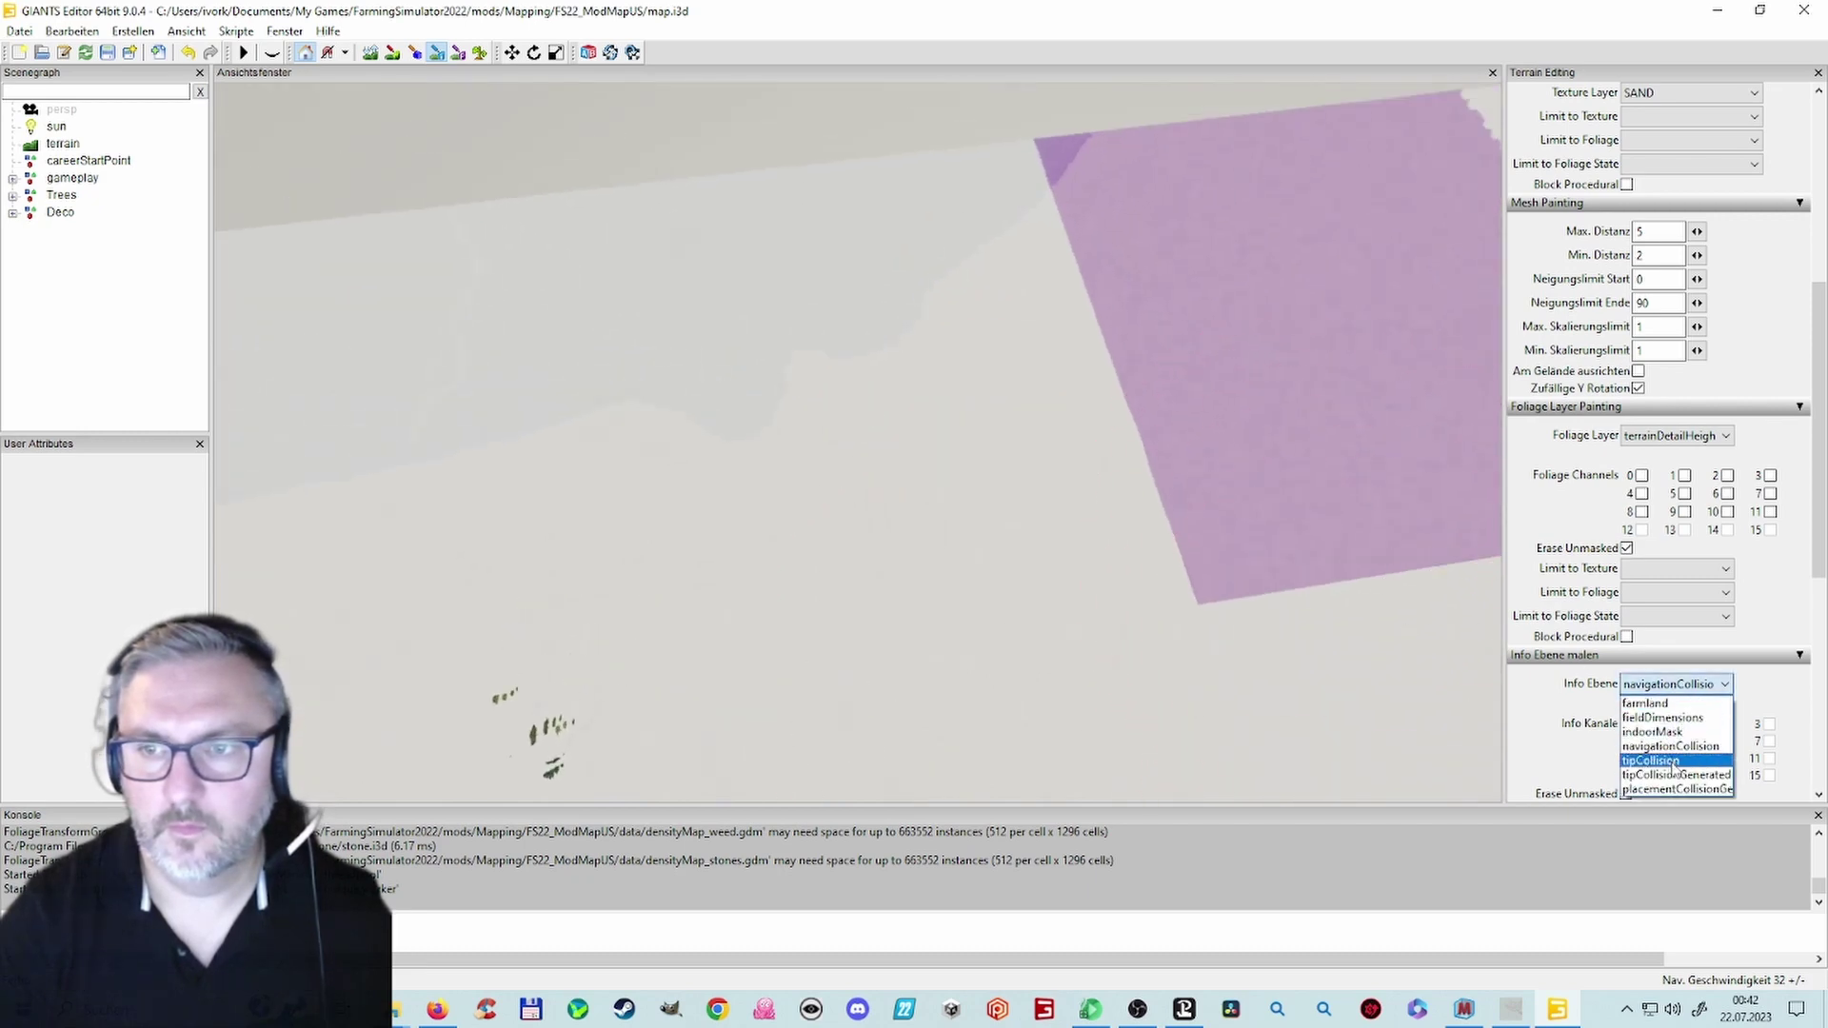
{"action": "left_click", "coordinate": [1275, 501]}
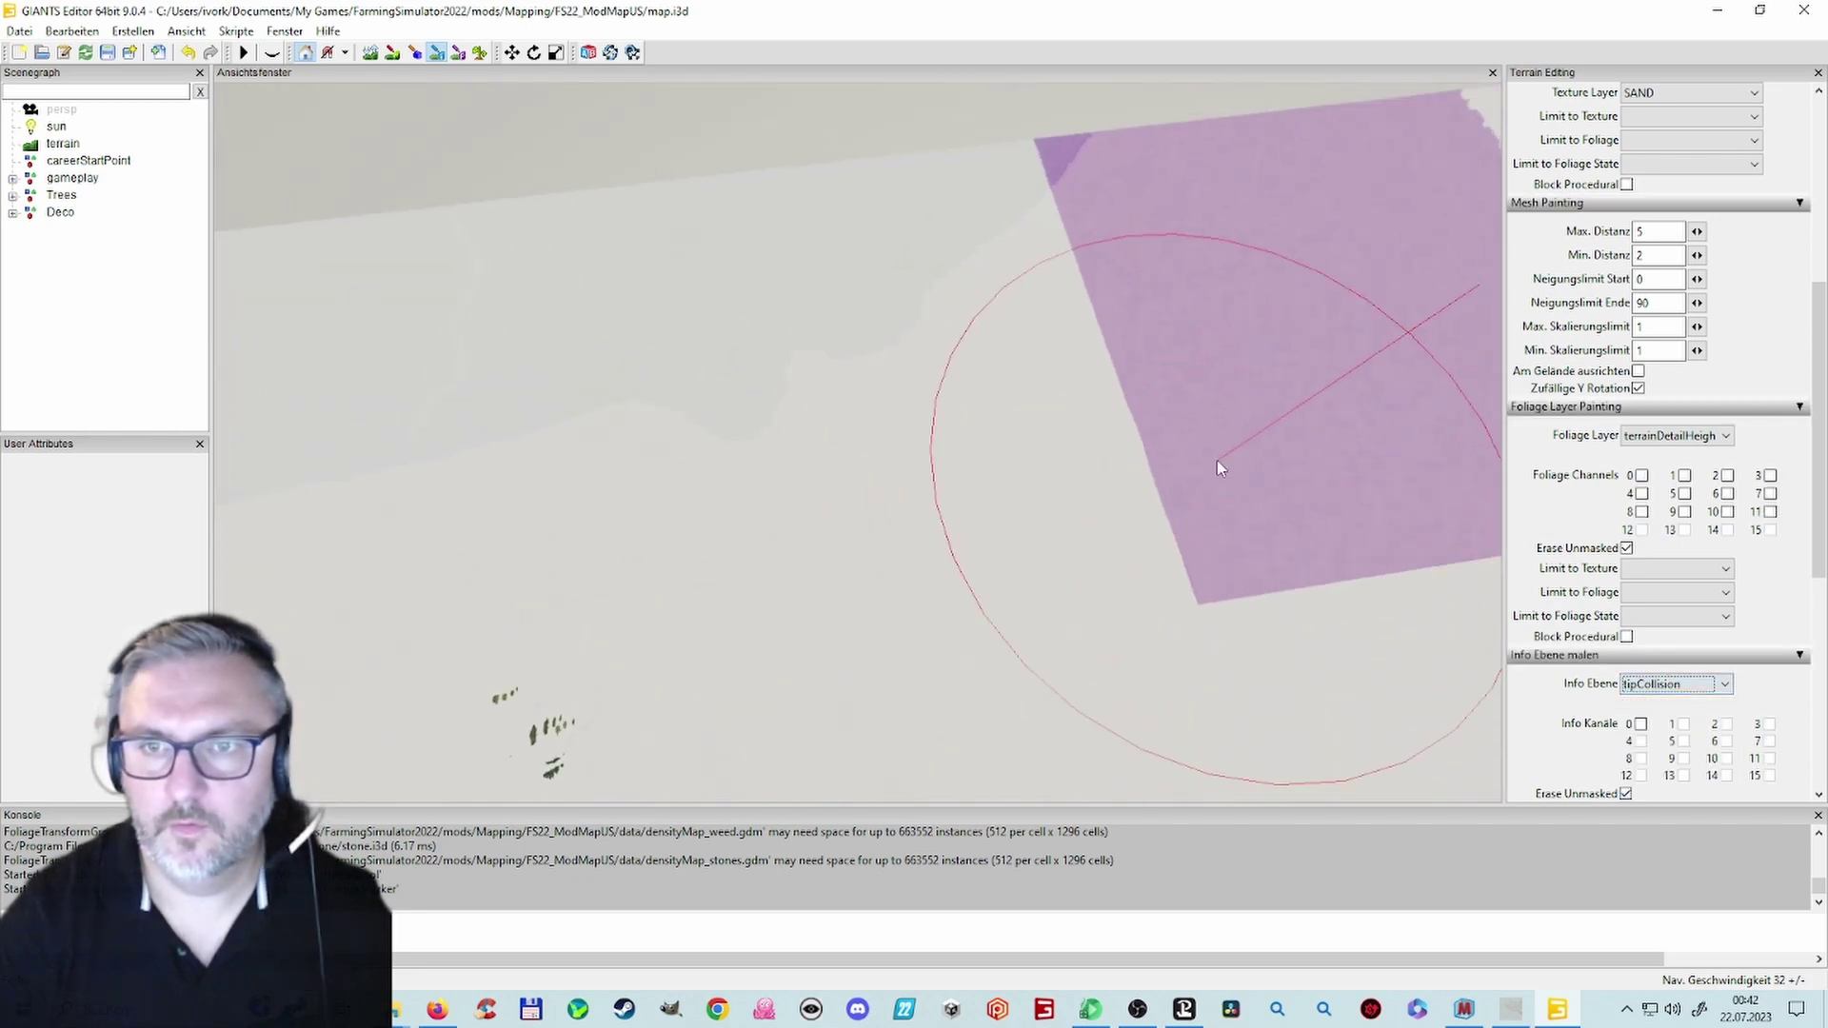
{"action": "left_click", "coordinate": [1677, 684]}
{"action": "left_click", "coordinate": [1342, 564]}
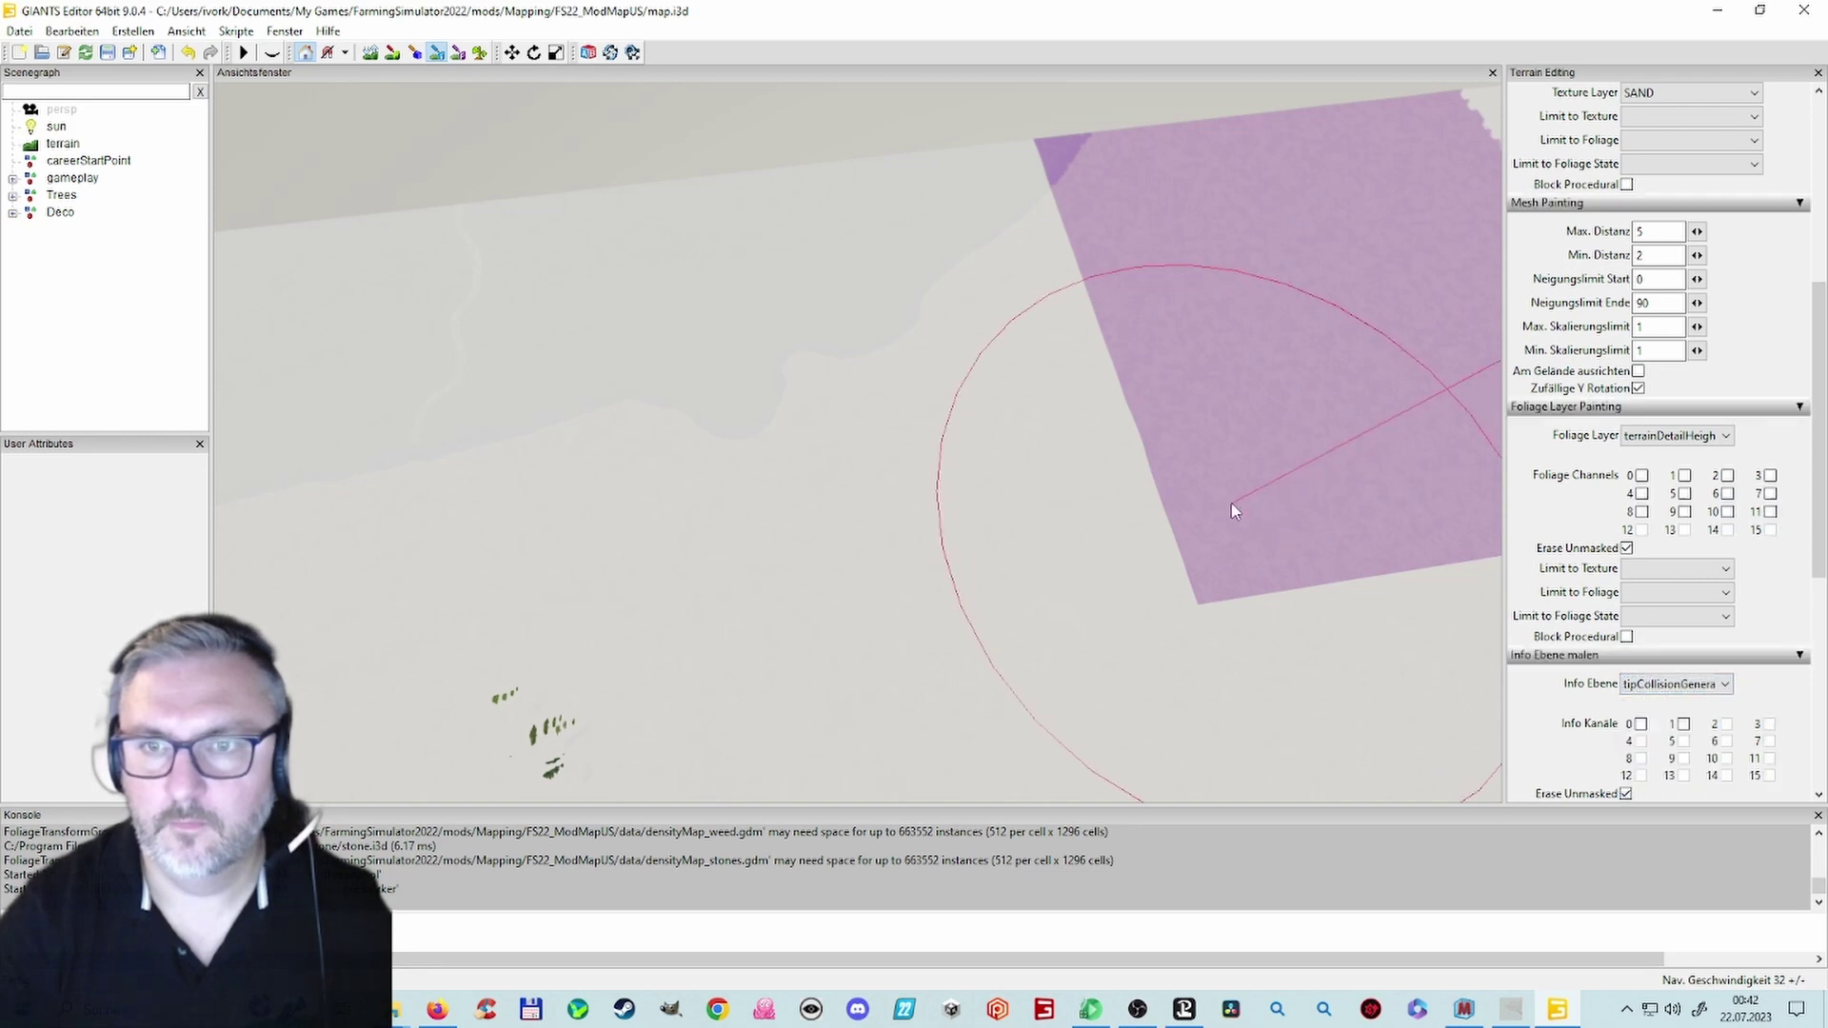
{"action": "left_click", "coordinate": [1677, 684]}
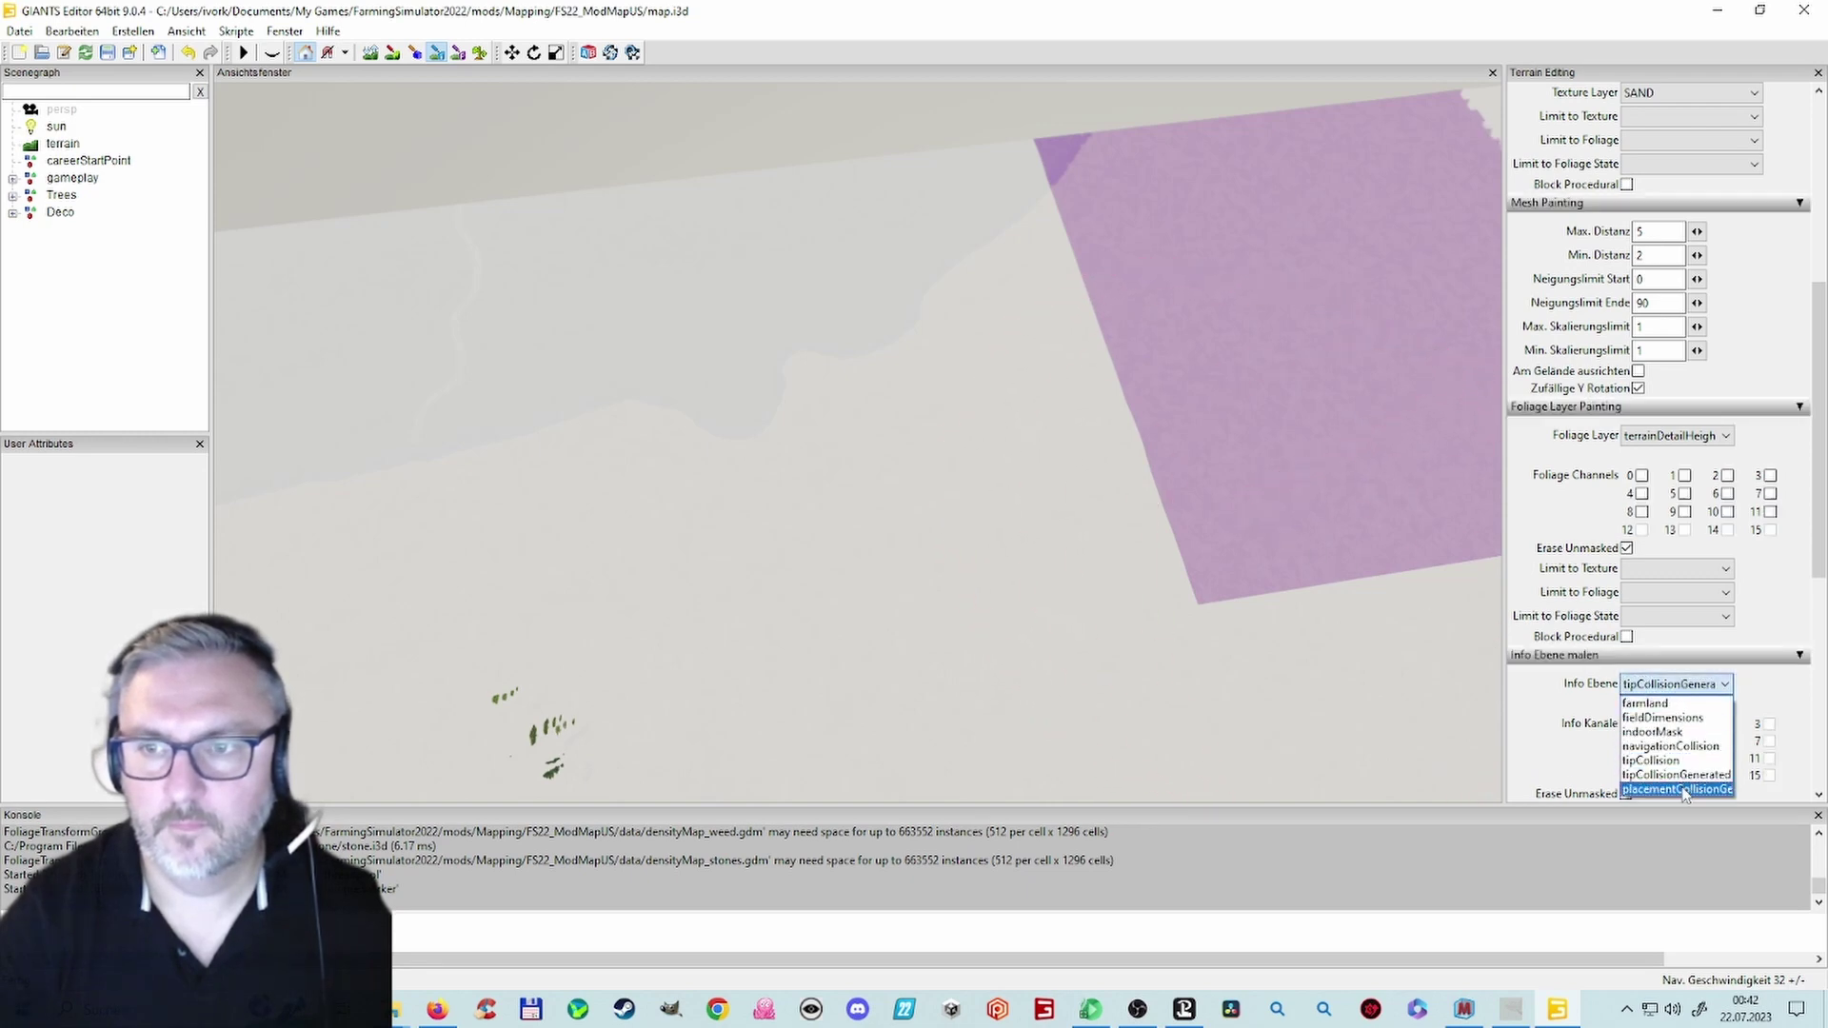
{"action": "left_click", "coordinate": [1681, 790]}
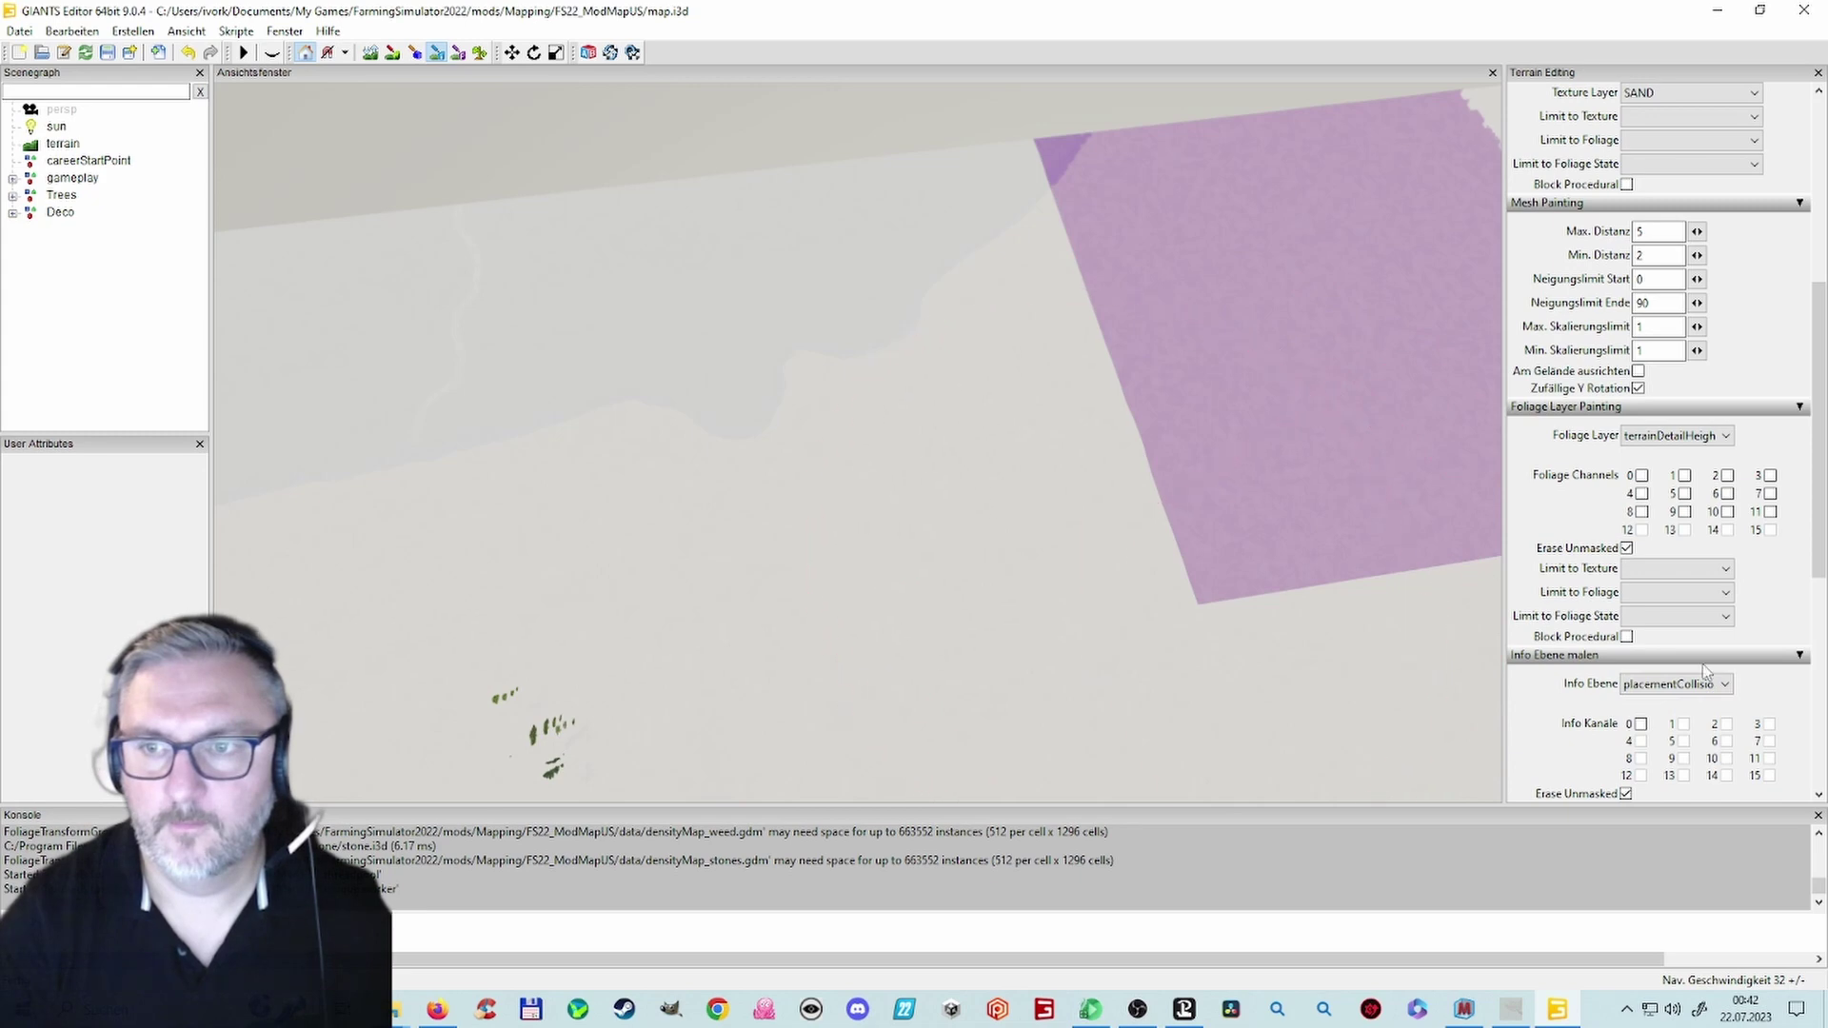
Step: Switch the info layer to farmland and examine its coverage across the sand and the map's corner and edges
{"action": "left_click", "coordinate": [1321, 574]}
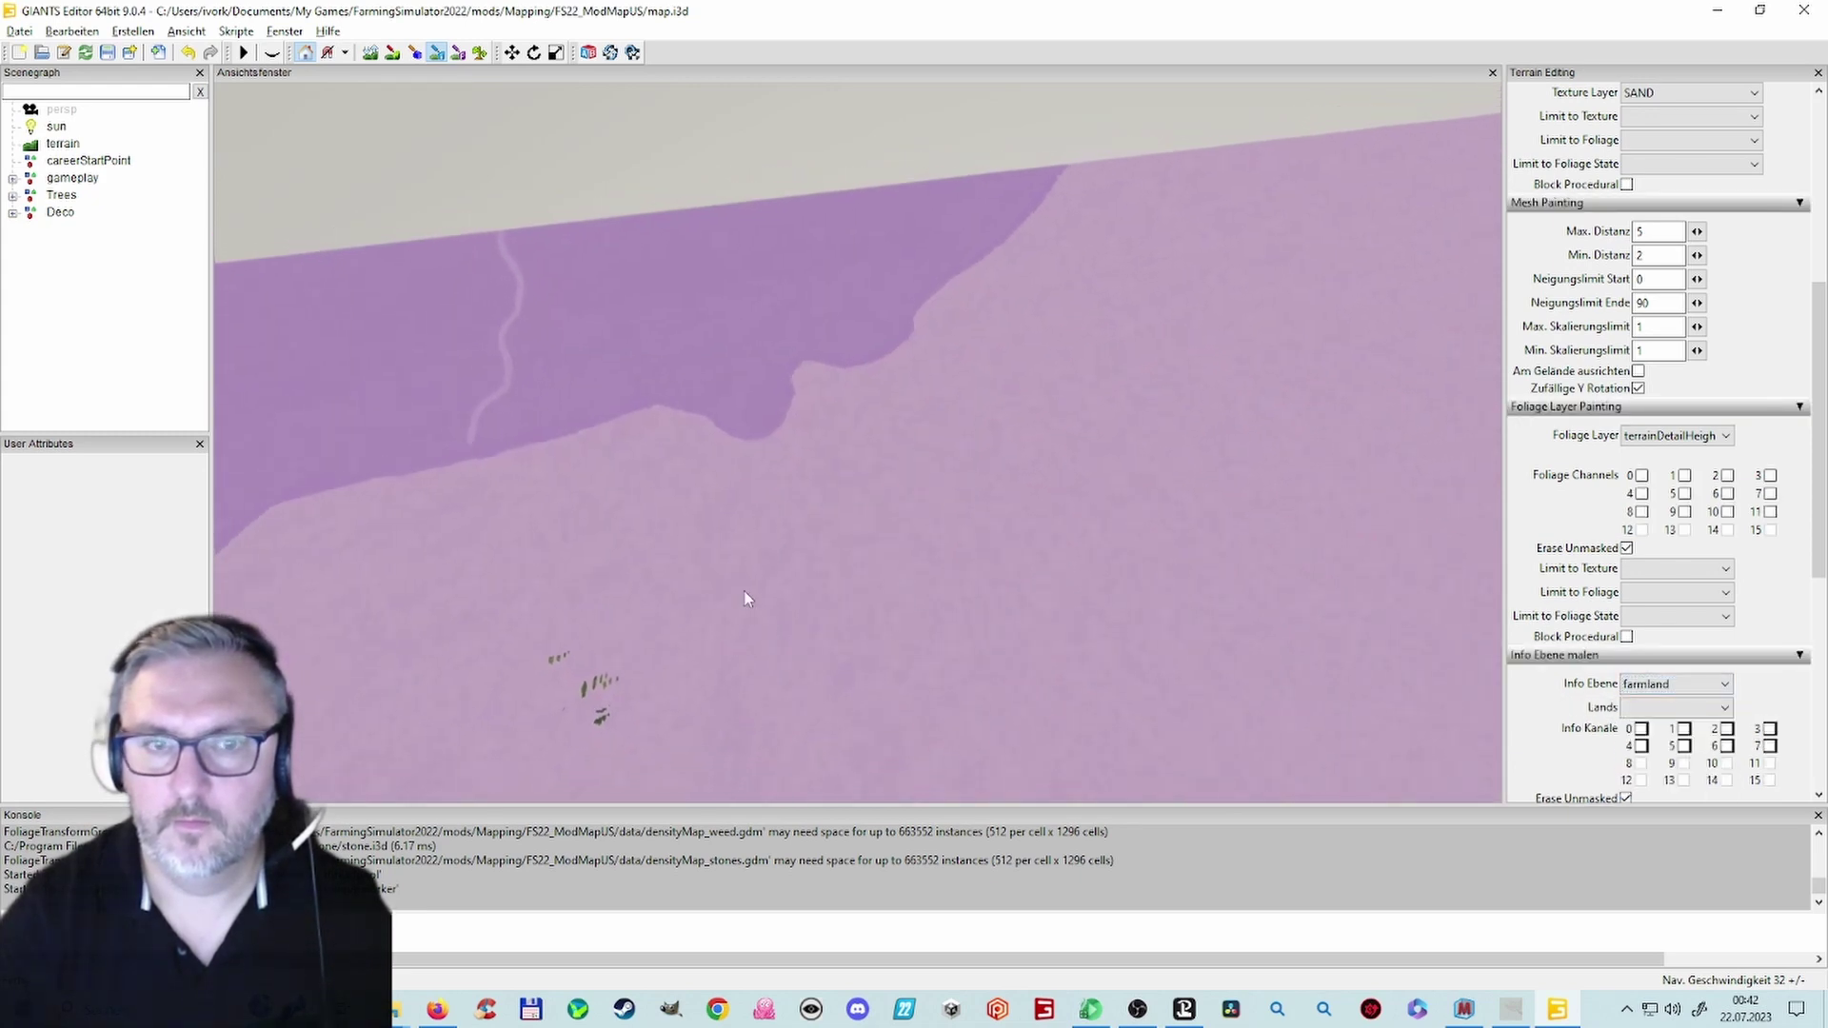
{"action": "scroll", "coordinate": [1156, 571], "scroll_direction": "down", "scroll_amount": 3}
{"action": "left_click_drag", "start_coordinate": [1259, 592], "coordinate": [723, 507], "text": "alt"}
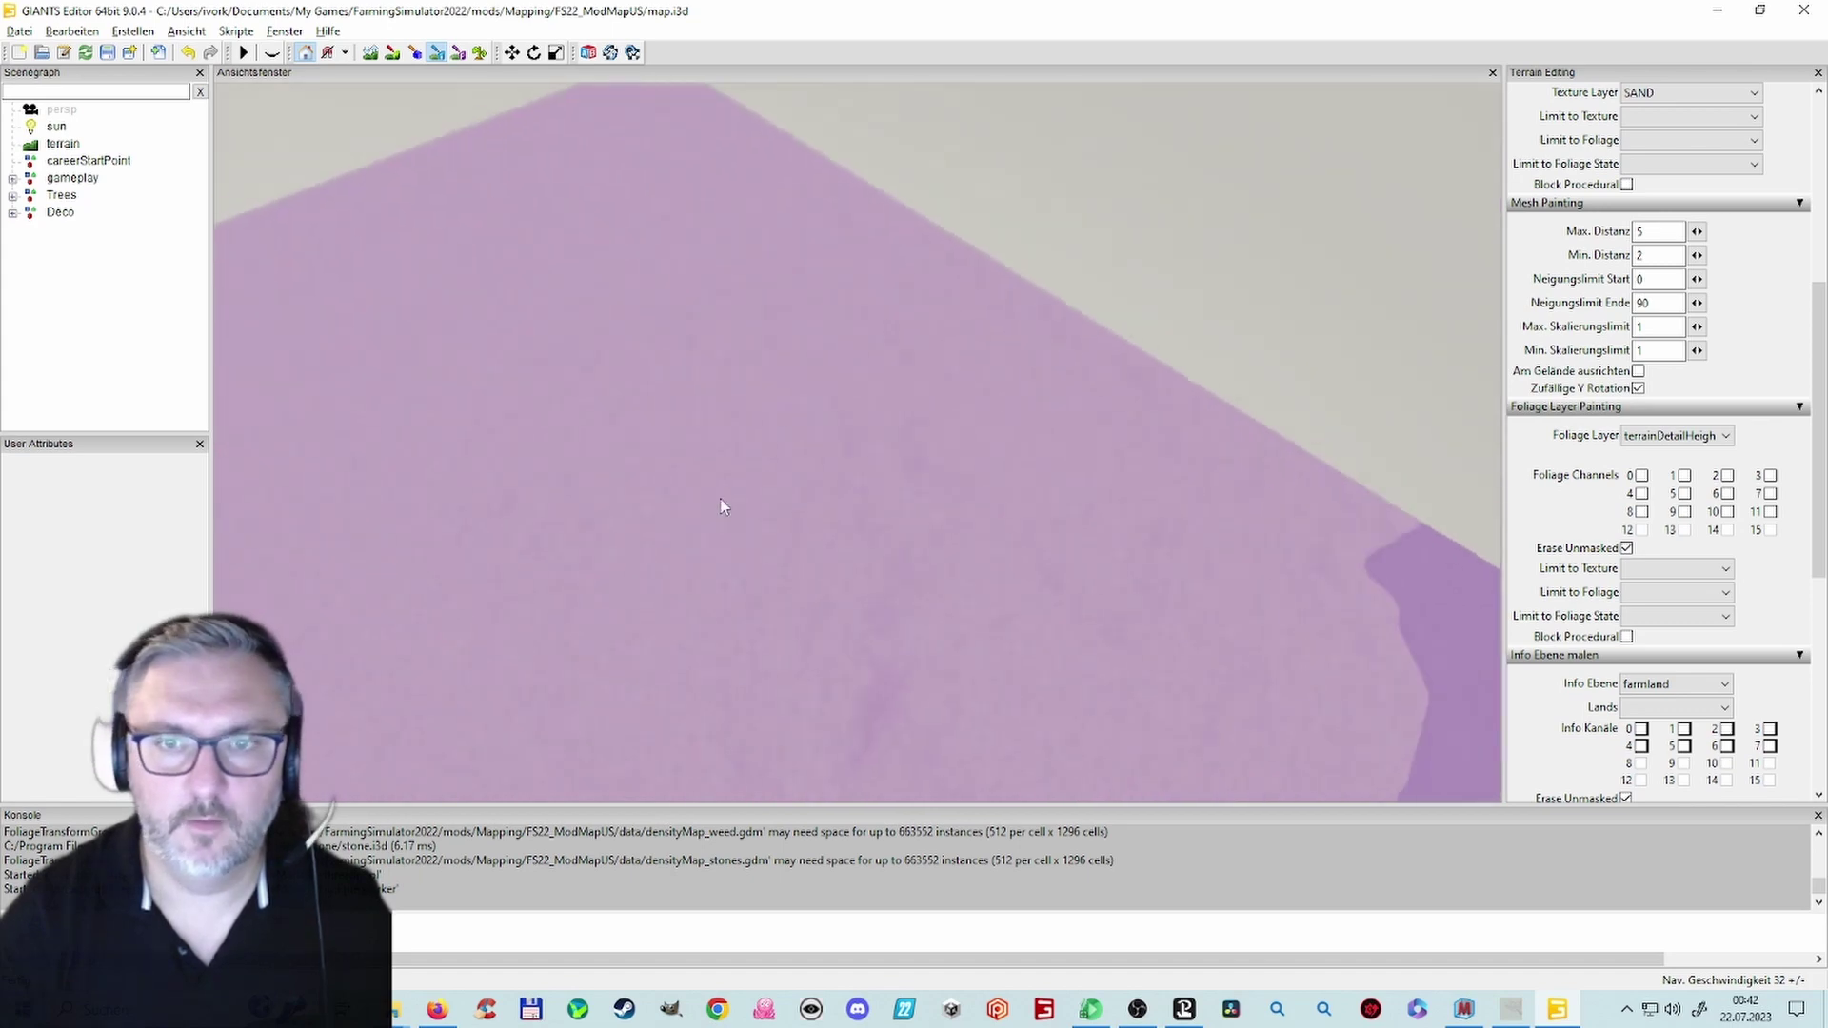
{"action": "mouse_move", "coordinate": [723, 506]}
{"action": "right_mouse_down"}
{"action": "mouse_move", "coordinate": [1123, 469]}
{"action": "mouse_move", "coordinate": [1146, 505]}
{"action": "mouse_move", "coordinate": [887, 503]}
{"action": "mouse_move", "coordinate": [807, 459]}
{"action": "mouse_move", "coordinate": [937, 495]}
{"action": "mouse_move", "coordinate": [1142, 462]}
{"action": "mouse_move", "coordinate": [1463, 476]}
{"action": "mouse_move", "coordinate": [1281, 512]}
{"action": "mouse_move", "coordinate": [1533, 523]}
{"action": "mouse_move", "coordinate": [1633, 486]}
{"action": "mouse_move", "coordinate": [1652, 505]}
{"action": "mouse_move", "coordinate": [1620, 549]}
{"action": "mouse_move", "coordinate": [1472, 517]}
{"action": "mouse_move", "coordinate": [1492, 515]}
{"action": "right_mouse_up"}
{"action": "scroll", "coordinate": [1432, 511], "scroll_direction": "up", "scroll_amount": 5}
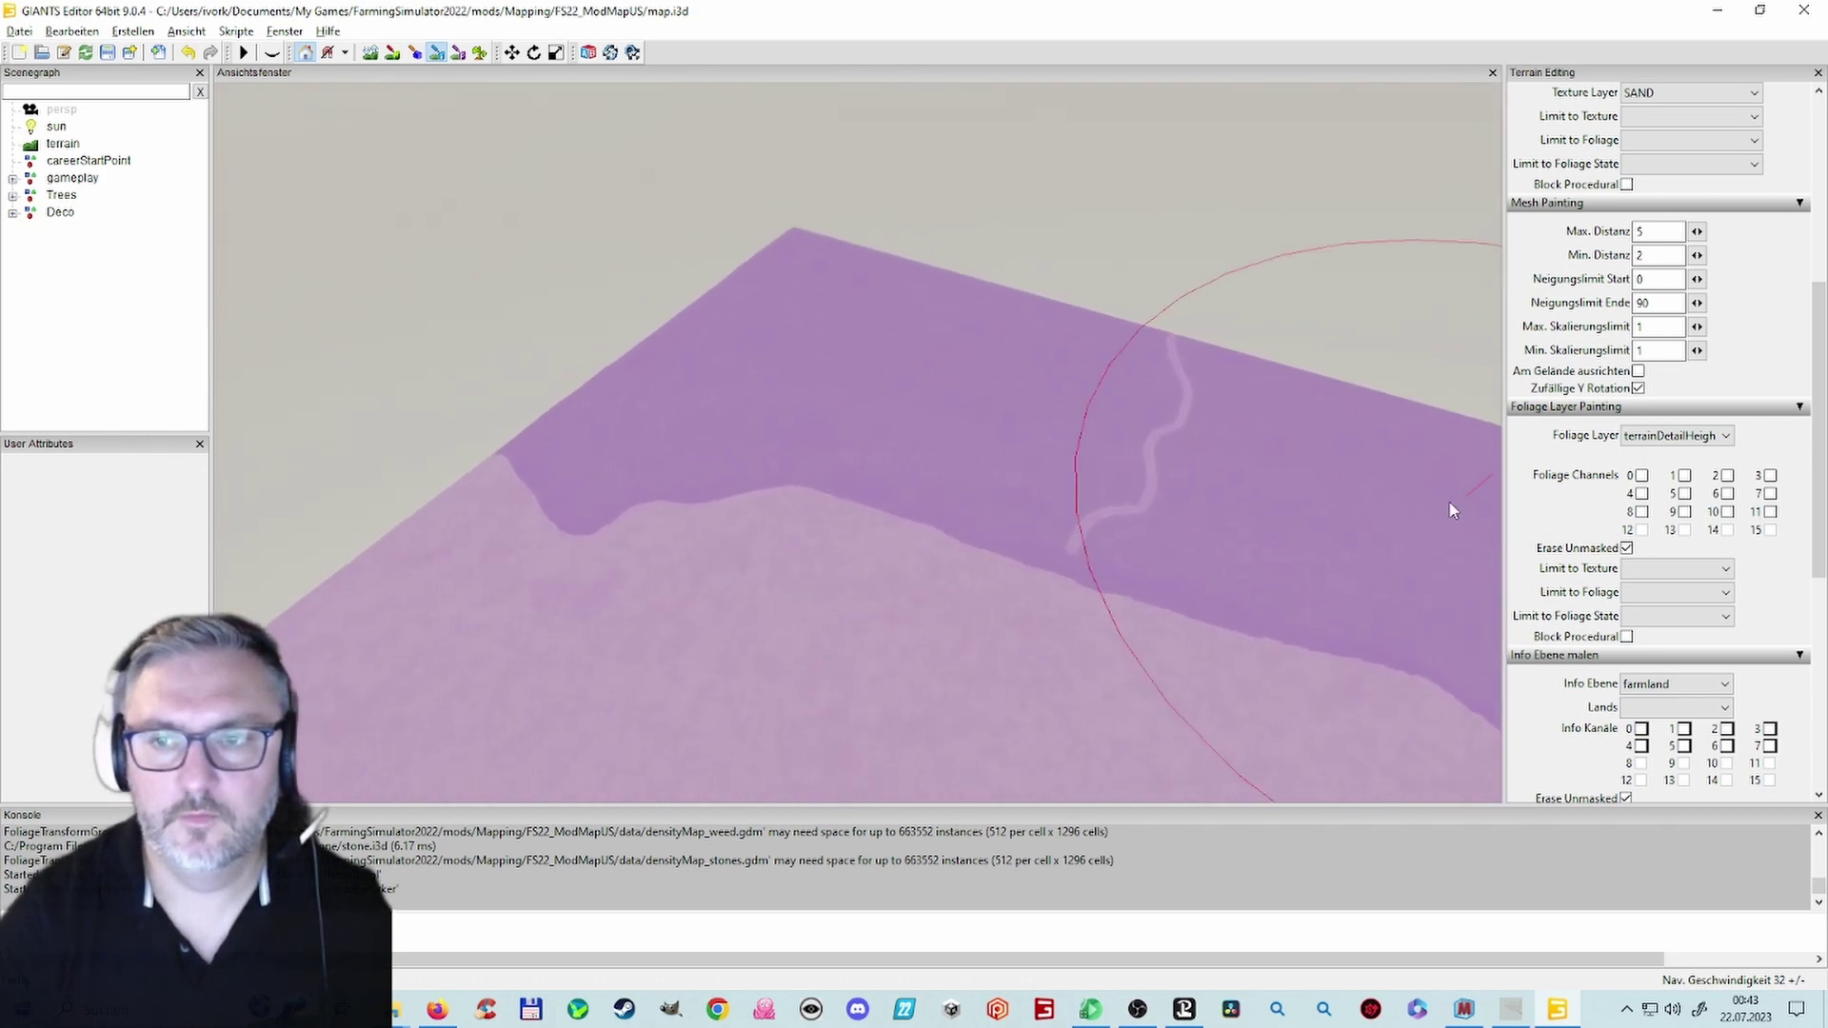
{"action": "scroll", "coordinate": [1081, 527], "scroll_direction": "up", "scroll_amount": 2}
{"action": "mouse_move", "coordinate": [1081, 529]}
{"action": "right_mouse_down"}
{"action": "mouse_move", "coordinate": [1118, 568]}
{"action": "mouse_move", "coordinate": [1005, 545]}
{"action": "right_mouse_up"}
{"action": "scroll", "coordinate": [1294, 541], "scroll_direction": "up", "scroll_amount": 2}
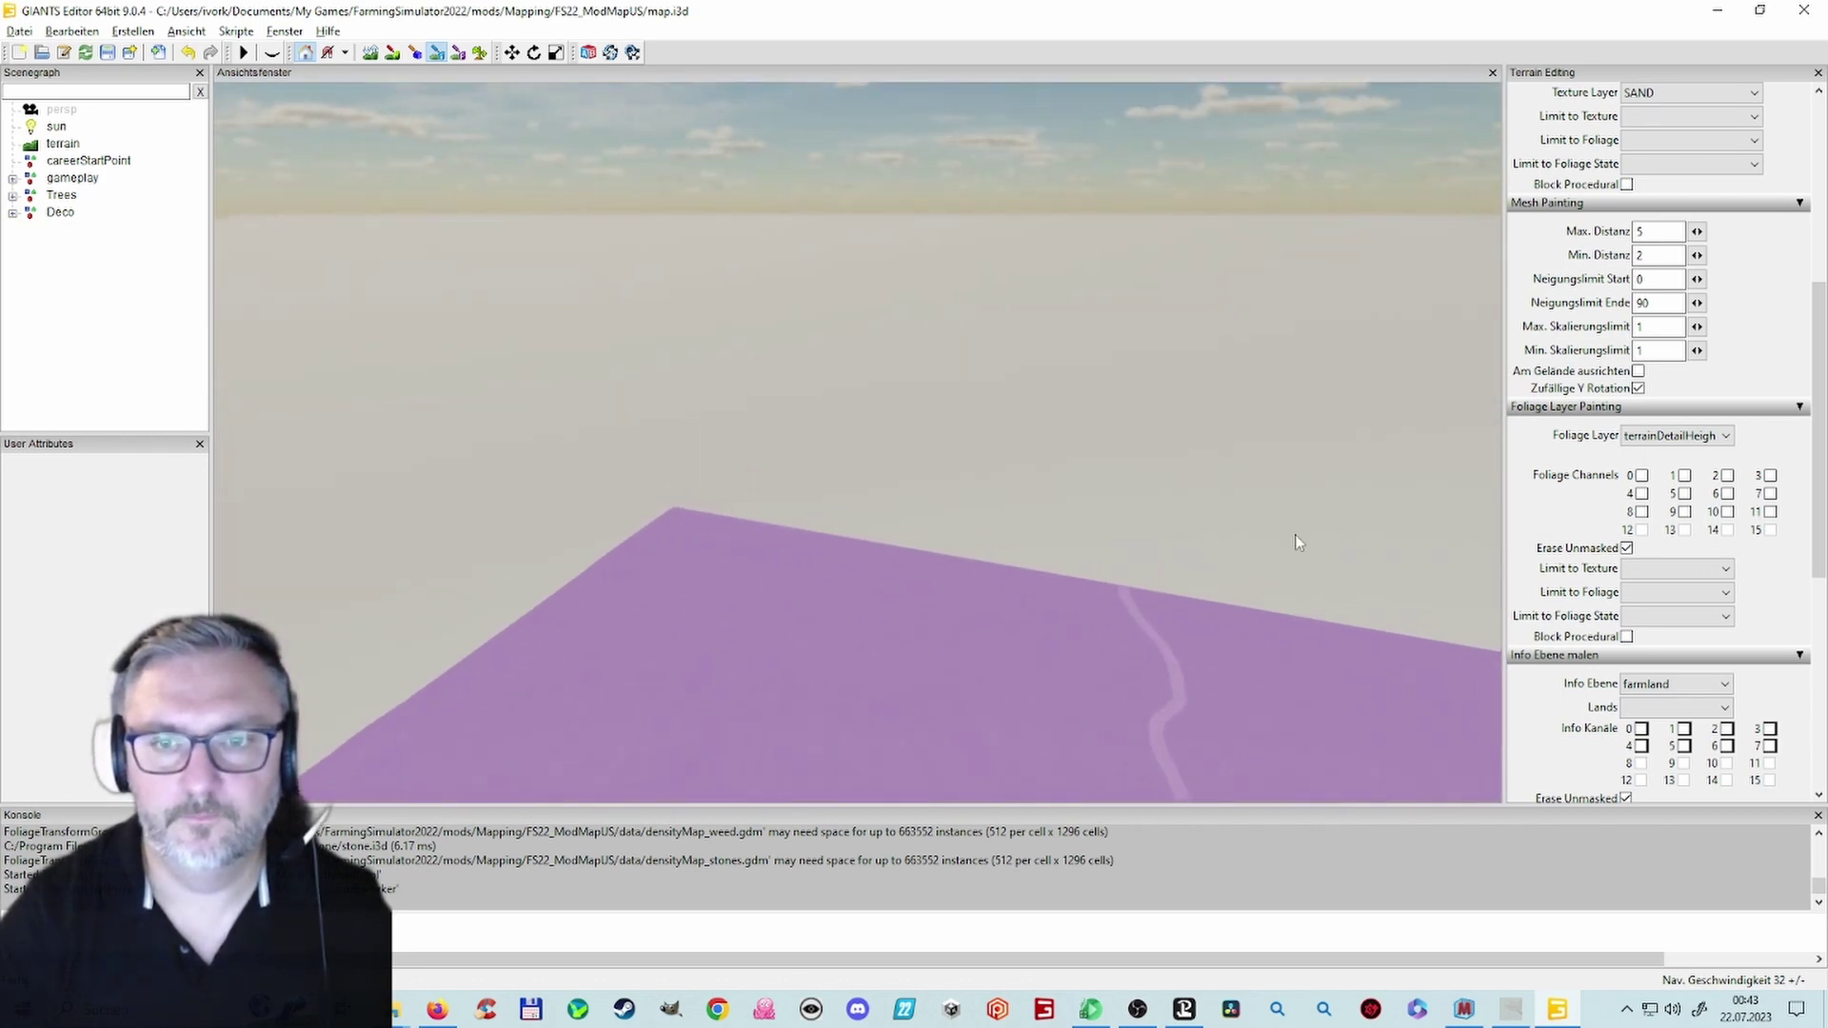
{"action": "scroll", "coordinate": [1295, 536], "scroll_direction": "up", "scroll_amount": 2}
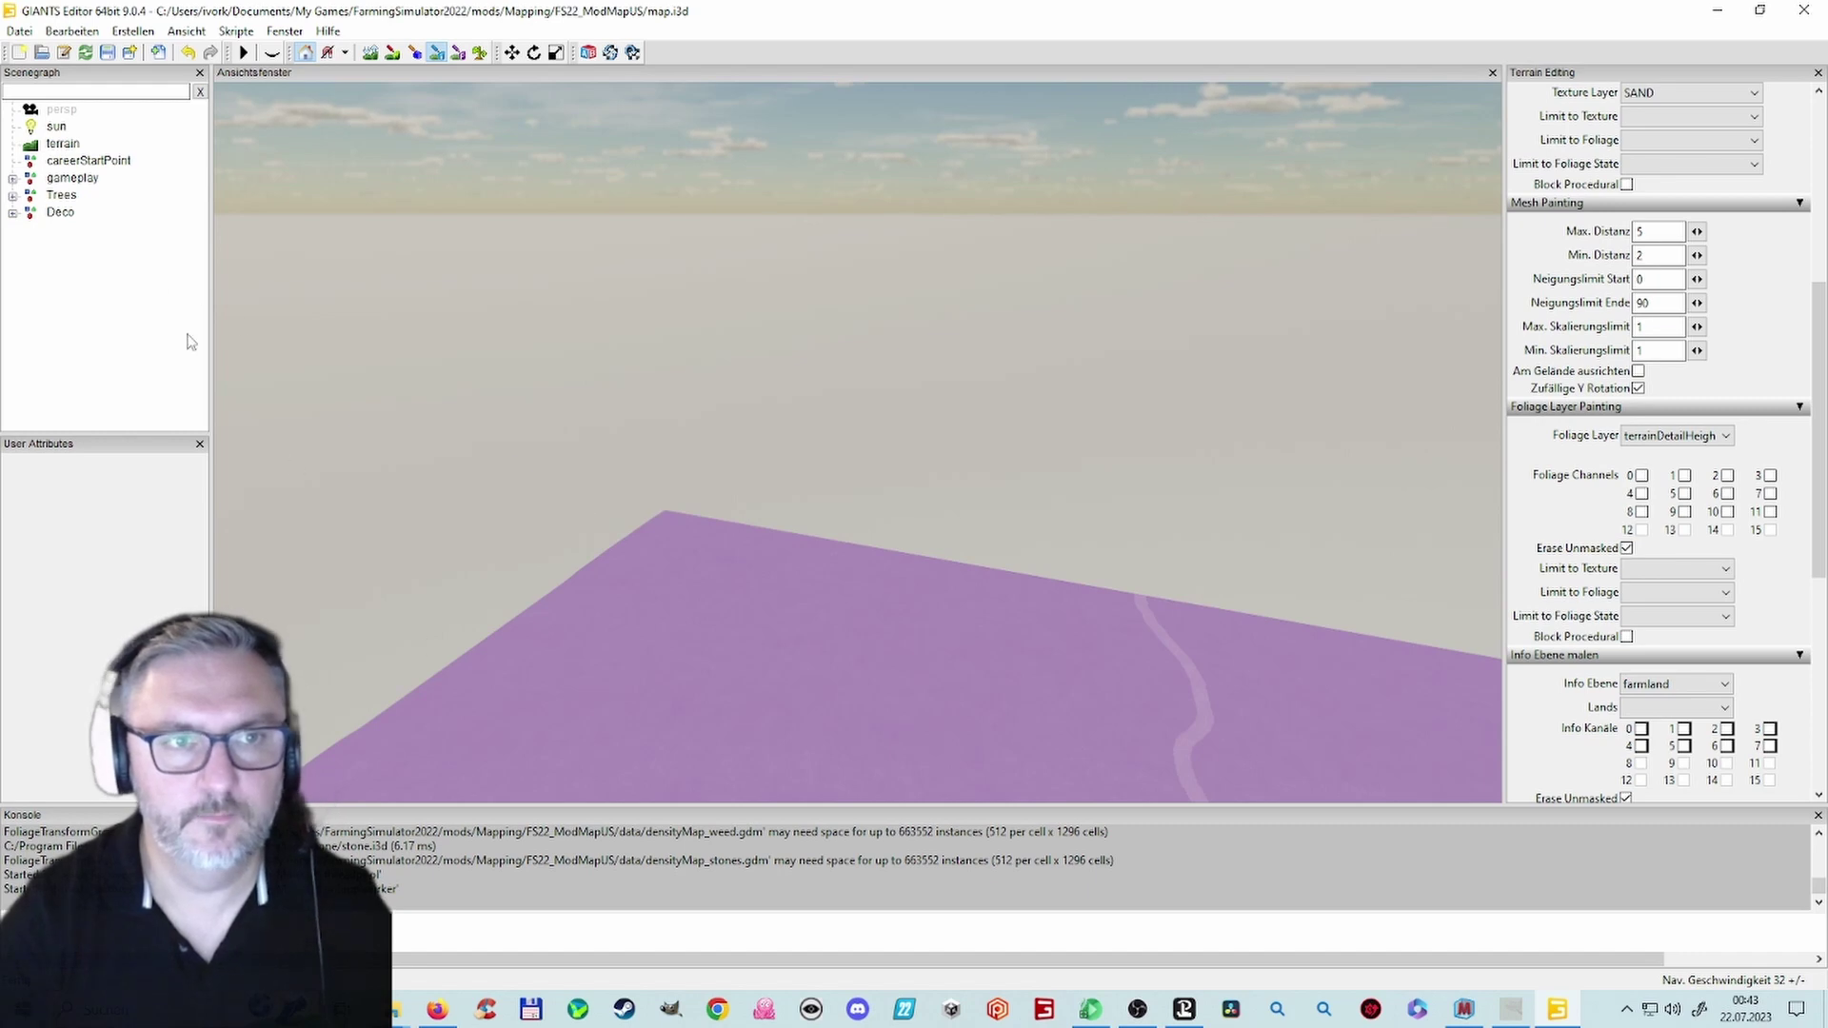
Step: Turn off info layer painting and examine the light path crossing the grass between the map edge and the sand
{"action": "left_click", "coordinate": [439, 54]}
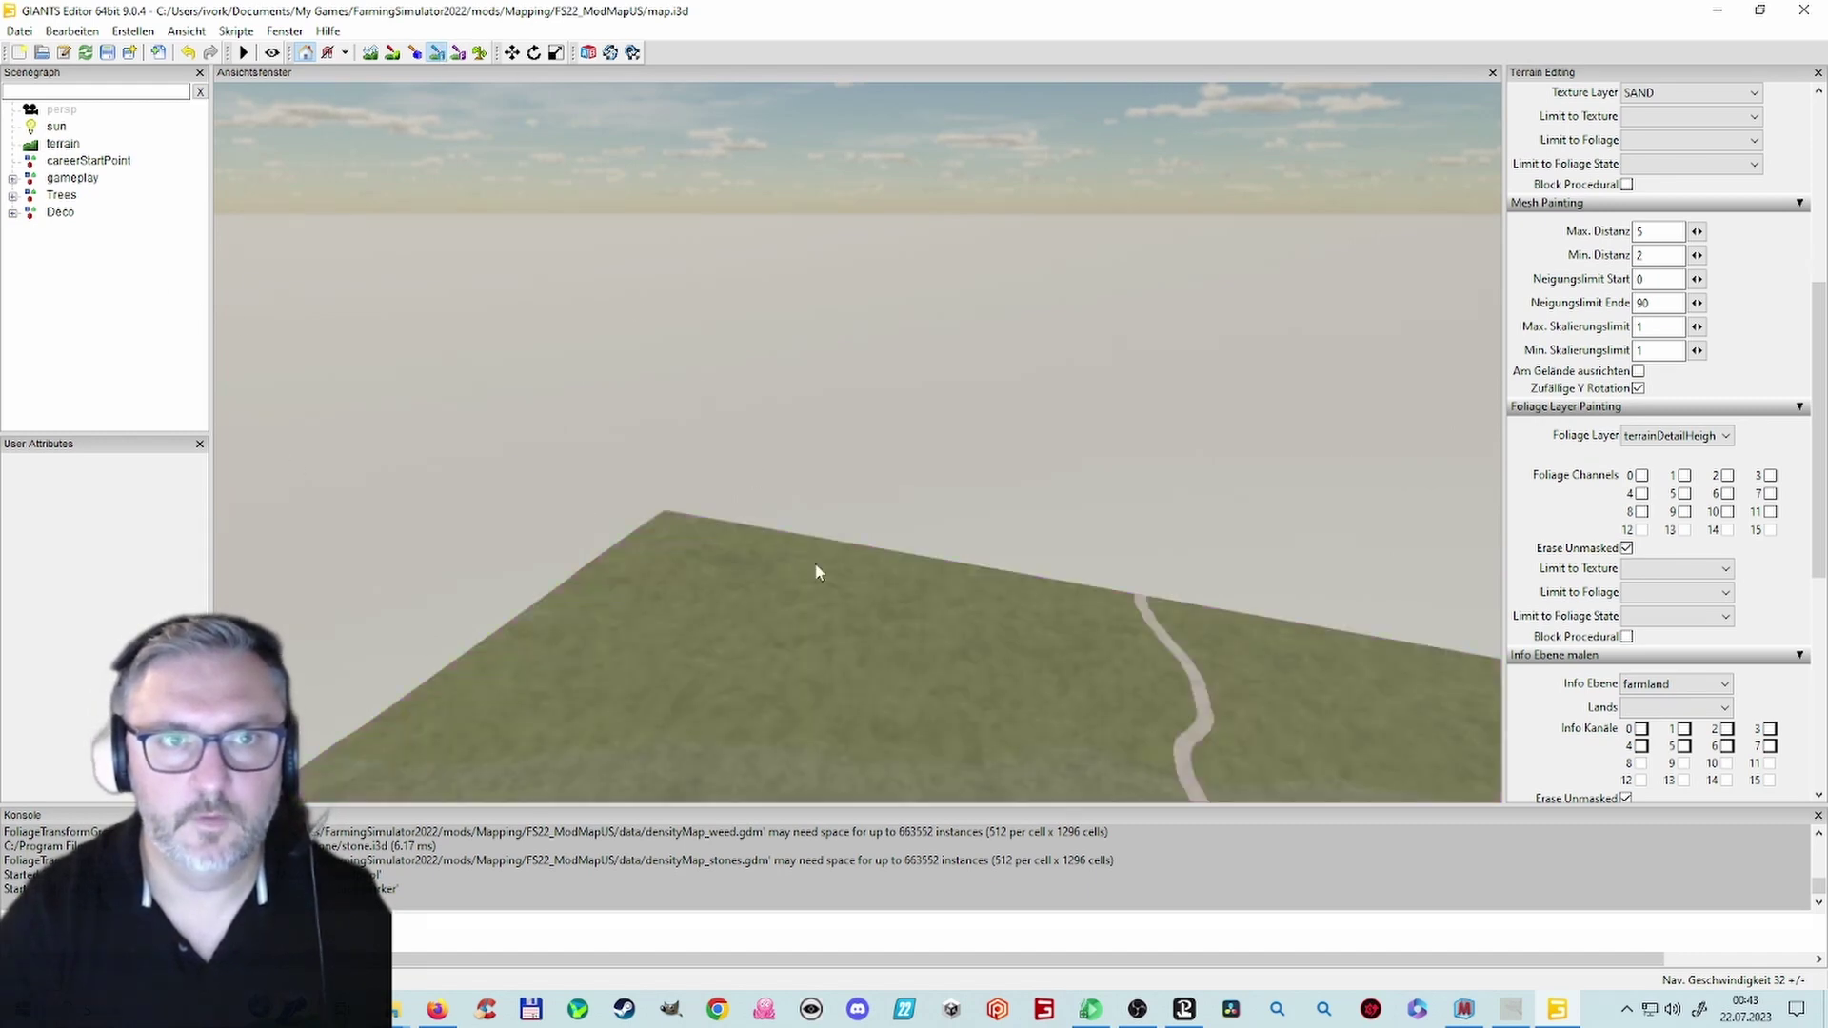
{"action": "right_click_drag", "start_coordinate": [817, 571], "coordinate": [837, 737]}
{"action": "scroll", "coordinate": [945, 657], "scroll_direction": "up", "scroll_amount": 7}
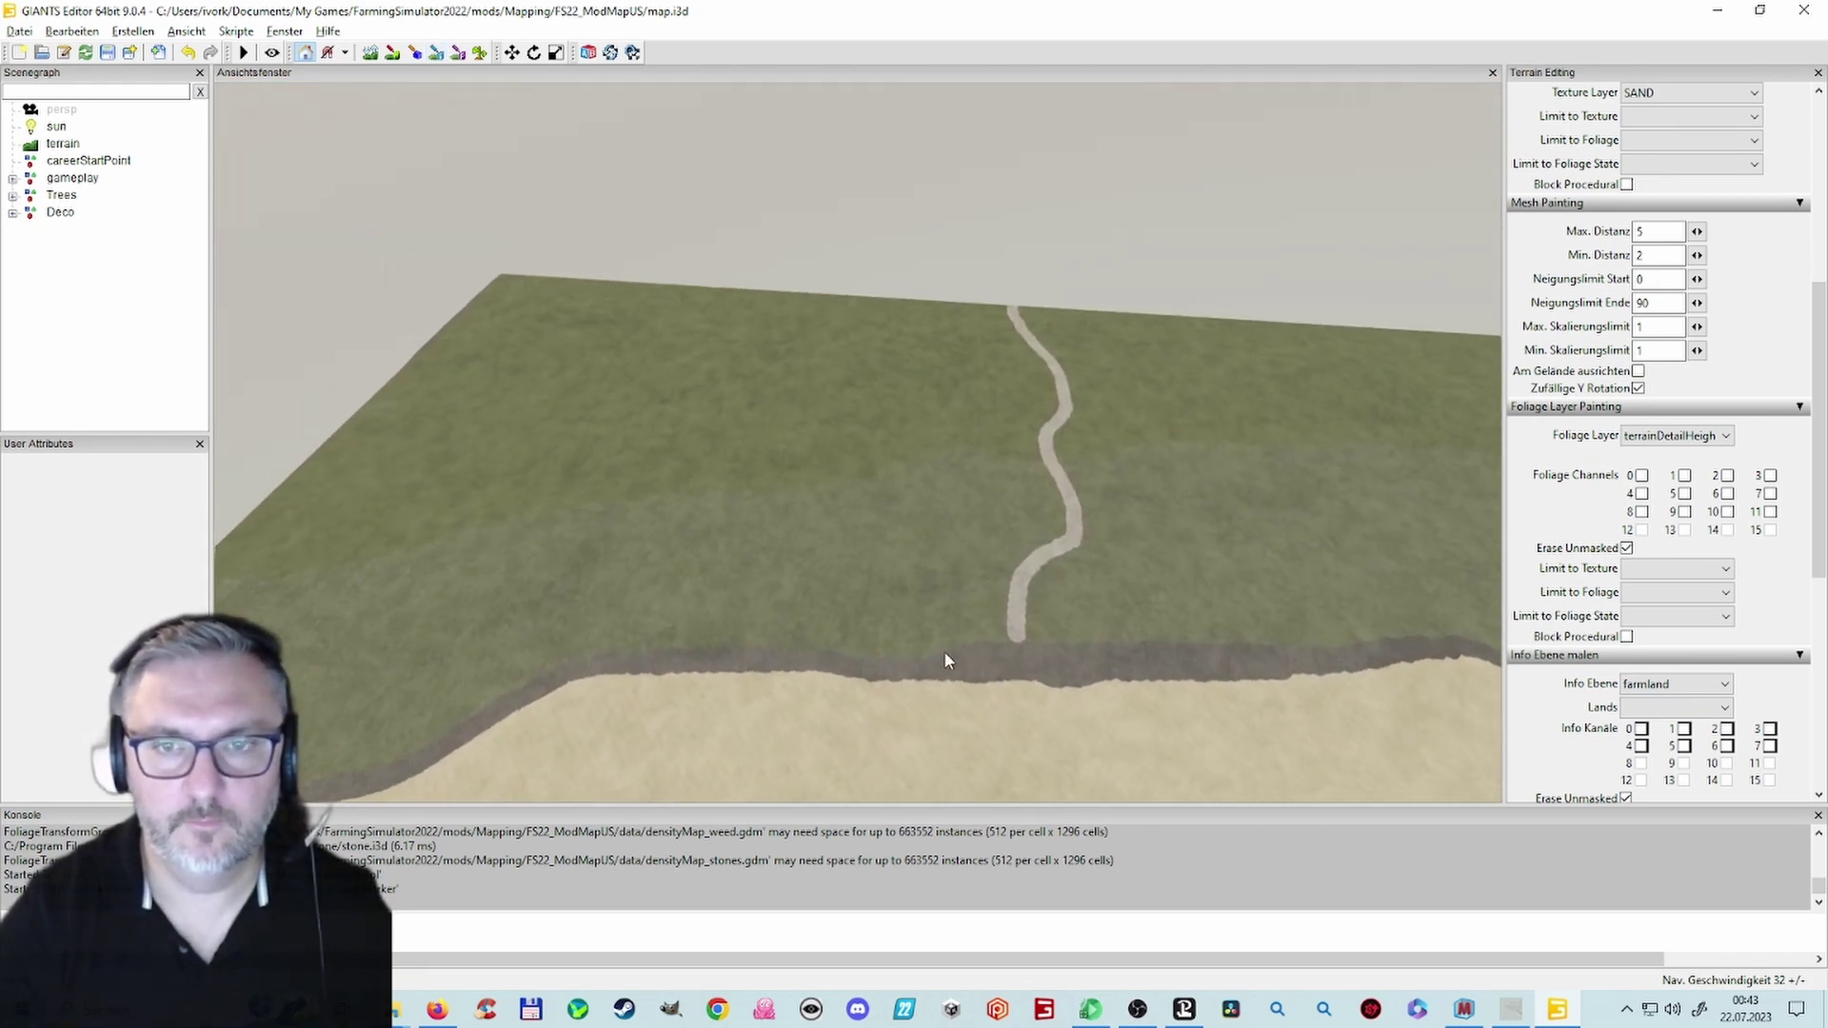
{"action": "right_click_drag", "start_coordinate": [765, 650], "coordinate": [803, 610]}
{"action": "scroll", "coordinate": [801, 606], "scroll_direction": "up", "scroll_amount": 8}
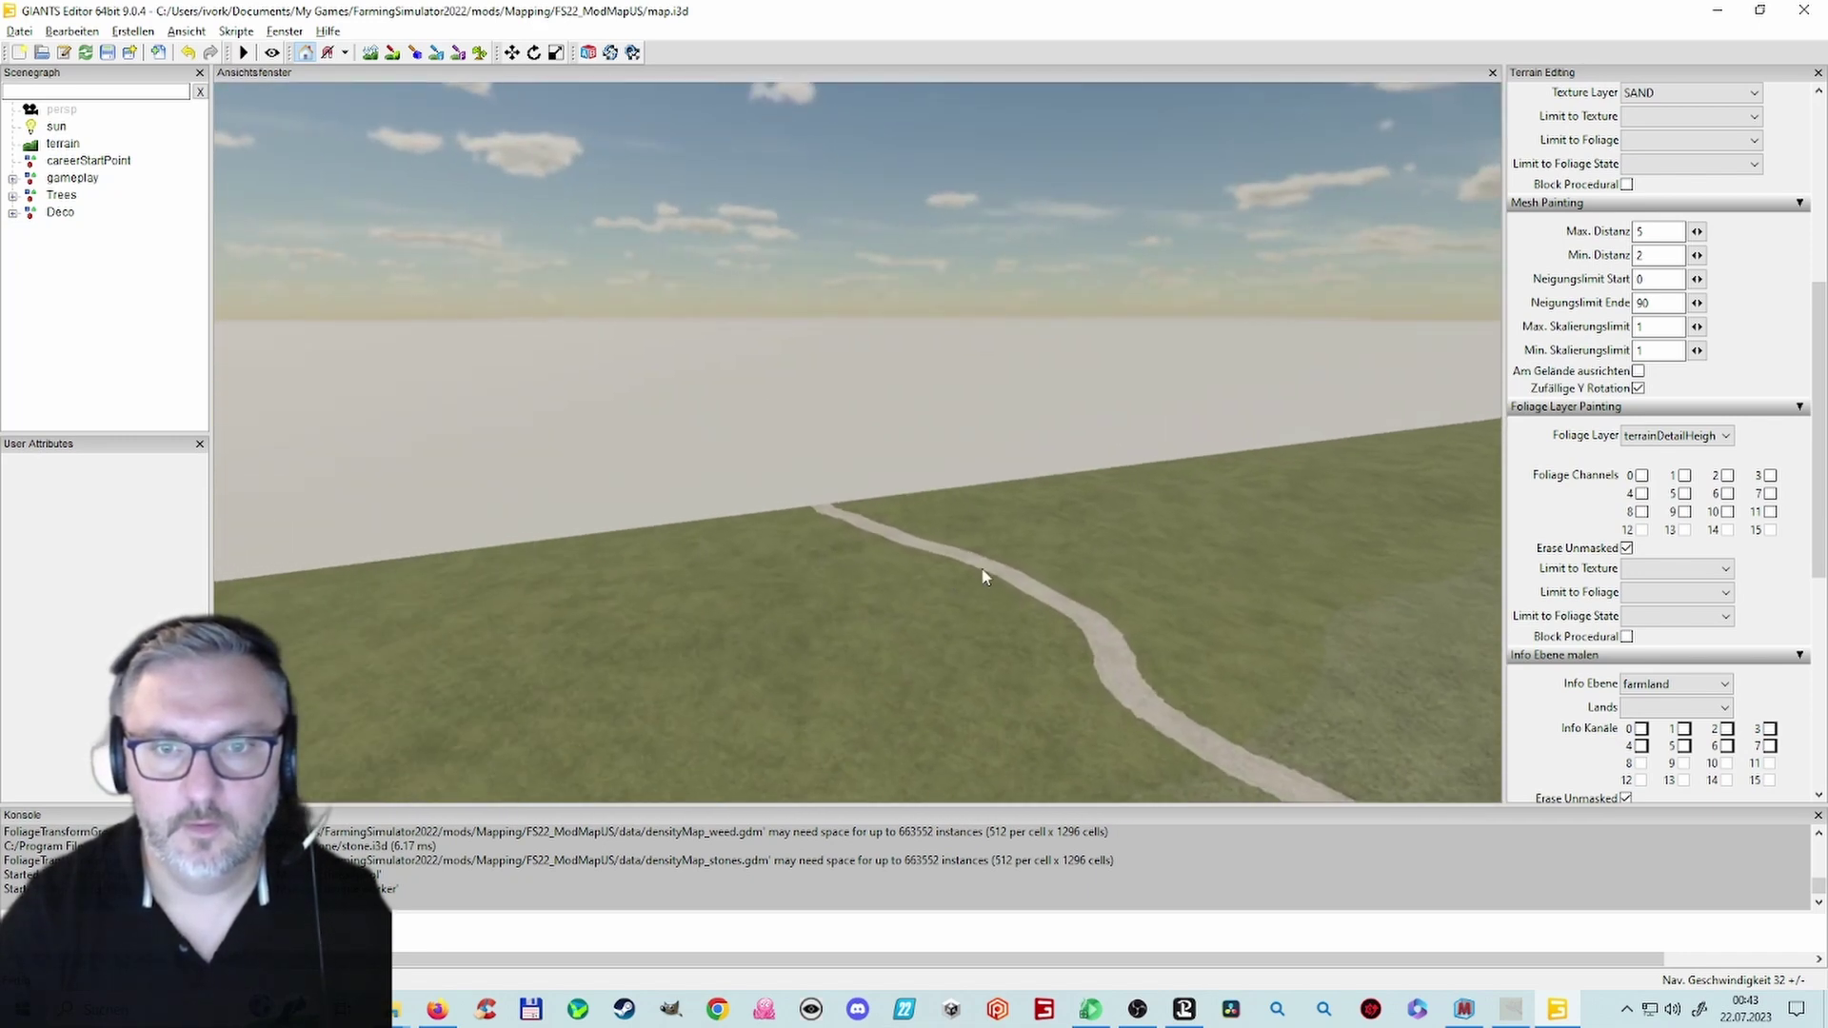
{"action": "right_click_drag", "start_coordinate": [983, 647], "coordinate": [765, 769]}
{"action": "right_click_drag", "start_coordinate": [1063, 702], "coordinate": [1085, 625]}
{"action": "scroll", "coordinate": [1133, 627], "scroll_direction": "down", "scroll_amount": 6}
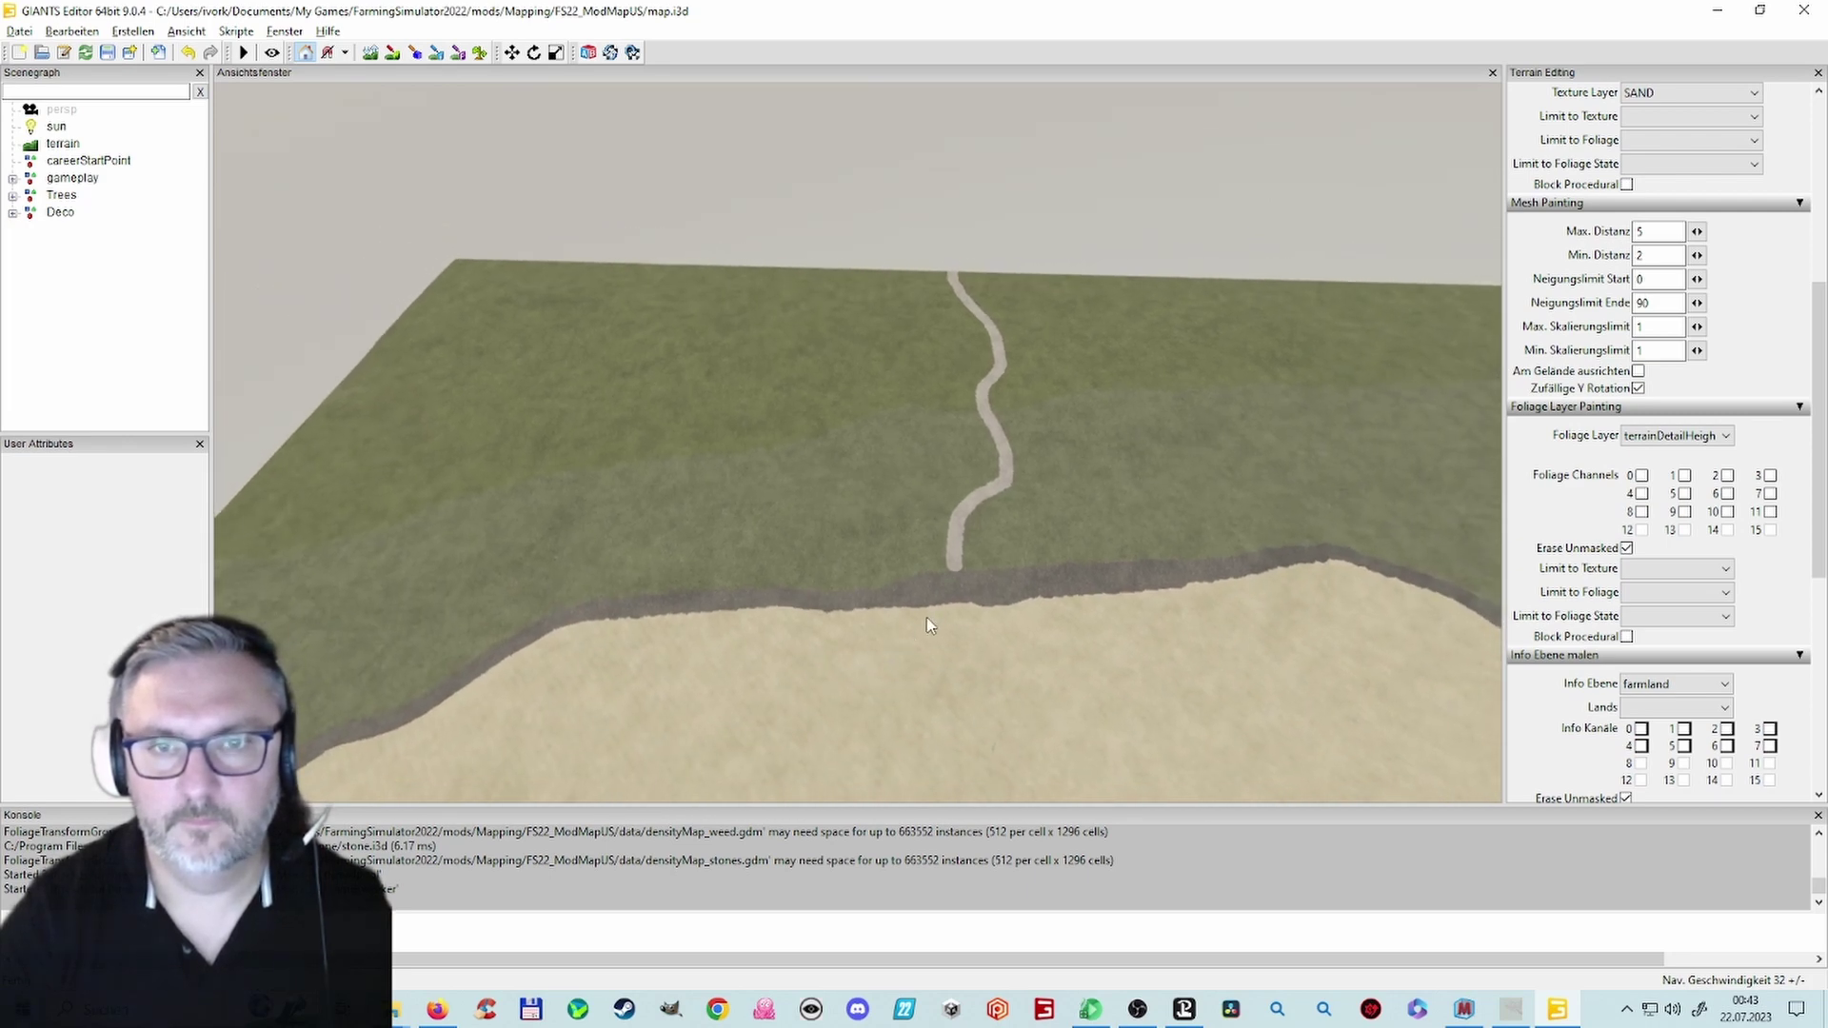
Step: Survey the open sand area from several sides, including its grass border and the group of trees
{"action": "right_click_drag", "start_coordinate": [929, 619], "coordinate": [856, 699]}
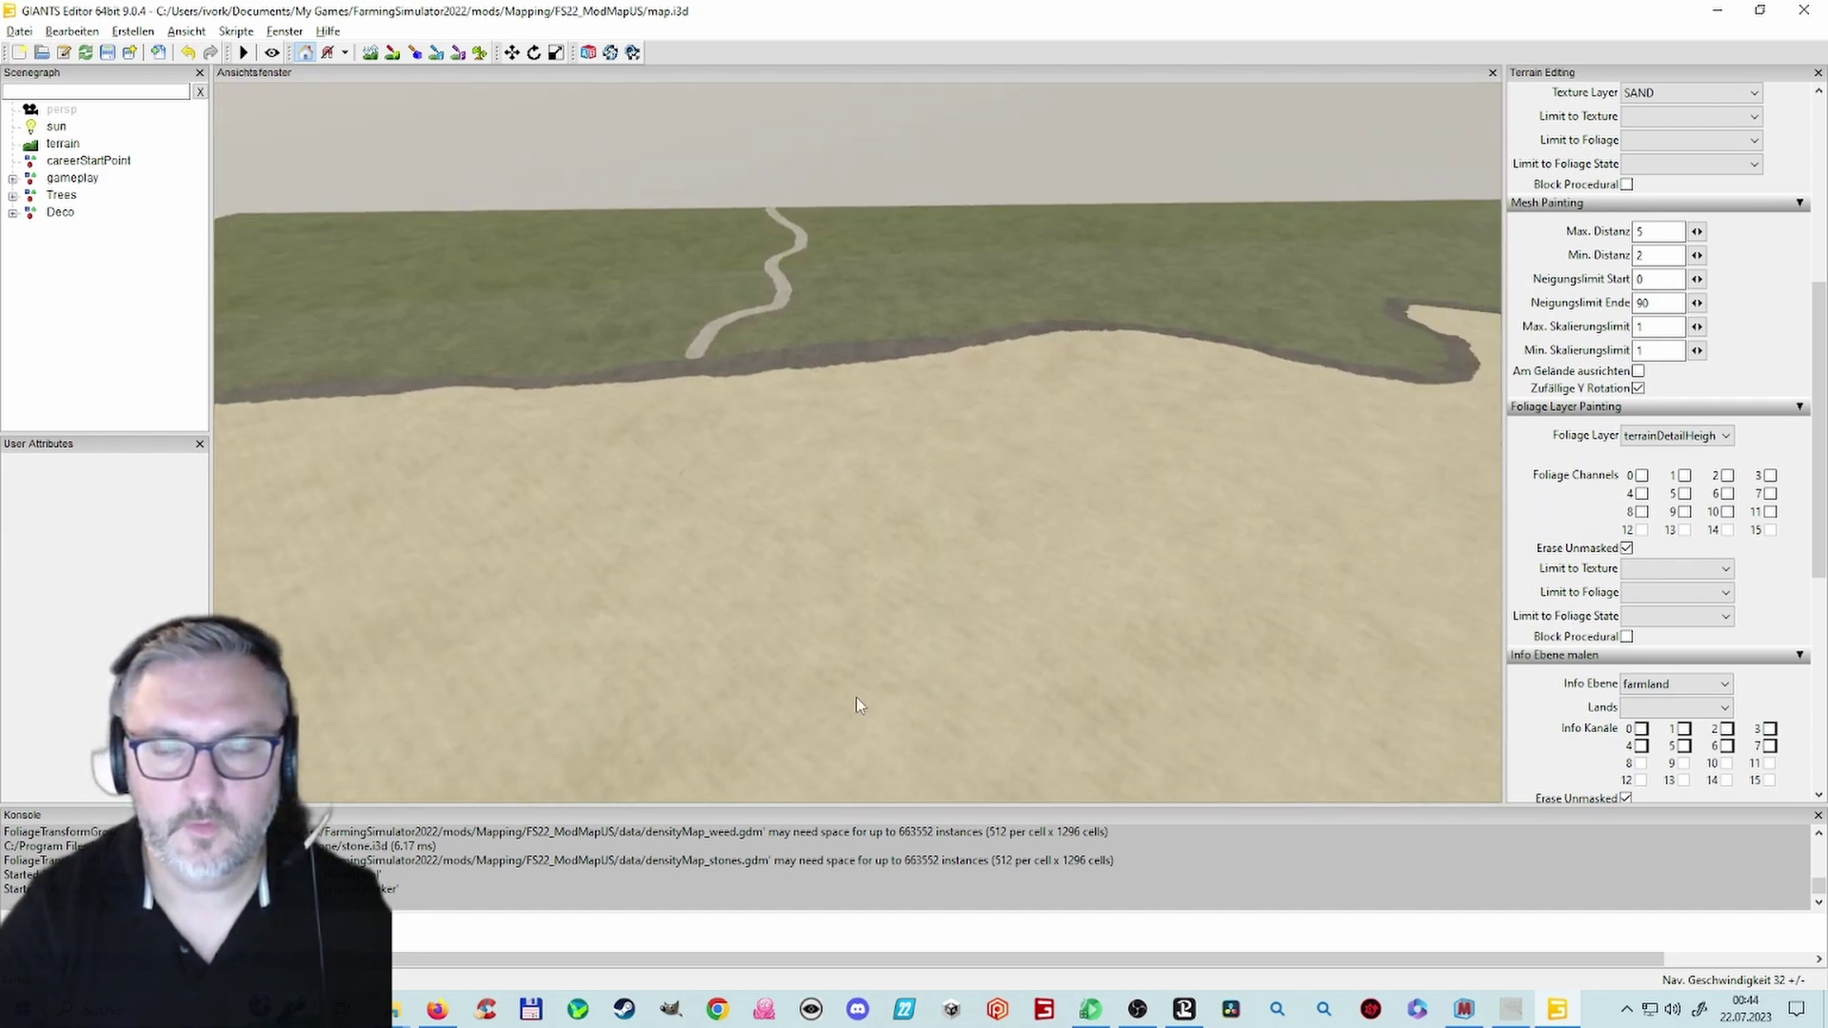
{"action": "right_click_drag", "start_coordinate": [1087, 732], "coordinate": [952, 583]}
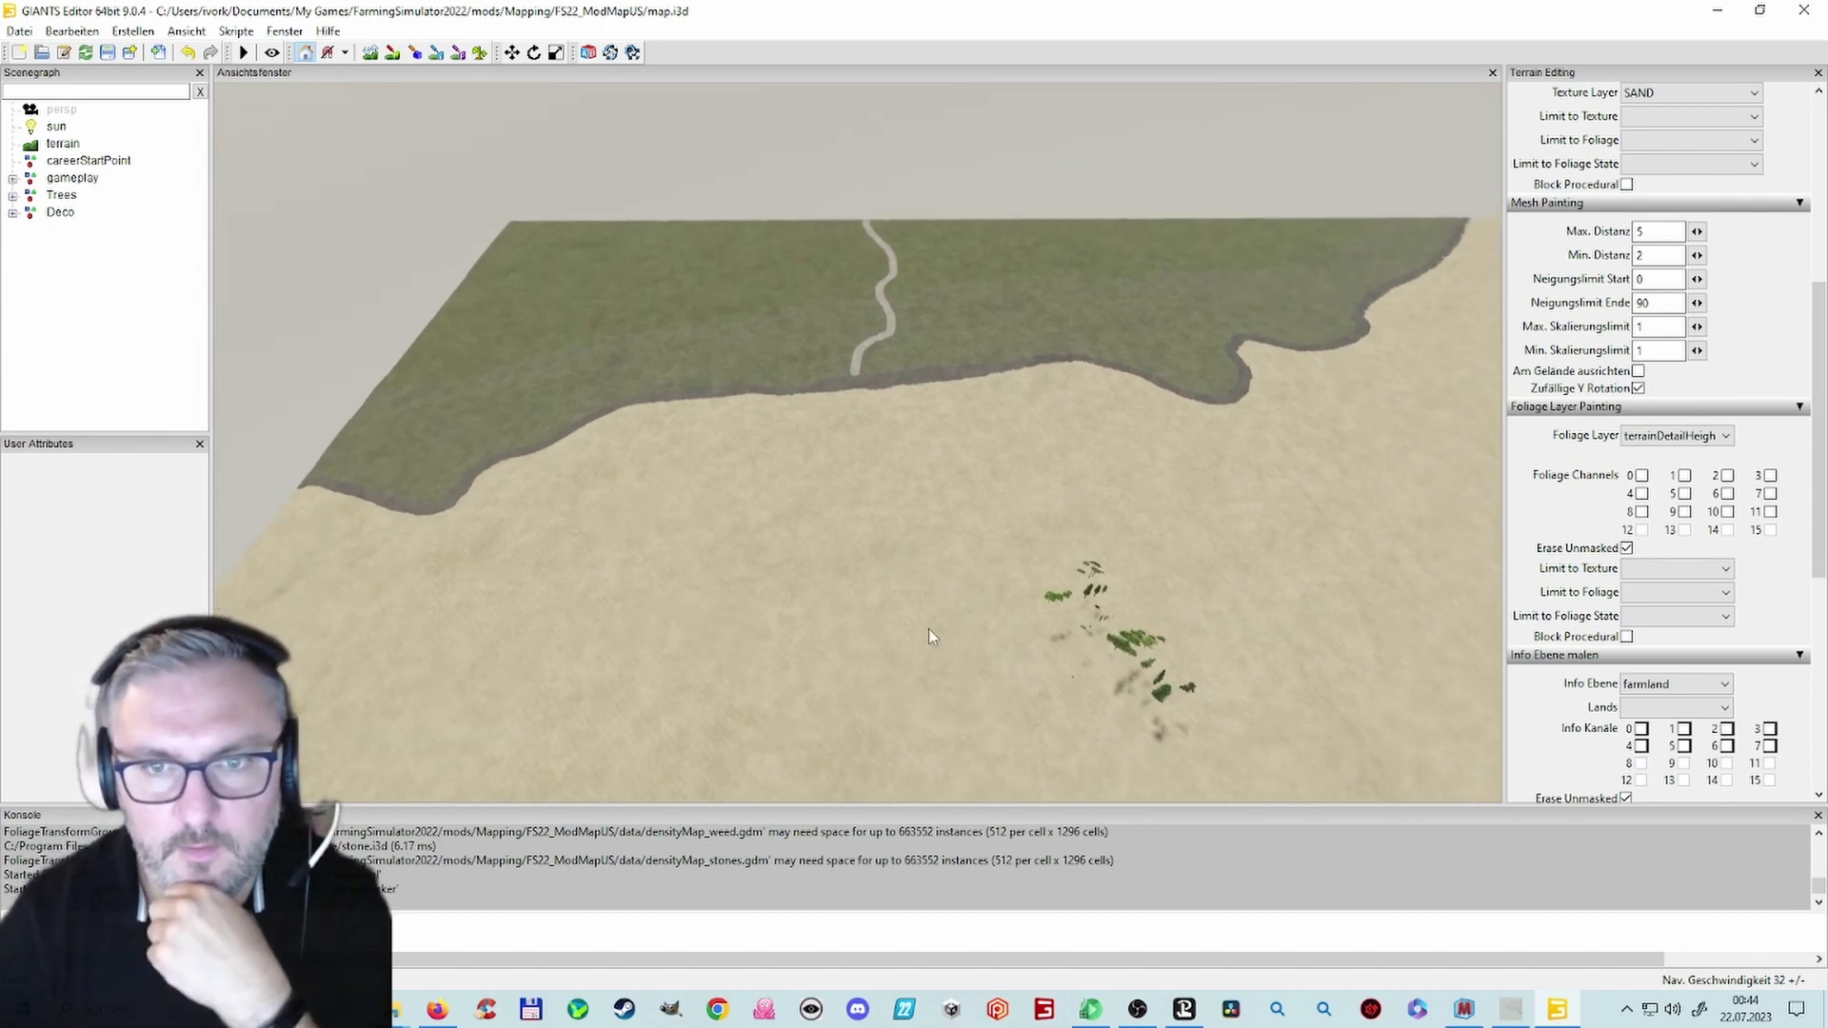
{"action": "right_click_drag", "start_coordinate": [880, 626], "coordinate": [1411, 562]}
{"action": "right_click_drag", "start_coordinate": [1085, 648], "coordinate": [1186, 675]}
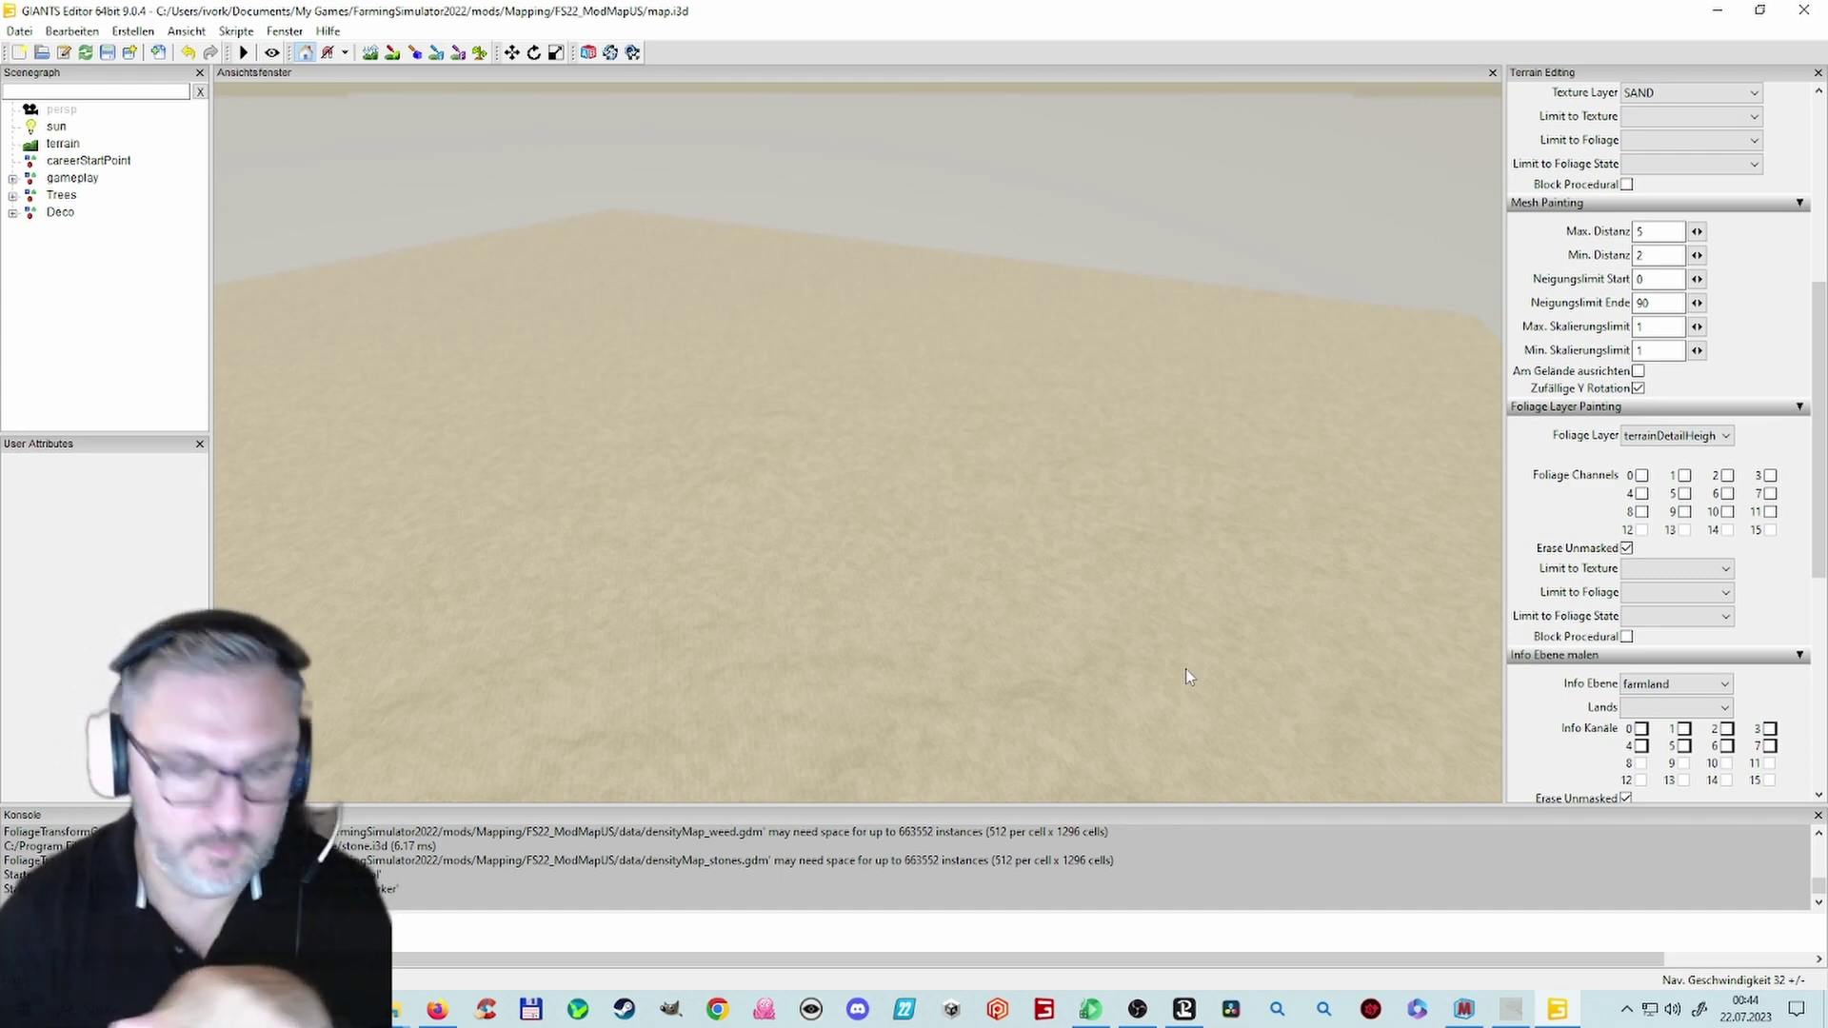
{"action": "left_click_drag", "start_coordinate": [1135, 636], "coordinate": [905, 746], "text": "alt"}
{"action": "right_click_drag", "start_coordinate": [905, 746], "coordinate": [963, 761]}
{"action": "mouse_move", "coordinate": [885, 772]}
{"action": "left_mouse_down", "text": "alt"}
{"action": "mouse_move", "coordinate": [978, 808]}
{"action": "mouse_move", "coordinate": [906, 762]}
{"action": "left_mouse_up", "text": "alt"}
{"action": "right_click_drag", "start_coordinate": [1003, 648], "coordinate": [887, 649]}
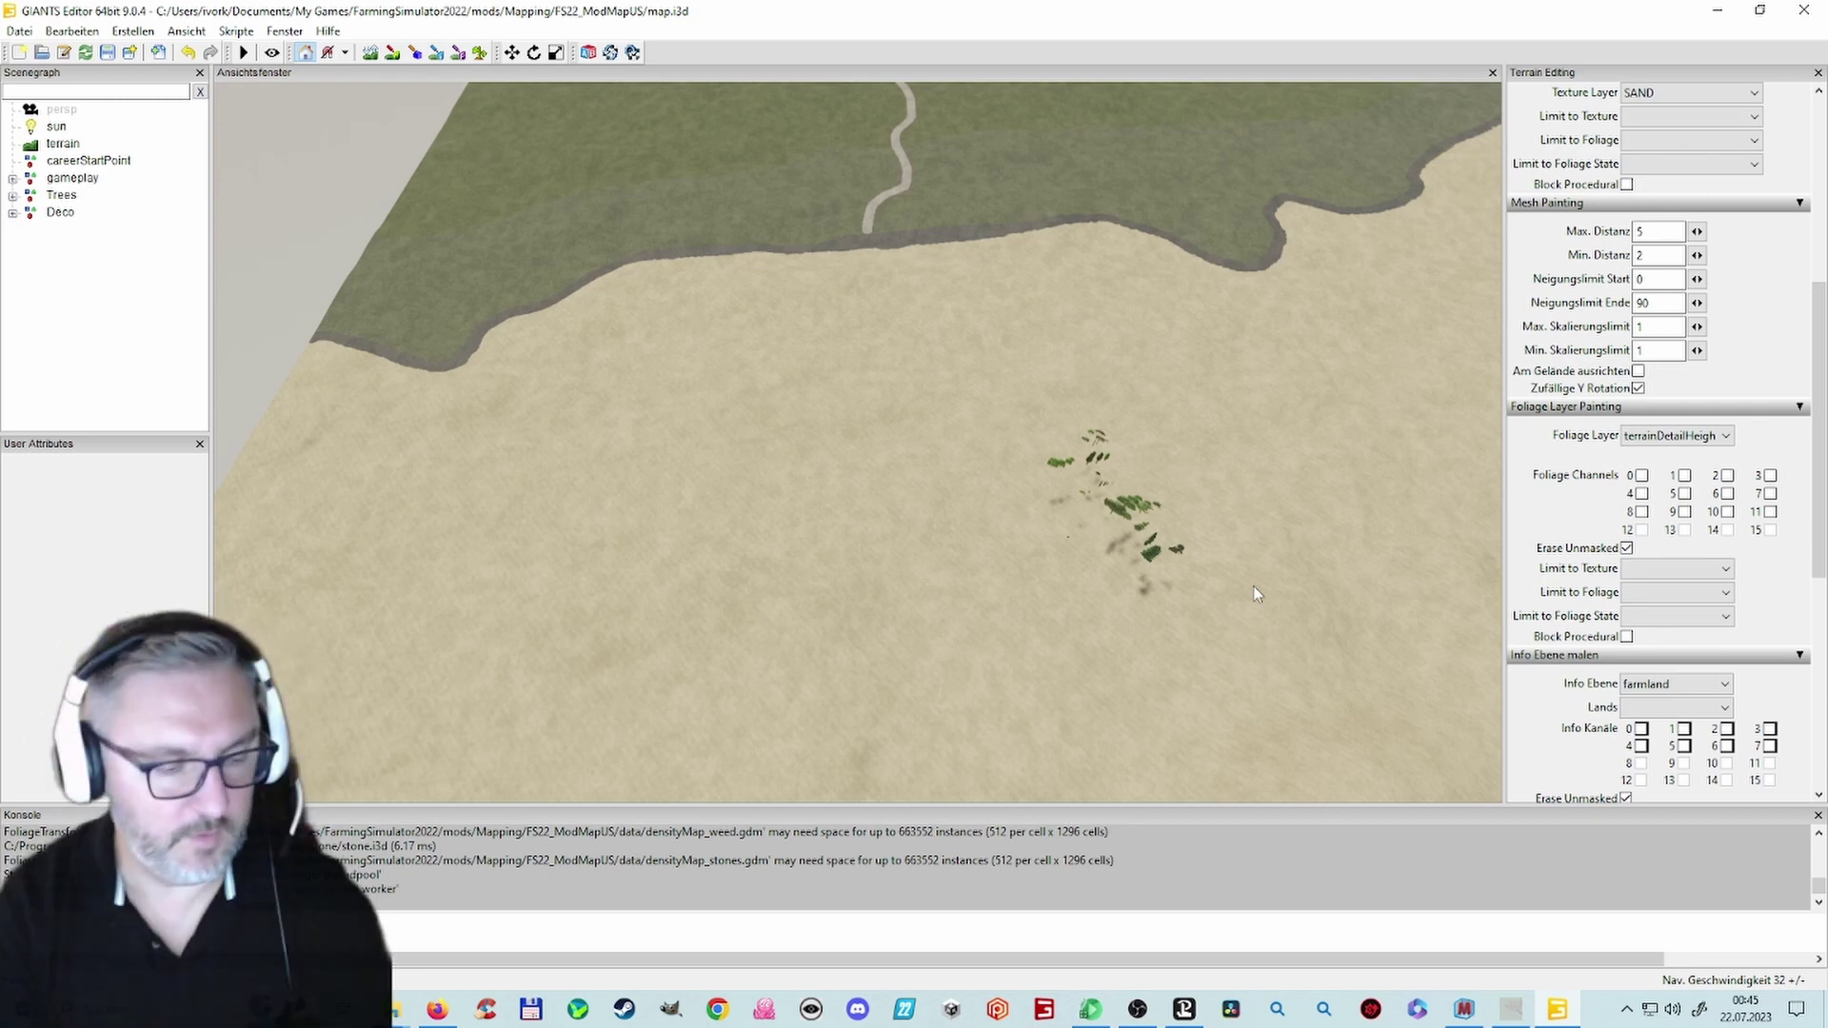
{"action": "left_click_drag", "start_coordinate": [1260, 574], "coordinate": [1364, 573], "text": "alt"}
{"action": "right_click_drag", "start_coordinate": [1363, 573], "coordinate": [681, 720]}
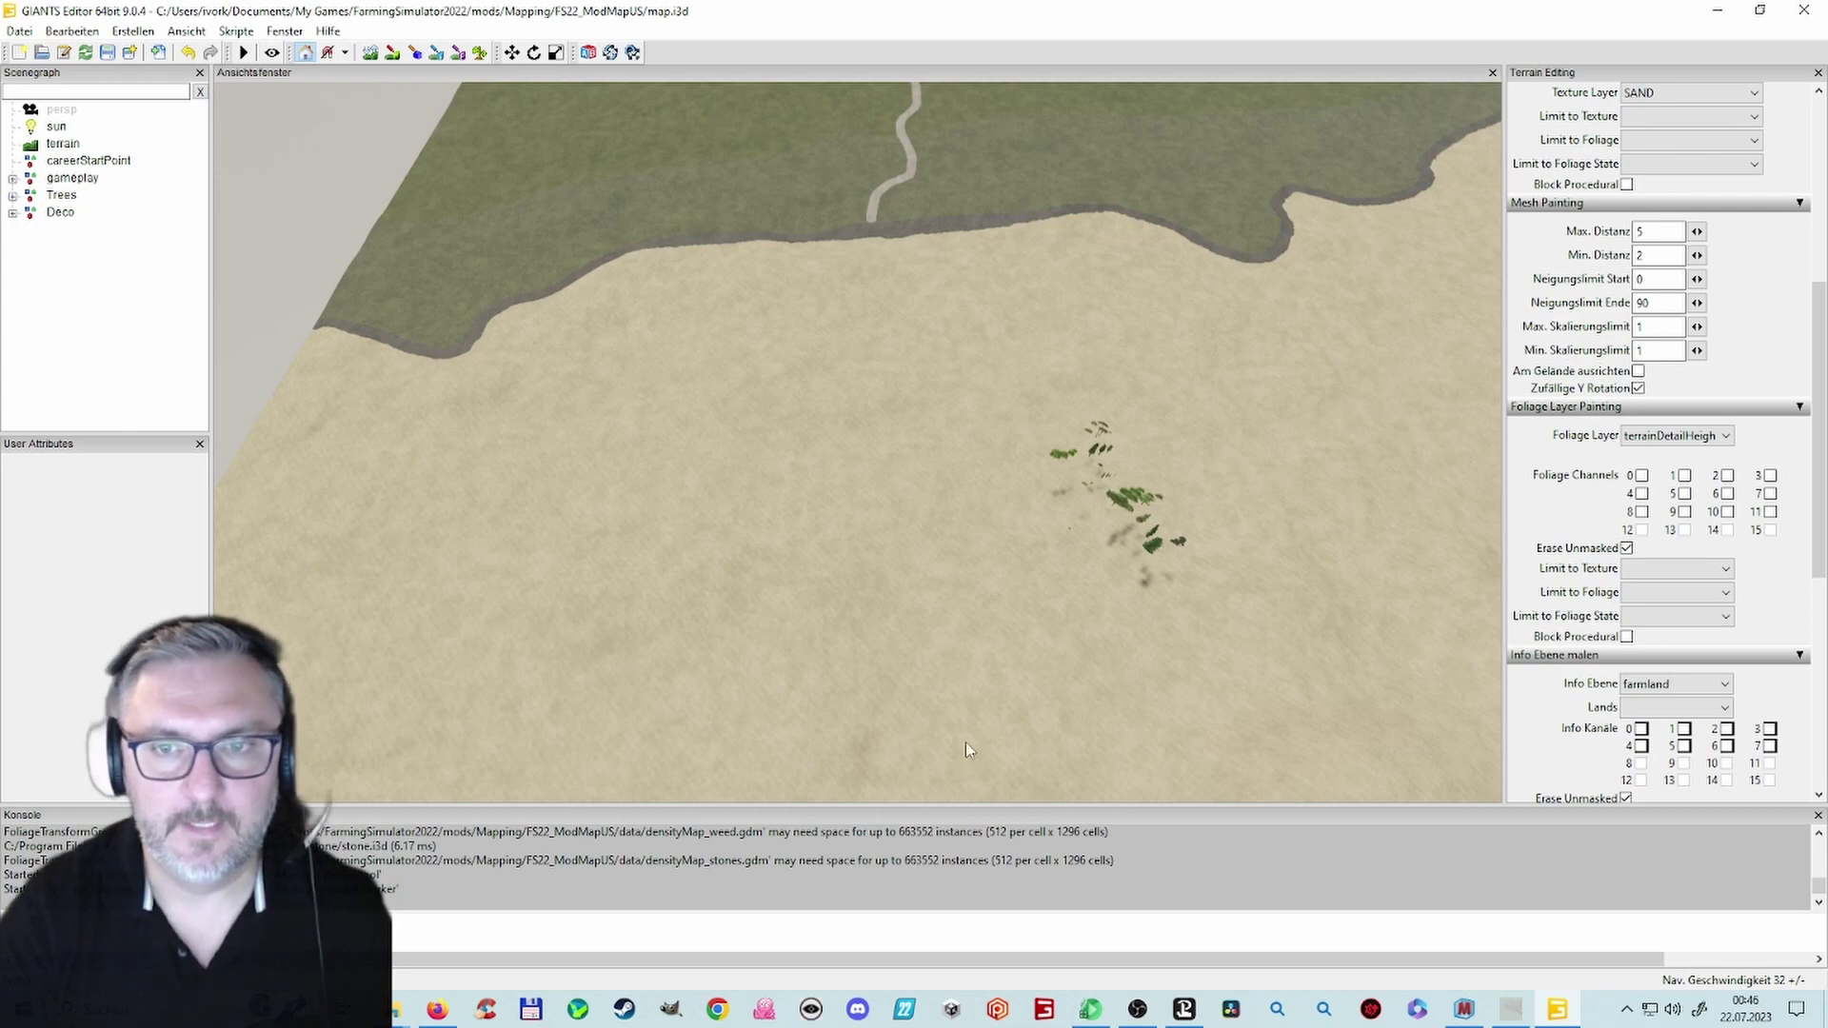
{"action": "right_click_drag", "start_coordinate": [957, 728], "coordinate": [872, 636]}
{"action": "right_click_drag", "start_coordinate": [1203, 615], "coordinate": [1053, 544]}
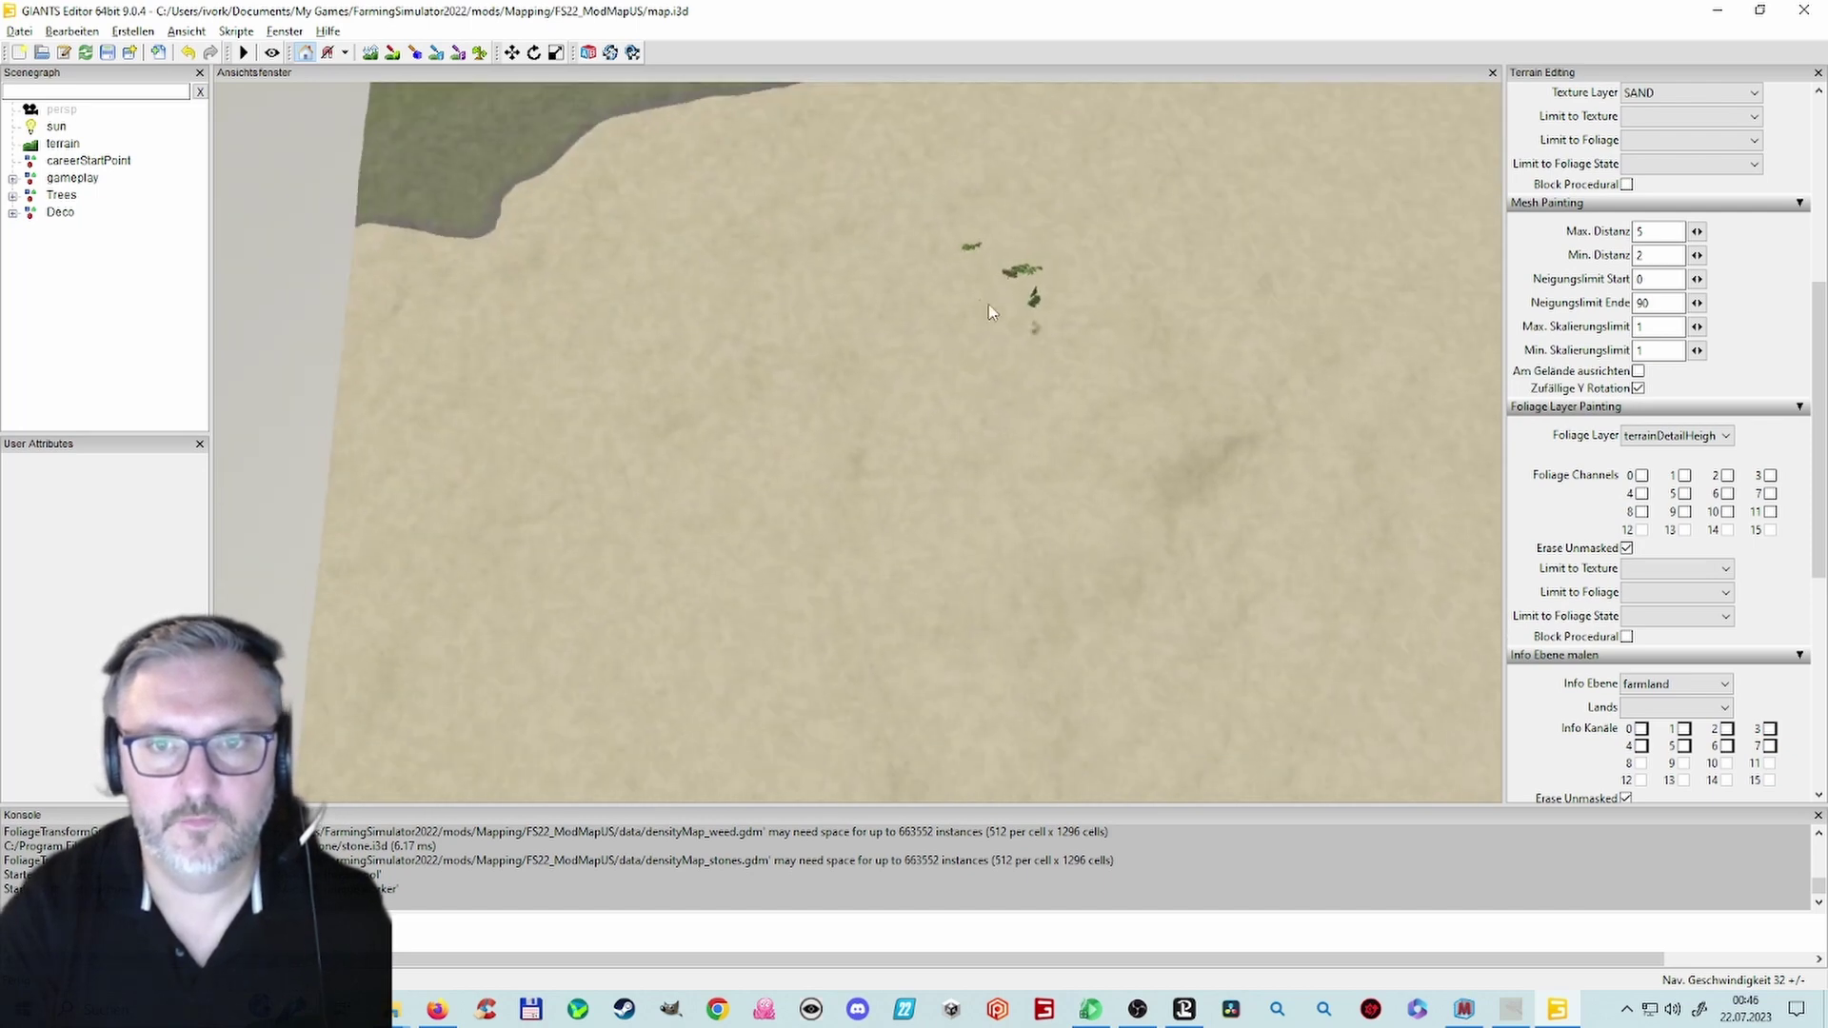
{"action": "right_click_drag", "start_coordinate": [985, 409], "coordinate": [979, 707]}
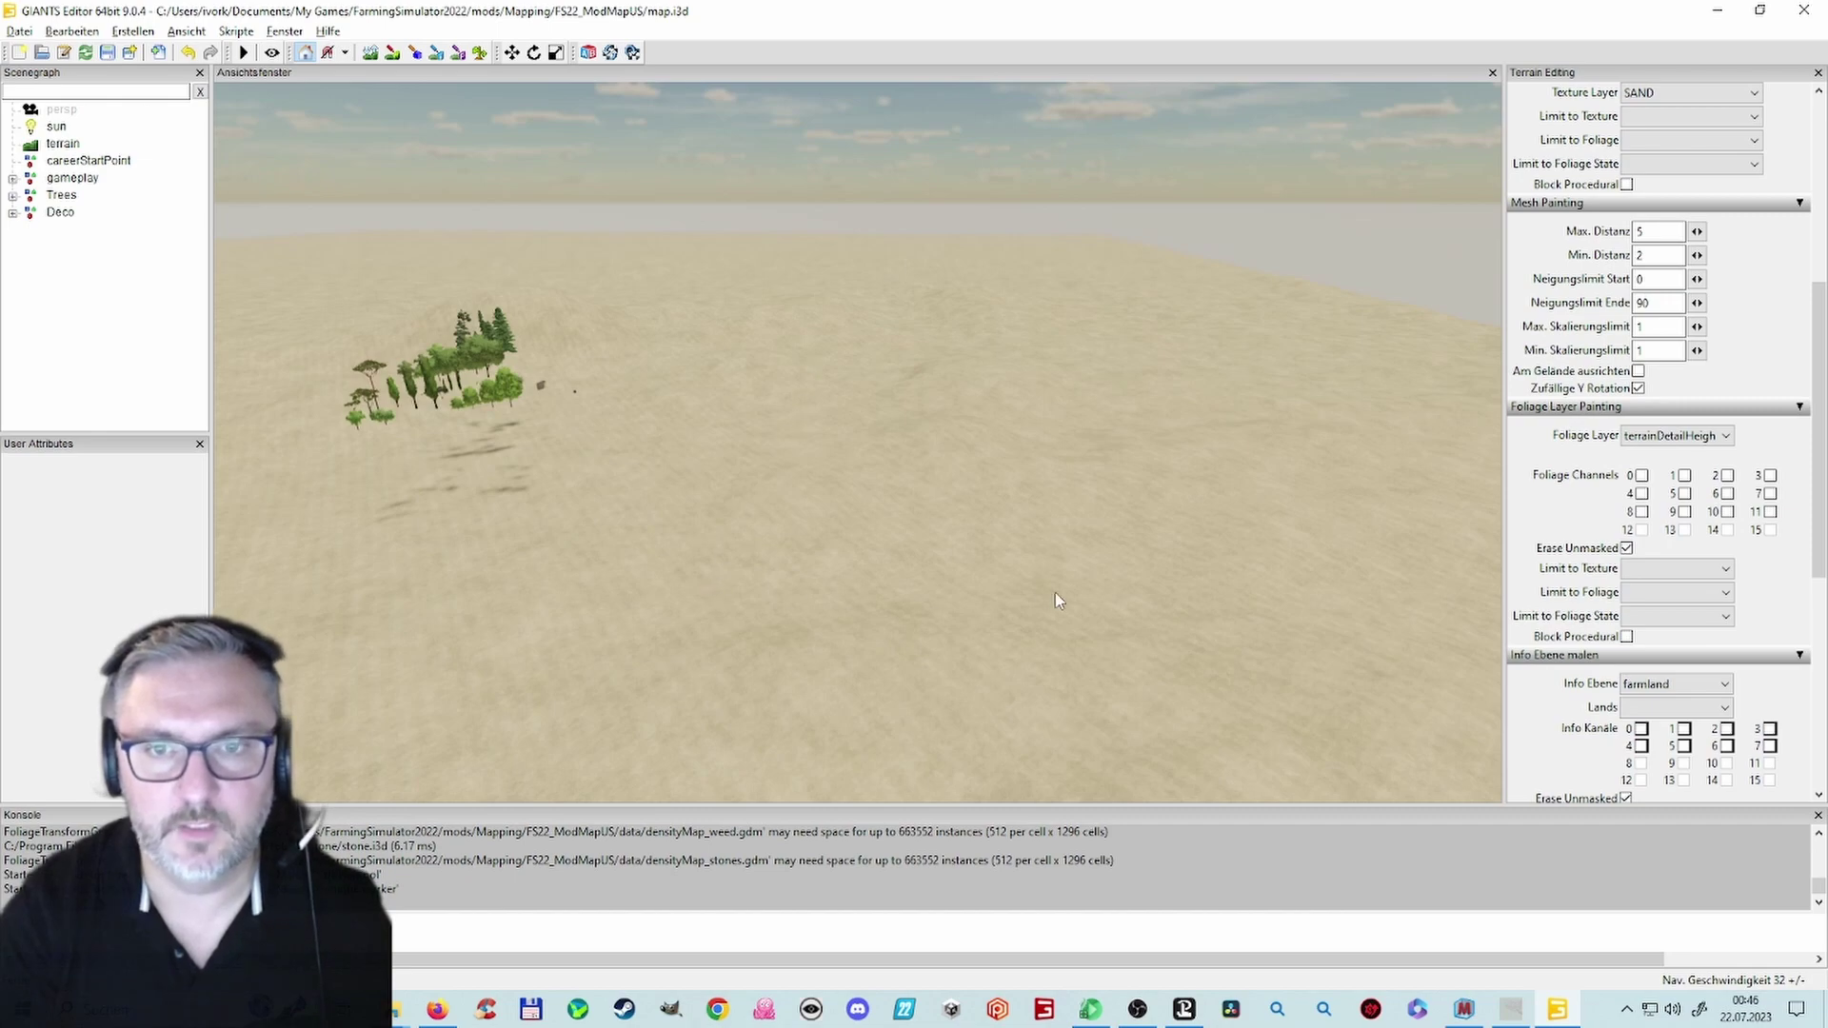
{"action": "left_click_drag", "start_coordinate": [1055, 592], "coordinate": [575, 671], "text": "alt"}
{"action": "left_click_drag", "start_coordinate": [961, 652], "coordinate": [732, 668], "text": "alt"}
{"action": "left_click_drag", "start_coordinate": [963, 608], "coordinate": [970, 608], "text": "alt"}
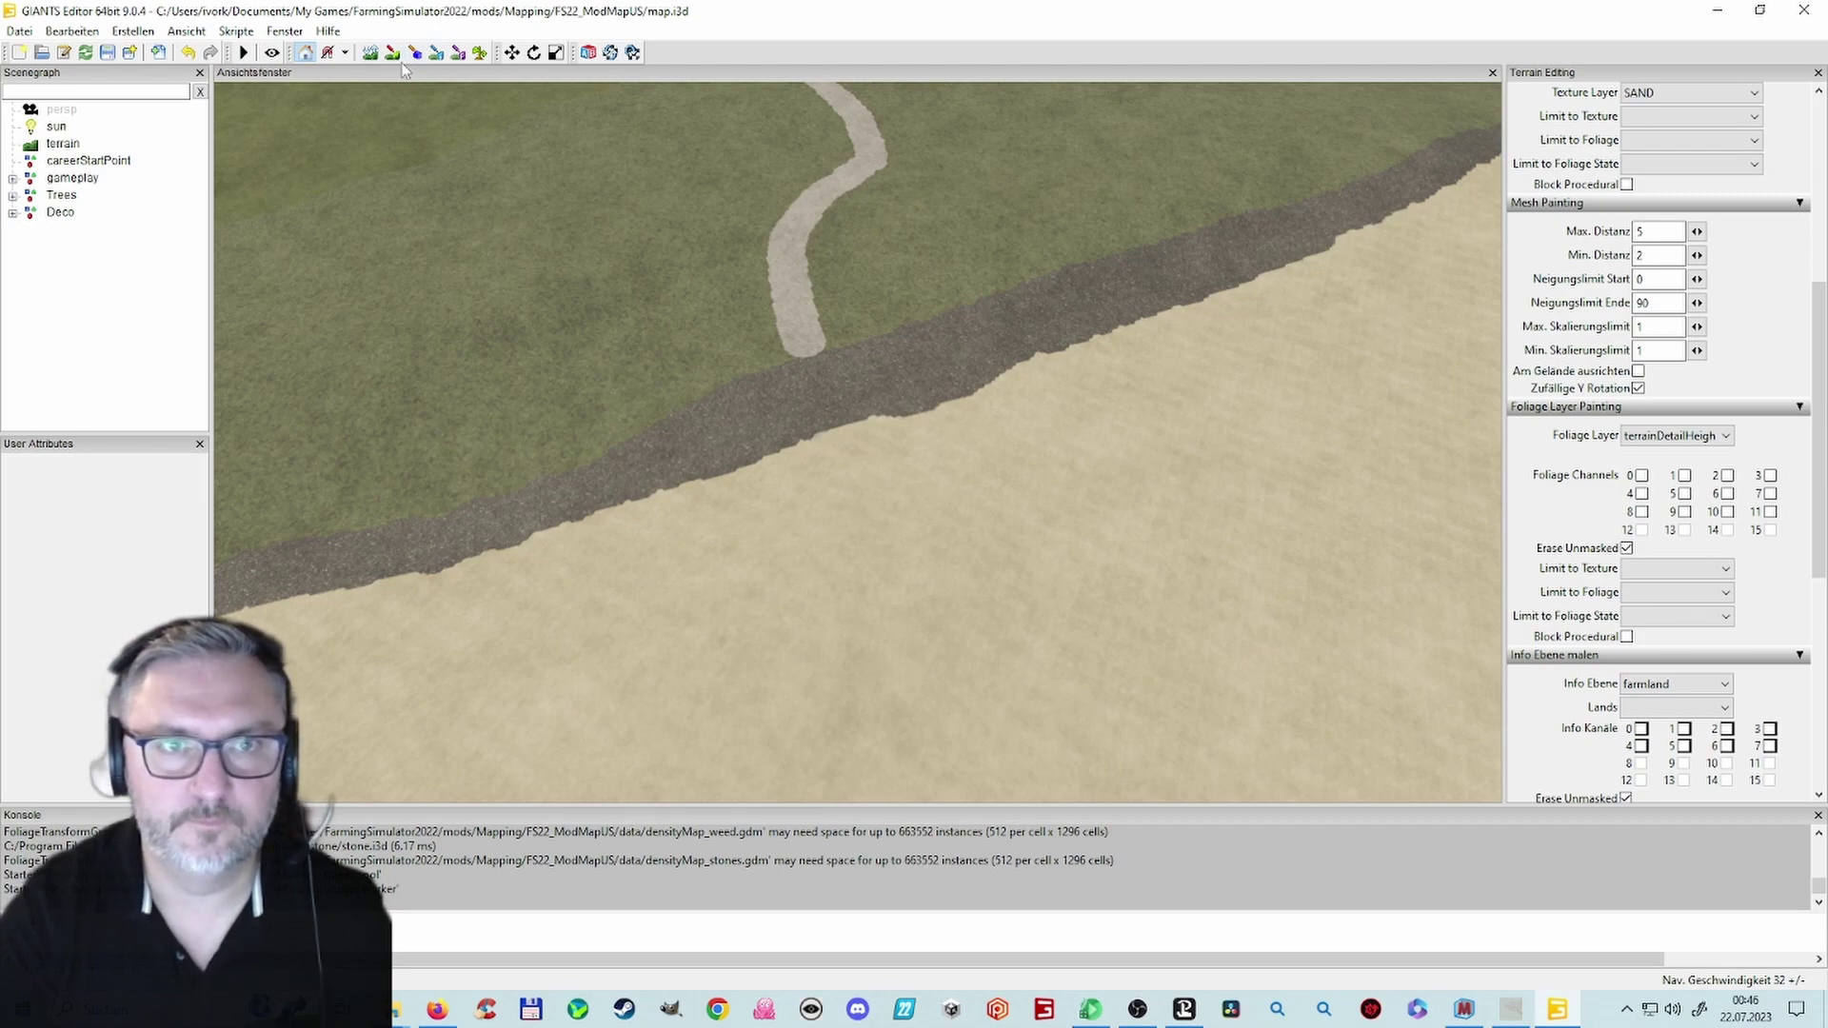
Step: Activate terrain texture painting near the end of the light path and choose GRAVELDUST as the texture layer
{"action": "left_click_drag", "start_coordinate": [752, 404], "coordinate": [746, 372], "text": "alt"}
{"action": "scroll", "coordinate": [1101, 362], "scroll_direction": "up", "scroll_amount": 2}
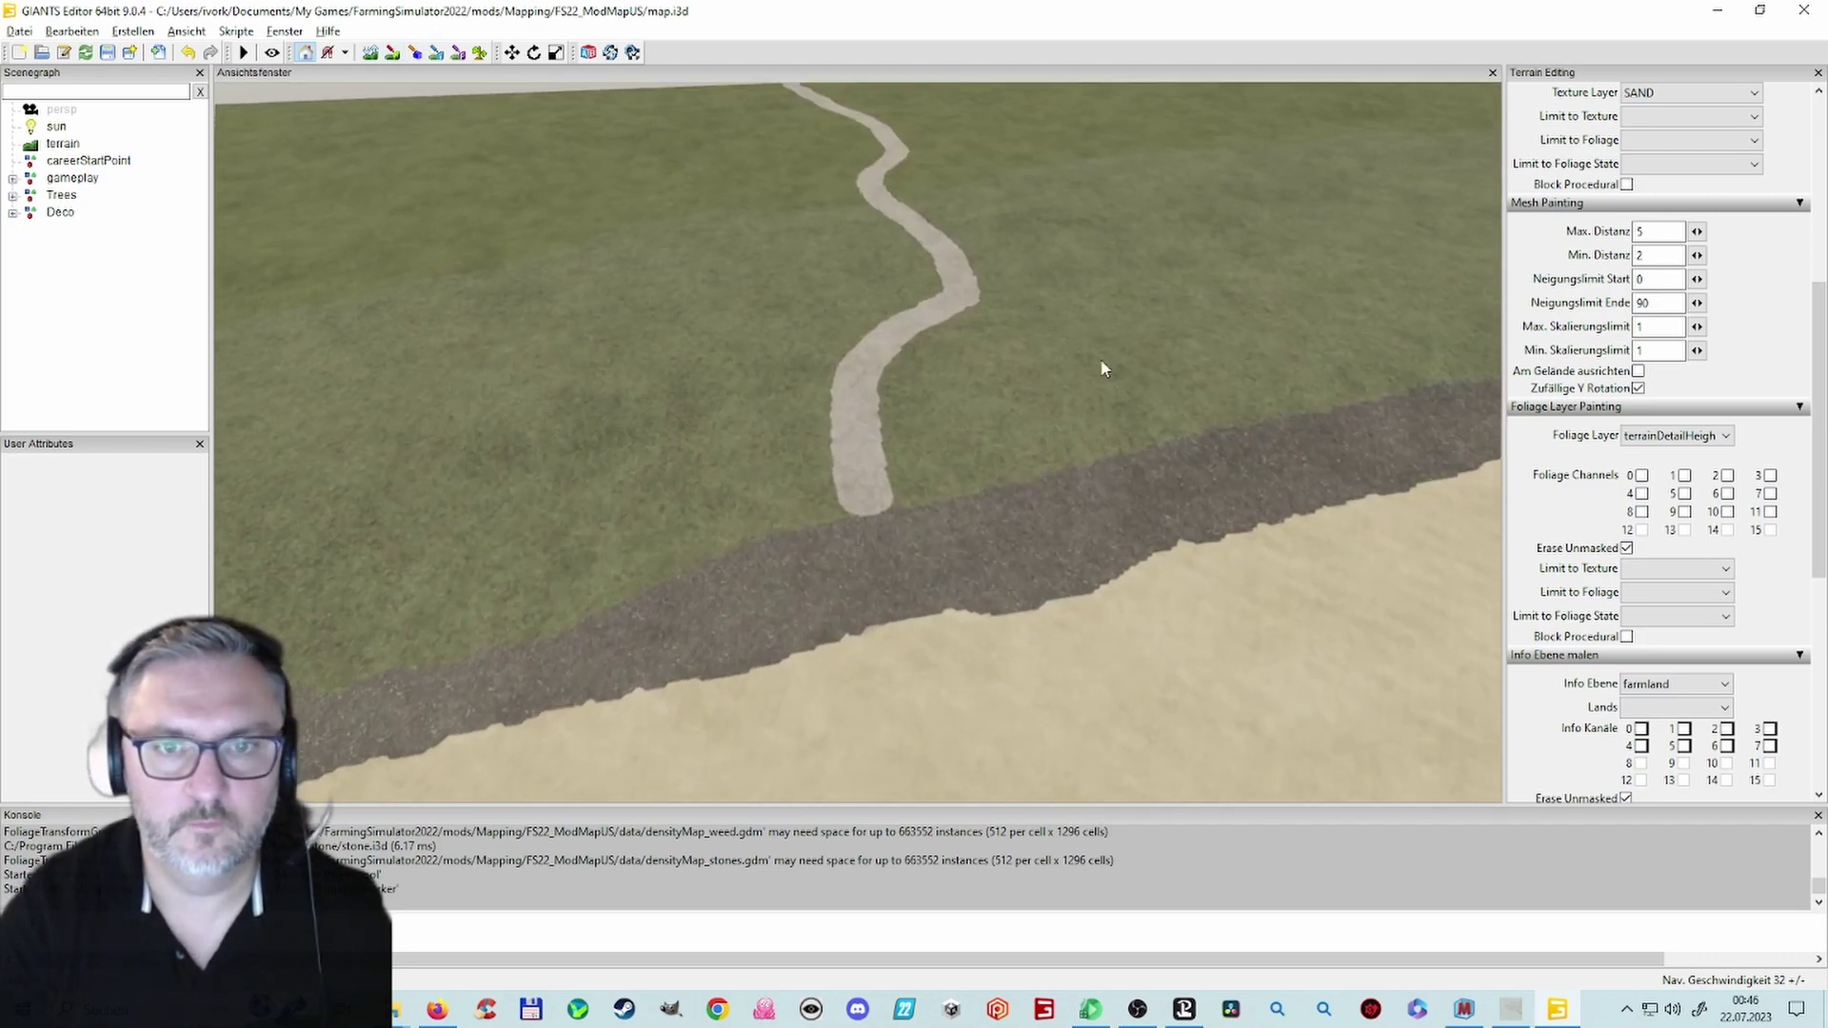
{"action": "scroll", "coordinate": [1102, 361], "scroll_direction": "up", "scroll_amount": 2}
{"action": "left_click", "coordinate": [392, 54]}
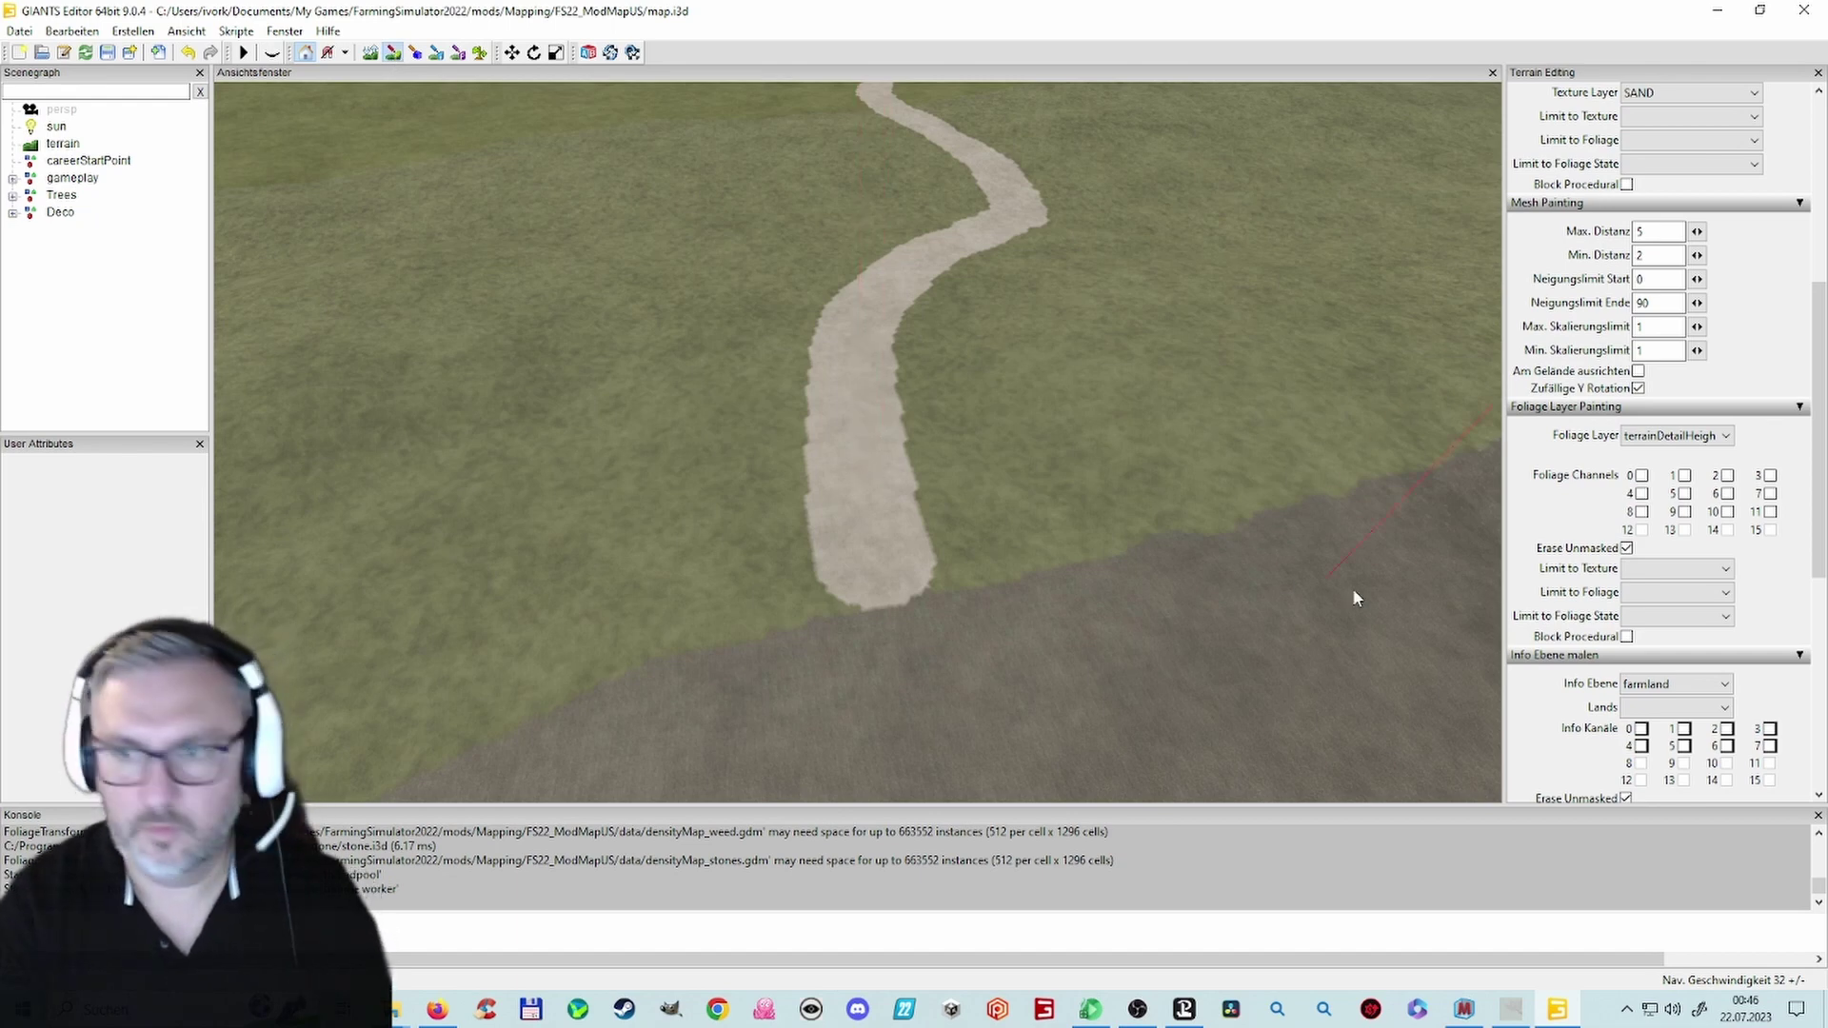
{"action": "scroll", "coordinate": [1644, 514], "scroll_direction": "up", "scroll_amount": 2}
{"action": "scroll", "coordinate": [1644, 512], "scroll_direction": "up", "scroll_amount": 2}
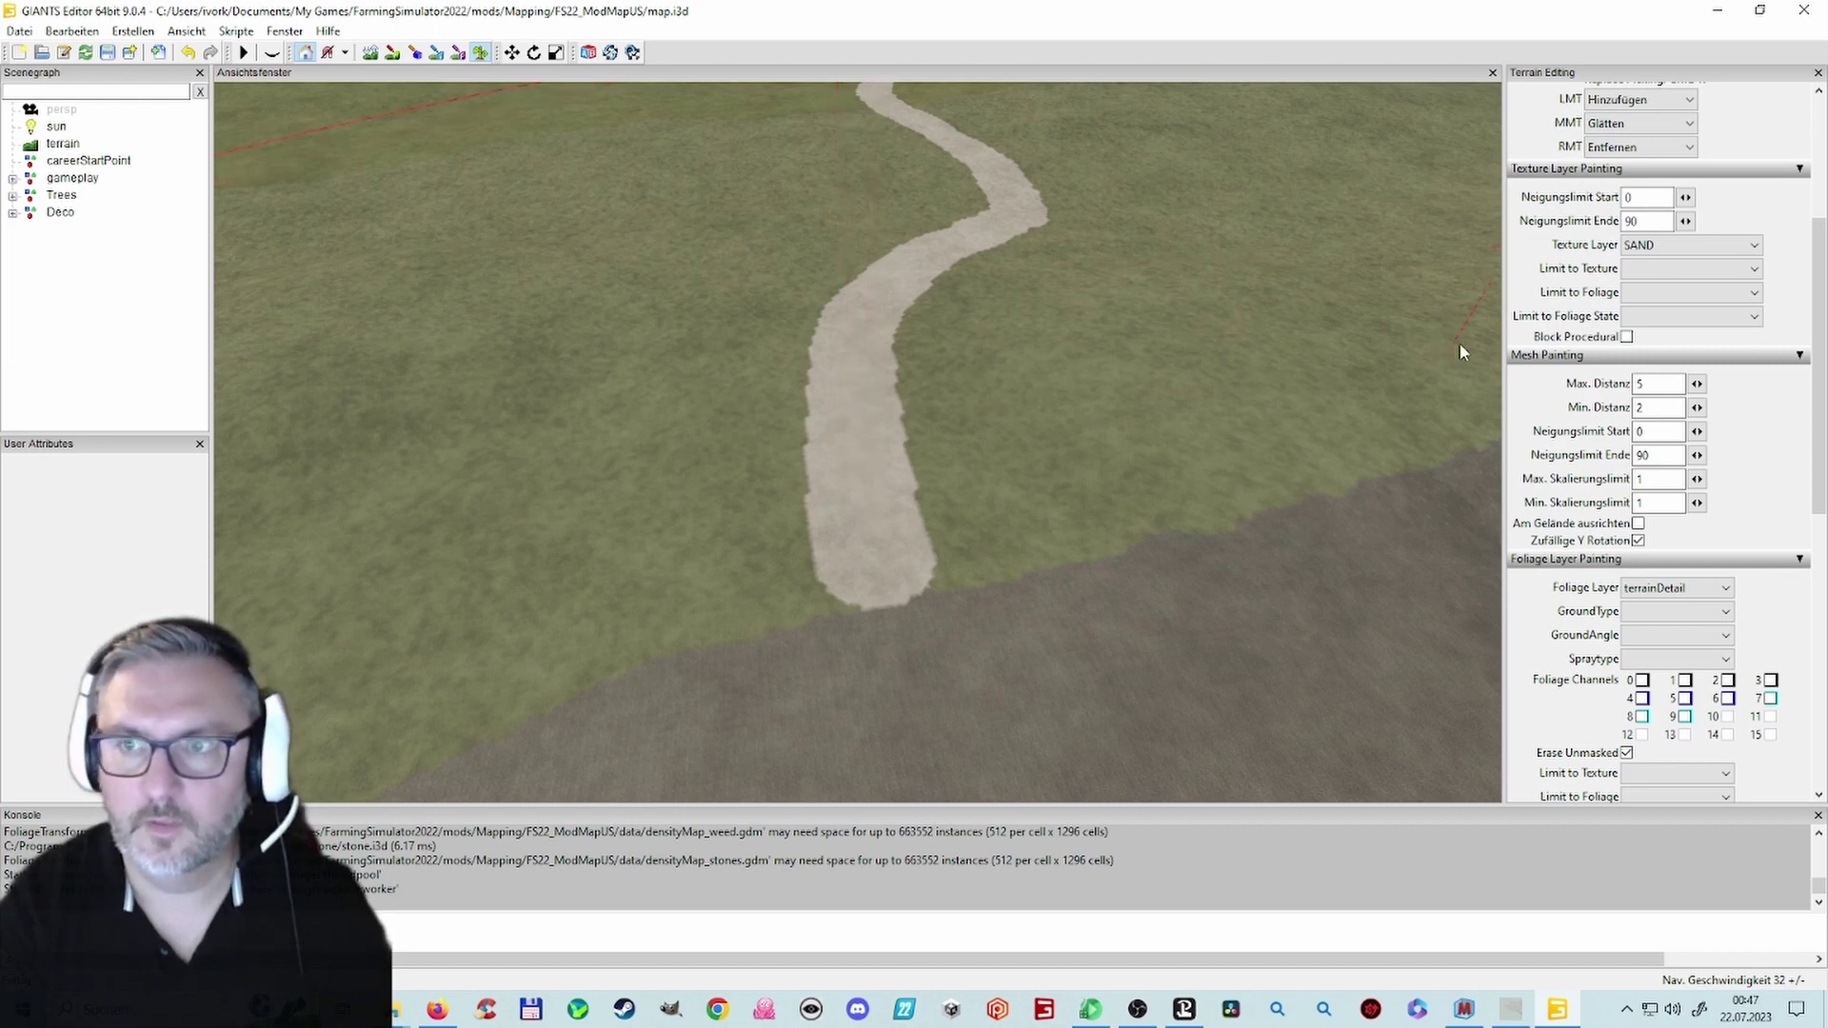
{"action": "left_click", "coordinate": [1685, 245]}
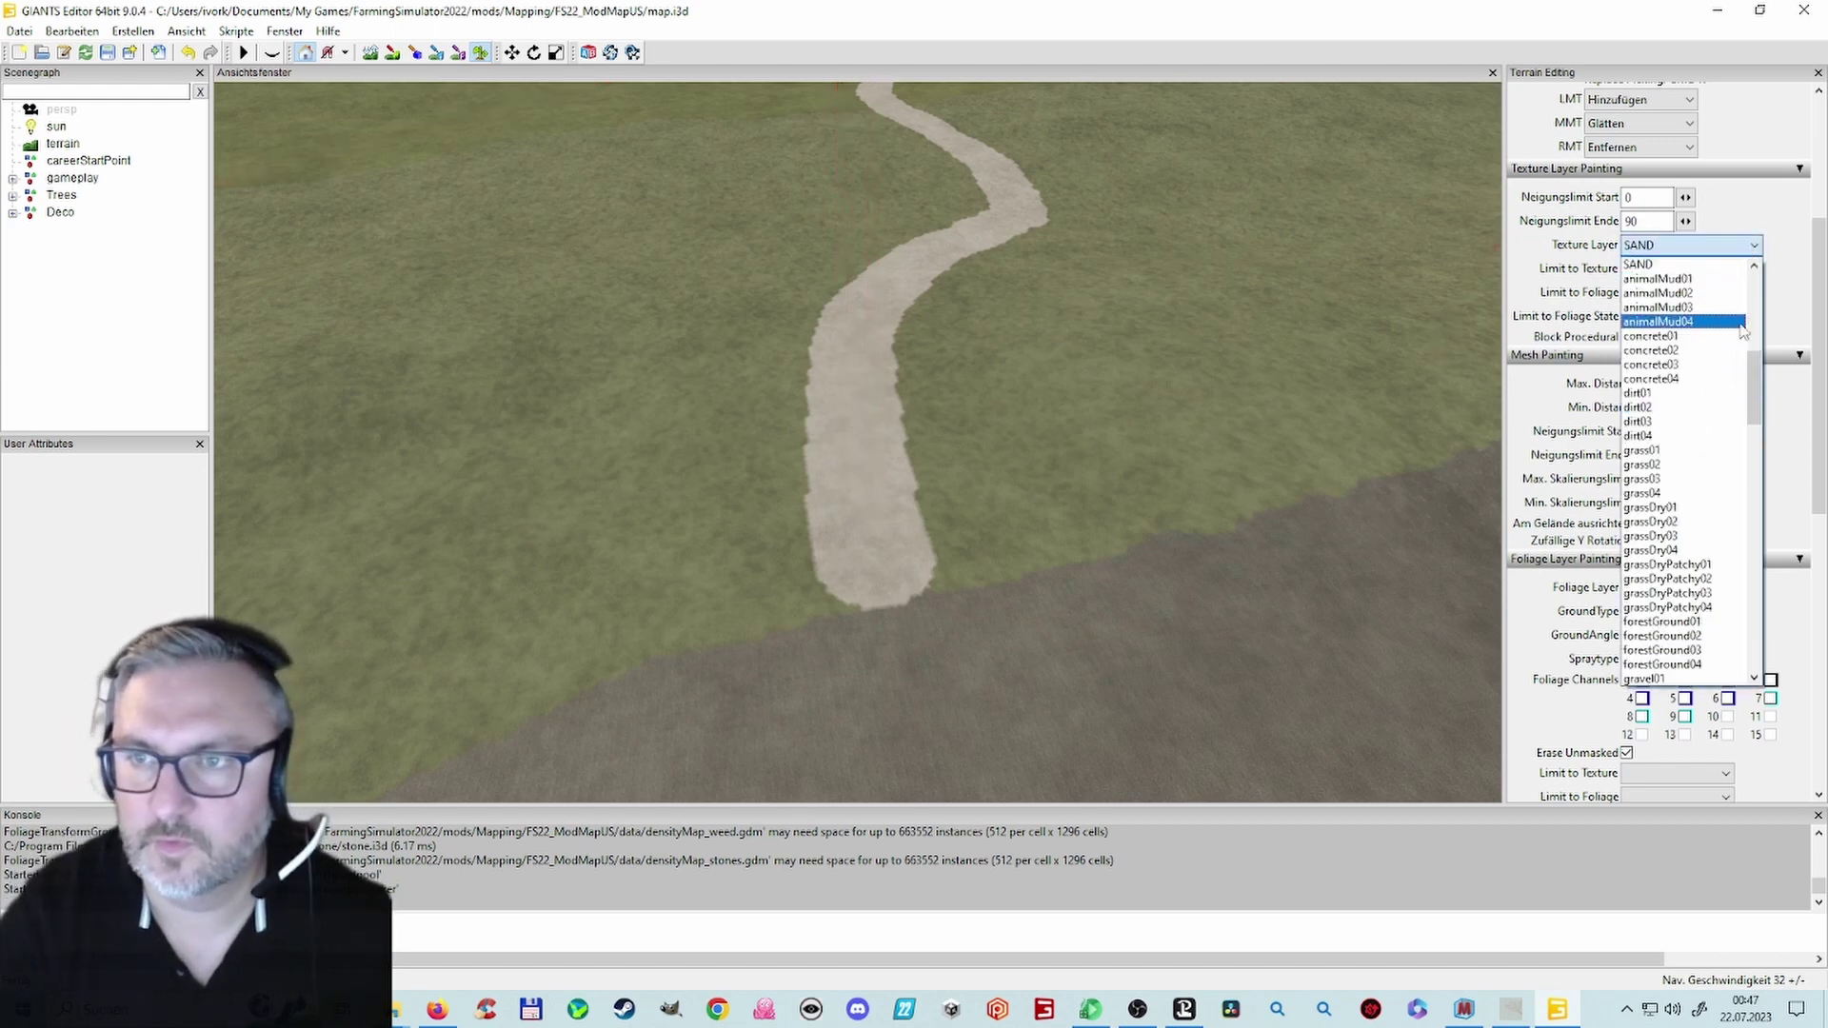
{"action": "left_click_drag", "start_coordinate": [1755, 368], "coordinate": [1757, 276]}
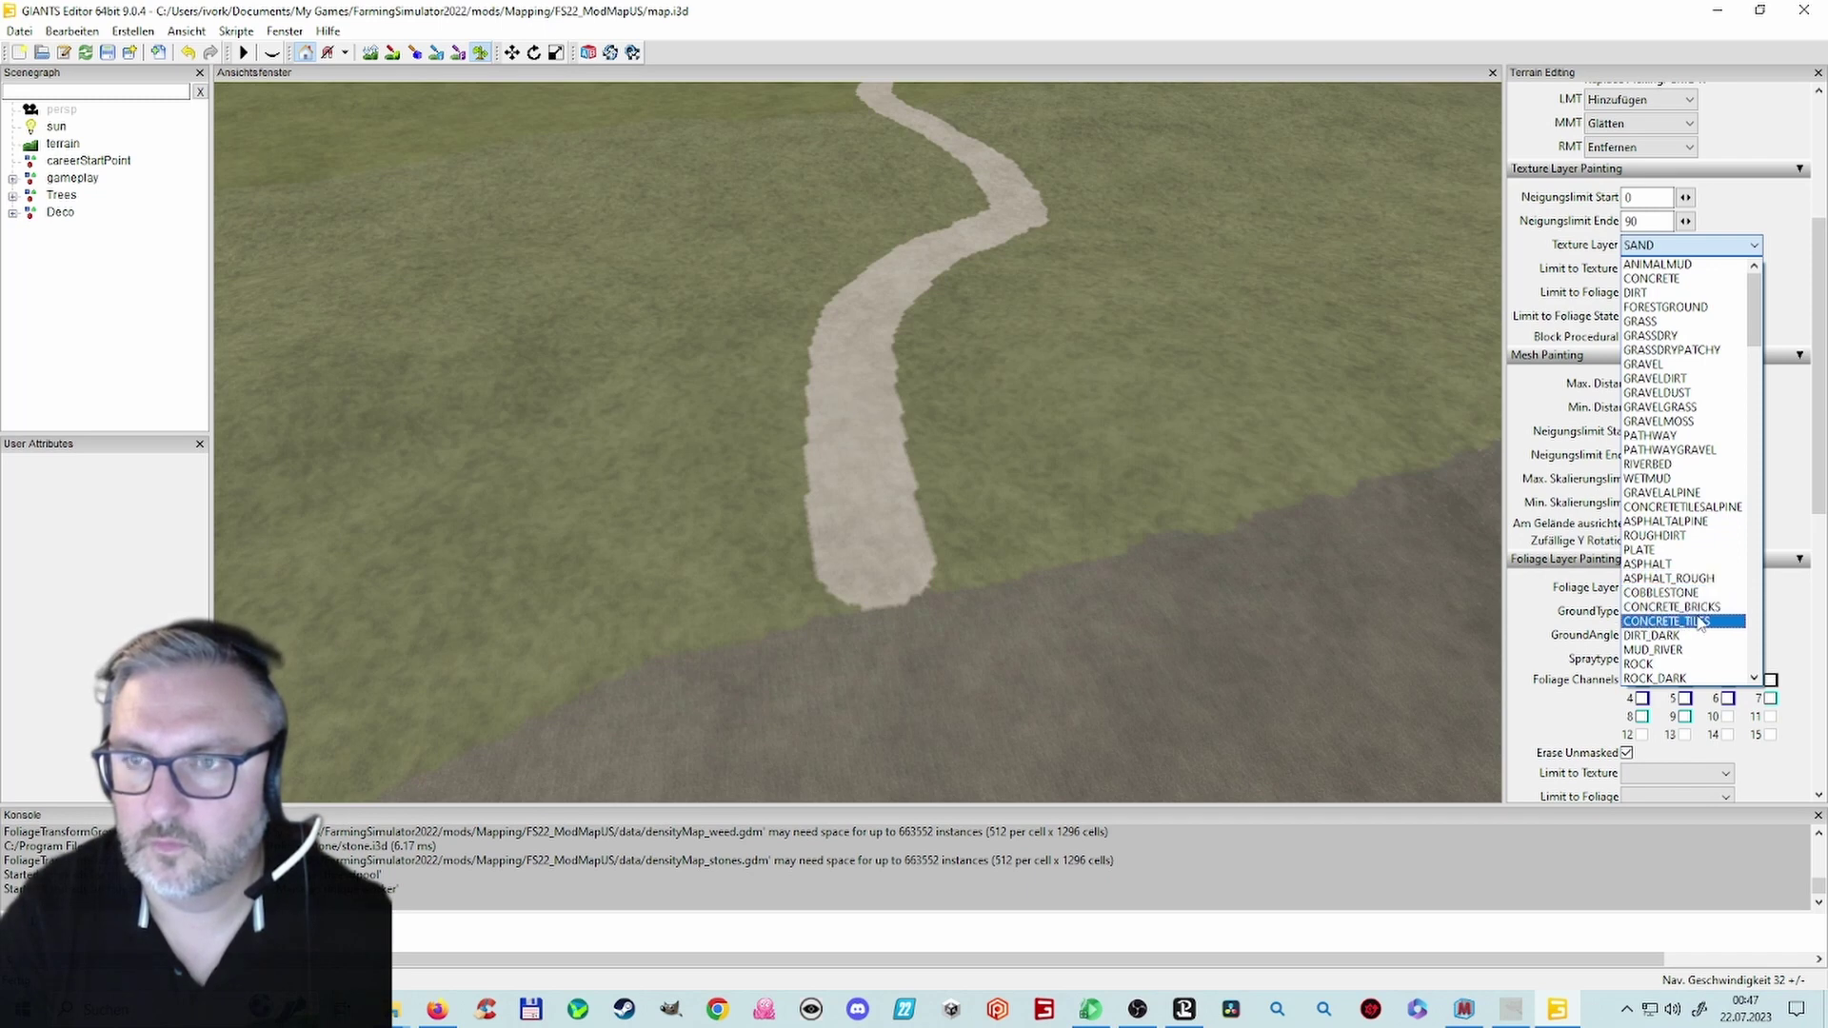
{"action": "left_click", "coordinate": [1691, 394]}
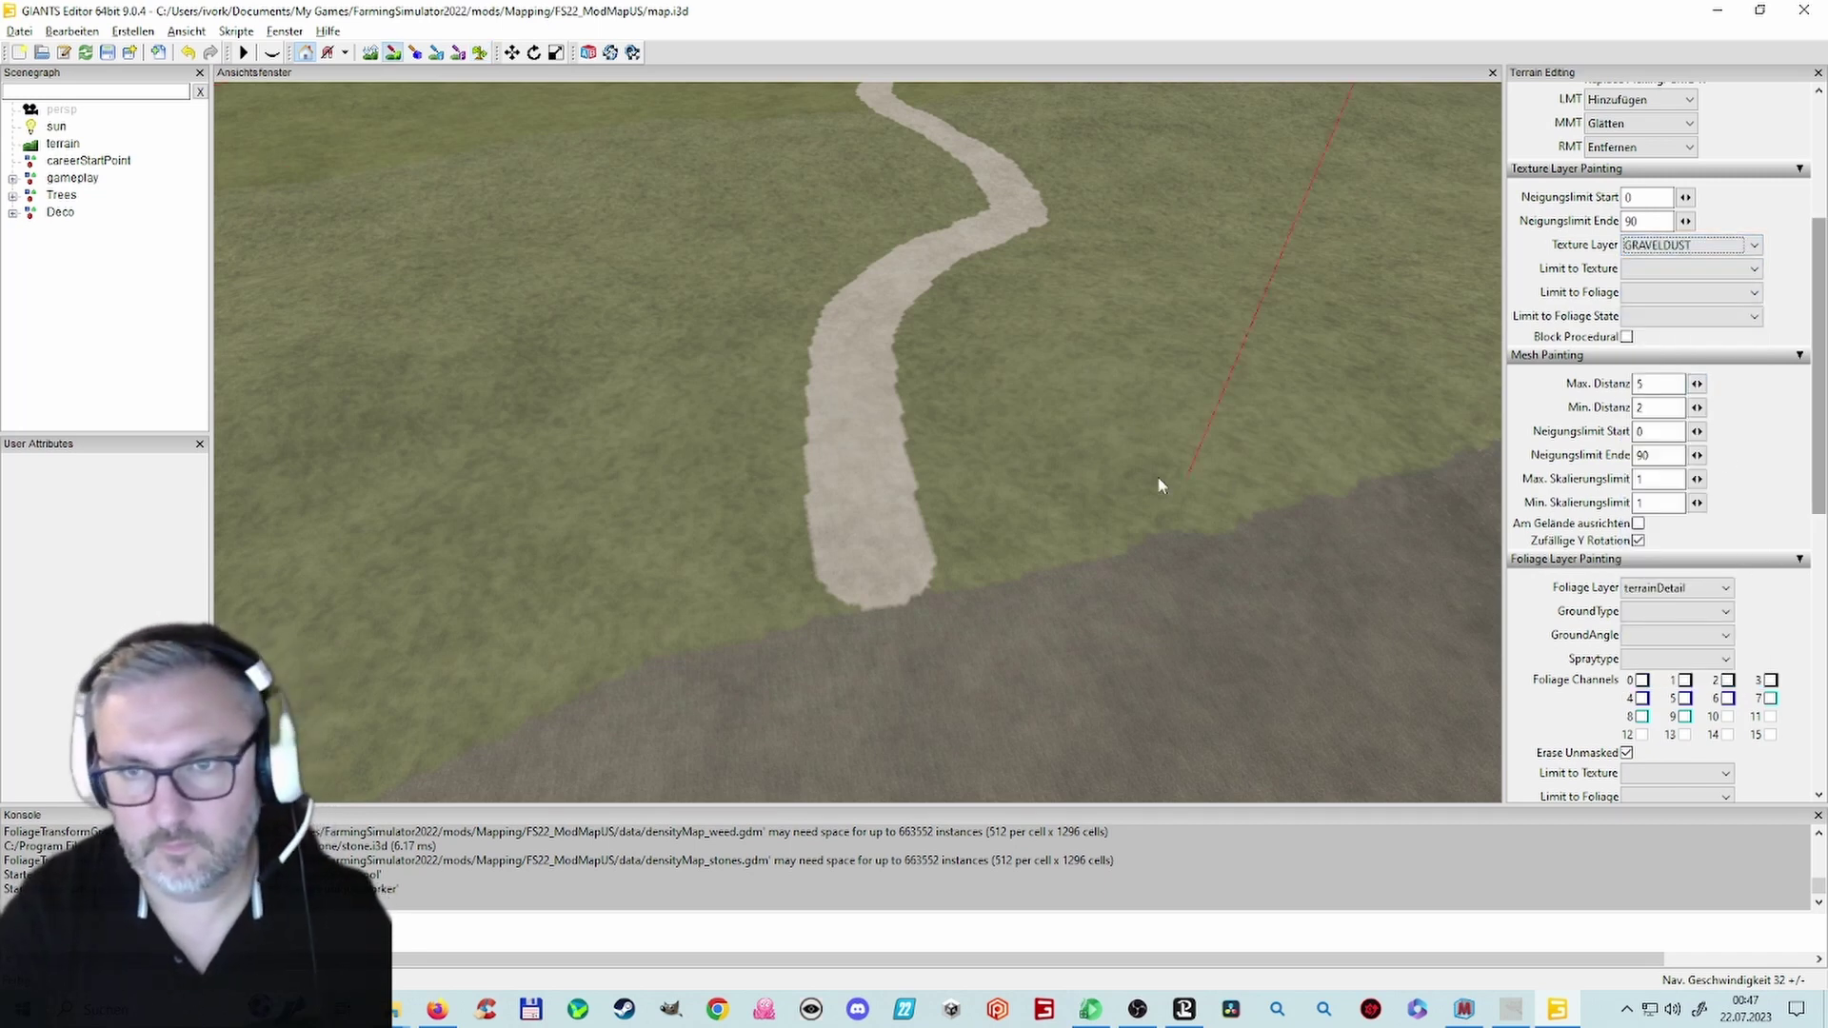
Step: Set the brush radius to 8 for painting on the sand beside the dark border strip
{"action": "left_click_drag", "start_coordinate": [1159, 486], "coordinate": [1181, 592], "text": "alt"}
{"action": "scroll", "coordinate": [1152, 535], "scroll_direction": "up", "scroll_amount": 3}
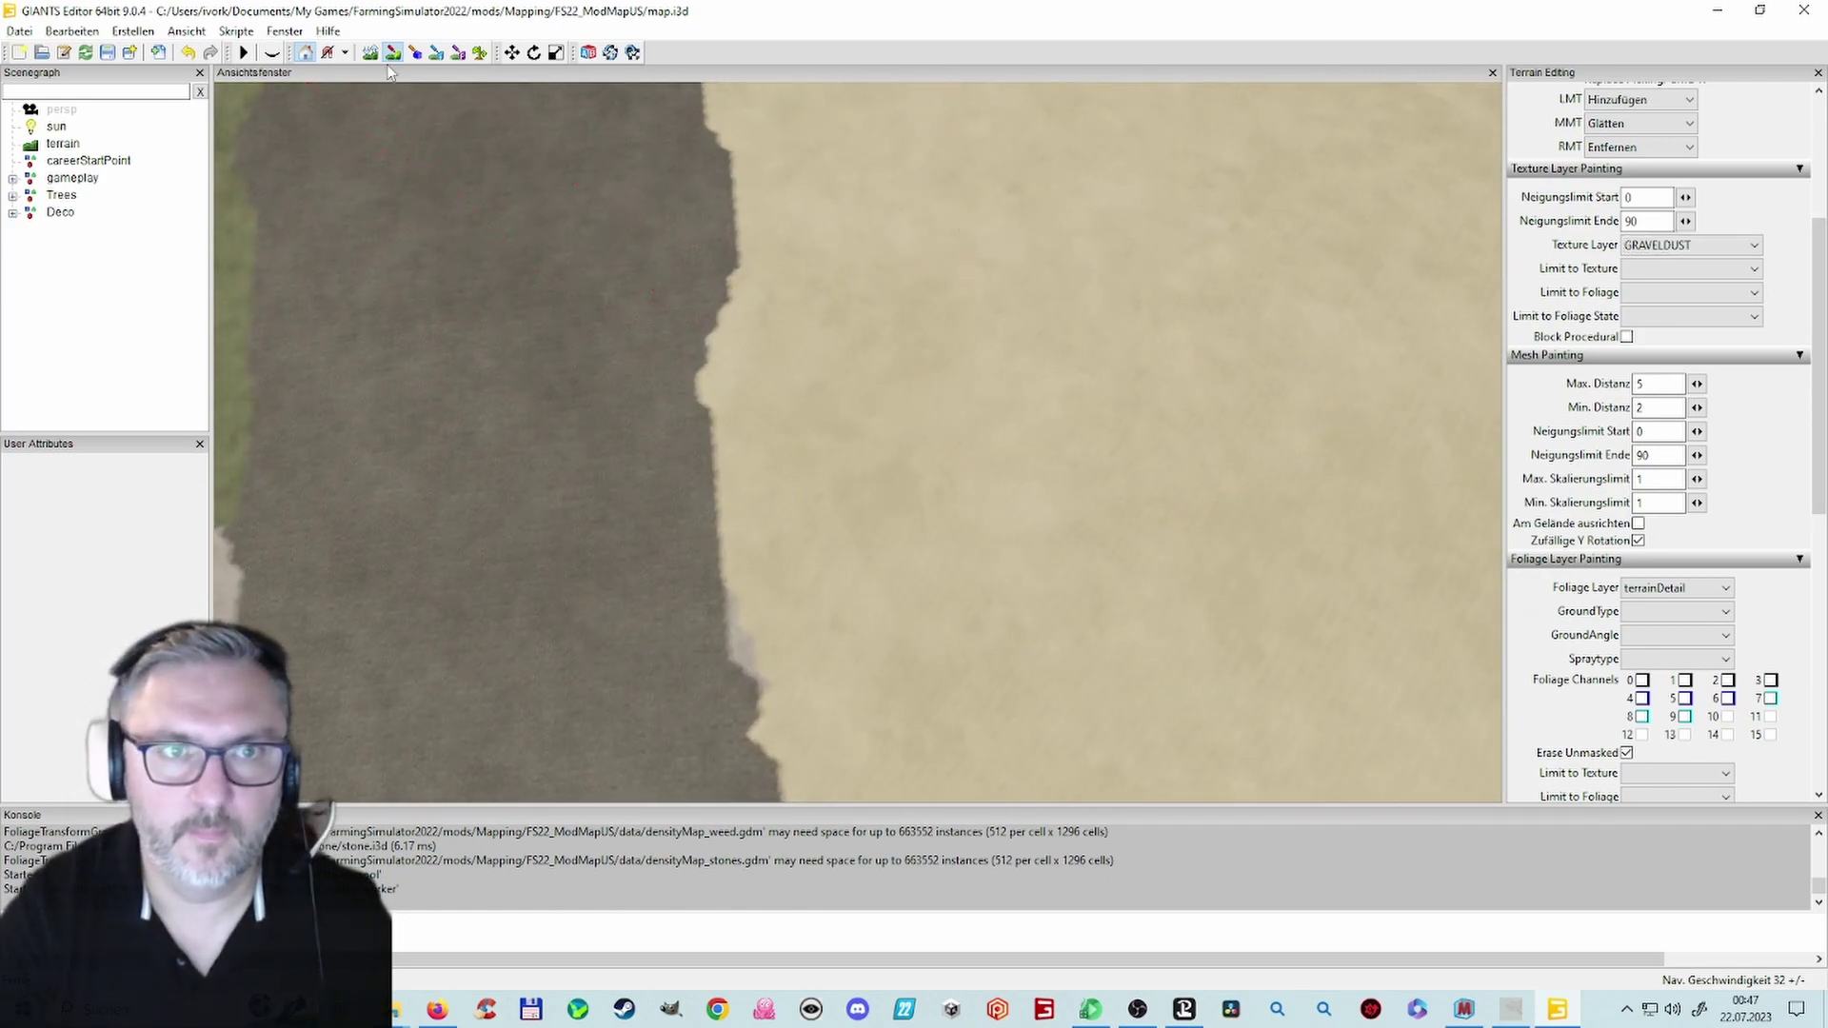
{"action": "left_click_drag", "start_coordinate": [1813, 294], "coordinate": [1686, 143]}
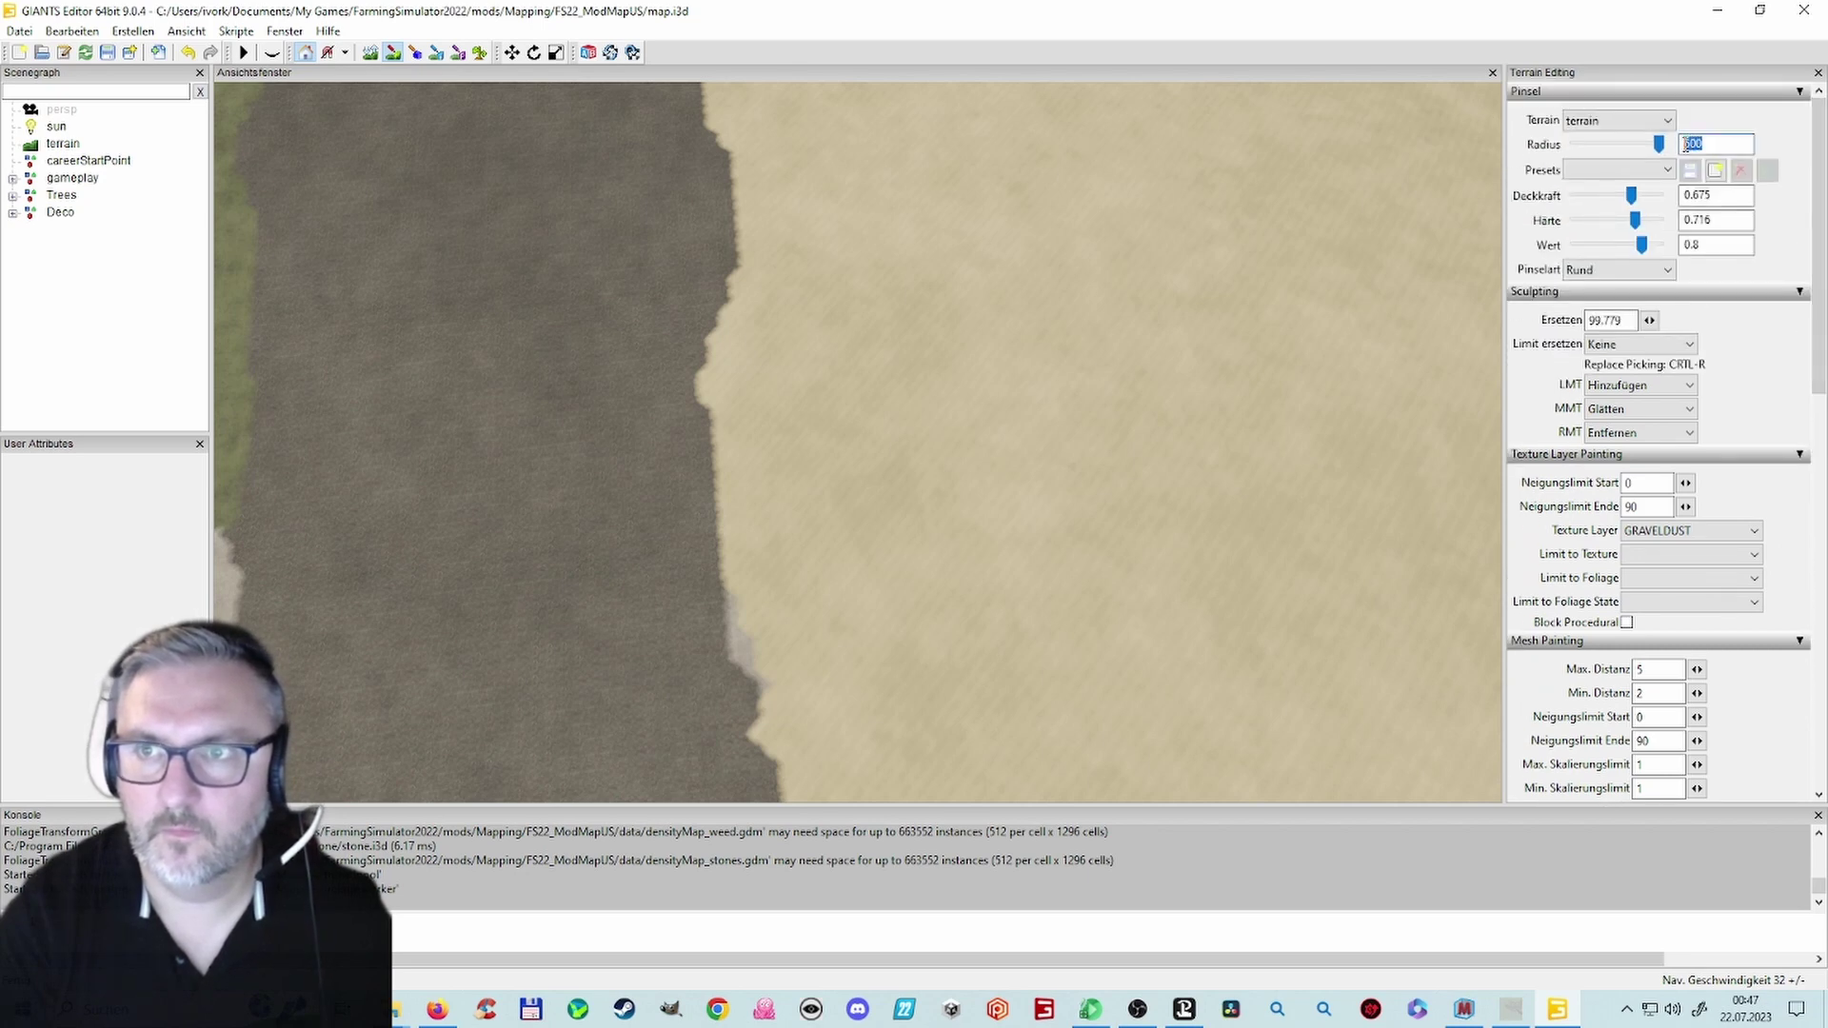
{"action": "type", "text": "8"}
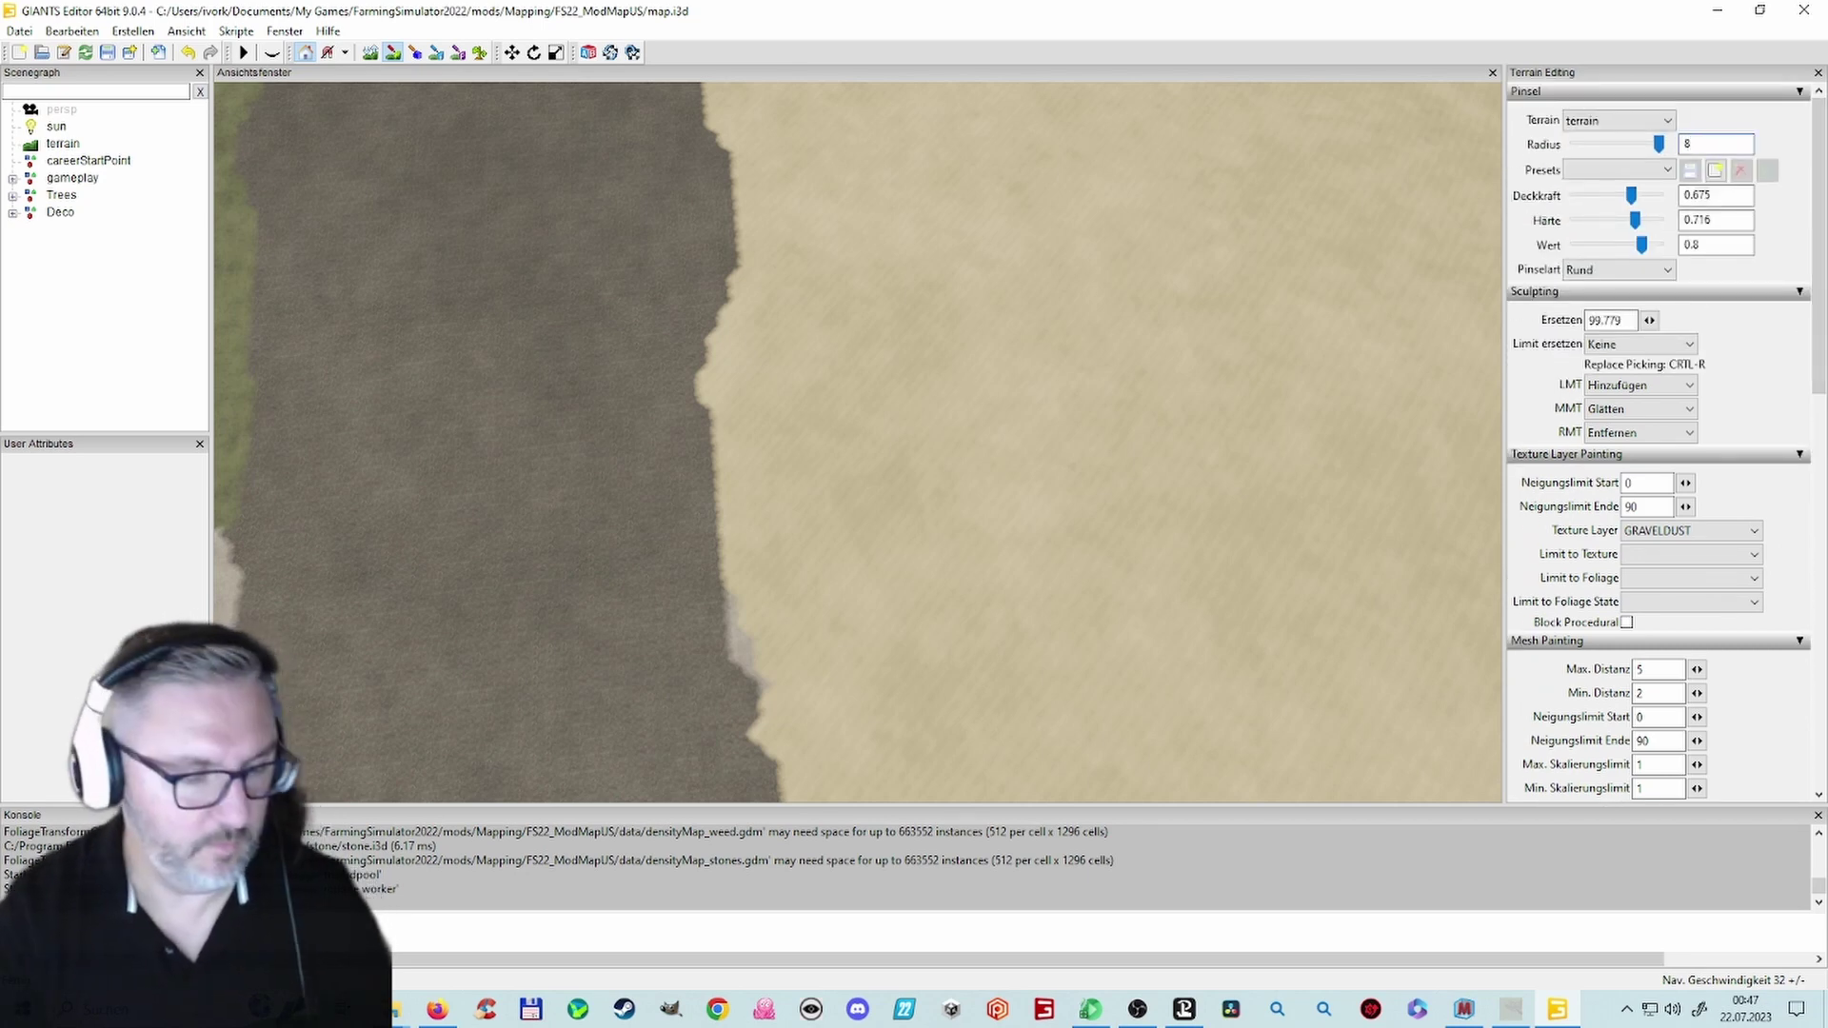
{"action": "key", "text": "Tab"}
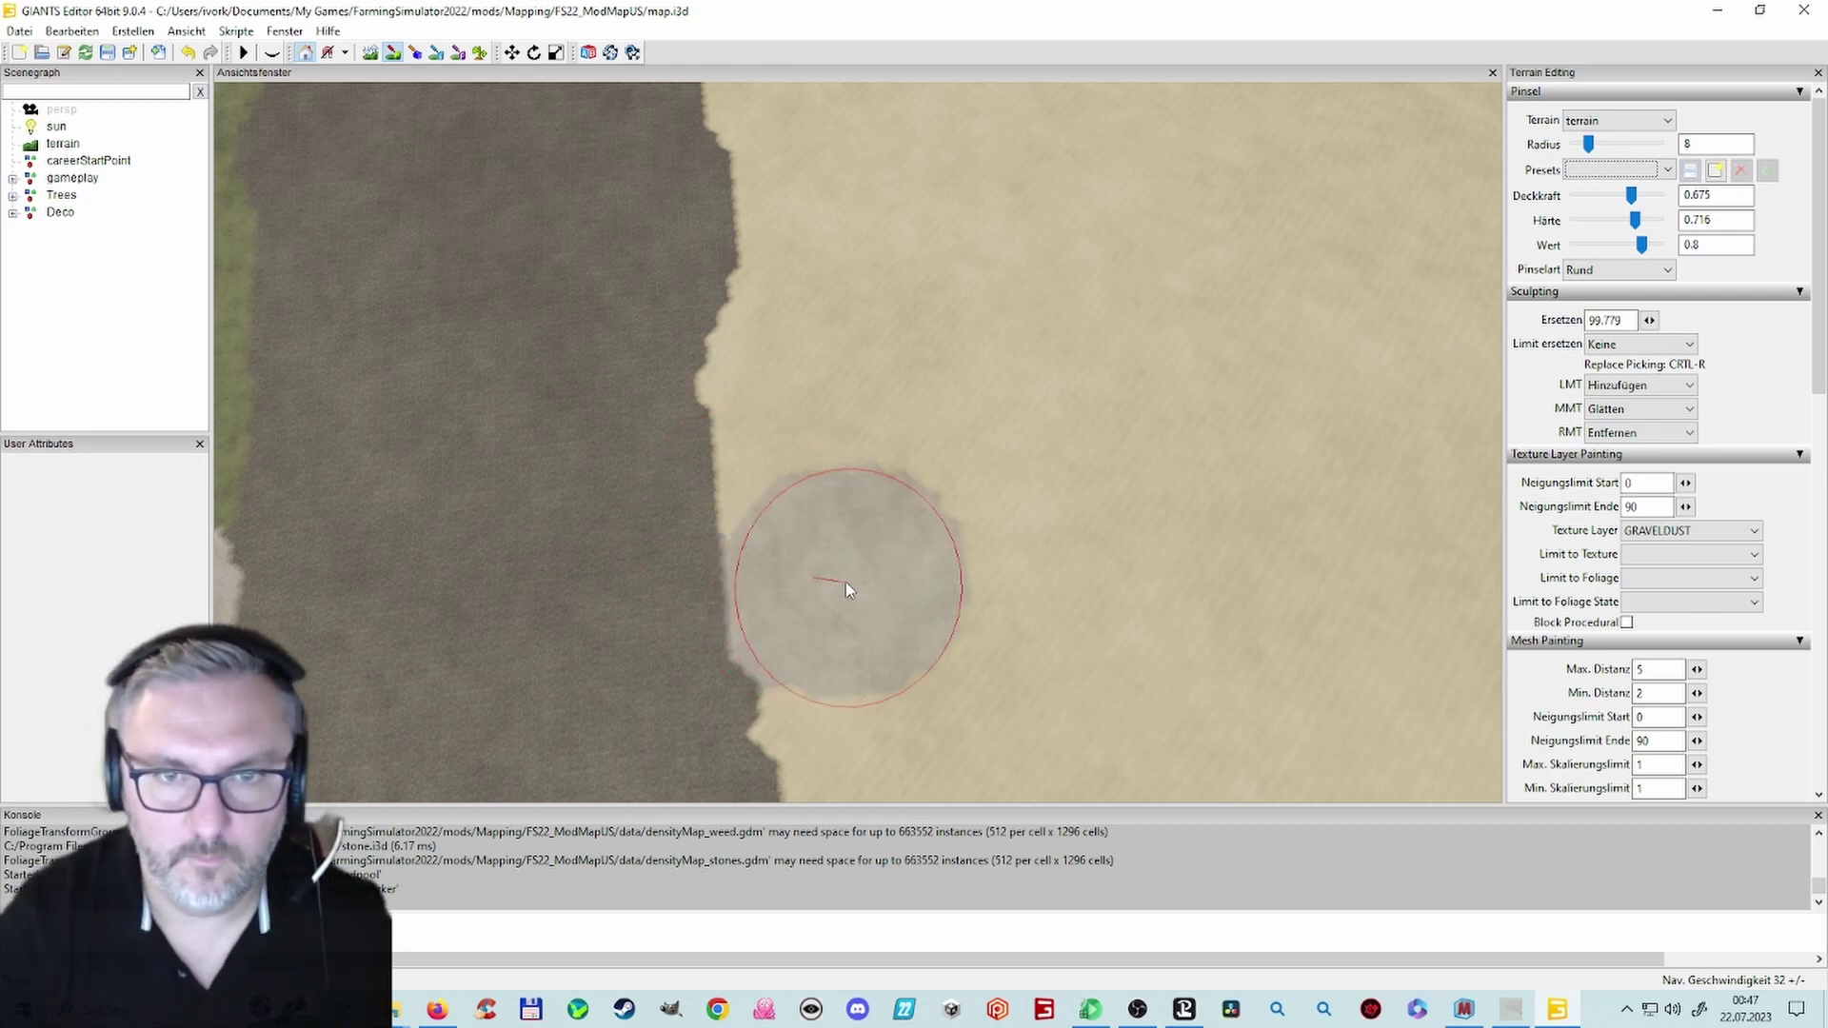
Step: Paint a GRAVELDUST patch on the sand against the dark strip, filling its edge with a brush radius of 1.75
{"action": "left_click", "coordinate": [844, 587]}
{"action": "left_click_drag", "start_coordinate": [843, 580], "coordinate": [831, 535]}
{"action": "scroll", "coordinate": [831, 536], "scroll_direction": "down", "scroll_amount": 20}
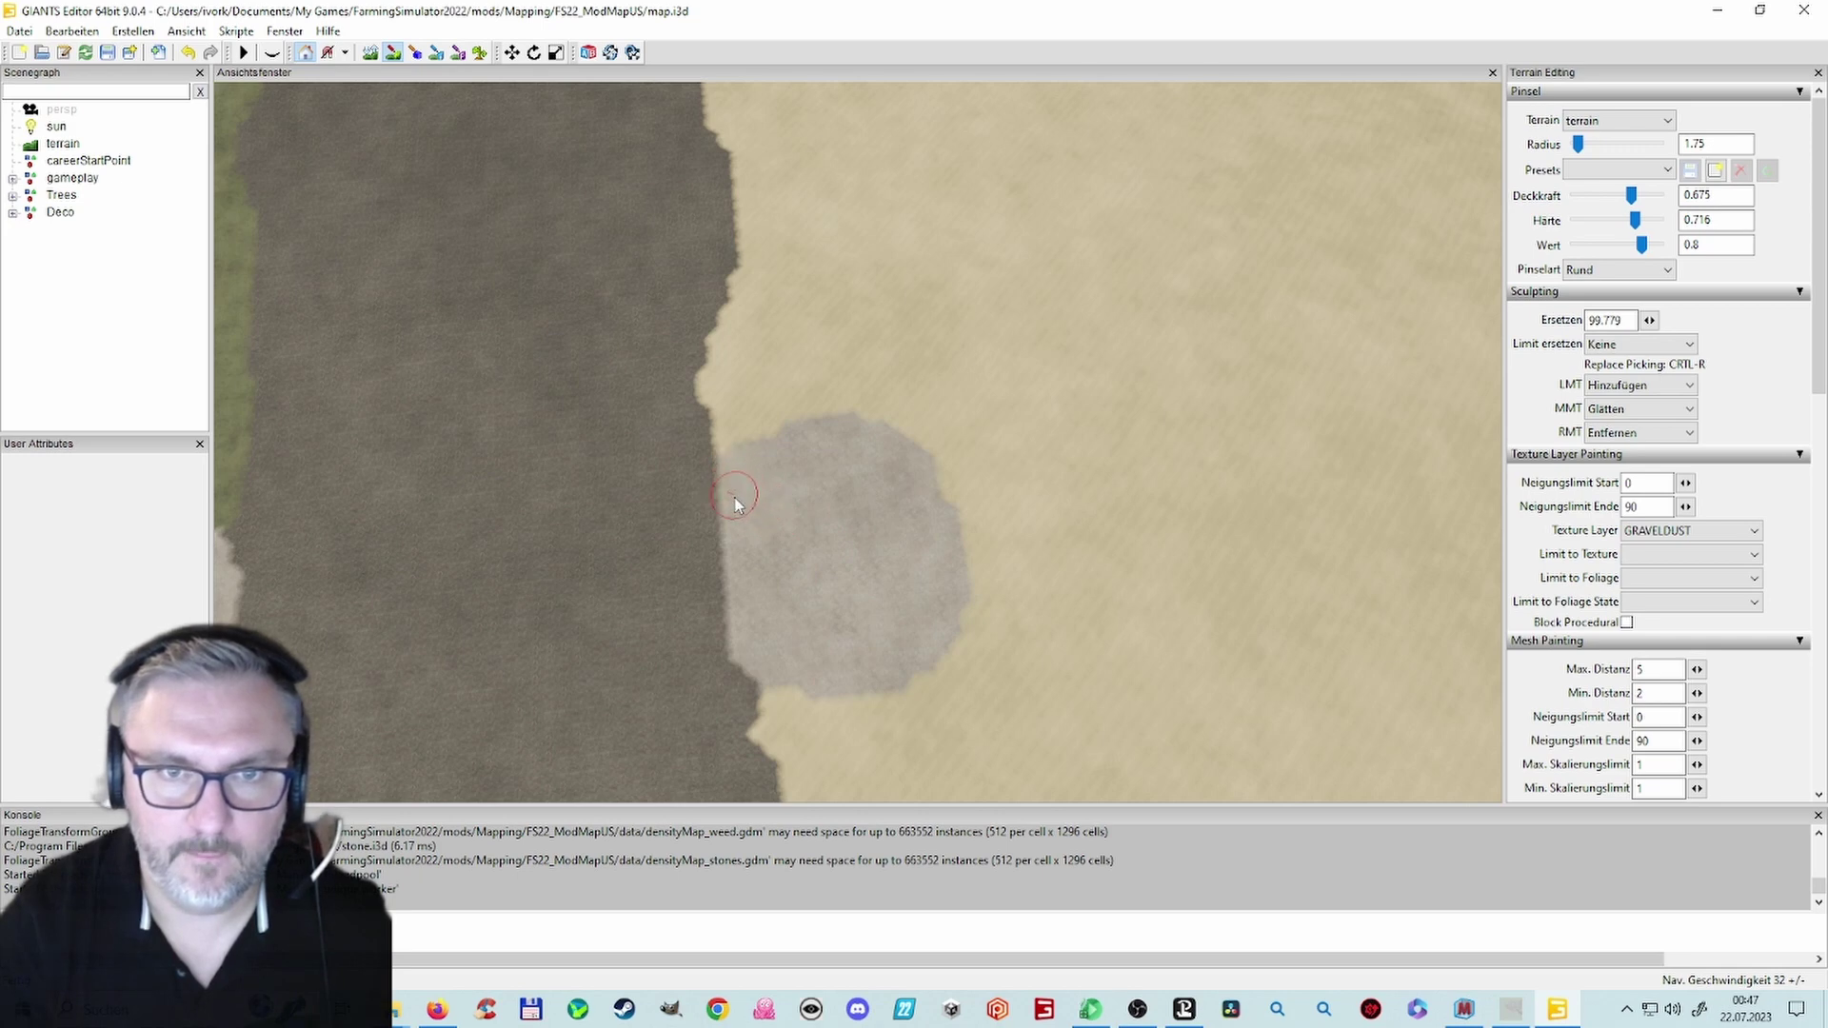
{"action": "left_click_drag", "start_coordinate": [733, 497], "coordinate": [752, 455]}
Step: Paint a winding GRAVELDUST path from the starting patch across the sand with a brush radius of 6
{"action": "scroll", "coordinate": [894, 523], "scroll_direction": "up", "scroll_amount": 6, "text": "ctrl"}
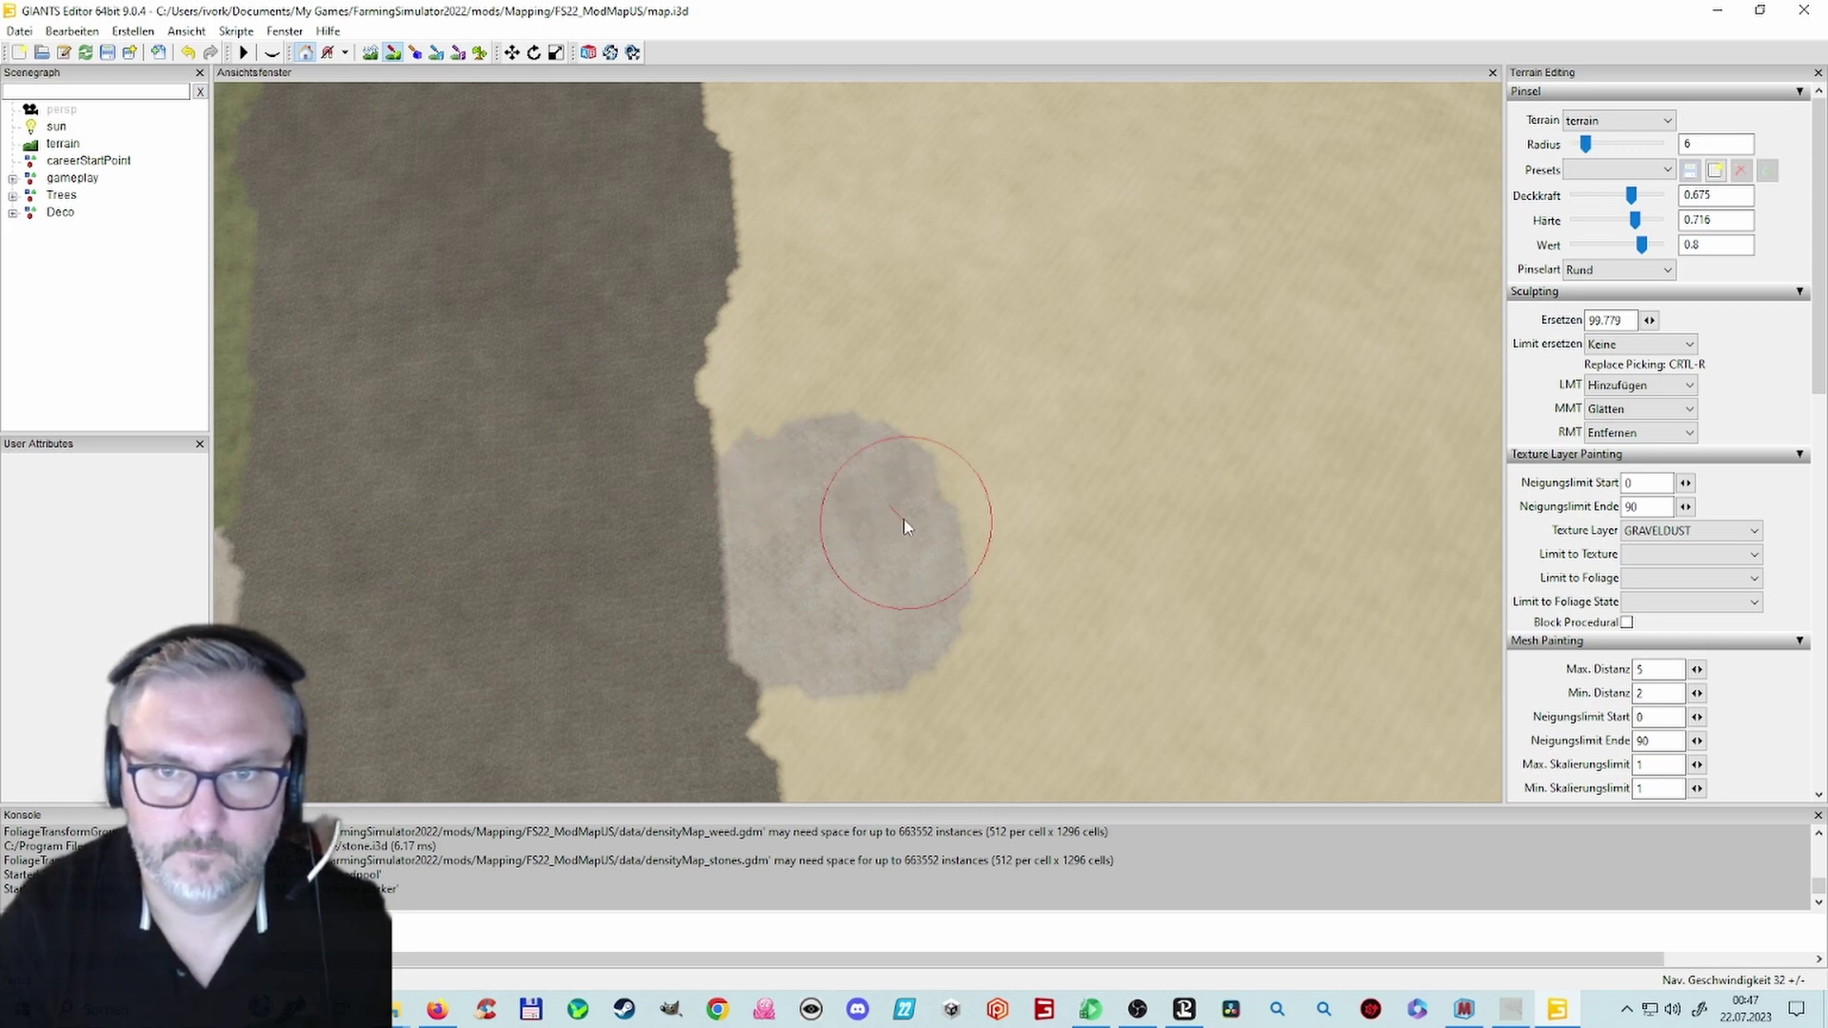
{"action": "mouse_move", "coordinate": [904, 520]}
{"action": "left_mouse_down"}
{"action": "mouse_move", "coordinate": [998, 514]}
{"action": "mouse_move", "coordinate": [990, 550]}
{"action": "mouse_move", "coordinate": [950, 563]}
{"action": "mouse_move", "coordinate": [1089, 512]}
{"action": "mouse_move", "coordinate": [1070, 483]}
{"action": "mouse_move", "coordinate": [1207, 501]}
{"action": "mouse_move", "coordinate": [1212, 522]}
{"action": "mouse_move", "coordinate": [1085, 538]}
{"action": "mouse_move", "coordinate": [1241, 470]}
{"action": "mouse_move", "coordinate": [1339, 461]}
{"action": "mouse_move", "coordinate": [1318, 483]}
{"action": "mouse_move", "coordinate": [1130, 473]}
{"action": "mouse_move", "coordinate": [1041, 535]}
{"action": "mouse_move", "coordinate": [1099, 431]}
{"action": "mouse_move", "coordinate": [1346, 418]}
{"action": "left_mouse_up"}
{"action": "left_click_drag", "start_coordinate": [1007, 478], "coordinate": [987, 423], "text": "alt"}
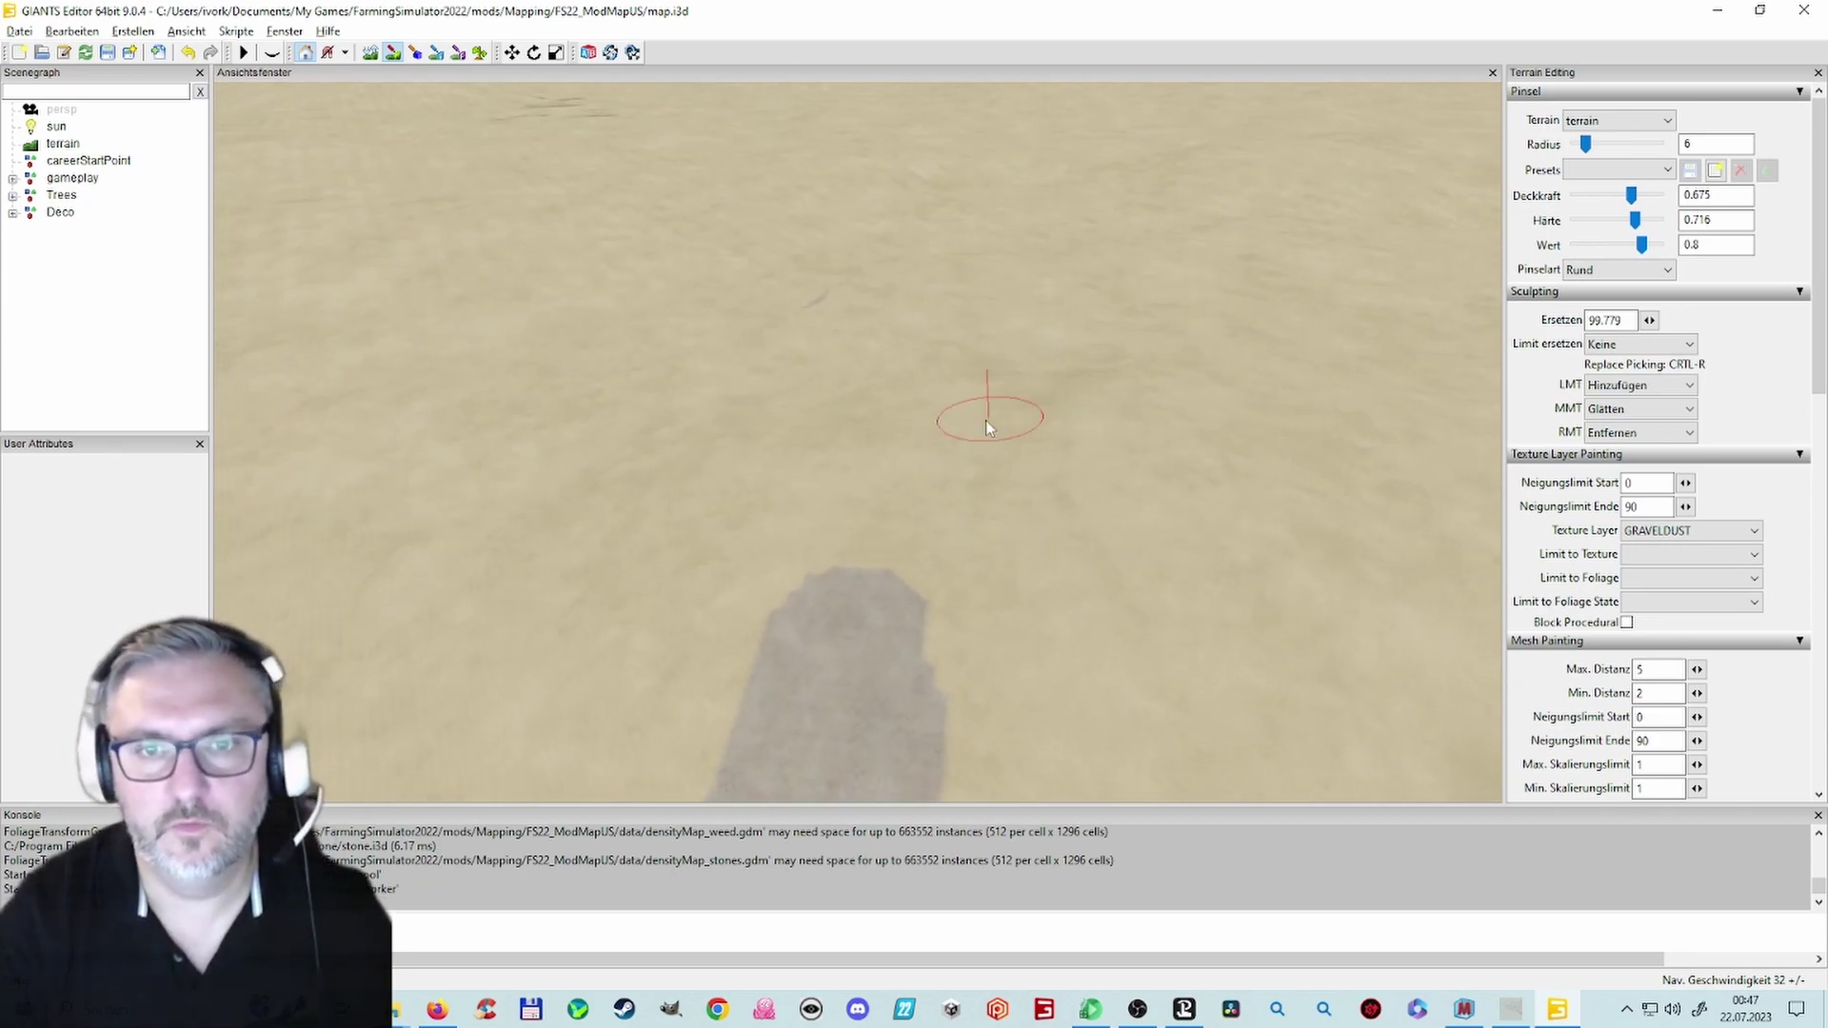
{"action": "mouse_move", "coordinate": [888, 470]}
{"action": "left_mouse_down"}
{"action": "mouse_move", "coordinate": [860, 563]}
{"action": "mouse_move", "coordinate": [888, 468]}
{"action": "mouse_move", "coordinate": [804, 335]}
{"action": "mouse_move", "coordinate": [807, 311]}
{"action": "left_mouse_up"}
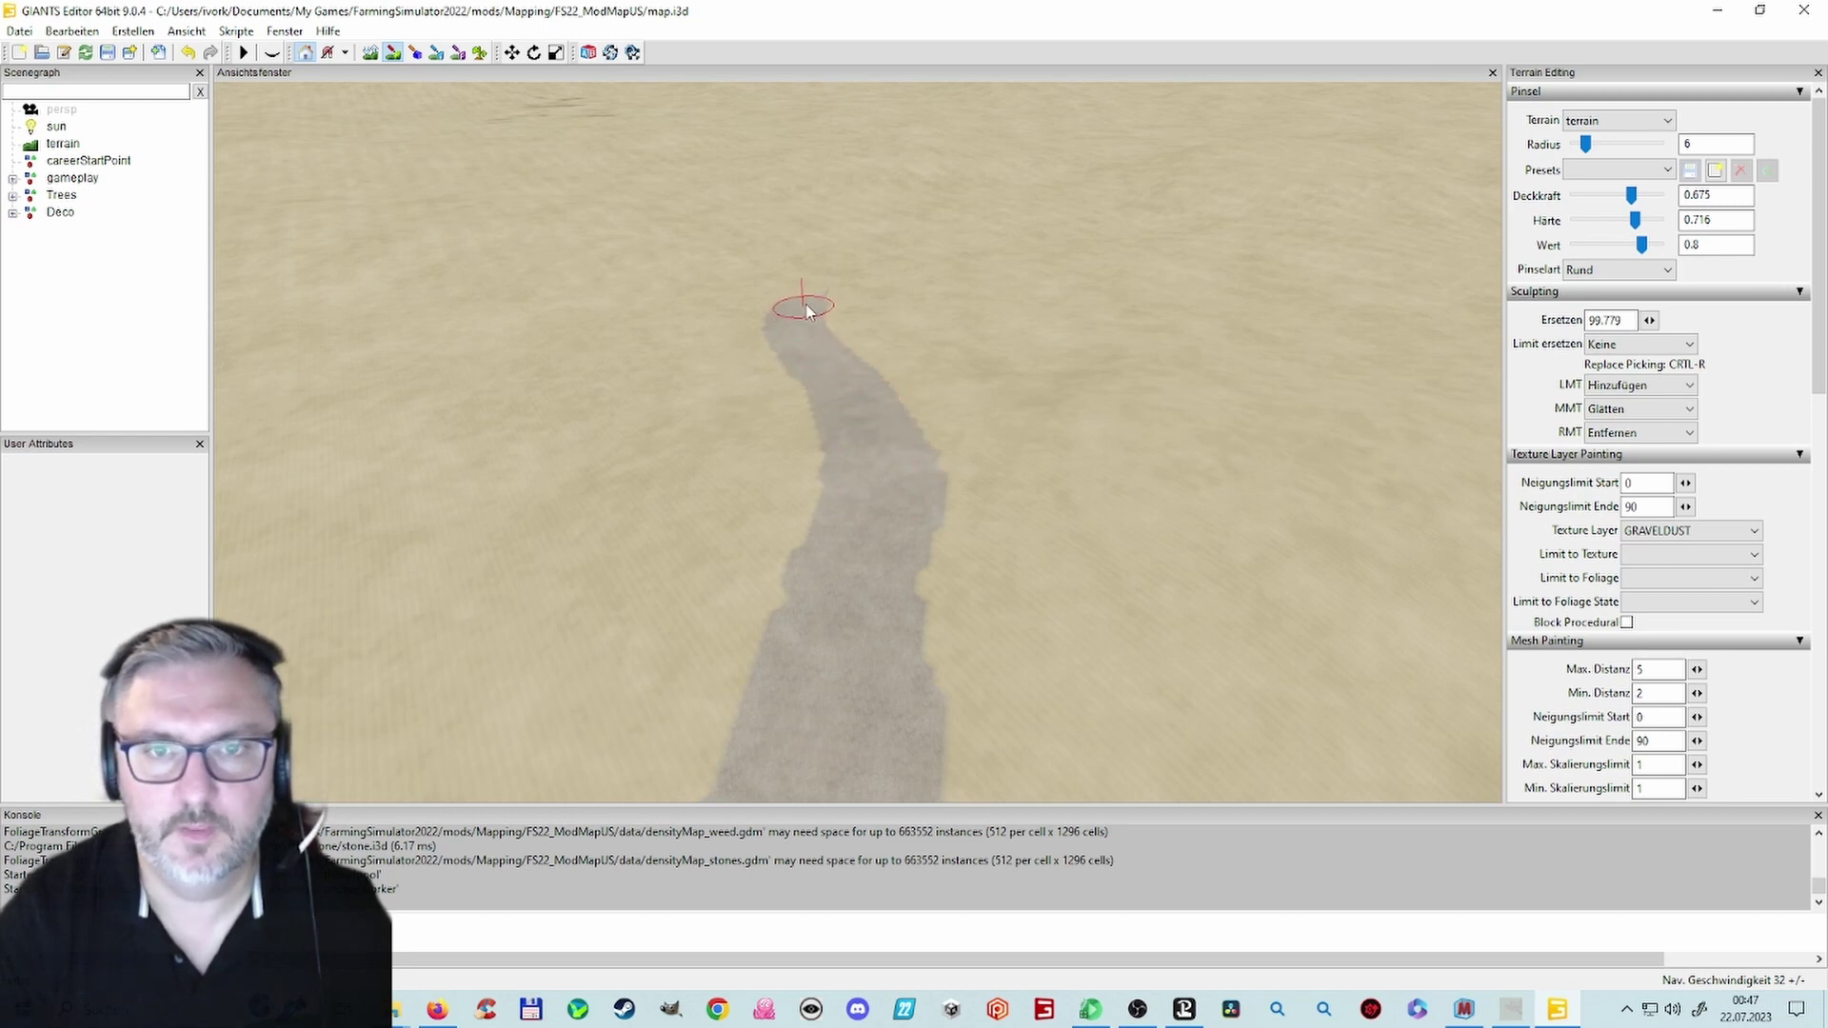
{"action": "left_click_drag", "start_coordinate": [888, 479], "coordinate": [843, 414], "text": "alt"}
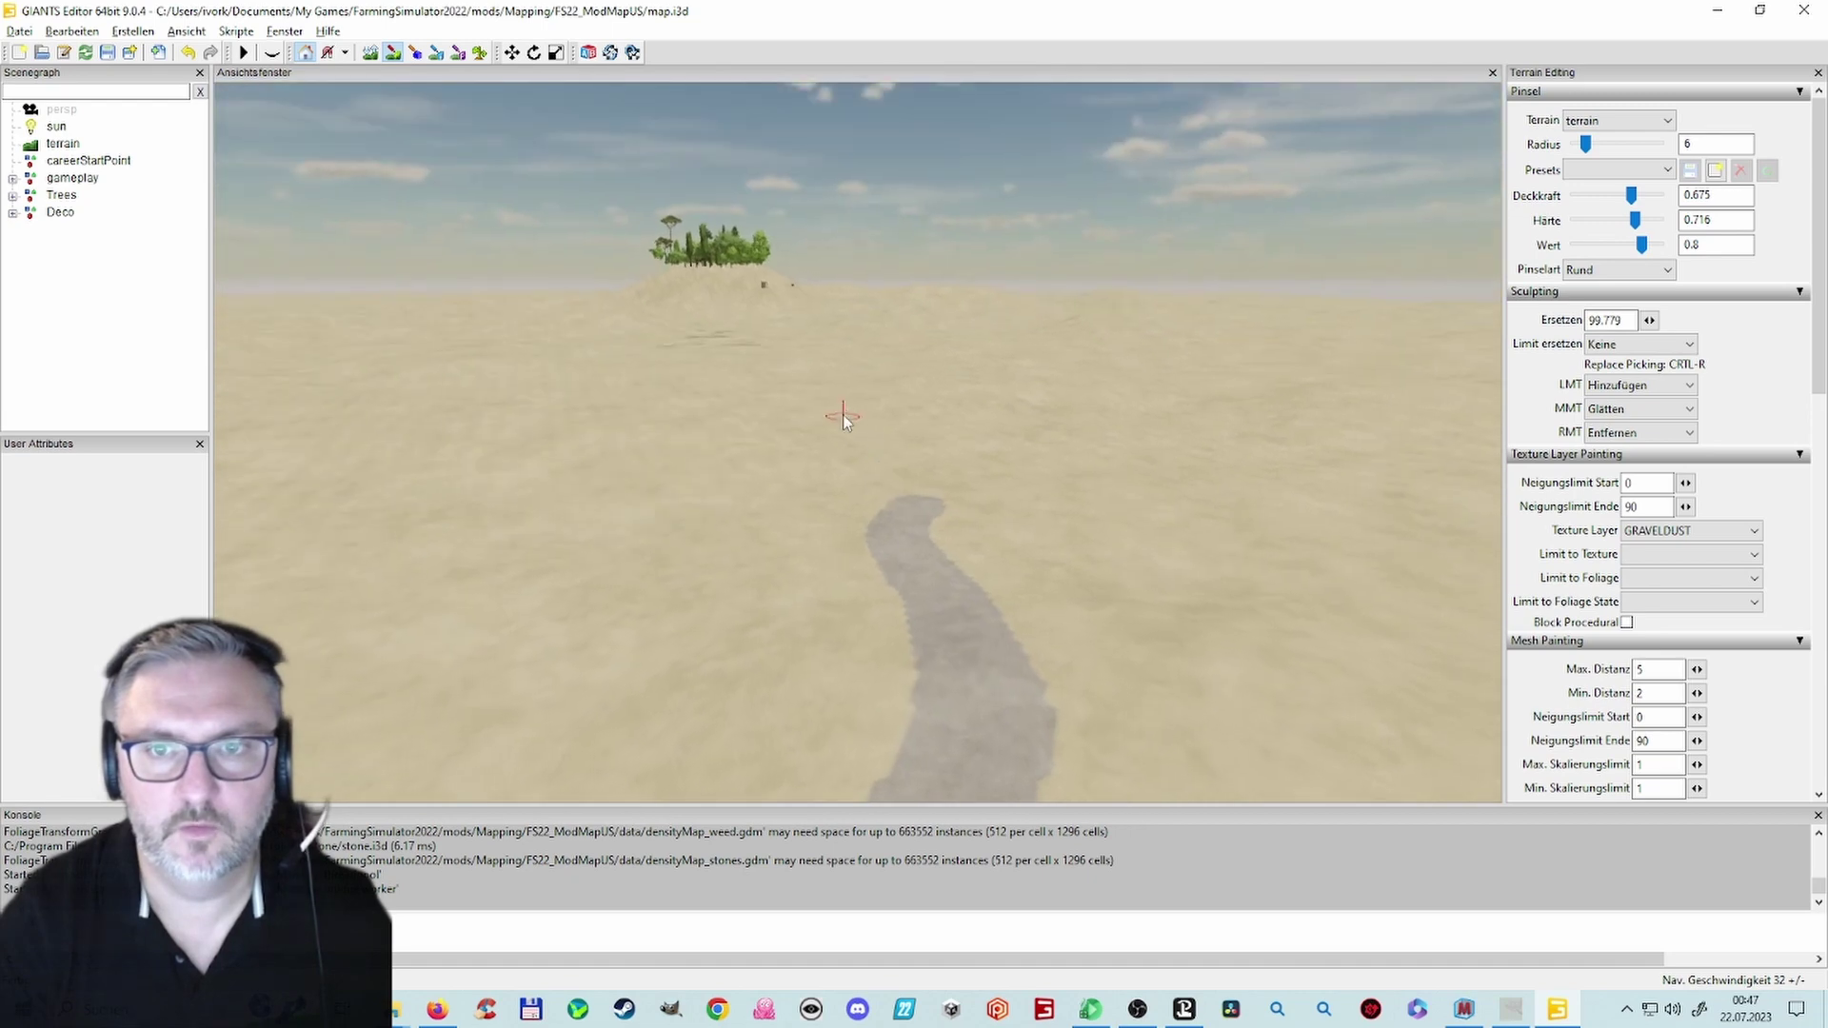
{"action": "mouse_move", "coordinate": [842, 414]}
{"action": "right_mouse_down", "text": "alt"}
{"action": "mouse_move", "coordinate": [1034, 359]}
{"action": "mouse_move", "coordinate": [1028, 407]}
{"action": "right_mouse_up", "text": "alt"}
{"action": "left_click_drag", "start_coordinate": [1028, 408], "coordinate": [1121, 403], "text": "alt"}
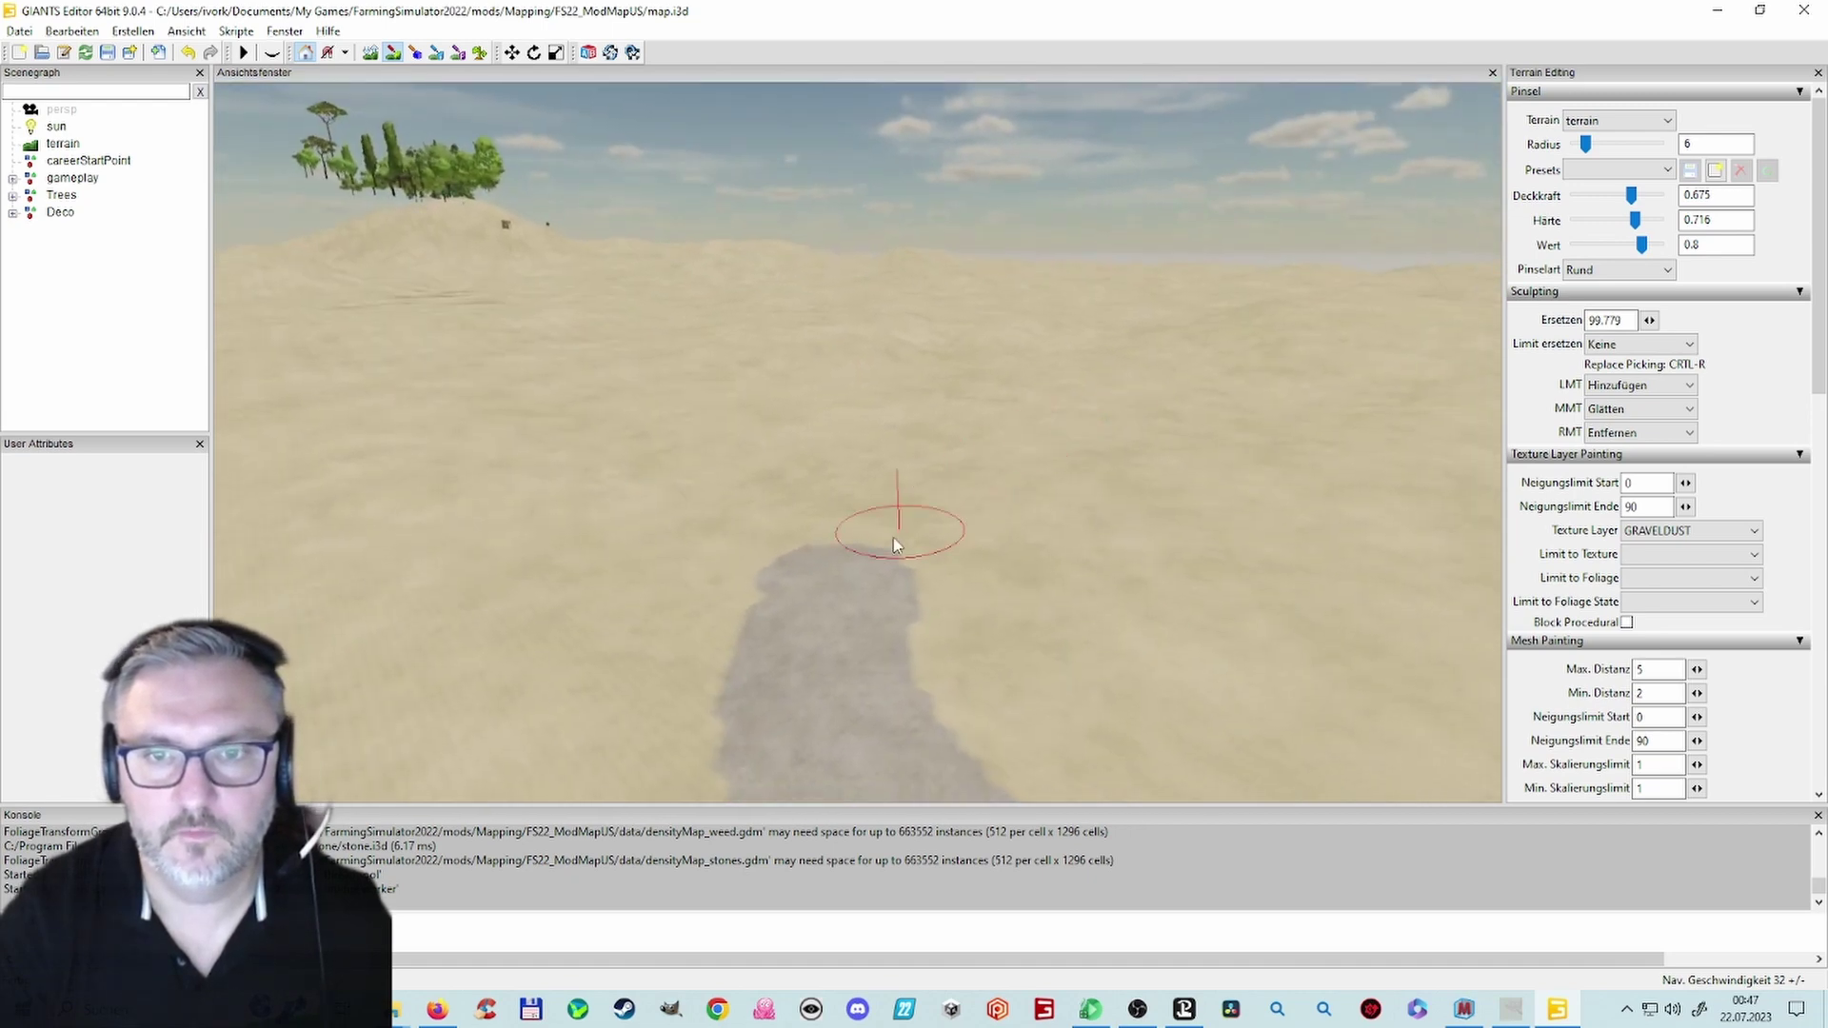
{"action": "mouse_move", "coordinate": [848, 571]}
{"action": "left_mouse_down"}
{"action": "mouse_move", "coordinate": [857, 498]}
{"action": "mouse_move", "coordinate": [1044, 390]}
{"action": "left_mouse_up"}
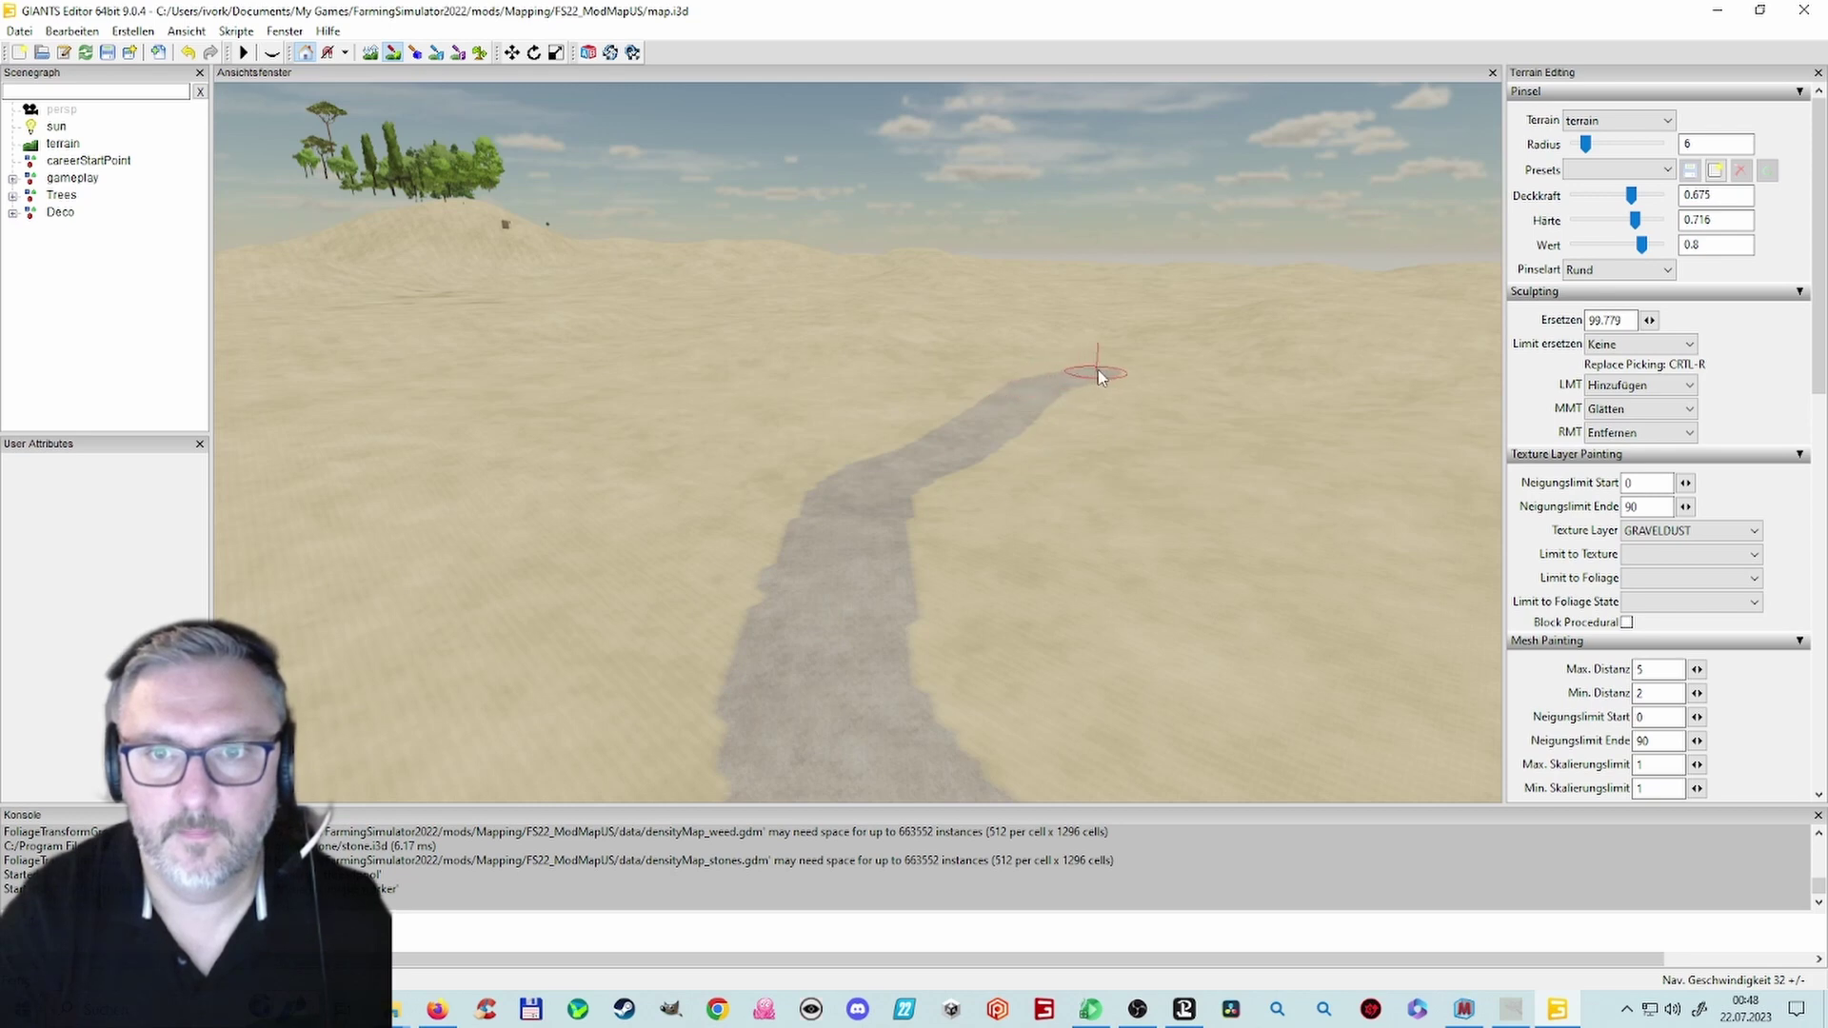
Step: Create a spline and place it on the gravel path's start beside the dark strip
{"action": "mouse_move", "coordinate": [1047, 499]}
{"action": "right_mouse_down"}
{"action": "mouse_move", "coordinate": [1004, 444]}
{"action": "mouse_move", "coordinate": [962, 592]}
{"action": "mouse_move", "coordinate": [674, 597]}
{"action": "right_mouse_up"}
{"action": "left_click_drag", "start_coordinate": [678, 595], "coordinate": [484, 523], "text": "alt"}
{"action": "mouse_move", "coordinate": [700, 549]}
{"action": "left_mouse_down", "text": "alt"}
{"action": "mouse_move", "coordinate": [641, 541]}
{"action": "mouse_move", "coordinate": [659, 493]}
{"action": "left_mouse_up", "text": "alt"}
{"action": "mouse_move", "coordinate": [659, 493]}
{"action": "right_mouse_down", "text": "alt"}
{"action": "mouse_move", "coordinate": [737, 454]}
{"action": "mouse_move", "coordinate": [866, 459]}
{"action": "right_mouse_up", "text": "alt"}
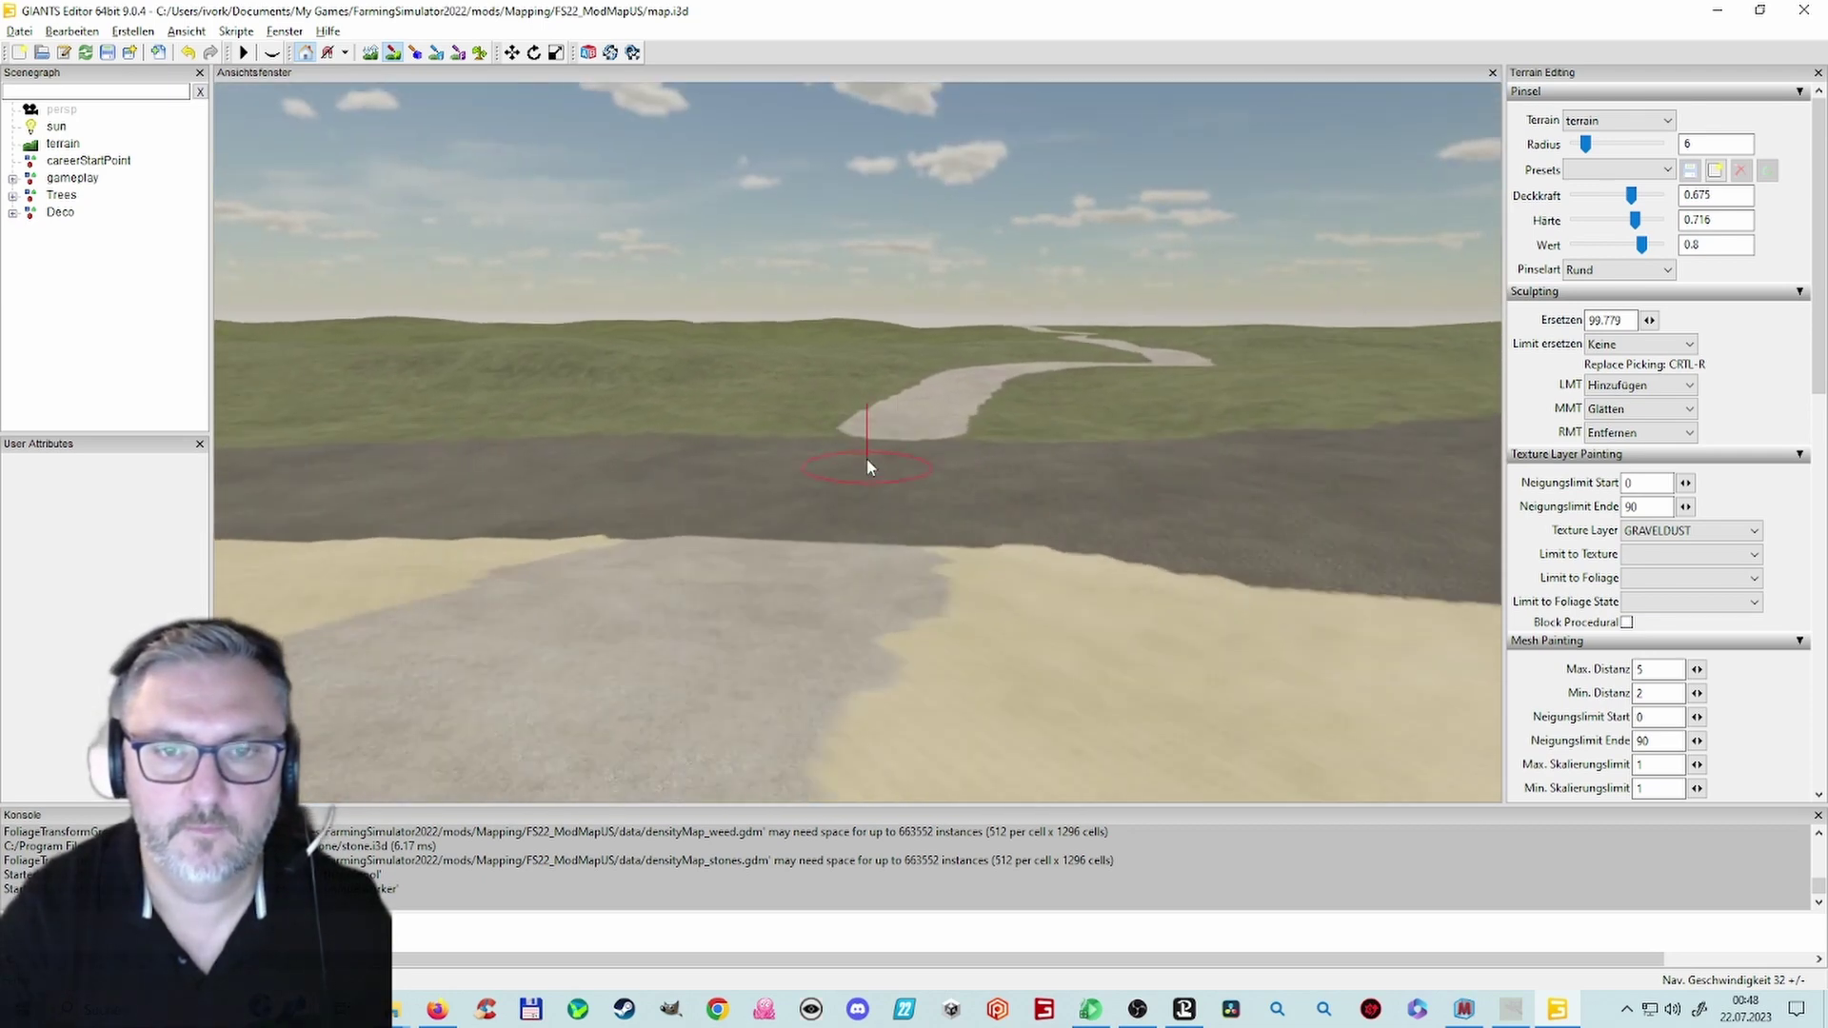
{"action": "left_click_drag", "start_coordinate": [866, 459], "coordinate": [855, 528], "text": "alt"}
{"action": "middle_click_drag", "start_coordinate": [773, 525], "coordinate": [751, 411]}
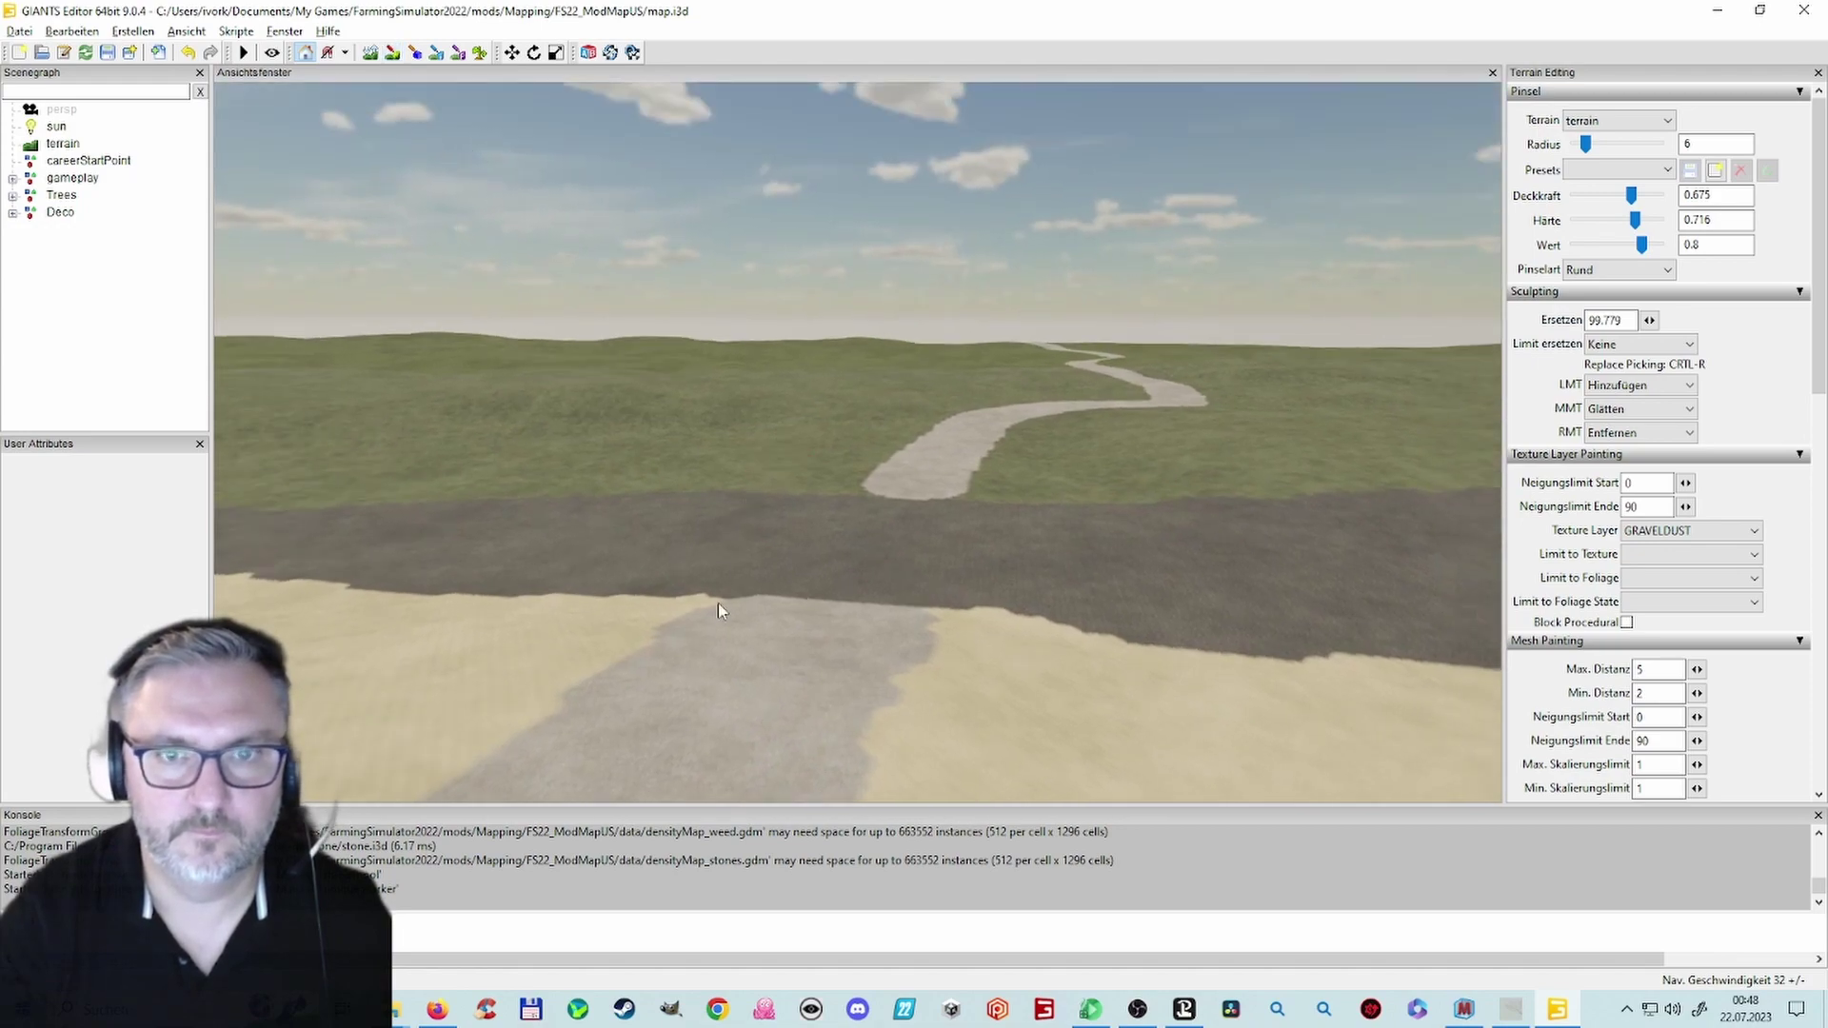
{"action": "mouse_move", "coordinate": [718, 609]}
{"action": "middle_mouse_down"}
{"action": "mouse_move", "coordinate": [878, 576]}
{"action": "mouse_move", "coordinate": [511, 720]}
{"action": "mouse_move", "coordinate": [815, 570]}
{"action": "mouse_move", "coordinate": [721, 585]}
{"action": "middle_mouse_up"}
{"action": "middle_click_drag", "start_coordinate": [860, 577], "coordinate": [767, 455]}
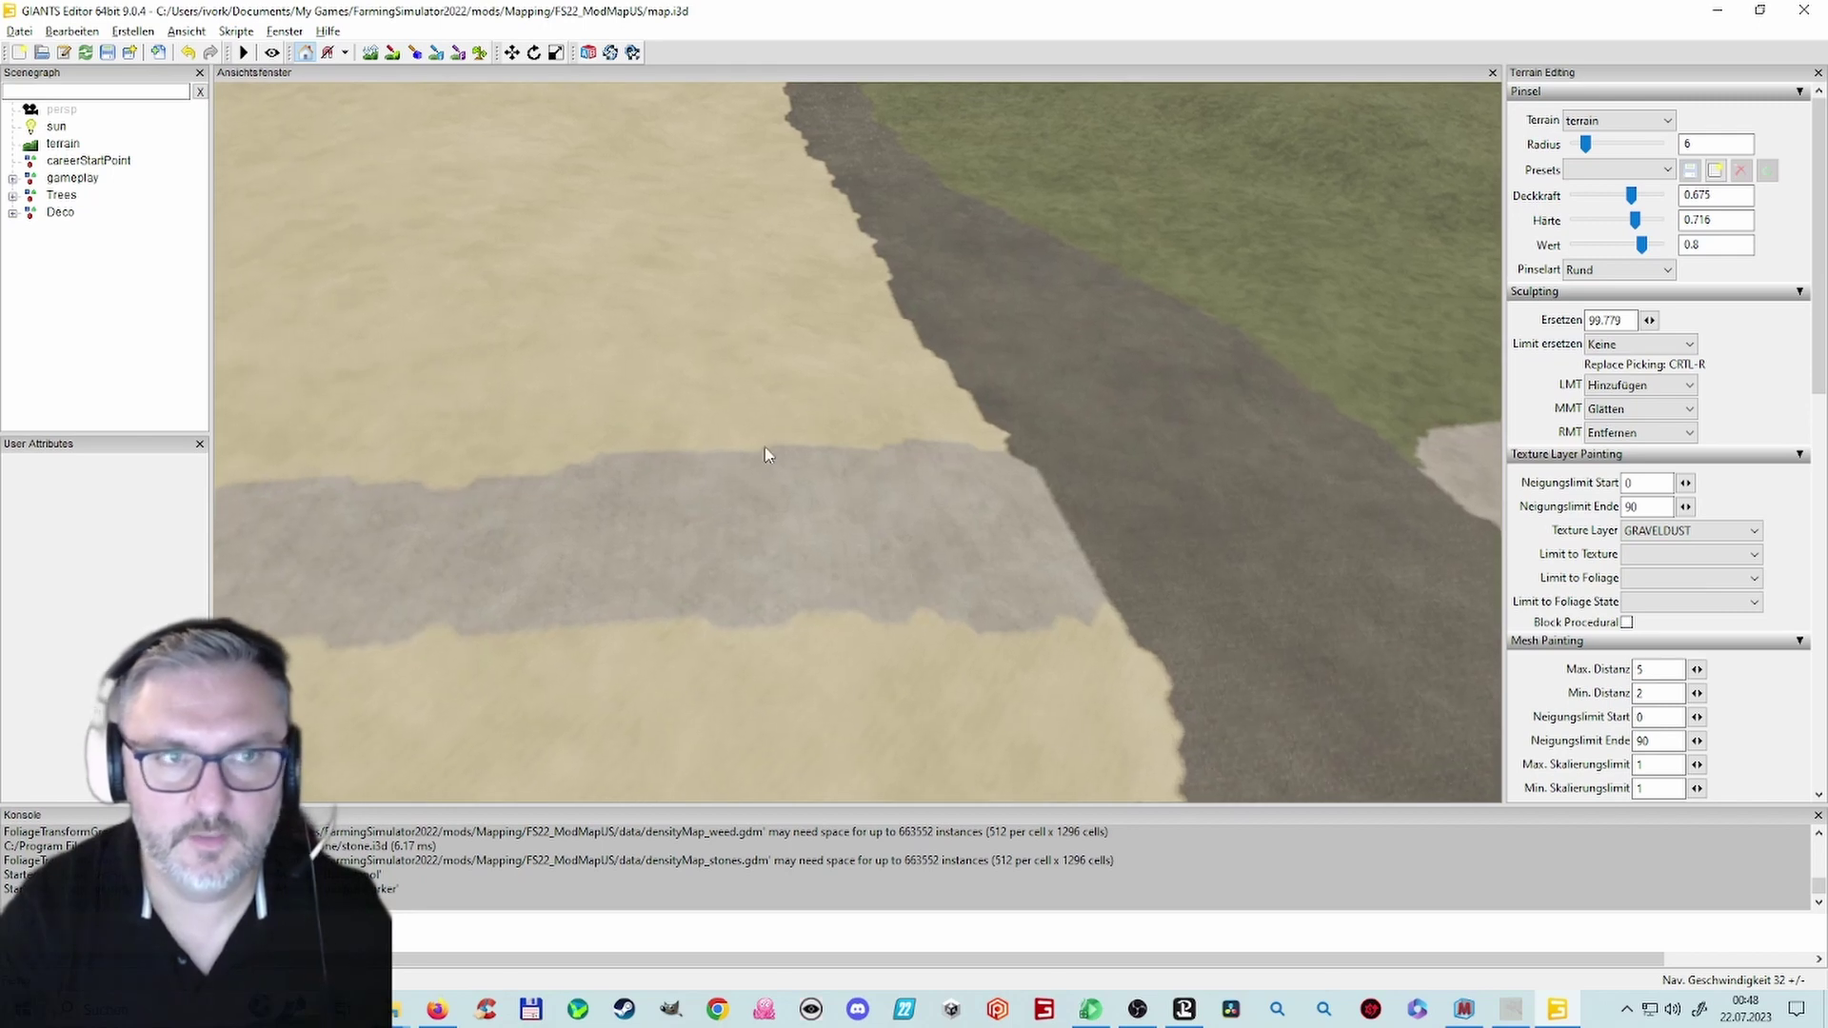
{"action": "left_click", "coordinate": [132, 32]}
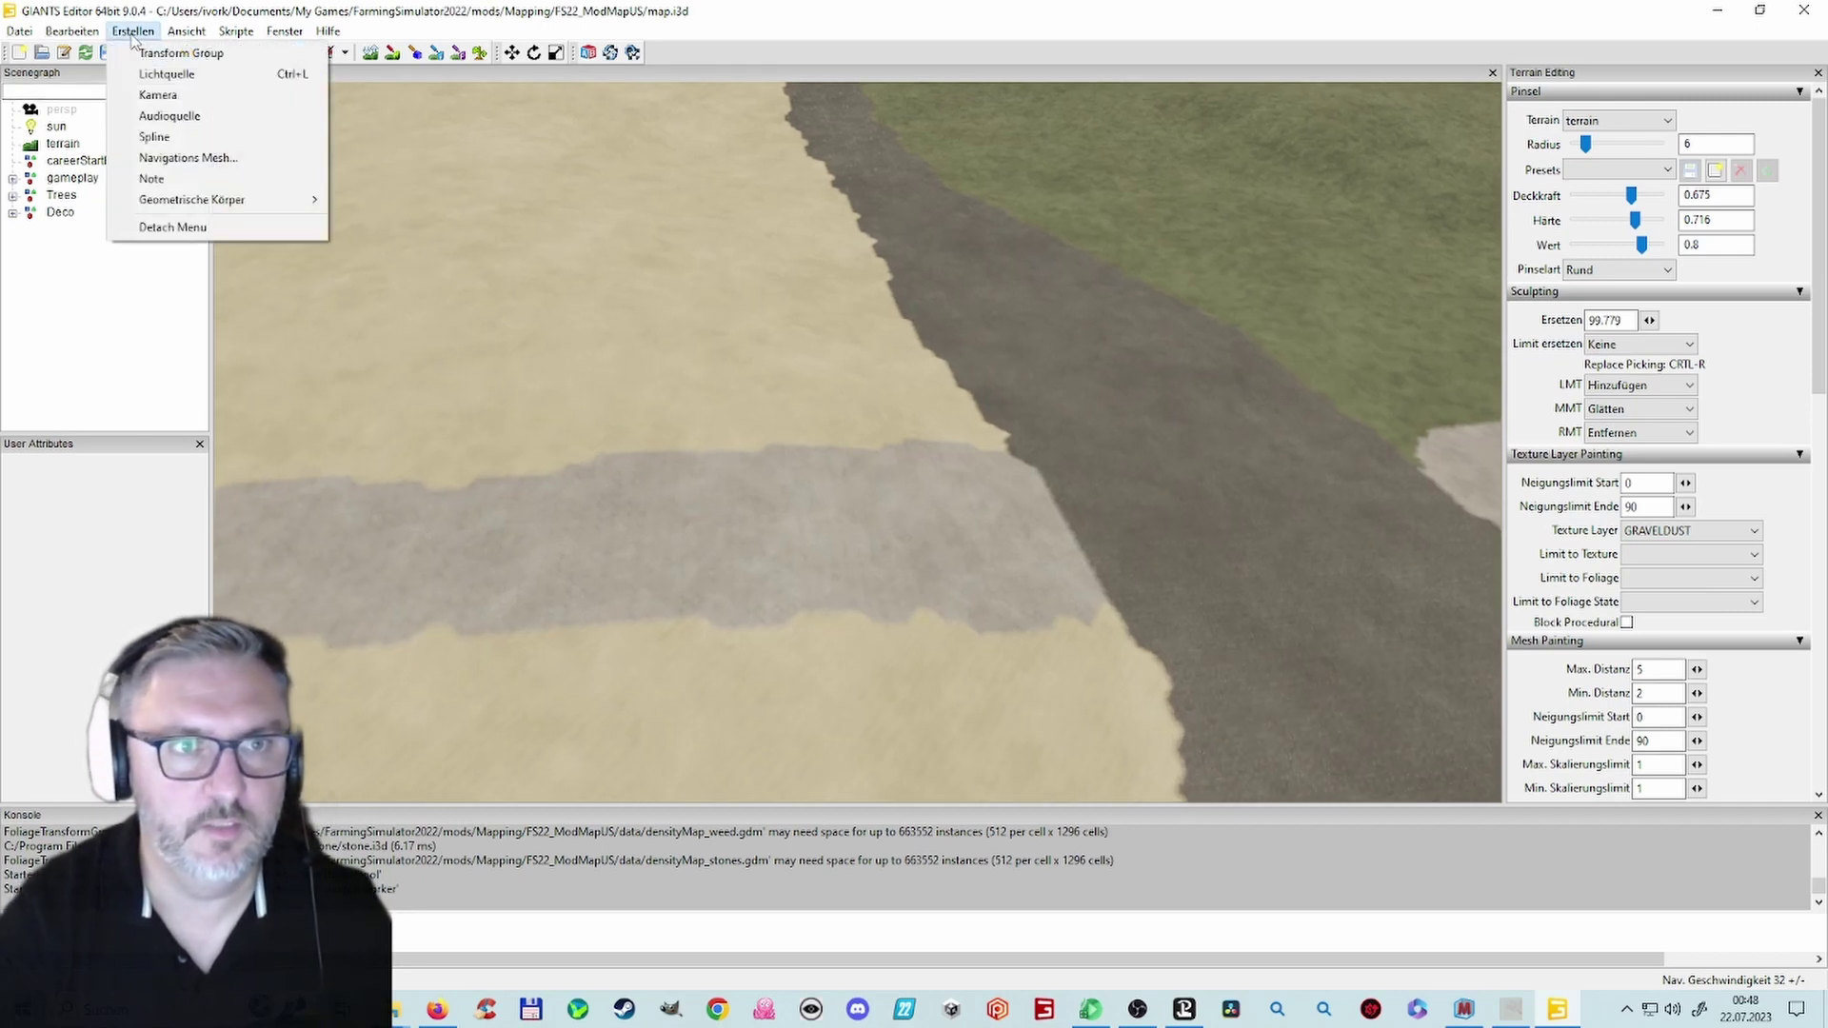
{"action": "left_click", "coordinate": [155, 138]}
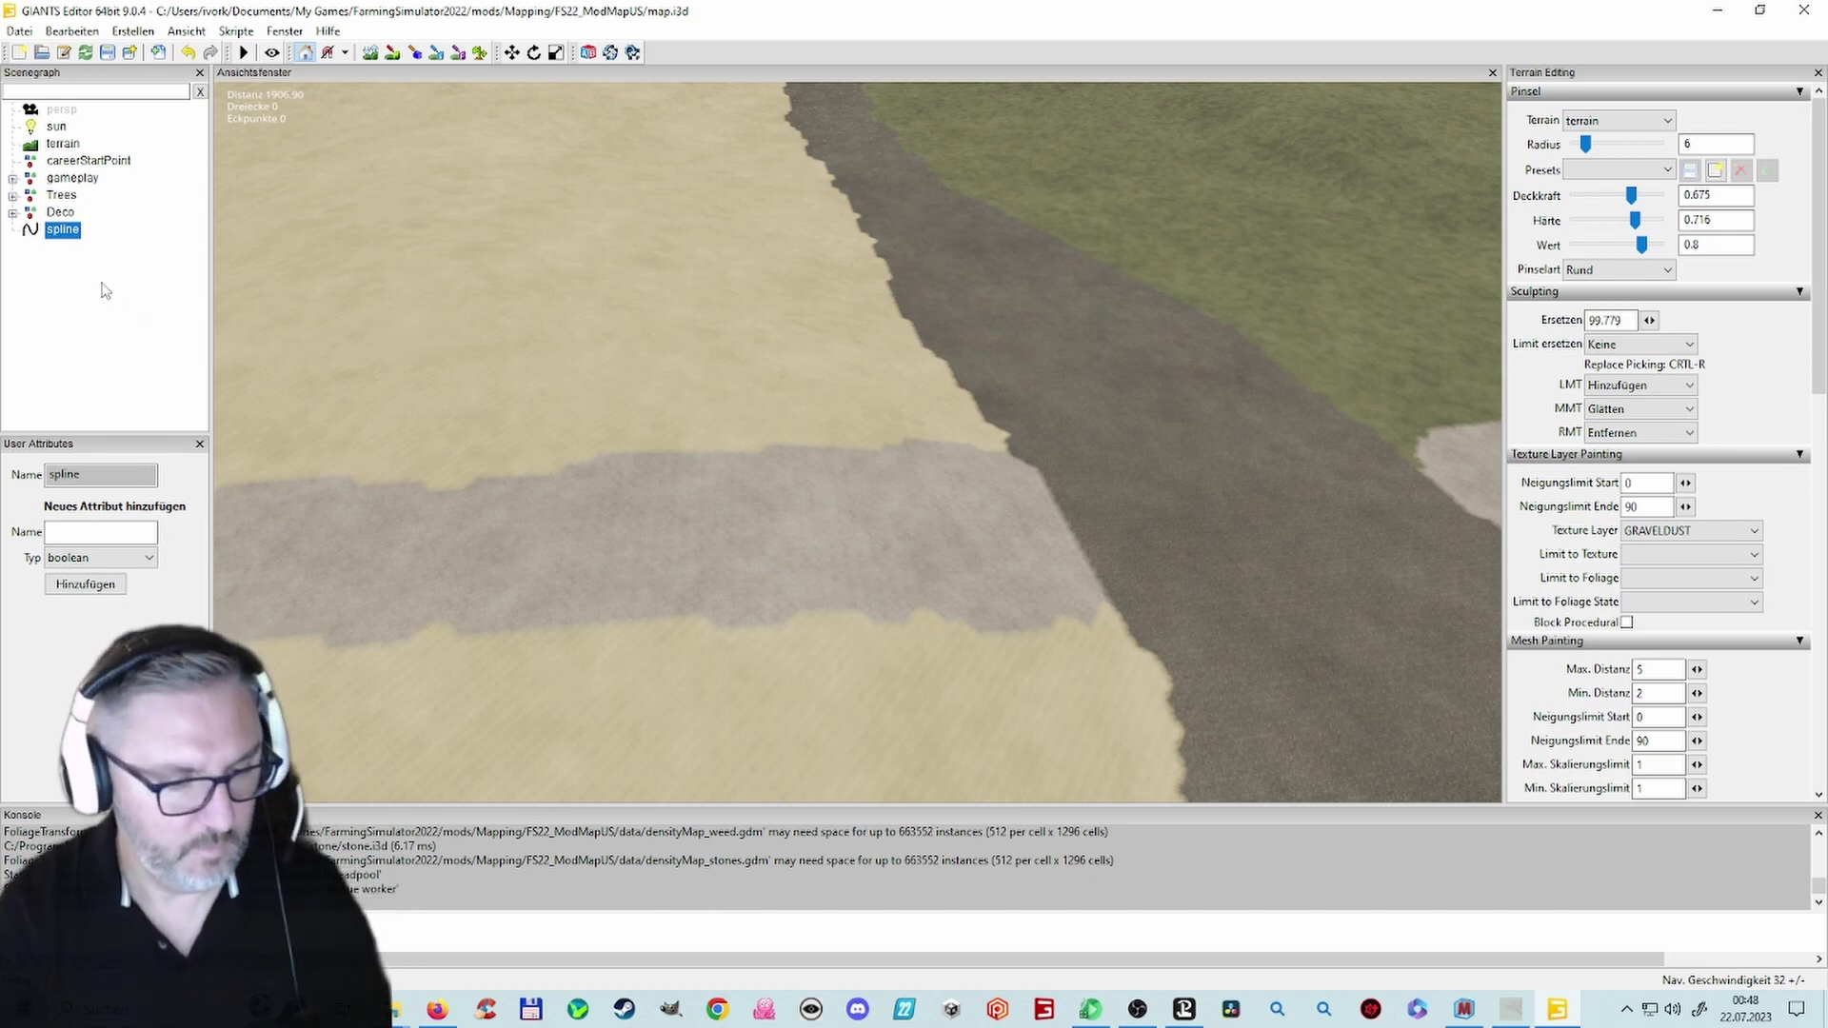
{"action": "left_click", "coordinate": [990, 528]}
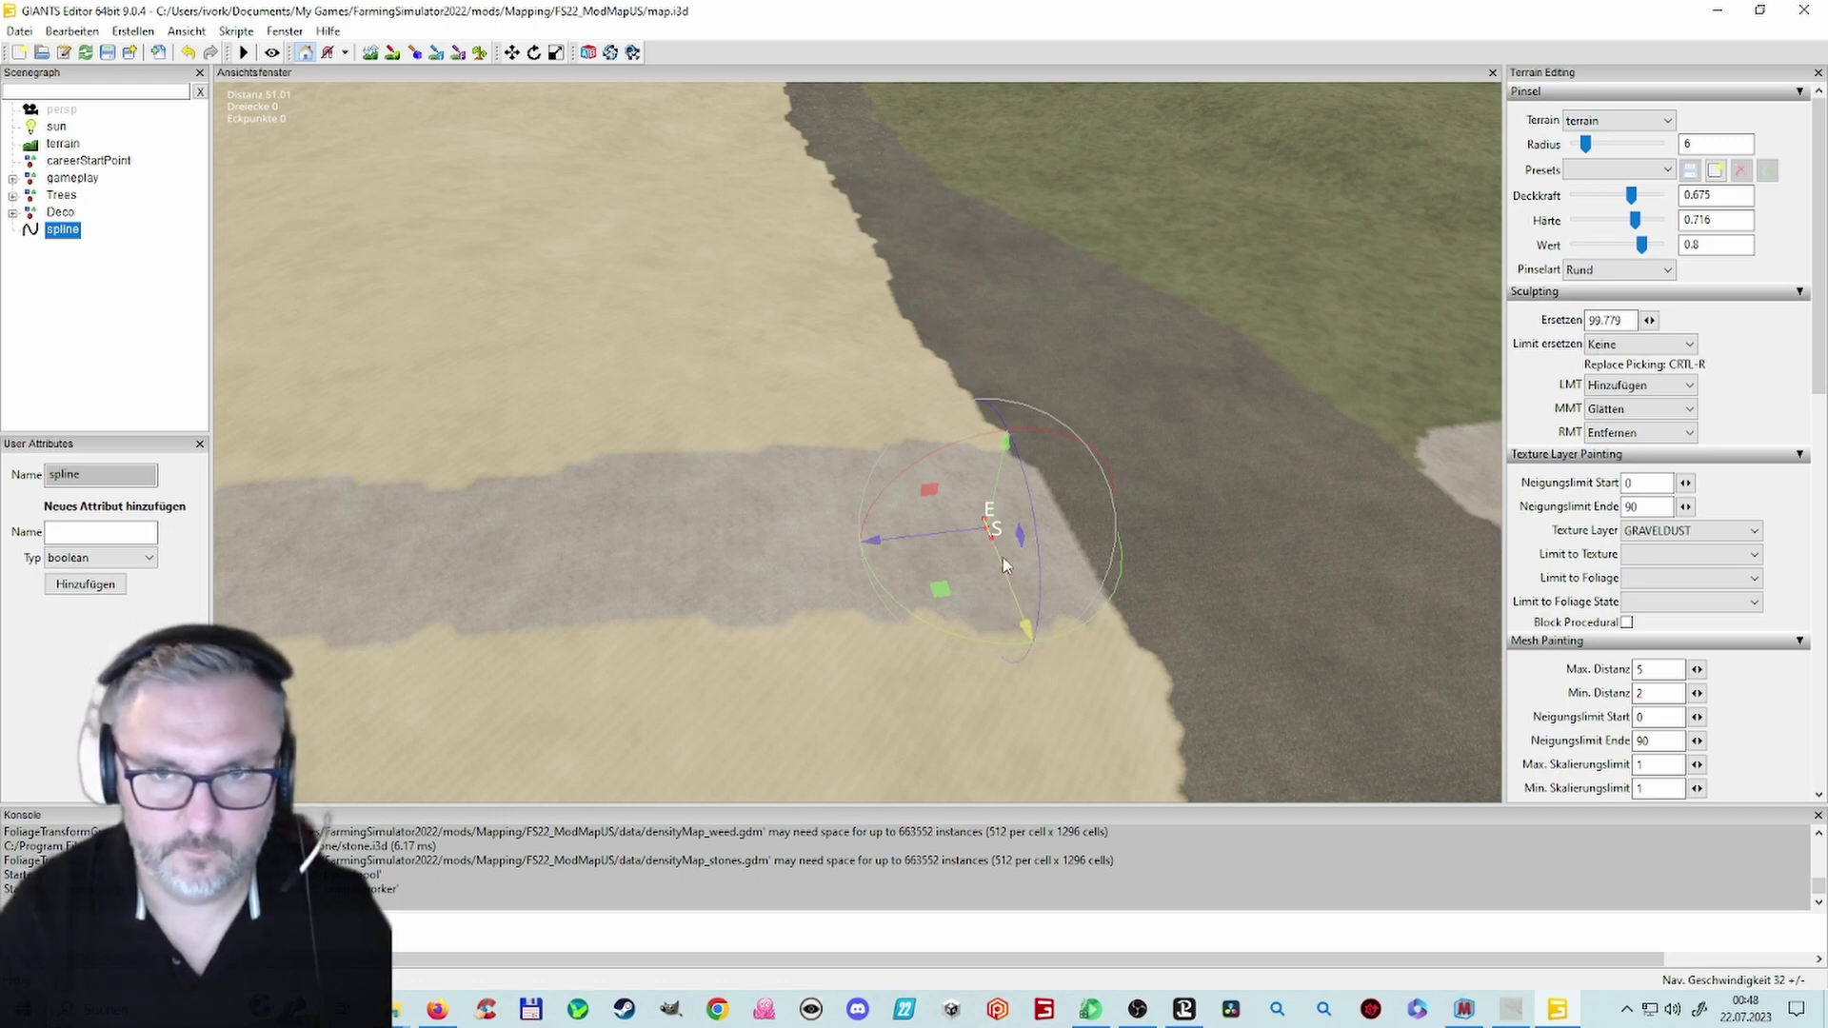
Step: Rotate the spline so its start point faces the dark strip, and shift it closer to the strip
{"action": "scroll", "coordinate": [967, 643], "scroll_direction": "up", "scroll_amount": 3}
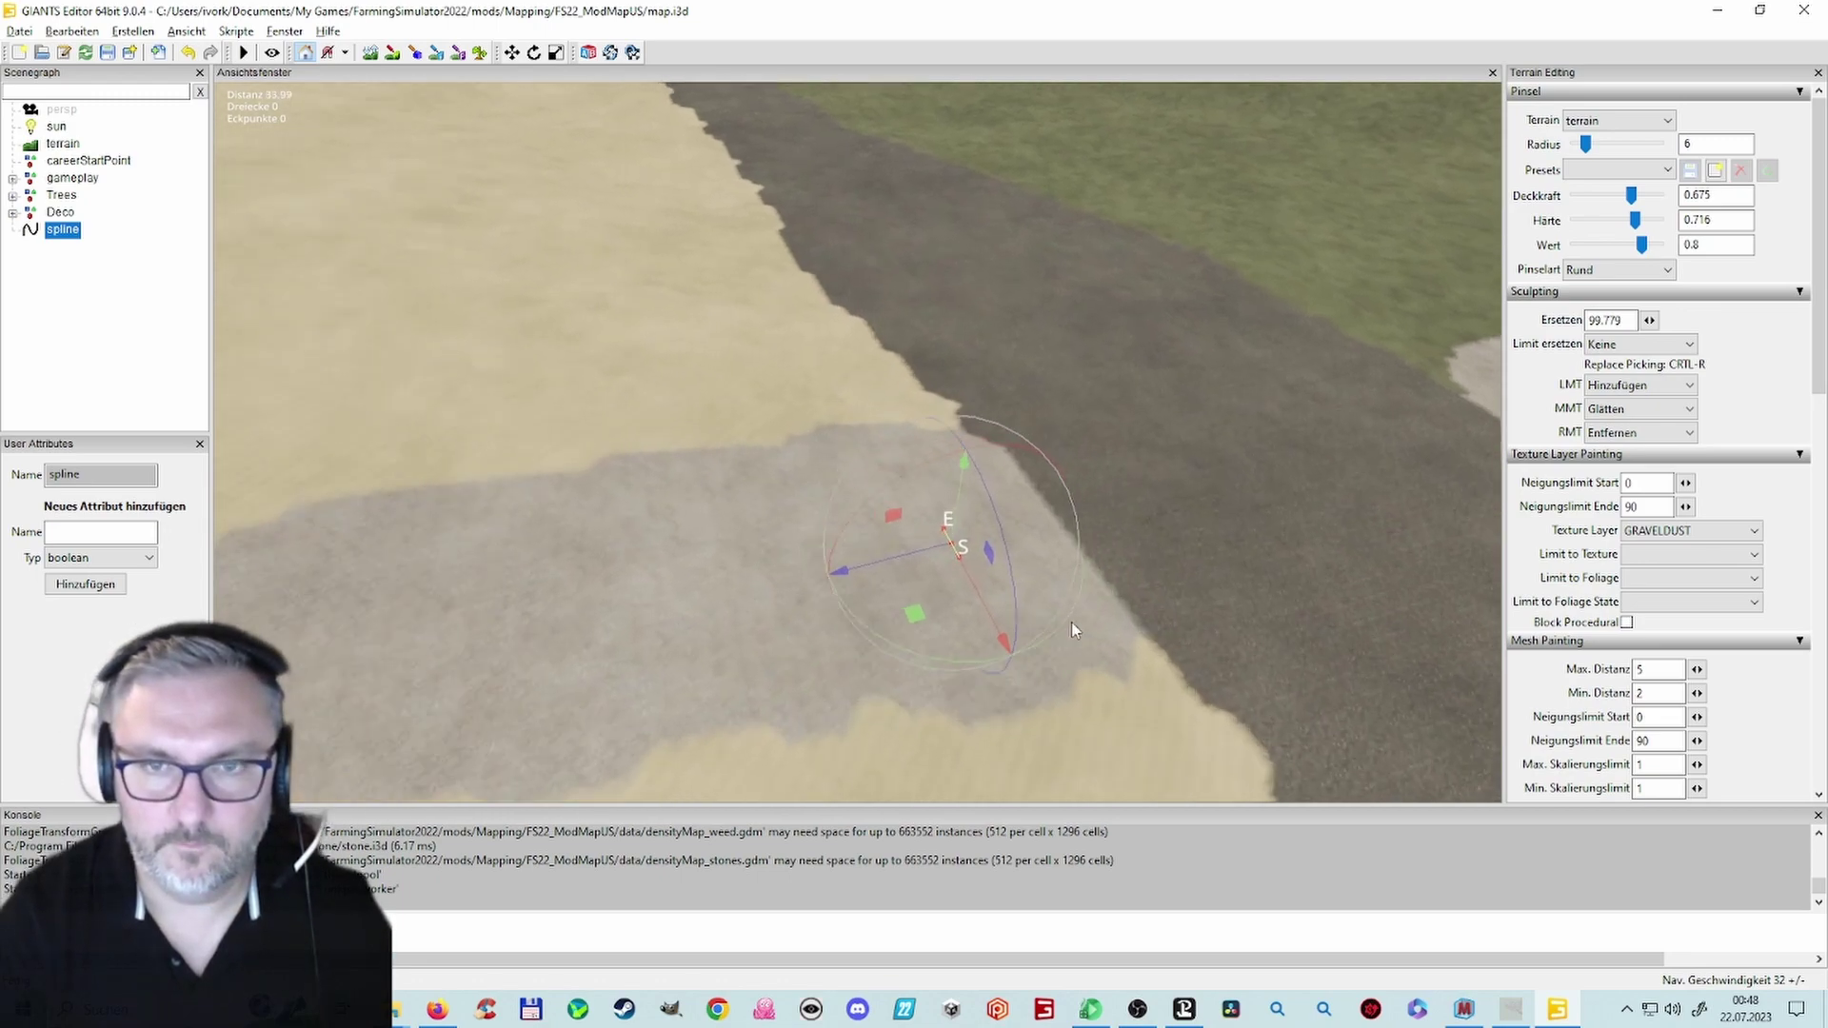
{"action": "scroll", "coordinate": [1071, 630], "scroll_direction": "up", "scroll_amount": 3}
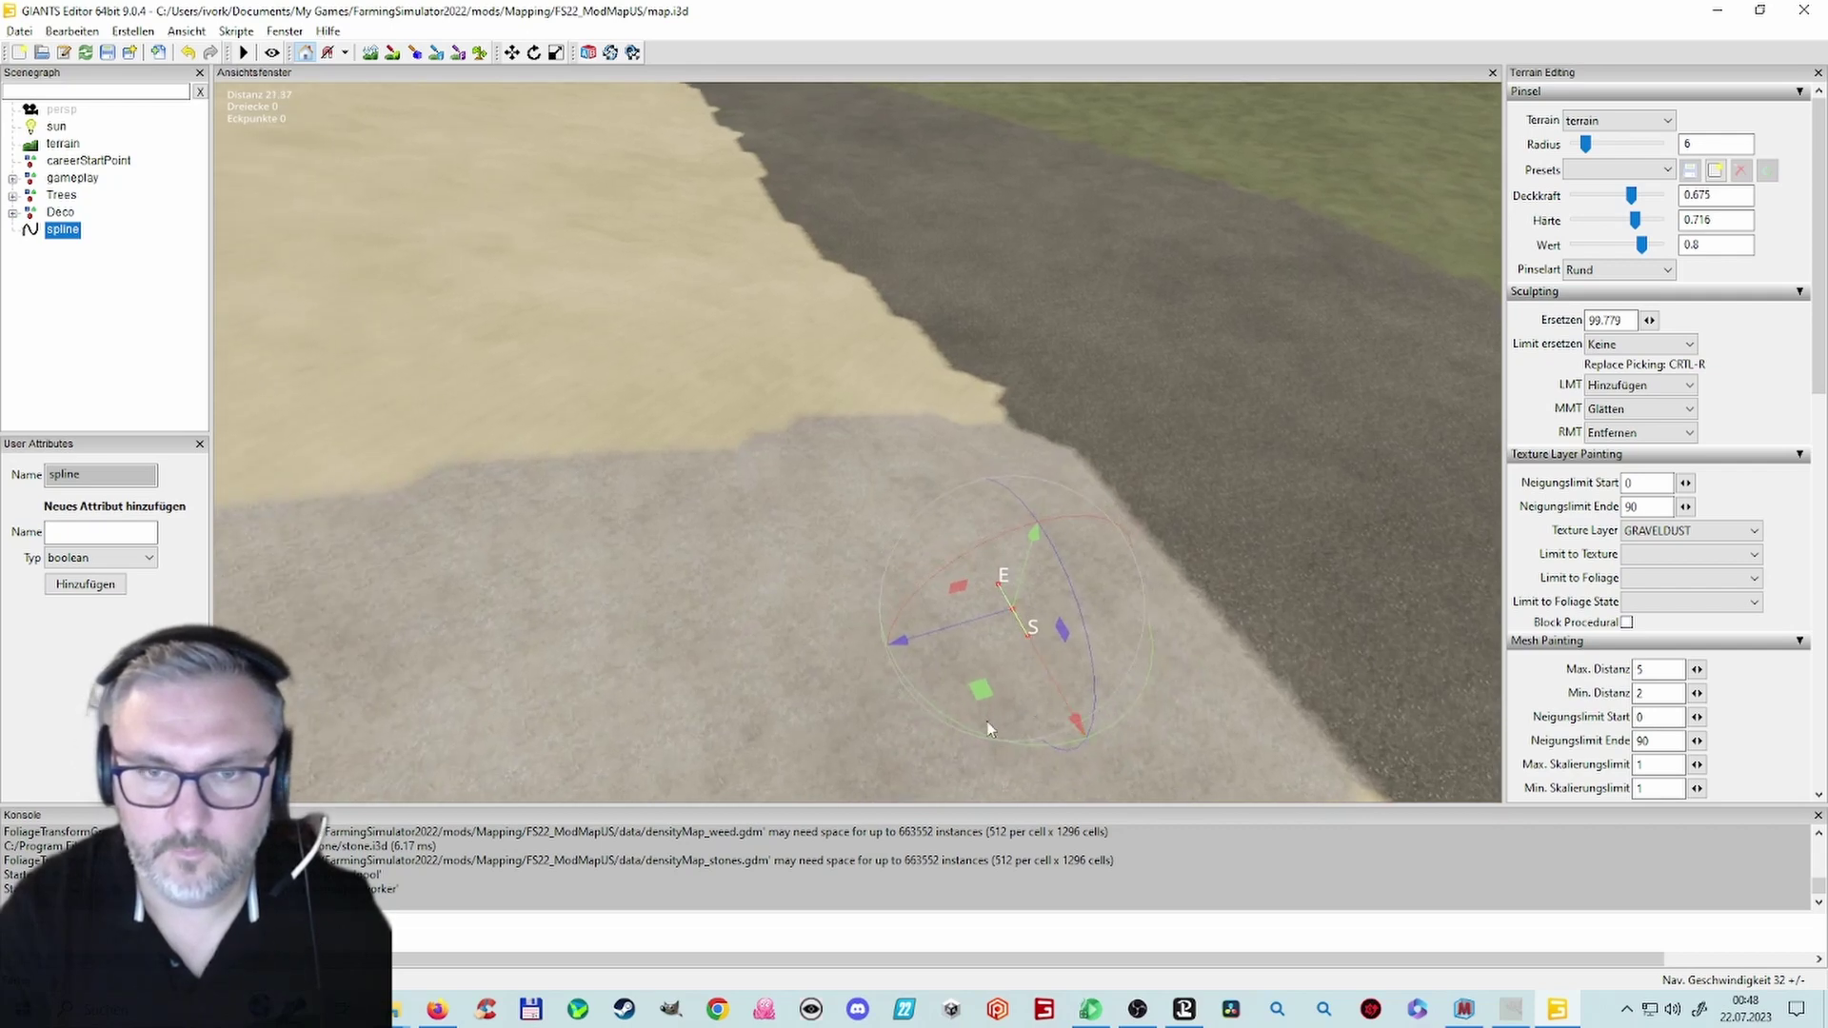
{"action": "left_click_drag", "start_coordinate": [1003, 740], "coordinate": [1167, 672]}
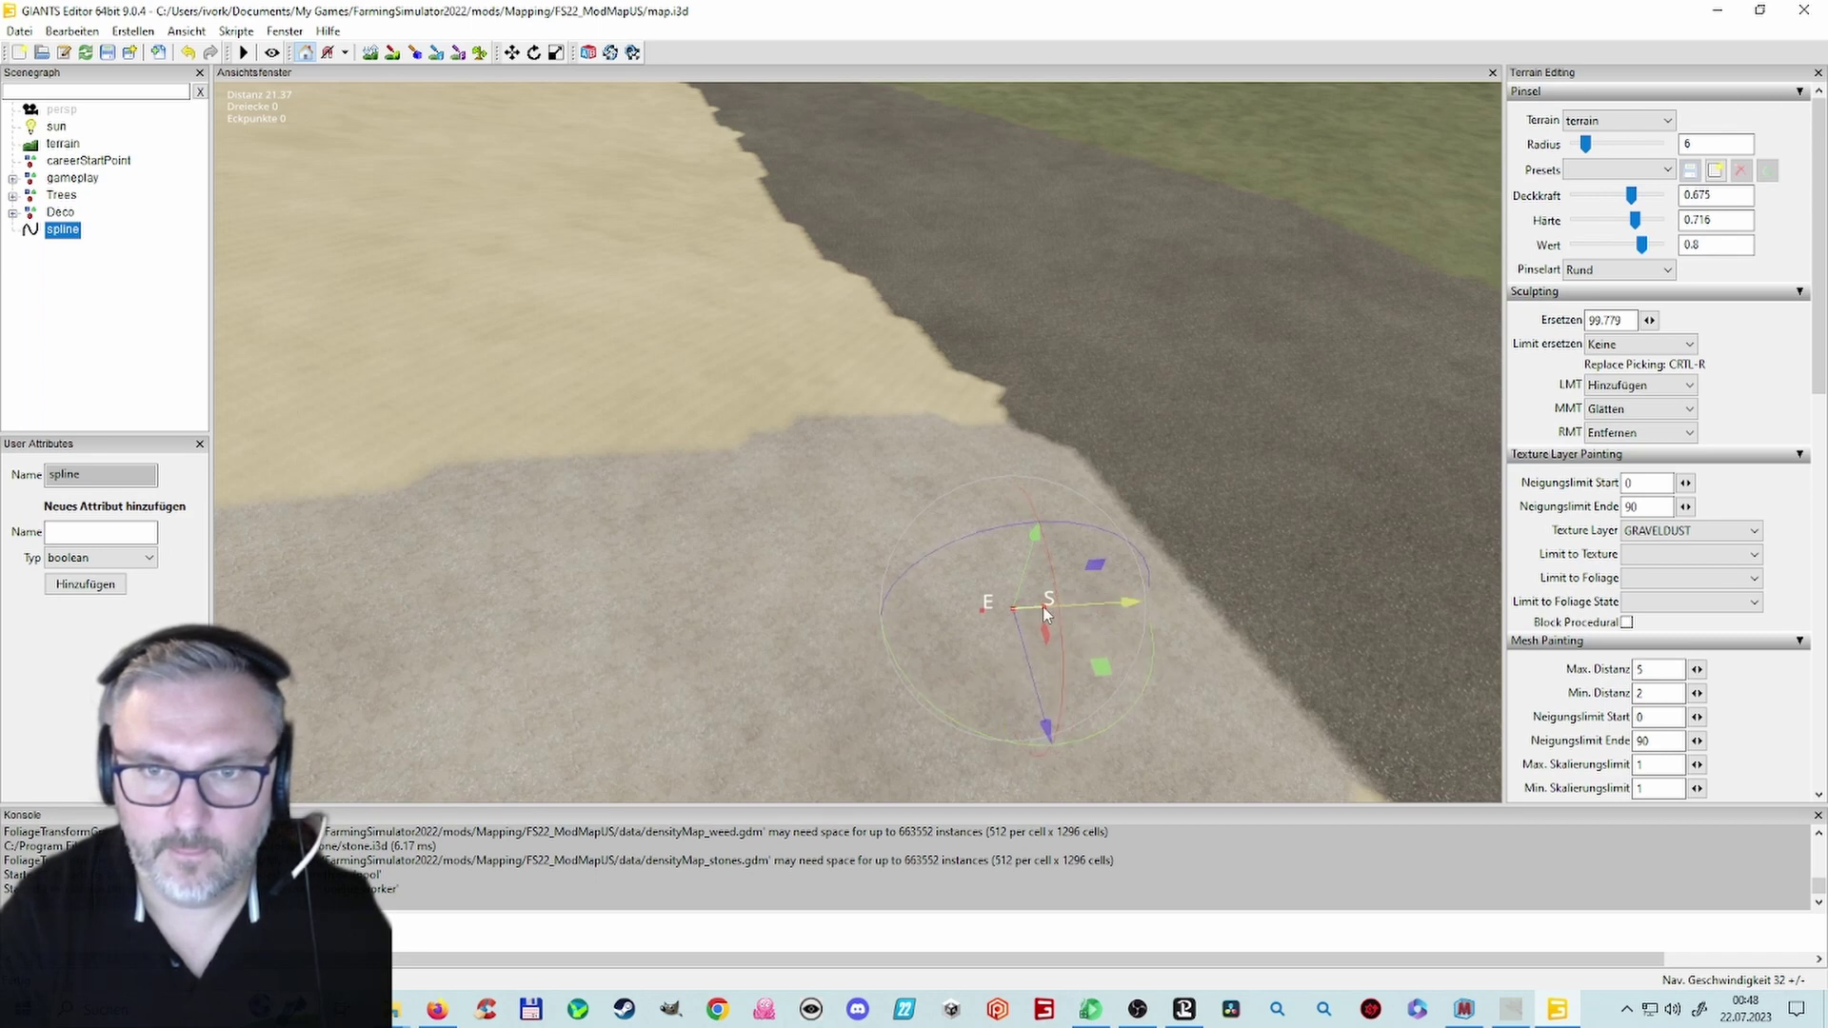
{"action": "left_click_drag", "start_coordinate": [1042, 607], "coordinate": [1079, 609]}
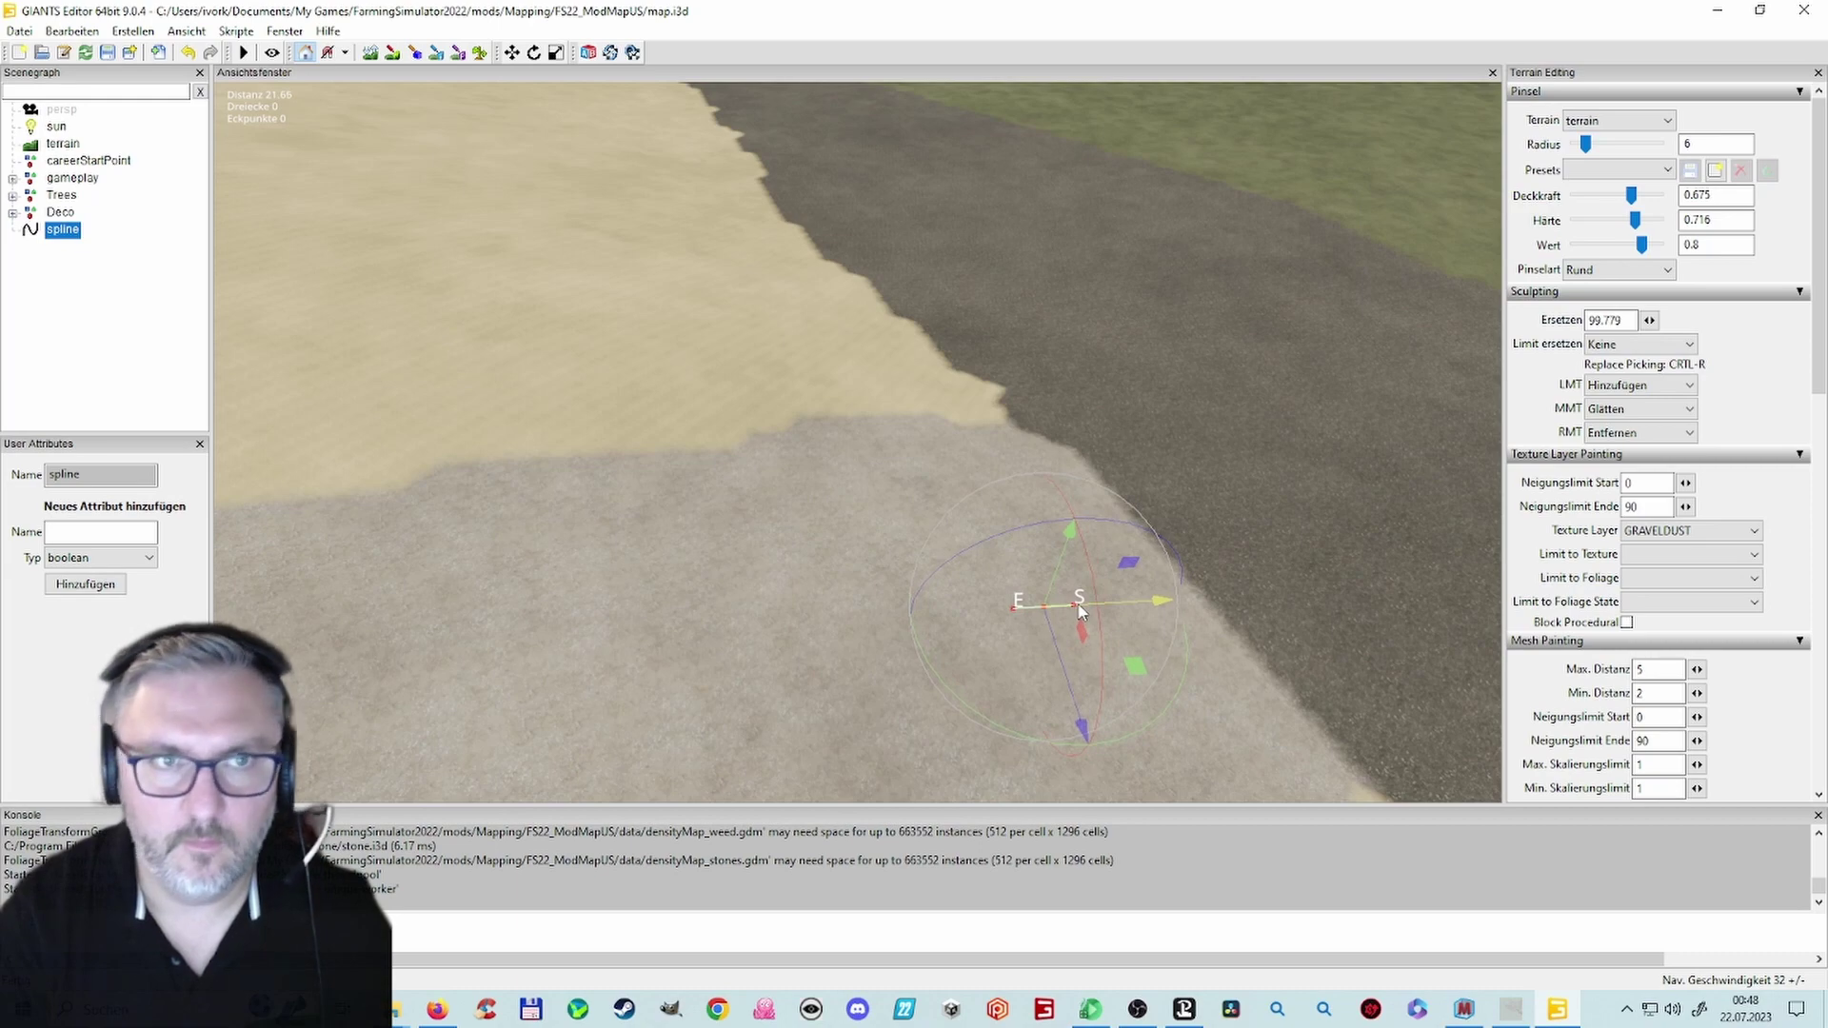
Step: Lengthen the spline by moving its start point along the gravel towards the edge of the dark strip
{"action": "scroll", "coordinate": [1185, 626], "scroll_direction": "up", "scroll_amount": 4}
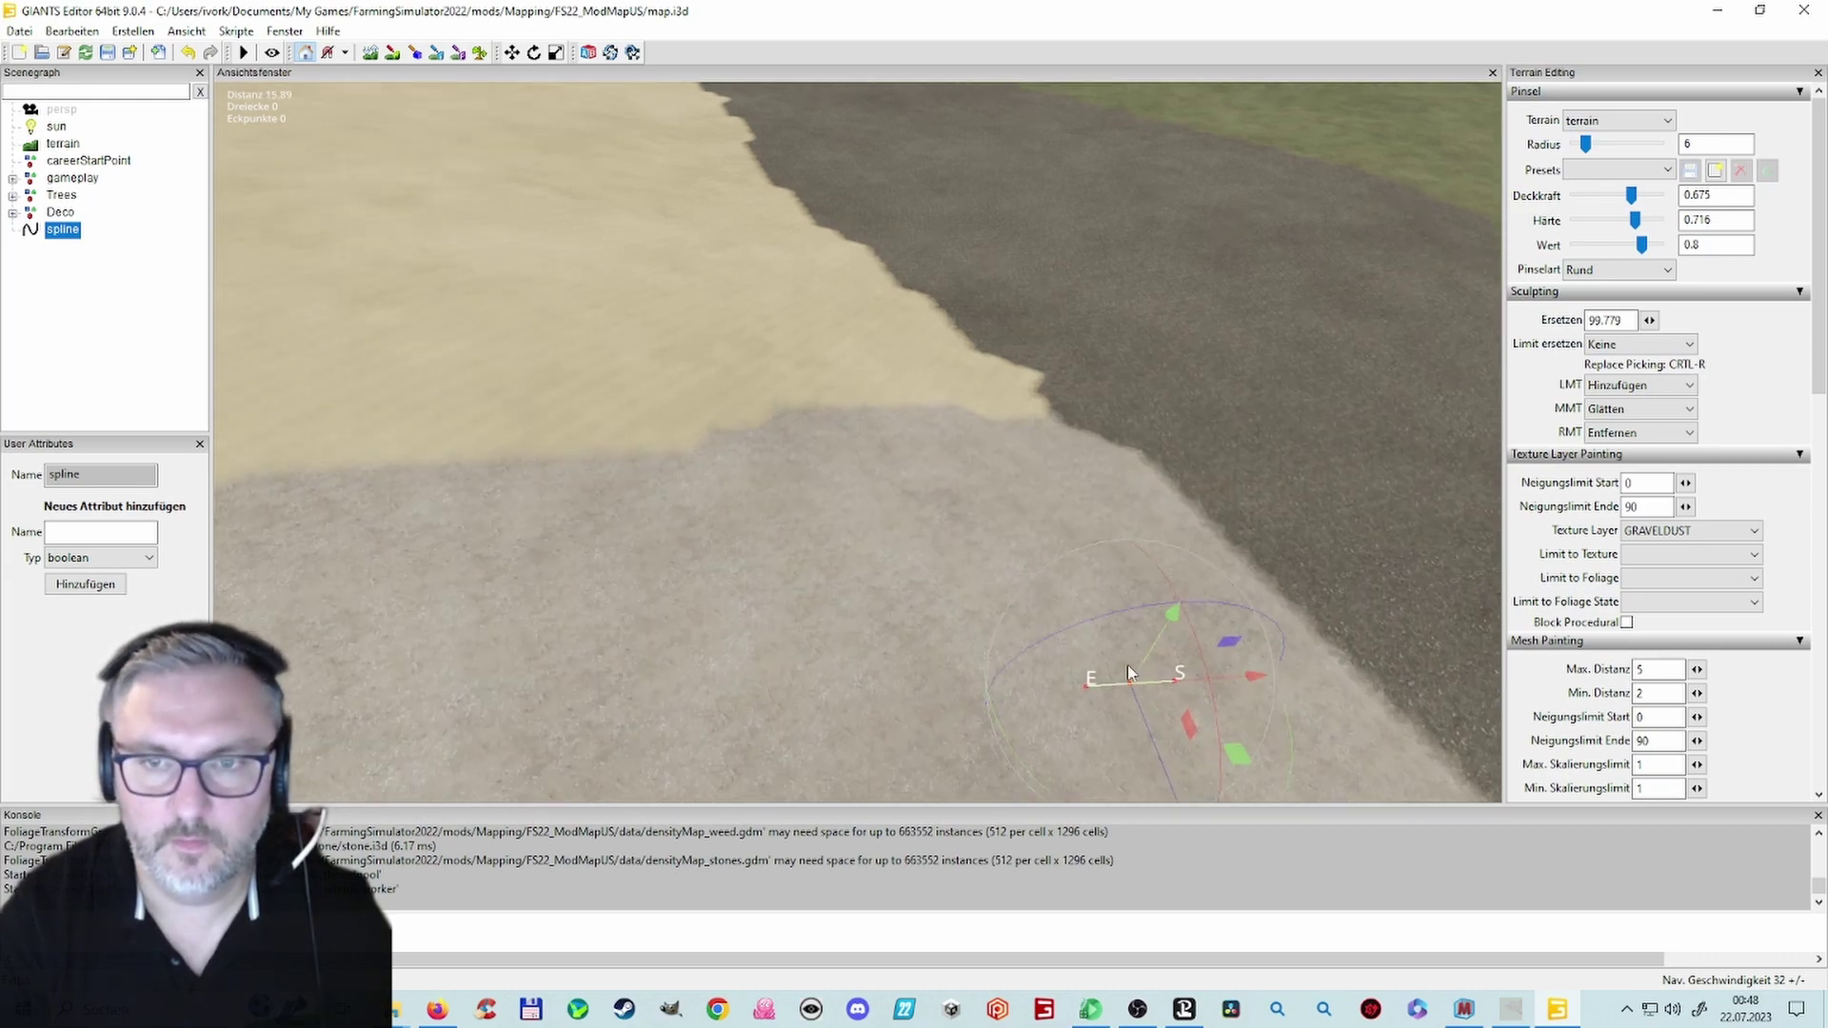
{"action": "scroll", "coordinate": [1125, 666], "scroll_direction": "down", "scroll_amount": 3}
{"action": "key", "text": "w"}
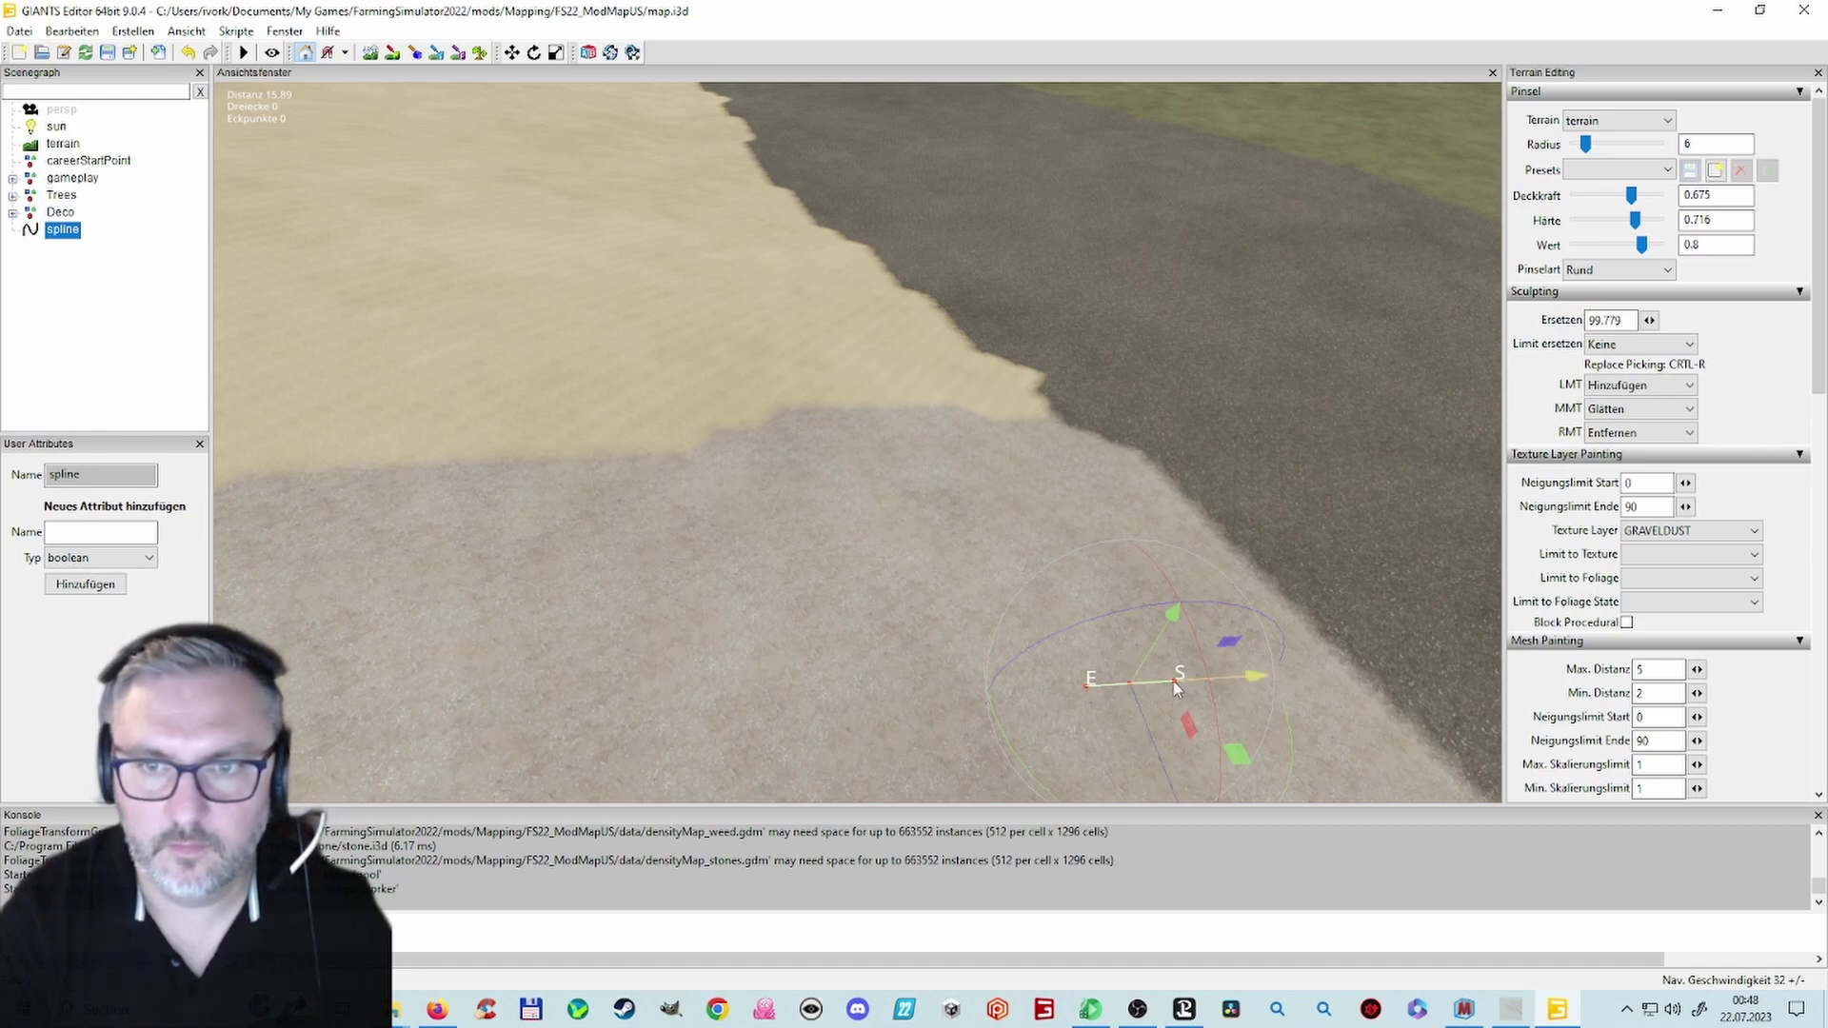
{"action": "left_click_drag", "start_coordinate": [1054, 664], "coordinate": [1136, 676], "text": "alt"}
{"action": "scroll", "coordinate": [1154, 672], "scroll_direction": "up", "scroll_amount": 3}
{"action": "right_click_drag", "start_coordinate": [1170, 662], "coordinate": [817, 463]}
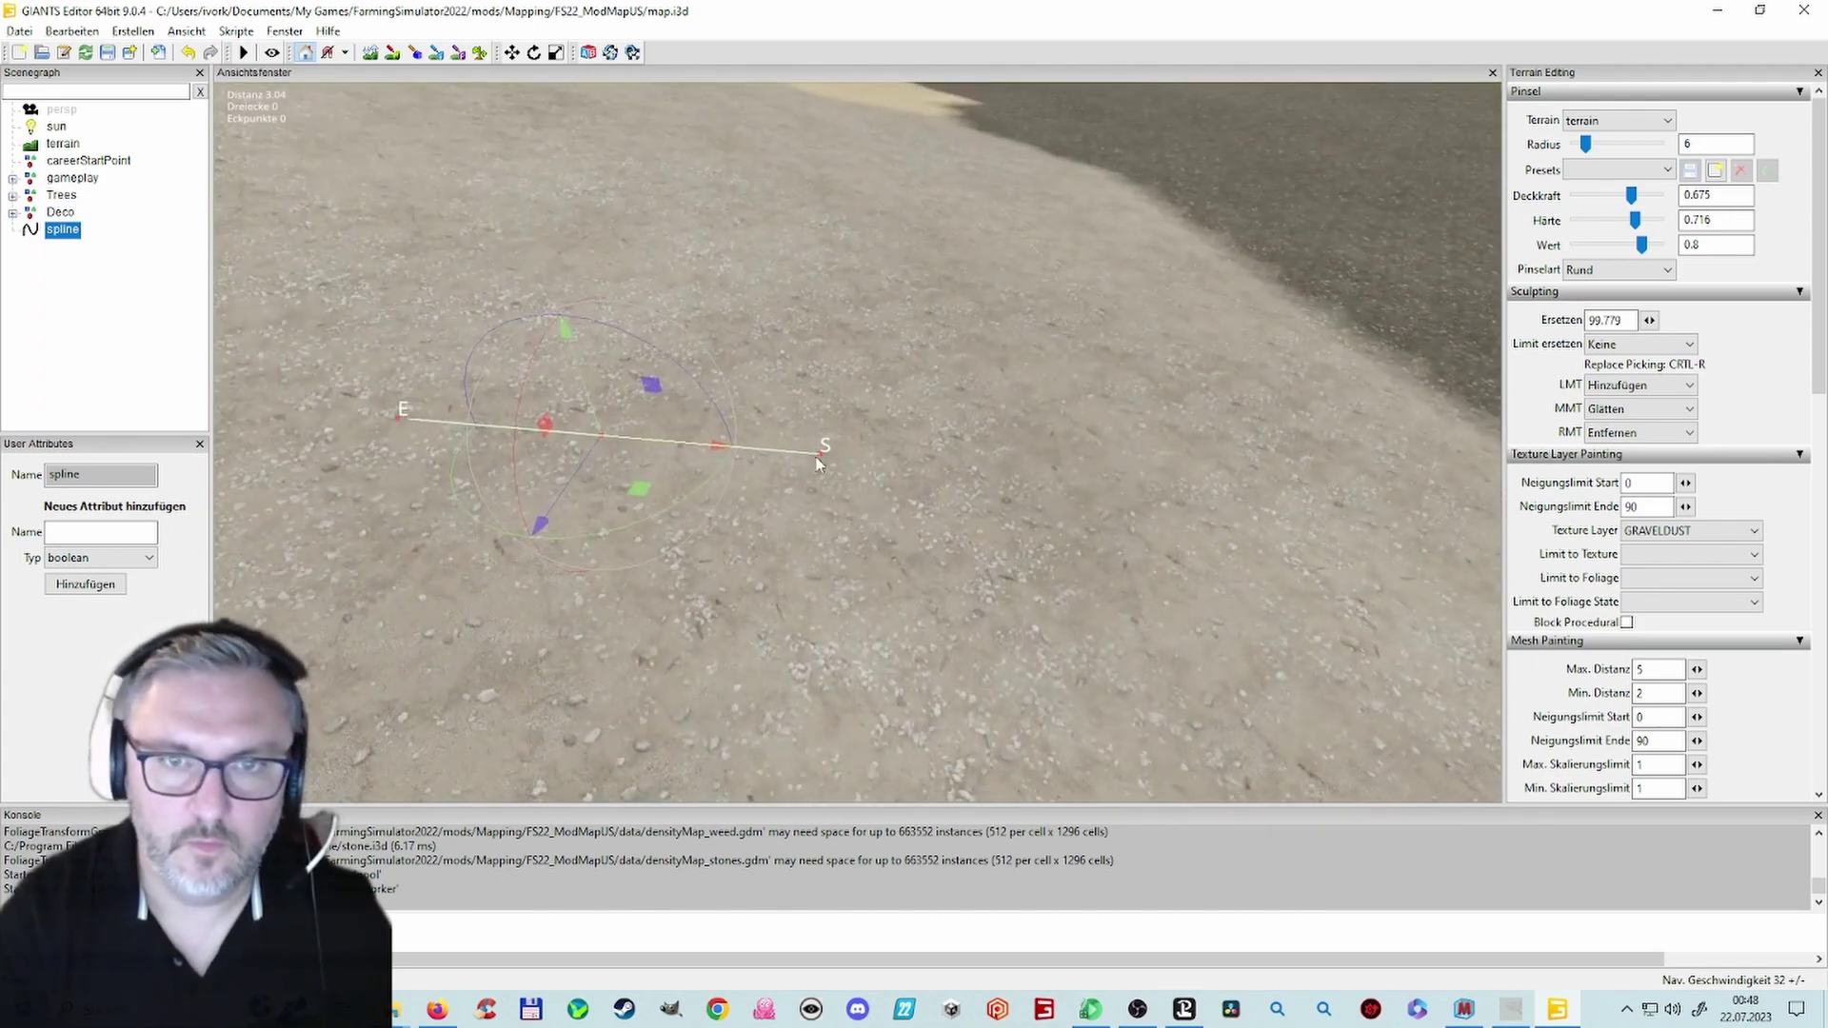
{"action": "left_click", "coordinate": [821, 454]}
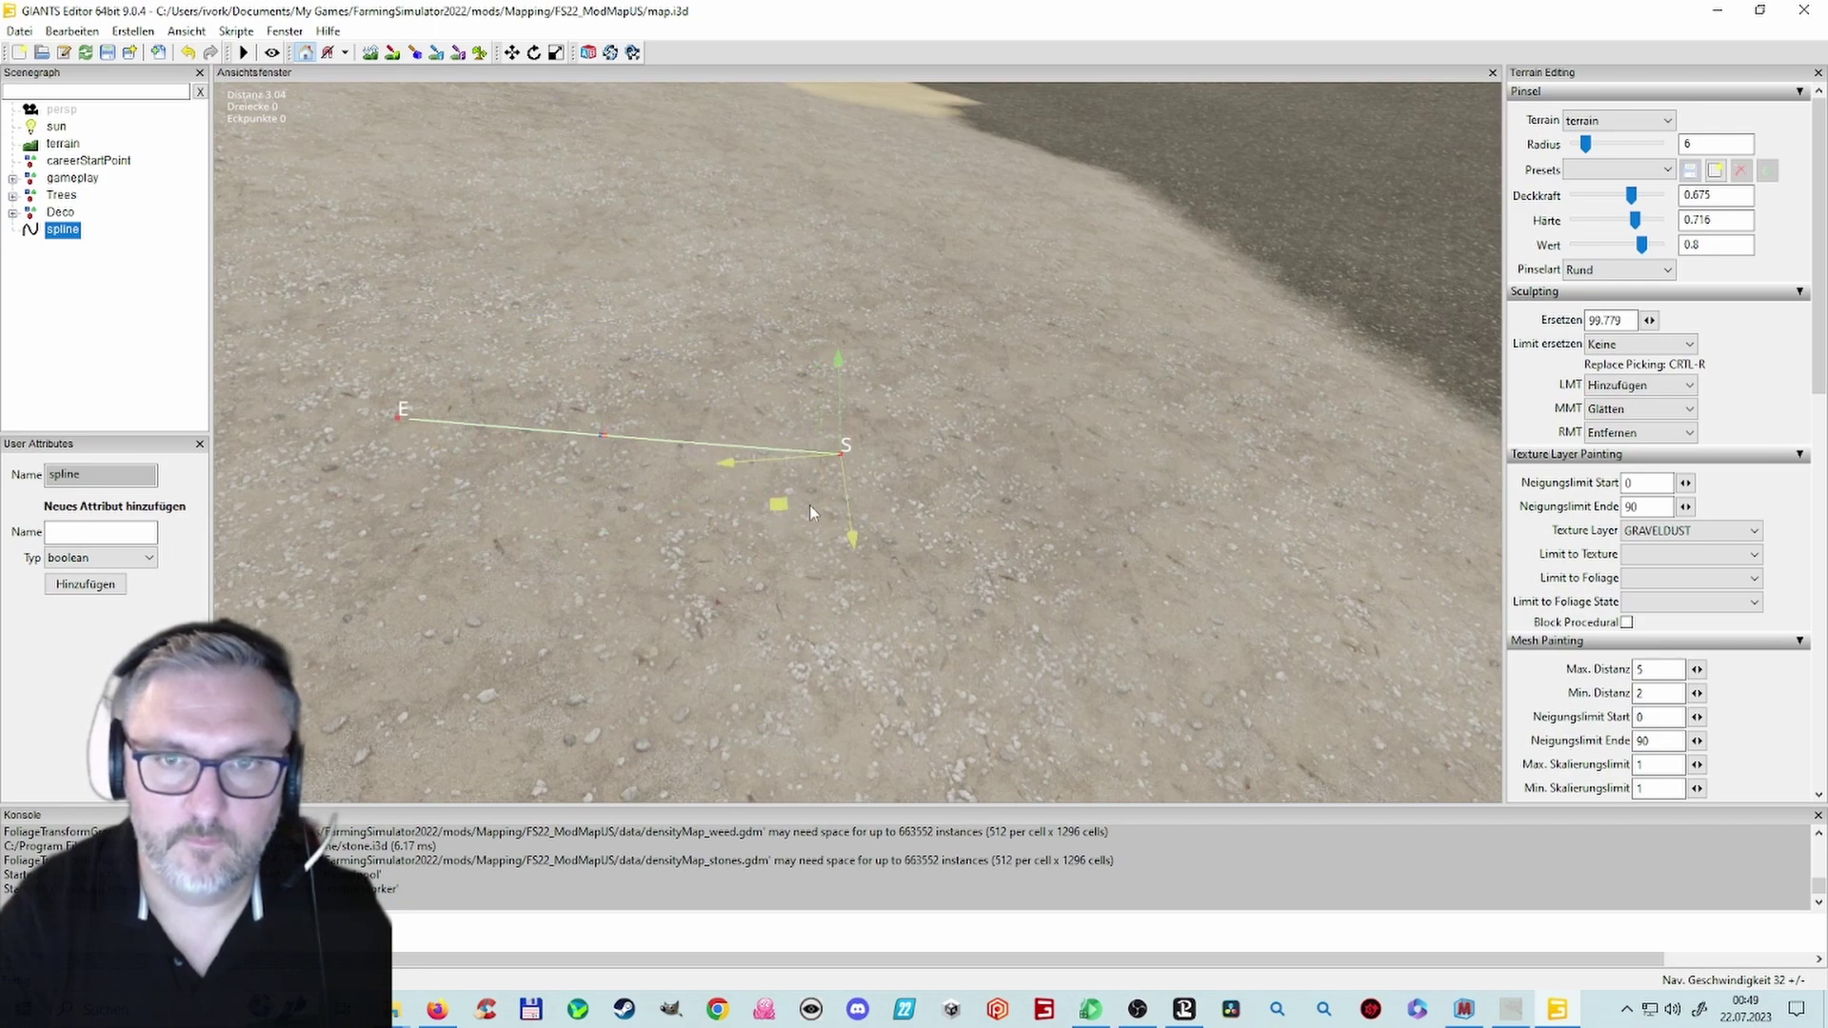
{"action": "left_click_drag", "start_coordinate": [809, 512], "coordinate": [1245, 534]}
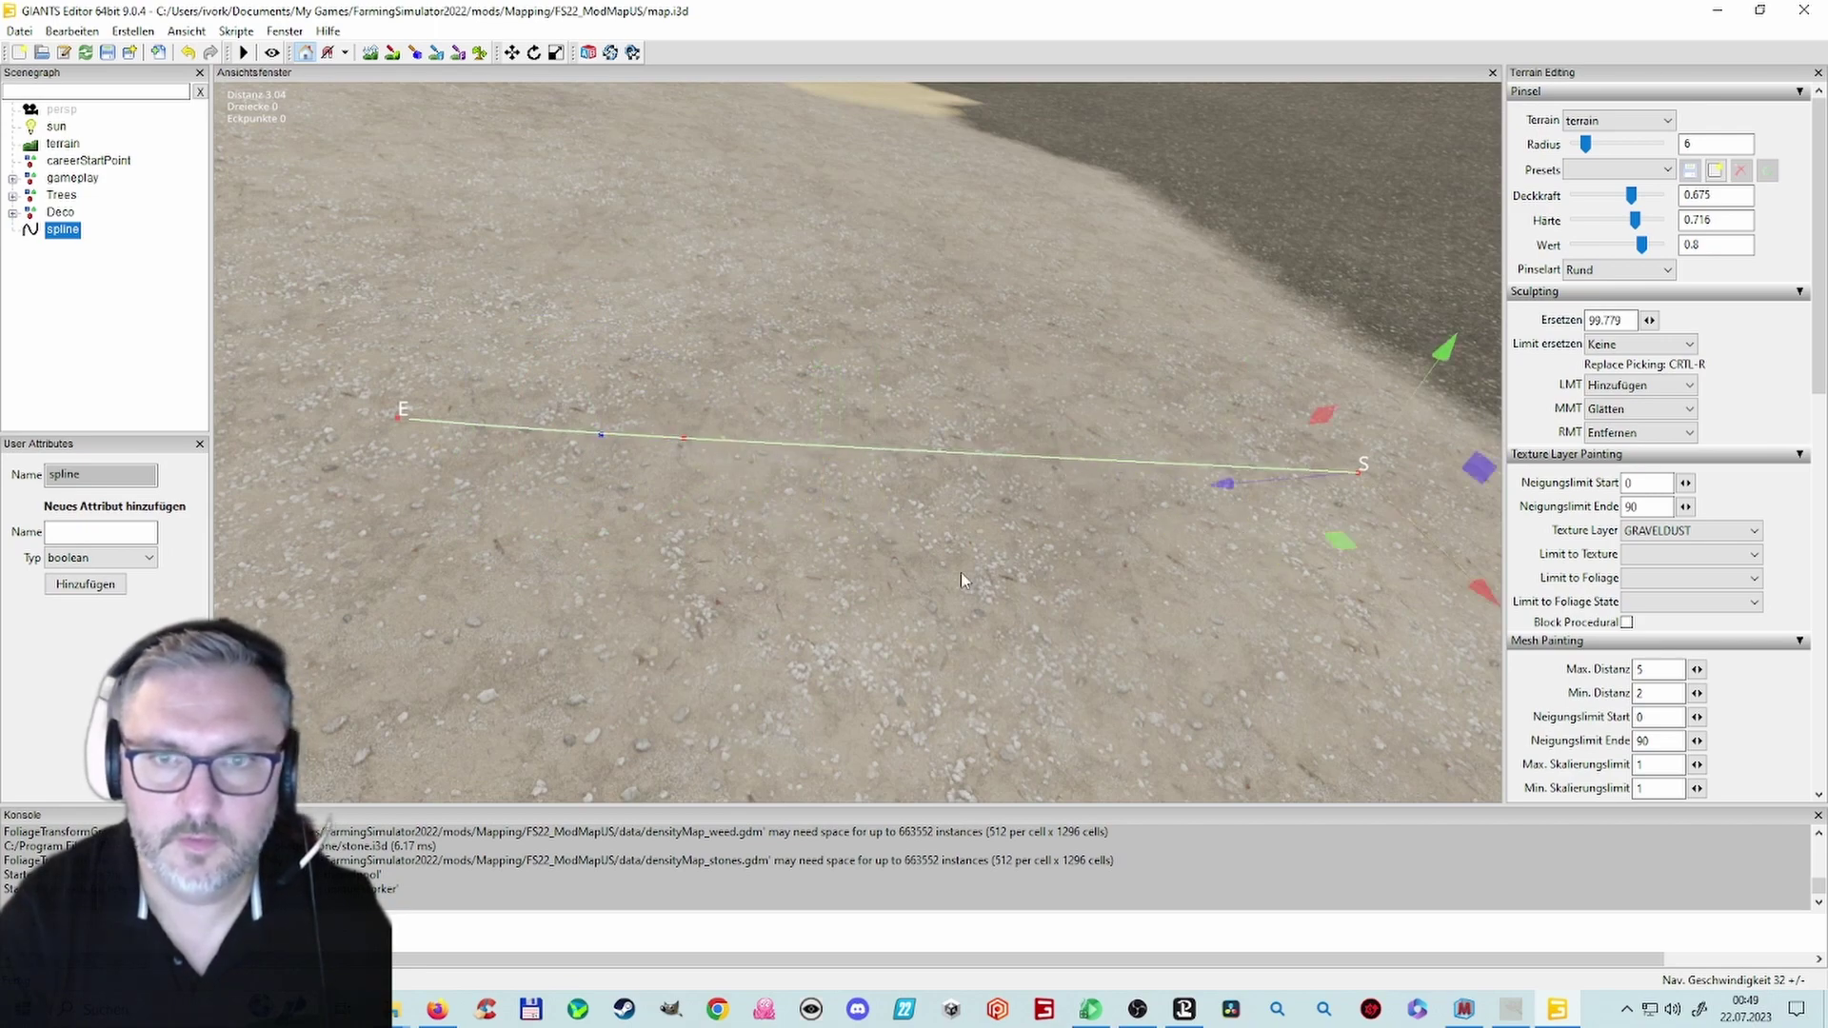
Step: Select the spline's end point and show the stretch of gravel path ahead of it
{"action": "scroll", "coordinate": [1040, 588], "scroll_direction": "down", "scroll_amount": 4}
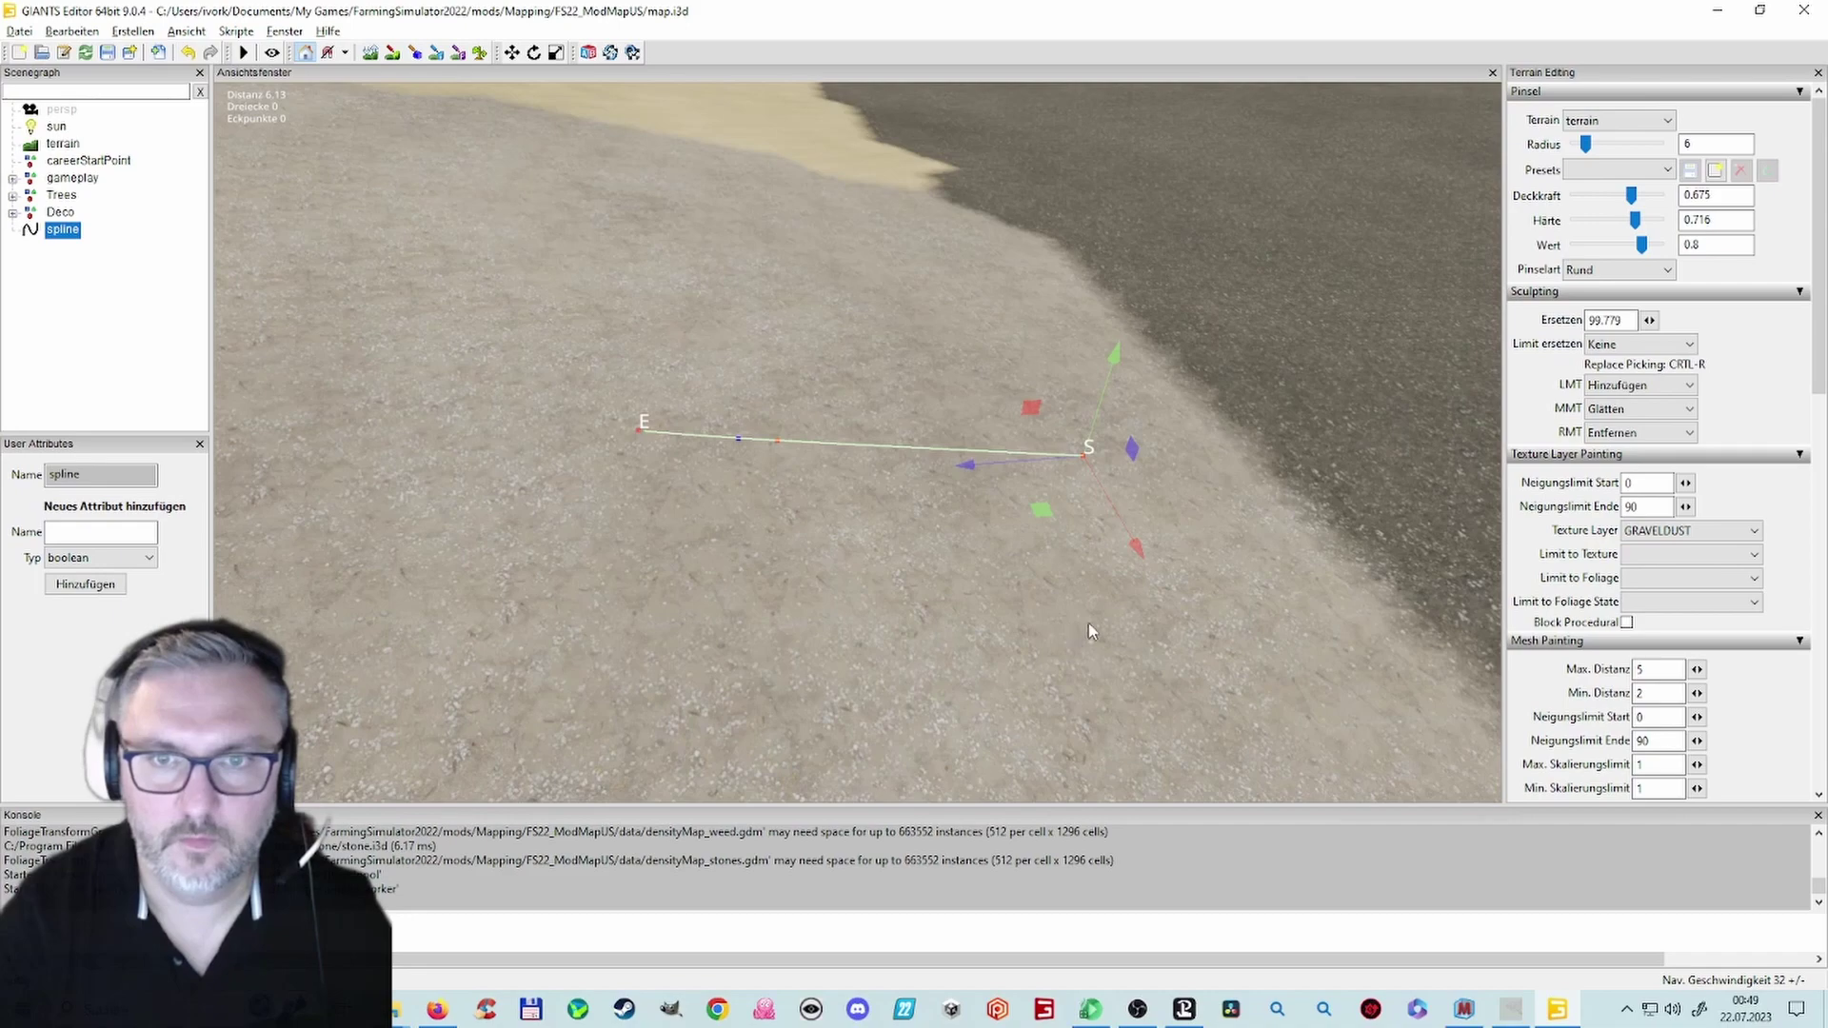
{"action": "left_click", "coordinate": [637, 430]}
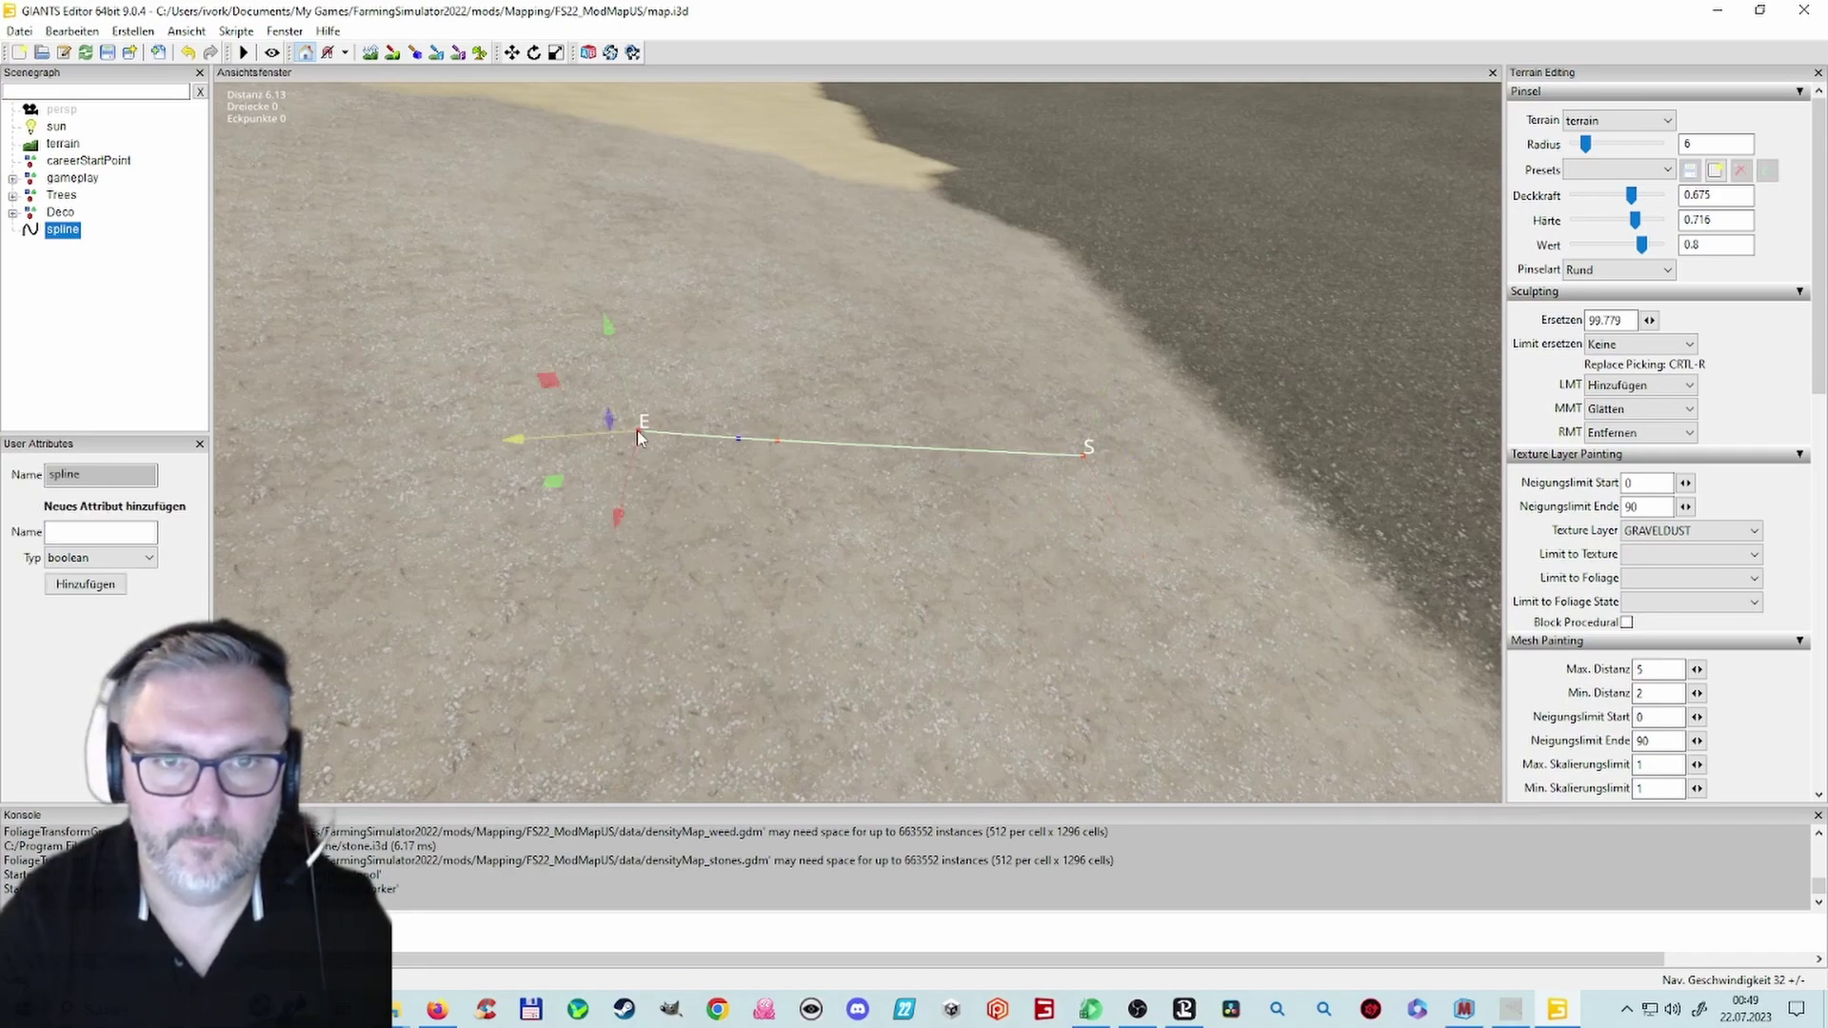
{"action": "left_click_drag", "start_coordinate": [708, 586], "coordinate": [464, 452], "text": "alt"}
{"action": "right_click_drag", "start_coordinate": [466, 459], "coordinate": [512, 506]}
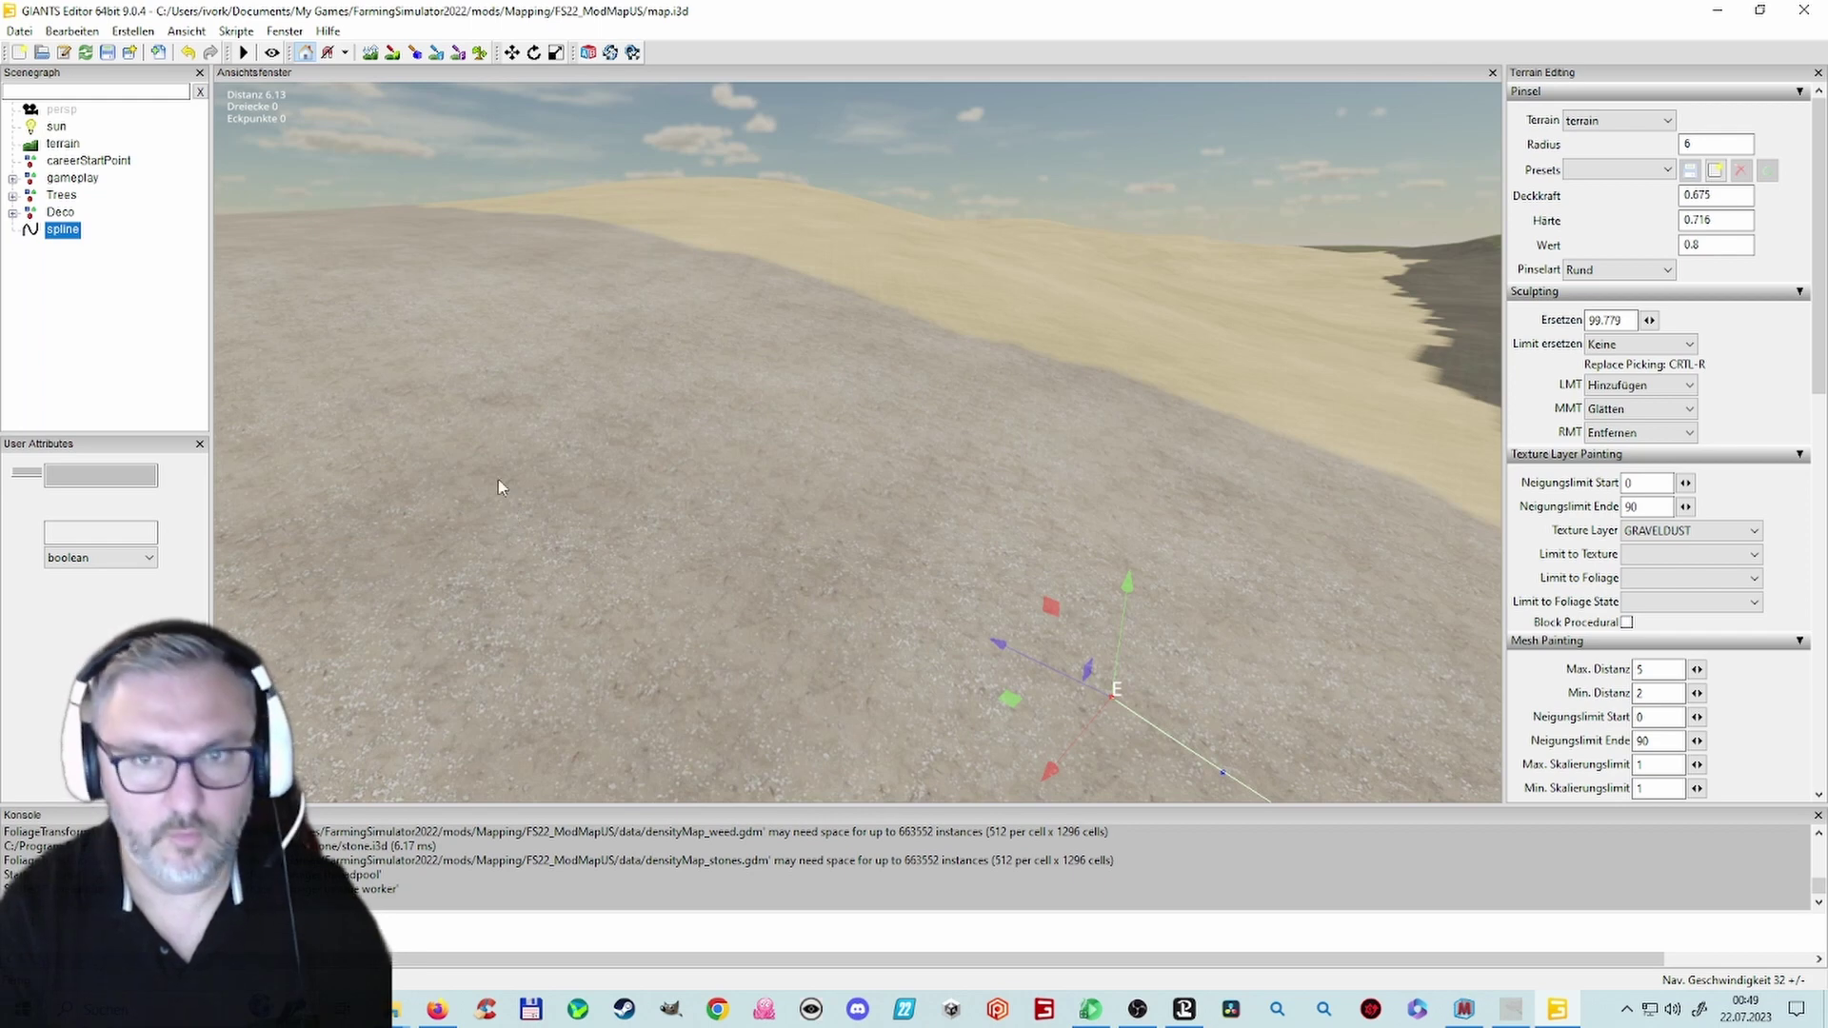
{"action": "left_click", "coordinate": [523, 362]}
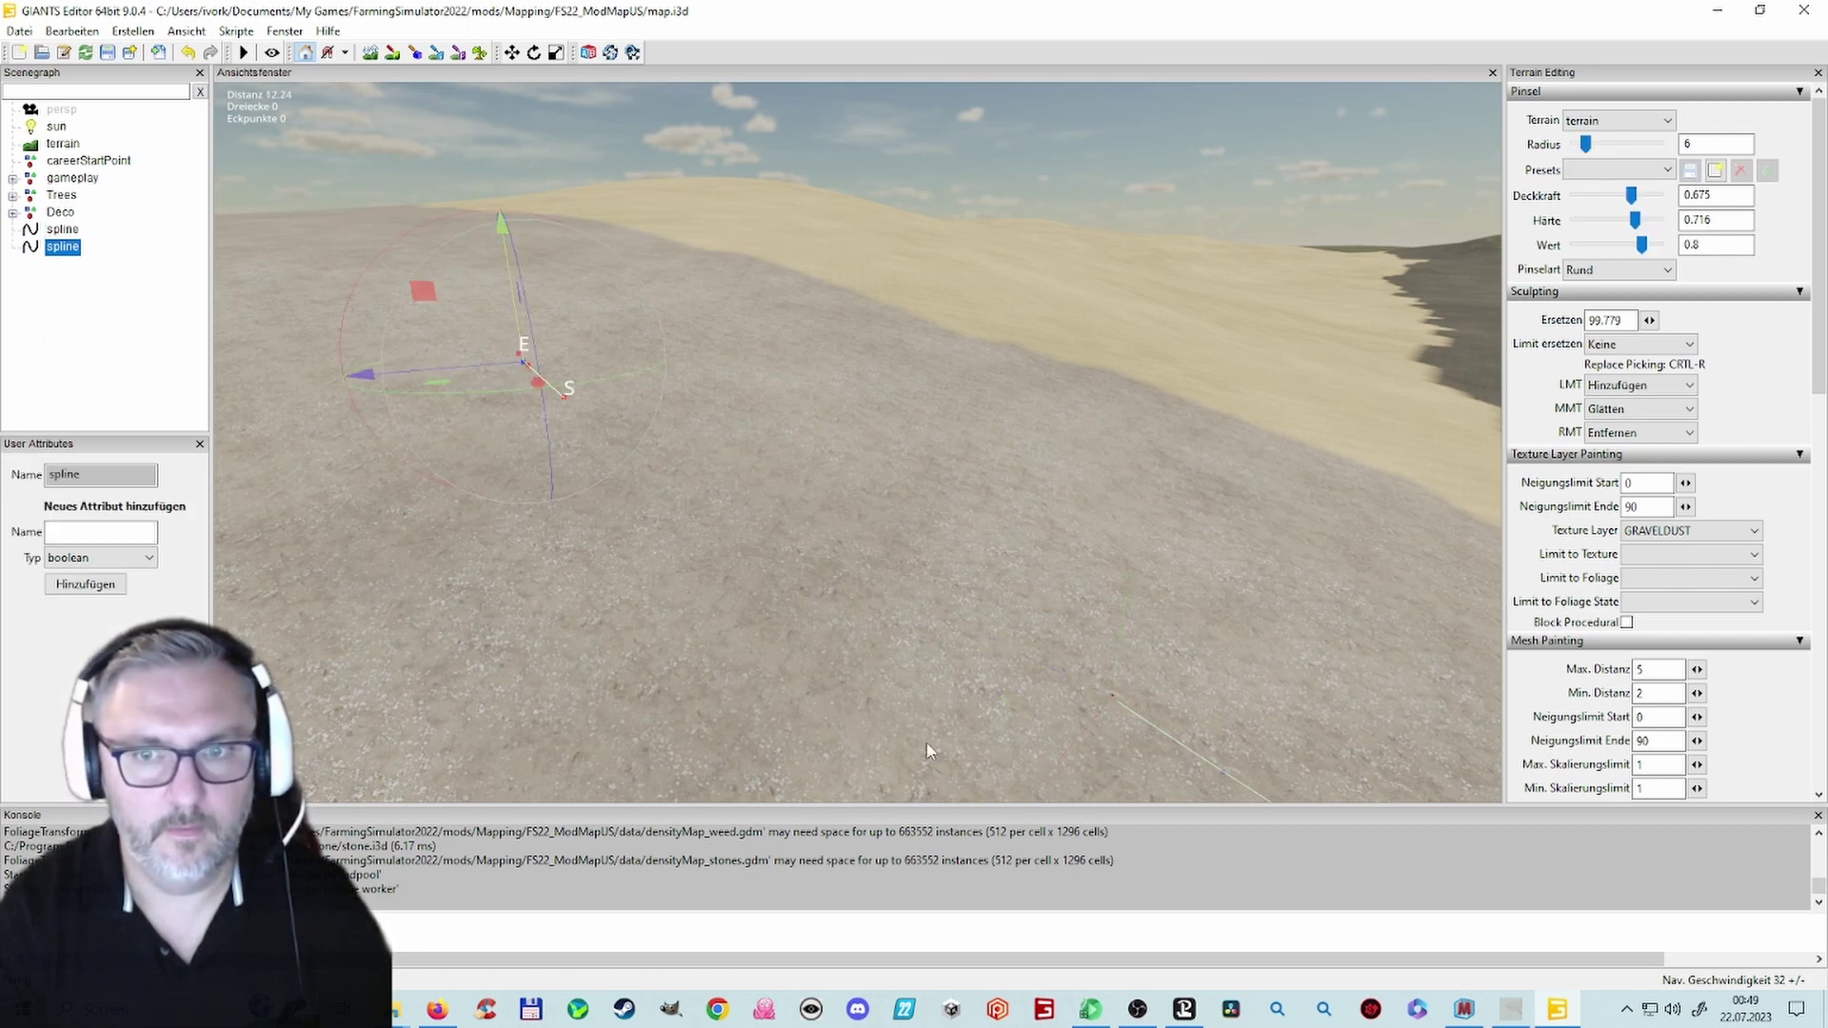
{"action": "left_click_drag", "start_coordinate": [697, 601], "coordinate": [852, 668]}
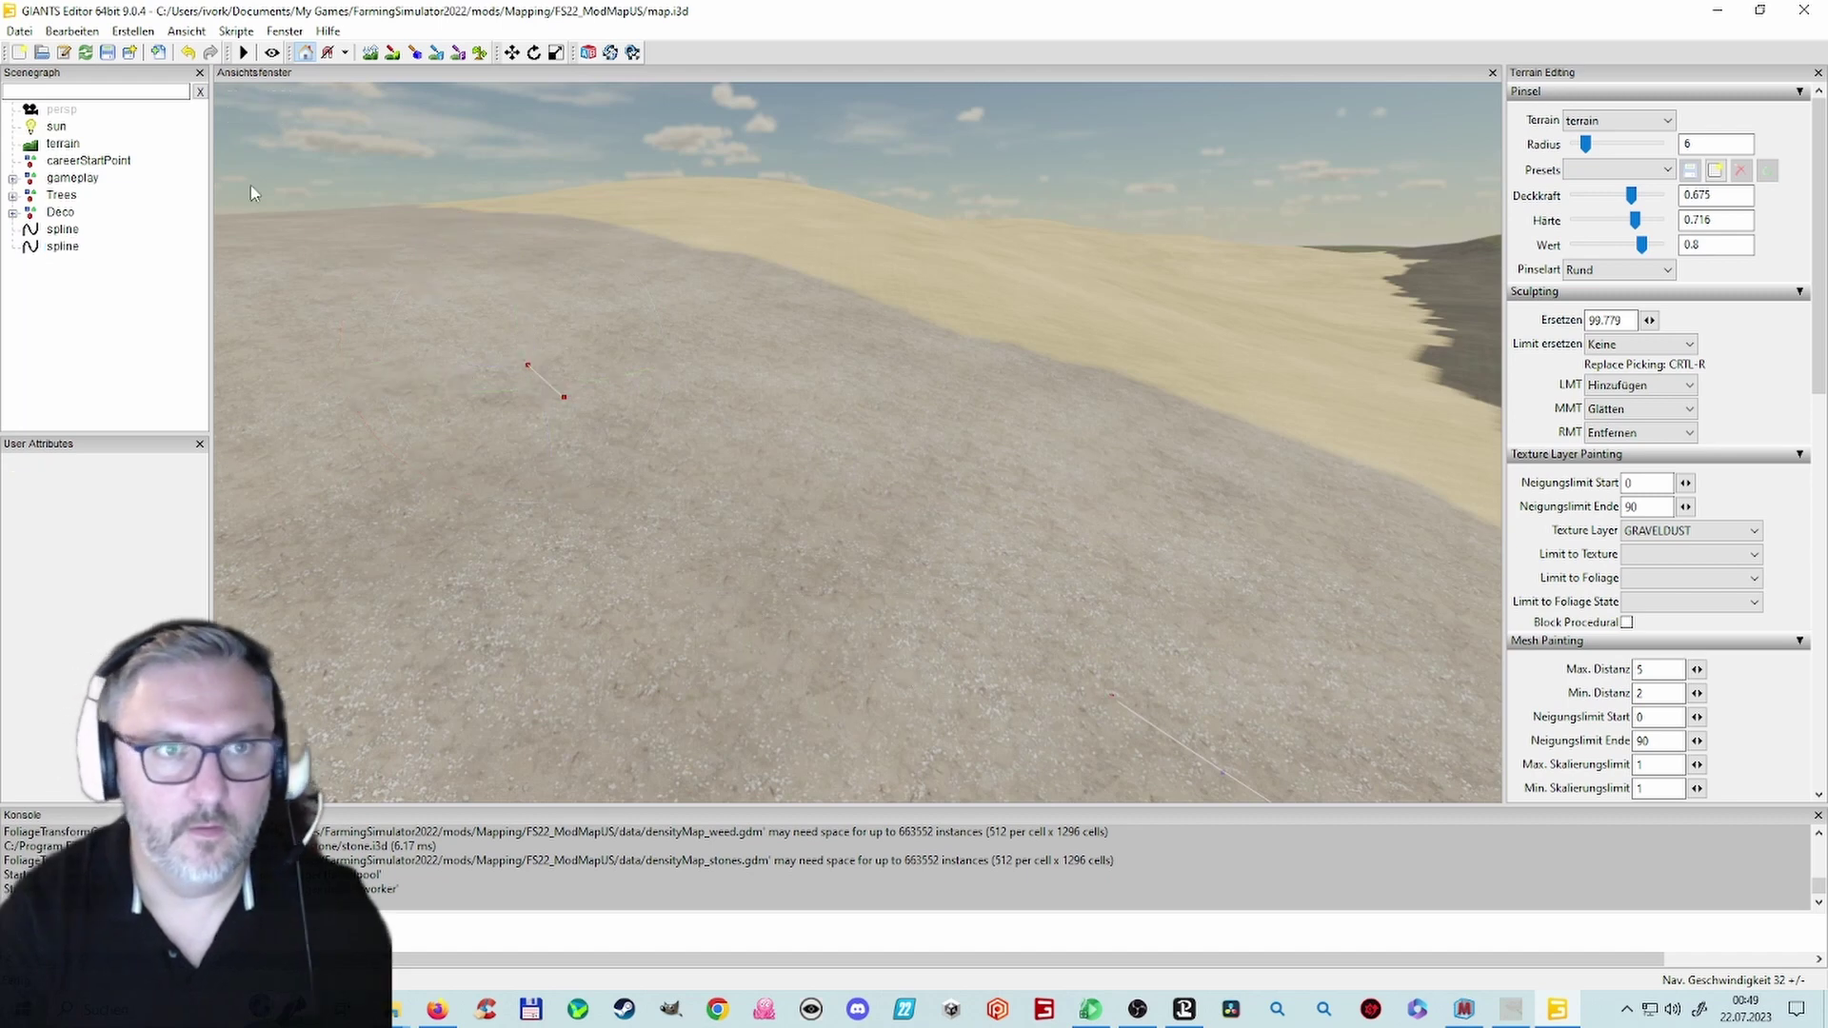
{"action": "left_click", "coordinate": [188, 52]}
{"action": "left_click", "coordinate": [188, 53]}
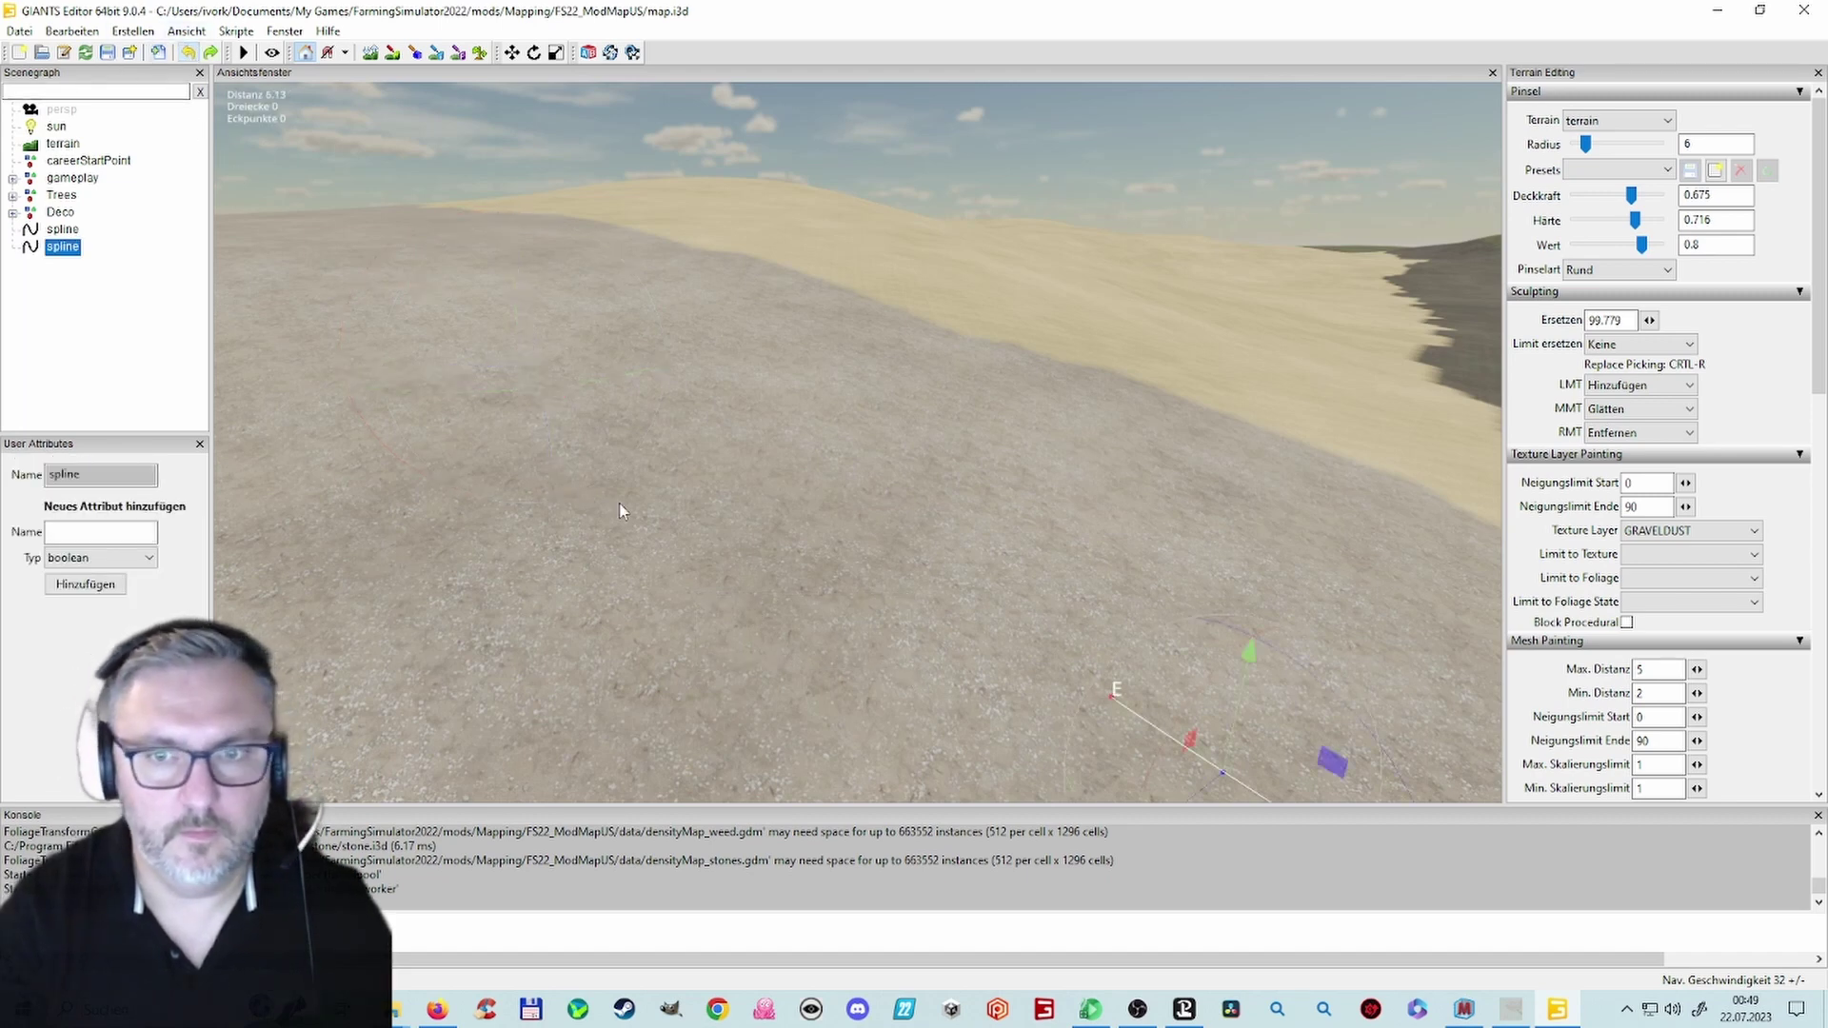
Step: Append a point to the spline's end and move it farther along the gravel path
{"action": "left_click", "coordinate": [1111, 701]}
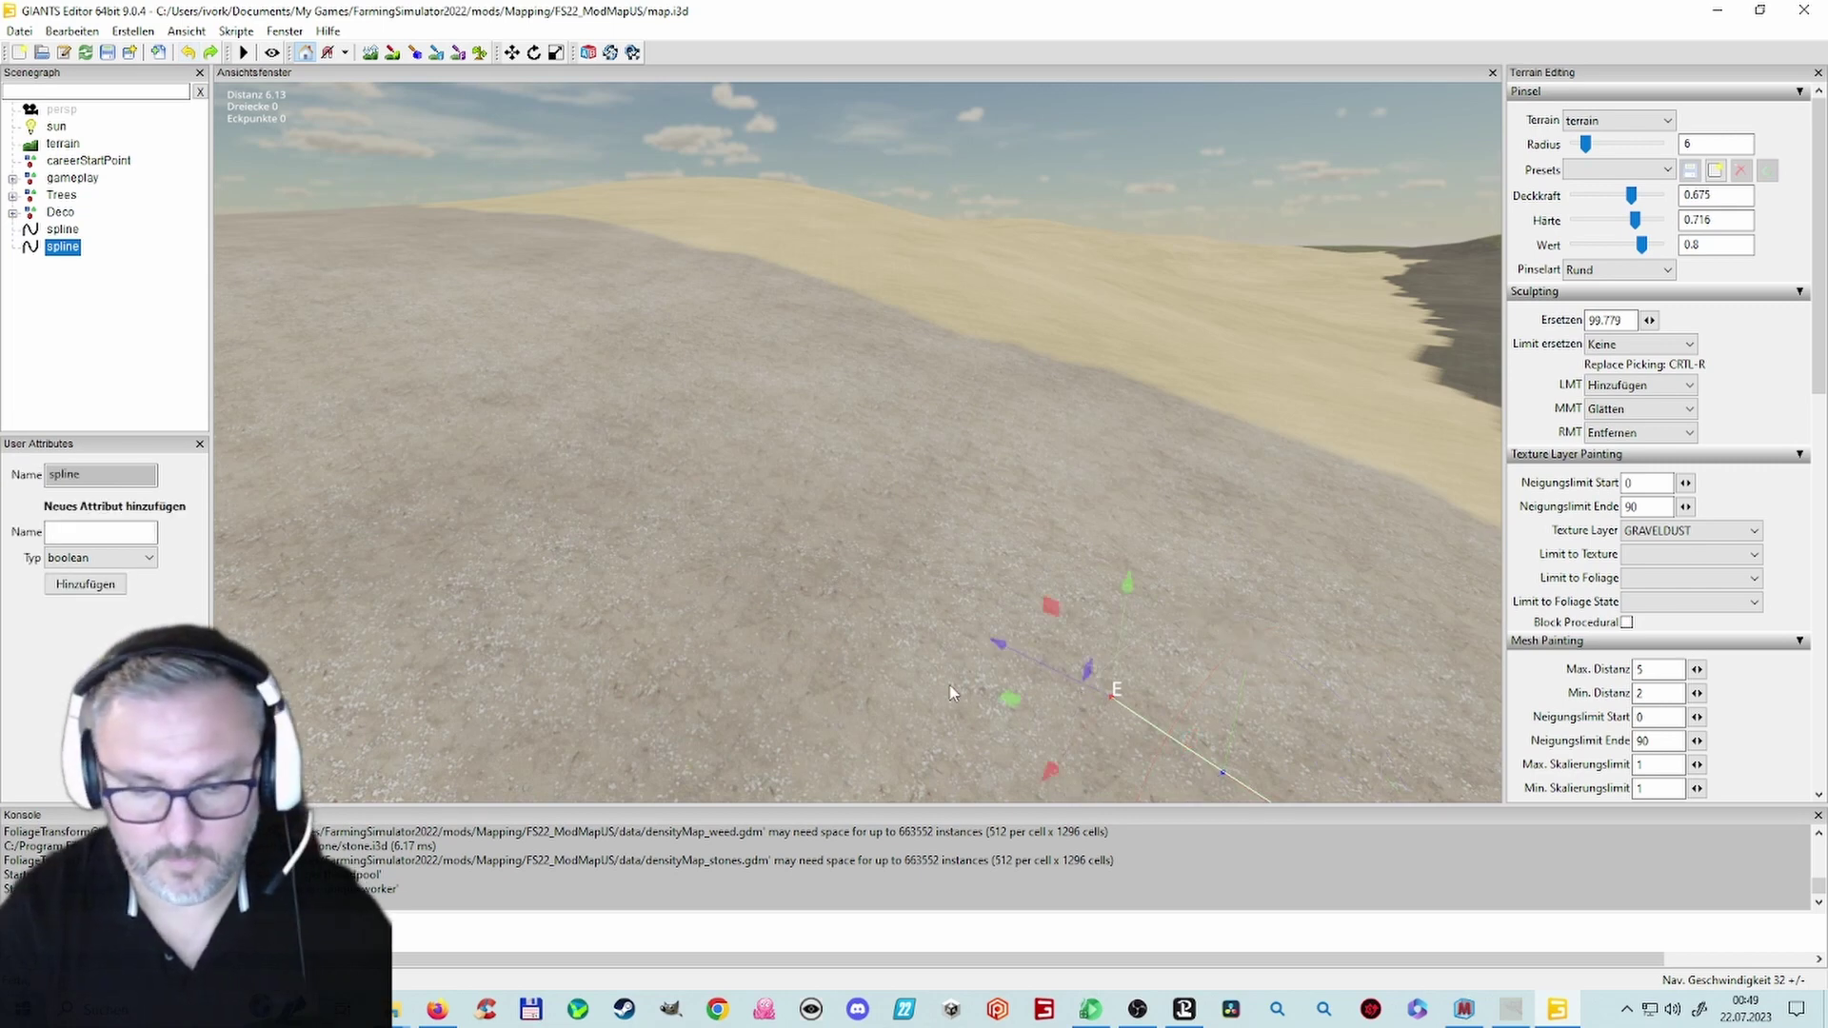
{"action": "key", "text": "Insert"}
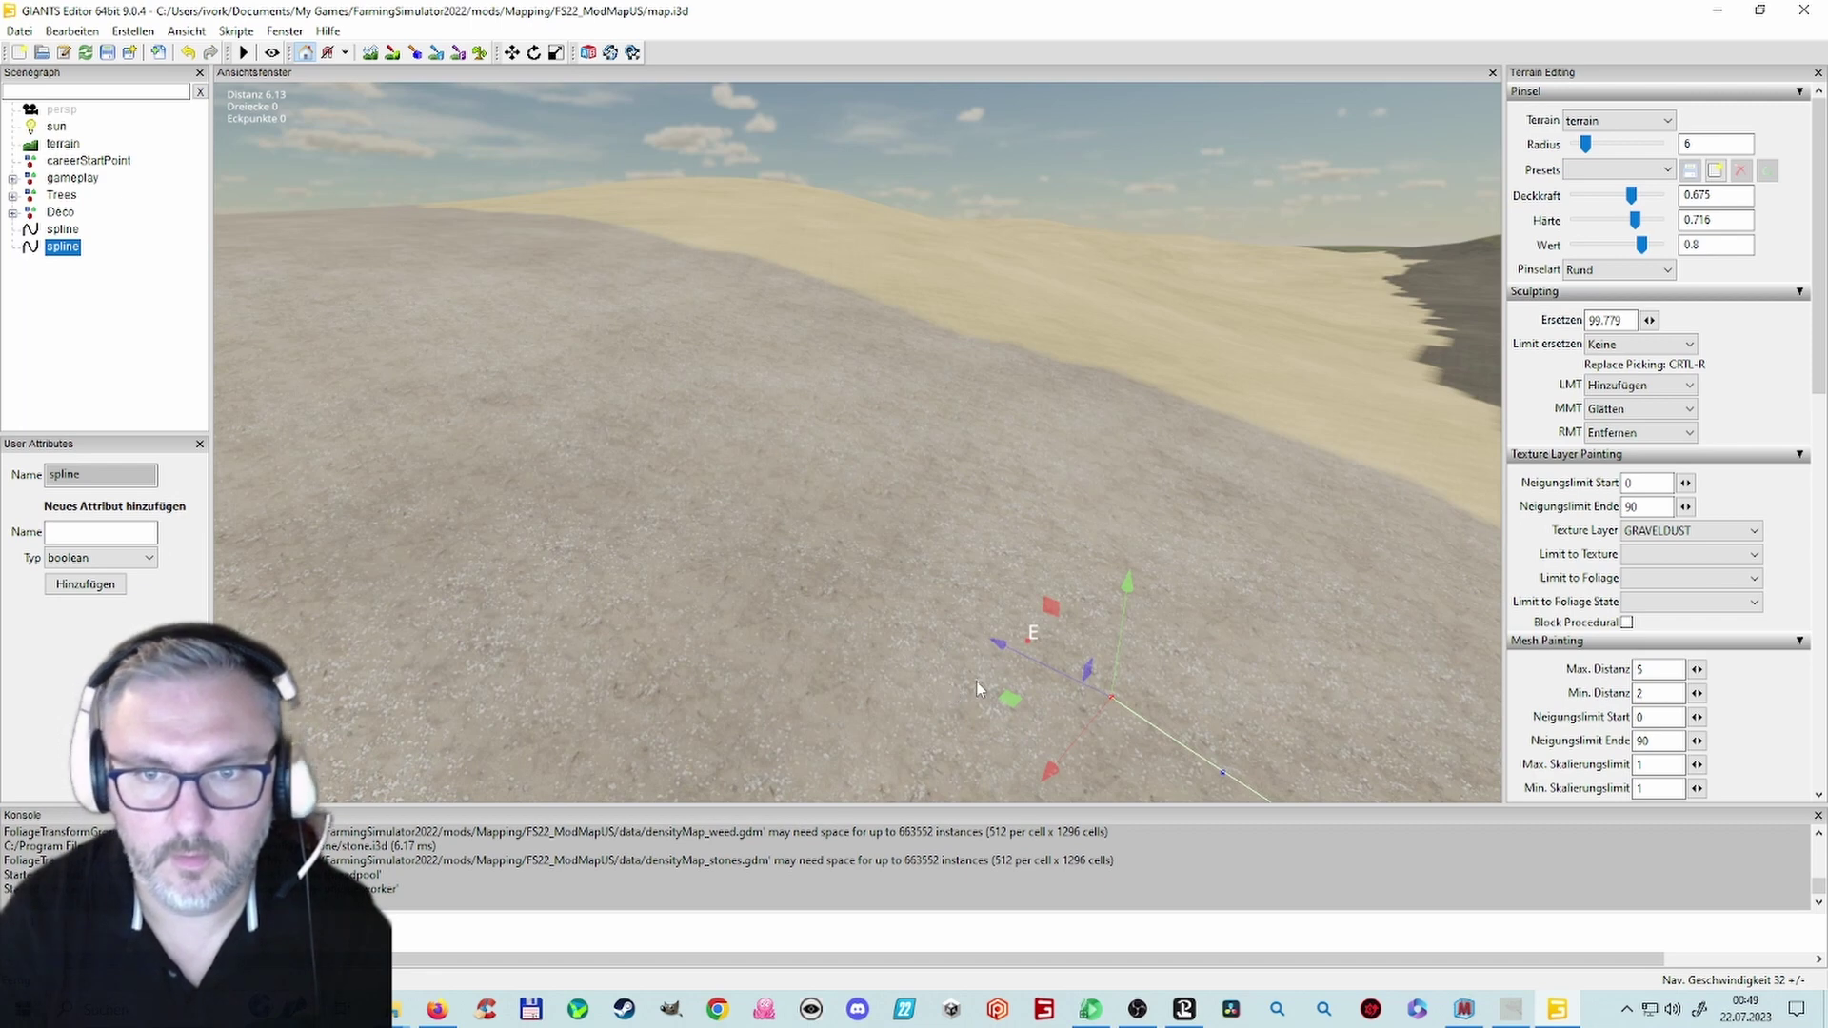
{"action": "left_click", "coordinate": [1029, 646]}
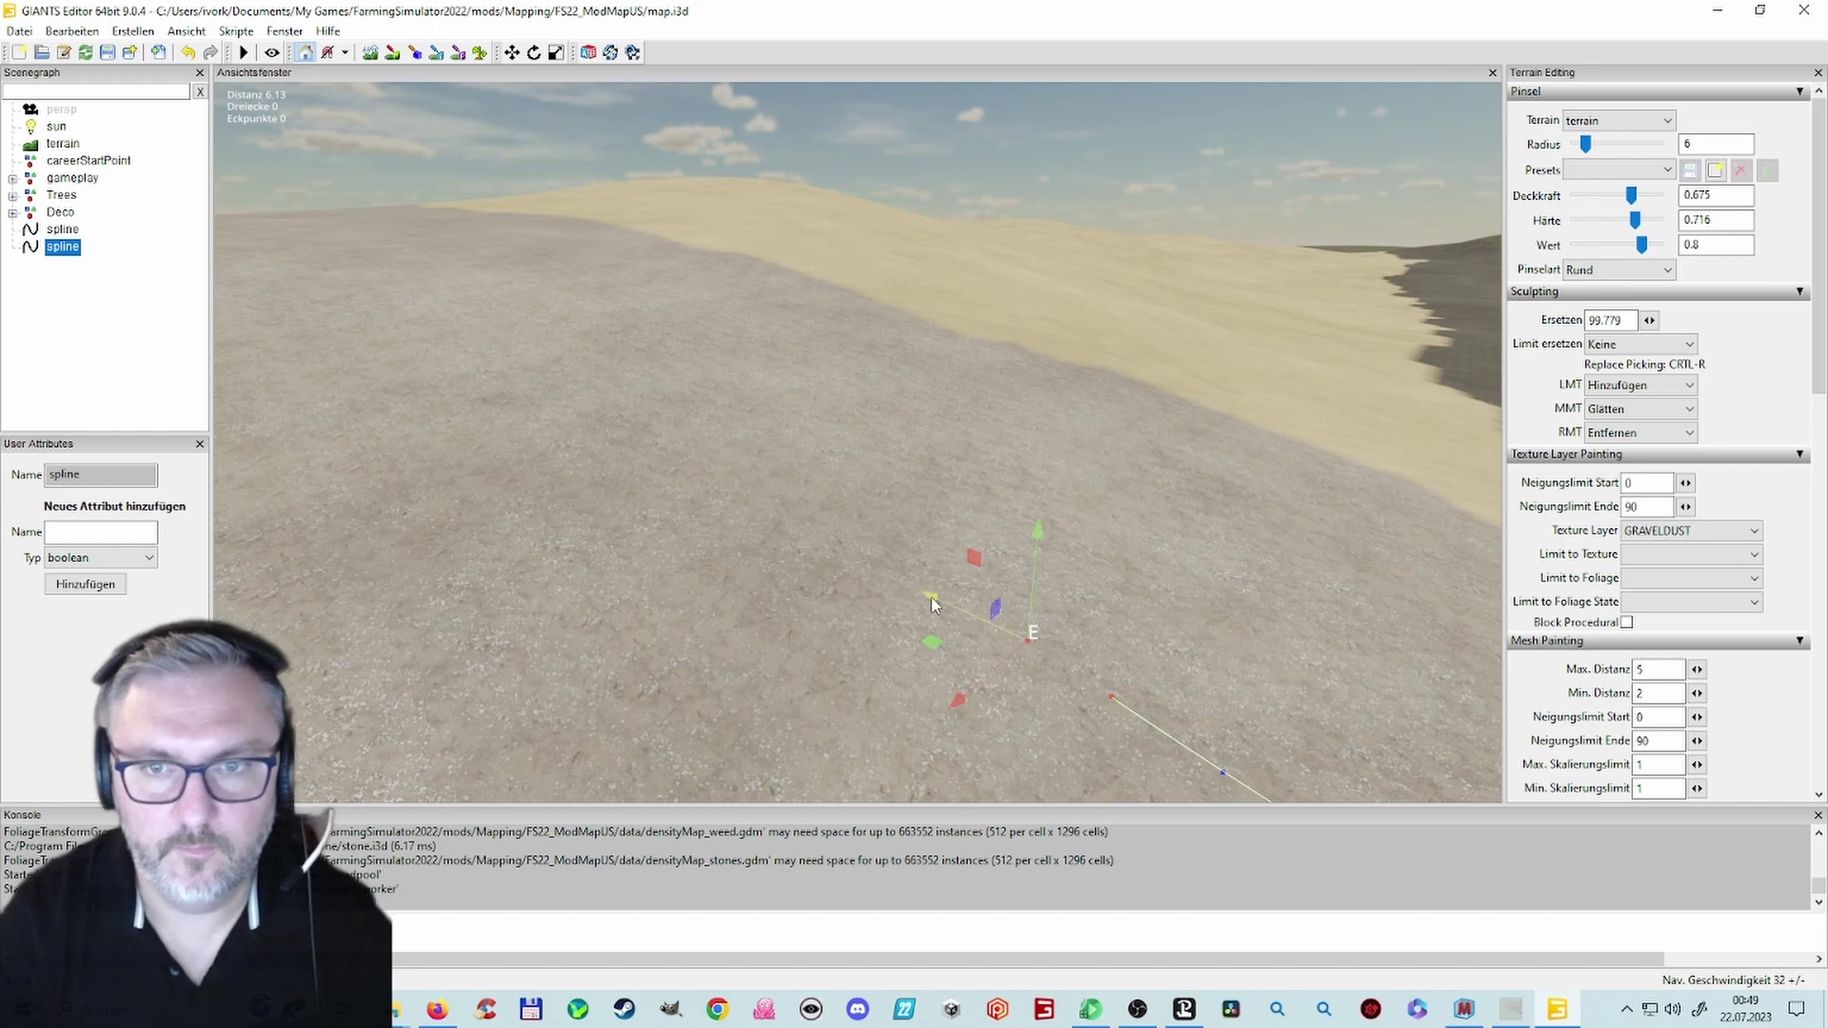
{"action": "left_click_drag", "start_coordinate": [931, 597], "coordinate": [783, 354]}
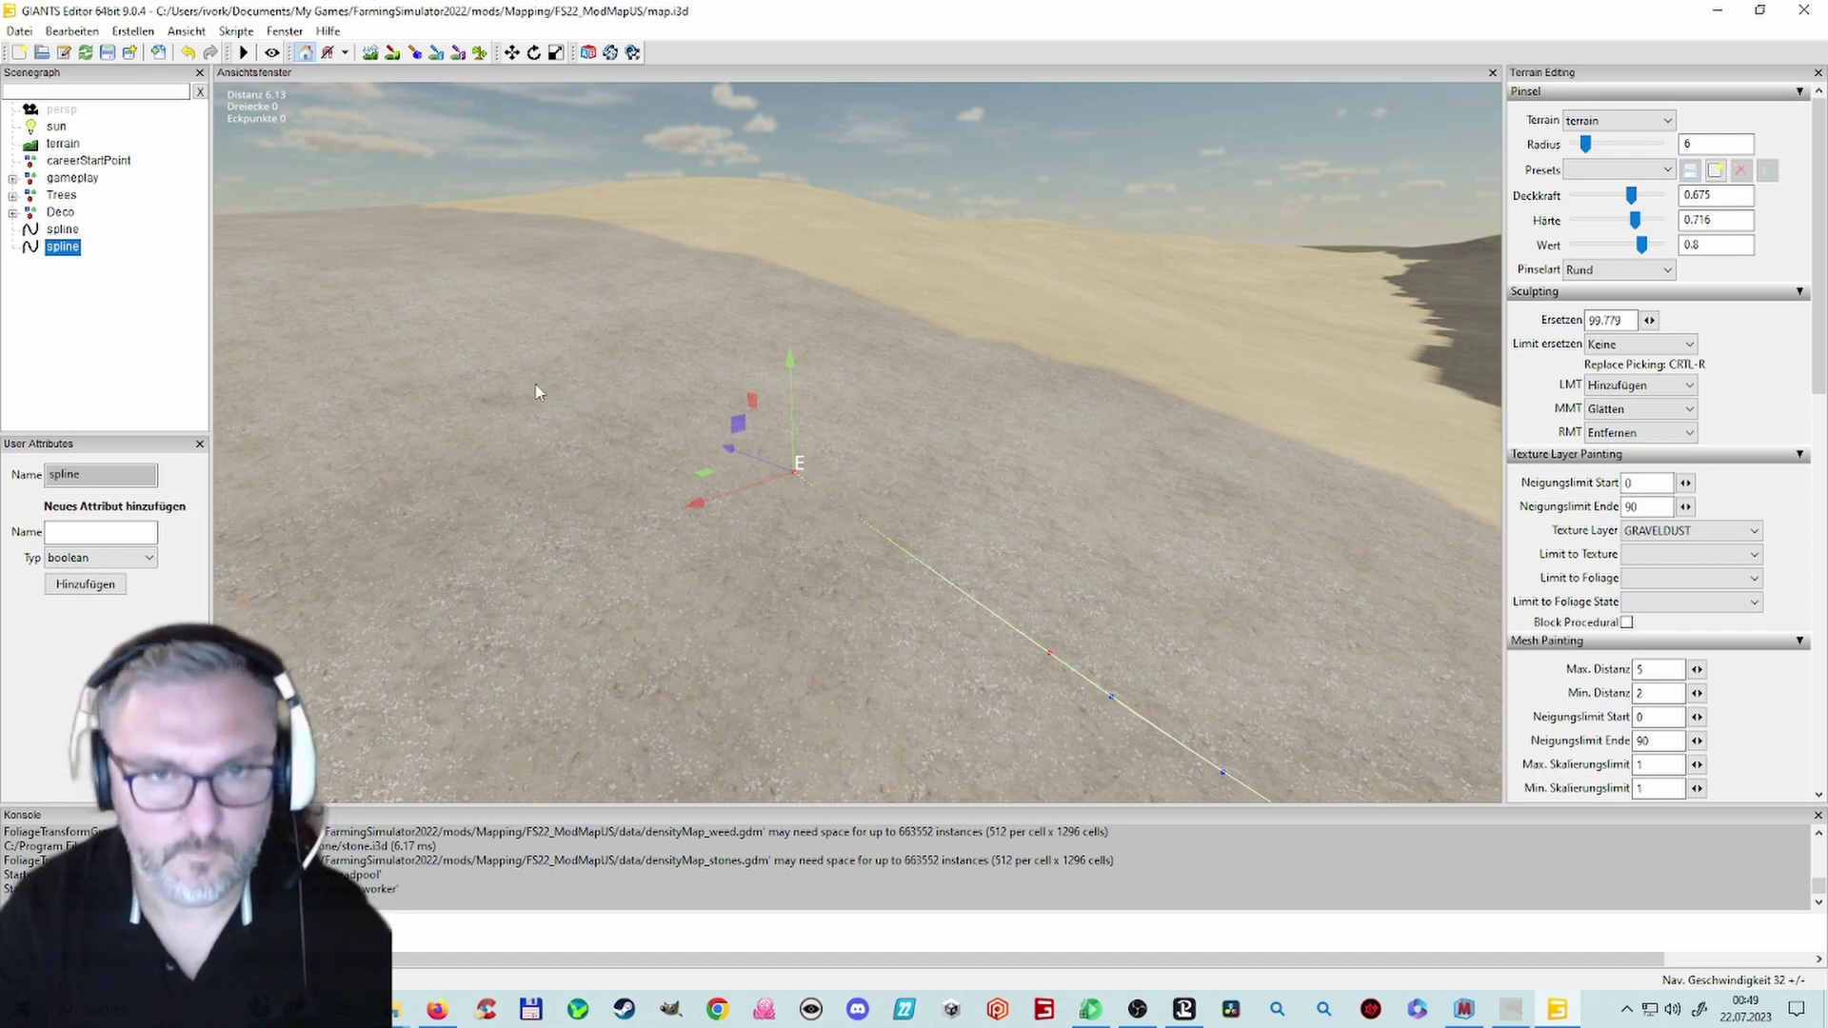
Step: Append another end point to the spline, move it farther up the gravel path and raise it above the terrain
{"action": "key", "text": "Insert"}
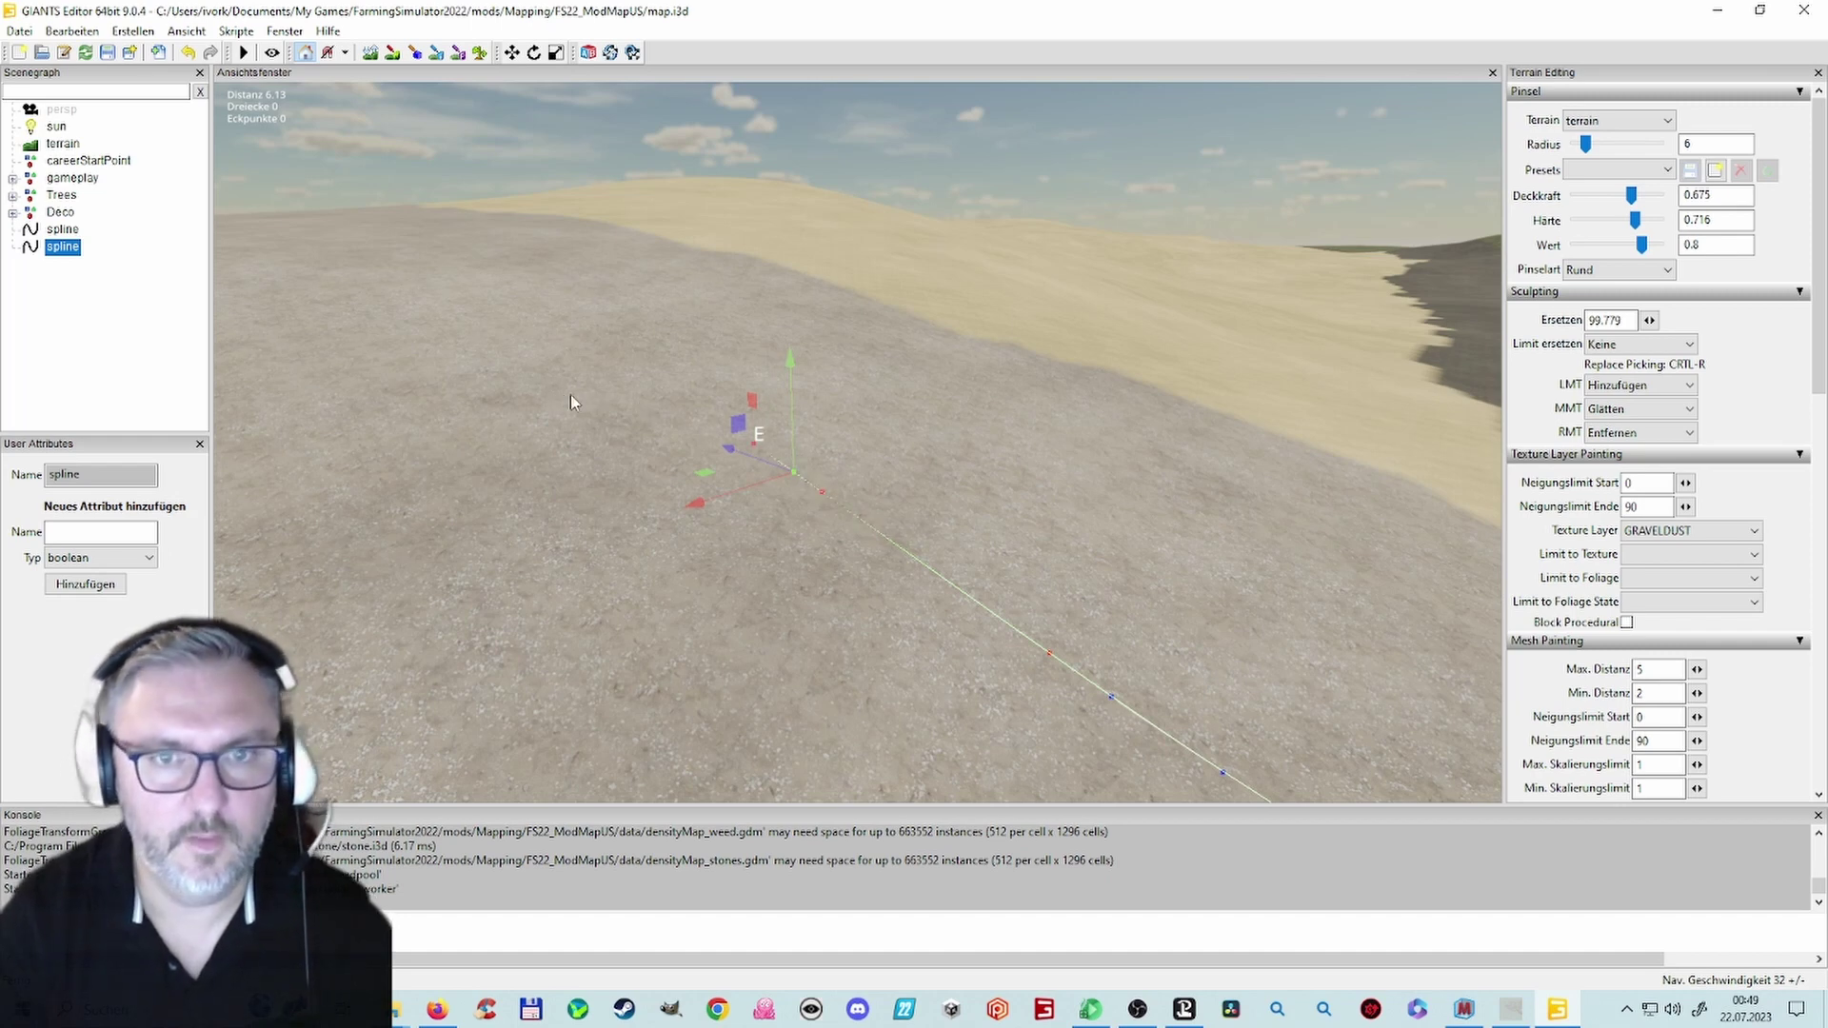
{"action": "left_click", "coordinate": [751, 444]}
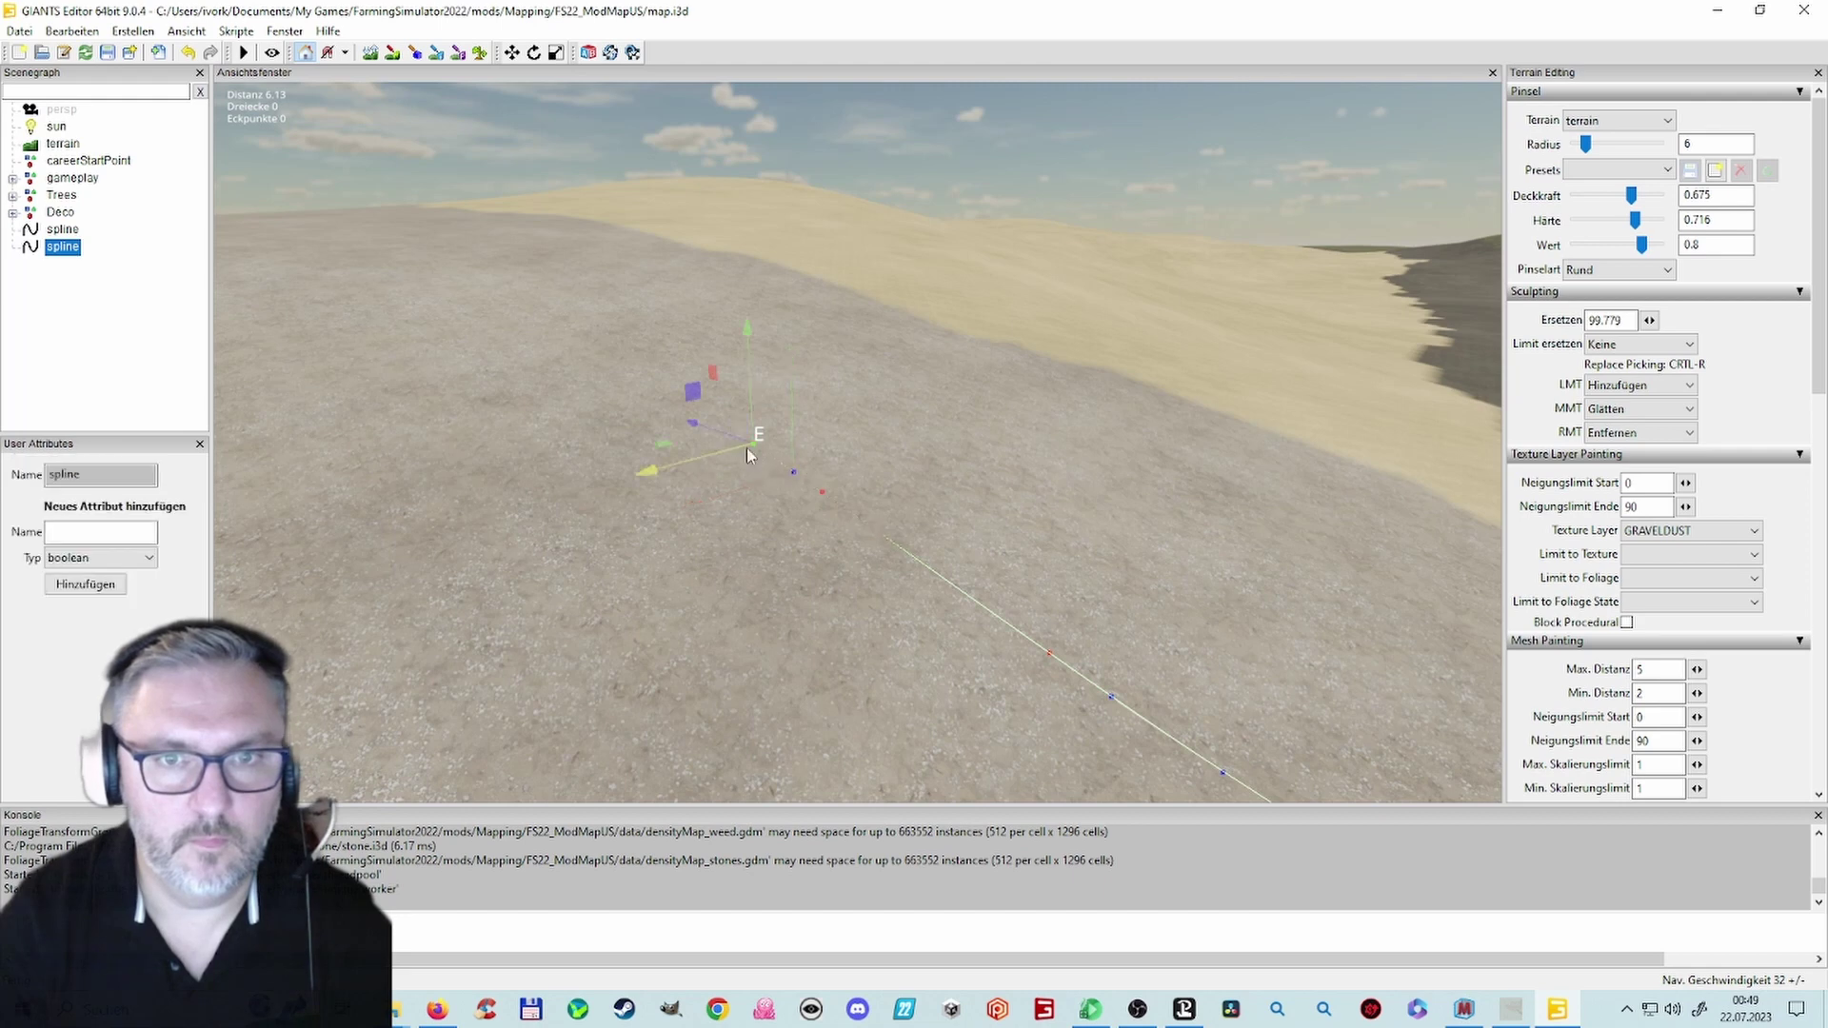
{"action": "left_click_drag", "start_coordinate": [671, 440], "coordinate": [342, 203]}
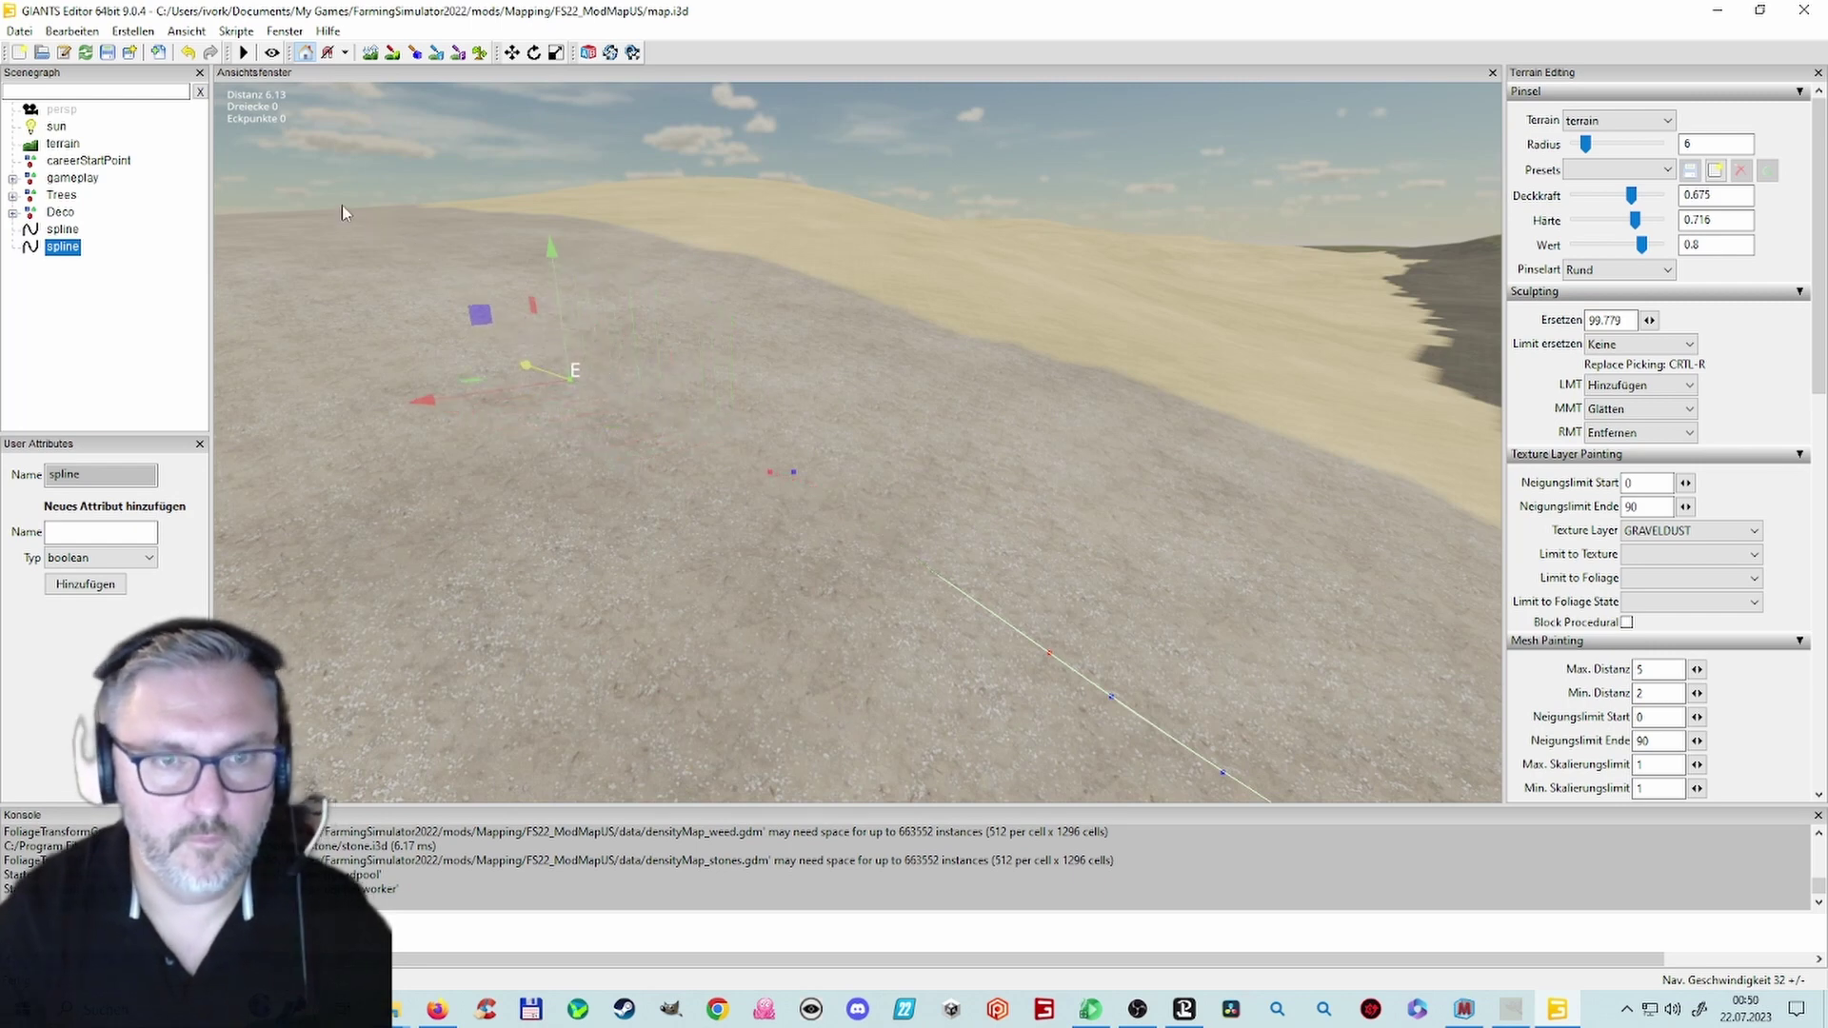
{"action": "left_click_drag", "start_coordinate": [552, 251], "coordinate": [528, 179]}
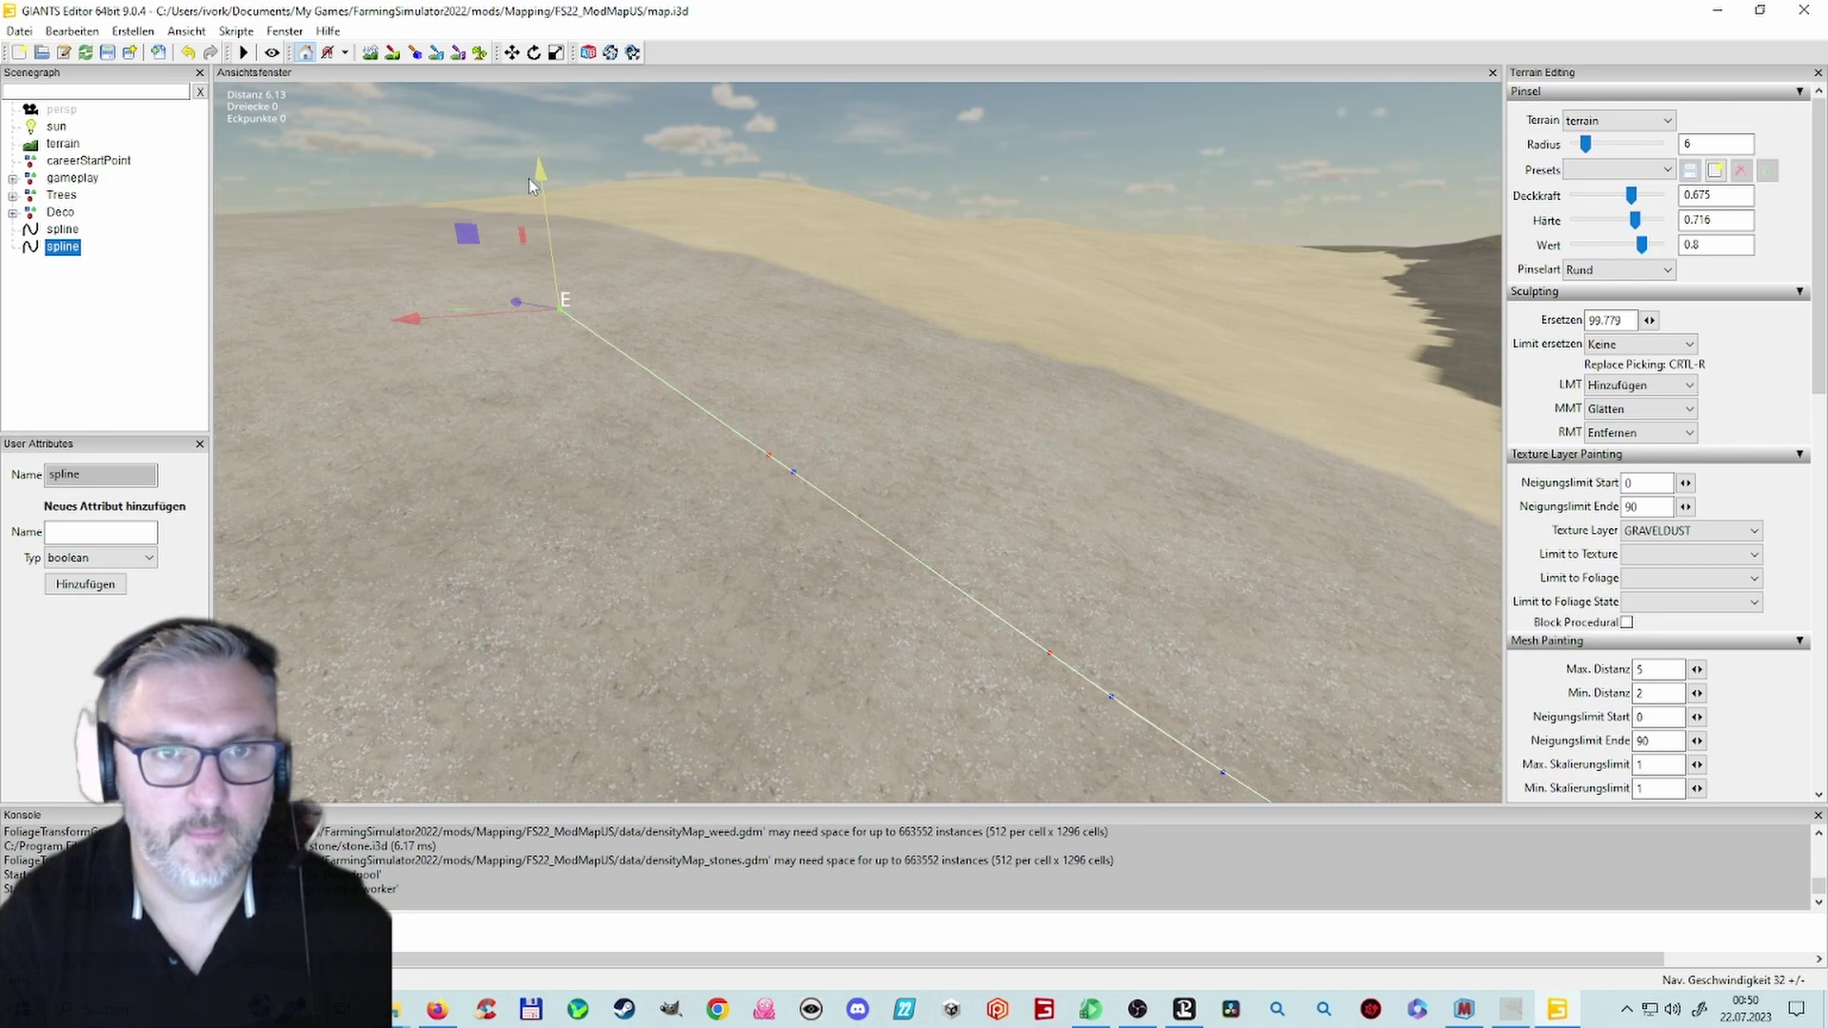
Step: Append another end point to the second spline and move it farther along the middle of the gravel path
{"action": "left_click_drag", "start_coordinate": [621, 396], "coordinate": [626, 440], "text": "alt"}
{"action": "mouse_move", "coordinate": [626, 441]}
{"action": "right_mouse_down"}
{"action": "mouse_move", "coordinate": [563, 358]}
{"action": "mouse_move", "coordinate": [615, 335]}
{"action": "mouse_move", "coordinate": [516, 485]}
{"action": "mouse_move", "coordinate": [597, 453]}
{"action": "mouse_move", "coordinate": [635, 474]}
{"action": "right_mouse_up"}
{"action": "mouse_move", "coordinate": [804, 560]}
{"action": "right_mouse_down"}
{"action": "mouse_move", "coordinate": [1094, 514]}
{"action": "mouse_move", "coordinate": [681, 561]}
{"action": "mouse_move", "coordinate": [592, 638]}
{"action": "mouse_move", "coordinate": [705, 543]}
{"action": "mouse_move", "coordinate": [792, 568]}
{"action": "mouse_move", "coordinate": [893, 562]}
{"action": "mouse_move", "coordinate": [808, 546]}
{"action": "right_mouse_up"}
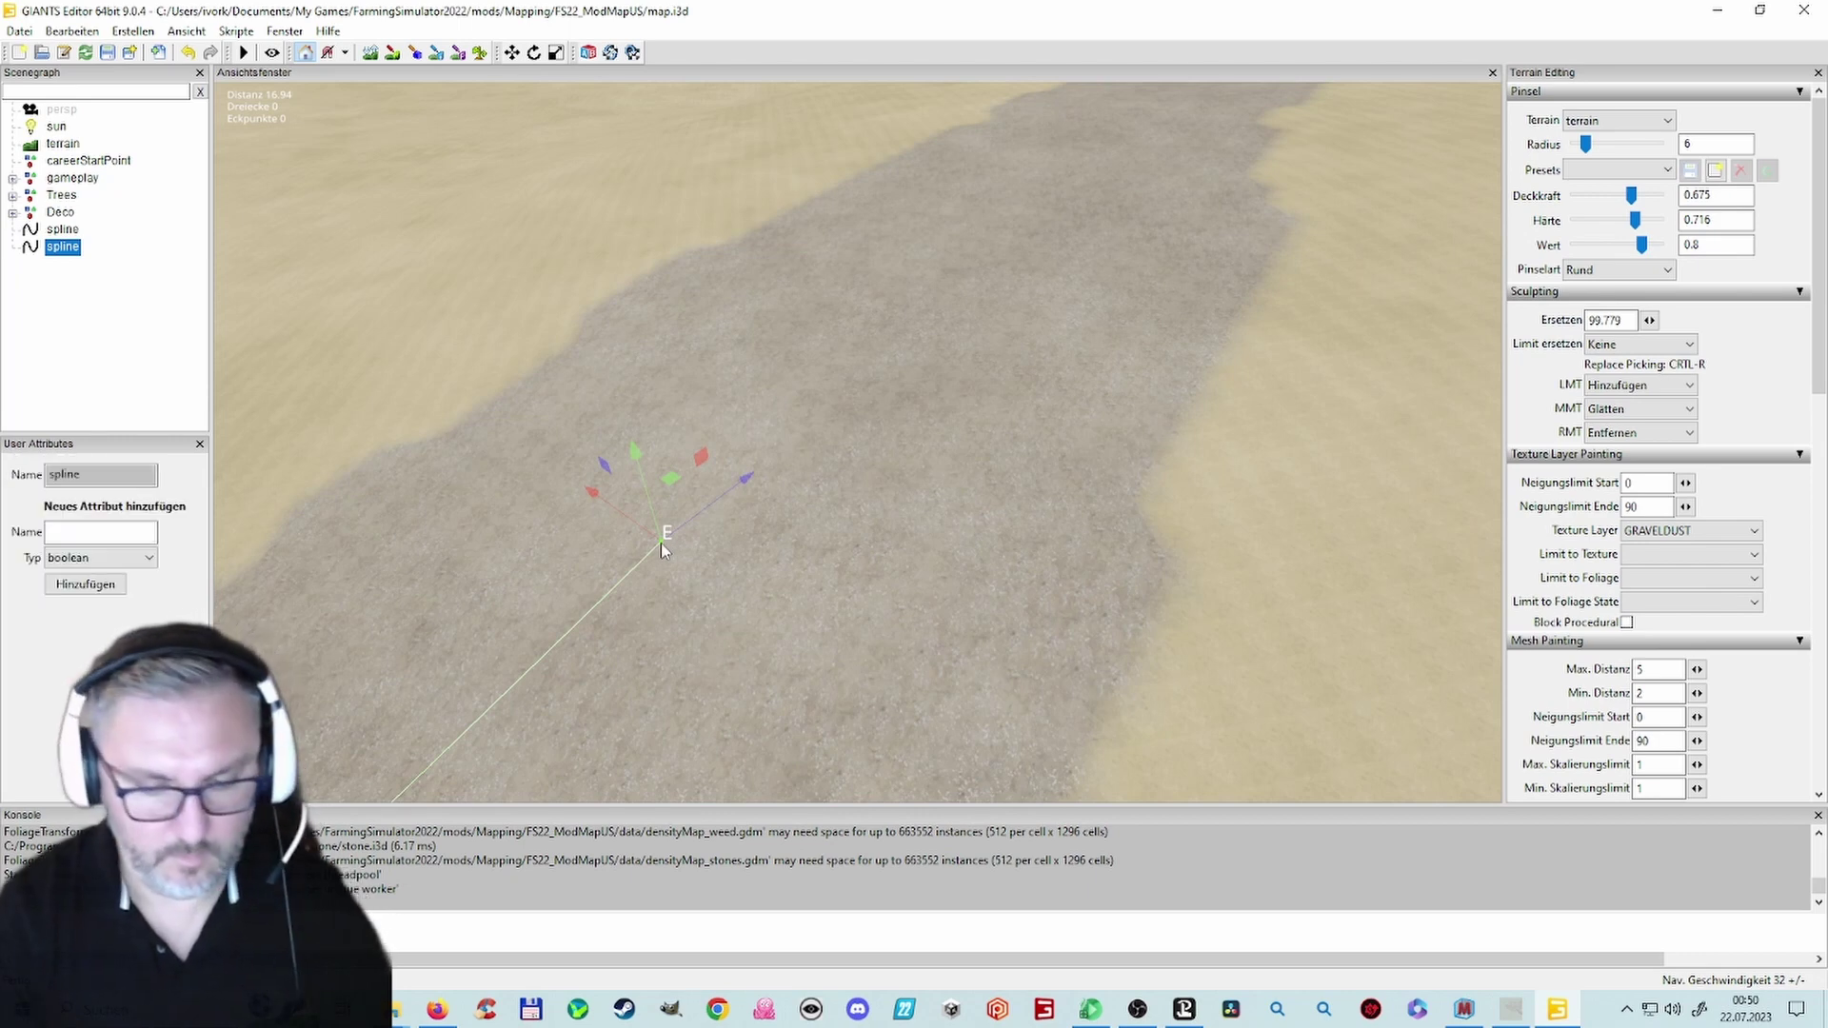
{"action": "key", "text": "Insert"}
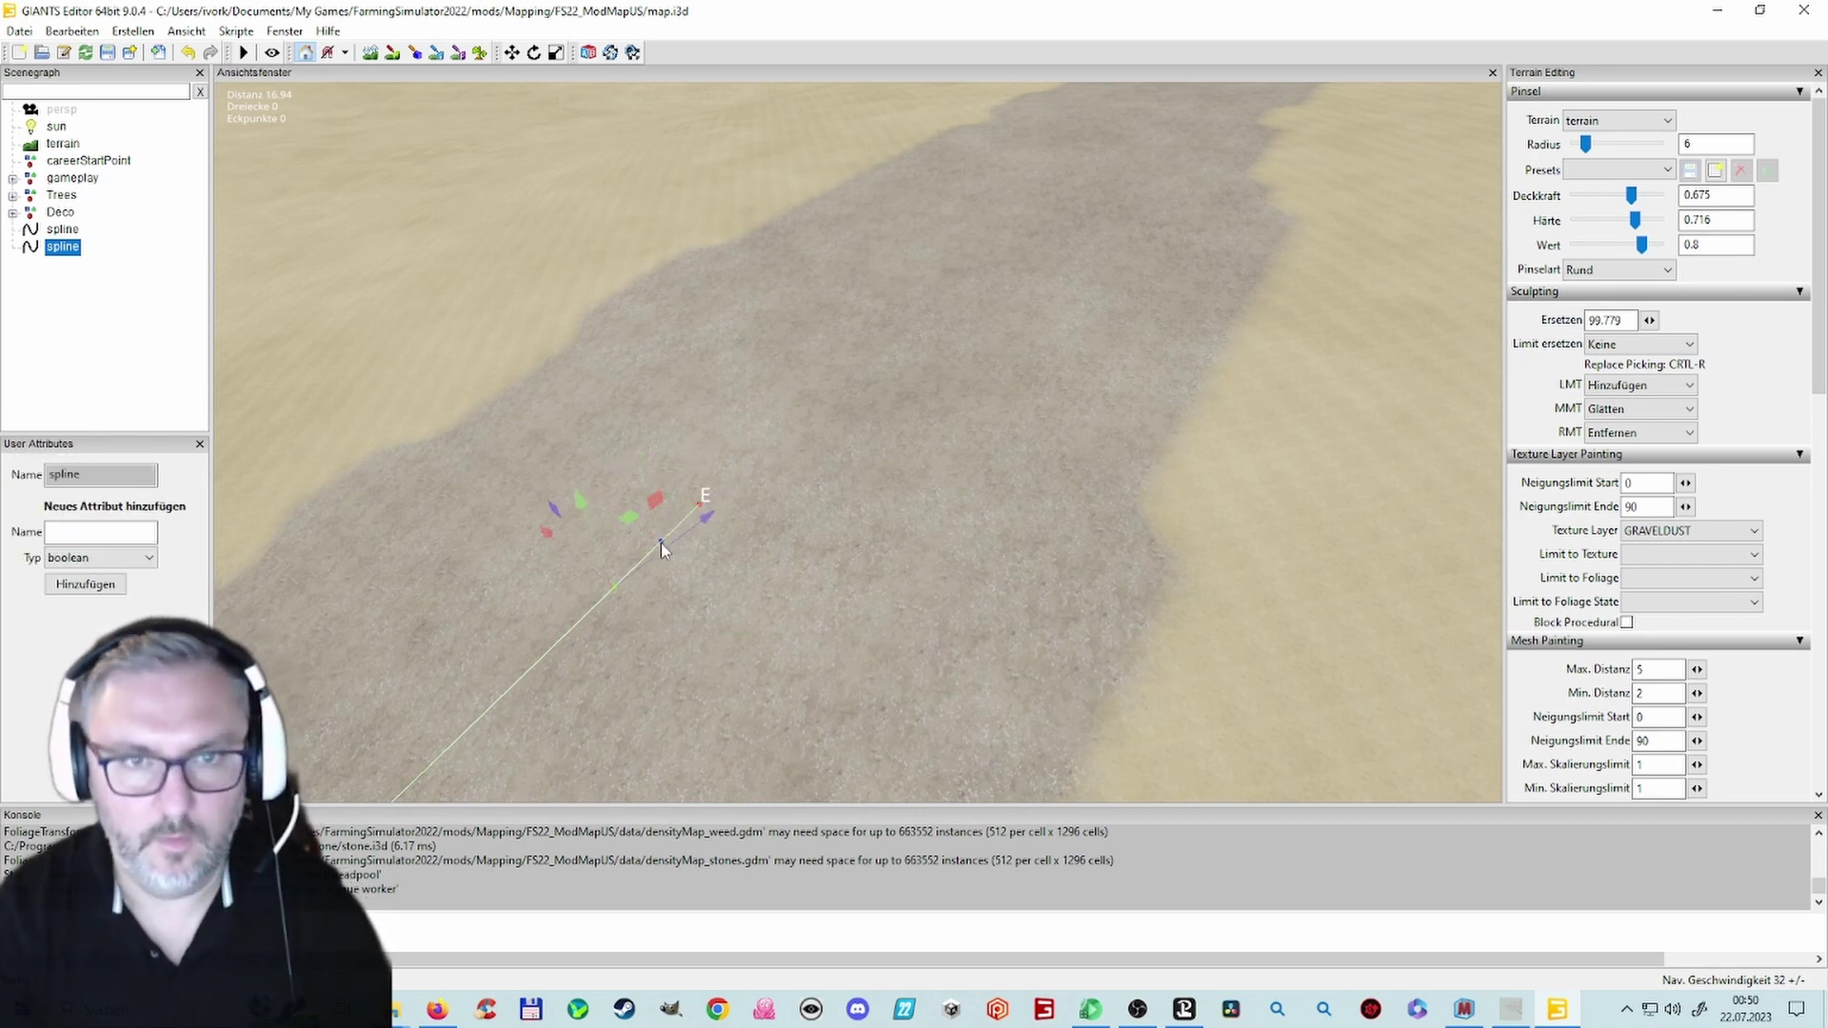
{"action": "left_click", "coordinate": [705, 518]}
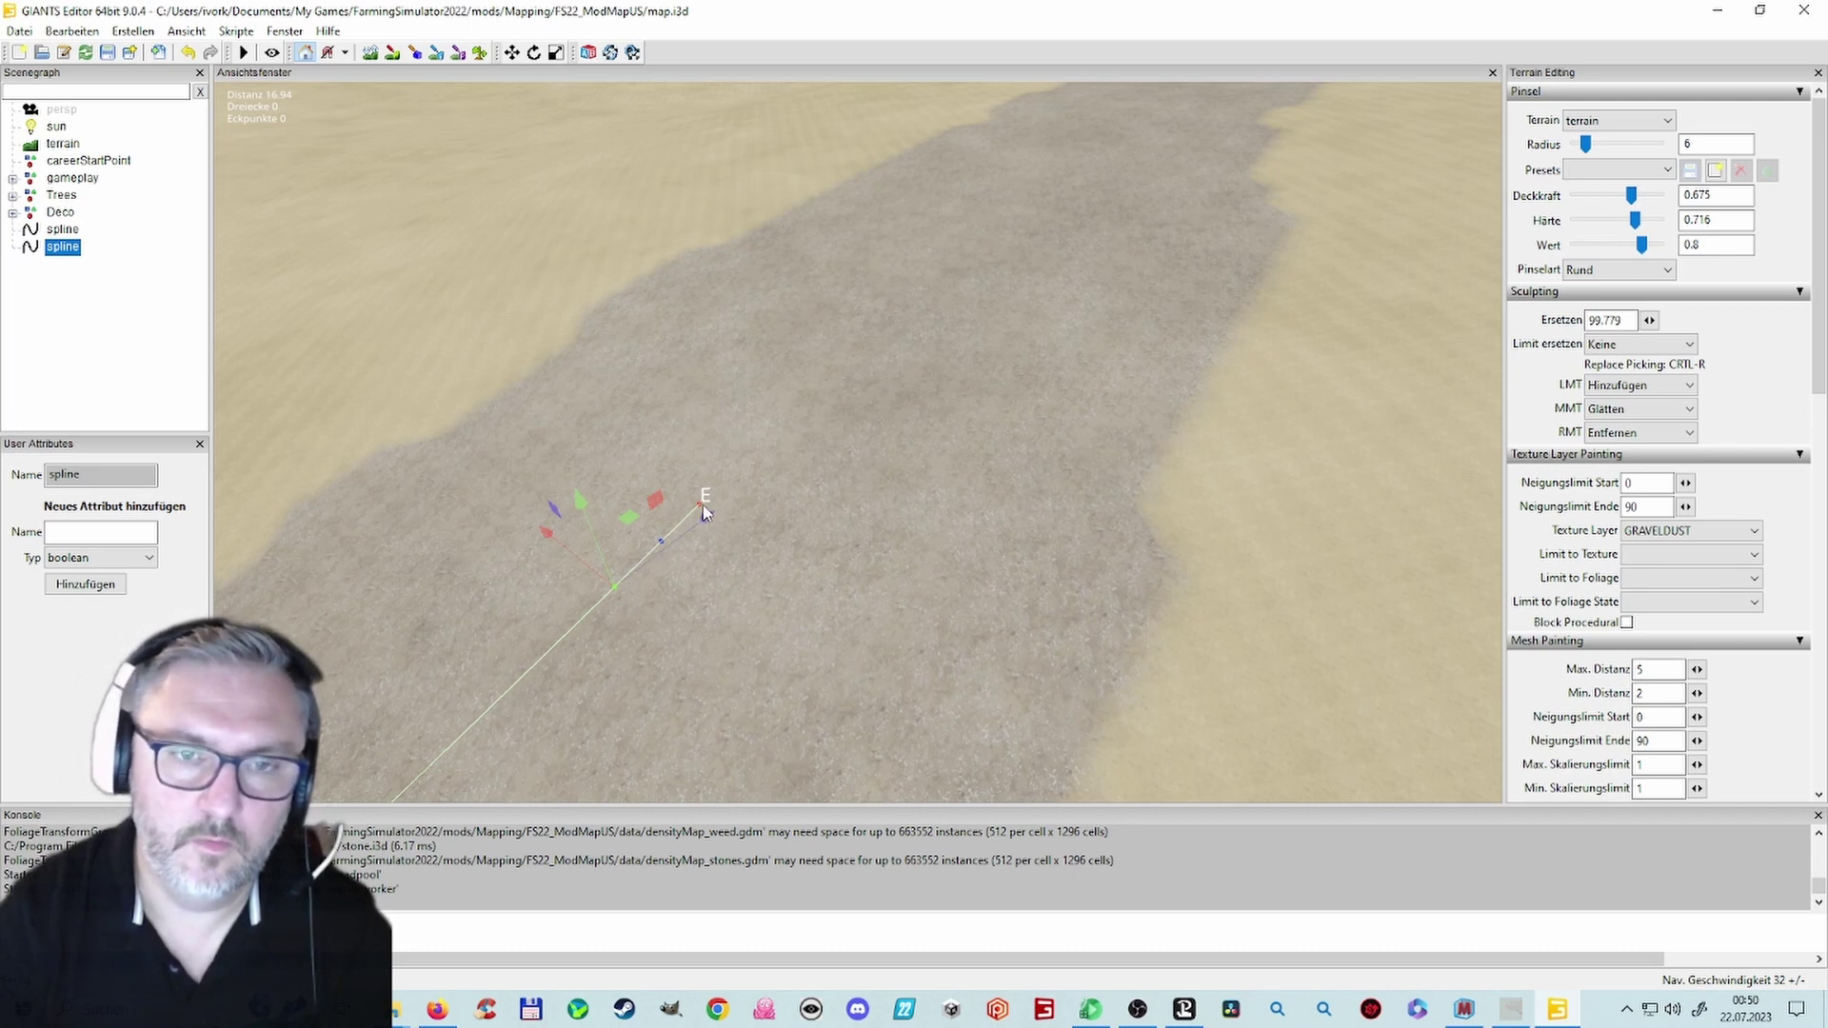
{"action": "left_click_drag", "start_coordinate": [779, 448], "coordinate": [1214, 180]}
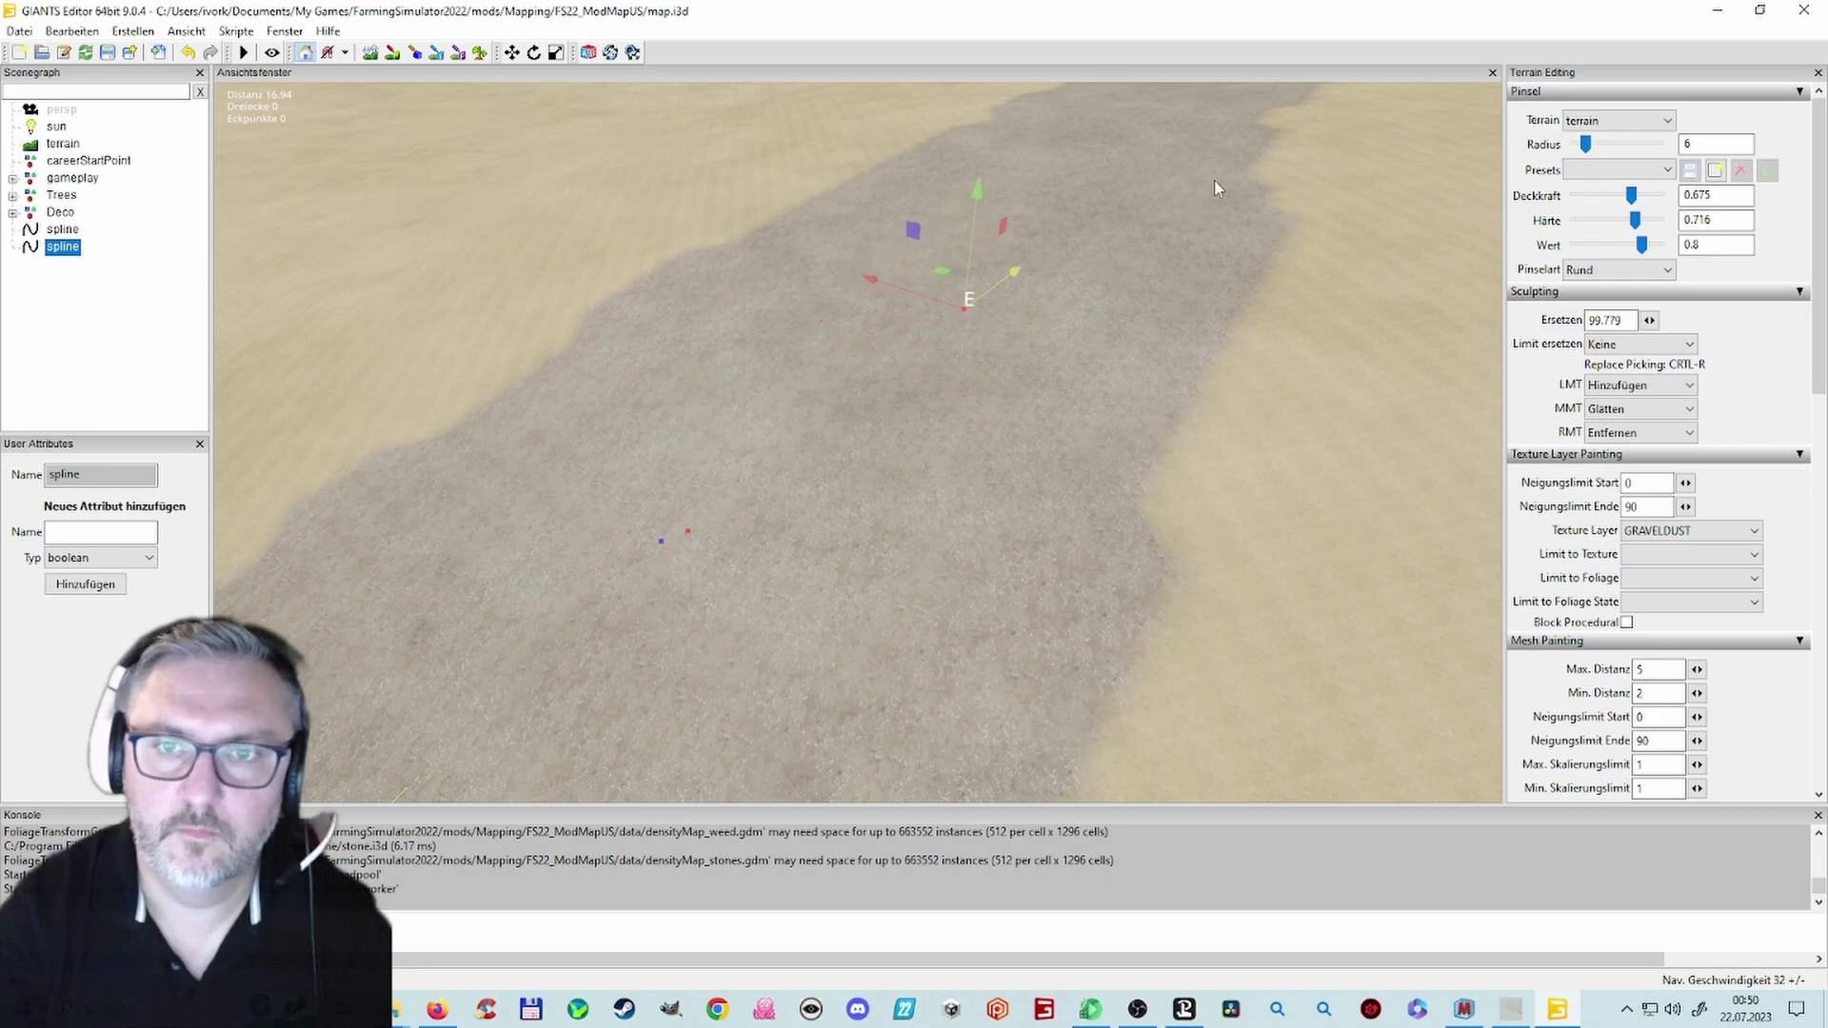
Step: Raise the second spline's end point slightly above the terrain and append one more point to it
{"action": "left_click_drag", "start_coordinate": [969, 431], "coordinate": [866, 317], "text": "alt"}
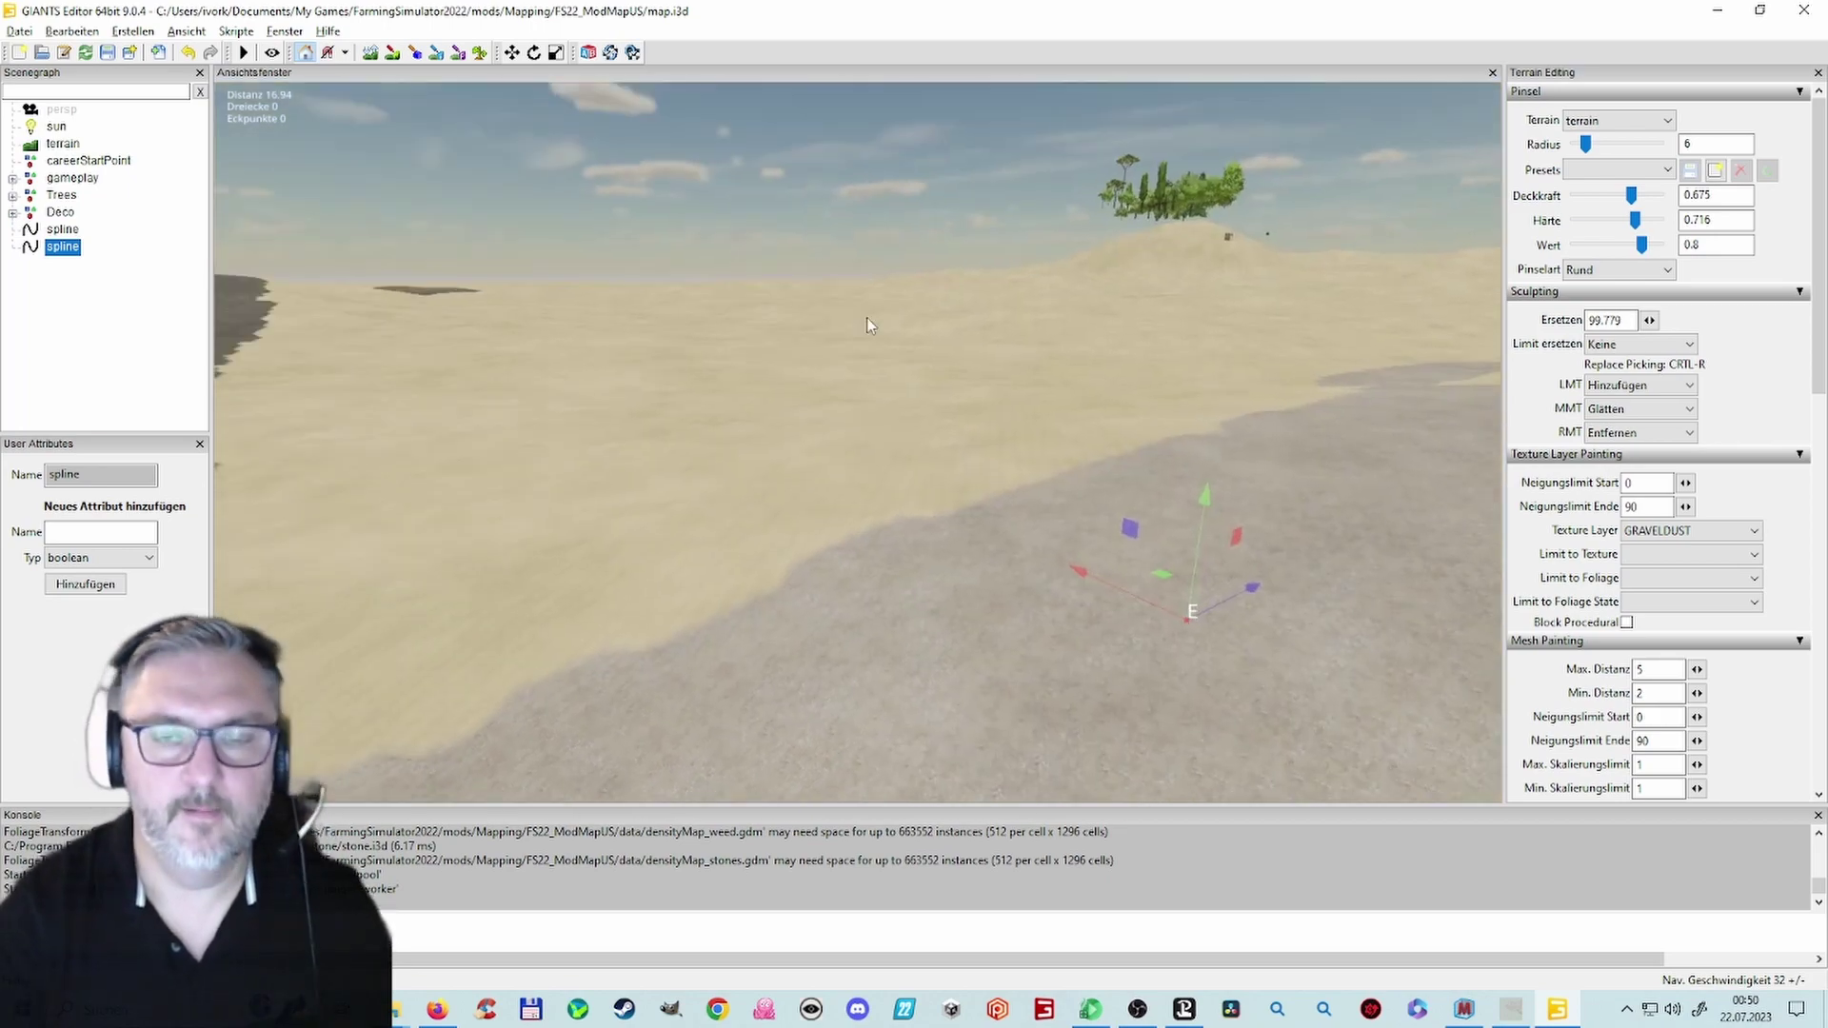
{"action": "middle_click_drag", "start_coordinate": [867, 316], "coordinate": [940, 301], "text": "alt"}
{"action": "right_click_drag", "start_coordinate": [939, 300], "coordinate": [1093, 371]}
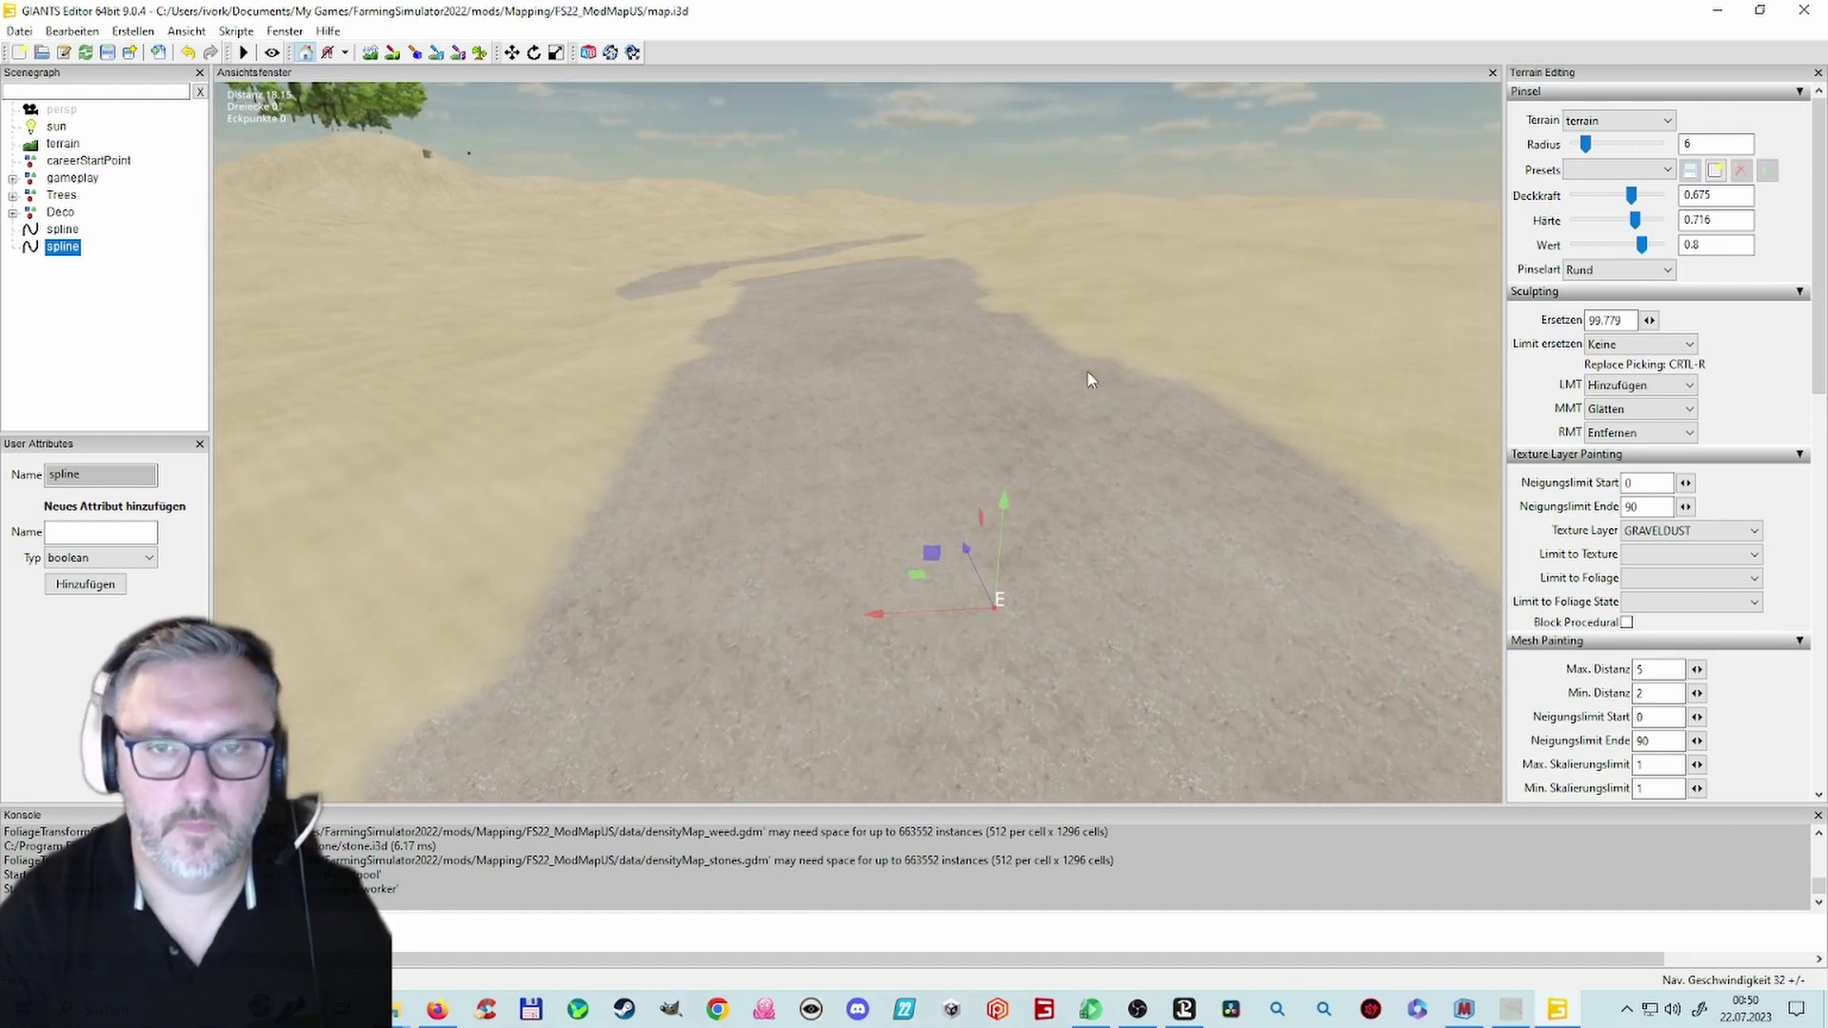
{"action": "mouse_move", "coordinate": [1005, 501]}
{"action": "left_mouse_down"}
{"action": "mouse_move", "coordinate": [1007, 478]}
{"action": "mouse_move", "coordinate": [996, 499]}
{"action": "left_mouse_up"}
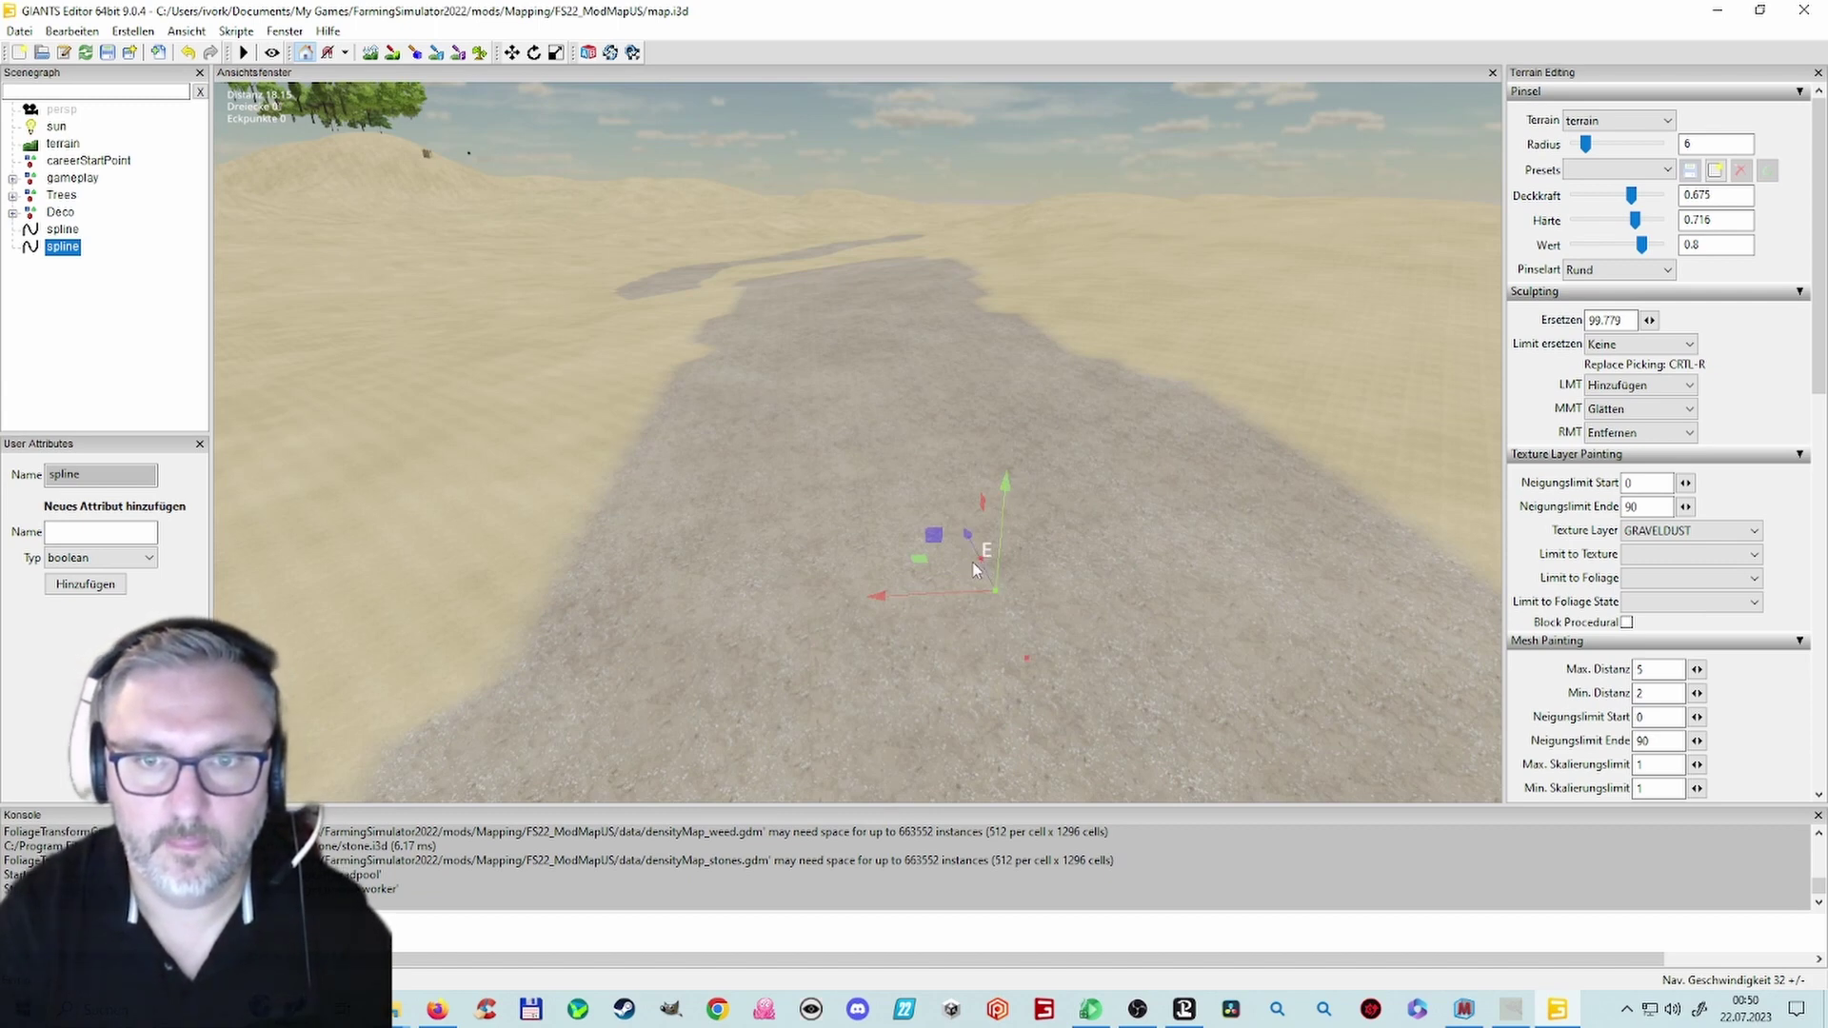
{"action": "left_click_drag", "start_coordinate": [666, 557], "coordinate": [684, 546]}
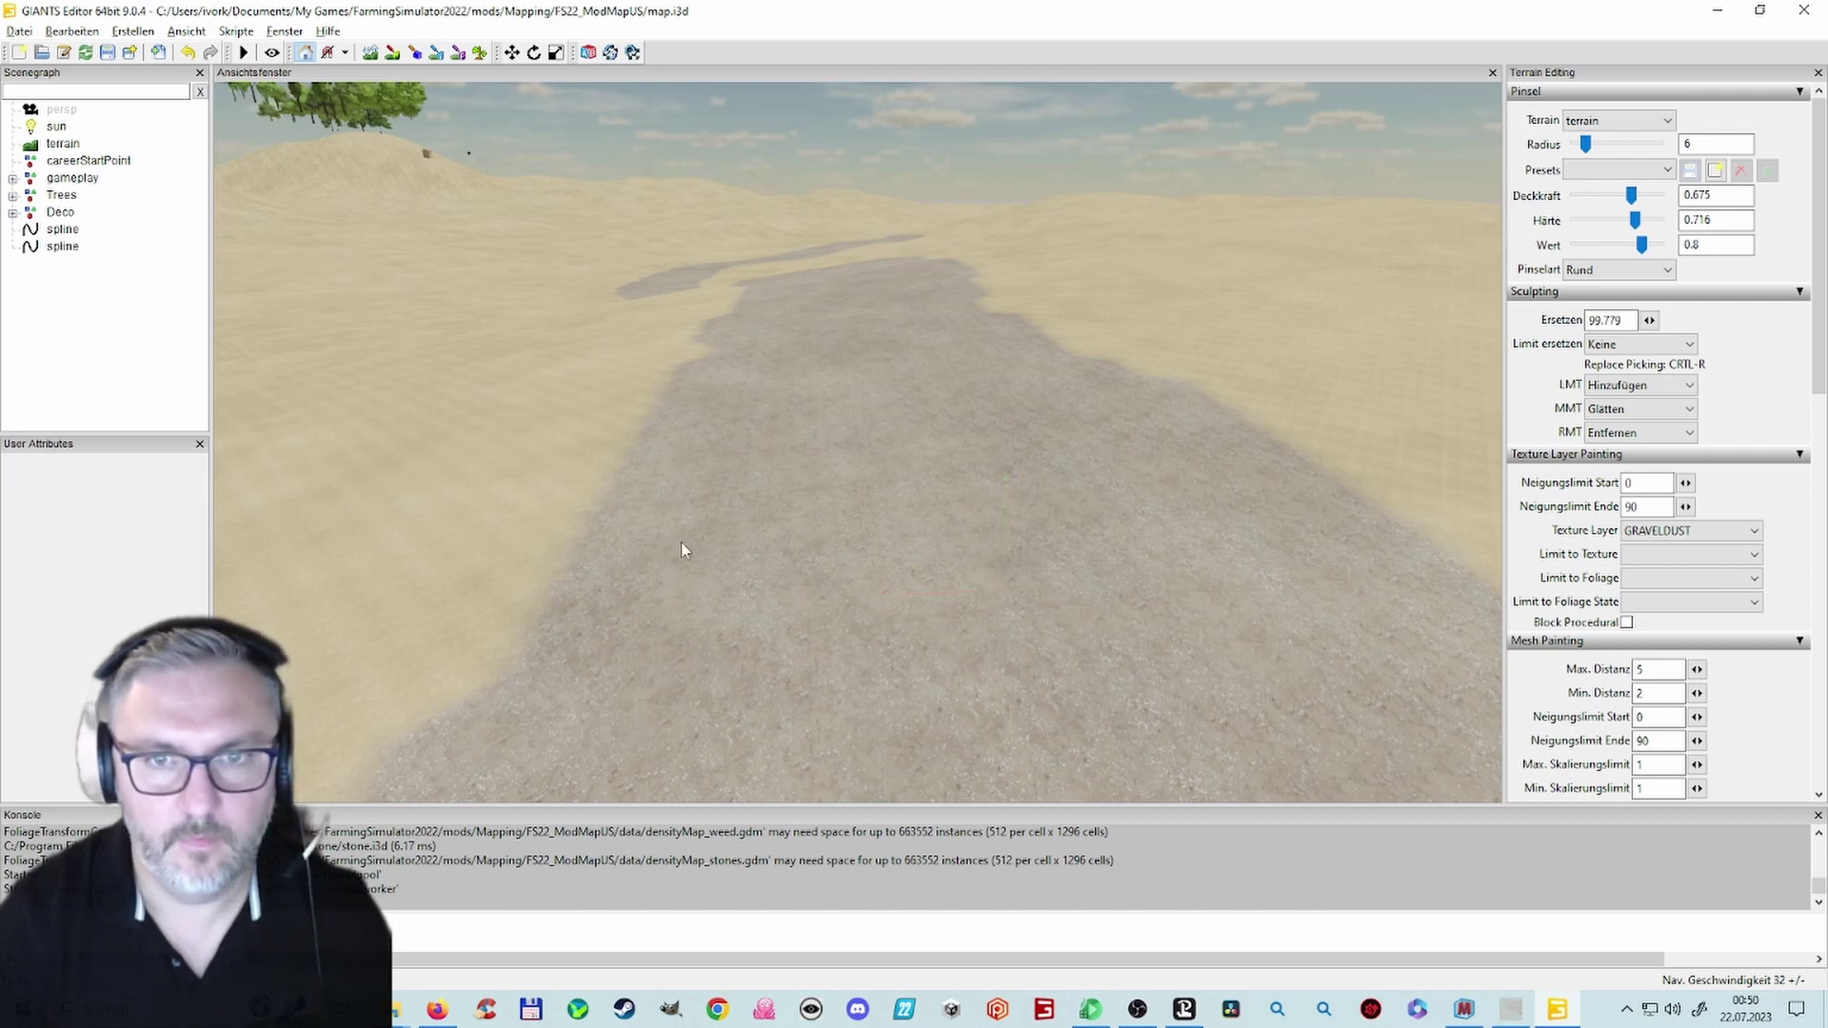
Step: Delete the second spline from the scene, keeping the first one
{"action": "left_click", "coordinate": [63, 246]}
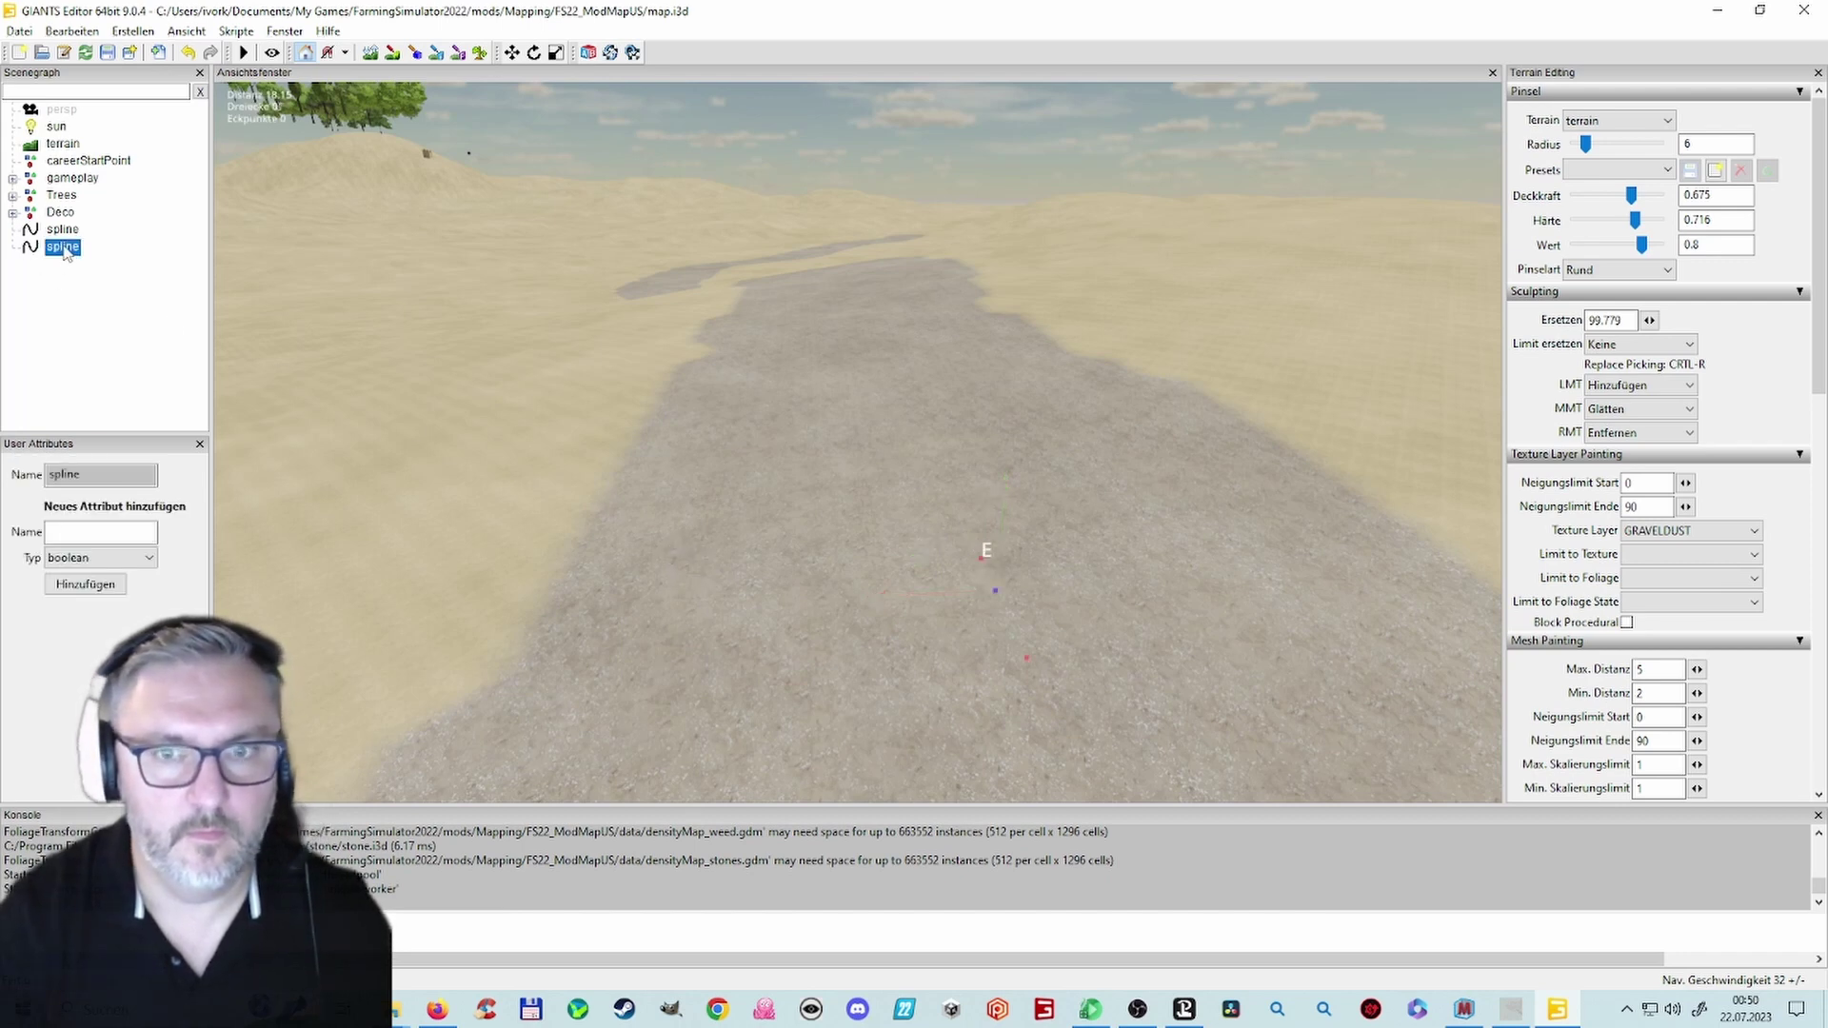
{"action": "left_click", "coordinate": [65, 230]}
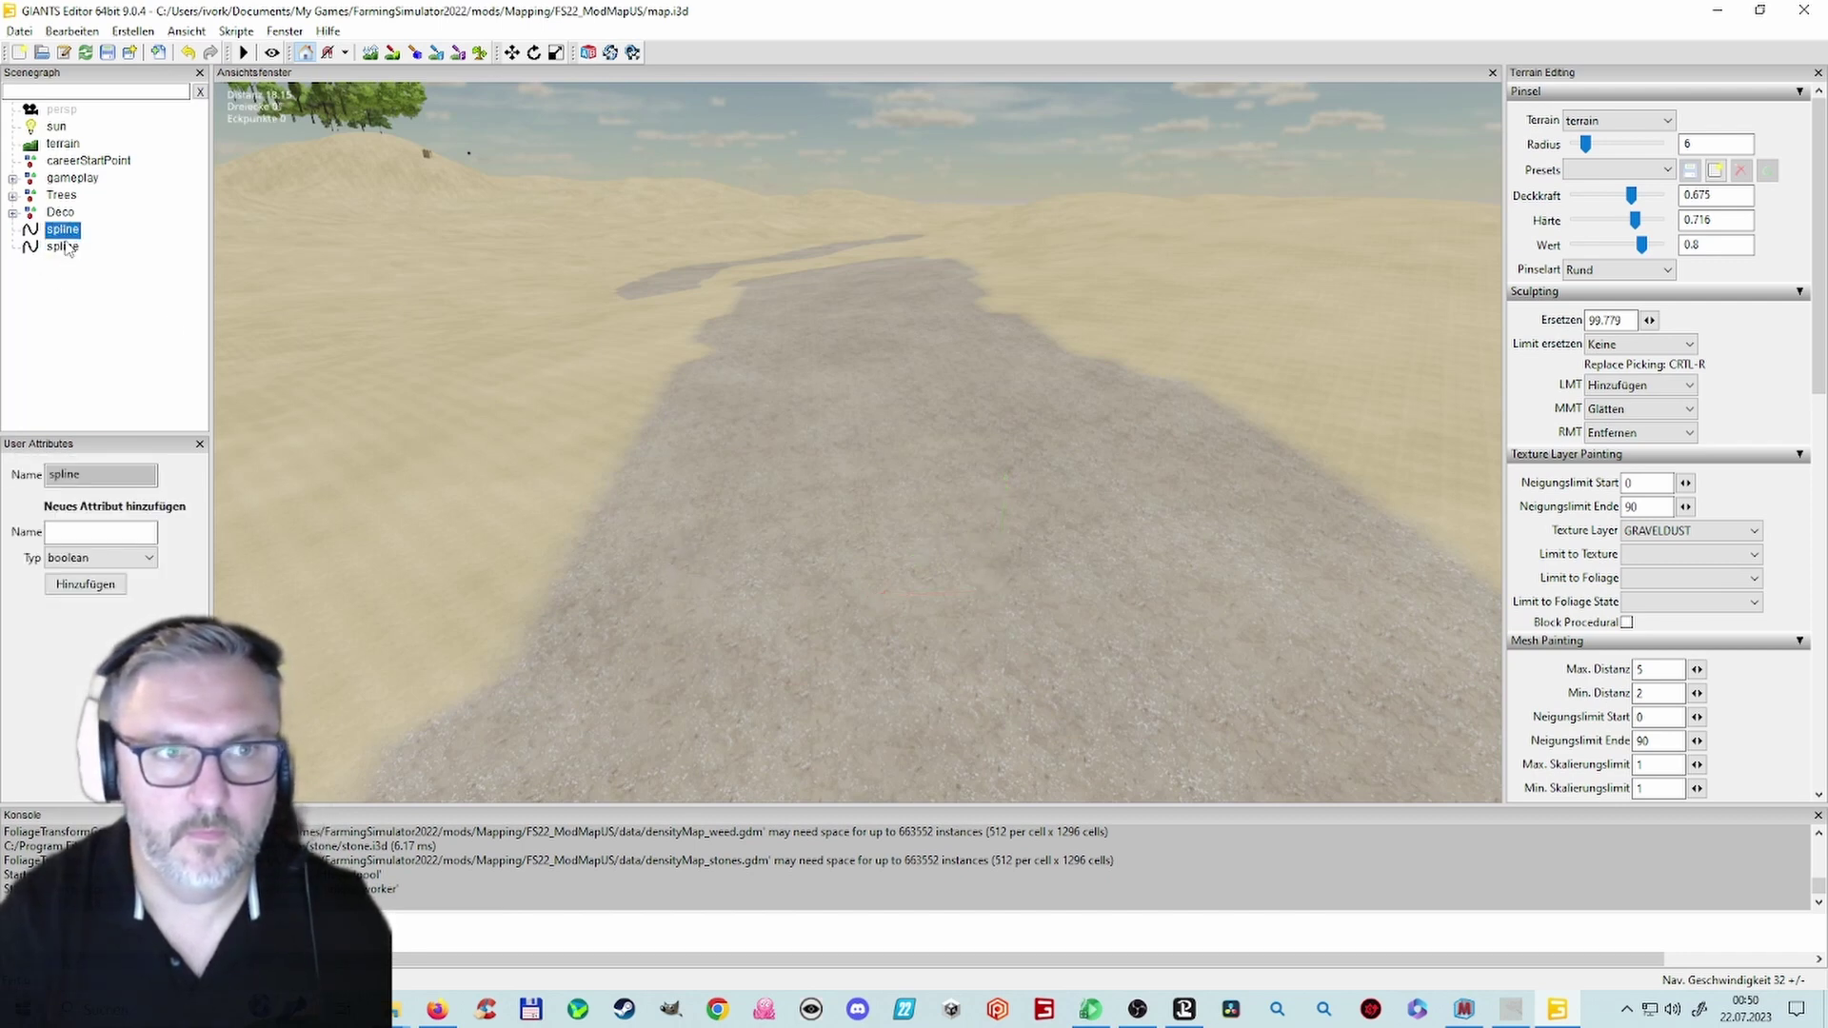
{"action": "left_click", "coordinate": [65, 247]}
{"action": "key", "text": "Delete"}
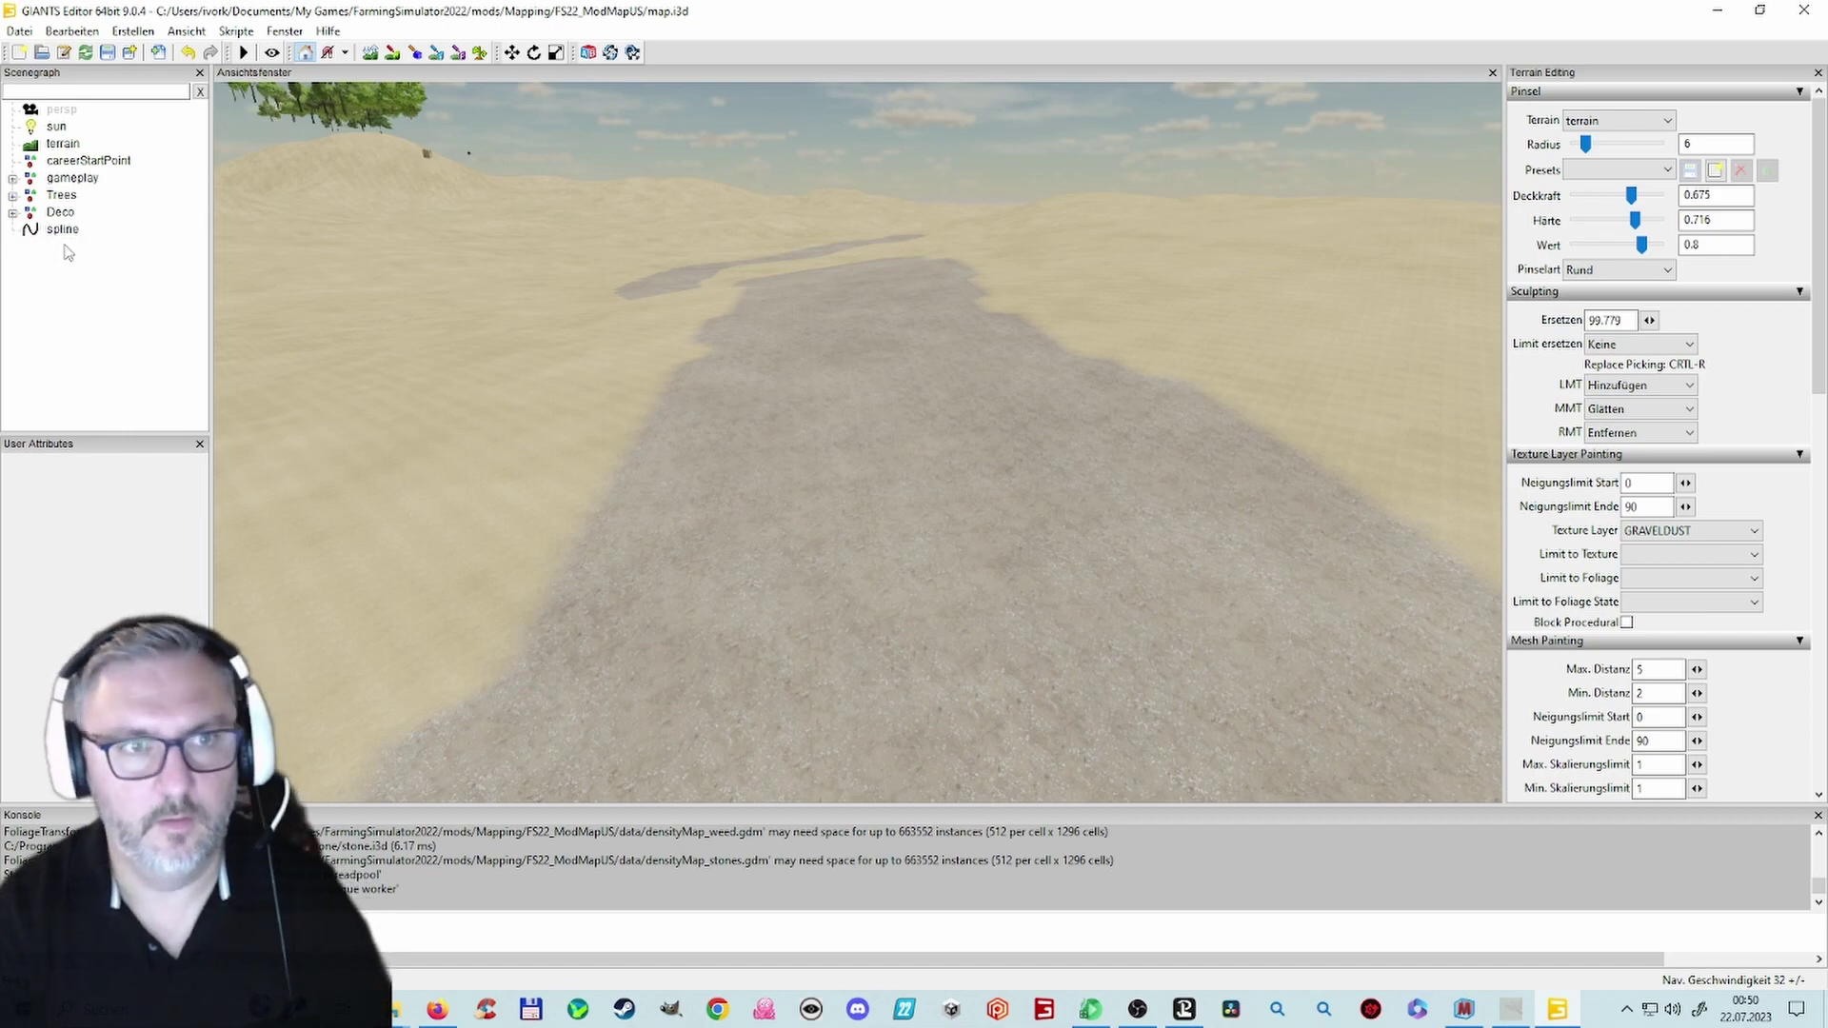
Step: Append an end point to the remaining spline near the dark strip, move it along the gravel path and raise it above the terrain
{"action": "left_click", "coordinate": [66, 231]}
{"action": "key", "text": "f"}
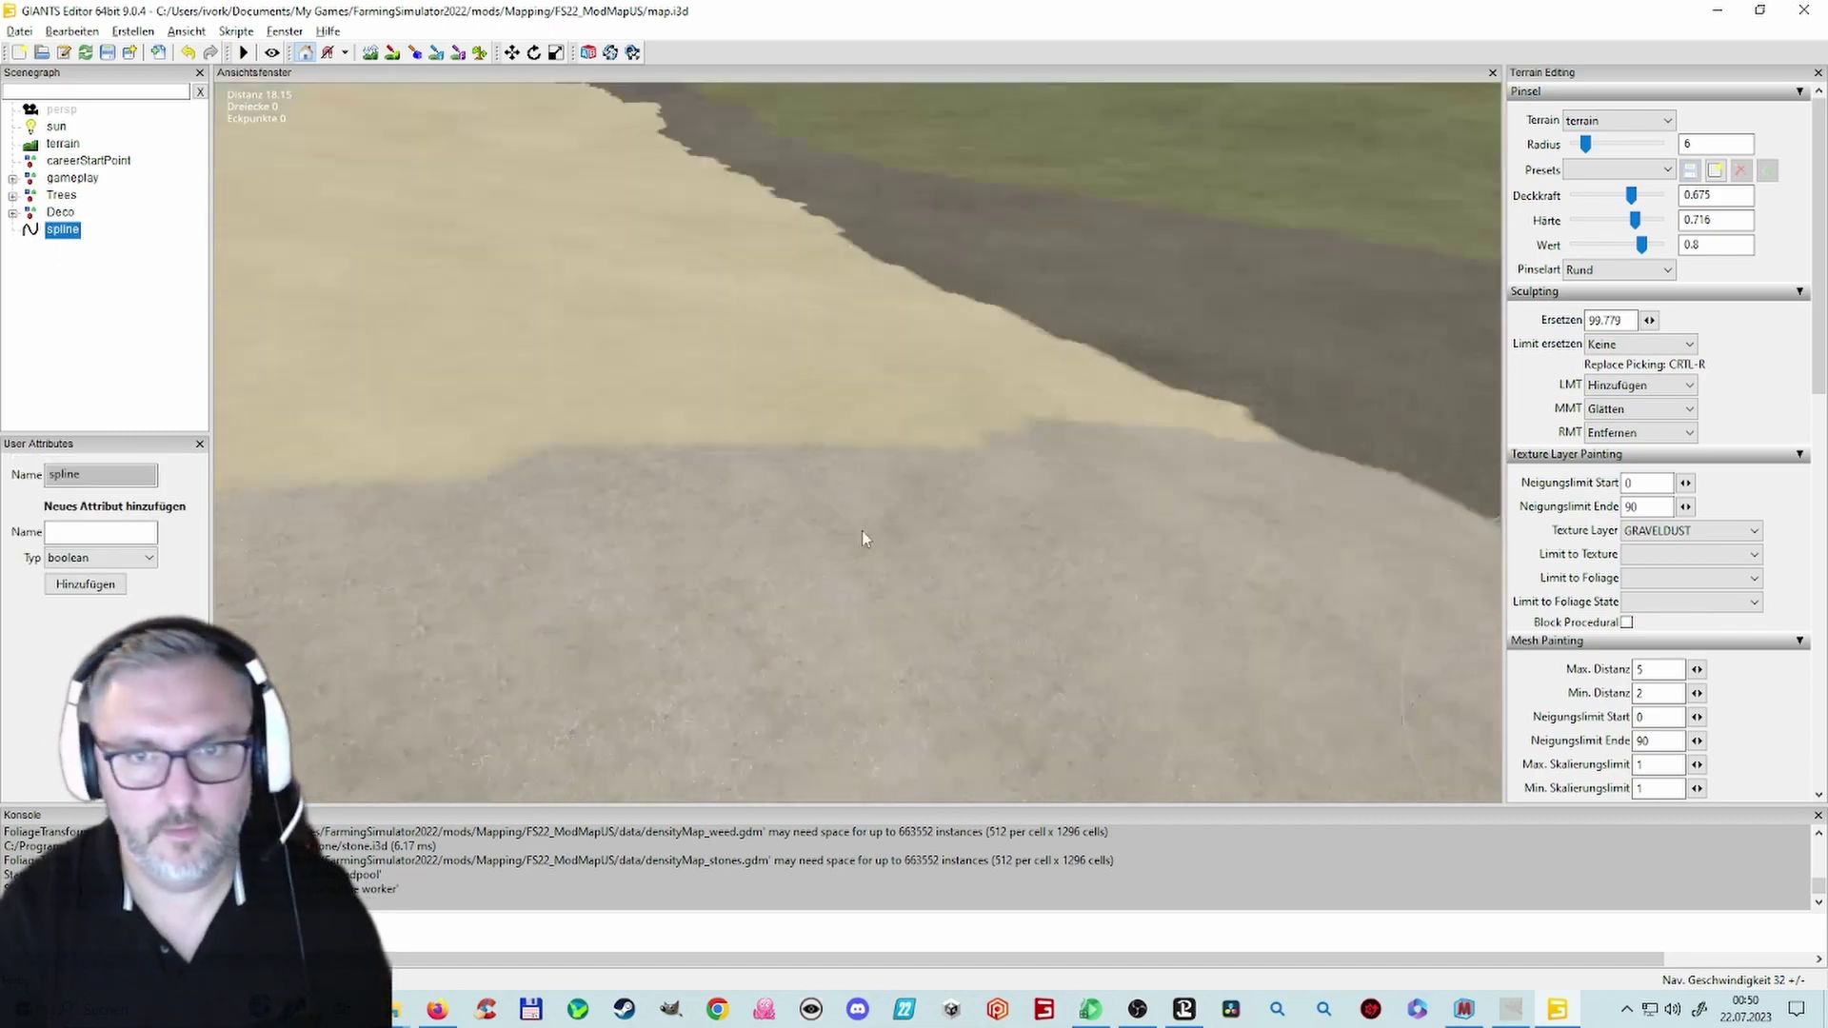
{"action": "scroll", "coordinate": [969, 487], "scroll_direction": "up", "scroll_amount": 4}
{"action": "scroll", "coordinate": [961, 488], "scroll_direction": "down", "scroll_amount": 2}
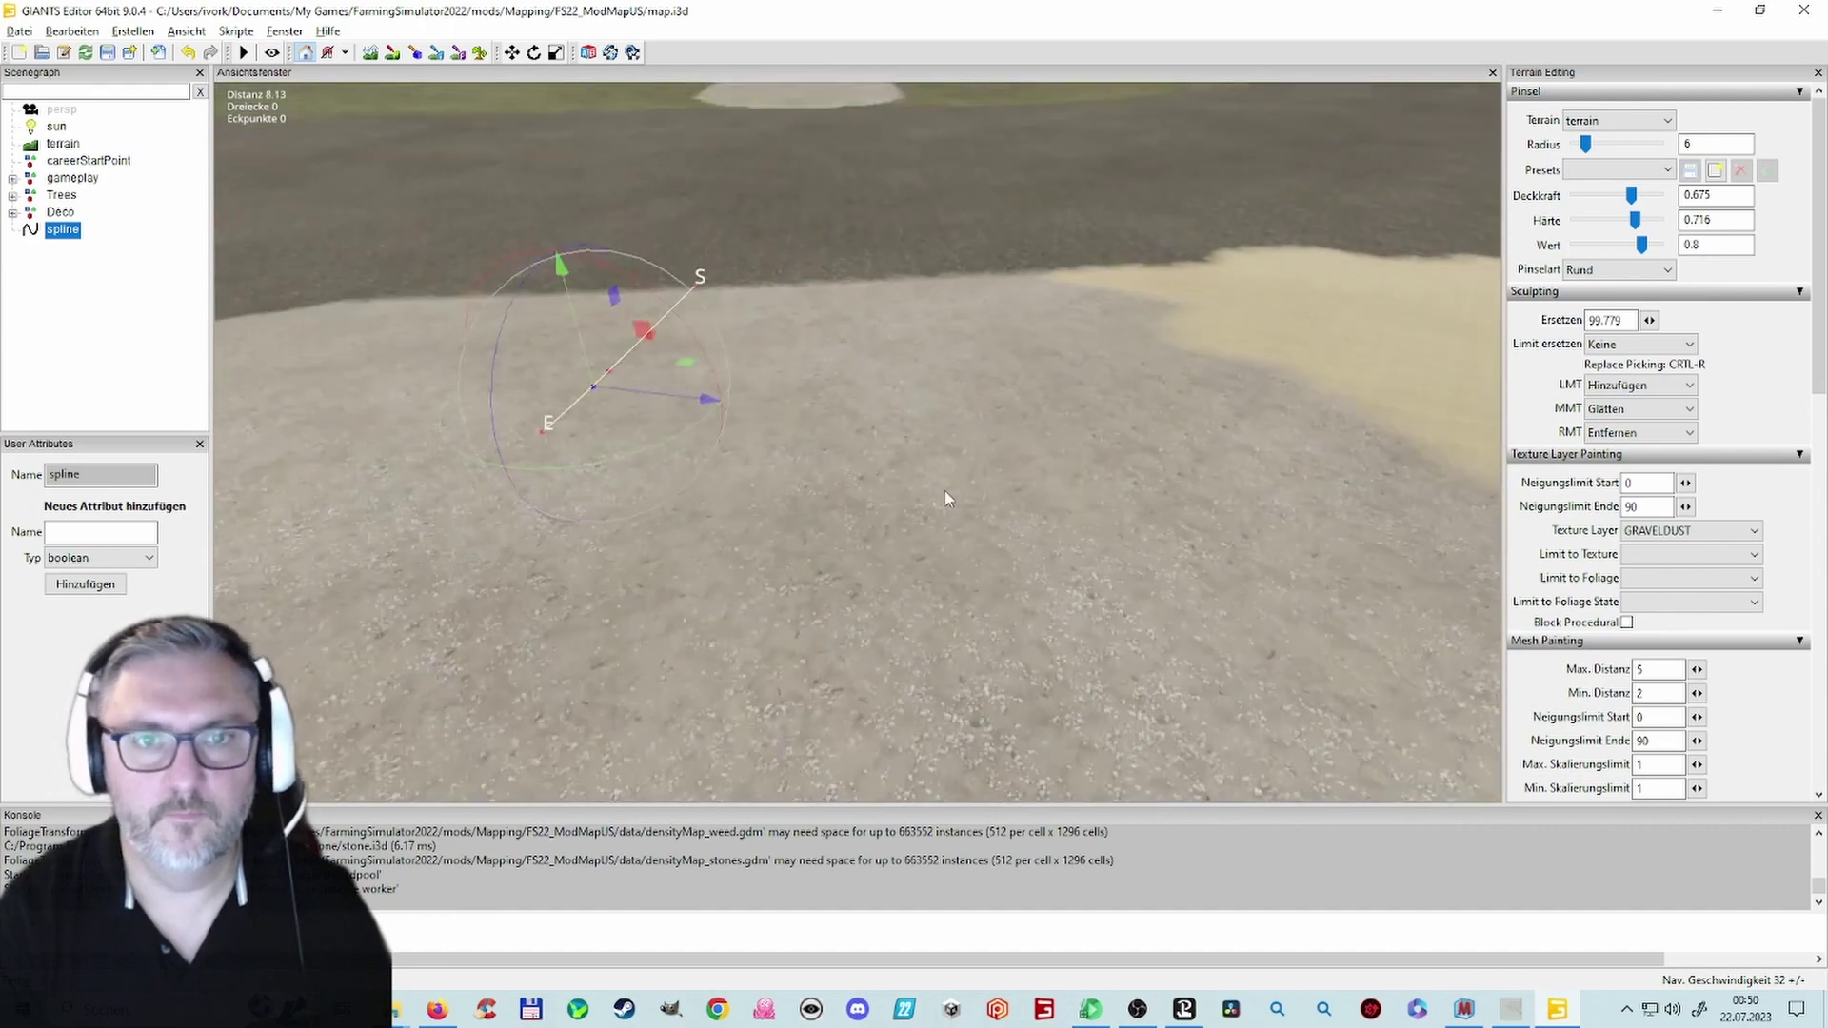
{"action": "left_click_drag", "start_coordinate": [944, 489], "coordinate": [851, 489], "text": "alt"}
{"action": "right_click_drag", "start_coordinate": [851, 492], "coordinate": [845, 446]}
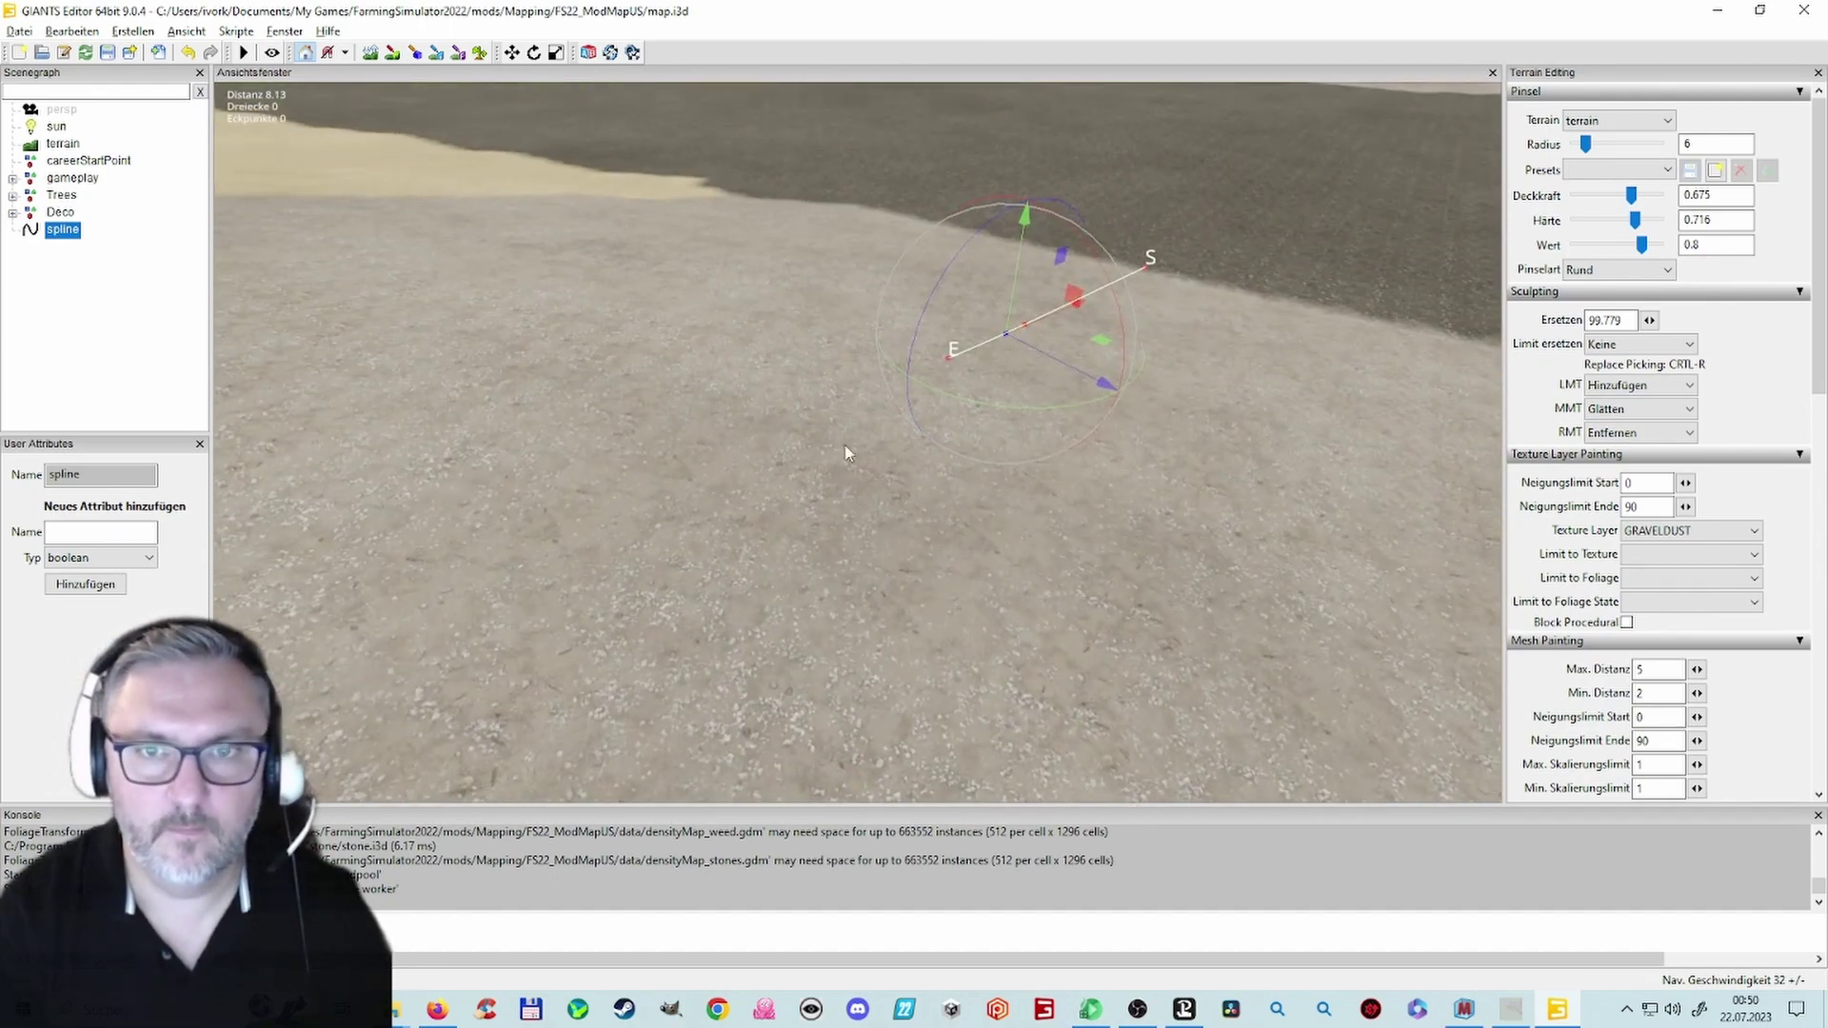
{"action": "left_click", "coordinate": [945, 358]}
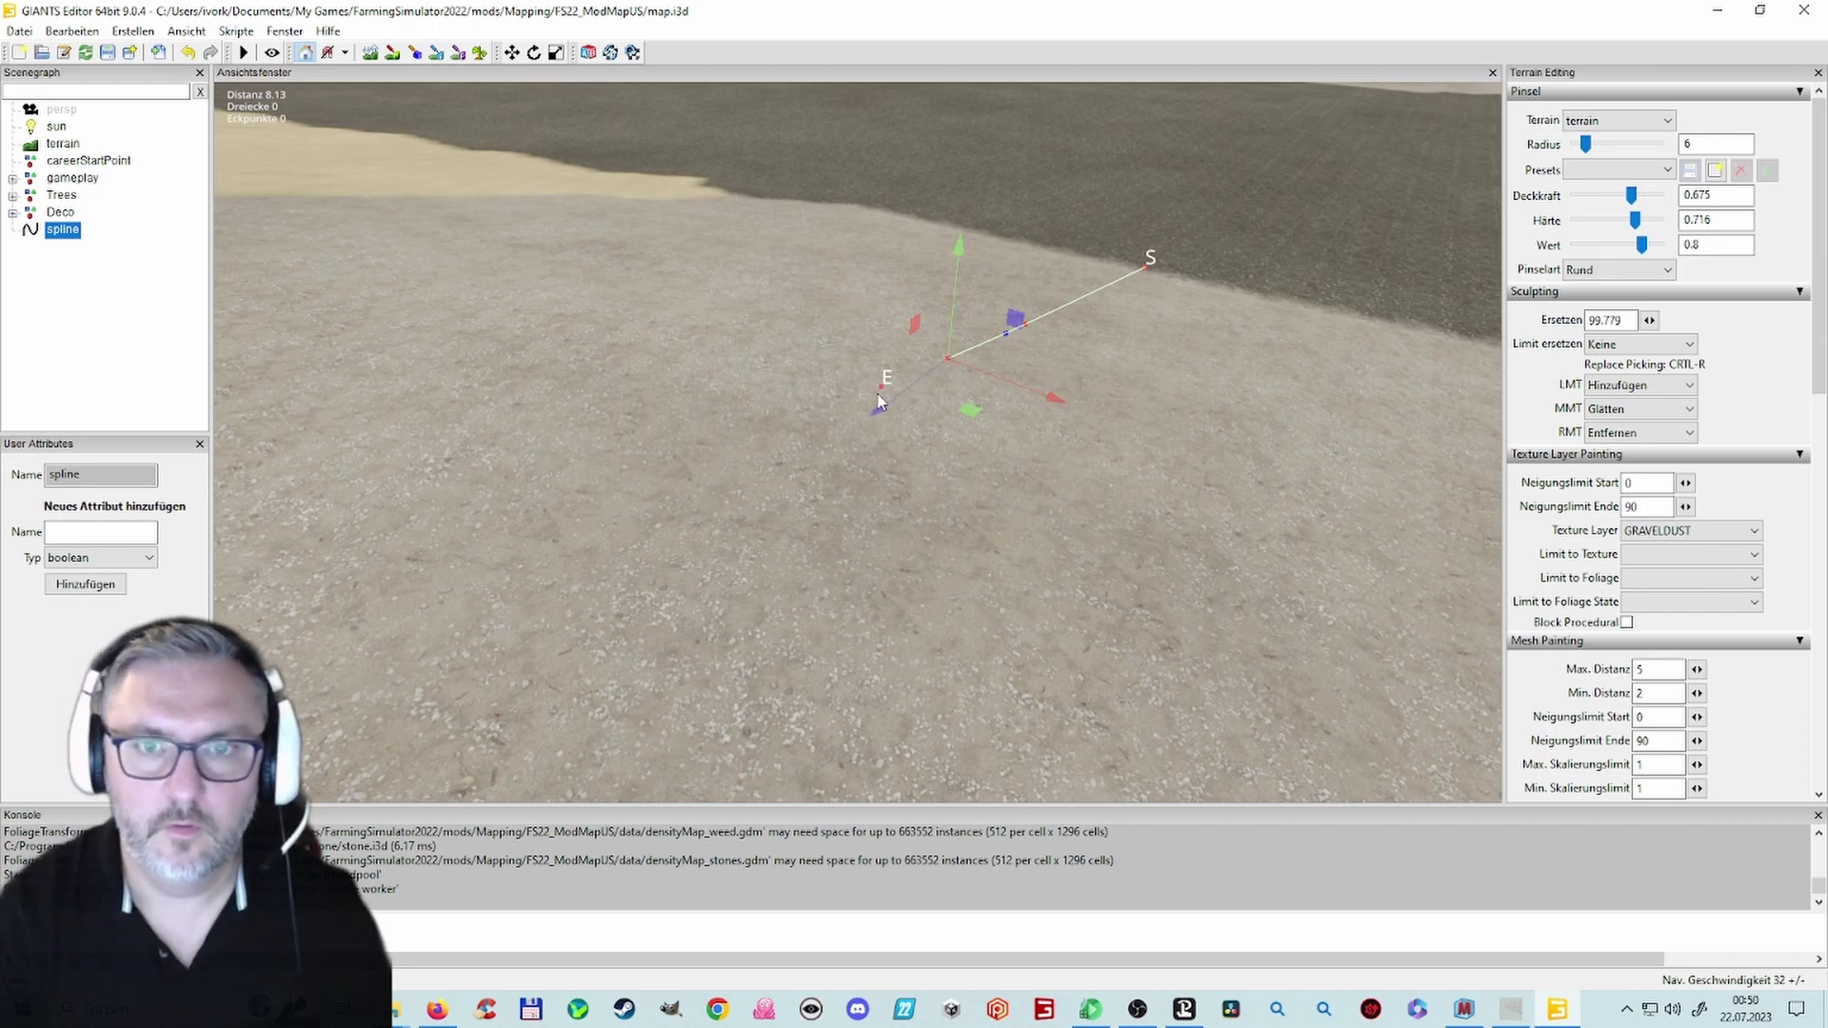
{"action": "left_click", "coordinate": [882, 391]}
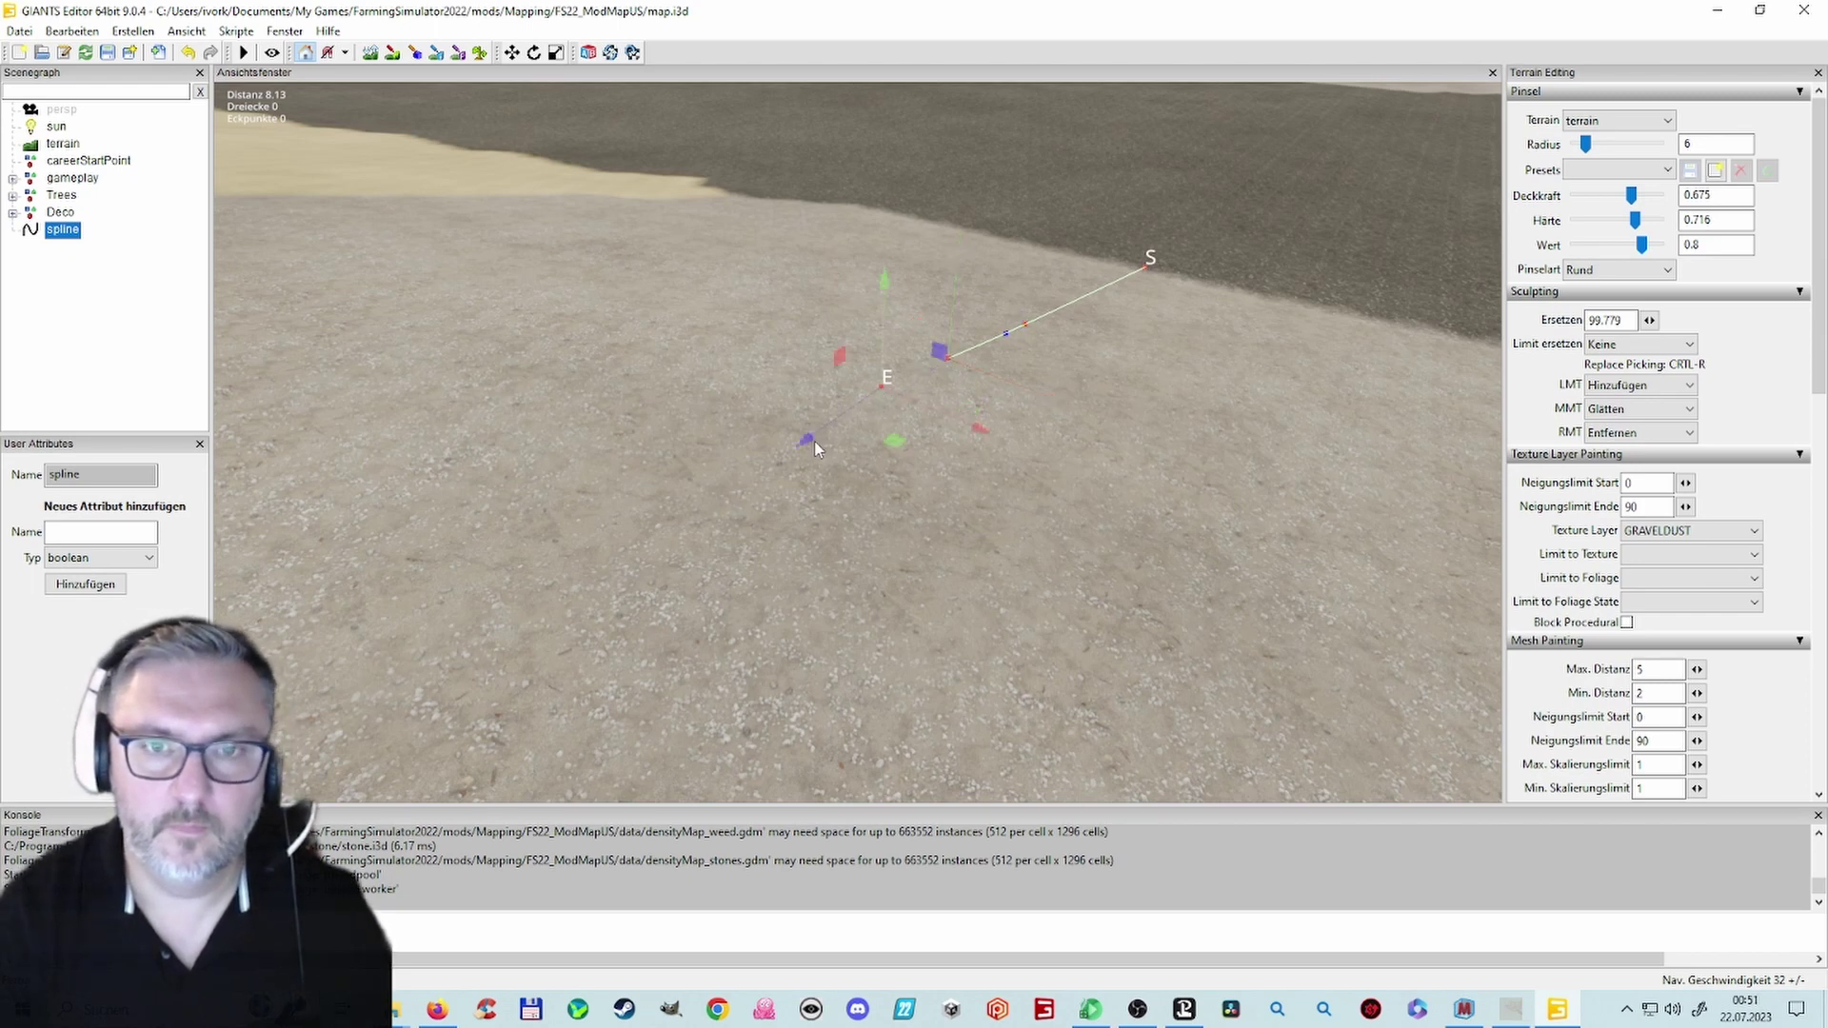
{"action": "left_click_drag", "start_coordinate": [814, 441], "coordinate": [556, 556]}
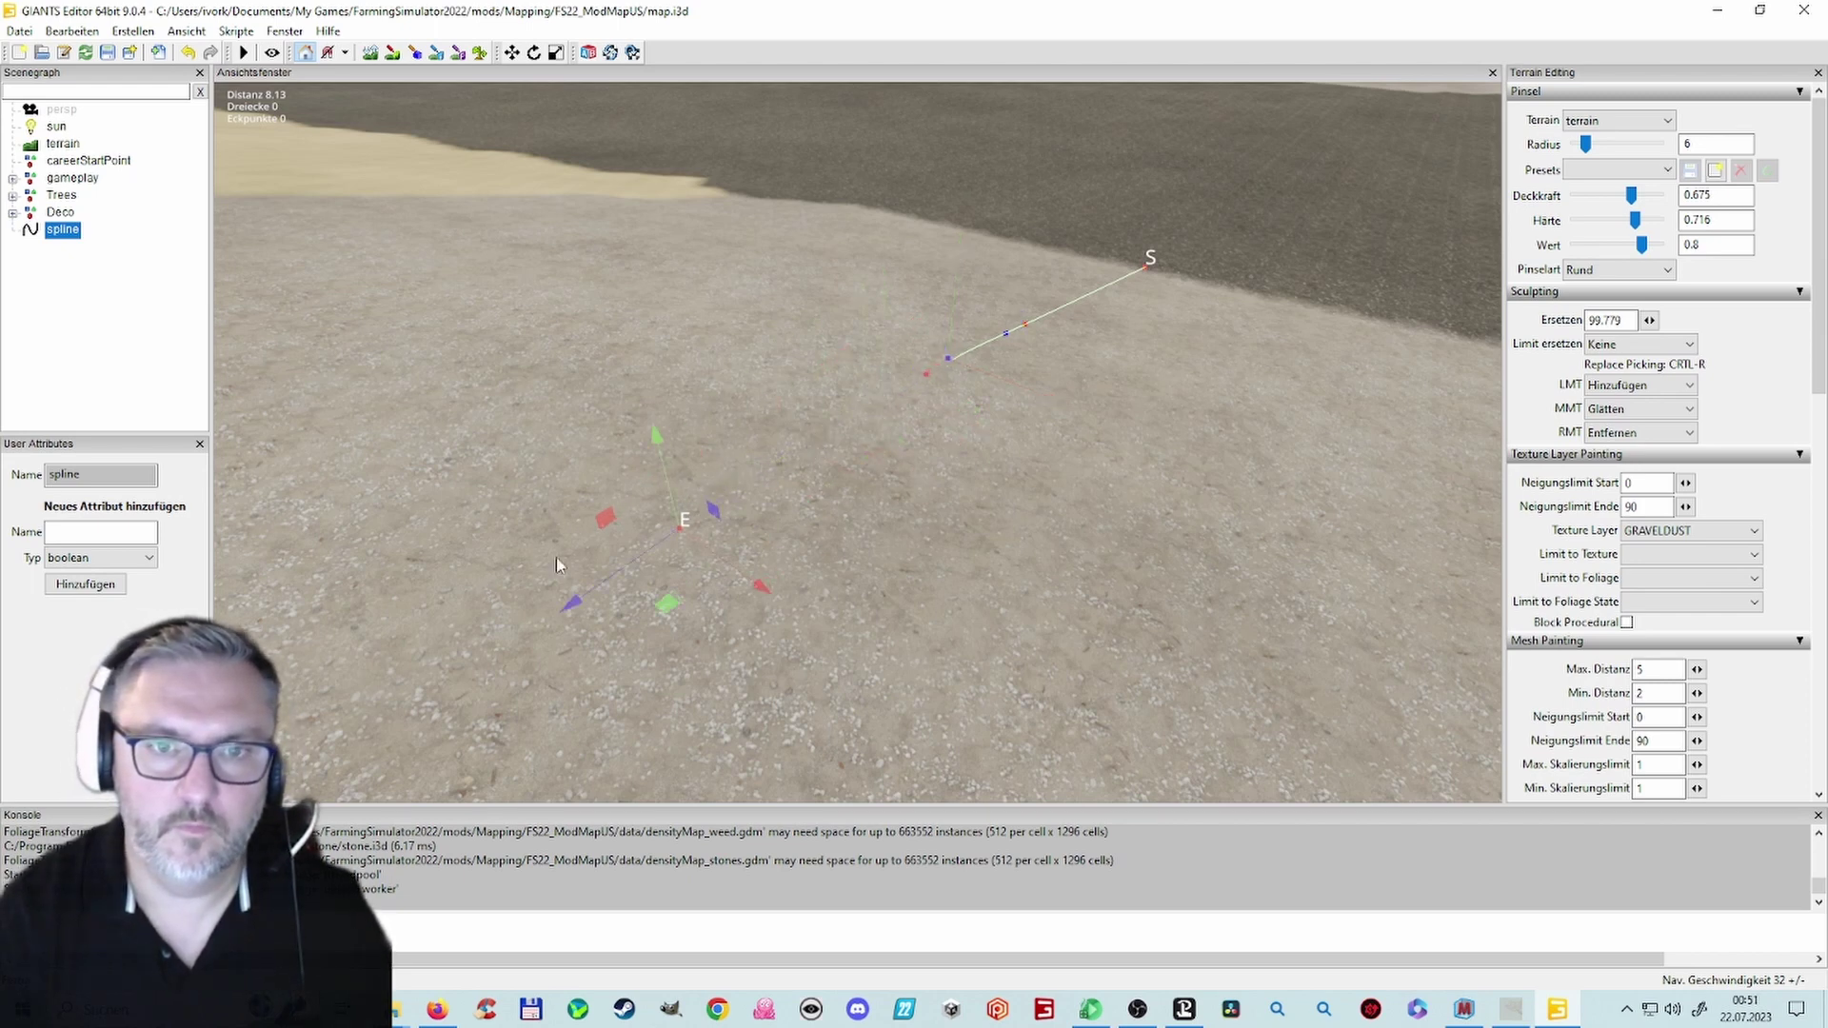
{"action": "left_click_drag", "start_coordinate": [653, 444], "coordinate": [613, 335]}
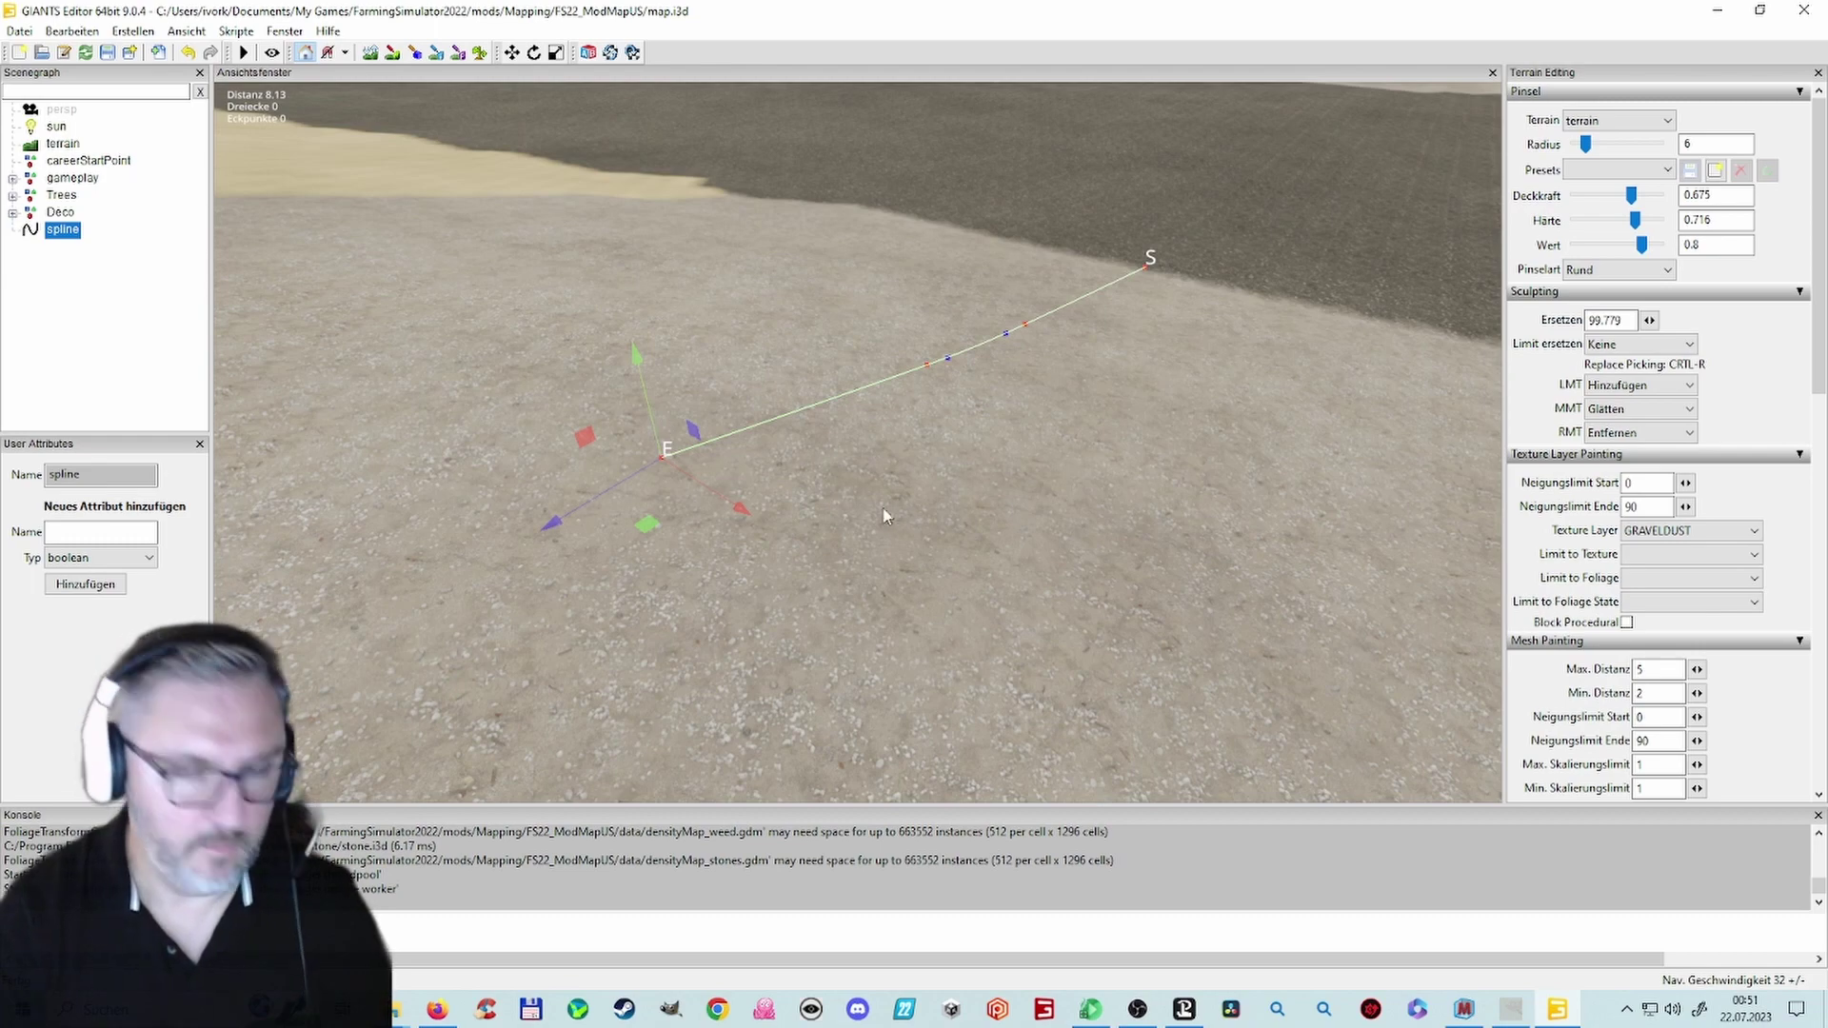
Step: Extend the spline with a second appended end point, moved farther down the gravel and raised slightly above the ground
{"action": "scroll", "coordinate": [857, 525], "scroll_direction": "down", "scroll_amount": 5}
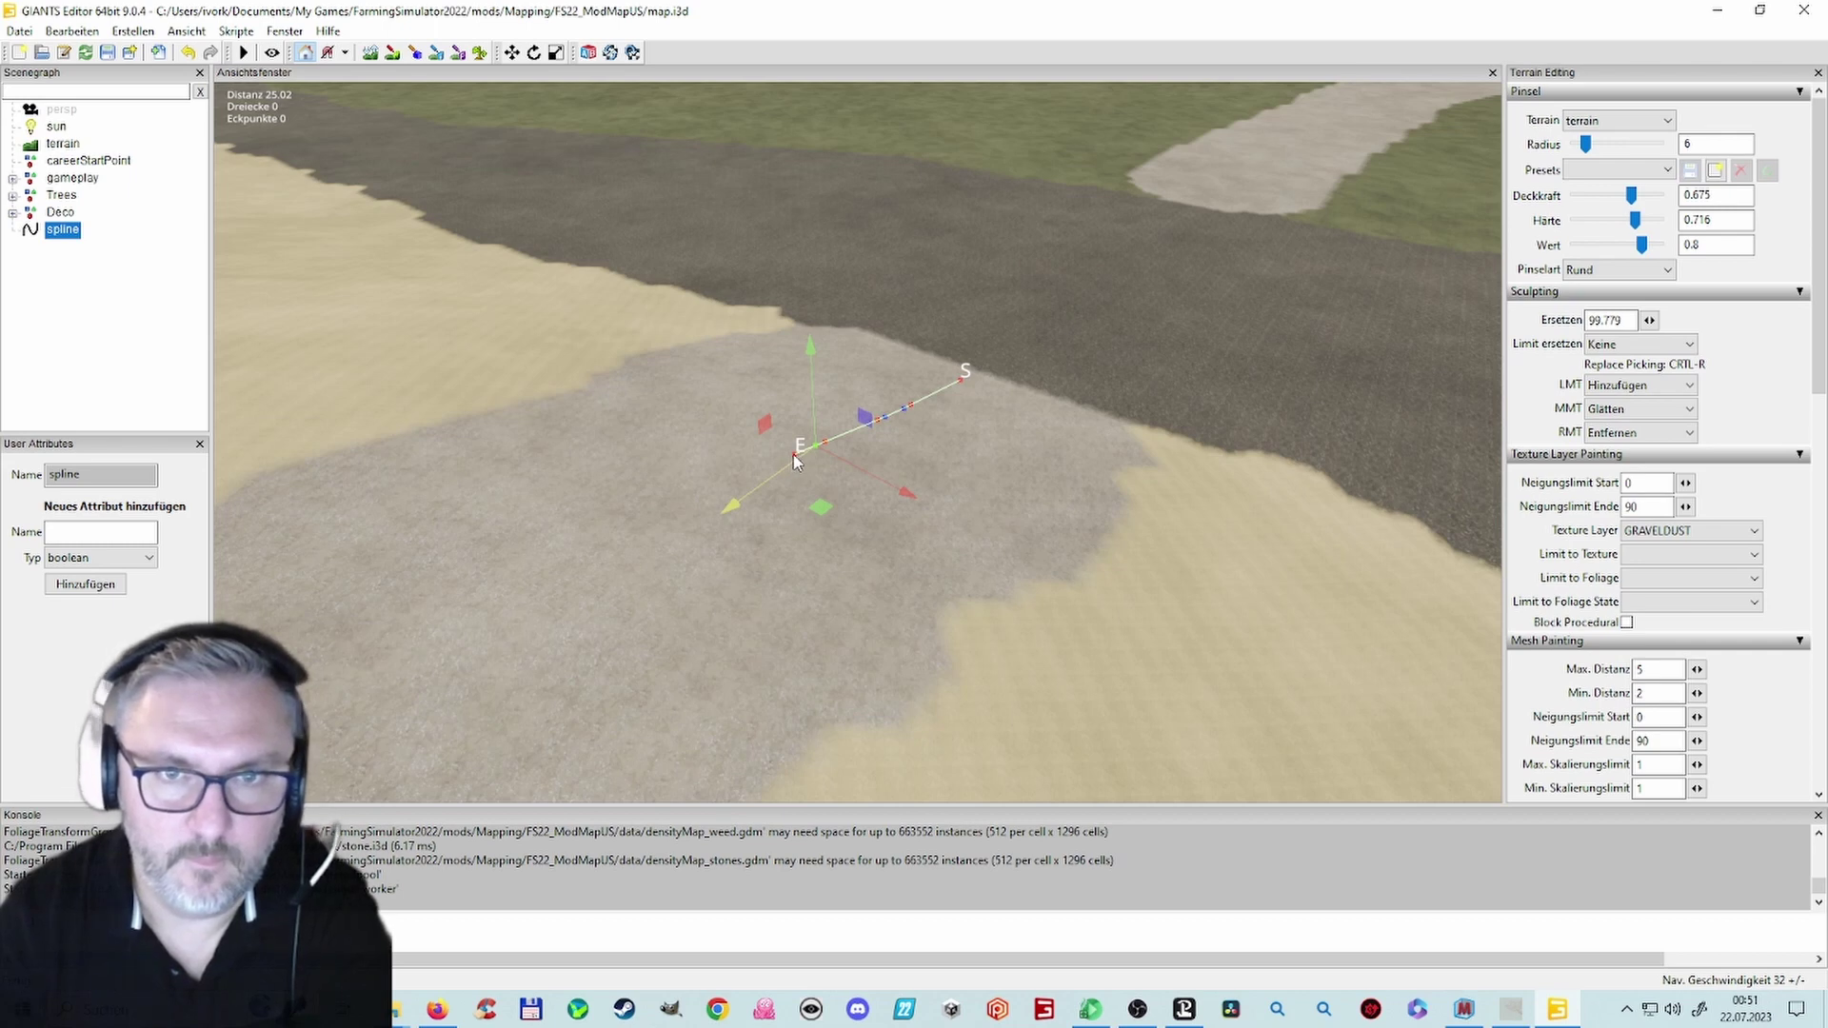
{"action": "left_click_drag", "start_coordinate": [796, 461], "coordinate": [399, 692]}
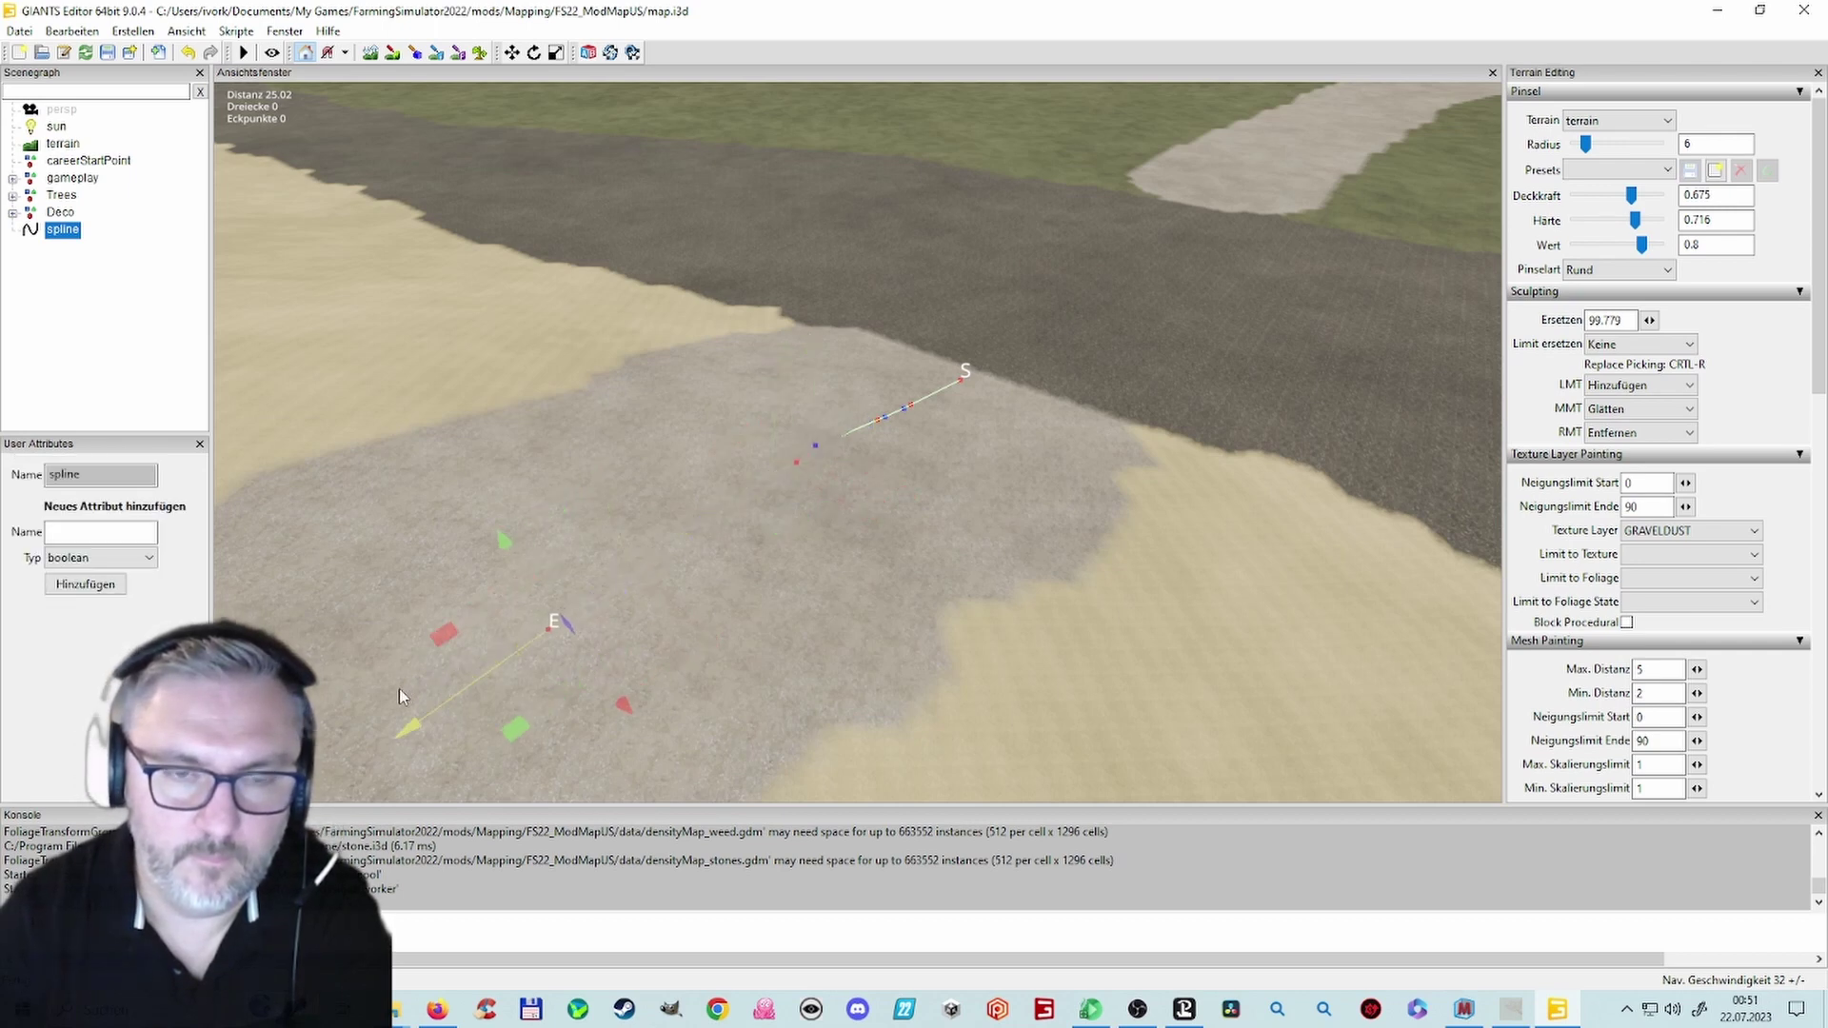
{"action": "left_click_drag", "start_coordinate": [524, 593], "coordinate": [518, 572]}
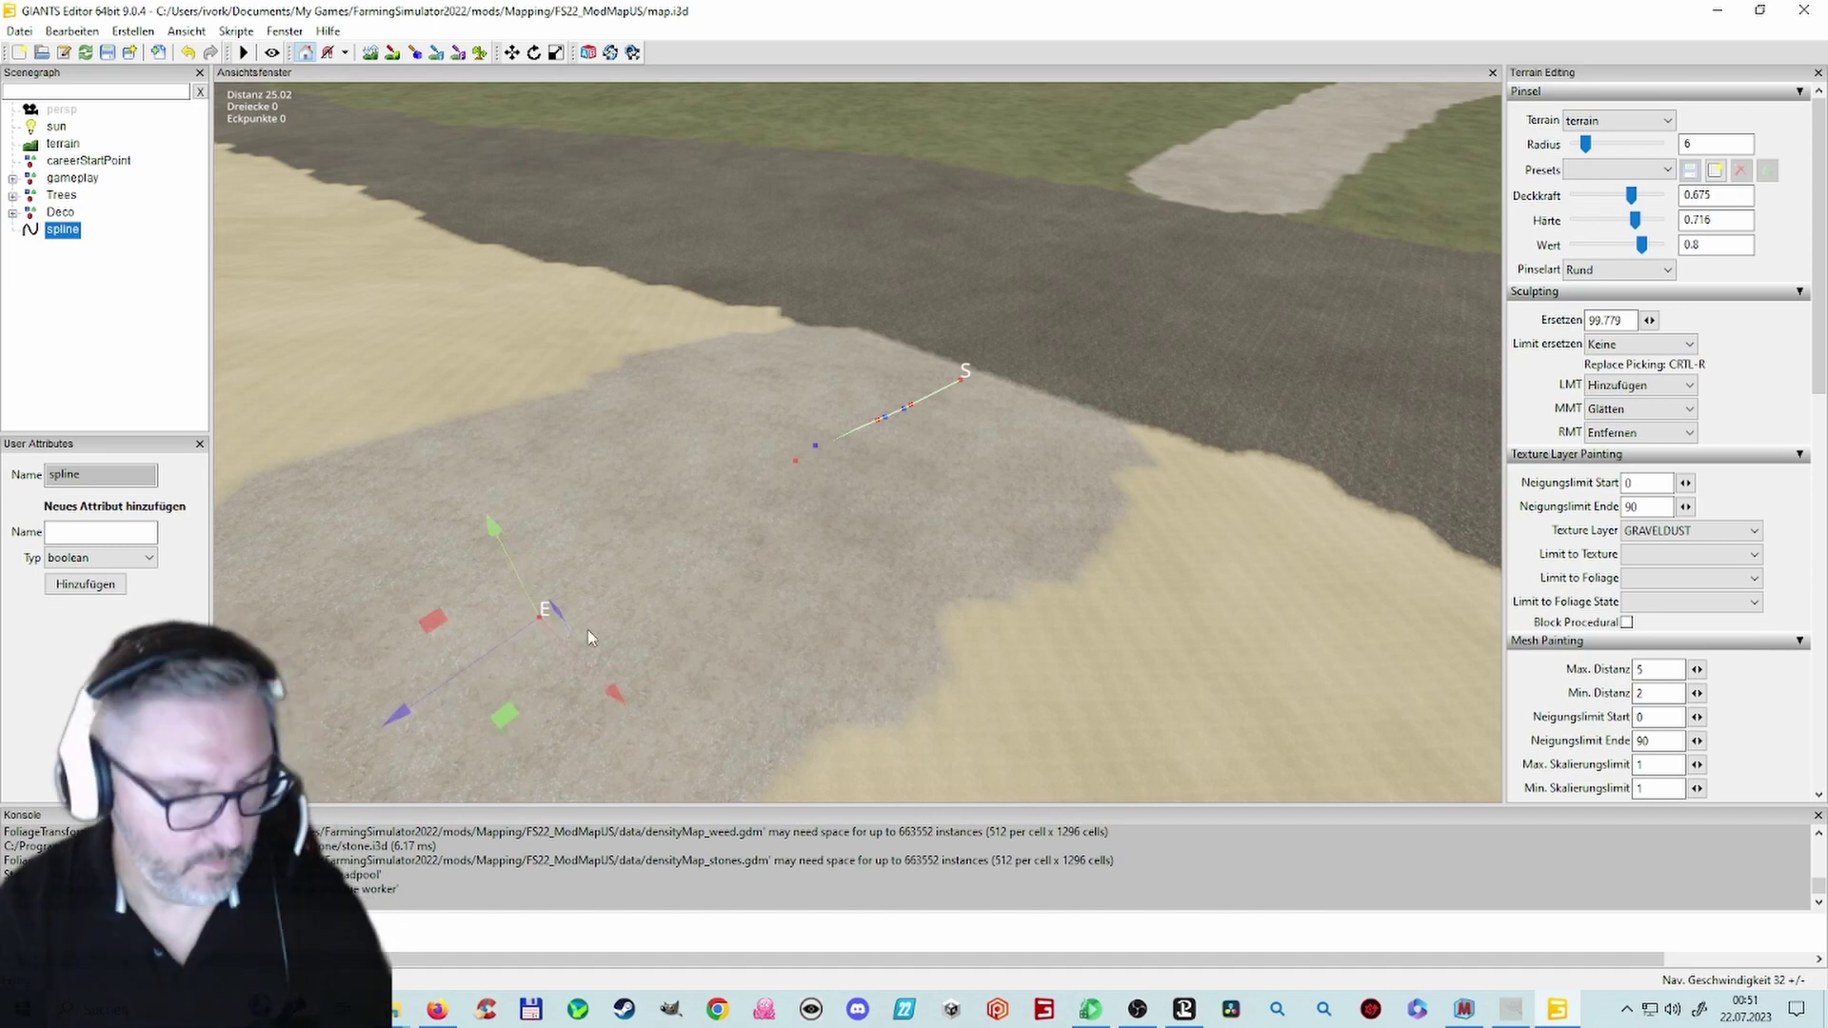
Step: Append the next end point, move it along the middle of the gravel path and lift it slightly above the terrain
{"action": "left_click_drag", "start_coordinate": [755, 705], "coordinate": [575, 724], "text": "alt"}
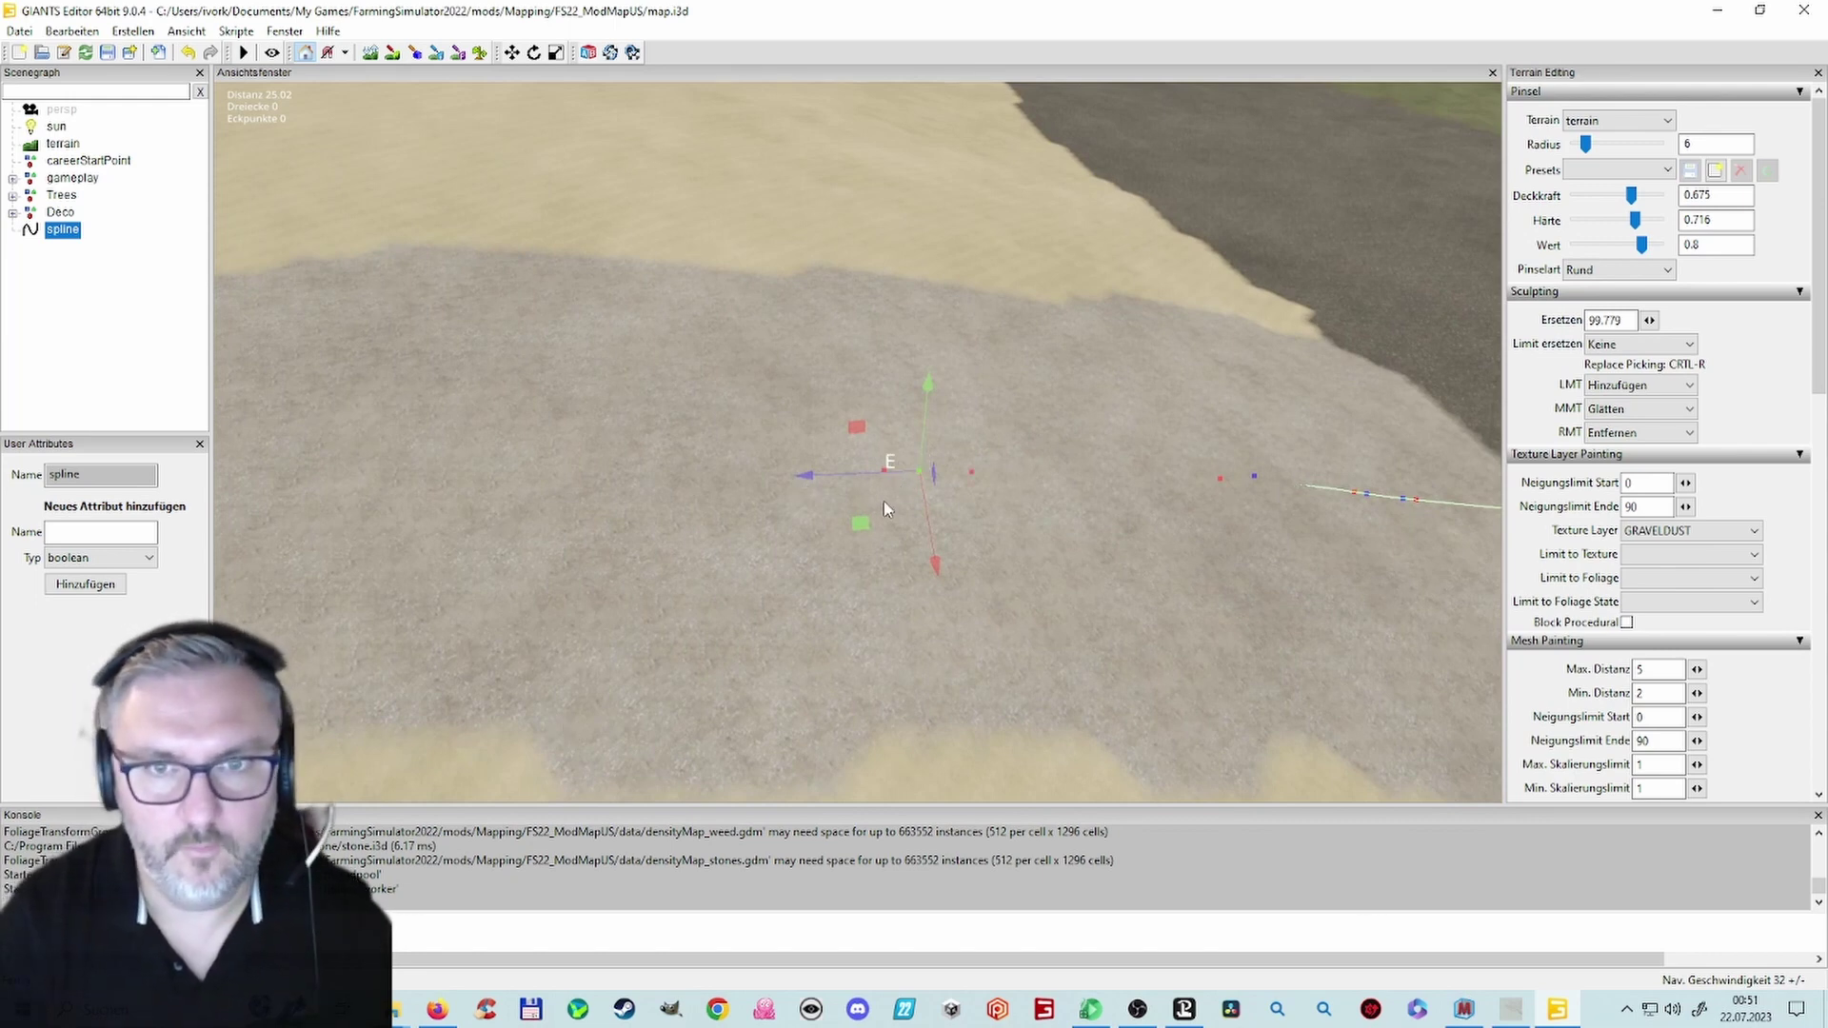
{"action": "left_click_drag", "start_coordinate": [894, 477], "coordinate": [884, 476]}
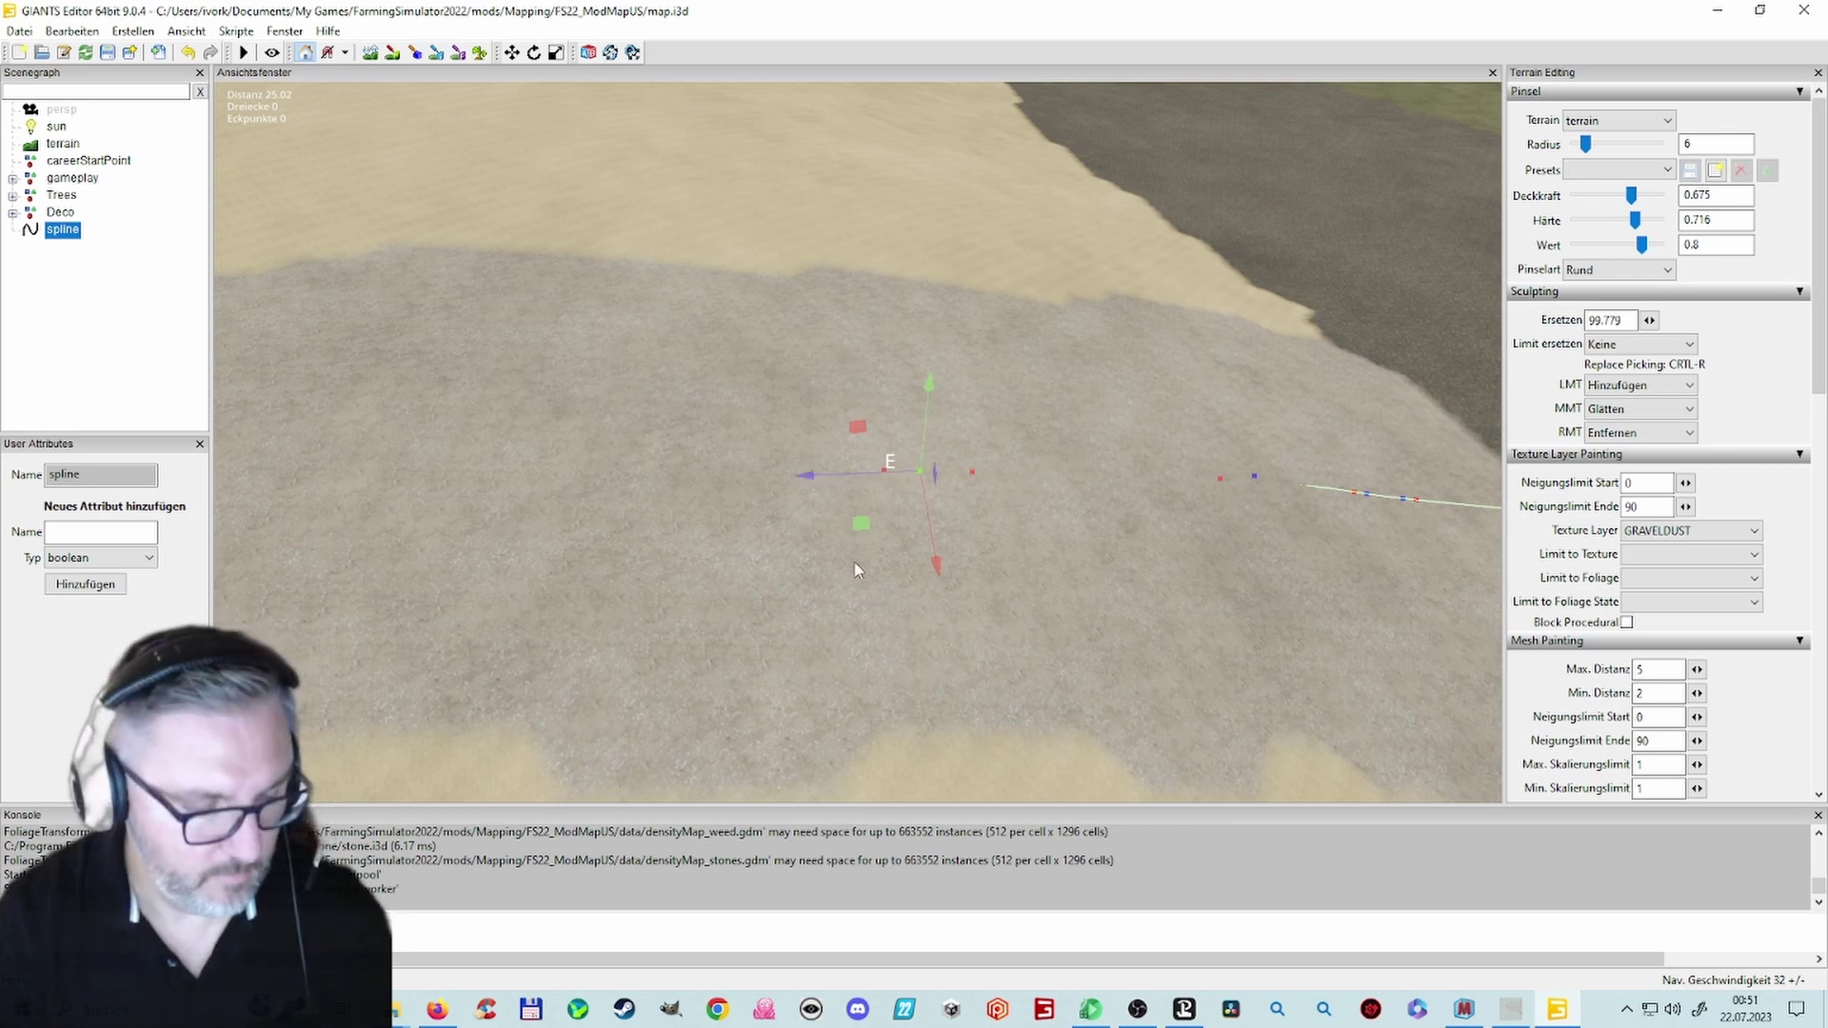
{"action": "scroll", "coordinate": [874, 588], "scroll_direction": "up", "scroll_amount": 5}
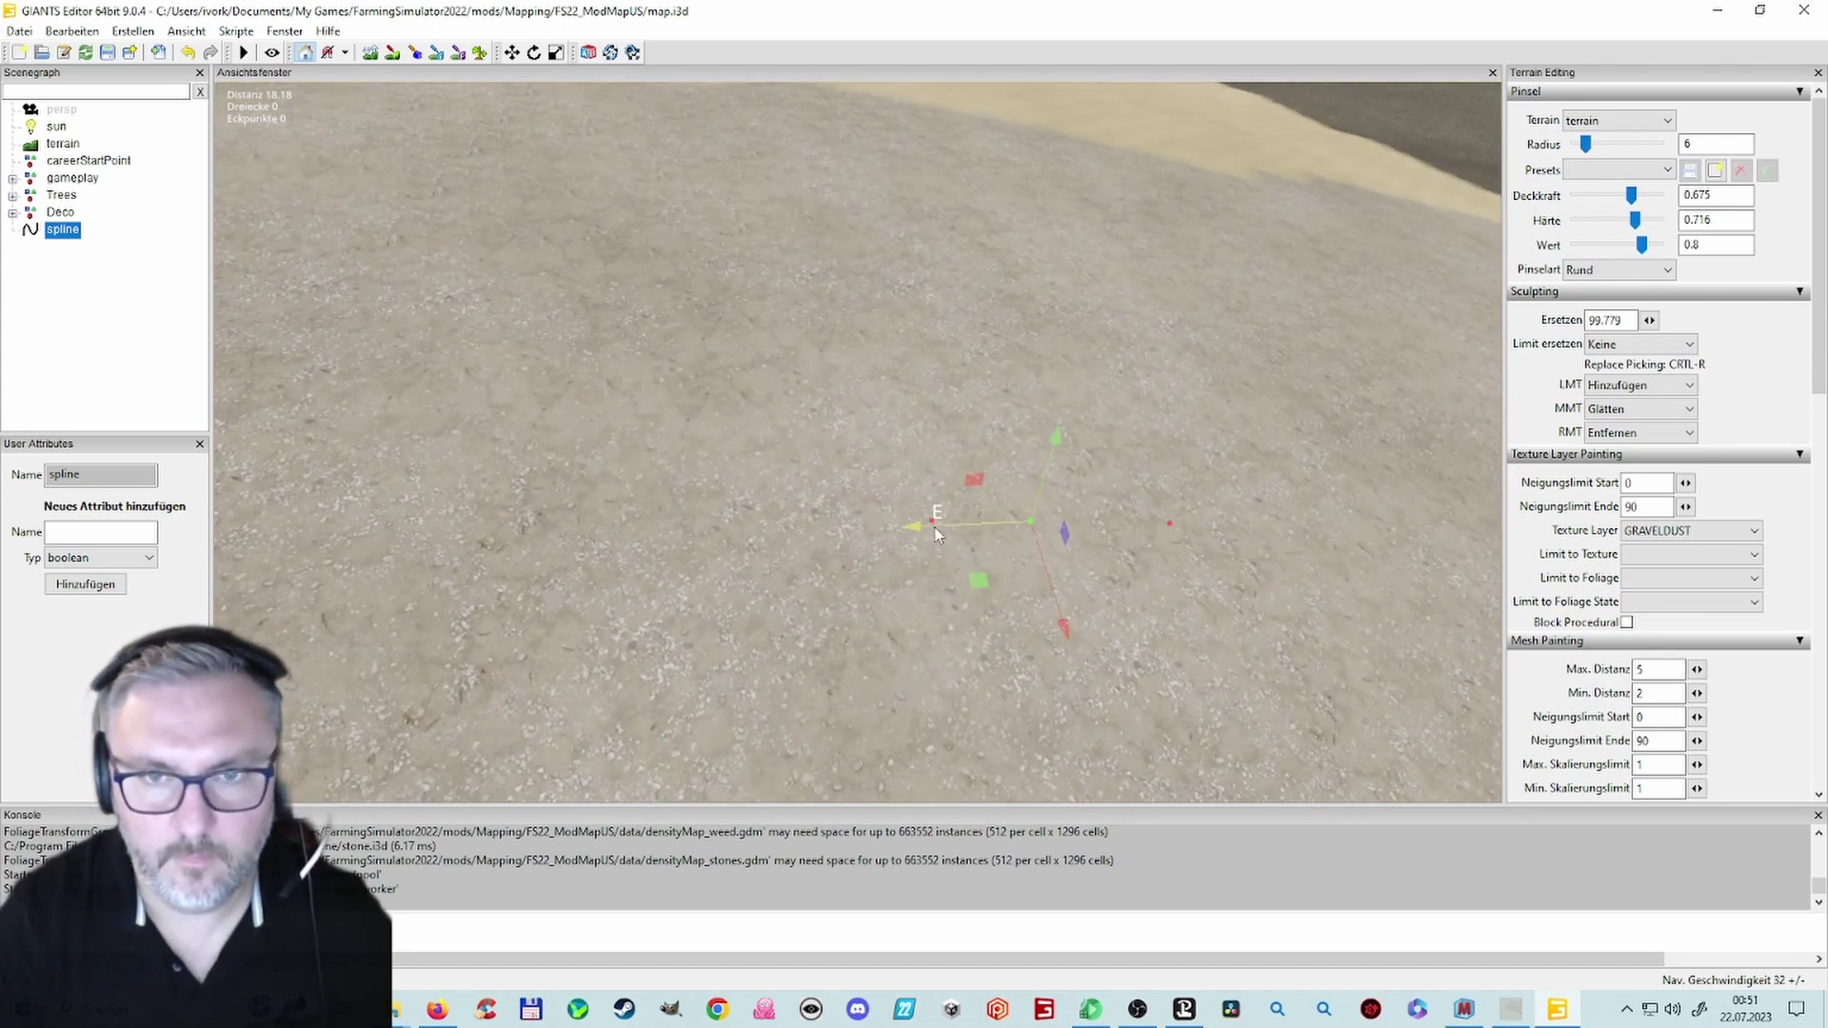
{"action": "left_click", "coordinate": [933, 526]}
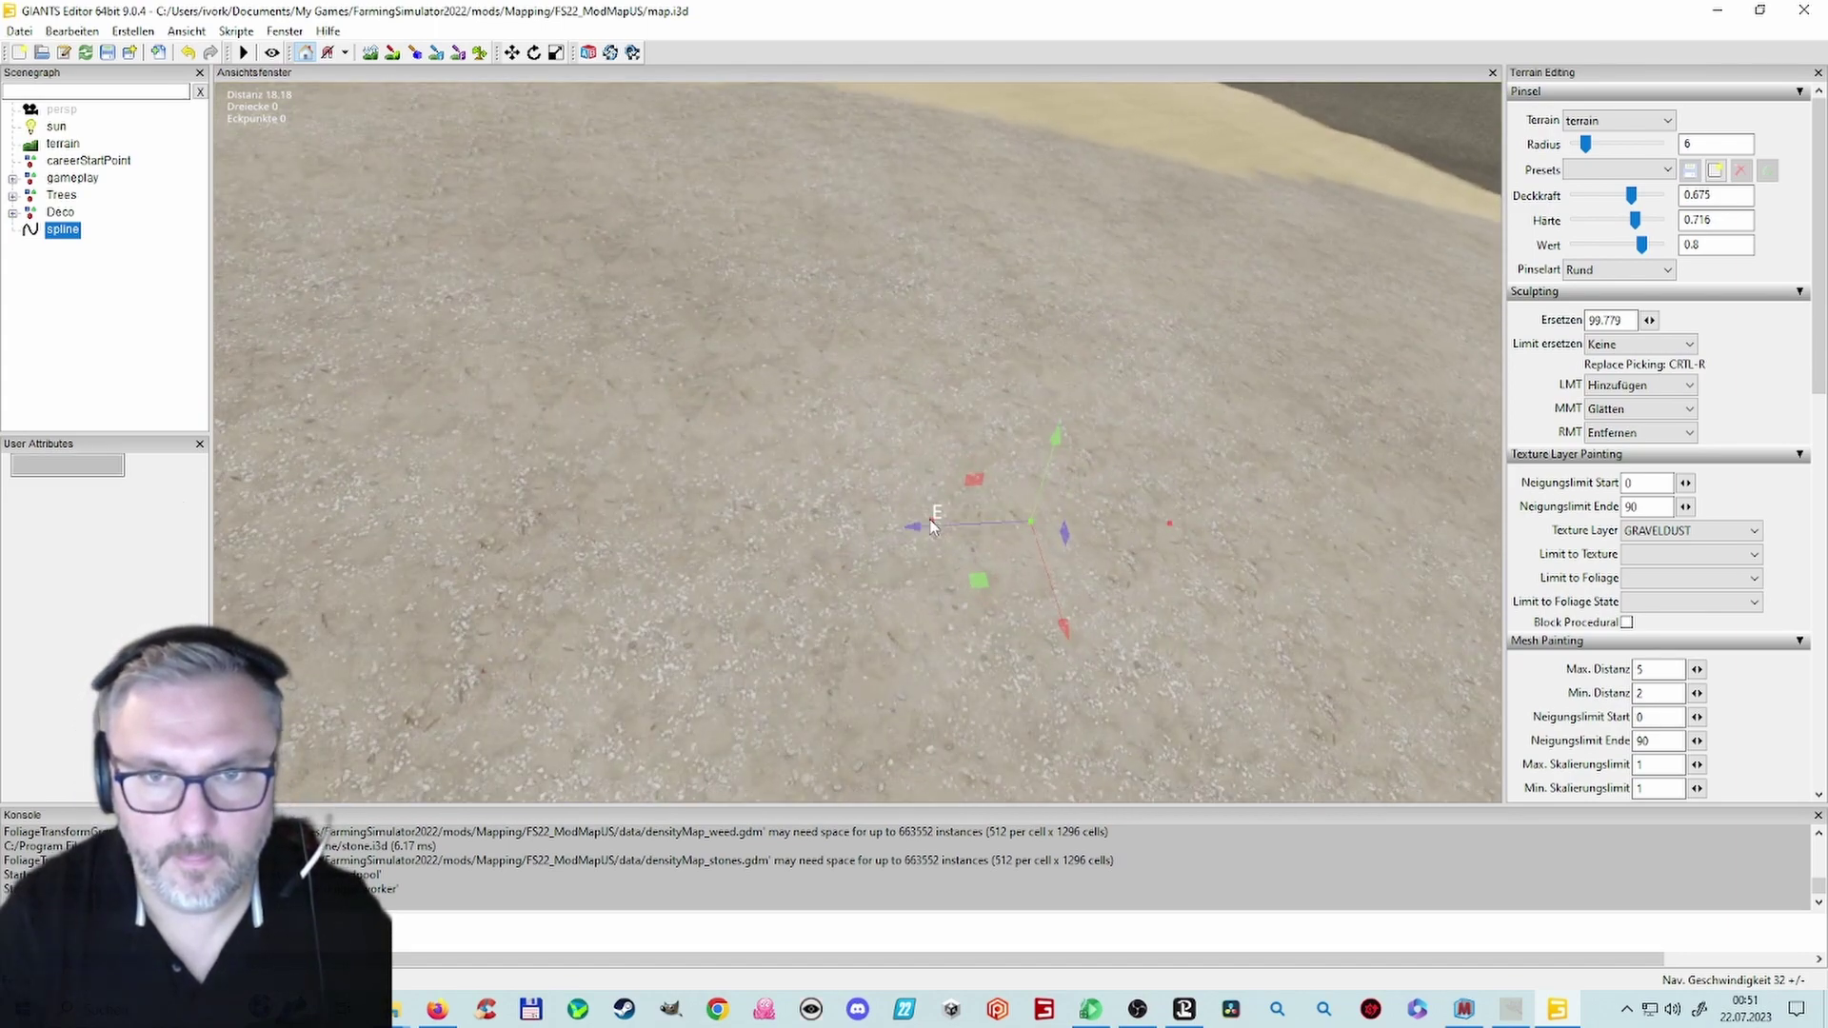
{"action": "left_click_drag", "start_coordinate": [821, 528], "coordinate": [333, 562]}
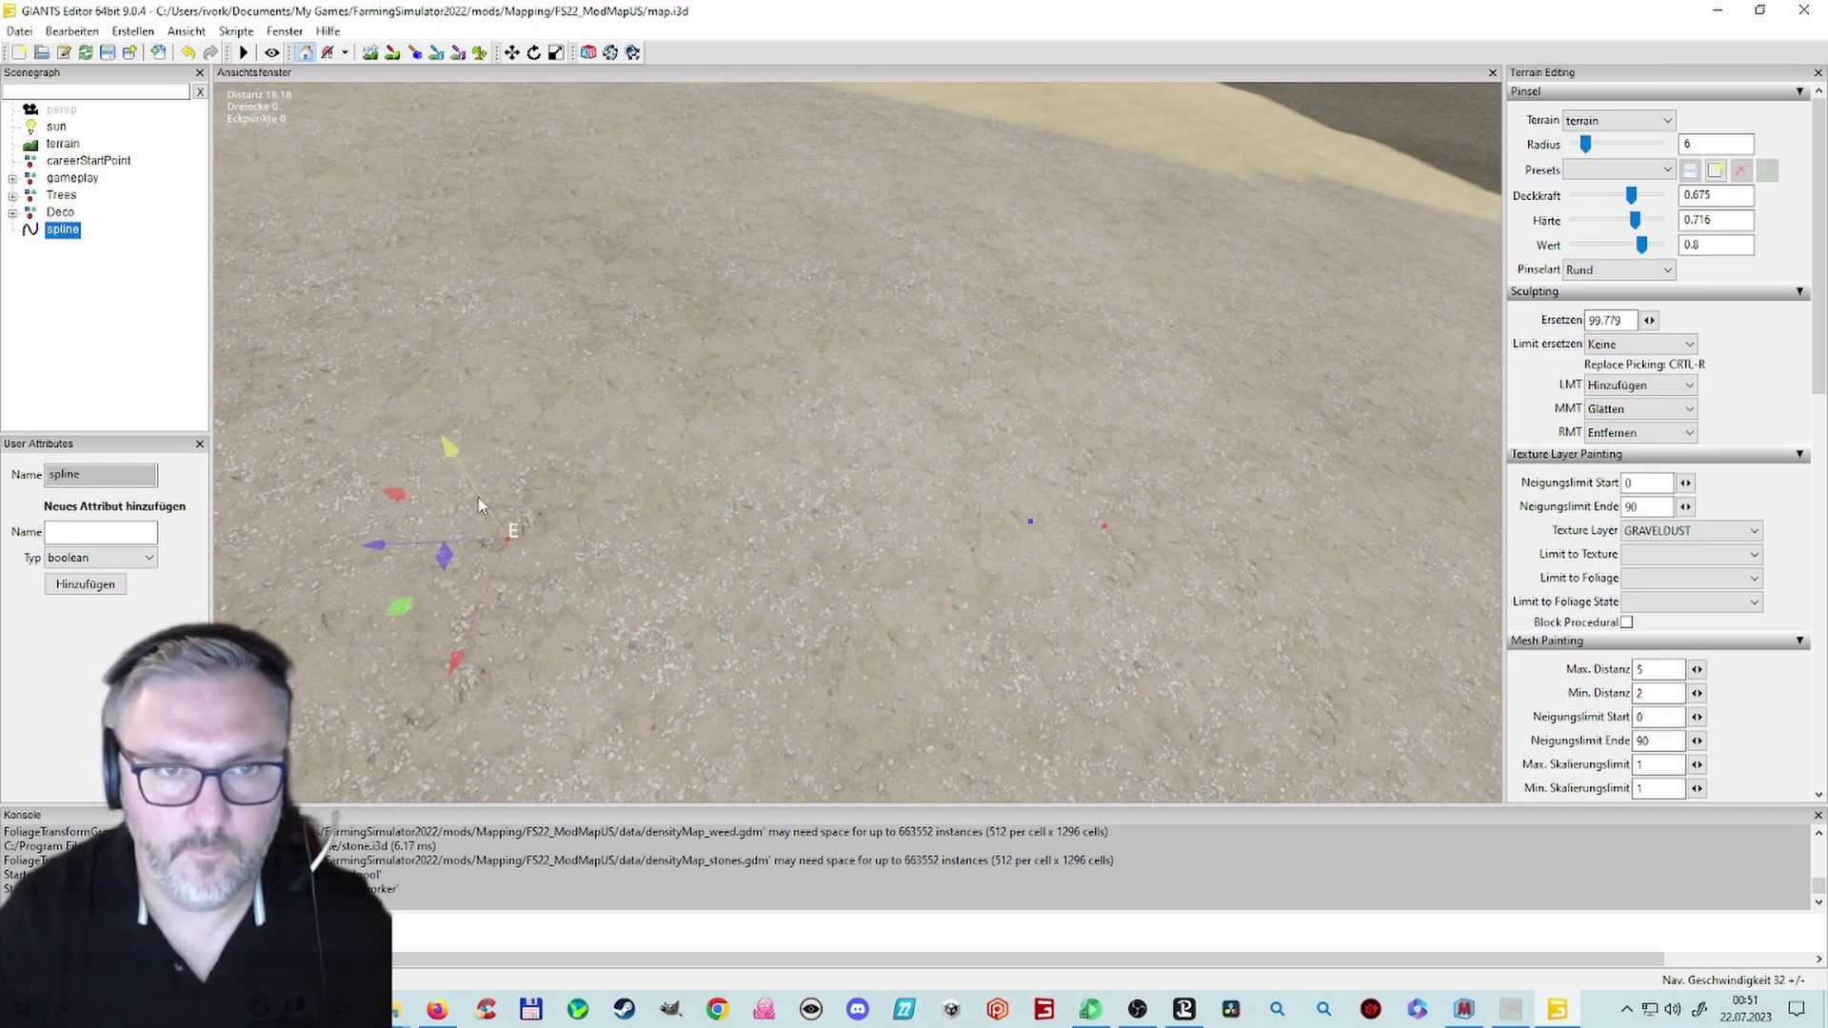
{"action": "left_click_drag", "start_coordinate": [478, 495], "coordinate": [468, 463]}
Step: Append a further point to the spline's end and move it up the gravel path towards the bend
{"action": "scroll", "coordinate": [619, 534], "scroll_direction": "down", "scroll_amount": 6}
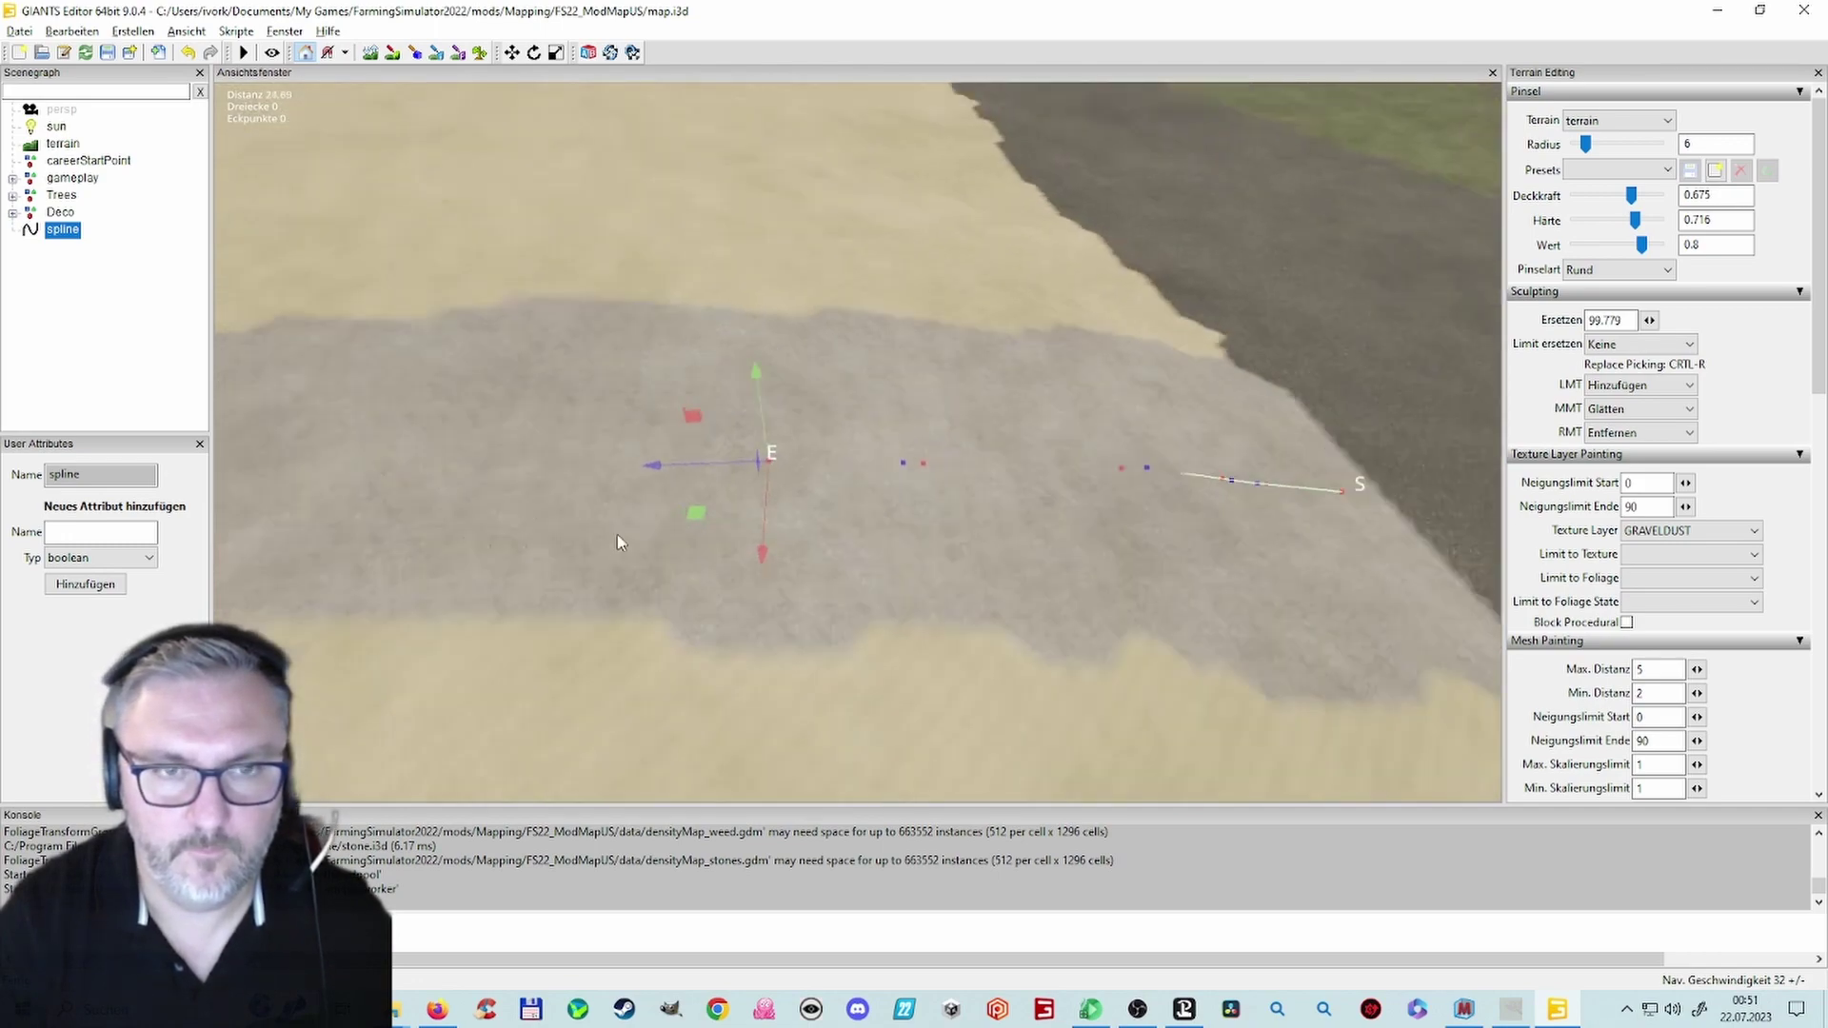
{"action": "left_click_drag", "start_coordinate": [609, 524], "coordinate": [505, 505], "text": "alt"}
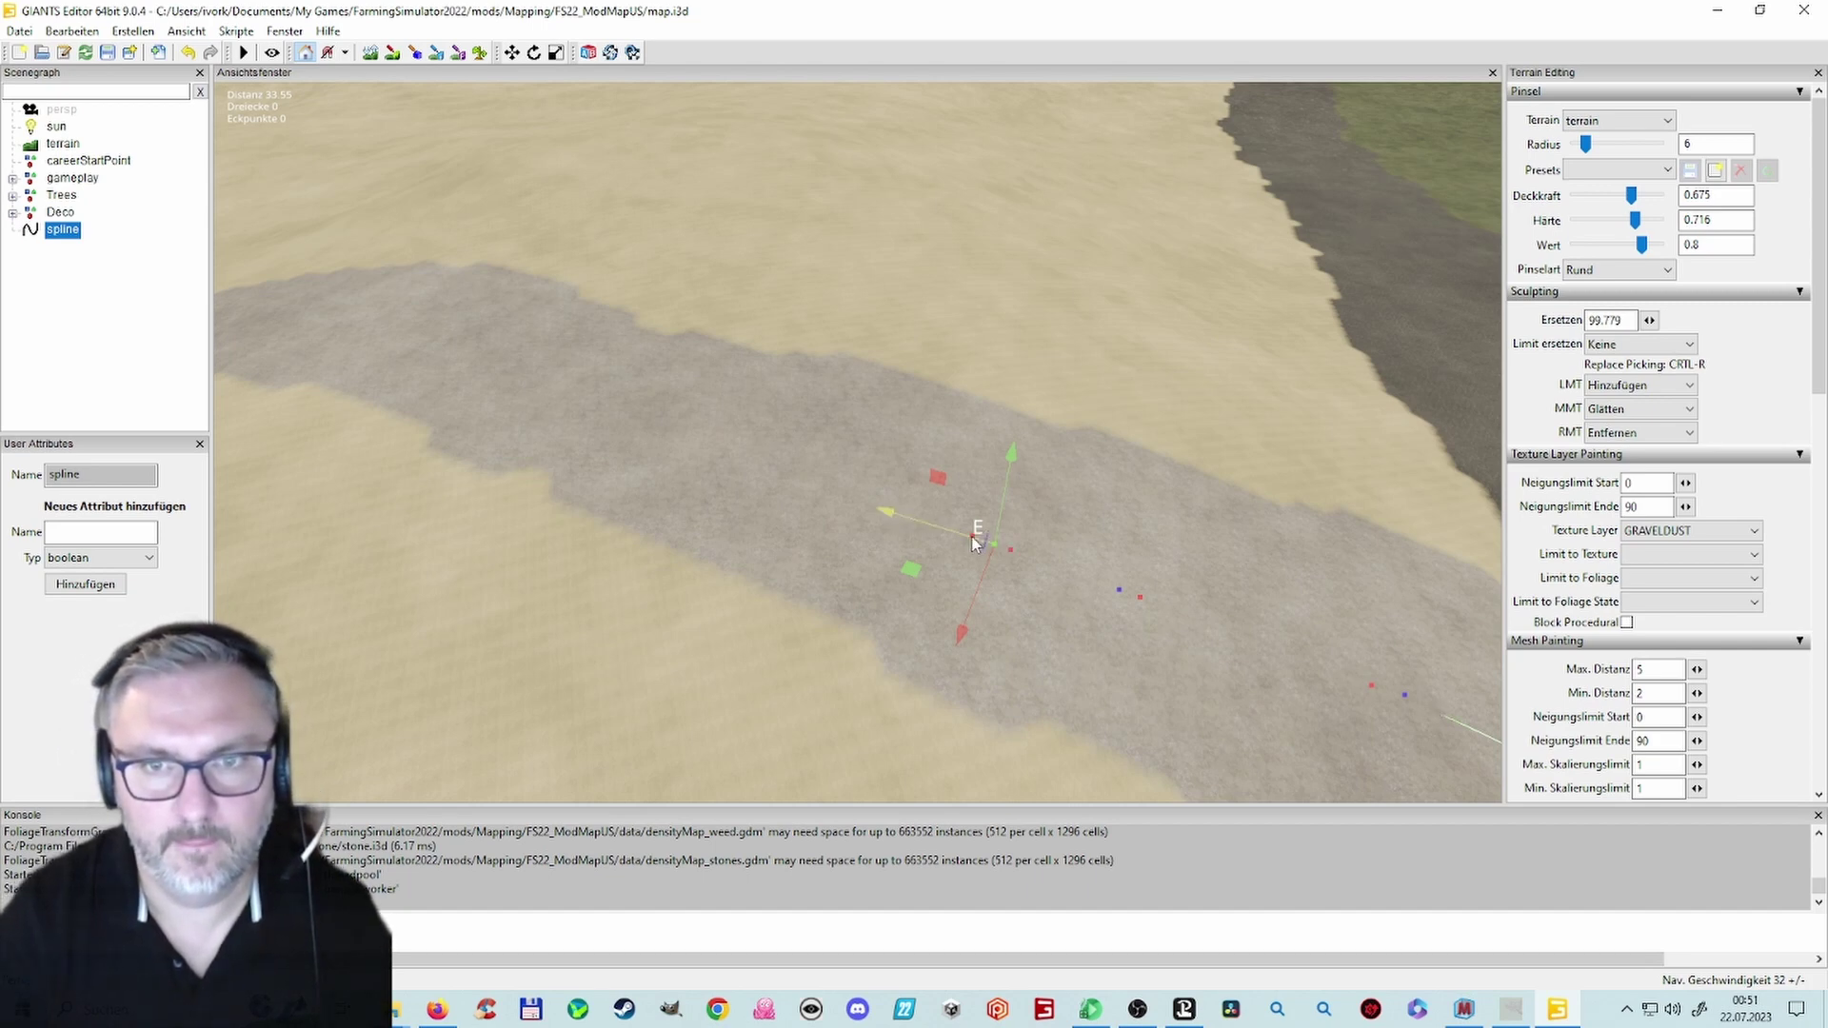
{"action": "scroll", "coordinate": [976, 539], "scroll_direction": "up", "scroll_amount": 5}
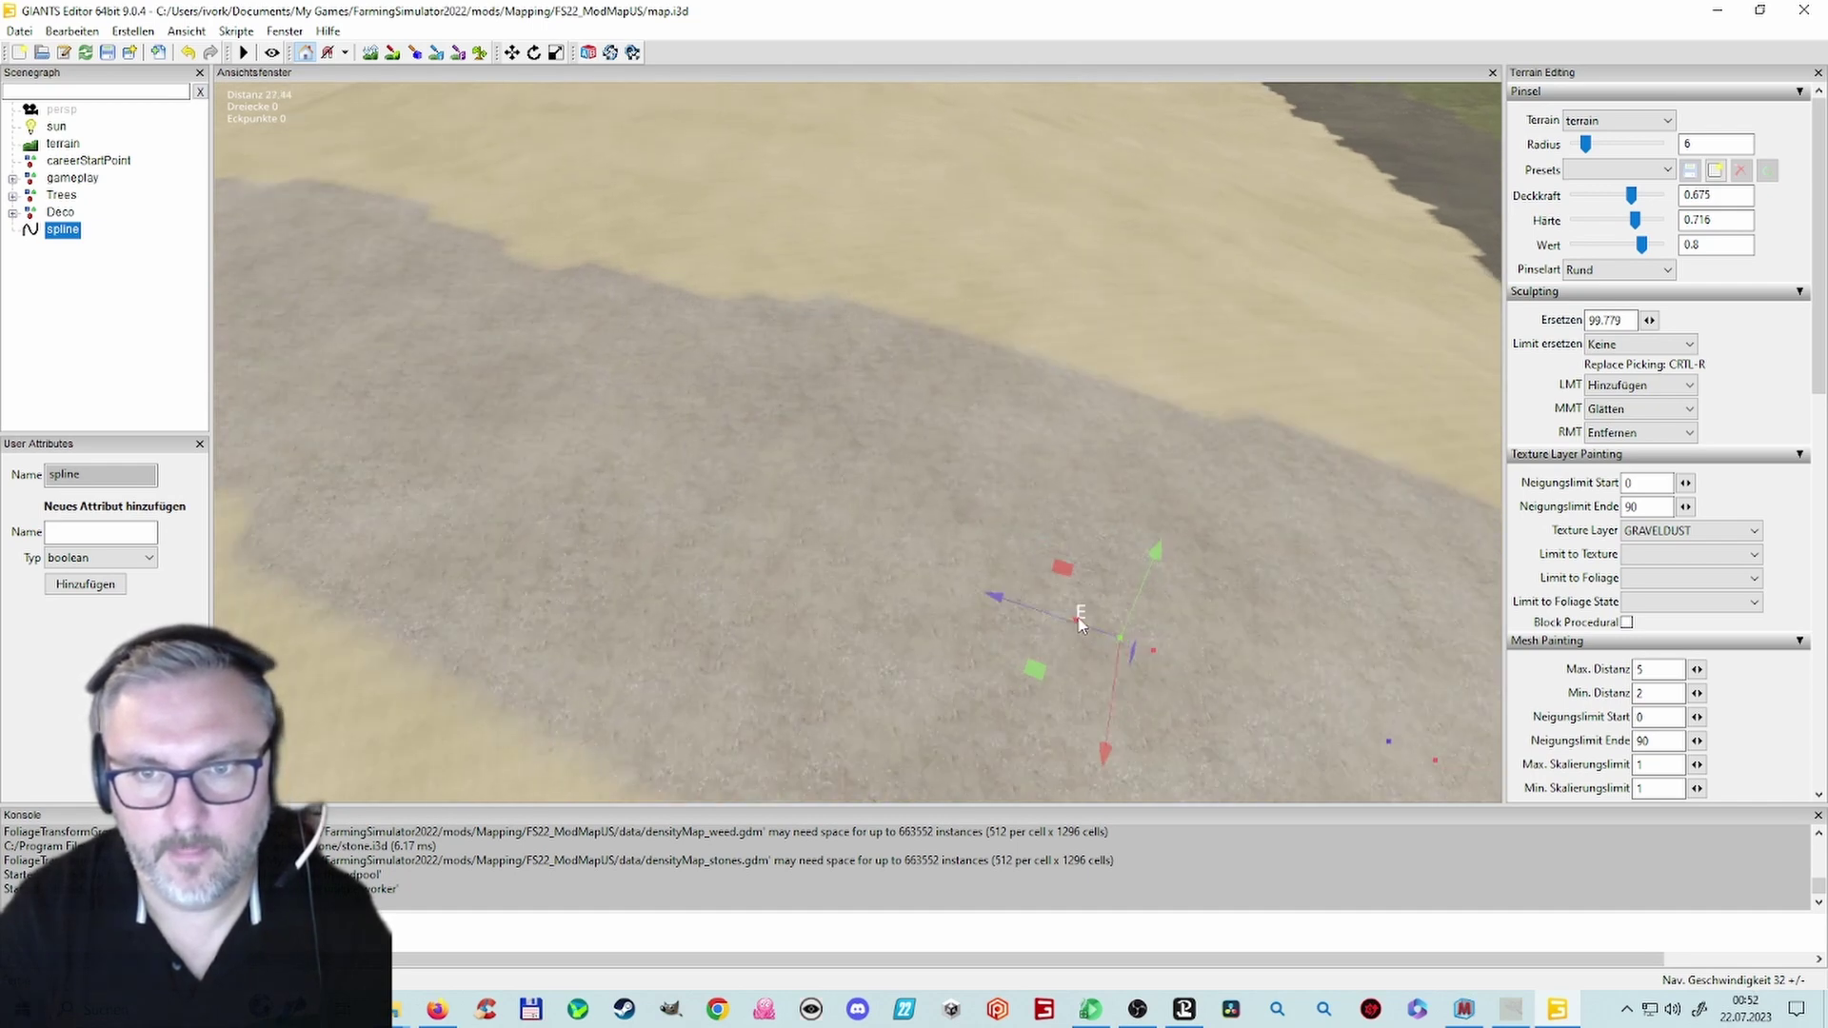
{"action": "scroll", "coordinate": [1076, 619], "scroll_direction": "up", "scroll_amount": 2}
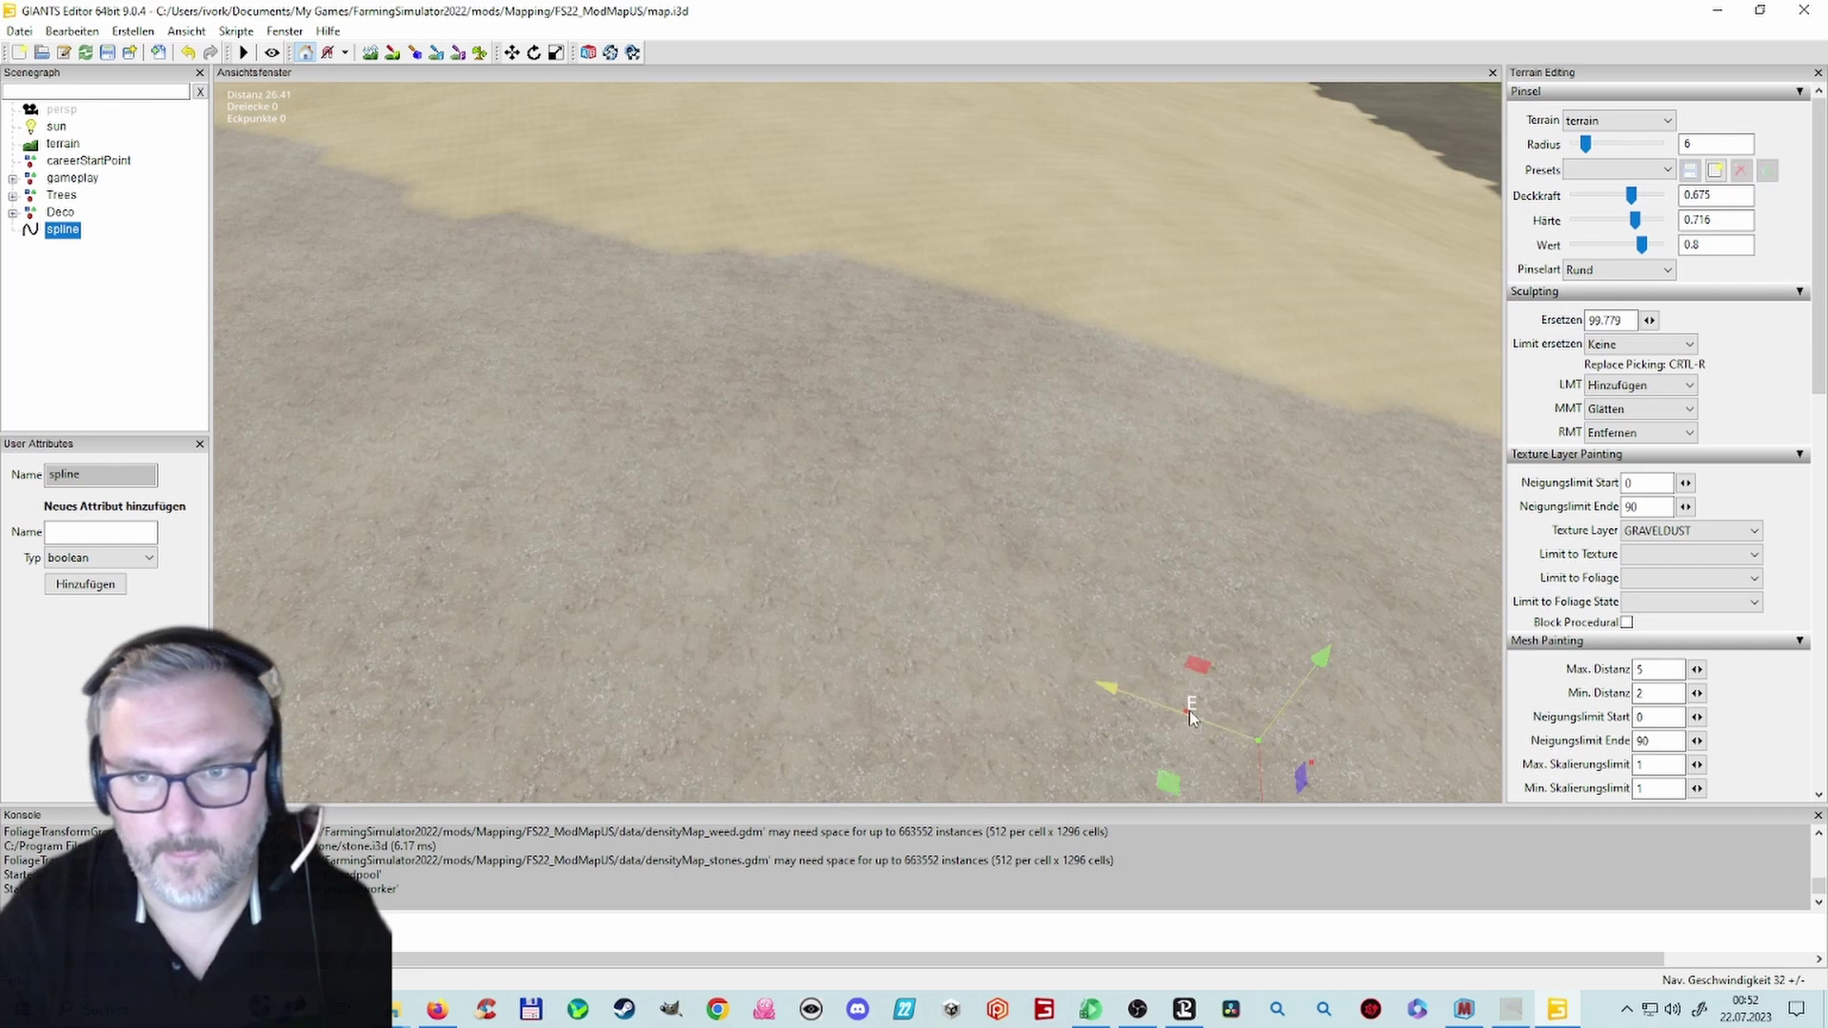
{"action": "left_click", "coordinate": [1186, 712]}
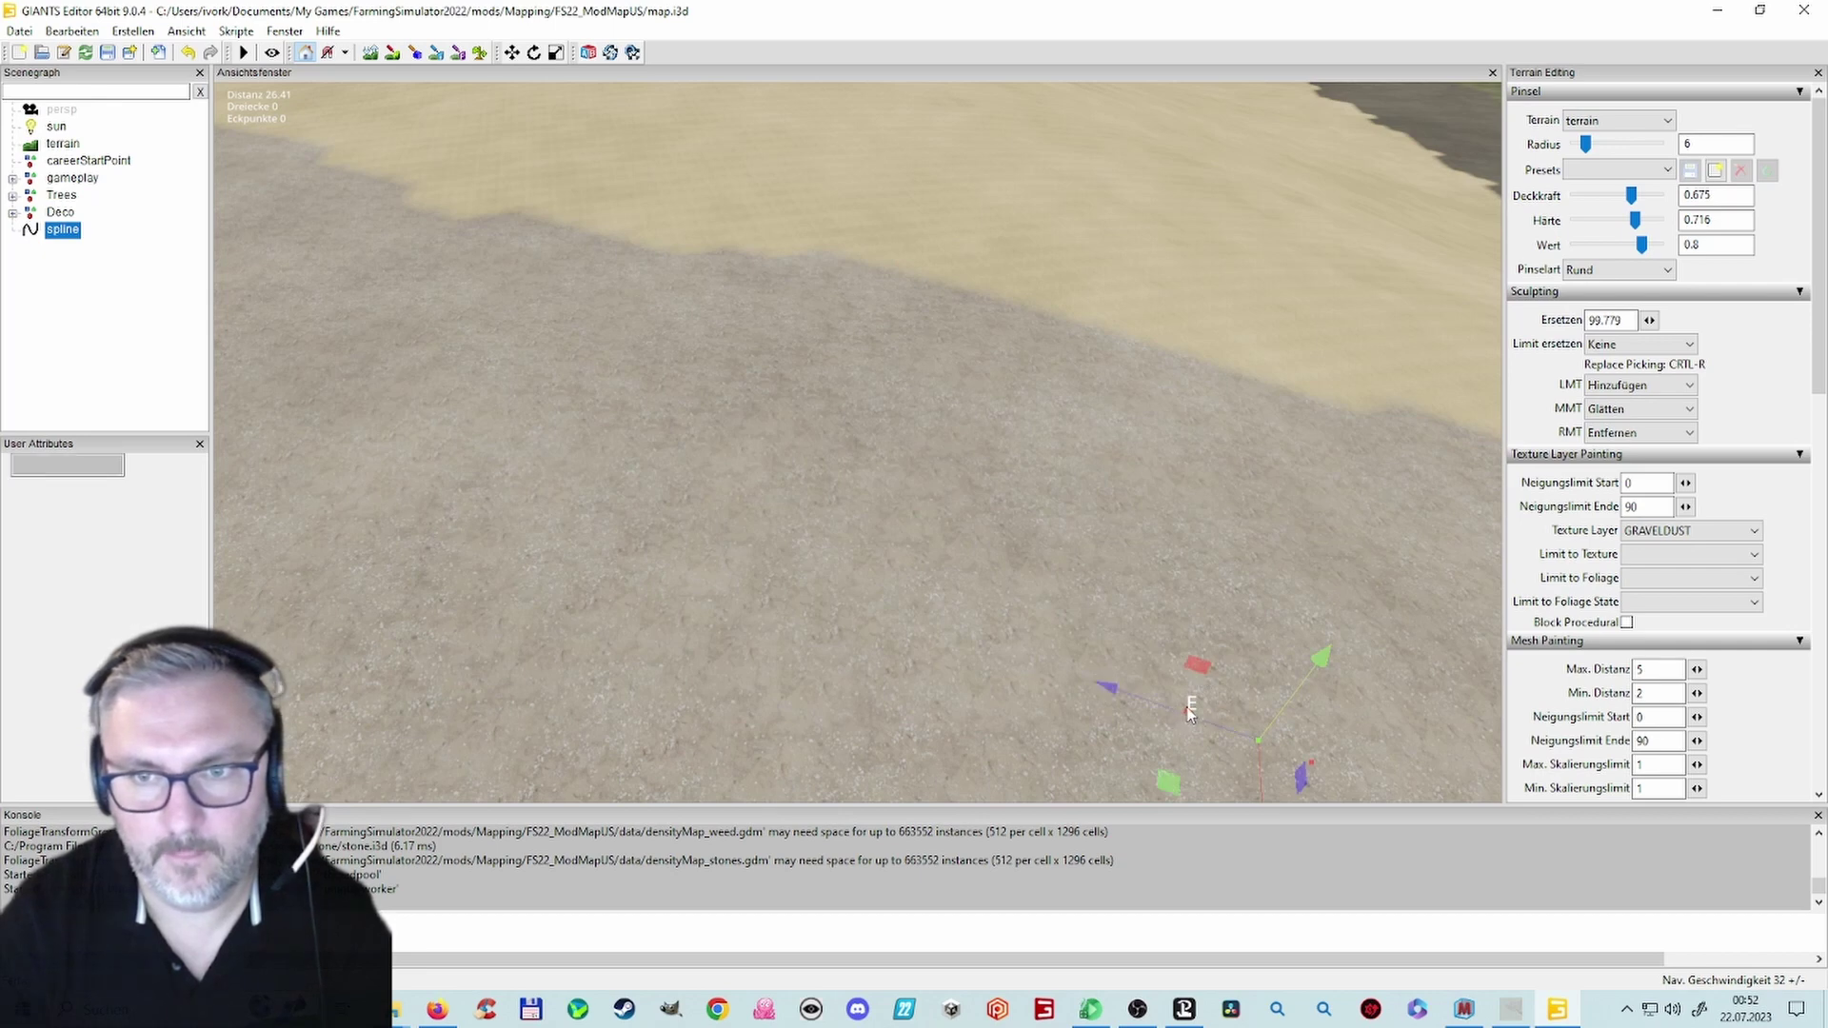
{"action": "mouse_move", "coordinate": [1049, 670]}
{"action": "left_mouse_down"}
{"action": "mouse_move", "coordinate": [297, 419]}
{"action": "mouse_move", "coordinate": [516, 407]}
{"action": "mouse_move", "coordinate": [477, 216]}
{"action": "mouse_move", "coordinate": [470, 306]}
{"action": "left_mouse_up"}
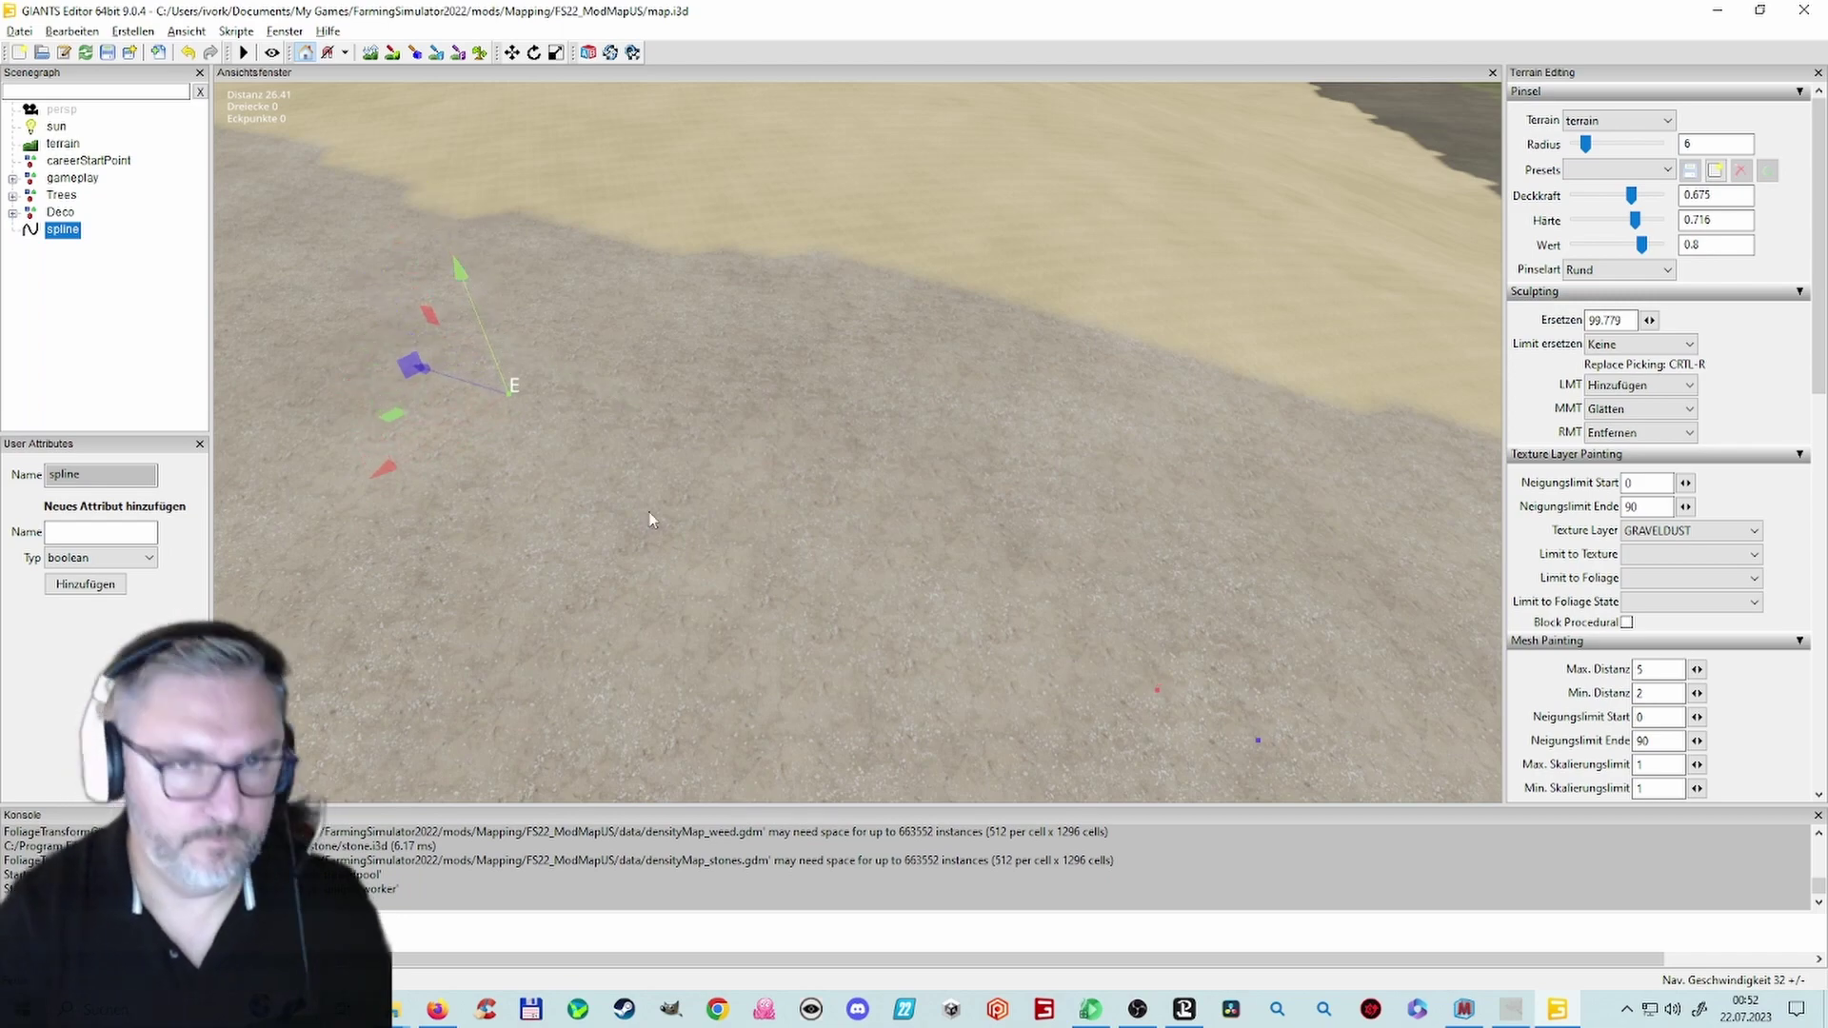
Step: Save the map and show the stretch of gravel path beyond the spline's end point
{"action": "left_click_drag", "start_coordinate": [649, 512], "coordinate": [483, 398], "text": "alt"}
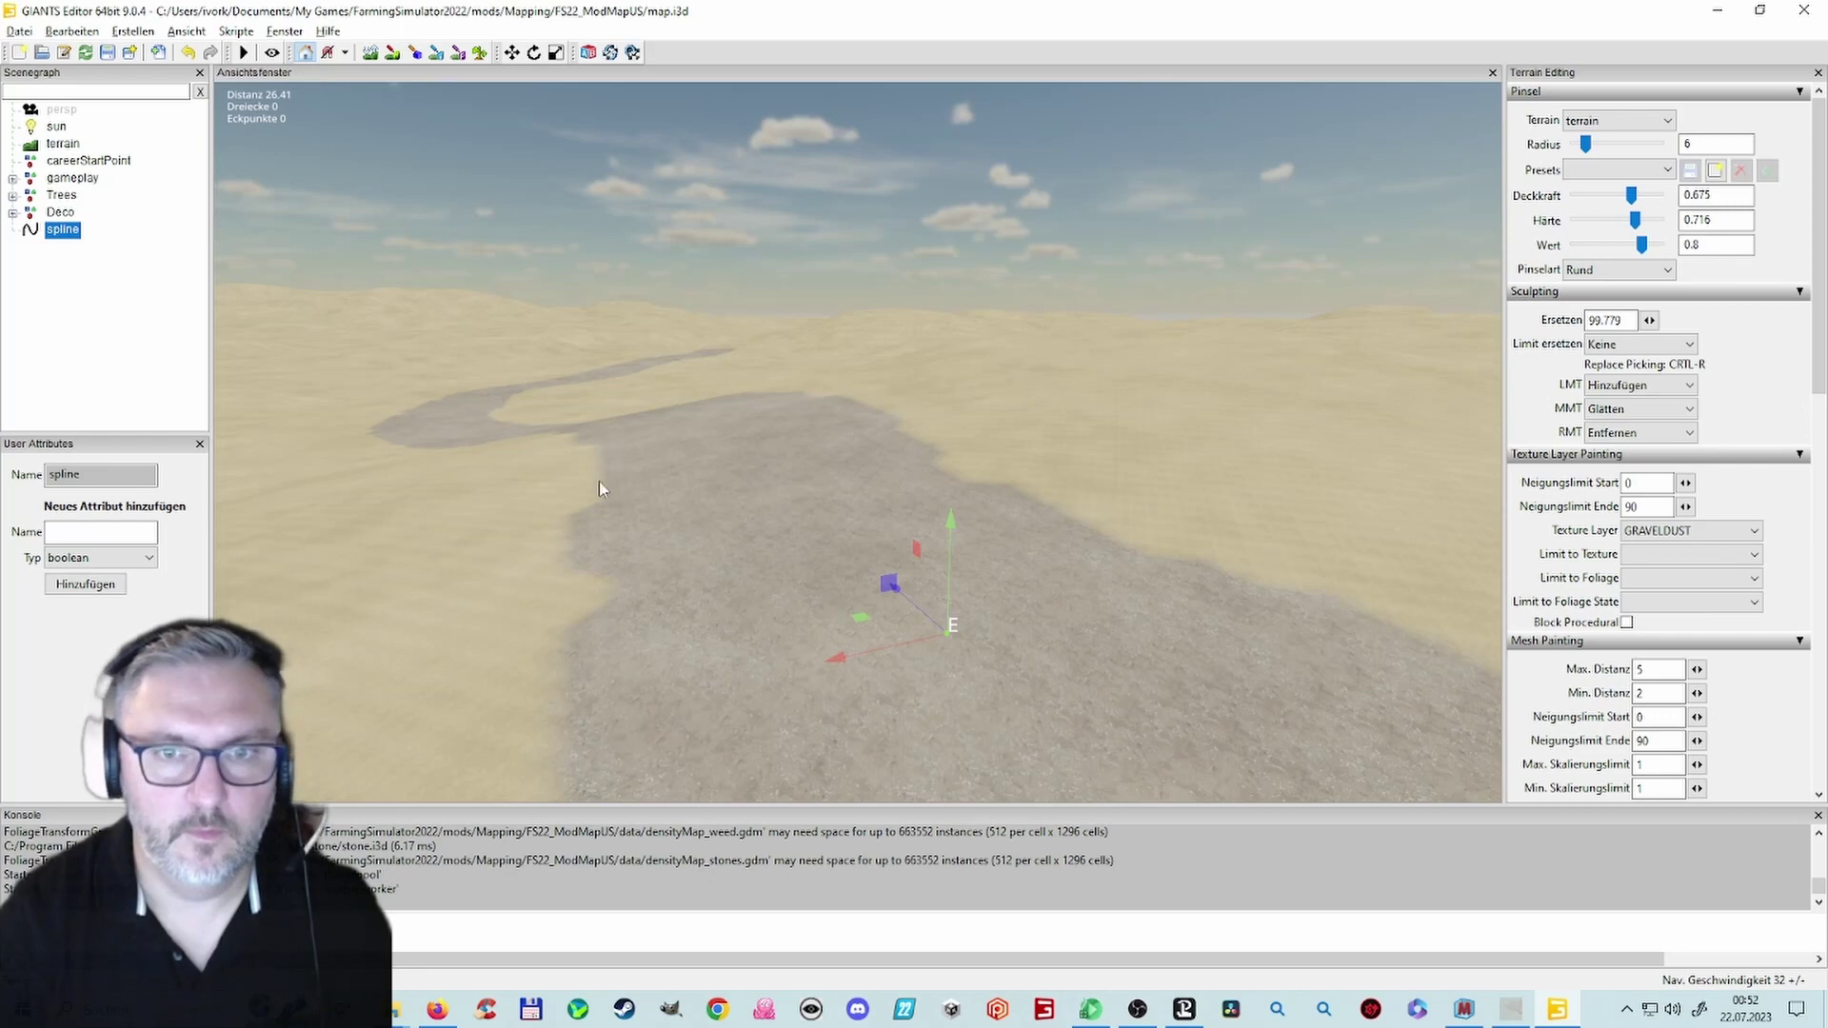
{"action": "mouse_move", "coordinate": [531, 515]}
{"action": "right_mouse_down", "text": "alt"}
{"action": "mouse_move", "coordinate": [584, 497]}
{"action": "mouse_move", "coordinate": [556, 510]}
{"action": "right_mouse_up", "text": "alt"}
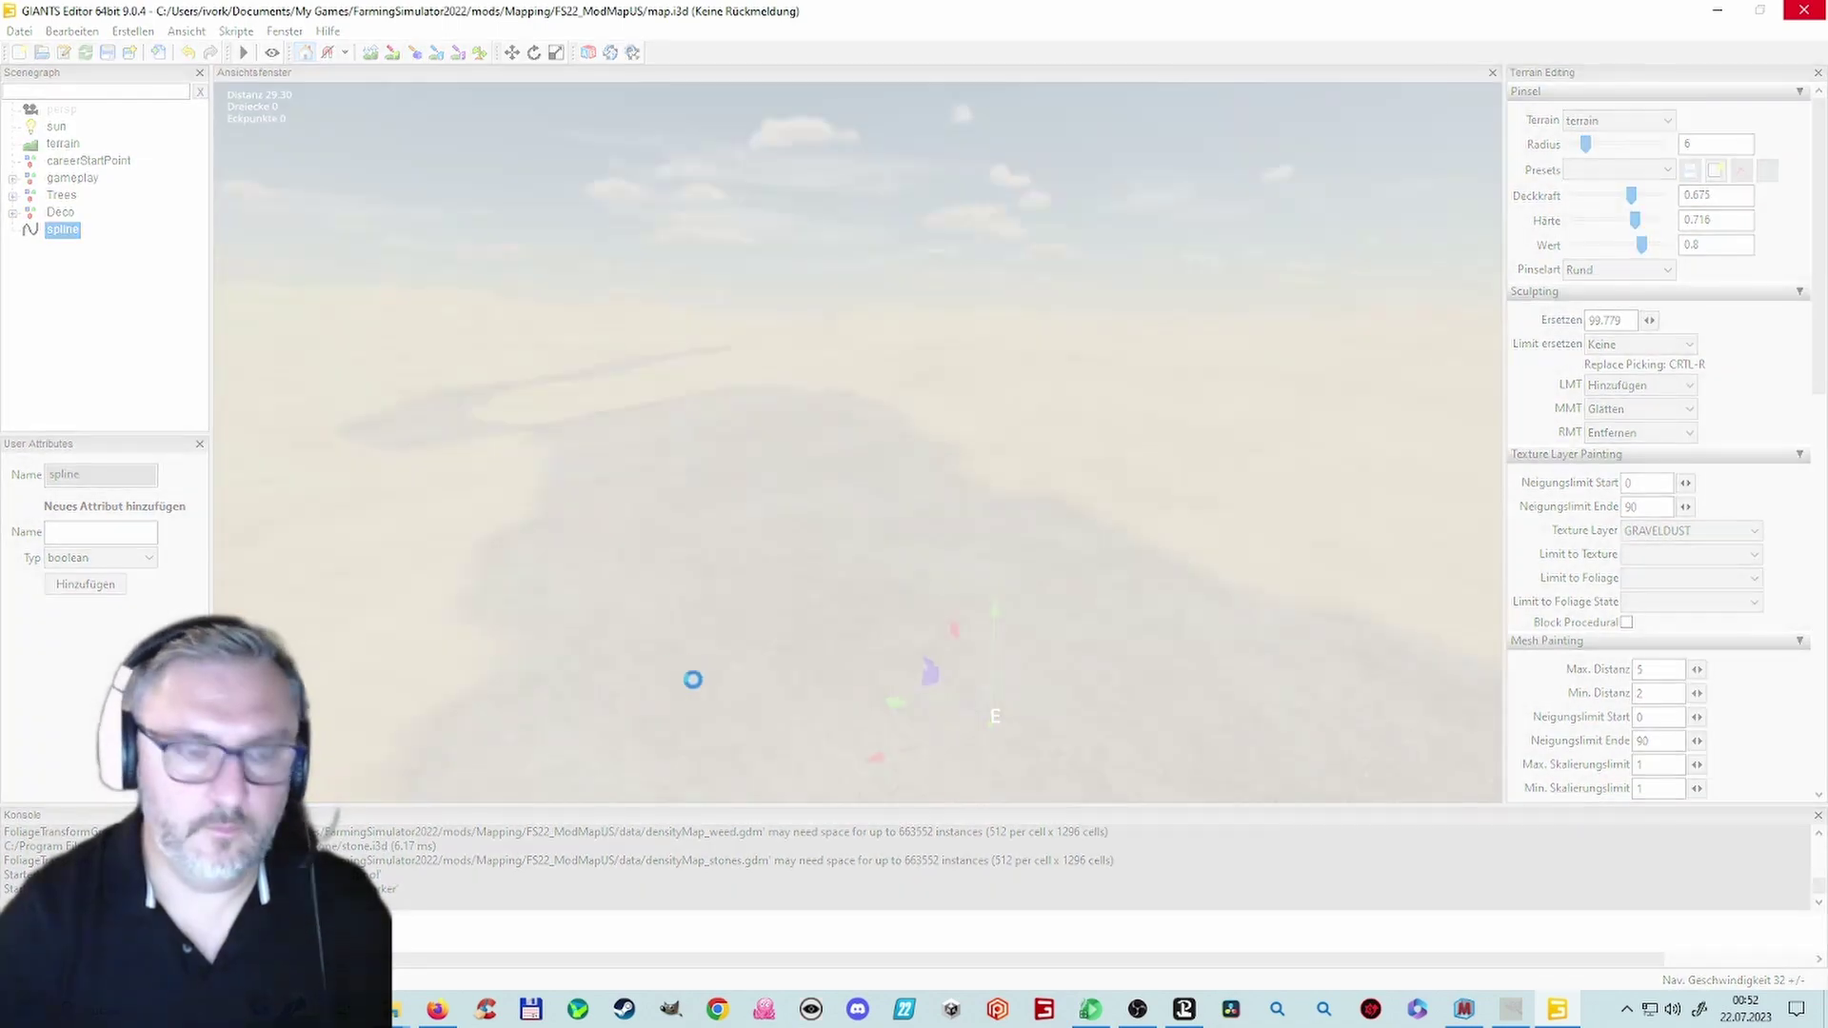
{"action": "left_click_drag", "start_coordinate": [693, 678], "coordinate": [1114, 792], "text": "alt"}
{"action": "scroll", "coordinate": [687, 672], "scroll_direction": "up", "scroll_amount": 5}
{"action": "right_click_drag", "start_coordinate": [1116, 798], "coordinate": [1094, 726]}
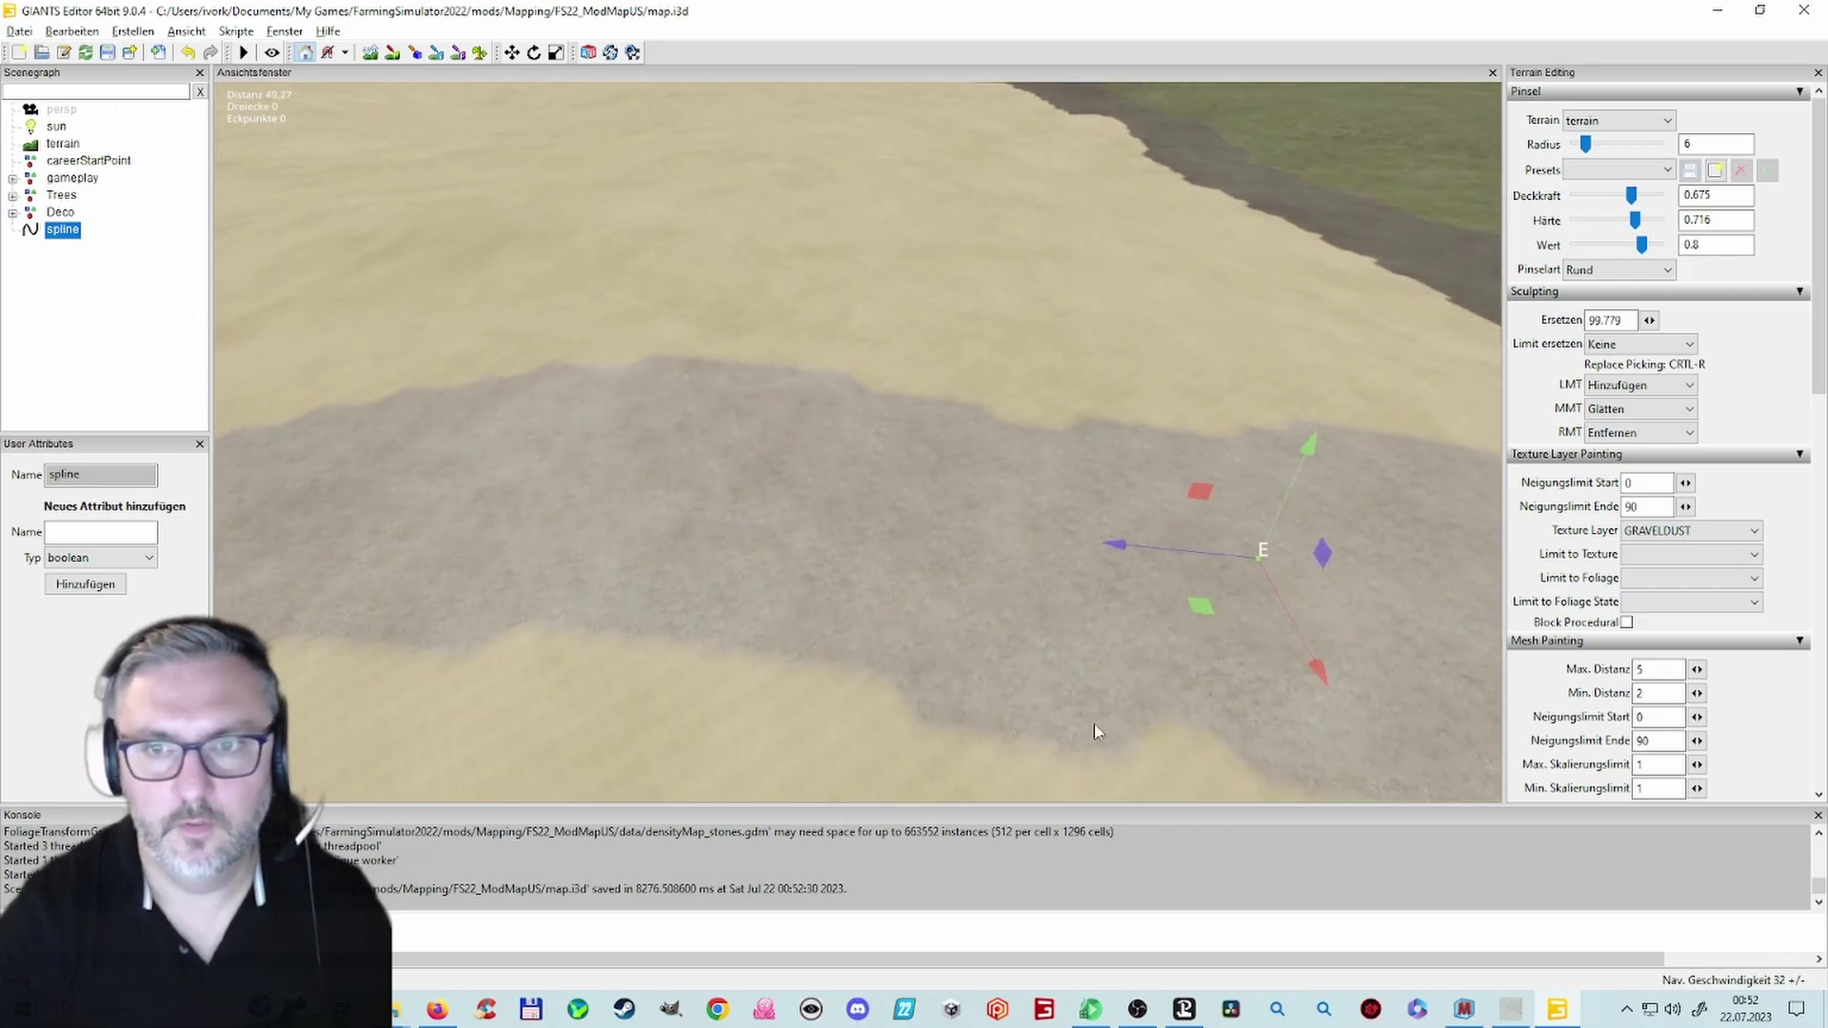
Step: Append another end point to the spline and move it farther along the middle of the gravel path
{"action": "key", "text": "Insert"}
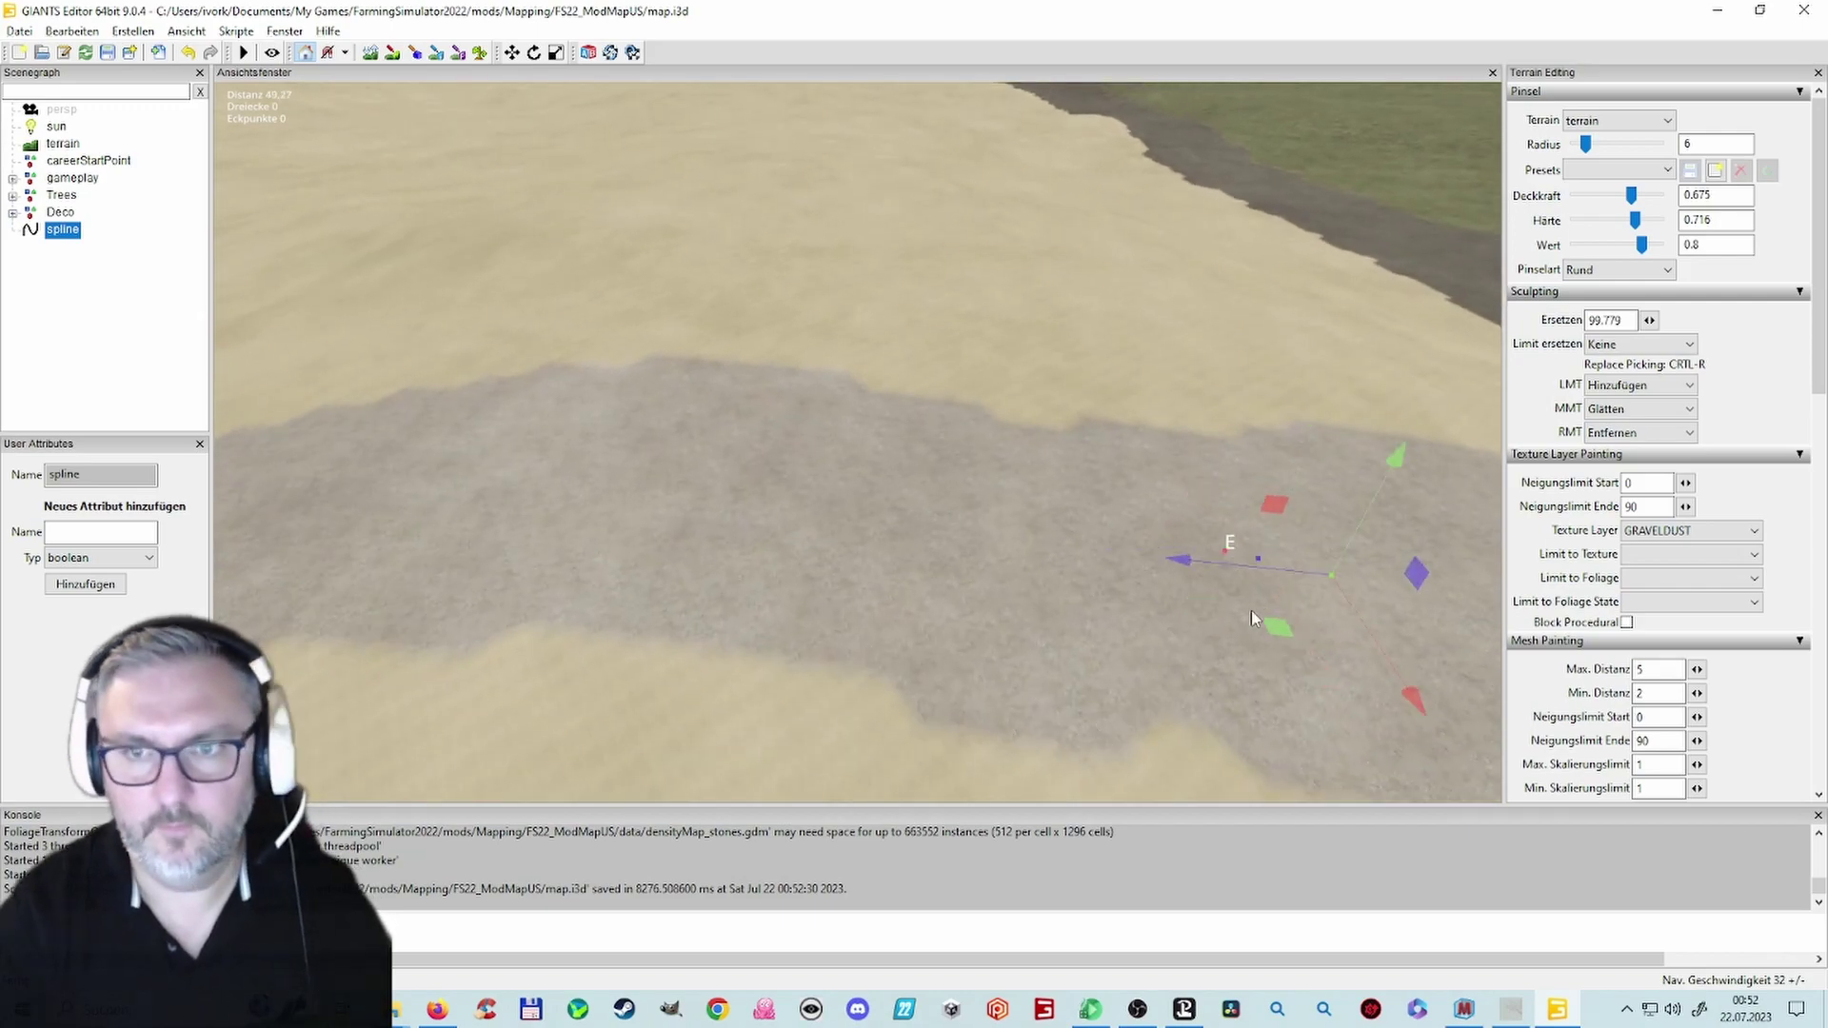
{"action": "left_click", "coordinate": [1226, 552]}
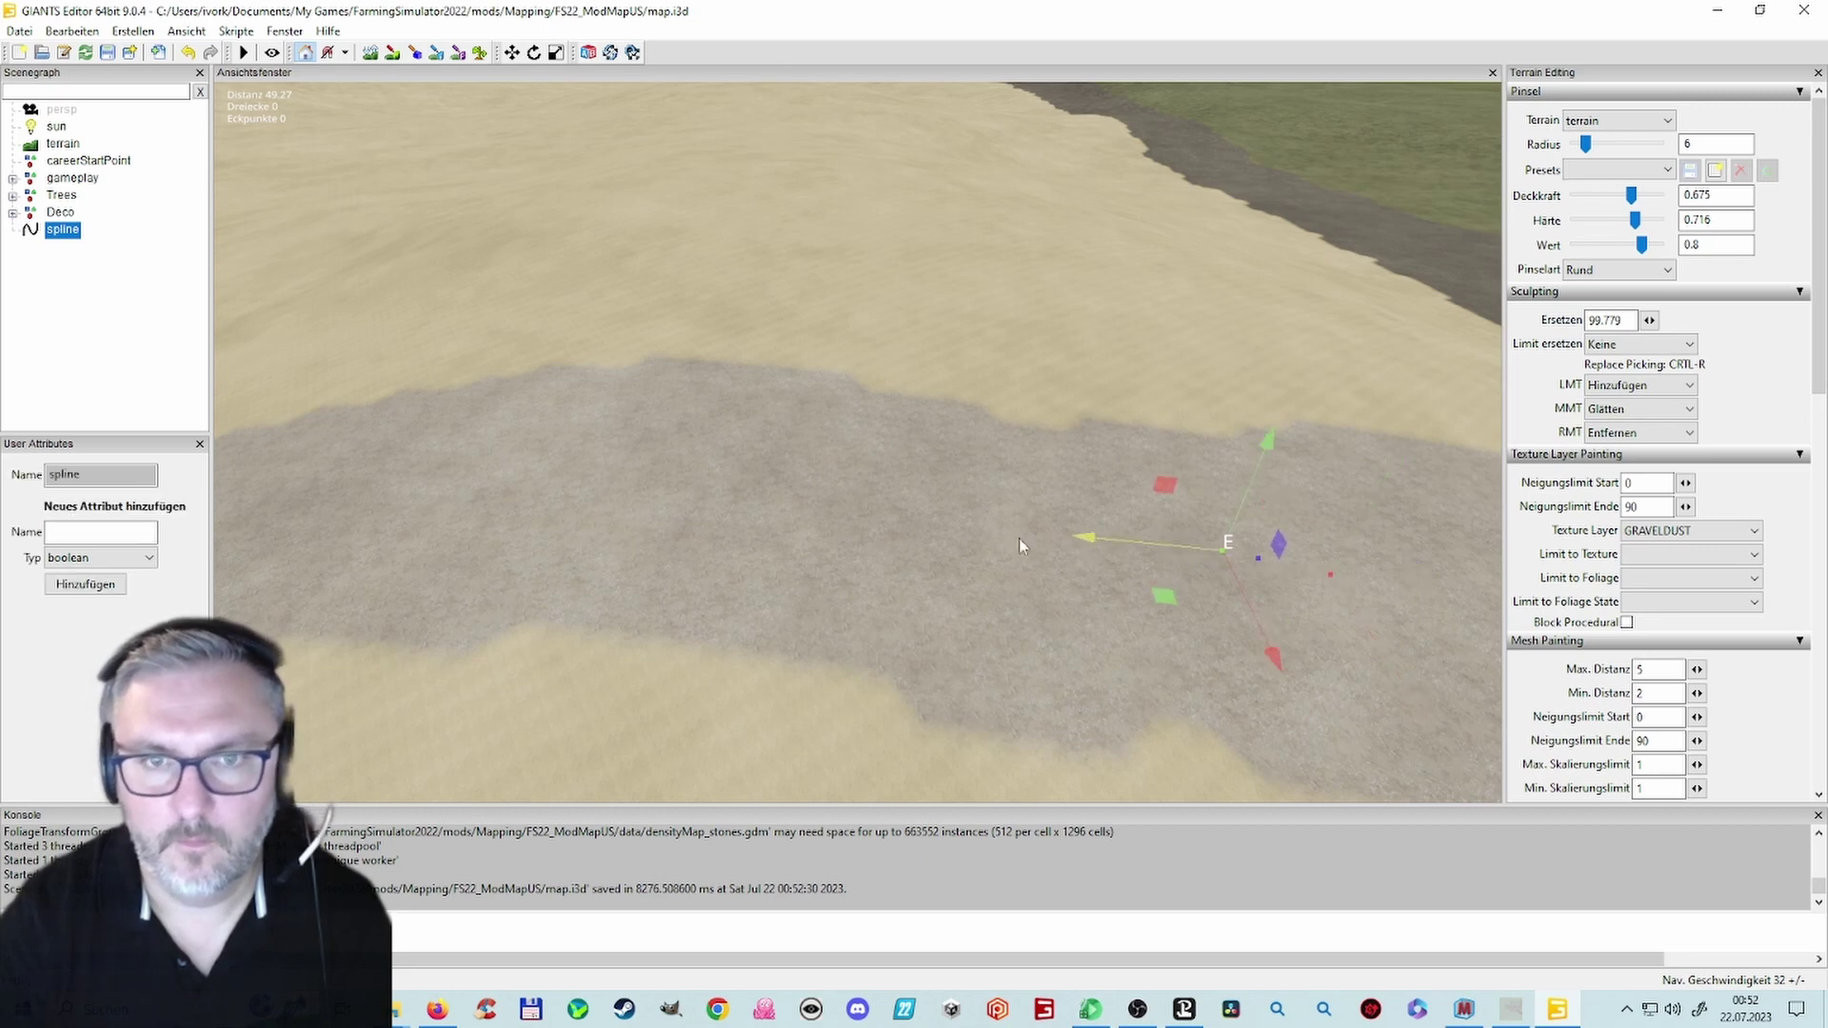
{"action": "left_click_drag", "start_coordinate": [1019, 546], "coordinate": [545, 530]}
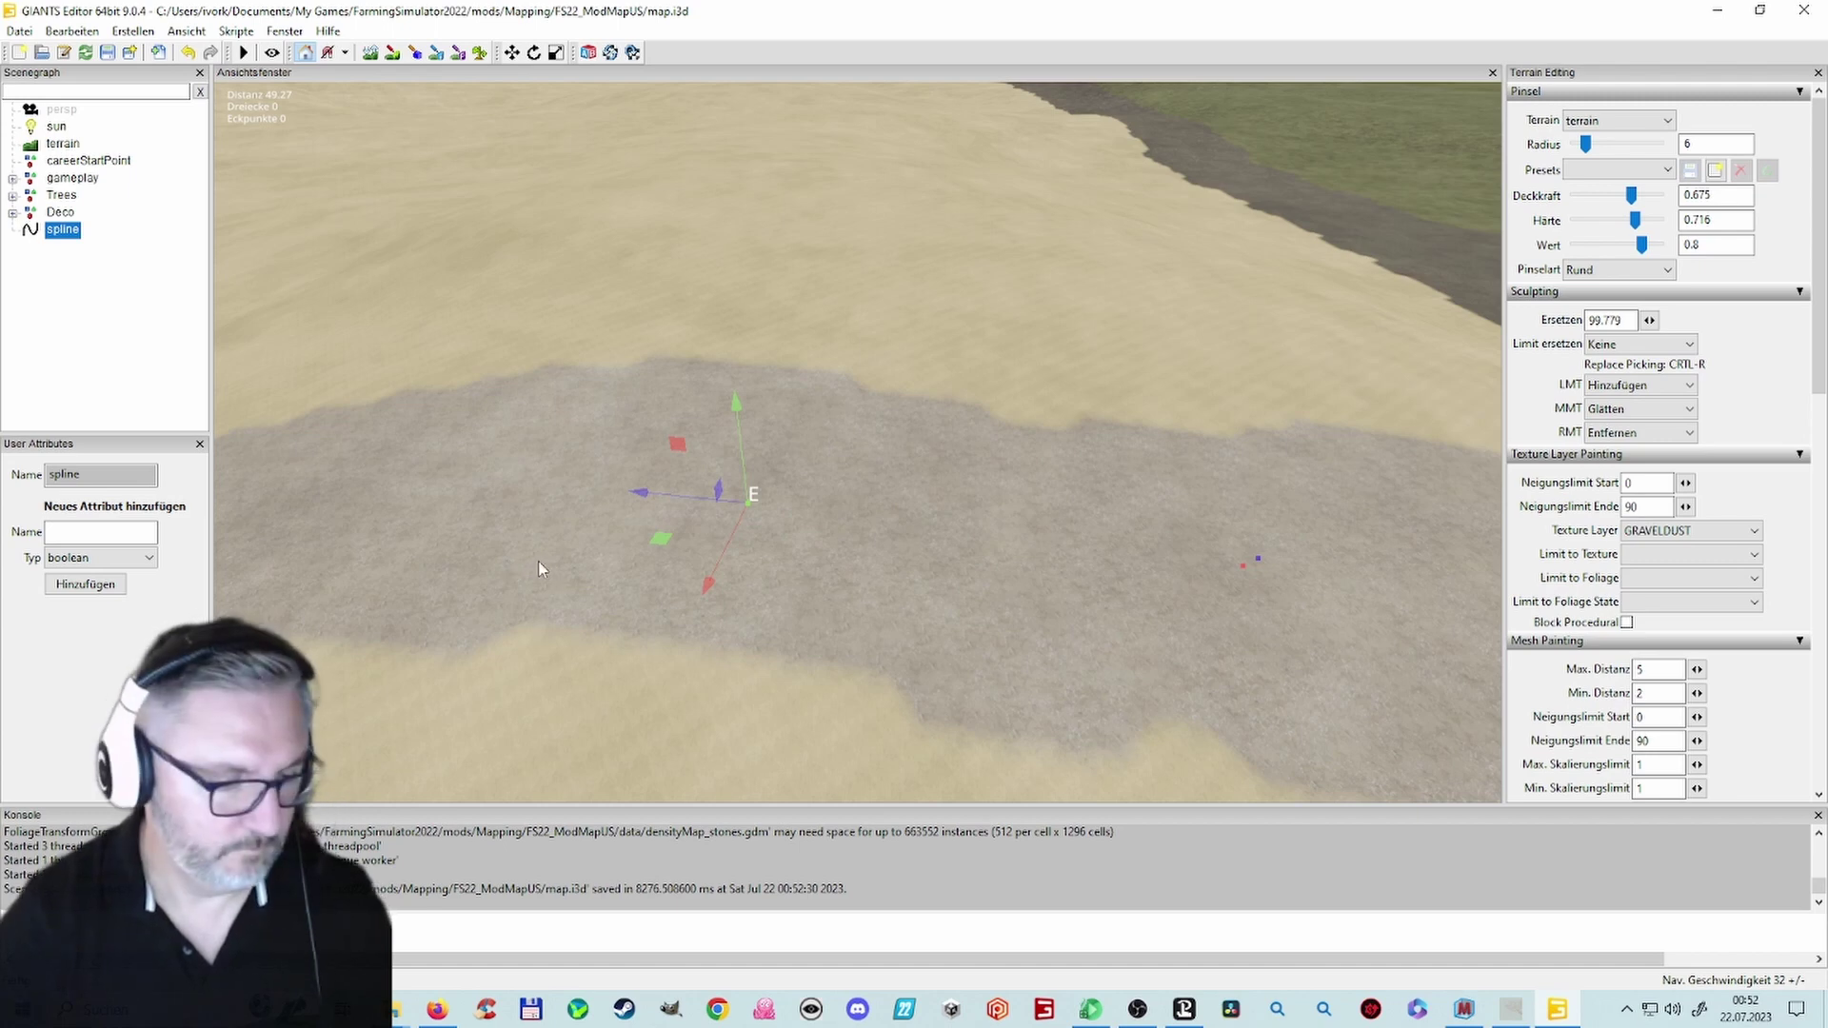
Step: Append the next end point, advance it along the gravel path and shift it sideways to follow the path's course
{"action": "key", "text": "Insert"}
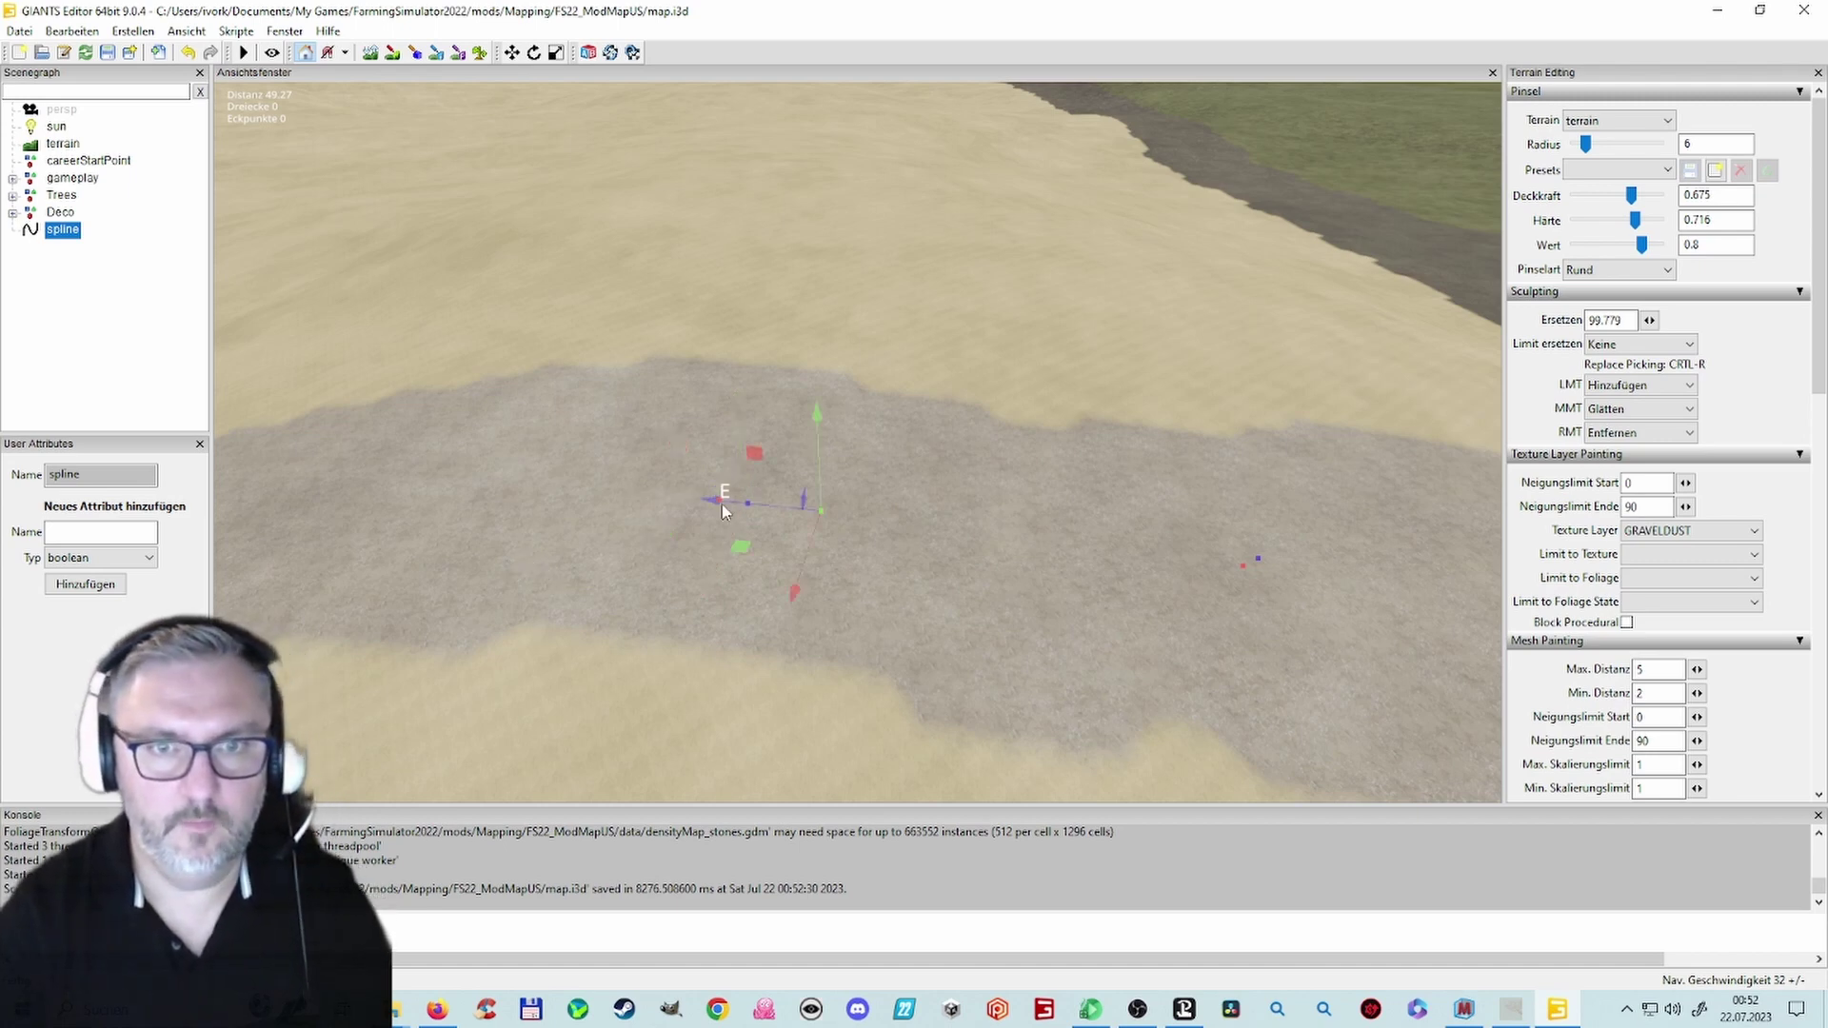
{"action": "left_click_drag", "start_coordinate": [720, 496], "coordinate": [720, 495]}
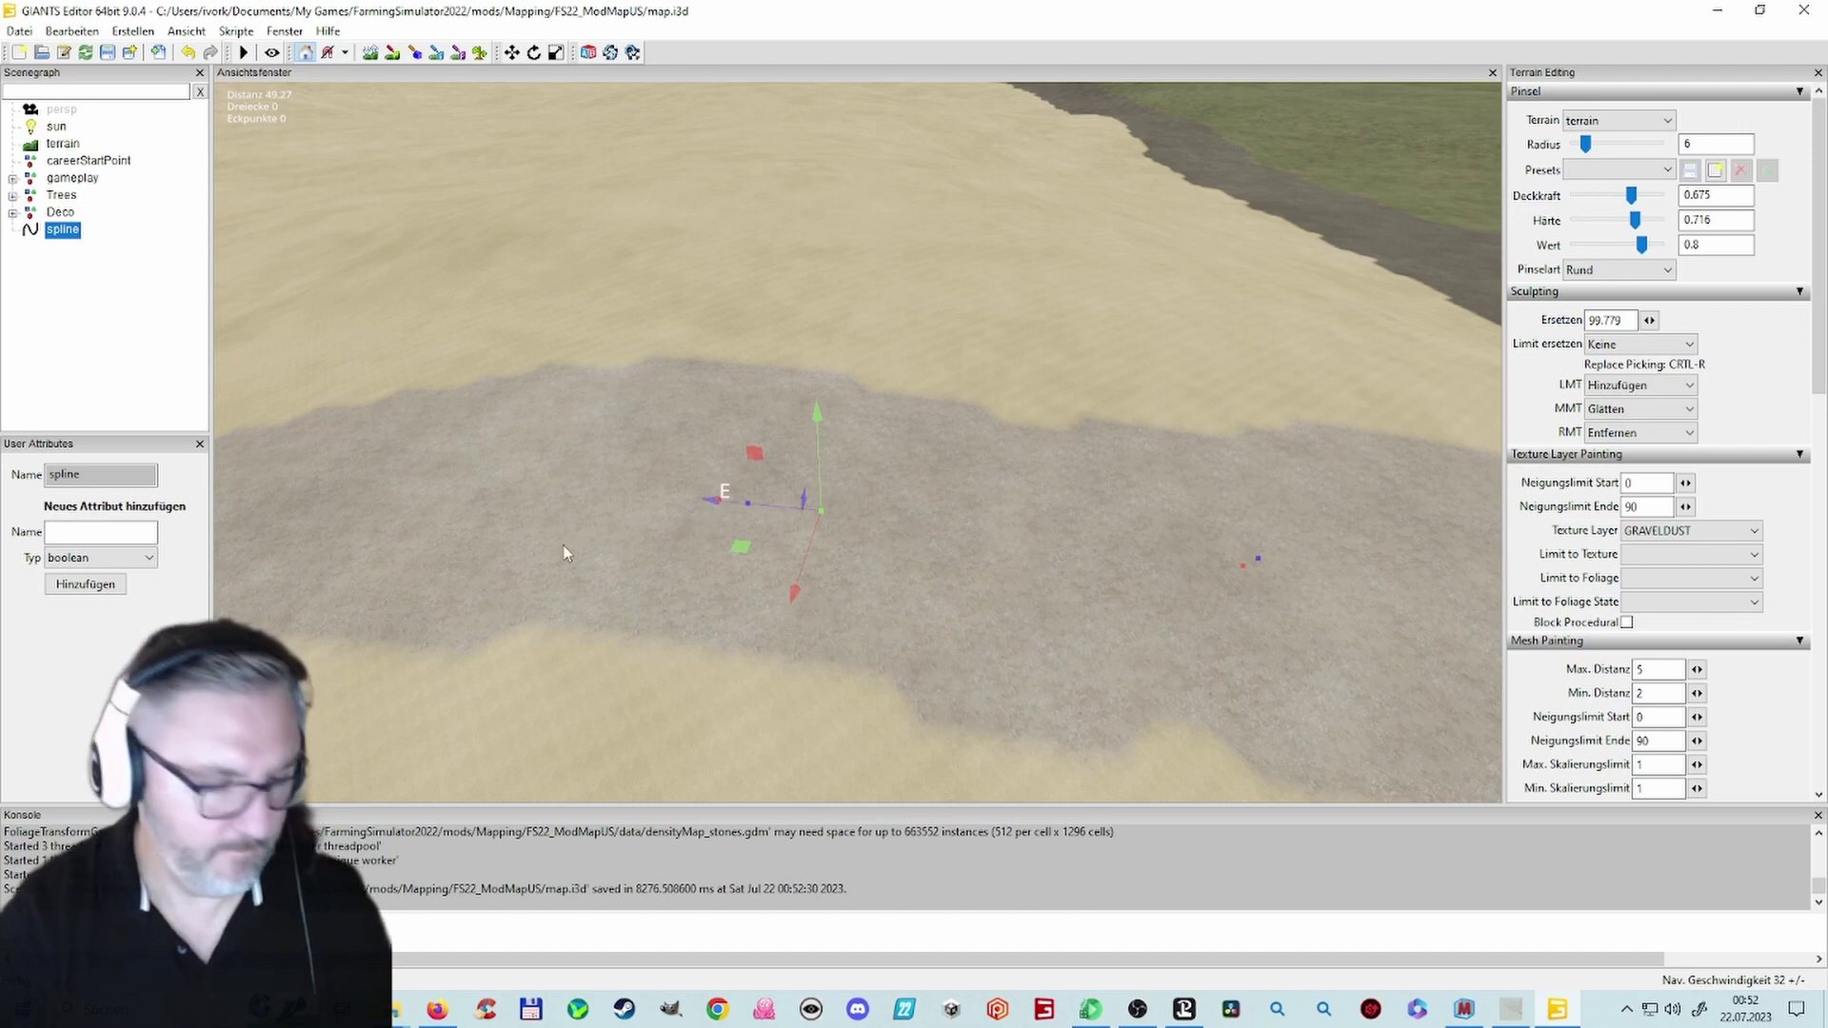
{"action": "scroll", "coordinate": [571, 597], "scroll_direction": "up", "scroll_amount": 2}
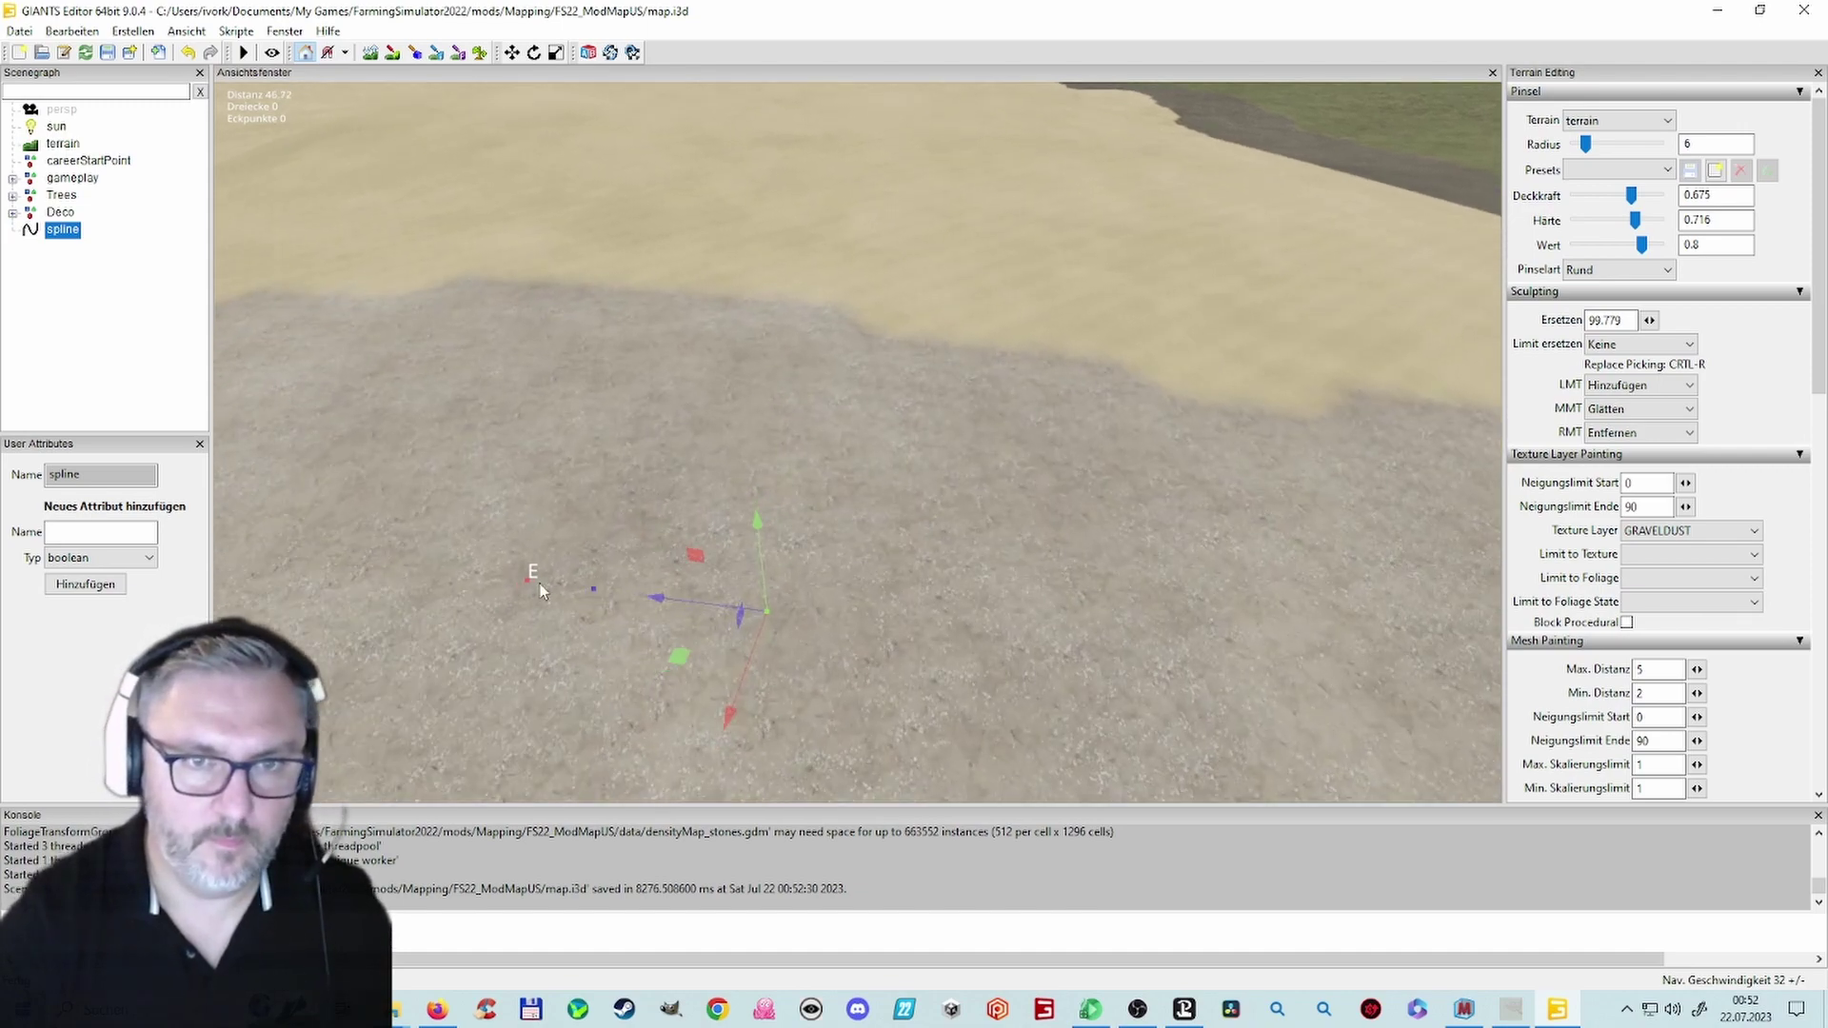
{"action": "left_click", "coordinate": [527, 582]}
{"action": "left_click_drag", "start_coordinate": [546, 637], "coordinate": [512, 623], "text": "alt"}
{"action": "right_click_drag", "start_coordinate": [512, 630], "coordinate": [603, 540]}
{"action": "left_click_drag", "start_coordinate": [696, 472], "coordinate": [307, 385]}
{"action": "left_click_drag", "start_coordinate": [609, 525], "coordinate": [613, 475], "text": "alt"}
{"action": "right_click_drag", "start_coordinate": [613, 483], "coordinate": [459, 483]}
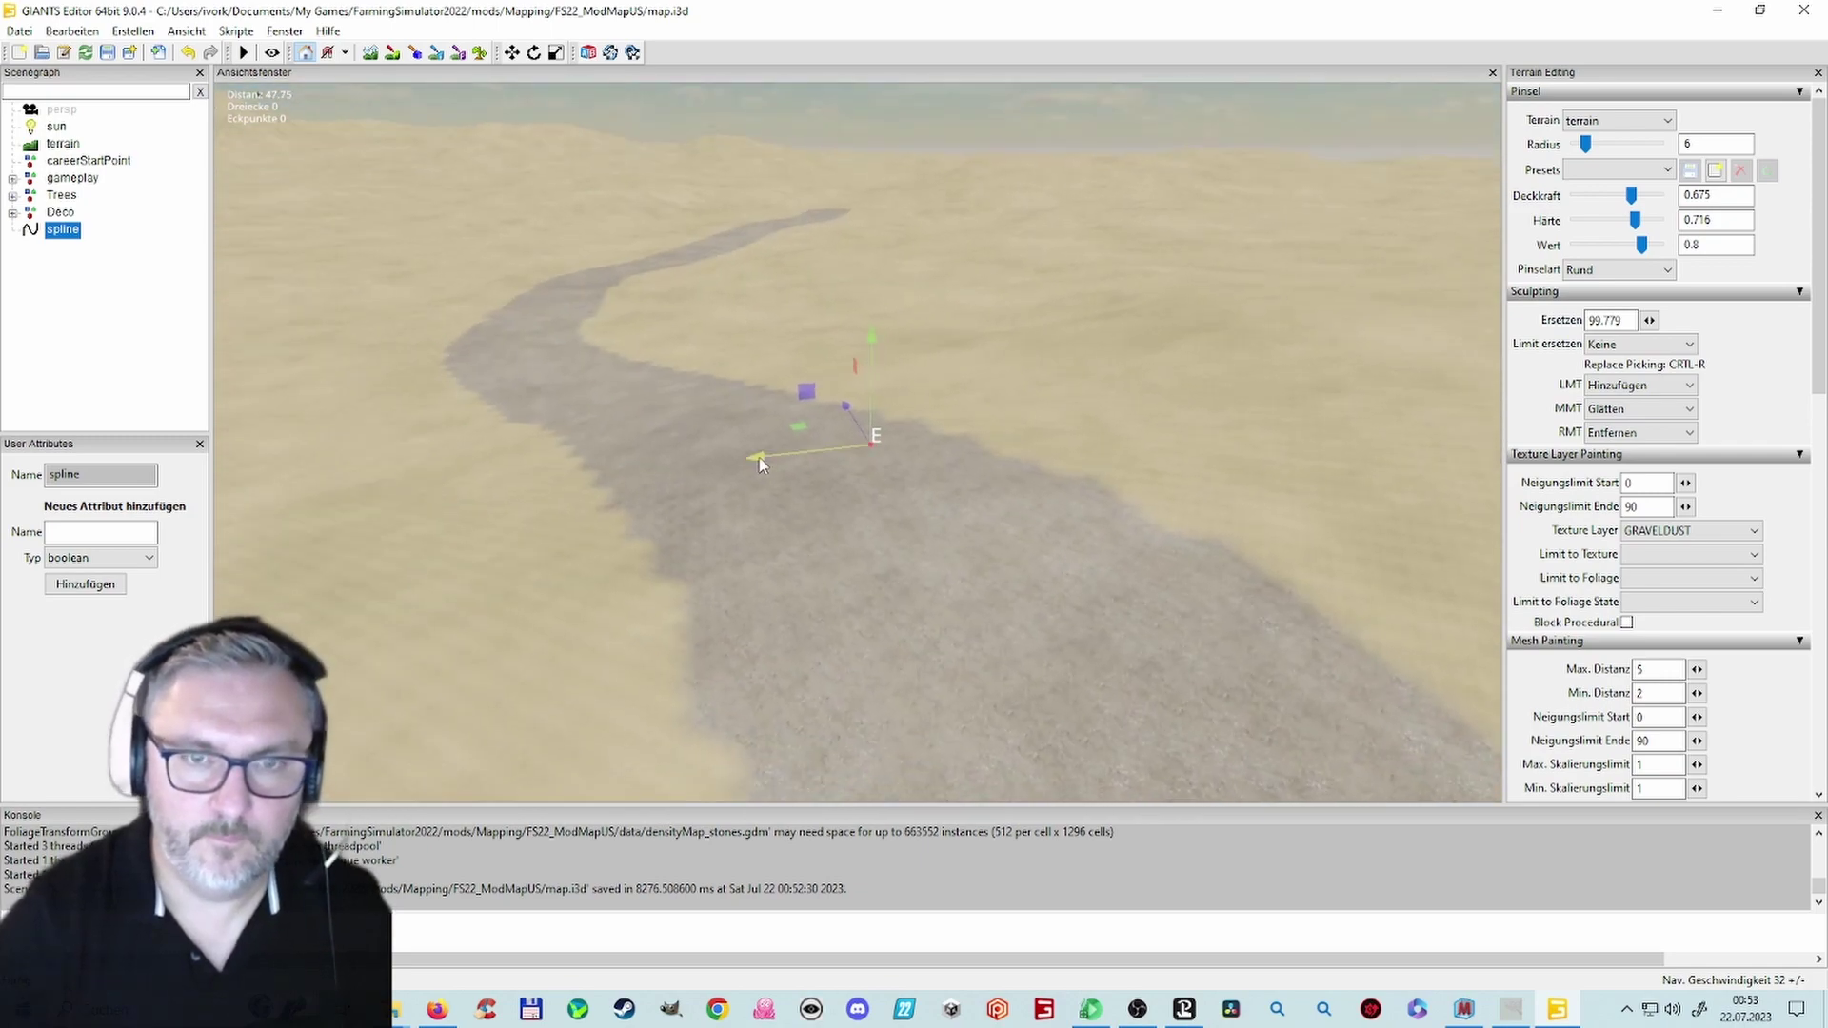
{"action": "left_click_drag", "start_coordinate": [760, 464], "coordinate": [634, 466]}
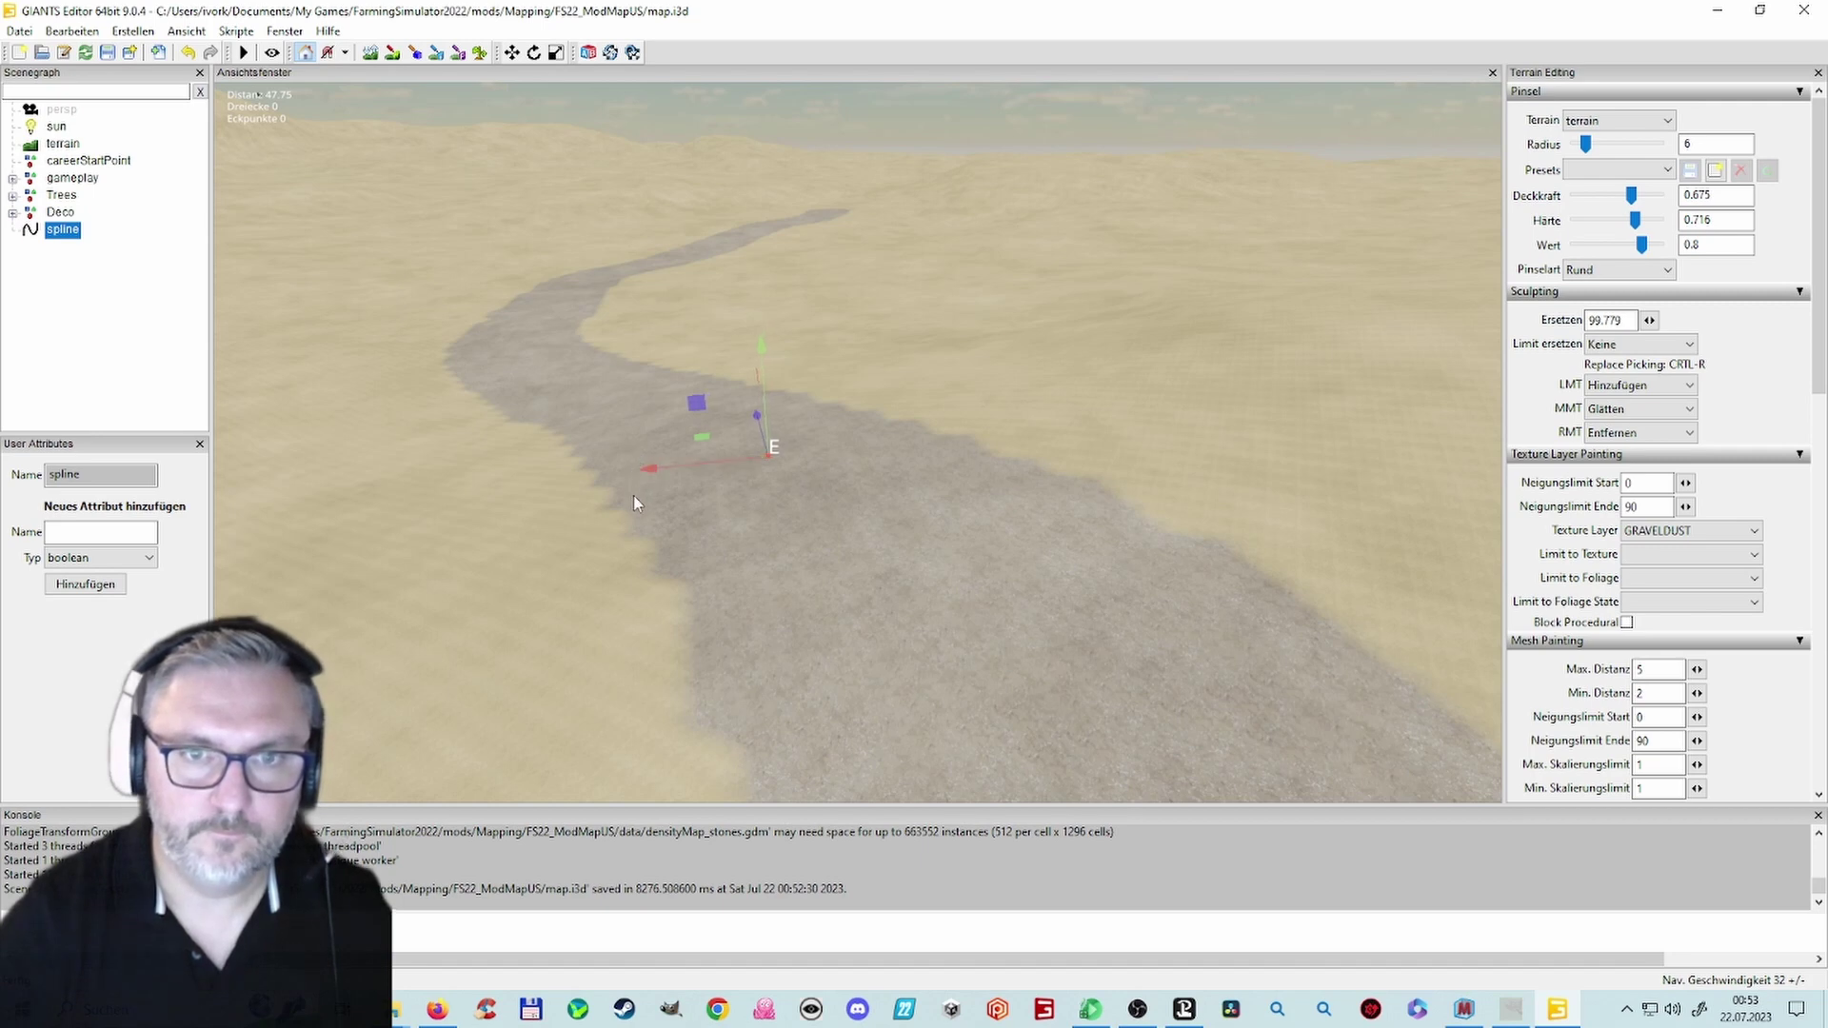
Step: Extend the spline with a new end point placed on the gravel short of the wide bend, slightly above the ground
{"action": "right_click_drag", "start_coordinate": [633, 519], "coordinate": [642, 452]}
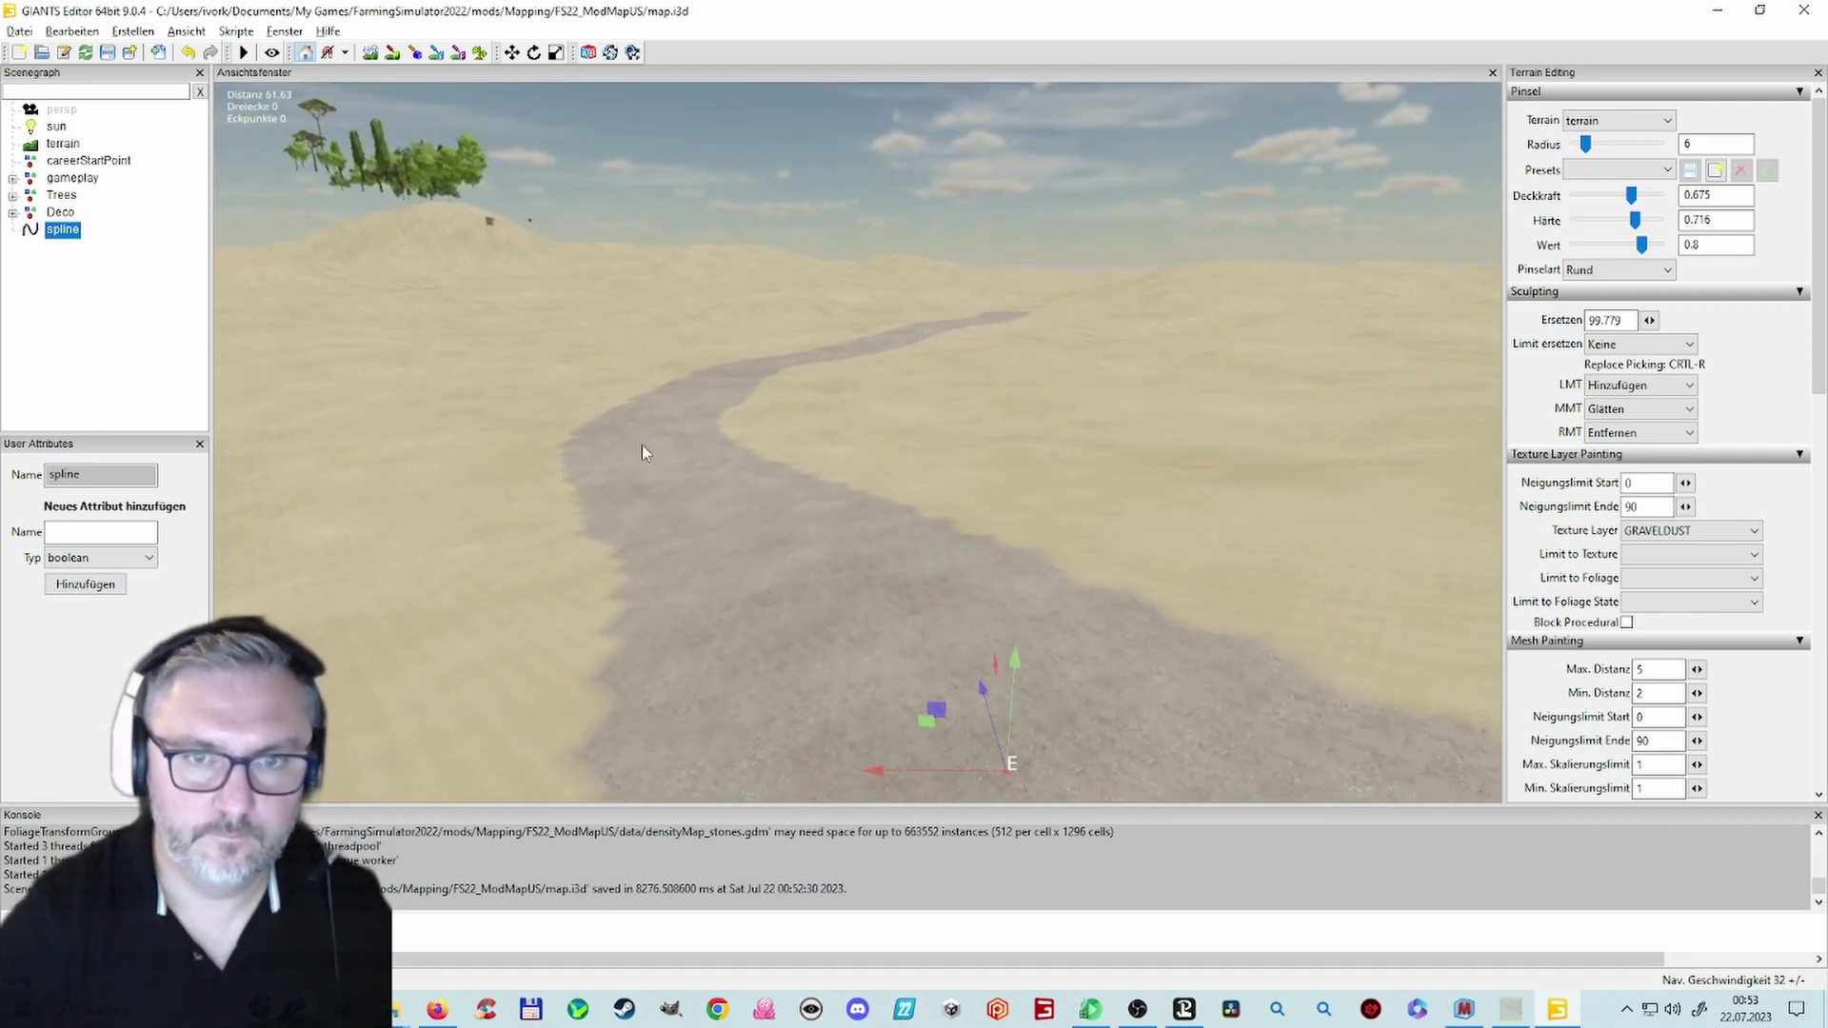
{"action": "key", "text": "Insert"}
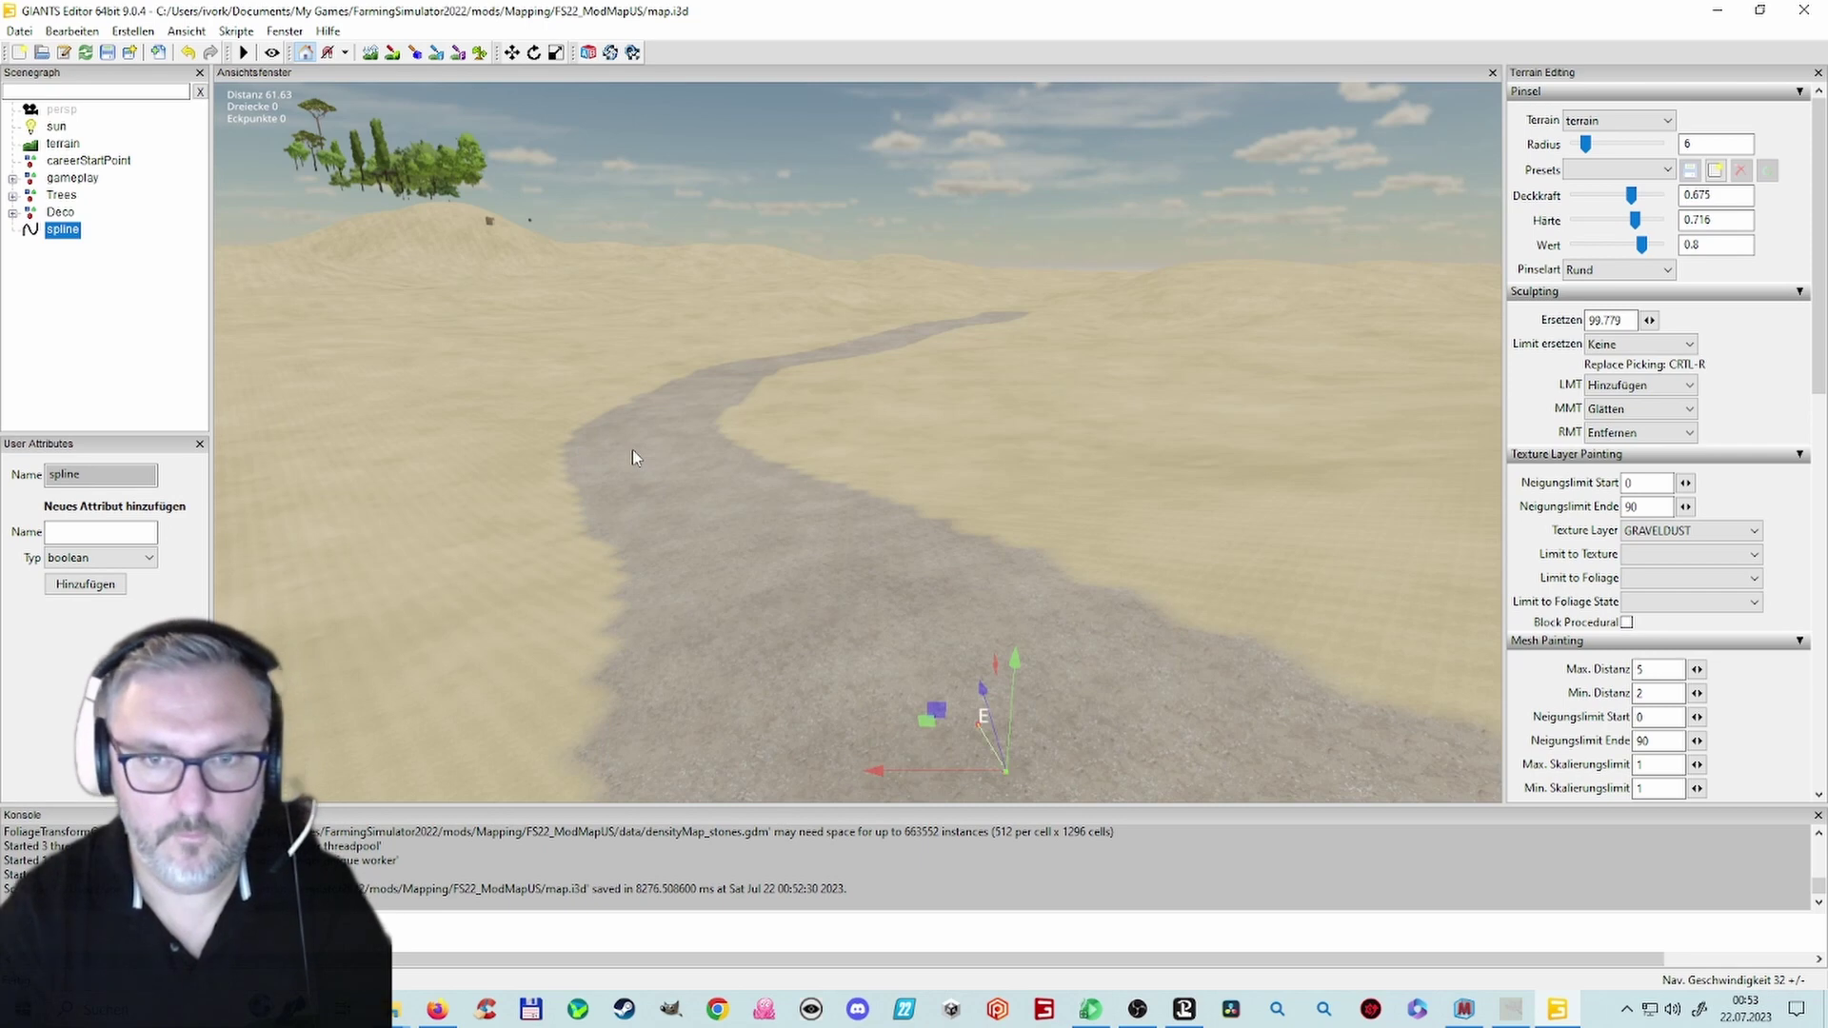
{"action": "left_click_drag", "start_coordinate": [980, 731], "coordinate": [790, 494]}
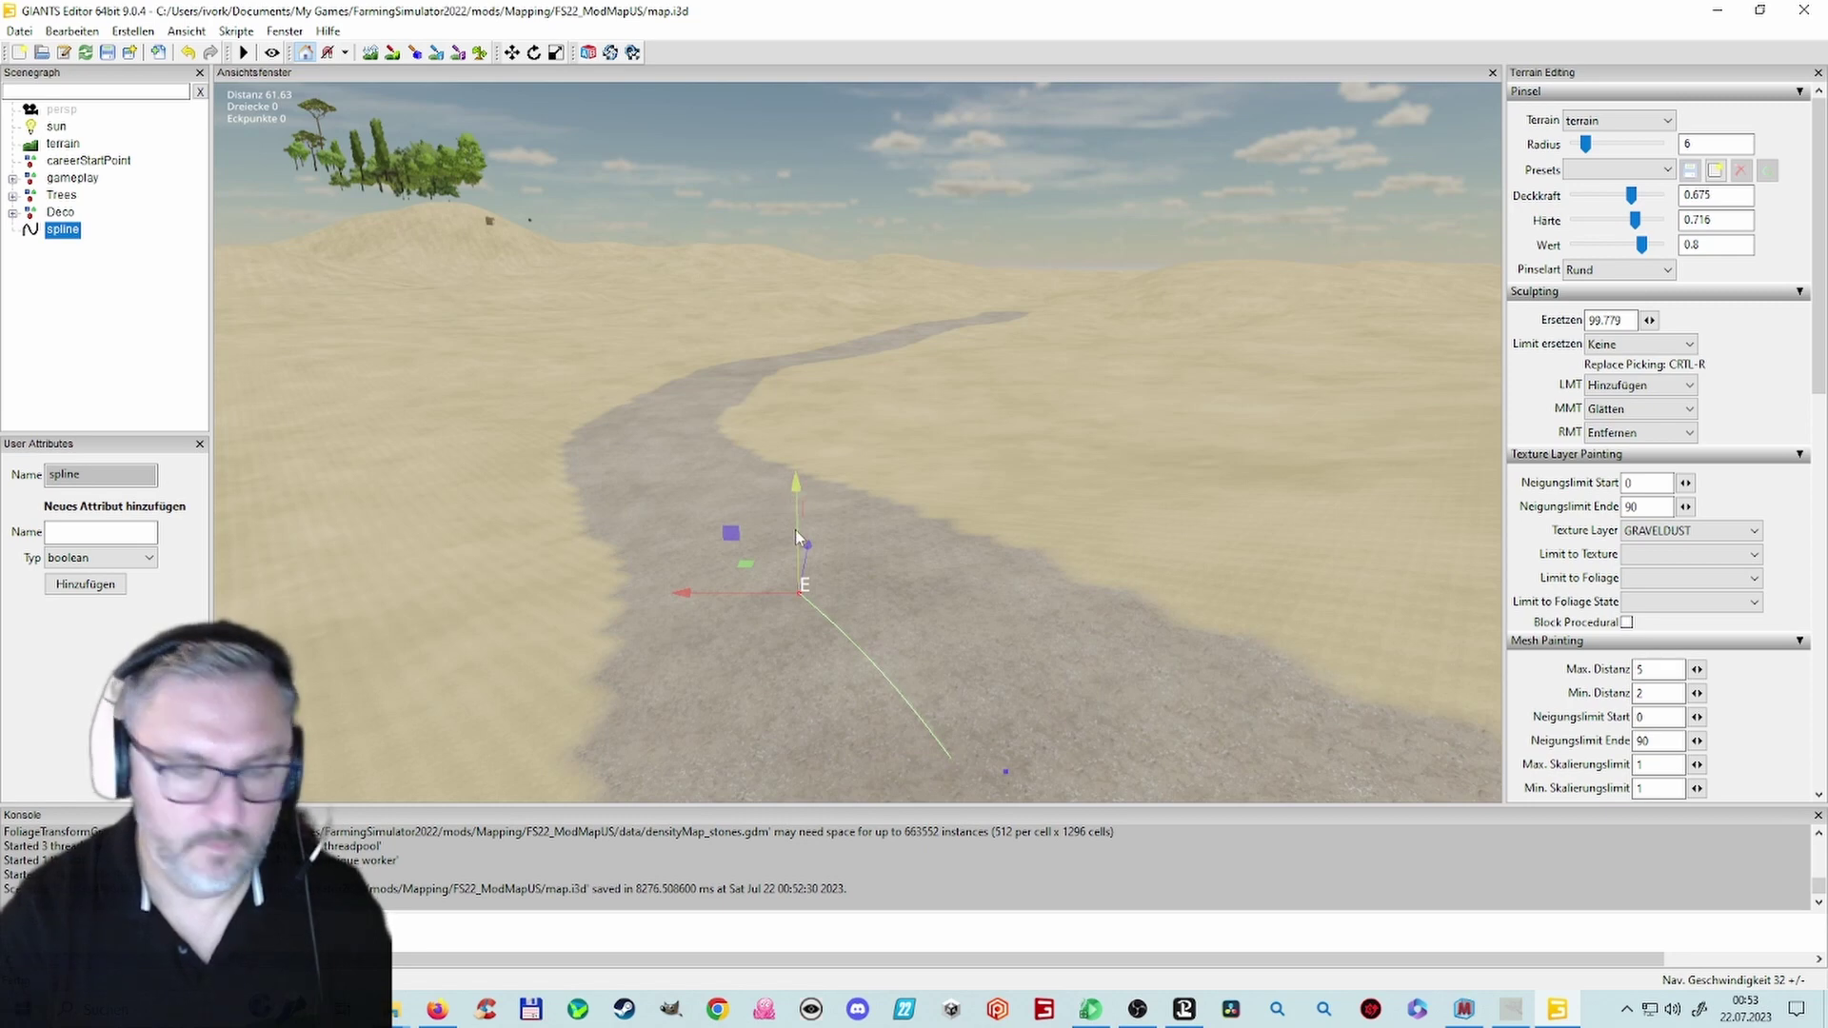
Step: Append a further end point, move it up the path towards the bend and shift it sideways to the middle of the gravel
{"action": "key", "text": "Insert"}
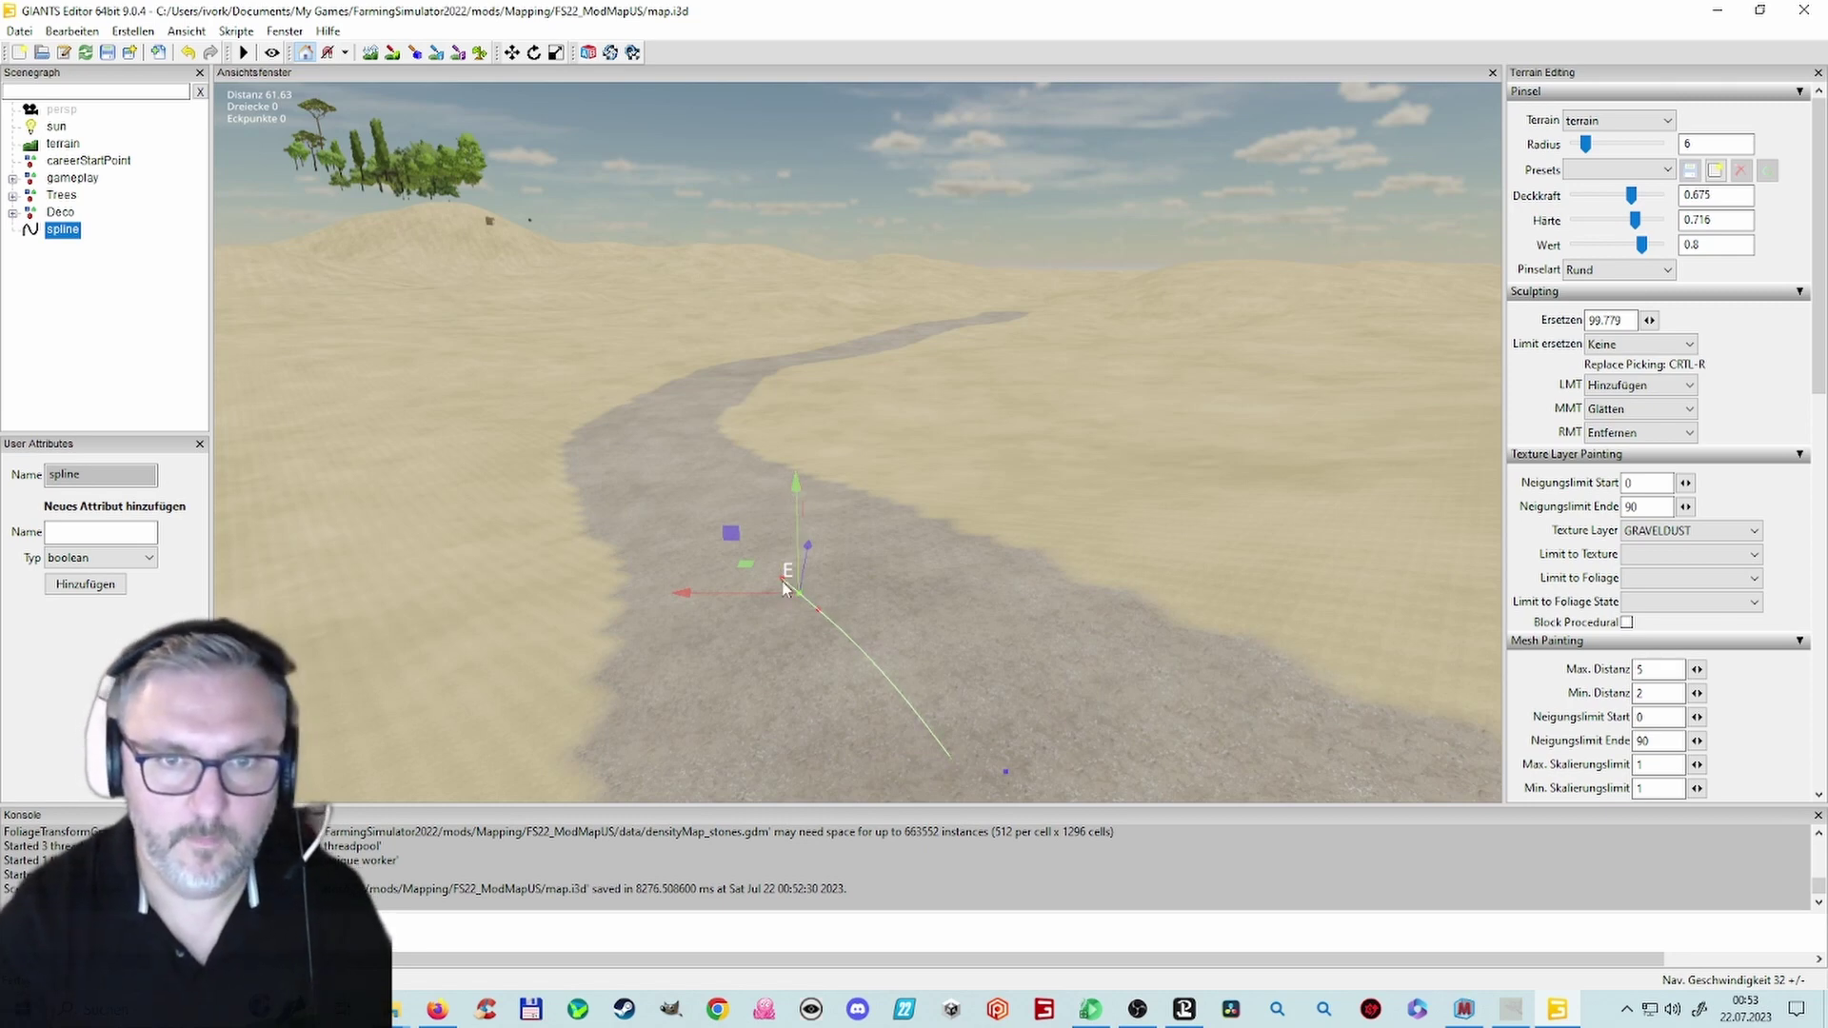
{"action": "left_click_drag", "start_coordinate": [784, 585], "coordinate": [643, 361]}
{"action": "left_click_drag", "start_coordinate": [679, 497], "coordinate": [687, 379]}
{"action": "left_click_drag", "start_coordinate": [708, 600], "coordinate": [649, 693], "text": "alt"}
{"action": "scroll", "coordinate": [714, 495], "scroll_direction": "up", "scroll_amount": 4}
{"action": "right_click_drag", "start_coordinate": [650, 693], "coordinate": [670, 636]}
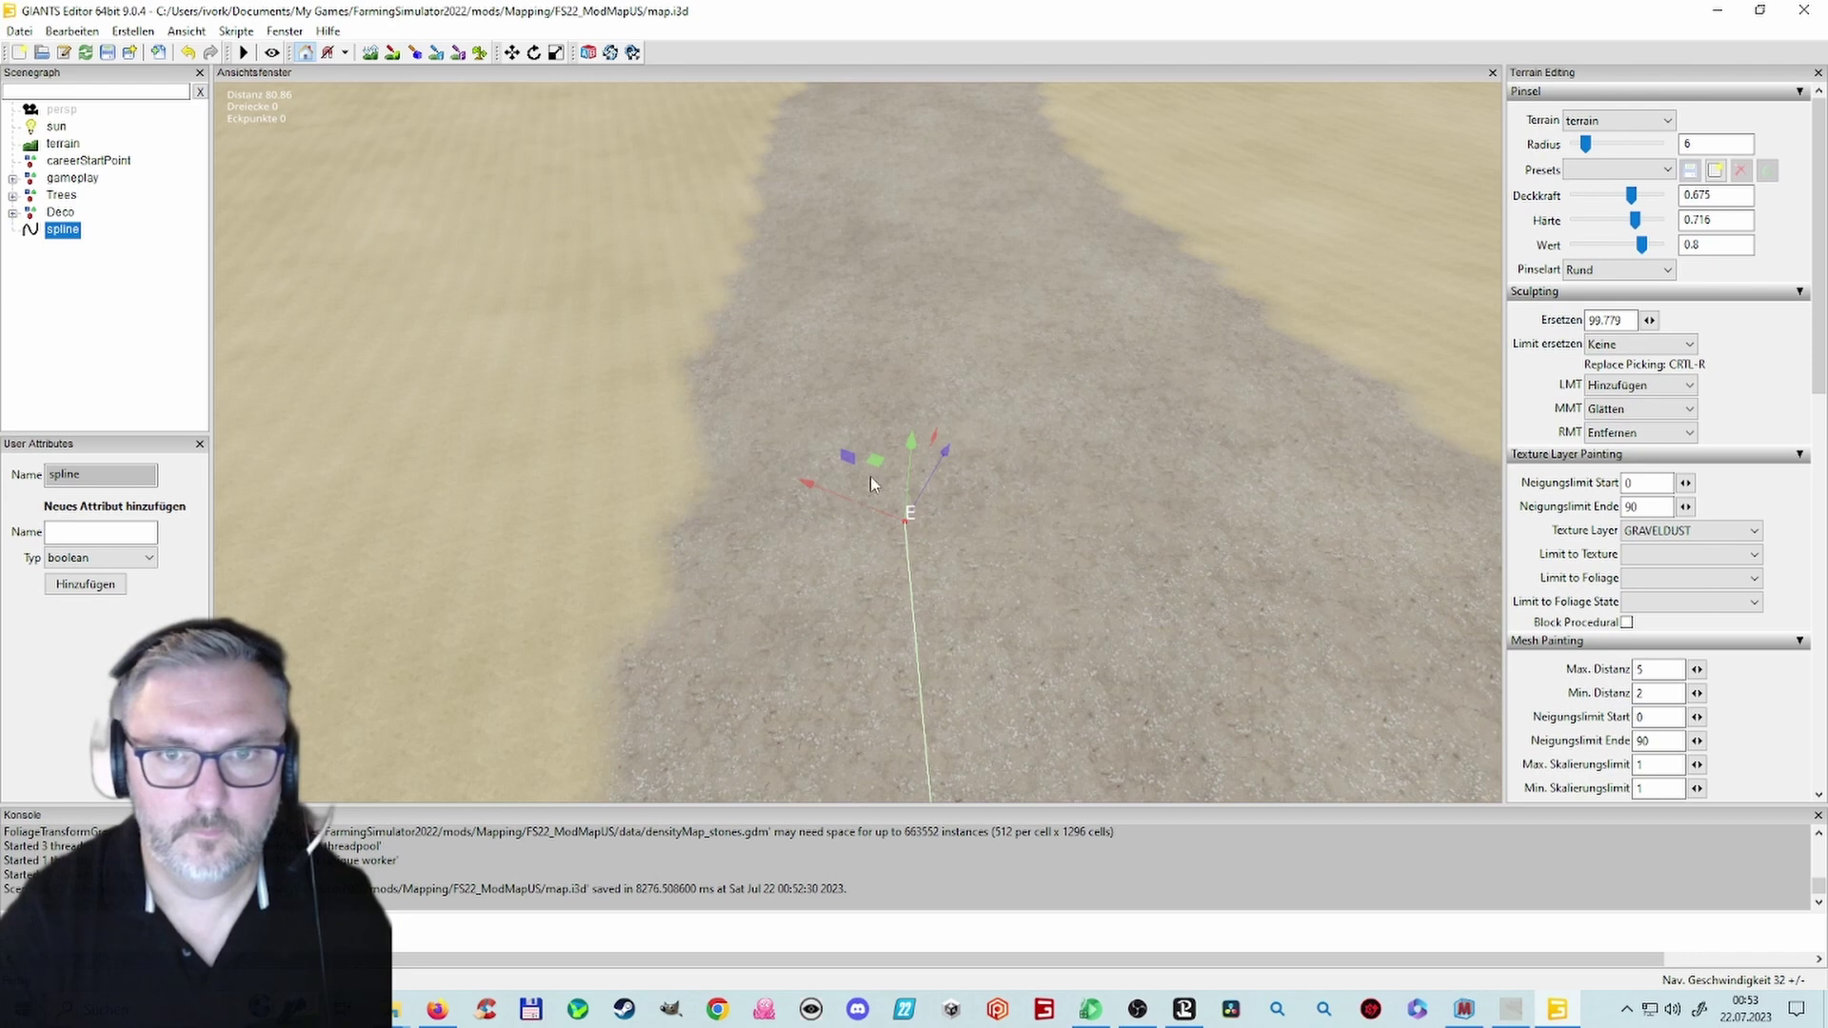
{"action": "left_click_drag", "start_coordinate": [913, 450], "coordinate": [998, 452]}
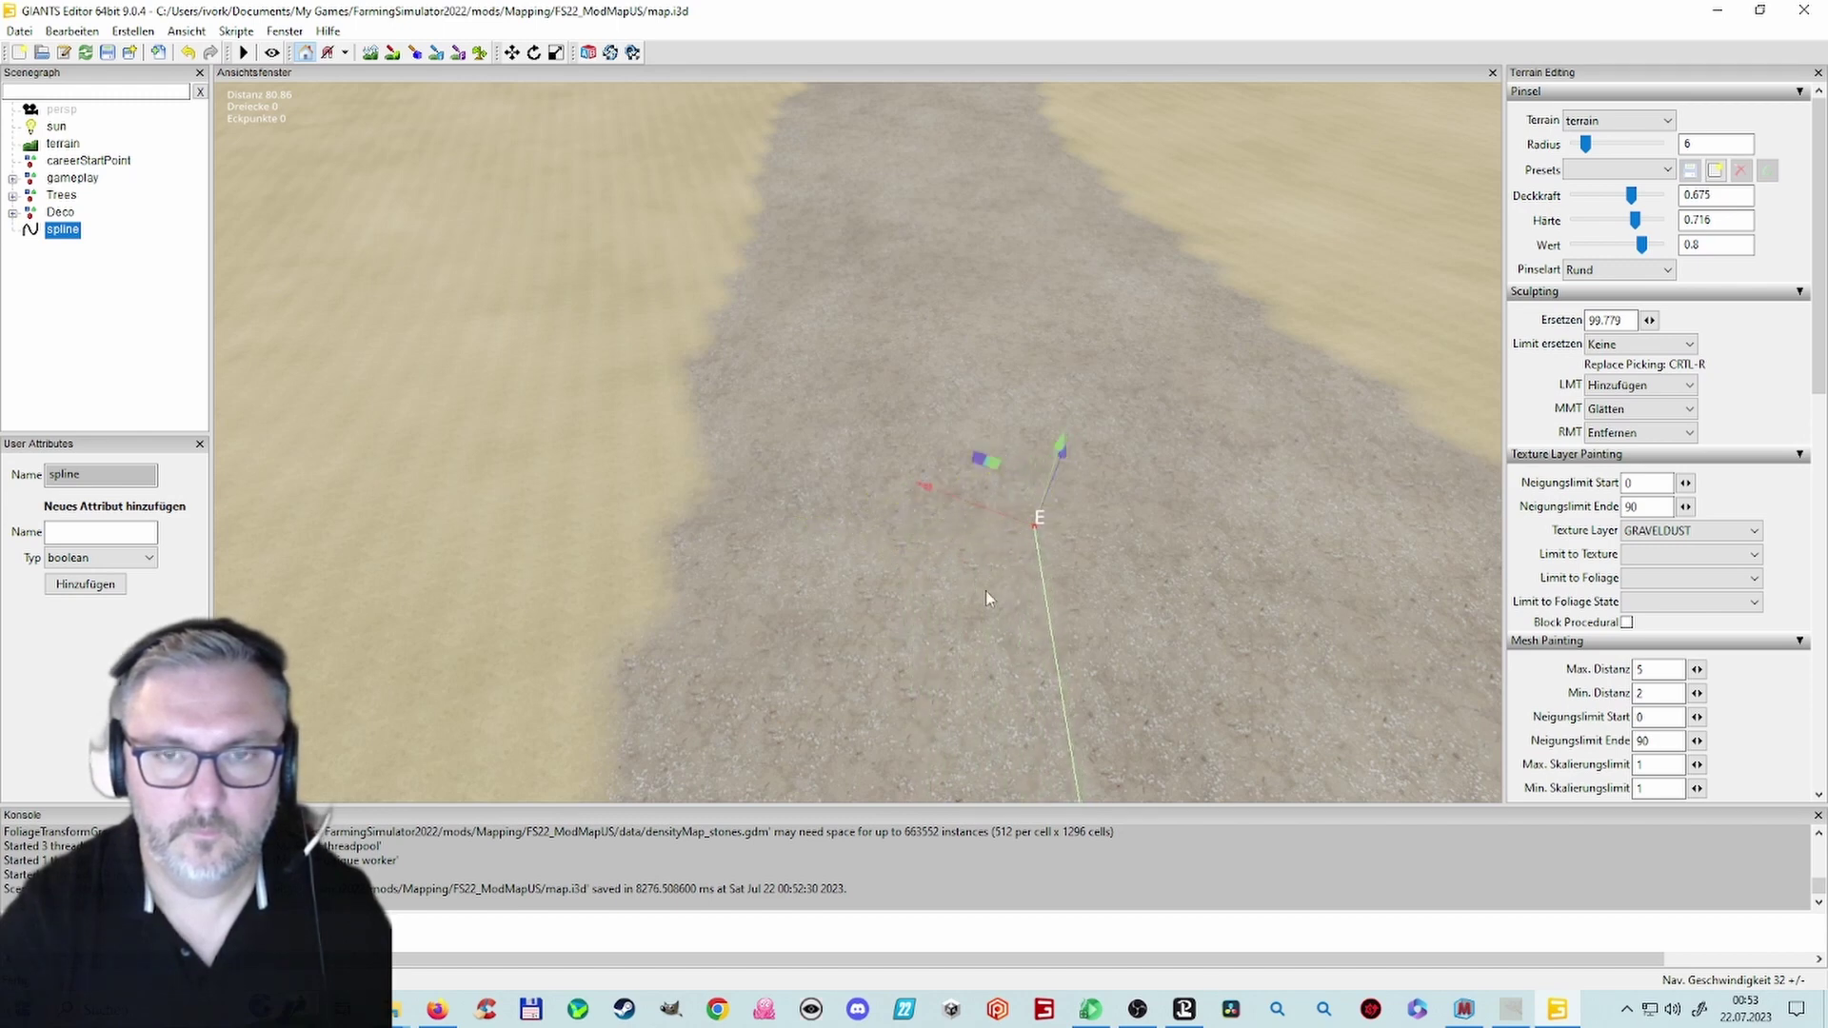
Step: Append an end point at the start of the bend and lower it until it sits close to the gravel surface
{"action": "left_click_drag", "start_coordinate": [985, 590], "coordinate": [973, 520], "text": "alt"}
{"action": "key", "text": "Insert"}
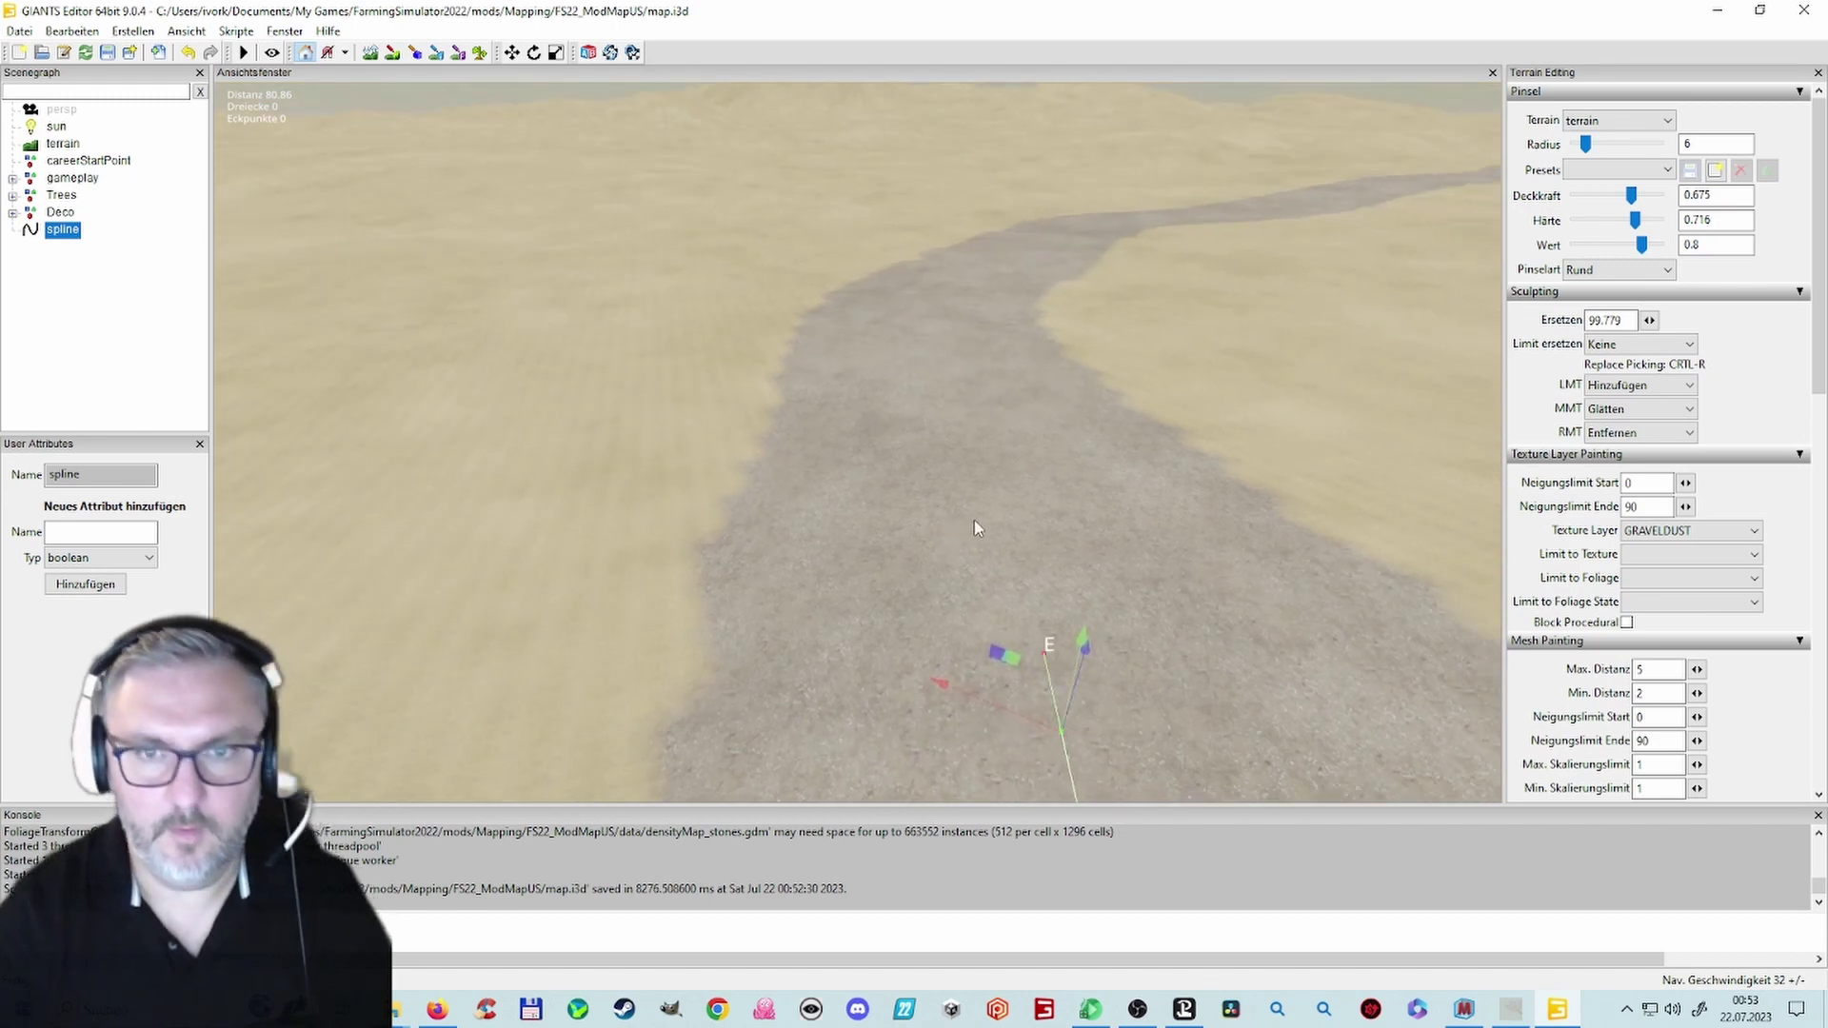
{"action": "left_click", "coordinate": [1044, 656]}
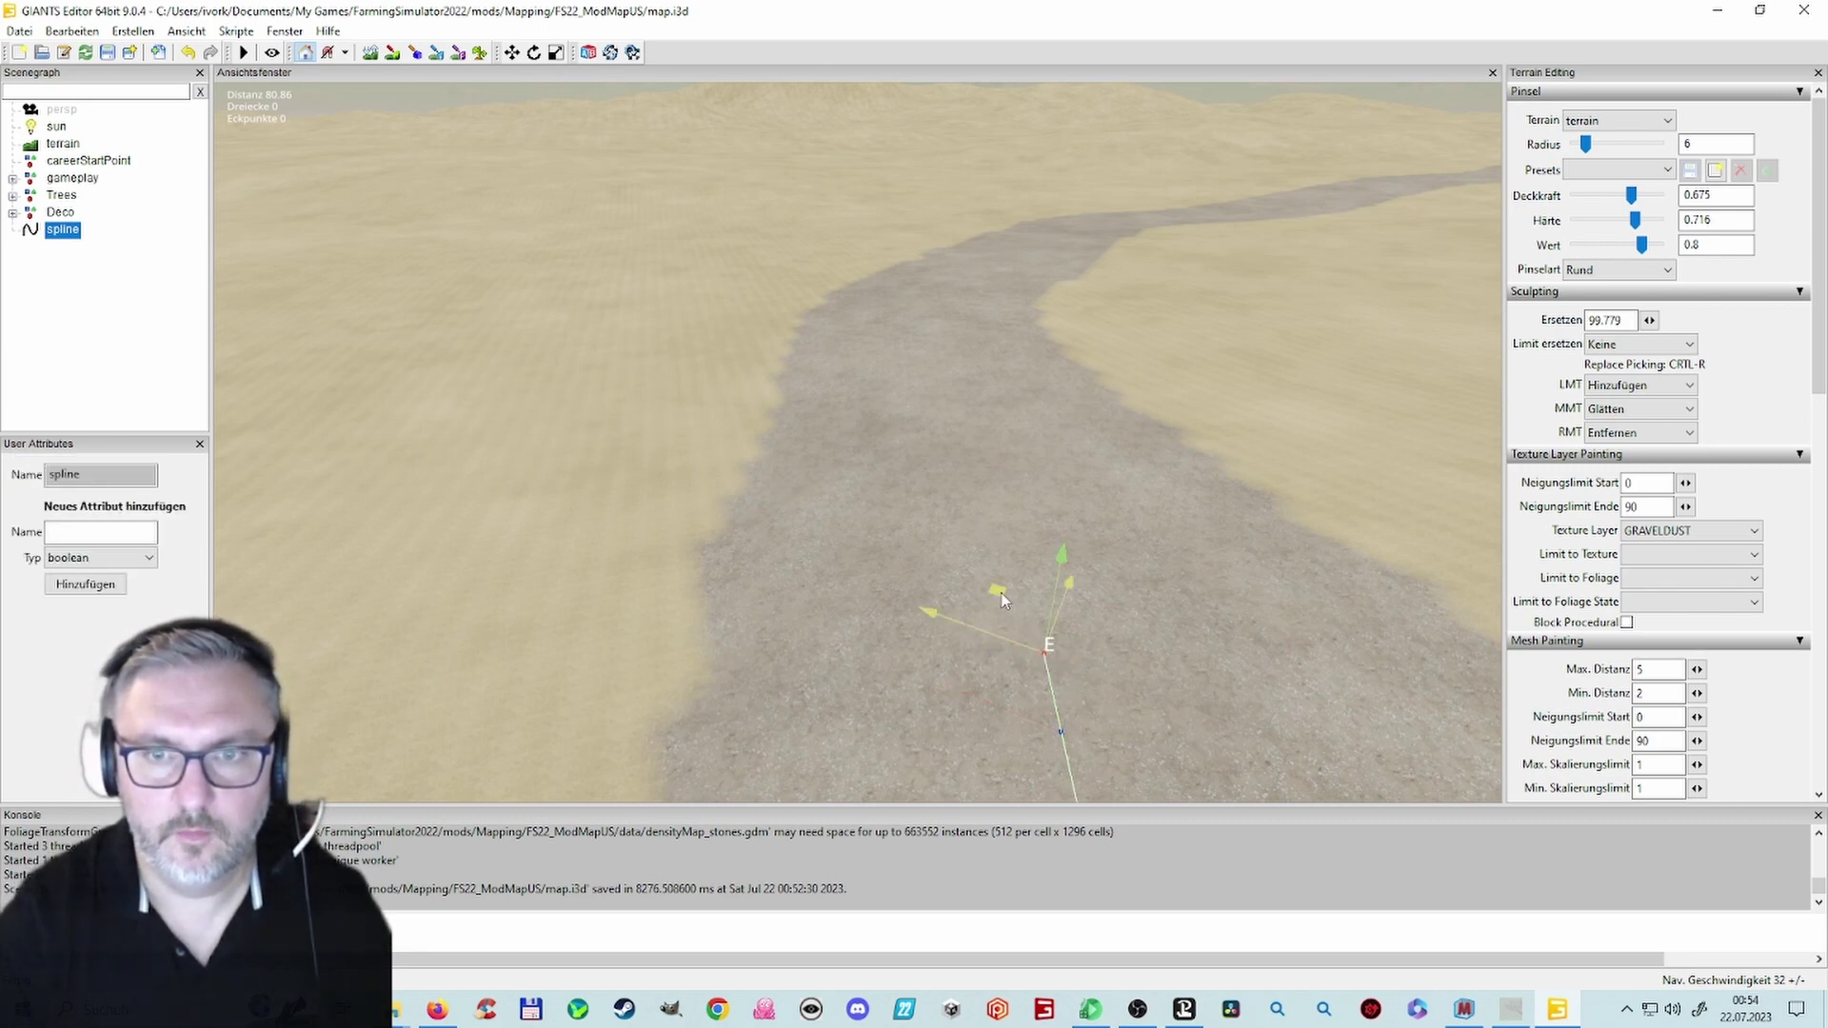
{"action": "left_click_drag", "start_coordinate": [1002, 598], "coordinate": [940, 159]}
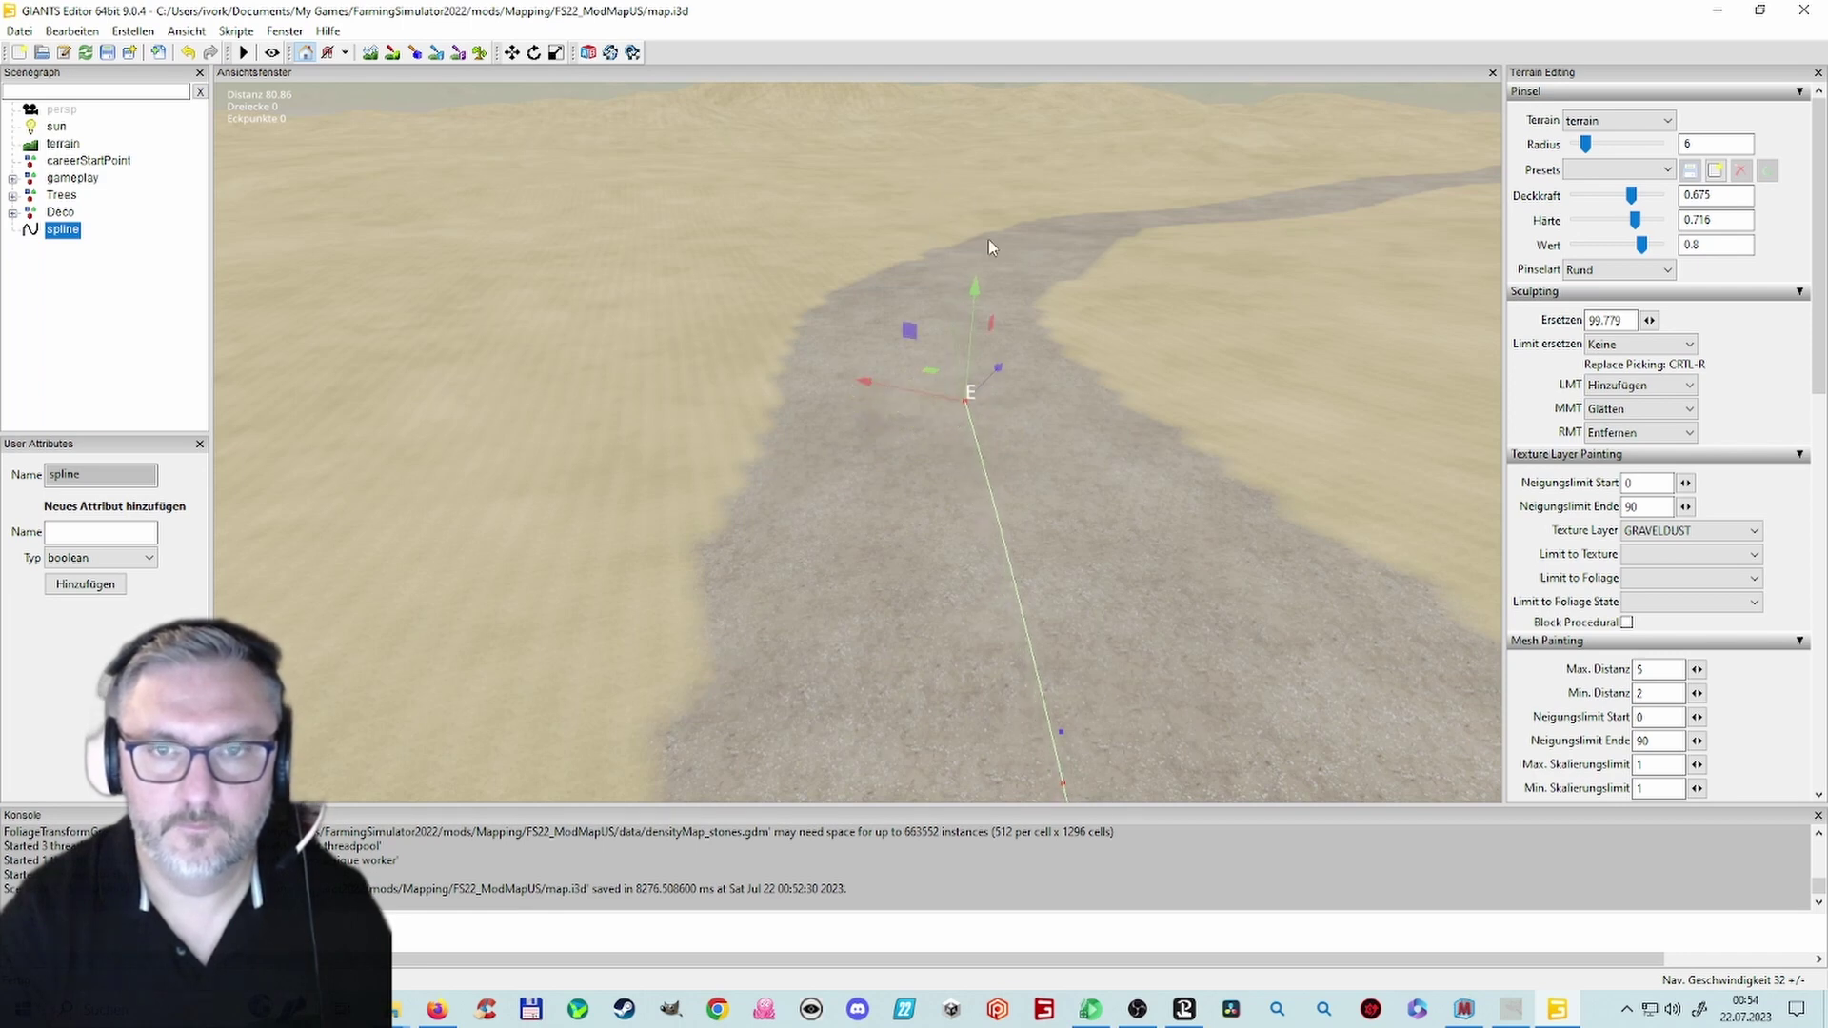
{"action": "left_click_drag", "start_coordinate": [975, 293], "coordinate": [974, 367]}
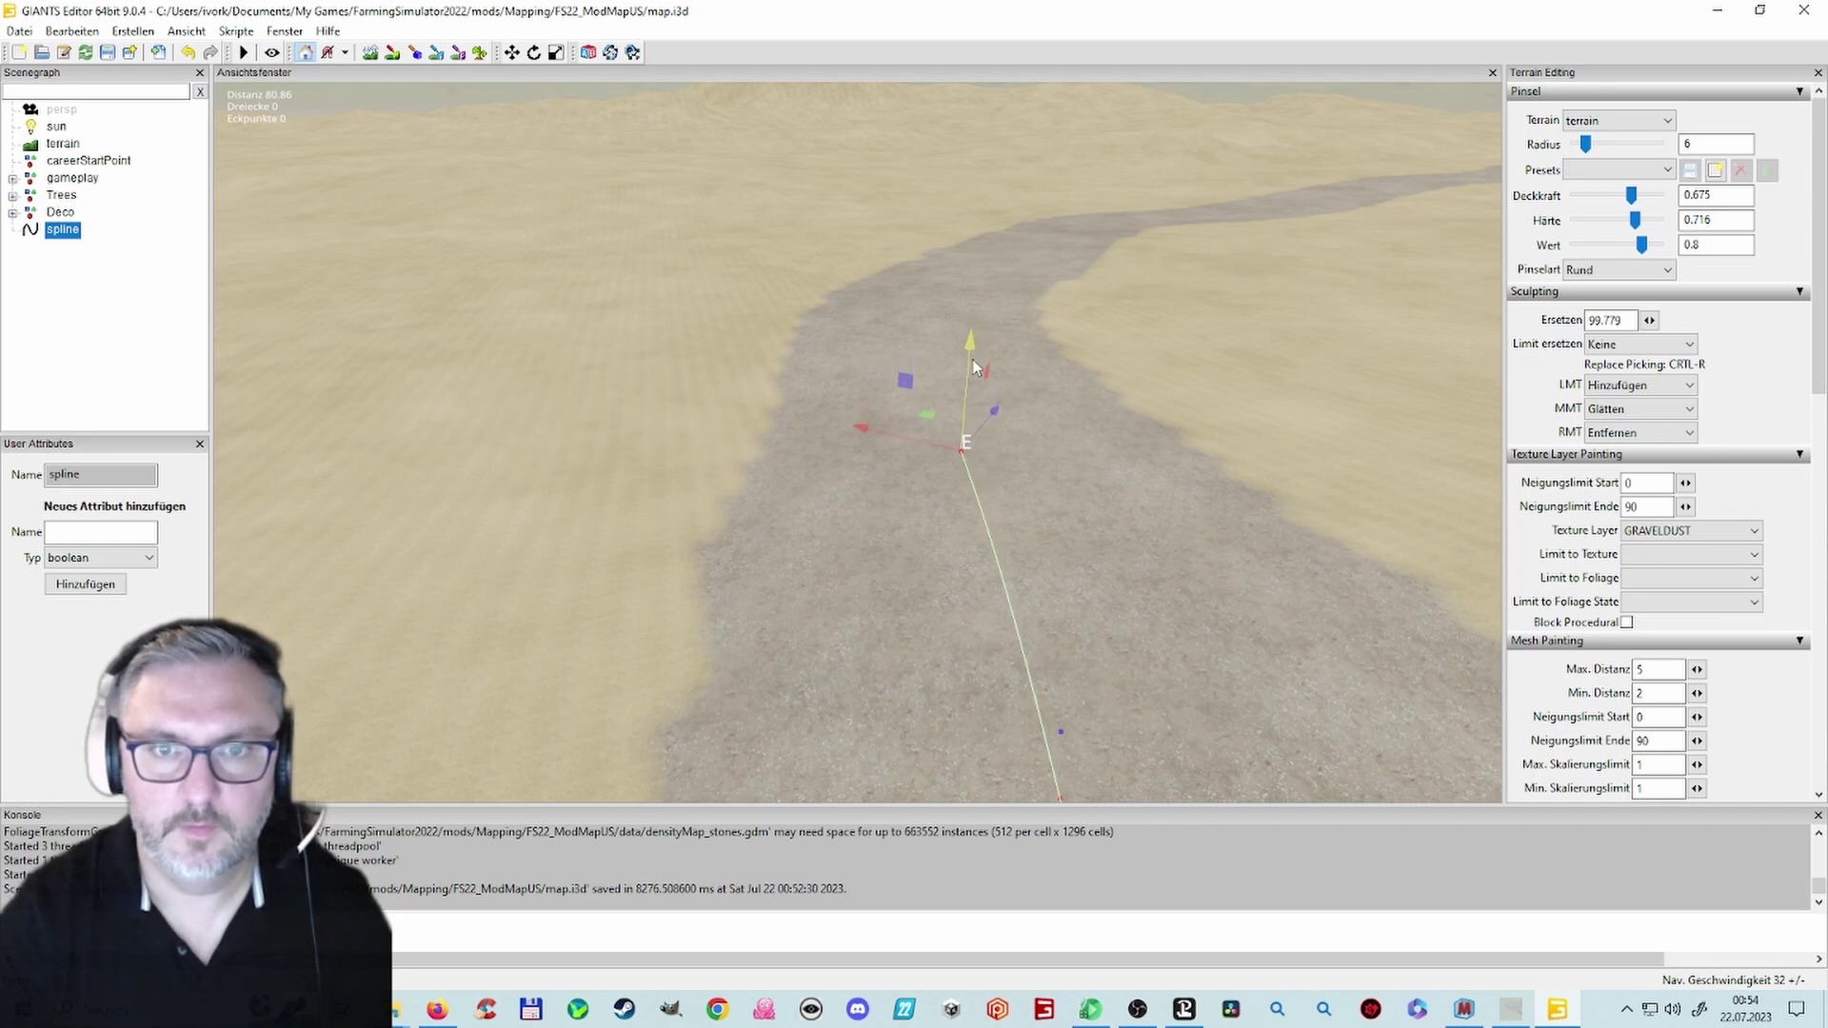
{"action": "left_click_drag", "start_coordinate": [624, 412], "coordinate": [614, 375], "text": "alt"}
{"action": "right_click_drag", "start_coordinate": [614, 382], "coordinate": [1246, 274]}
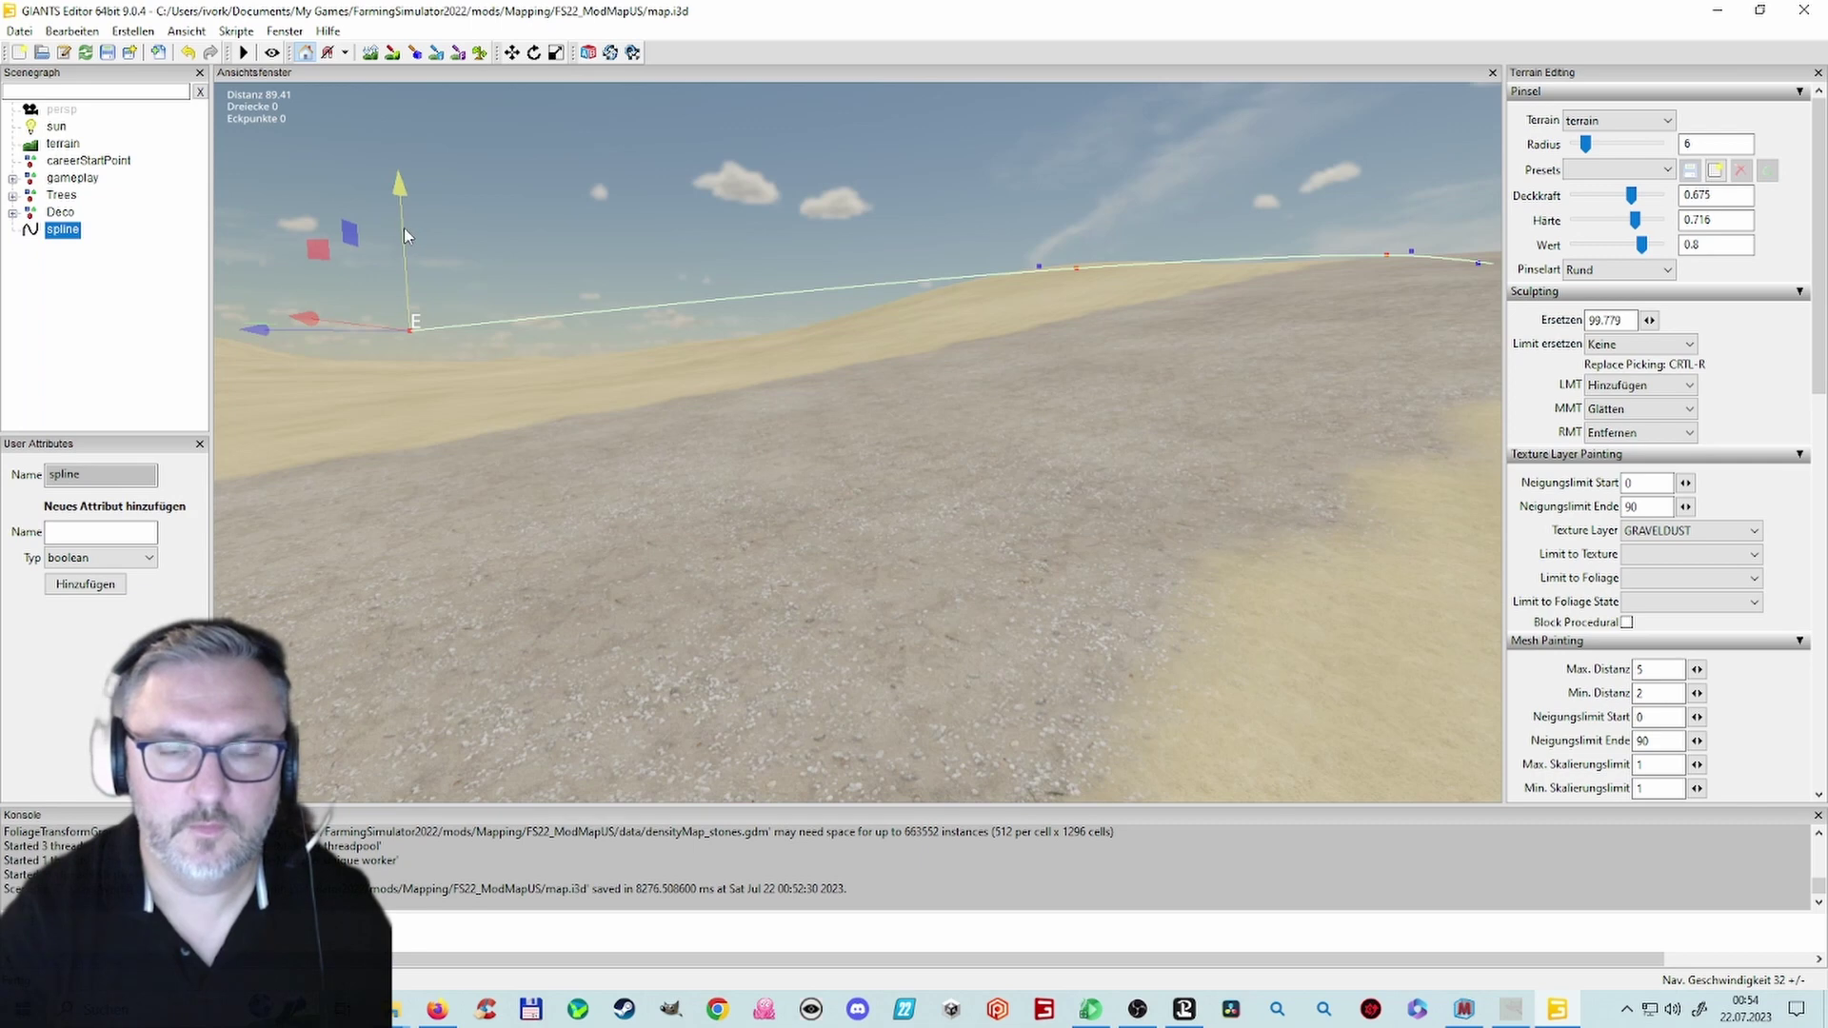
{"action": "left_click_drag", "start_coordinate": [403, 227], "coordinate": [323, 415]}
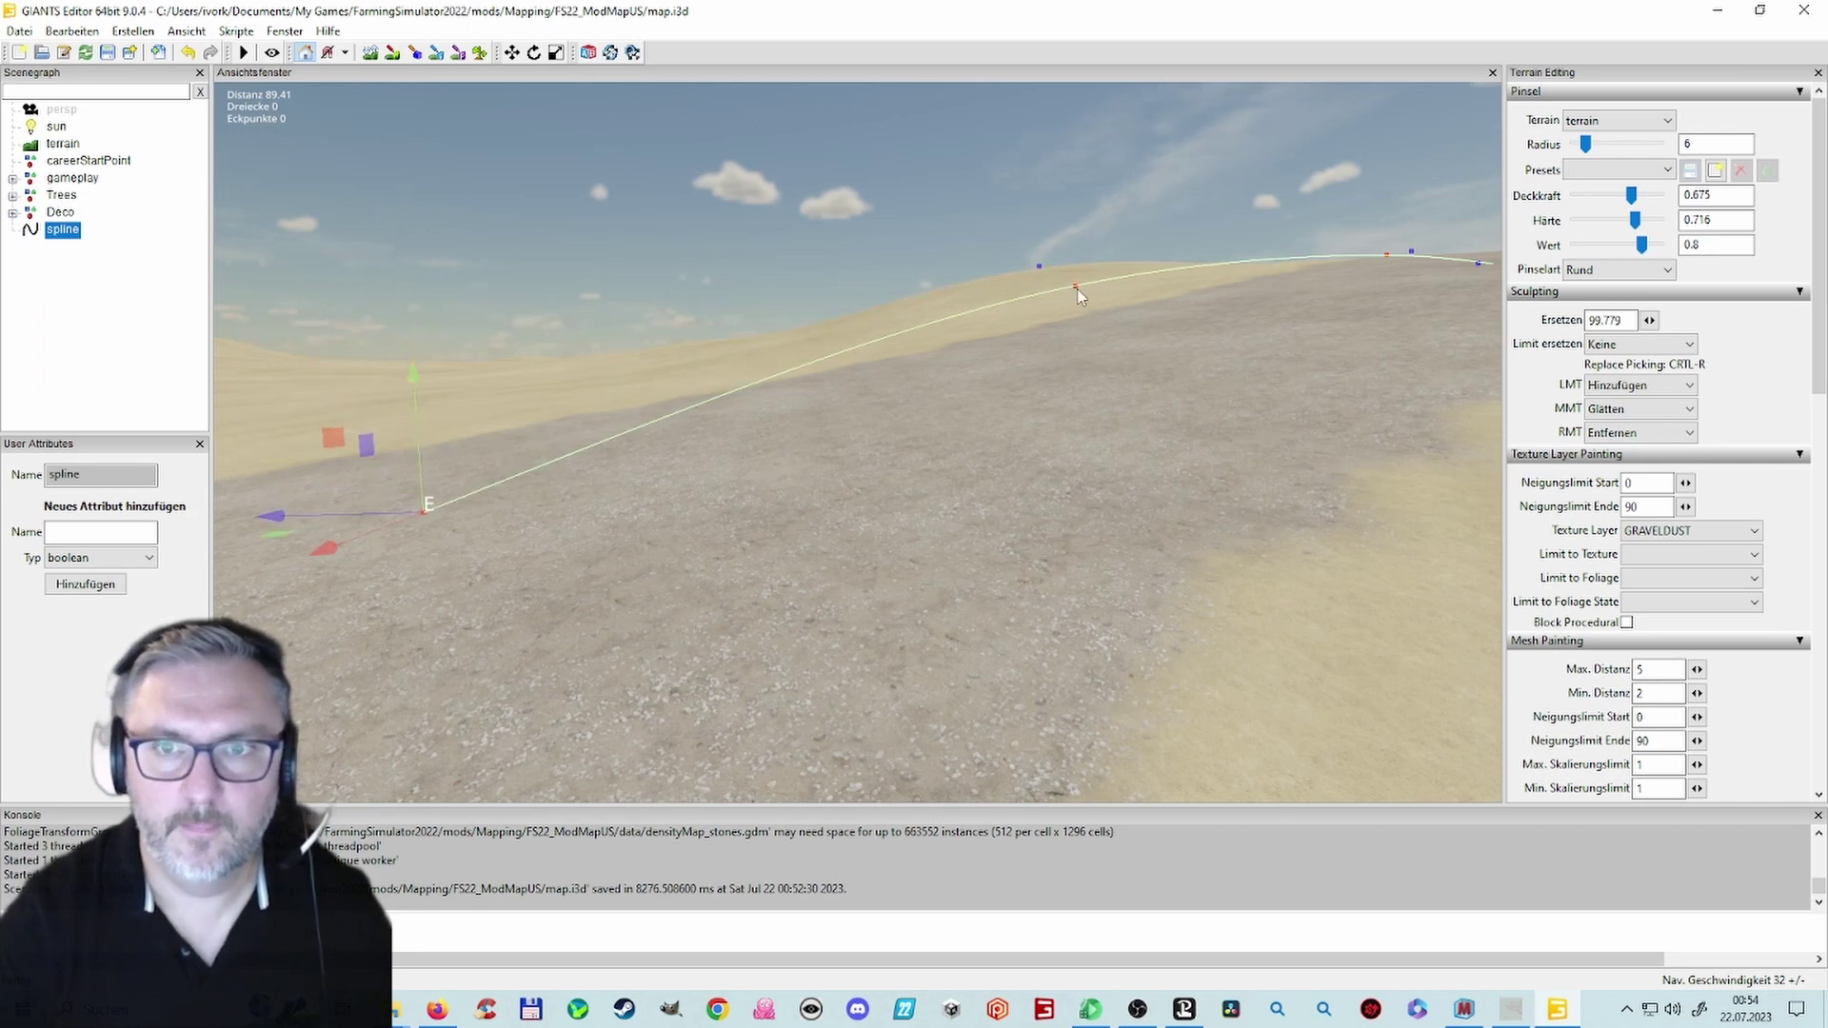
Step: Lower the two spline points before the end point so the curve follows the slope of the gravel path
{"action": "left_click", "coordinate": [1080, 285]}
{"action": "left_click_drag", "start_coordinate": [1080, 208], "coordinate": [1070, 264]}
{"action": "left_click", "coordinate": [1388, 260]}
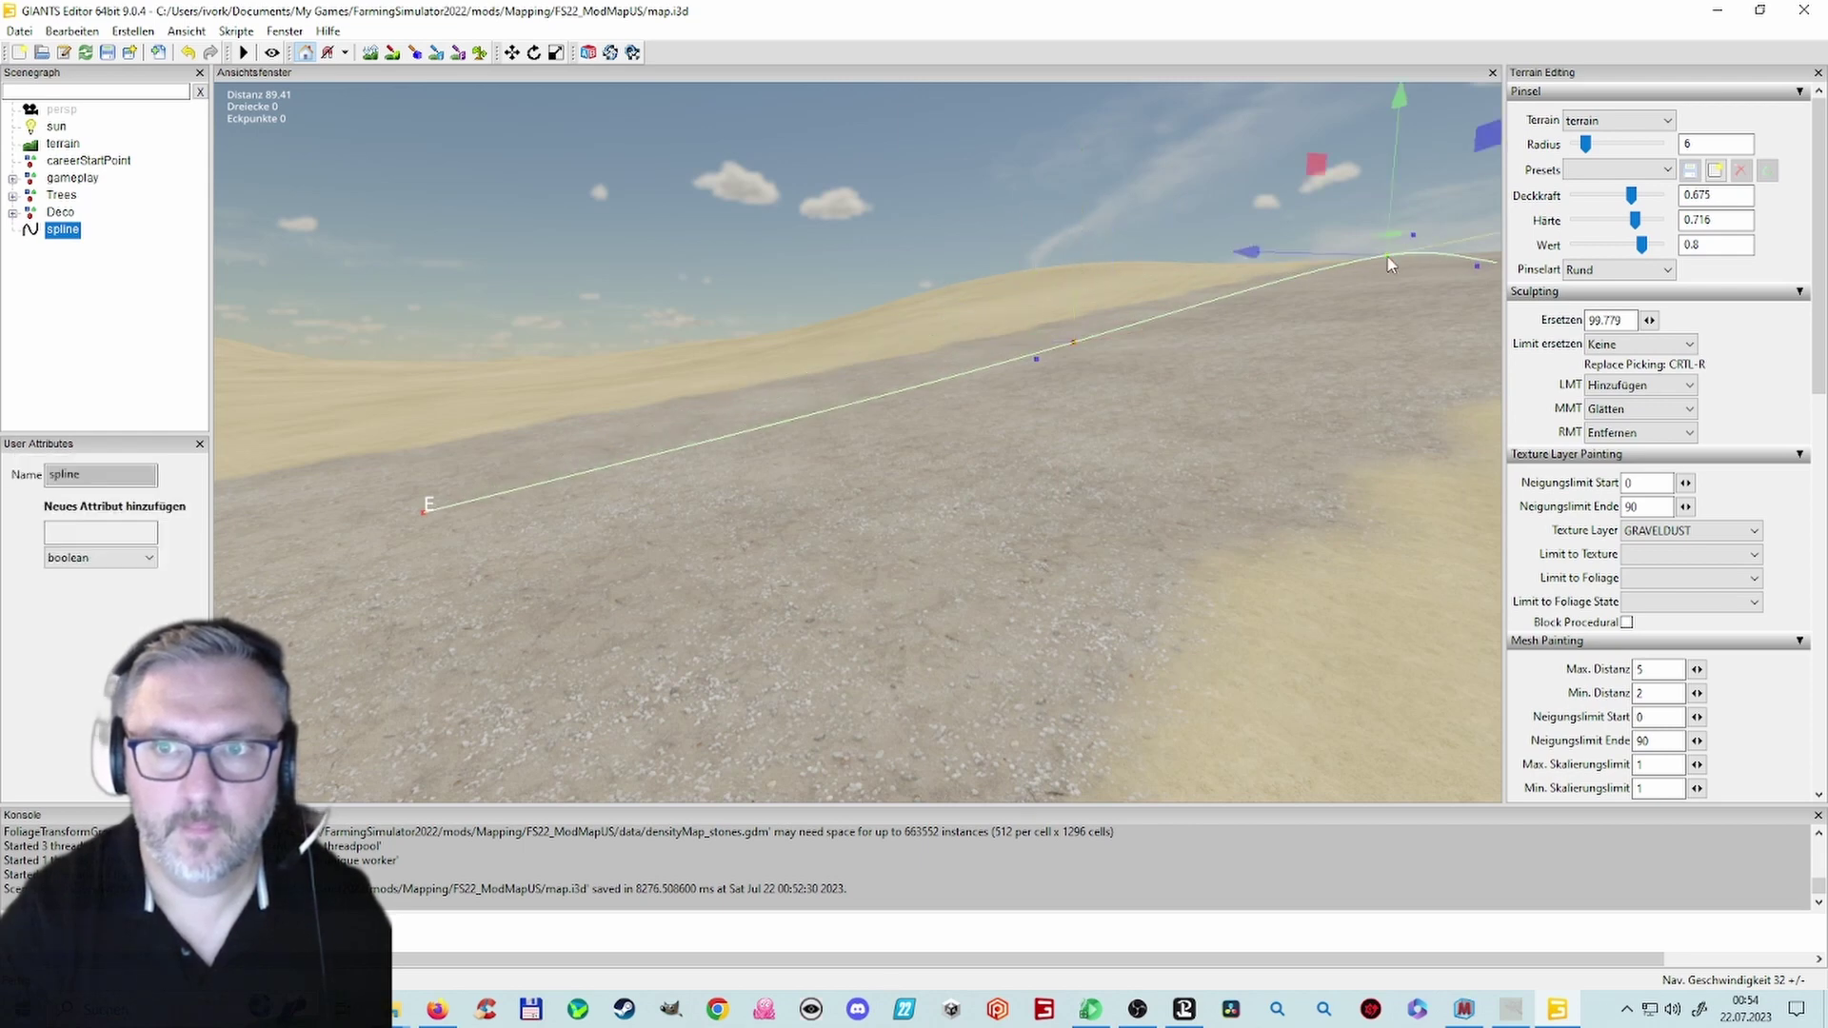
{"action": "left_click_drag", "start_coordinate": [1393, 170], "coordinate": [1390, 193]}
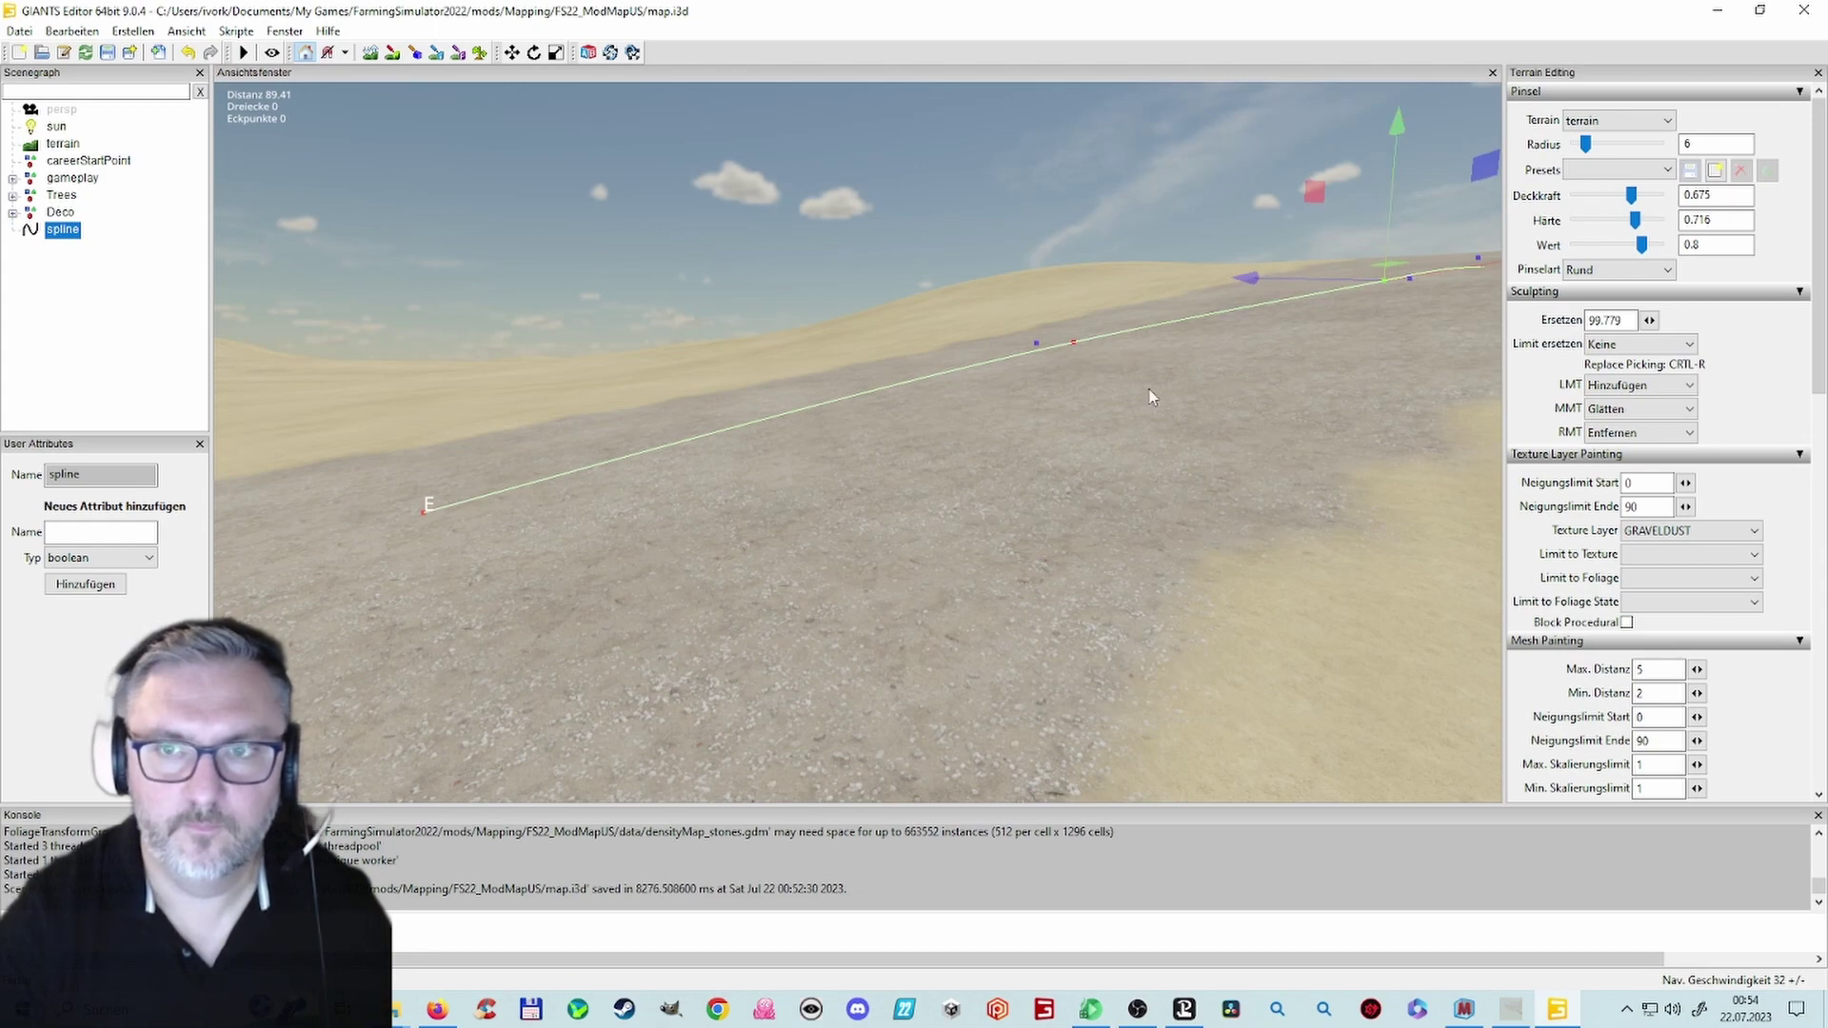
Step: Append another end point, move it into the bend and adjust it sideways towards the middle of the gravel path
{"action": "left_click_drag", "start_coordinate": [1152, 372], "coordinate": [871, 445], "text": "alt"}
{"action": "mouse_move", "coordinate": [871, 445]}
{"action": "right_mouse_down"}
{"action": "mouse_move", "coordinate": [809, 443]}
{"action": "mouse_move", "coordinate": [877, 444]}
{"action": "right_mouse_up"}
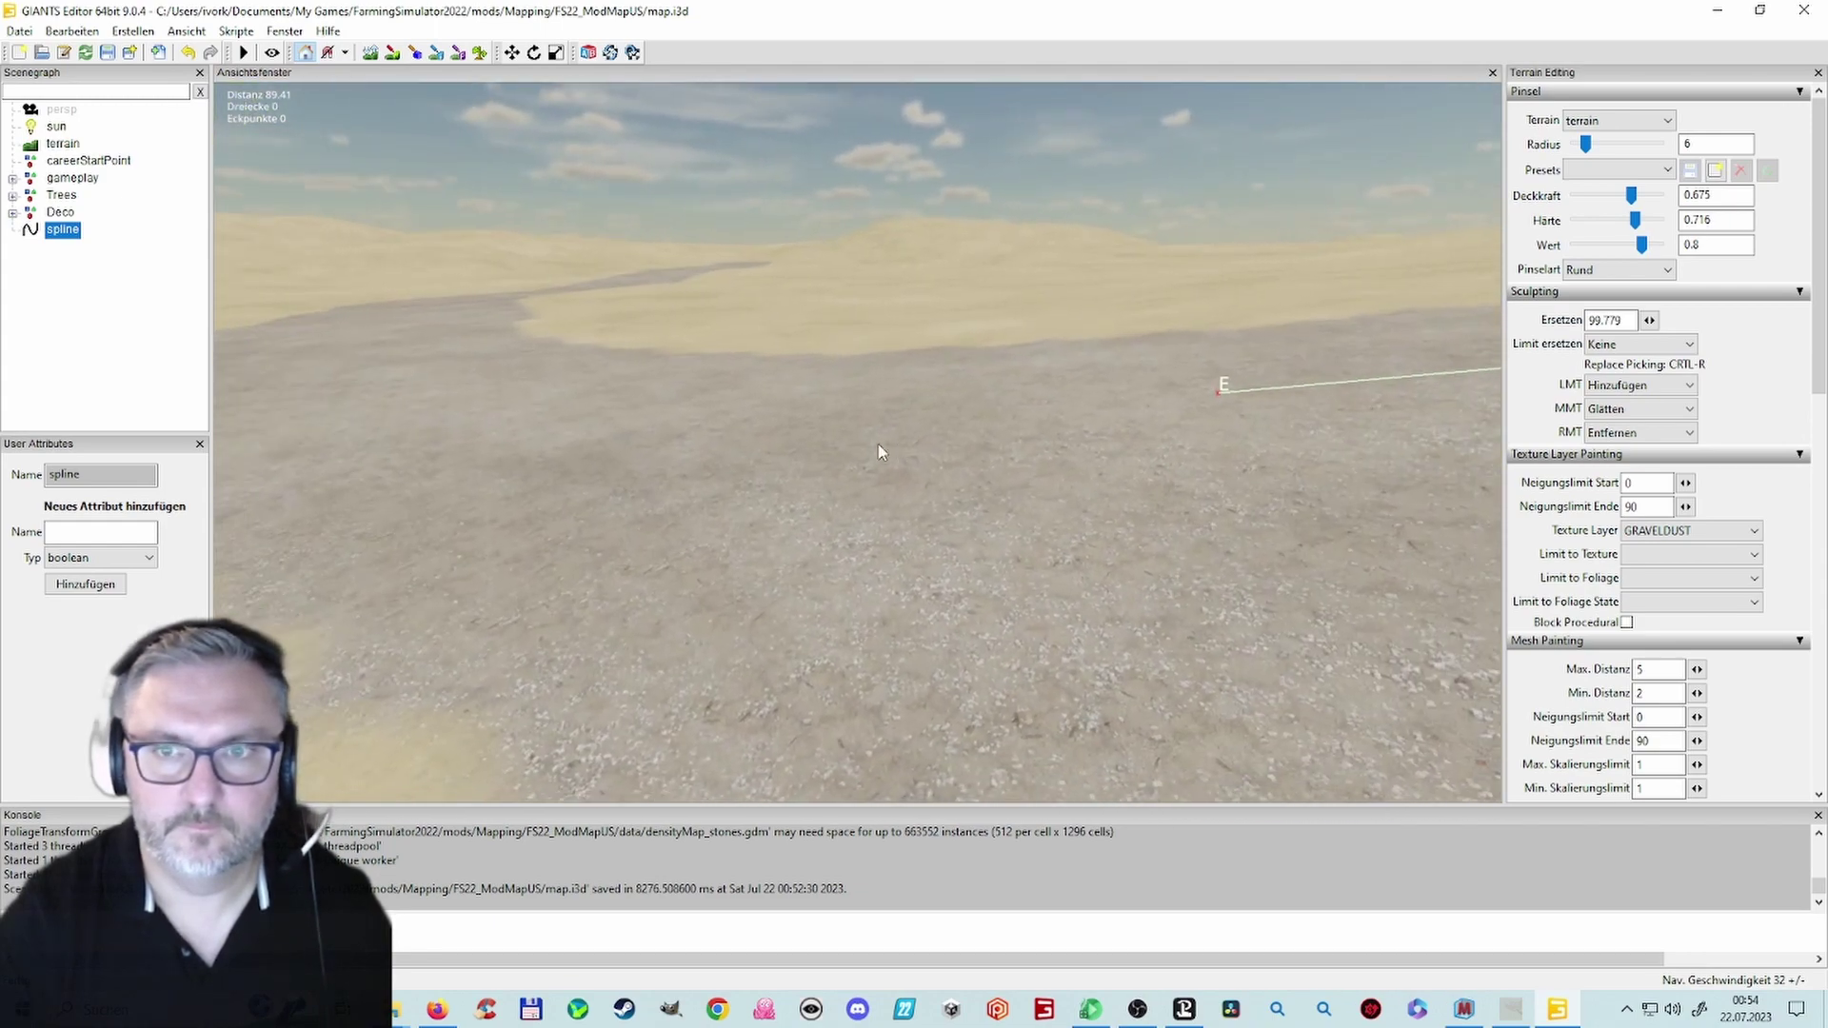
{"action": "left_click", "coordinate": [1219, 395]}
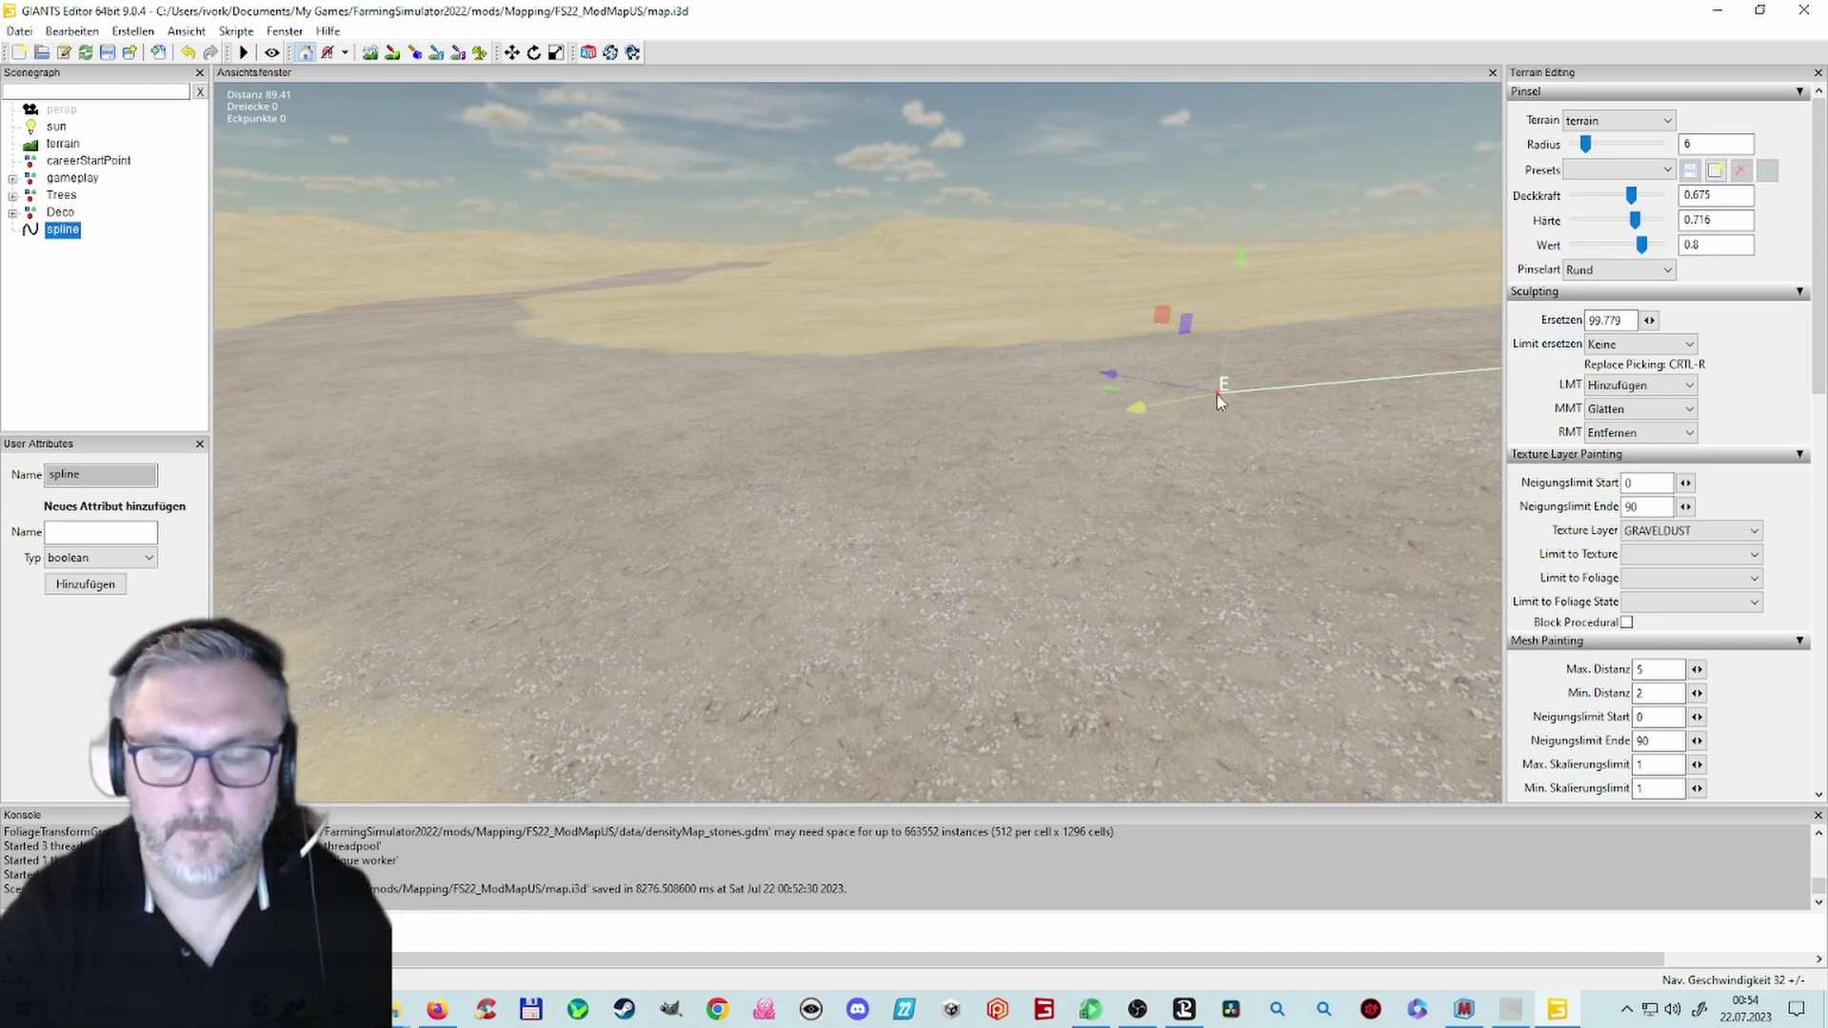
{"action": "left_click_drag", "start_coordinate": [1220, 401], "coordinate": [1095, 403]}
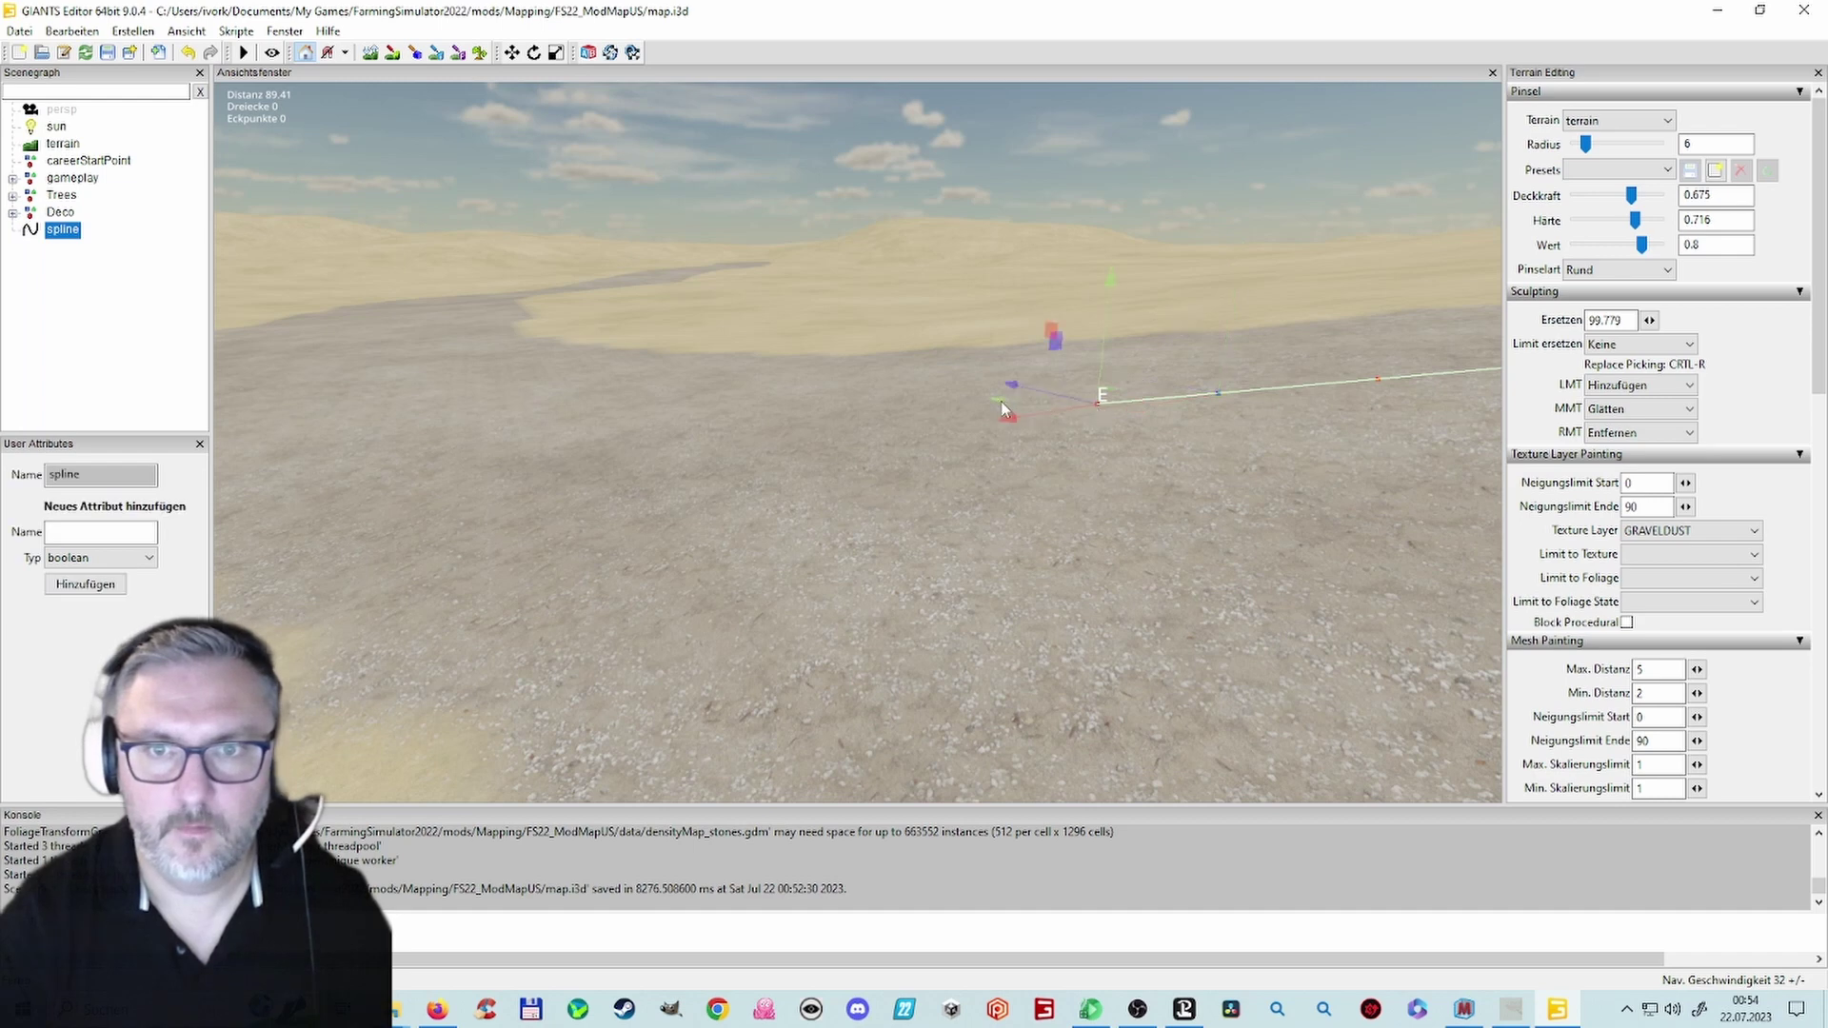
{"action": "left_click_drag", "start_coordinate": [1002, 402], "coordinate": [493, 422]}
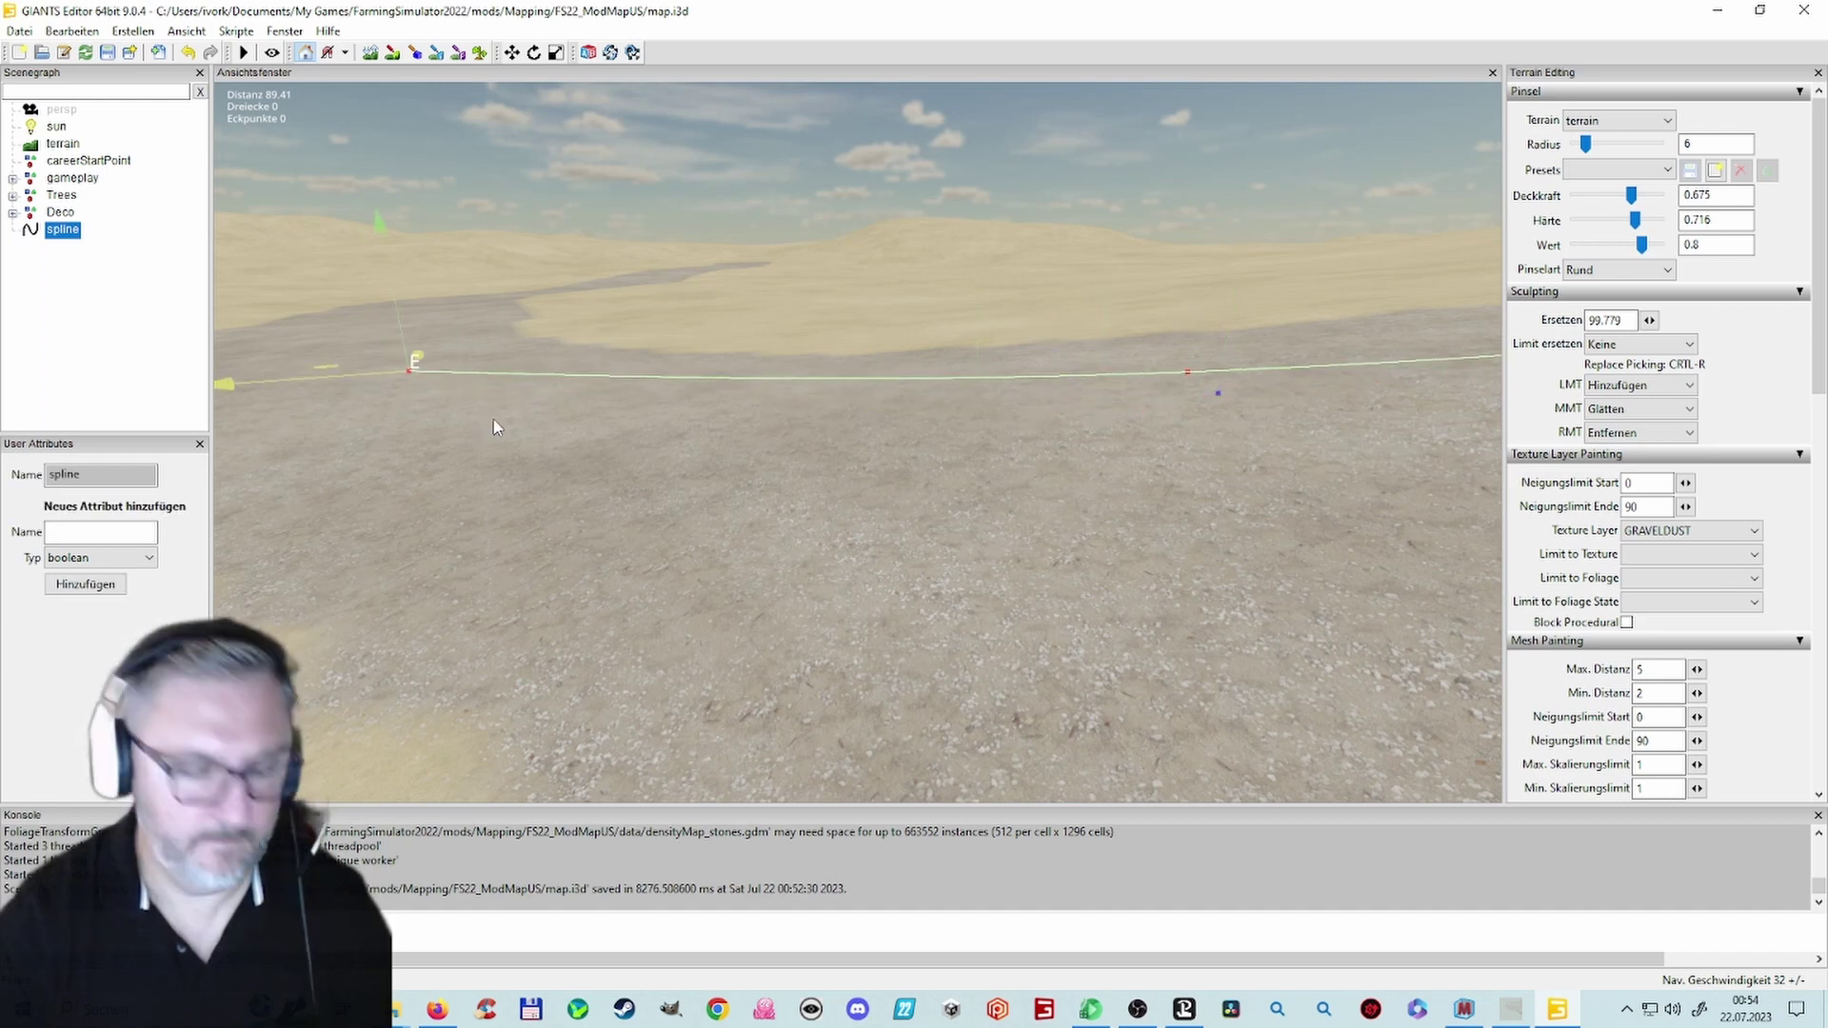
{"action": "left_click_drag", "start_coordinate": [531, 498], "coordinate": [471, 396], "text": "alt"}
{"action": "scroll", "coordinate": [474, 395], "scroll_direction": "up", "scroll_amount": 2}
{"action": "right_click_drag", "start_coordinate": [505, 398], "coordinate": [484, 453]}
{"action": "left_click_drag", "start_coordinate": [564, 425], "coordinate": [981, 217]}
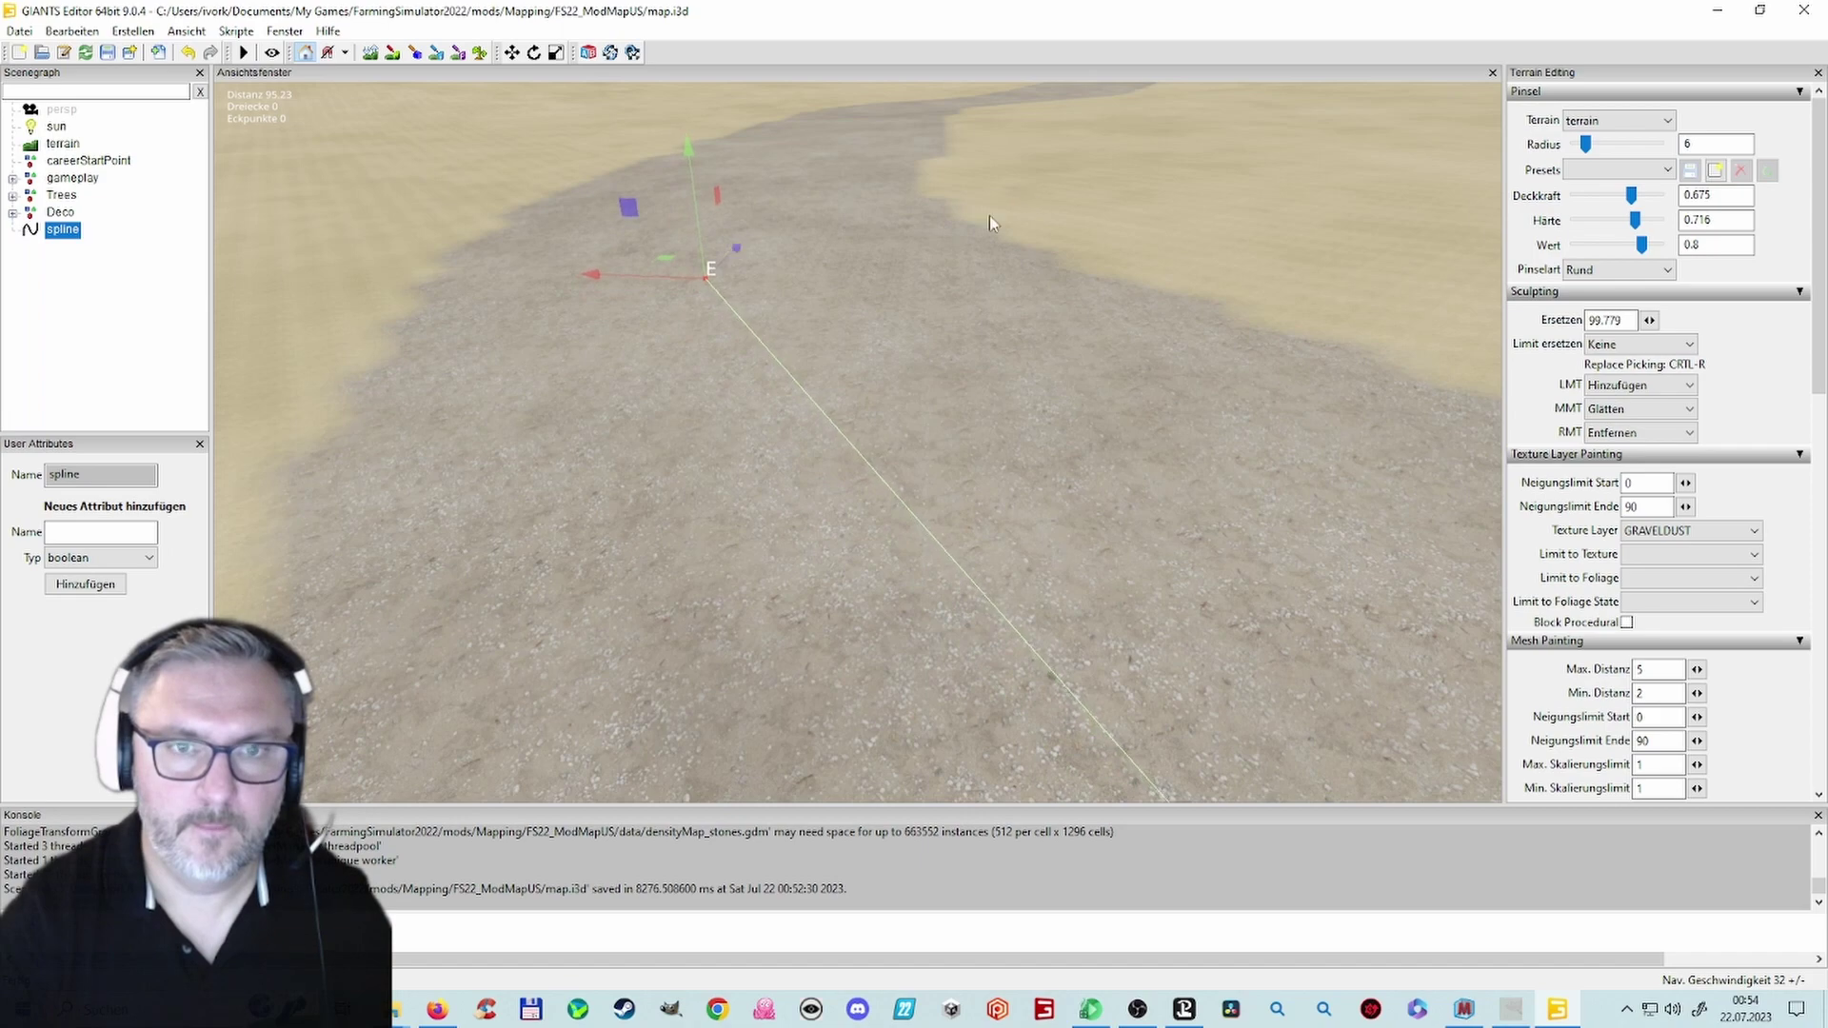
{"action": "scroll", "coordinate": [1032, 424], "scroll_direction": "down", "scroll_amount": 3}
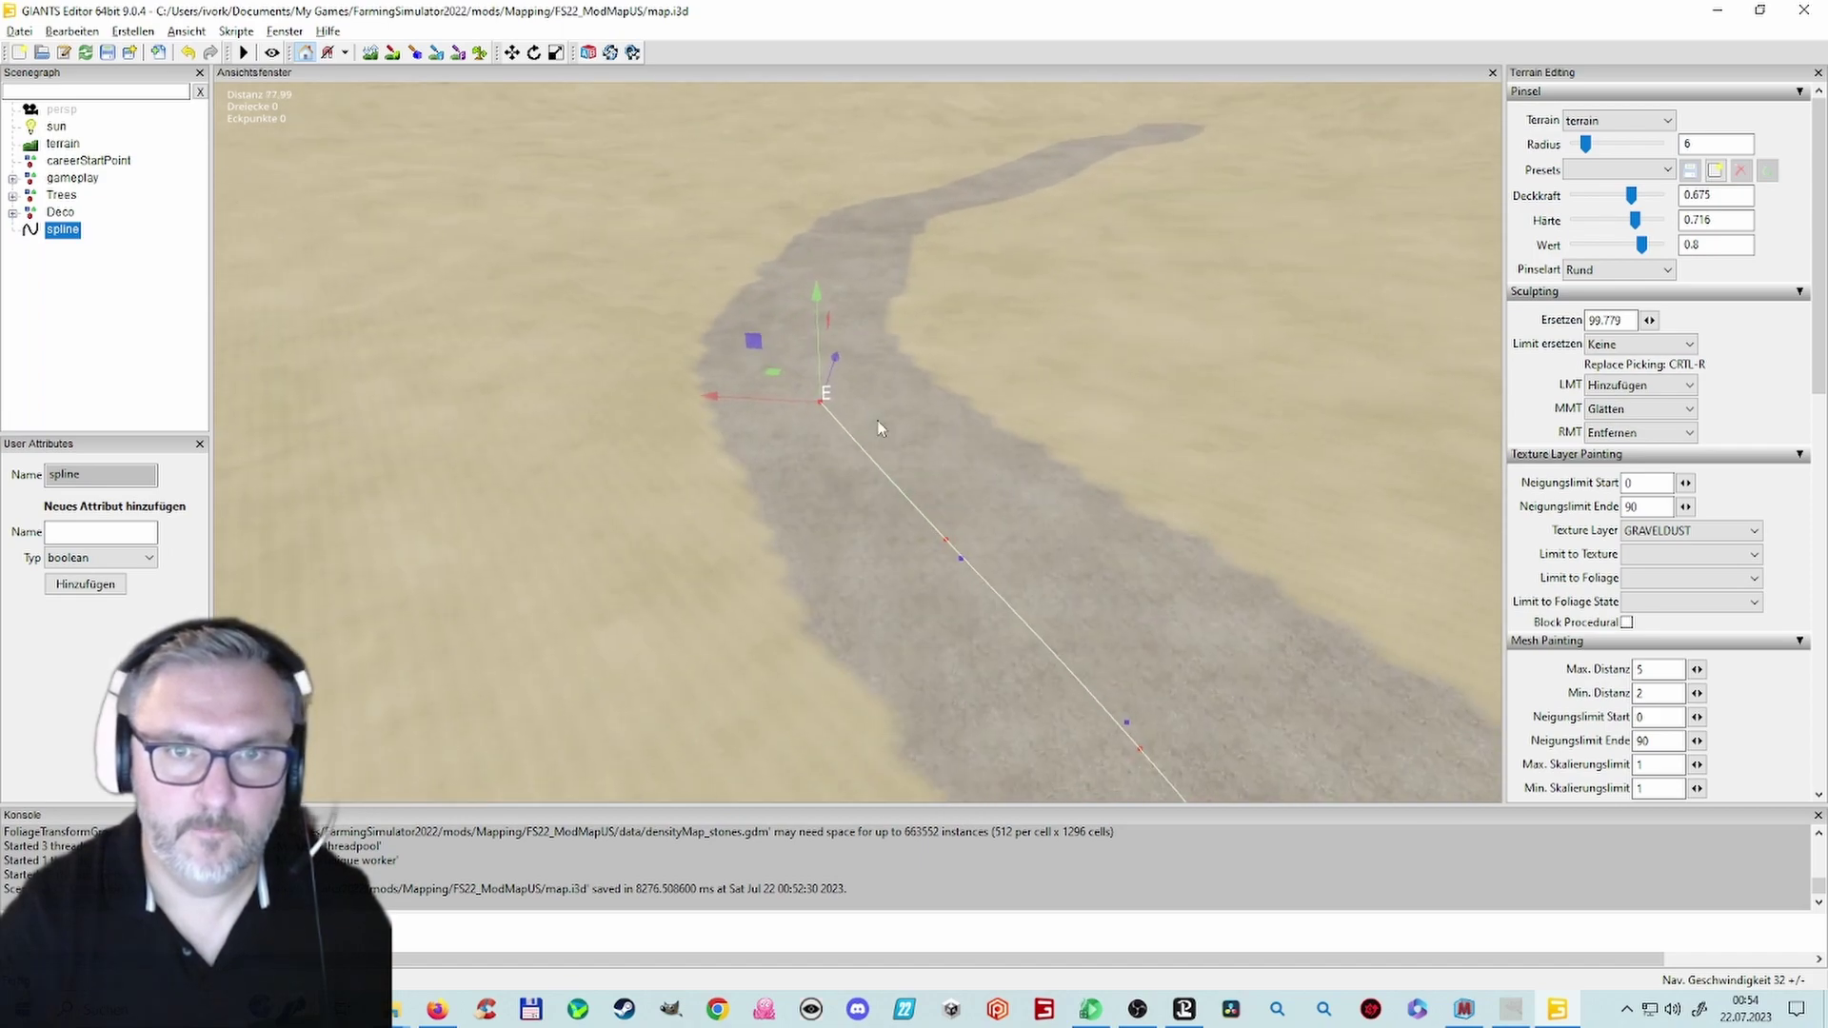
{"action": "left_click_drag", "start_coordinate": [782, 372], "coordinate": [815, 451]}
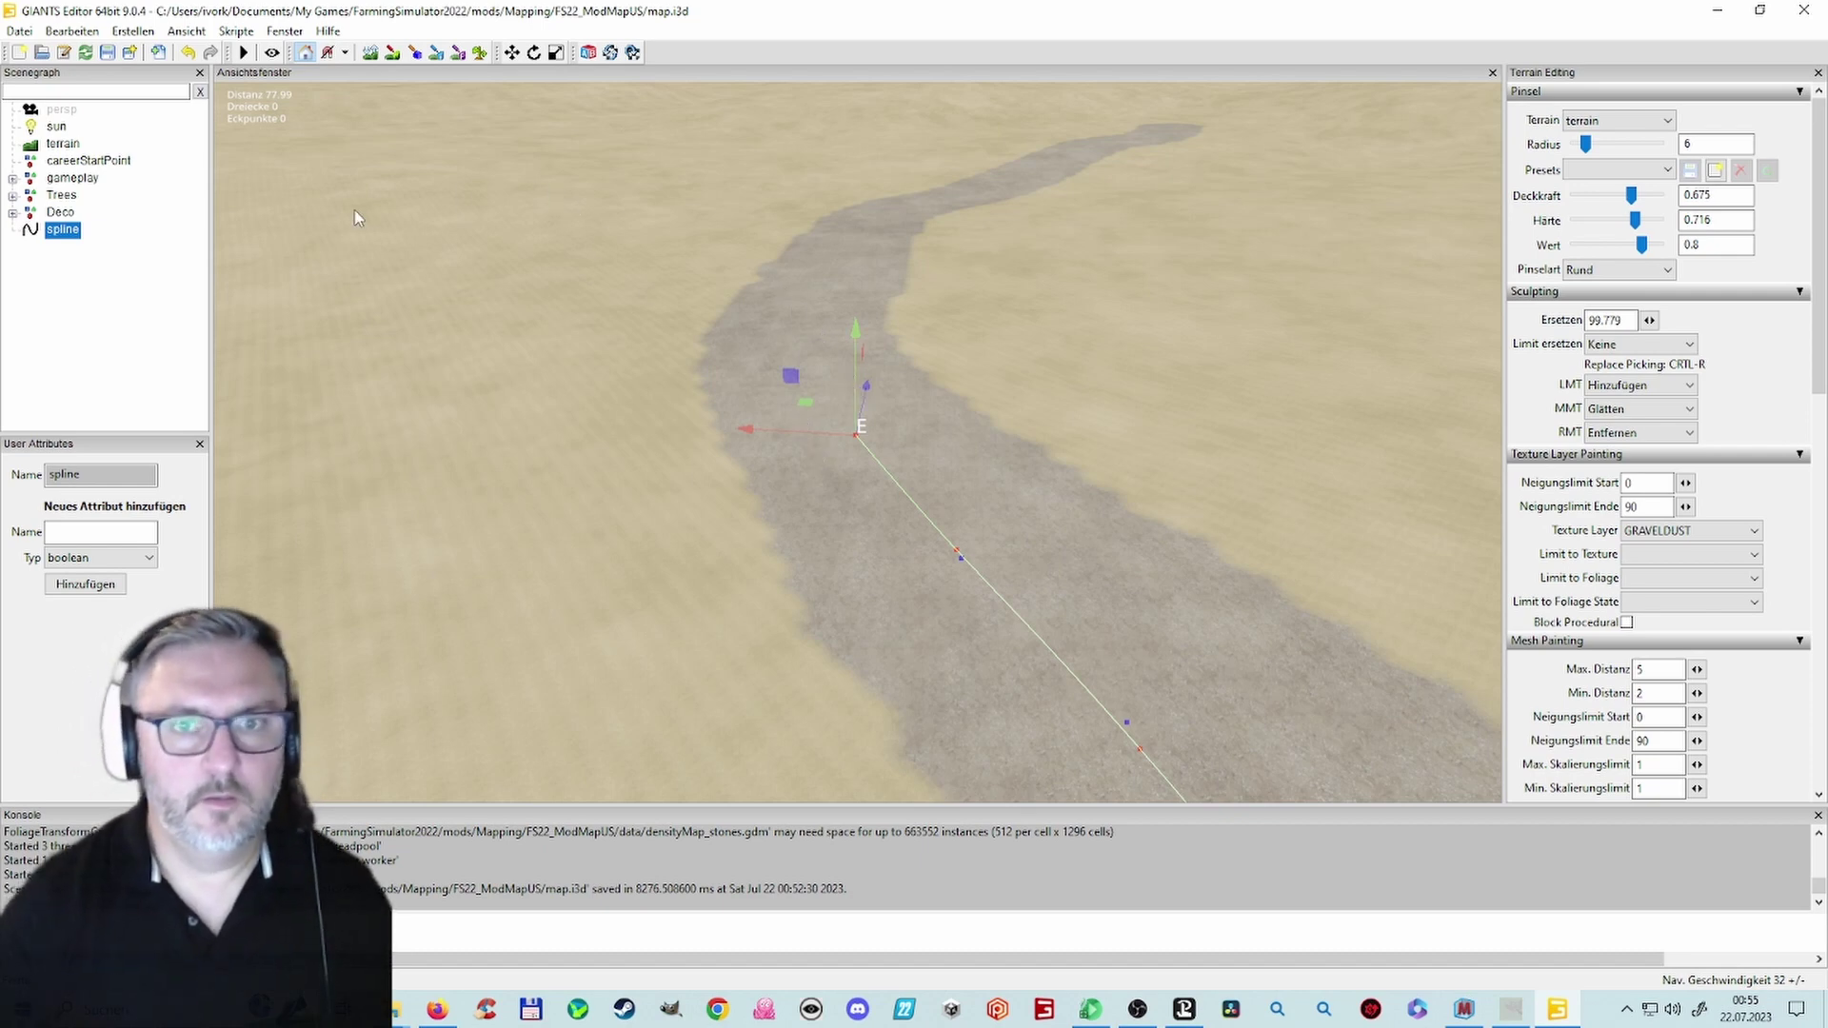
Step: Run the Set Terrain Height By Spline script on the spline with a width of 10 and a smoothing distance of 20
{"action": "left_click", "coordinate": [238, 31]}
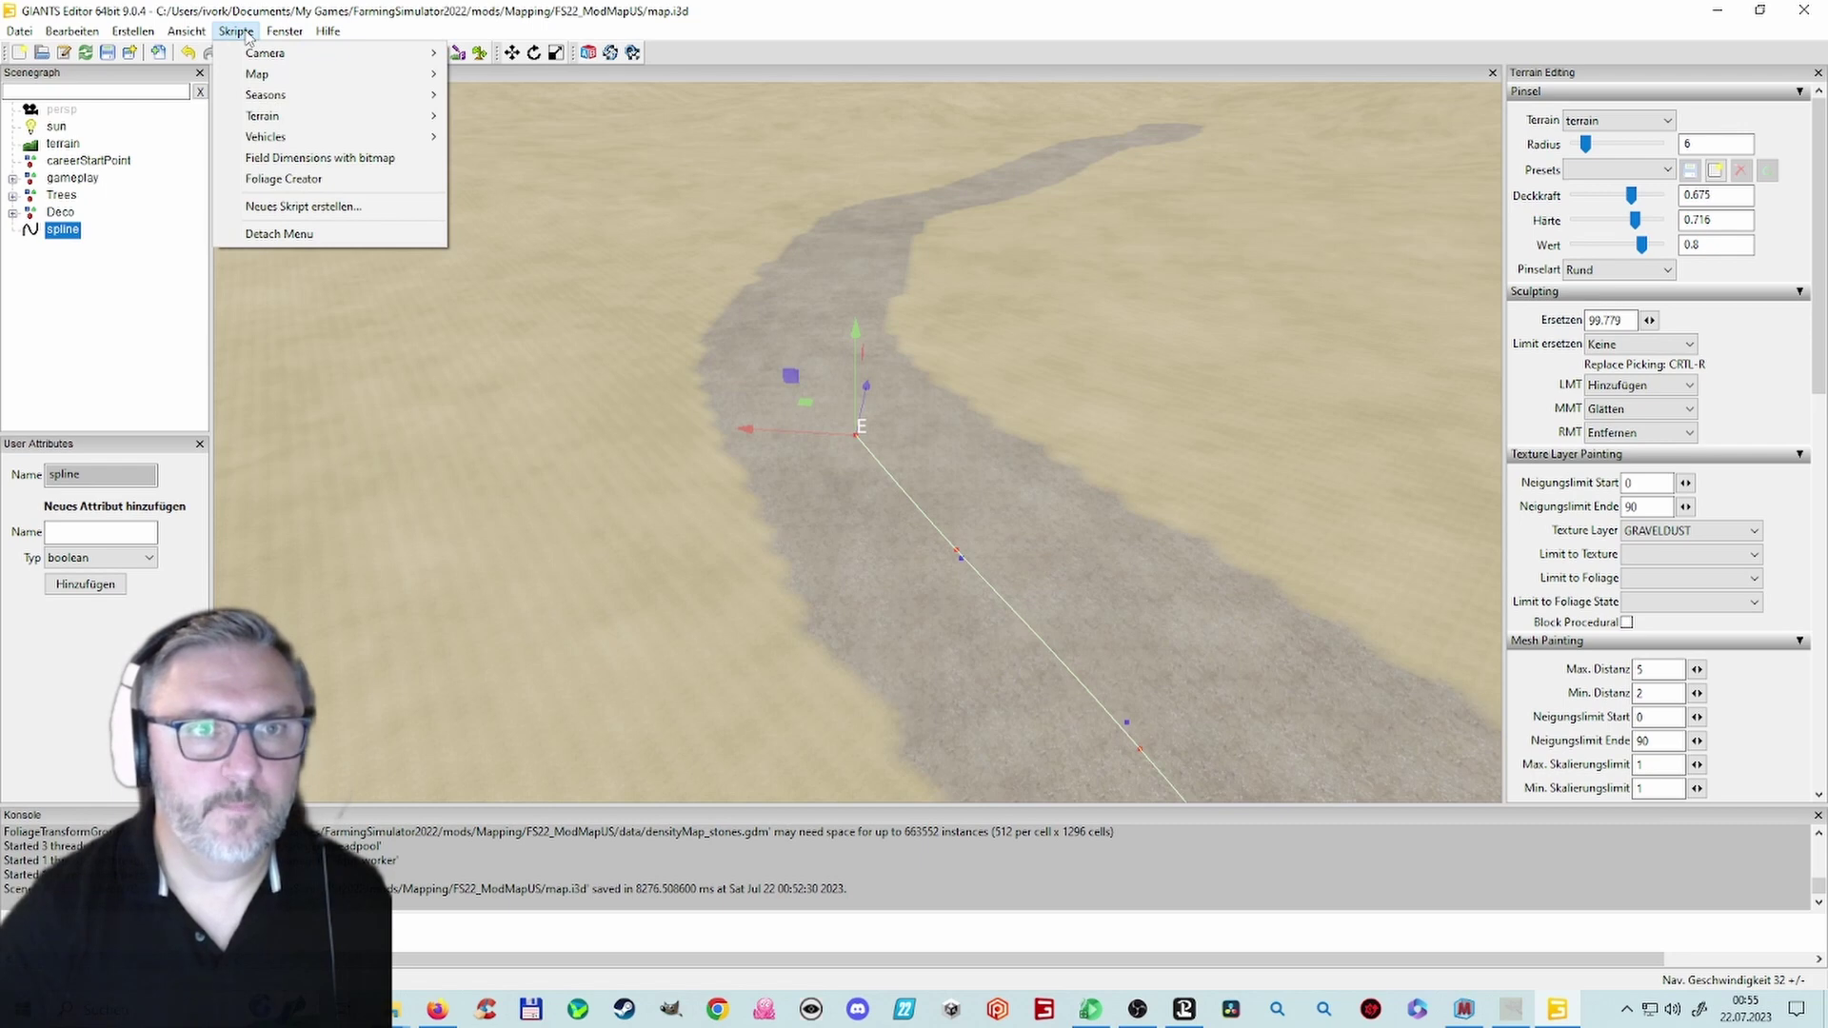
{"action": "mouse_move", "coordinate": [265, 77]}
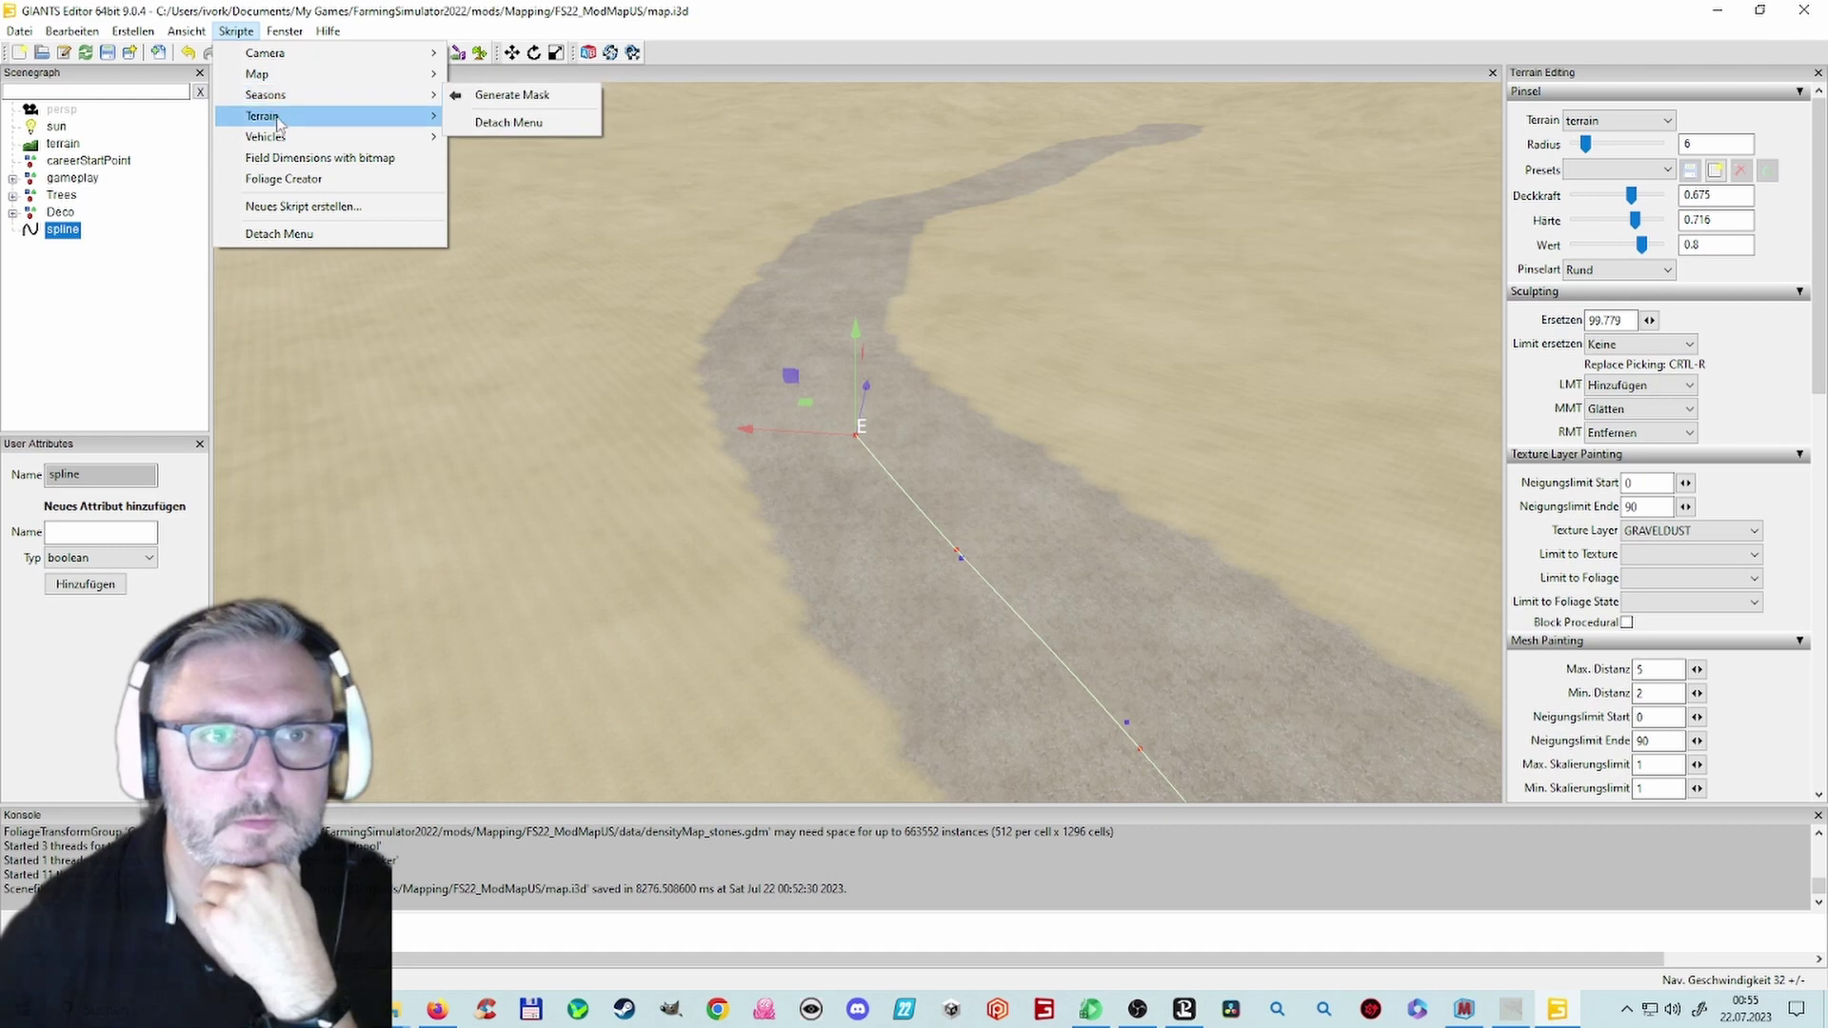
{"action": "mouse_move", "coordinate": [279, 122]}
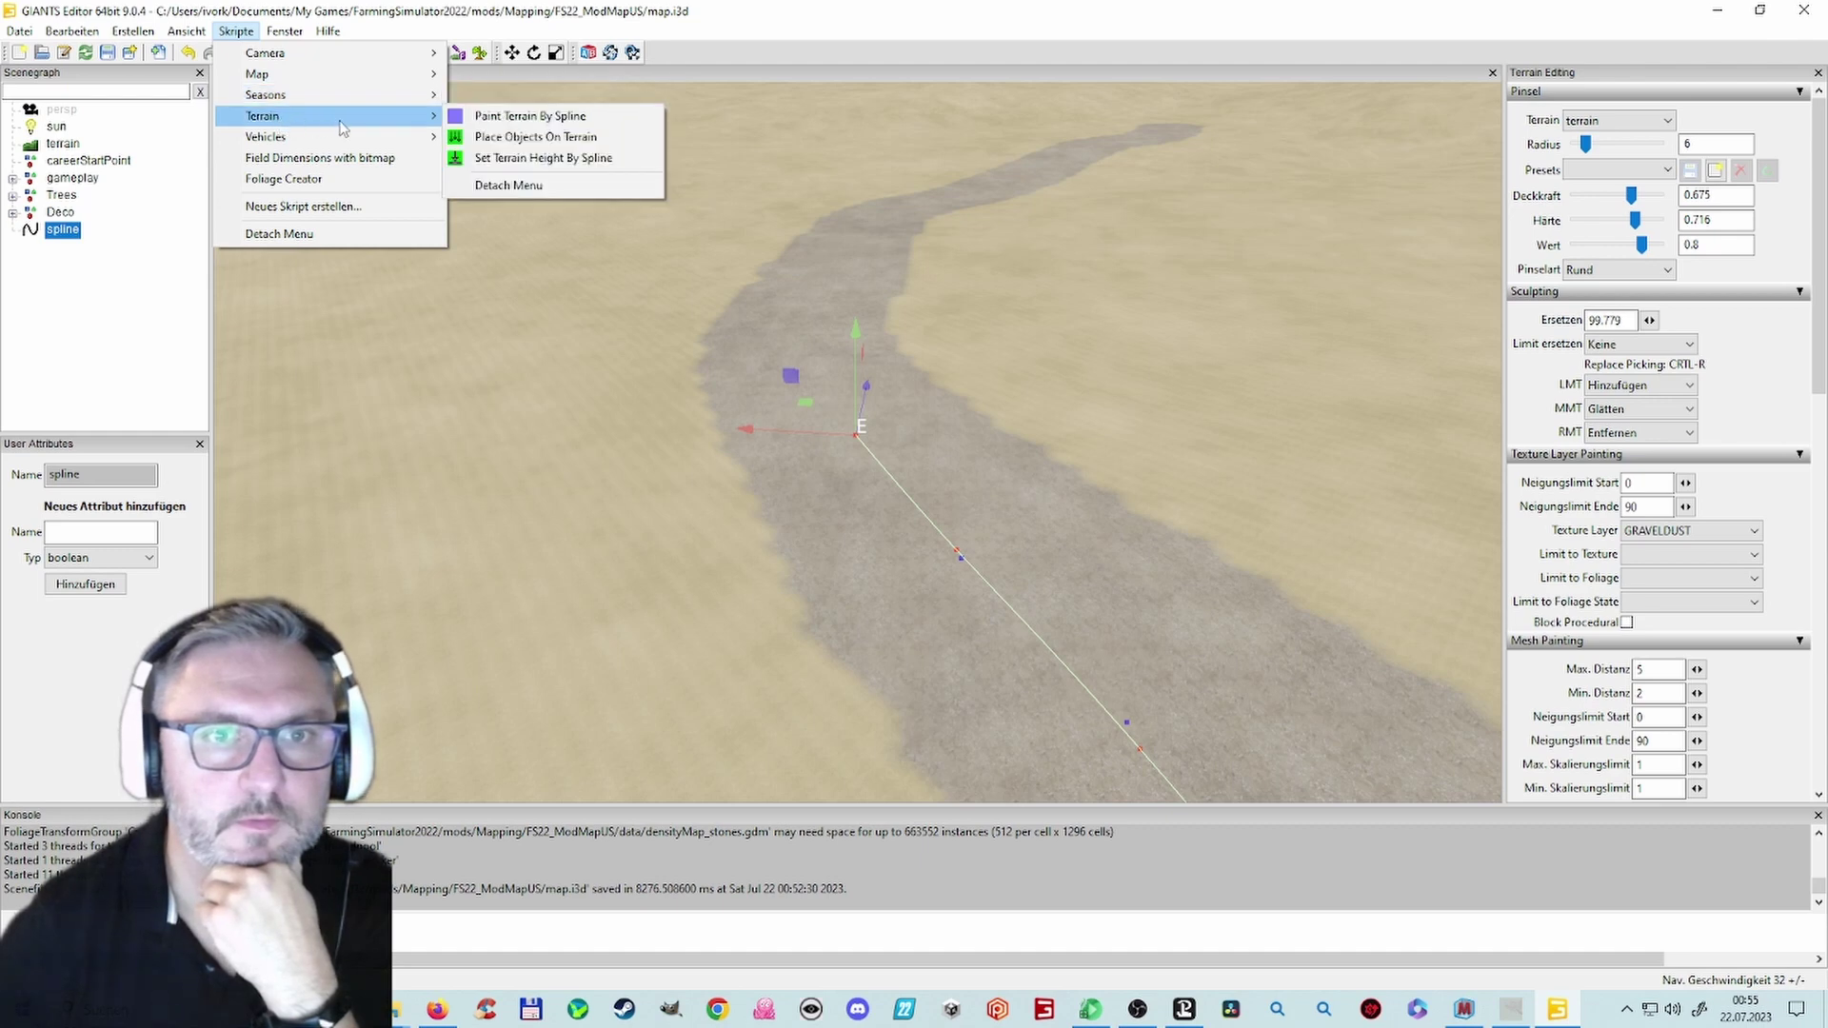
{"action": "left_click", "coordinate": [557, 159]}
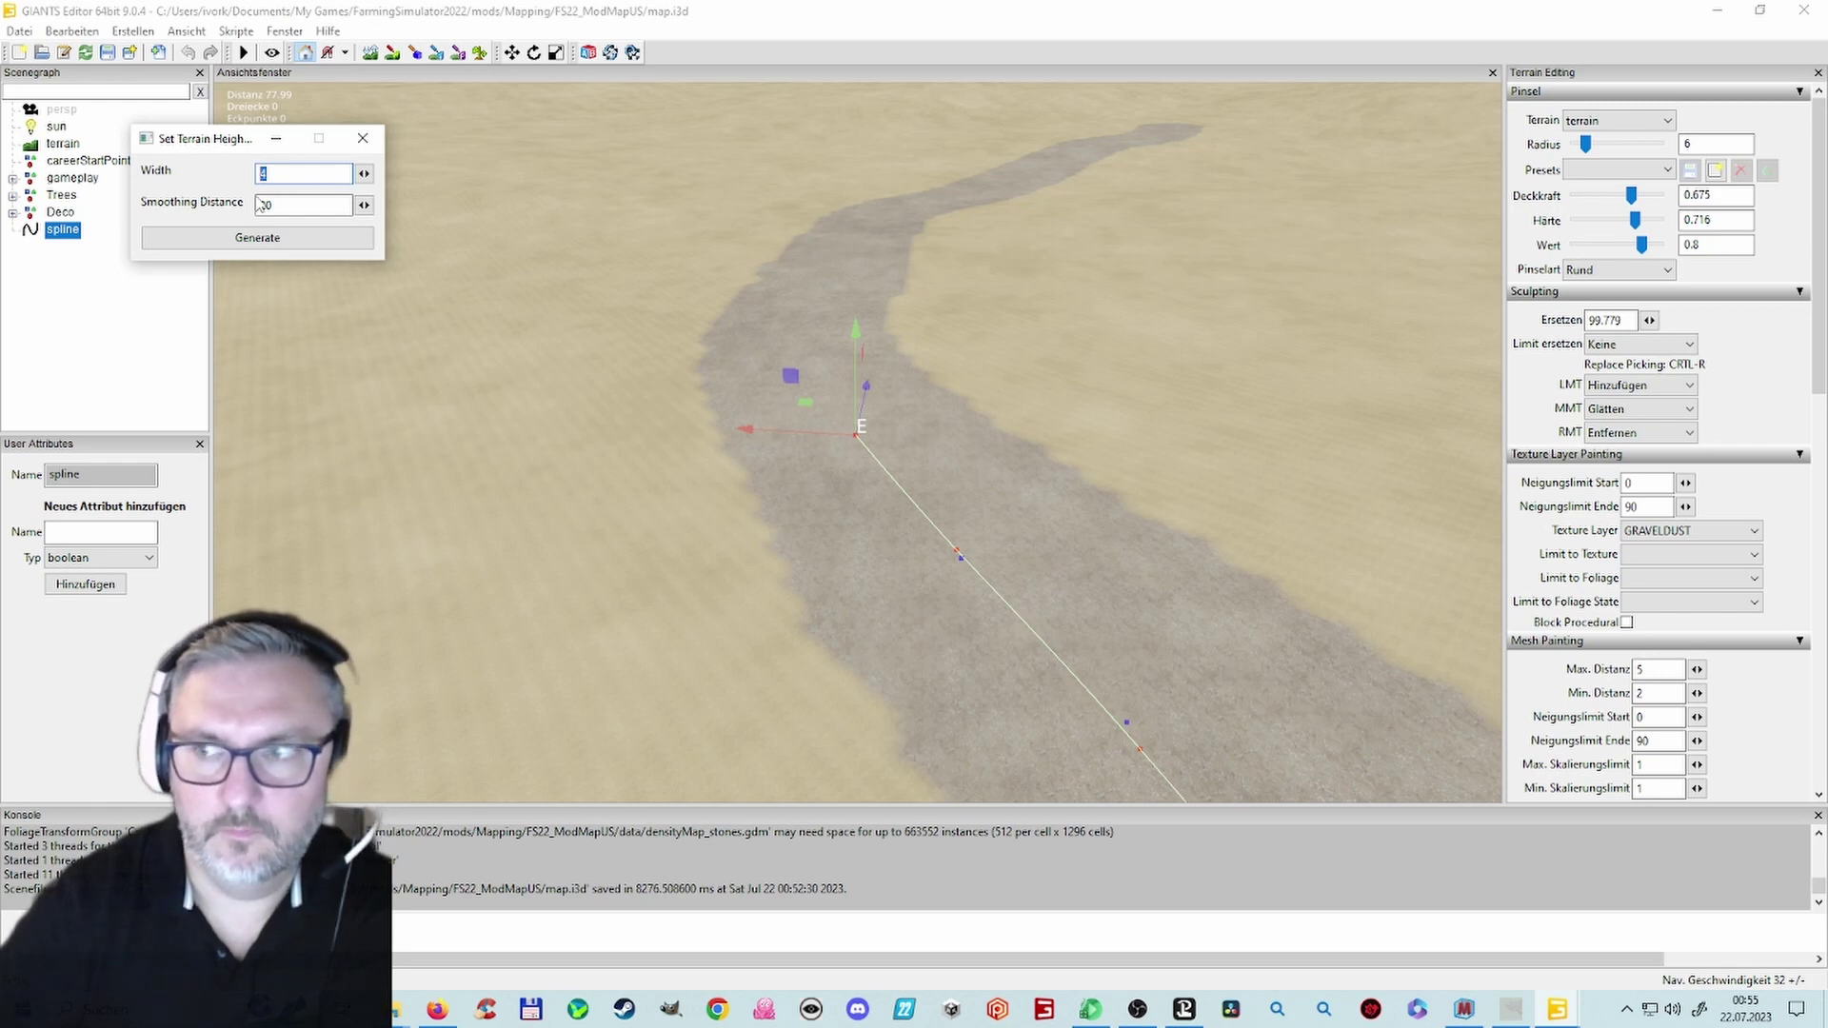
{"action": "type", "text": "12"}
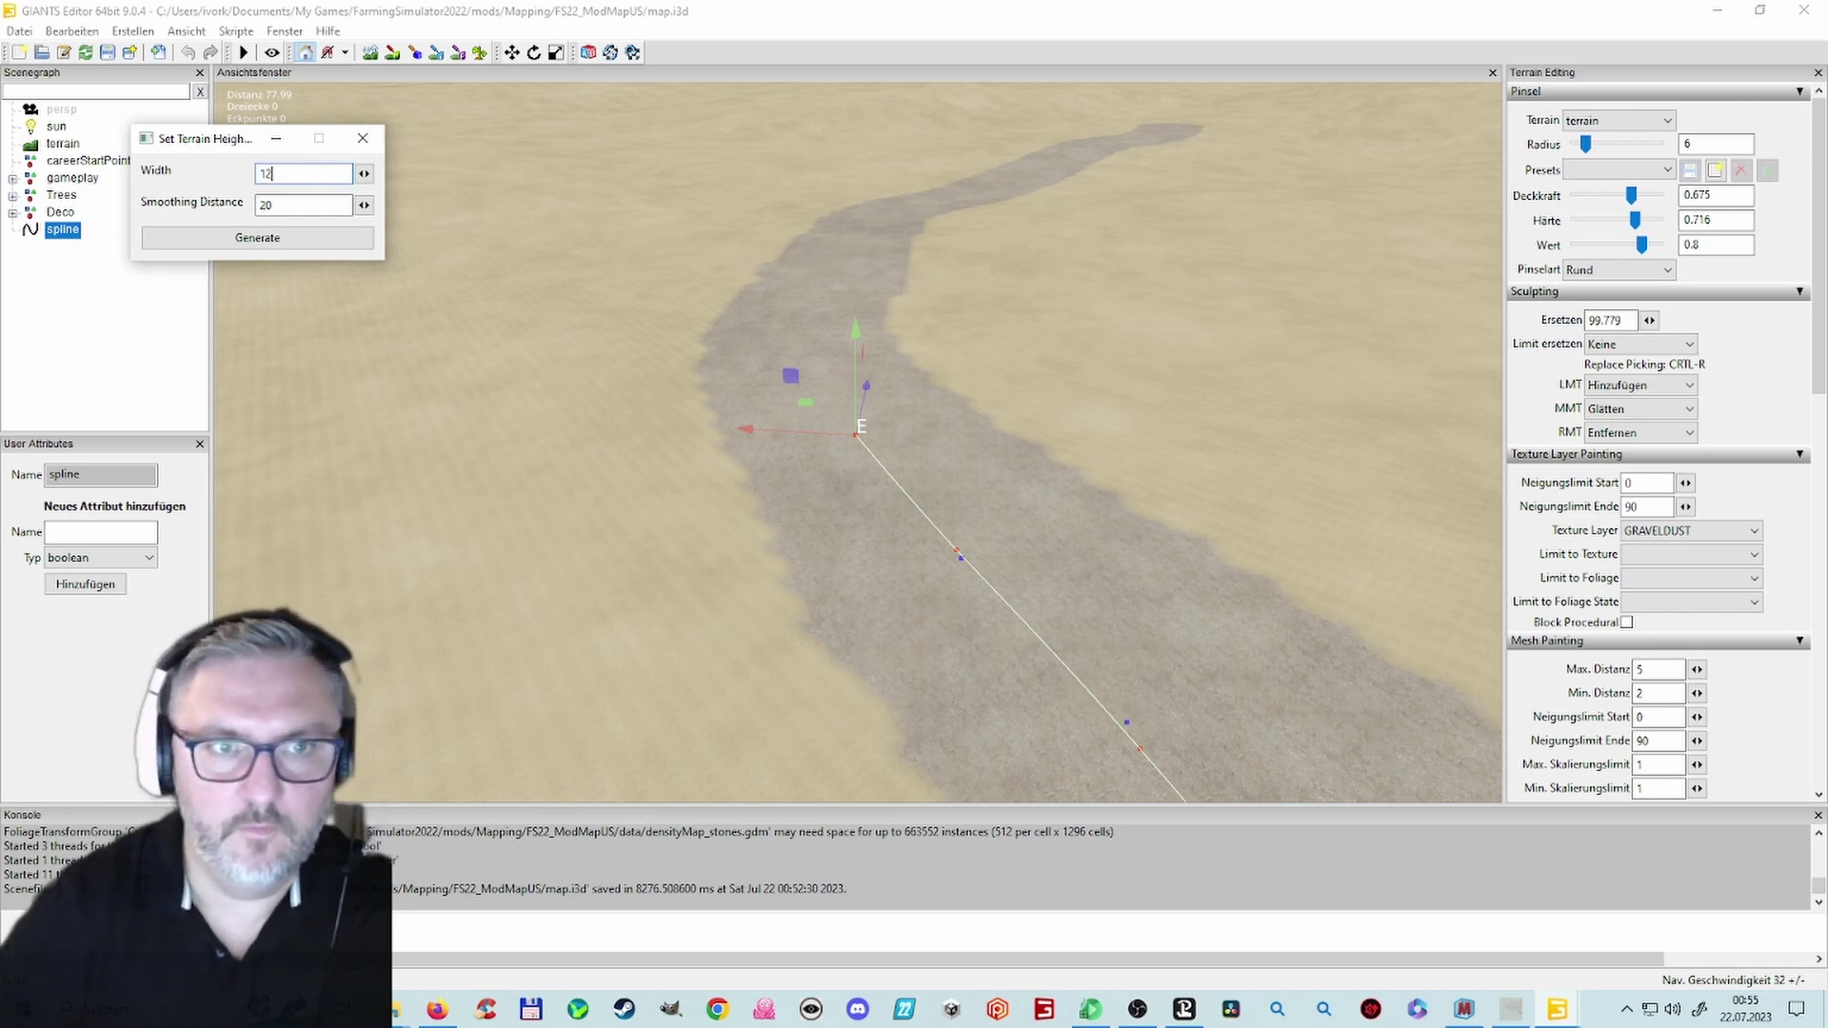
{"action": "left_click", "coordinate": [294, 246]}
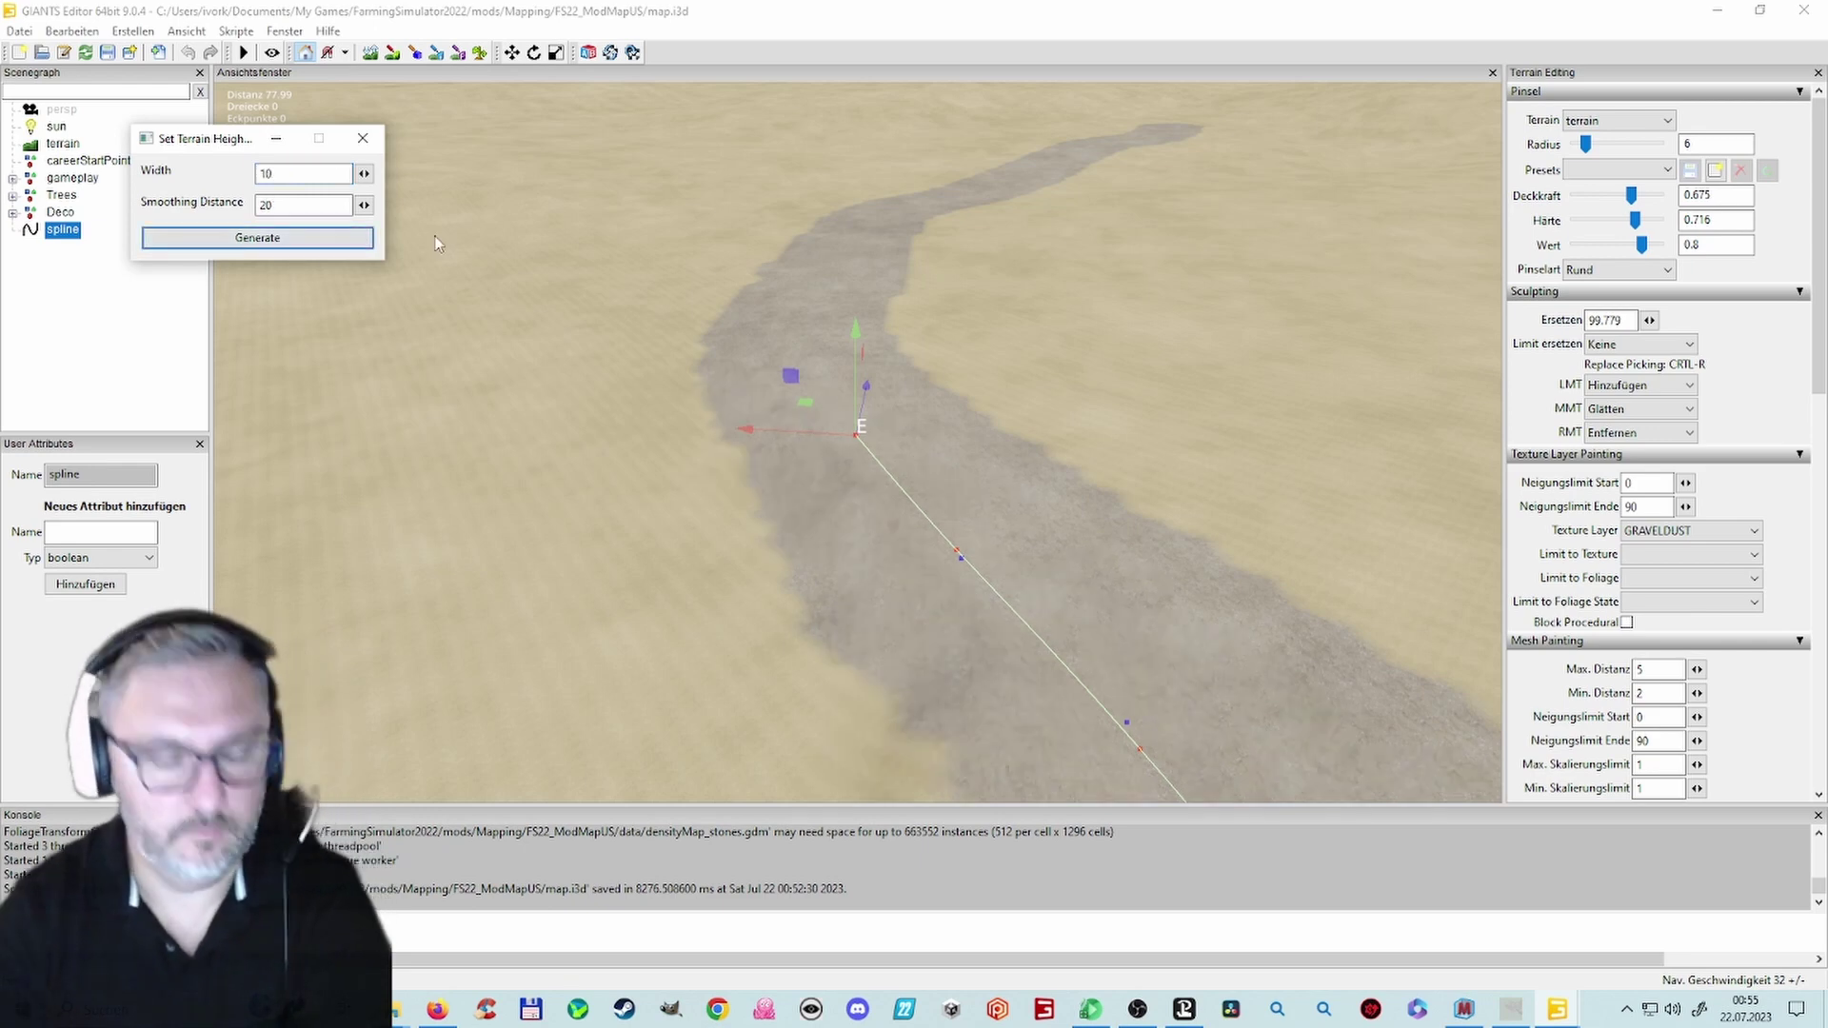
Step: Run the Set Terrain Height By Spline script on the spline again with a width of 10 and a smoothing distance of 8.42
{"action": "left_click_drag", "start_coordinate": [502, 254], "coordinate": [455, 297], "text": "alt"}
{"action": "left_click", "coordinate": [365, 141]}
{"action": "right_click_drag", "start_coordinate": [455, 298], "coordinate": [1145, 312]}
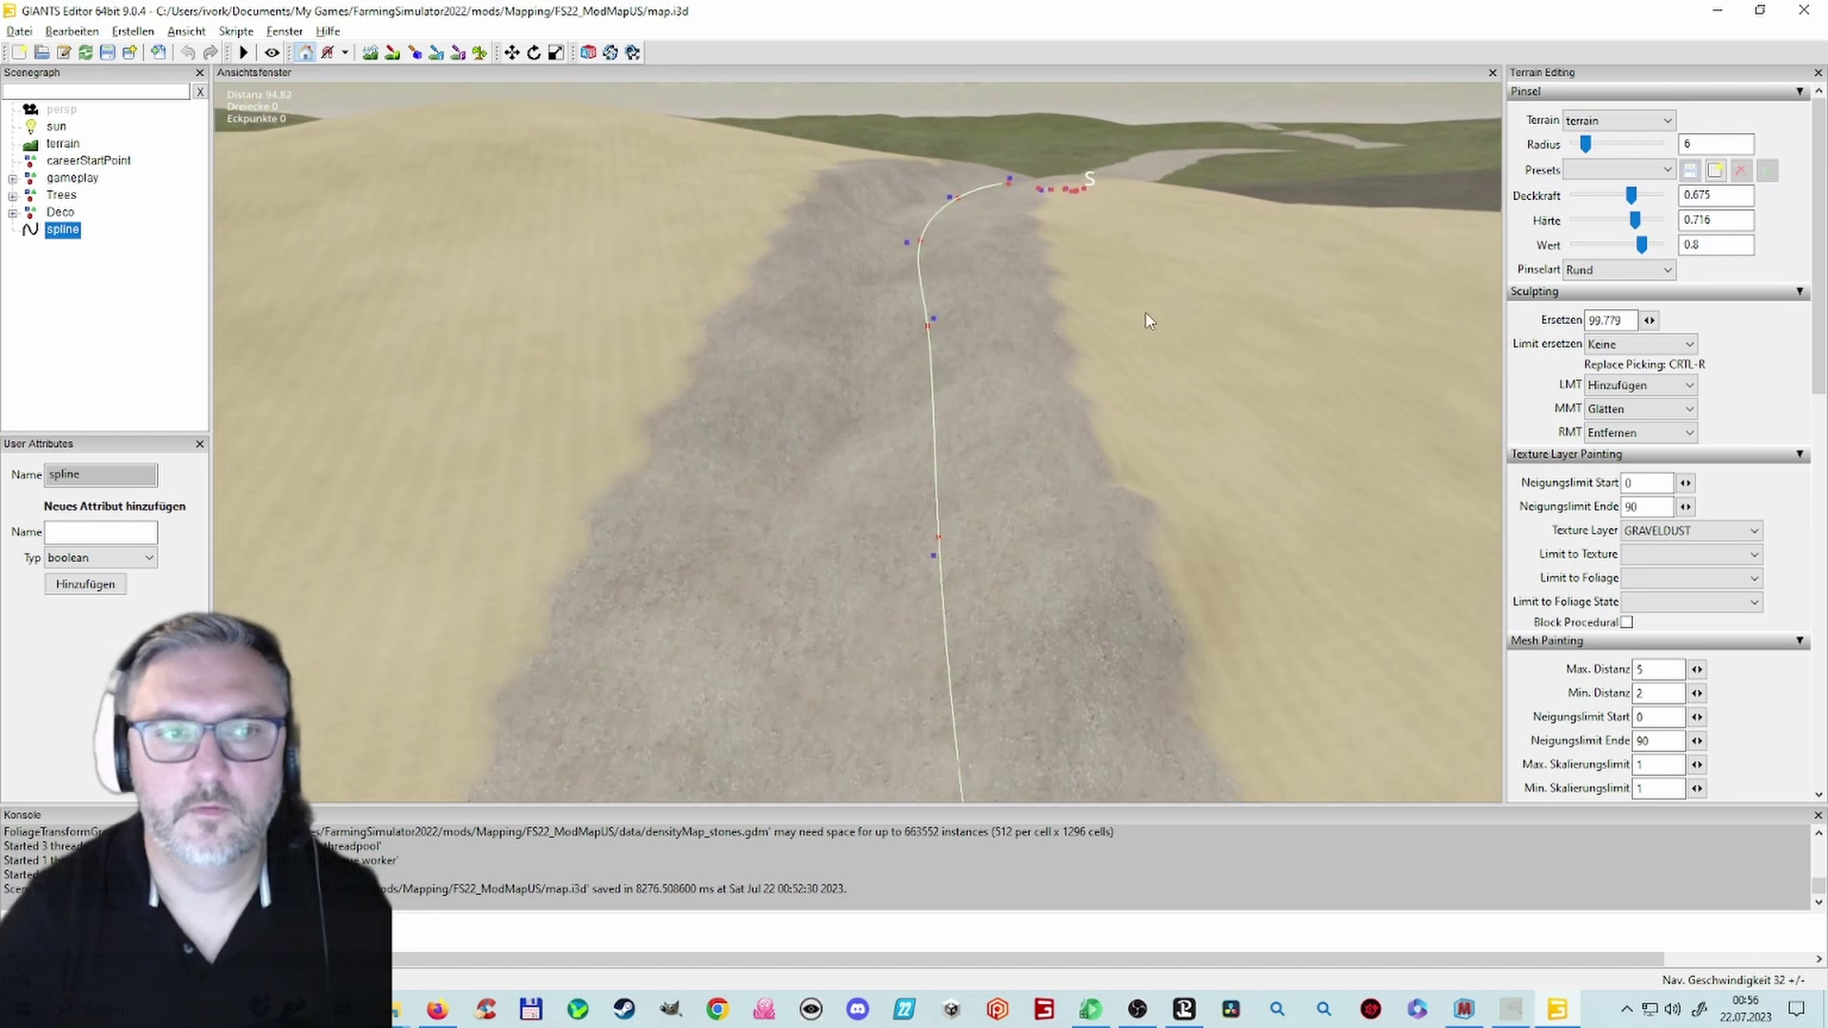
{"action": "left_click", "coordinate": [238, 33]}
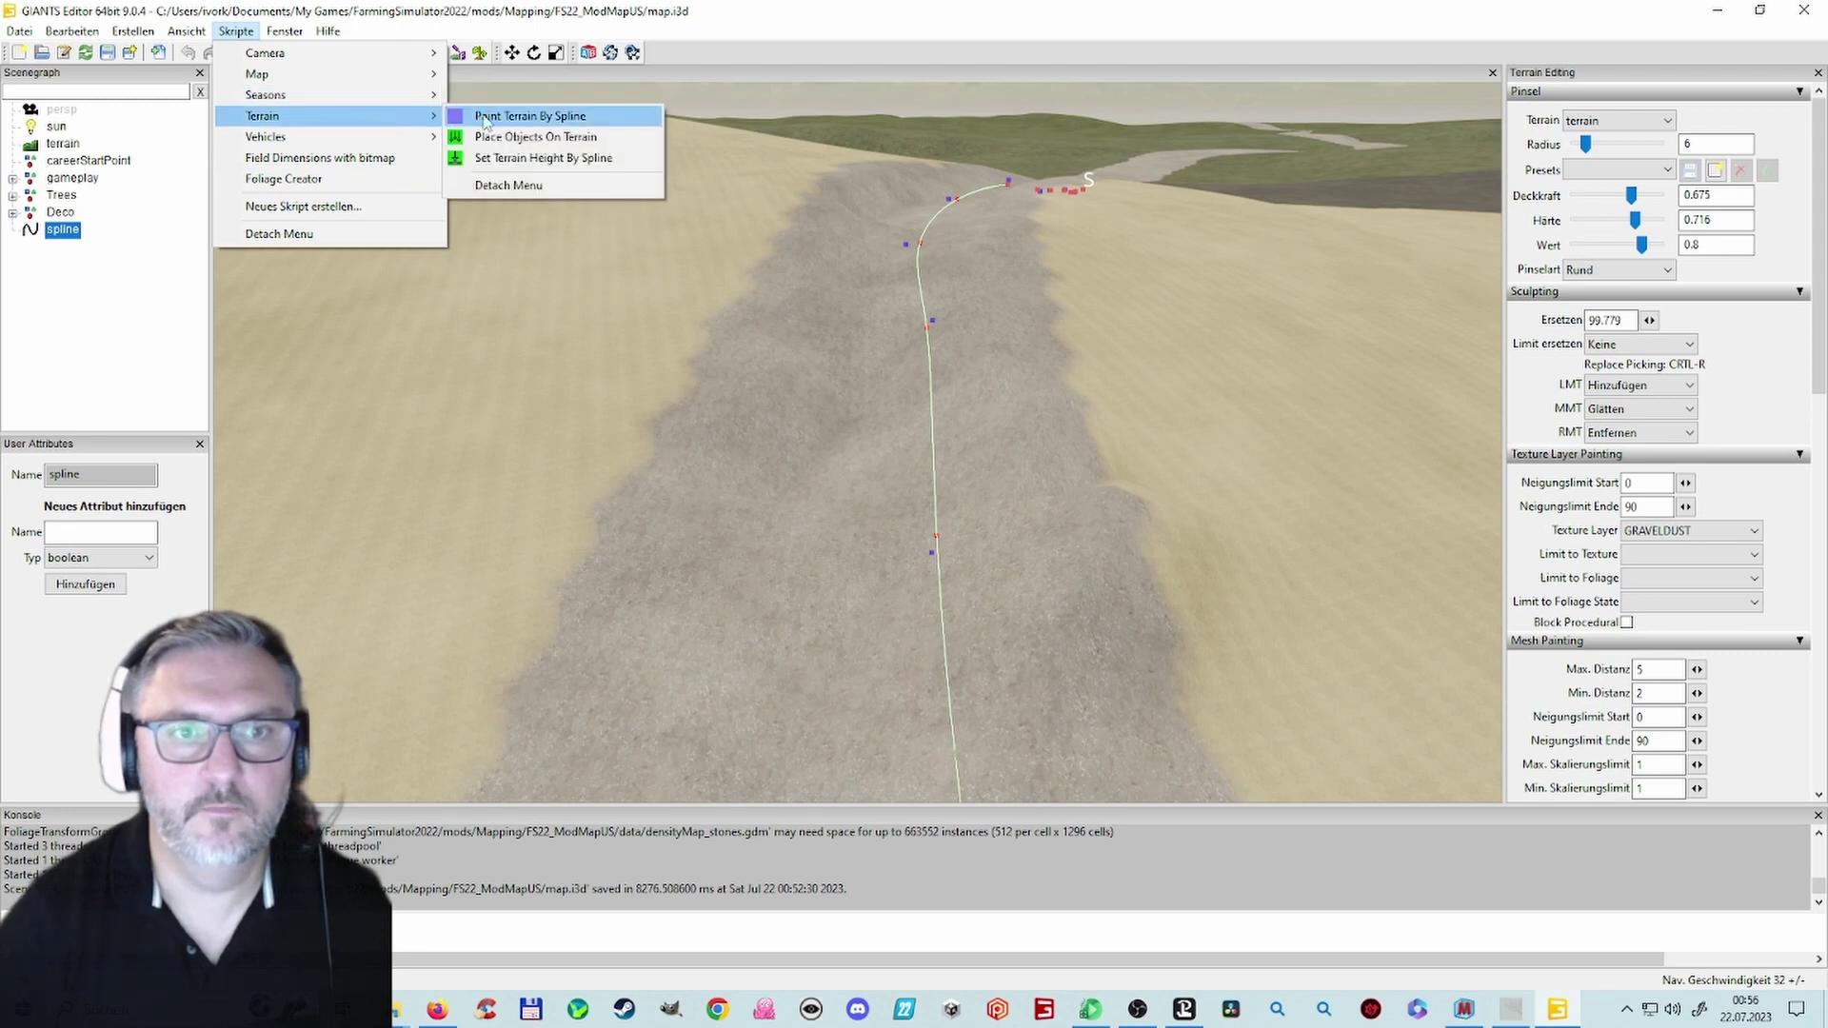
{"action": "left_click", "coordinate": [560, 162]}
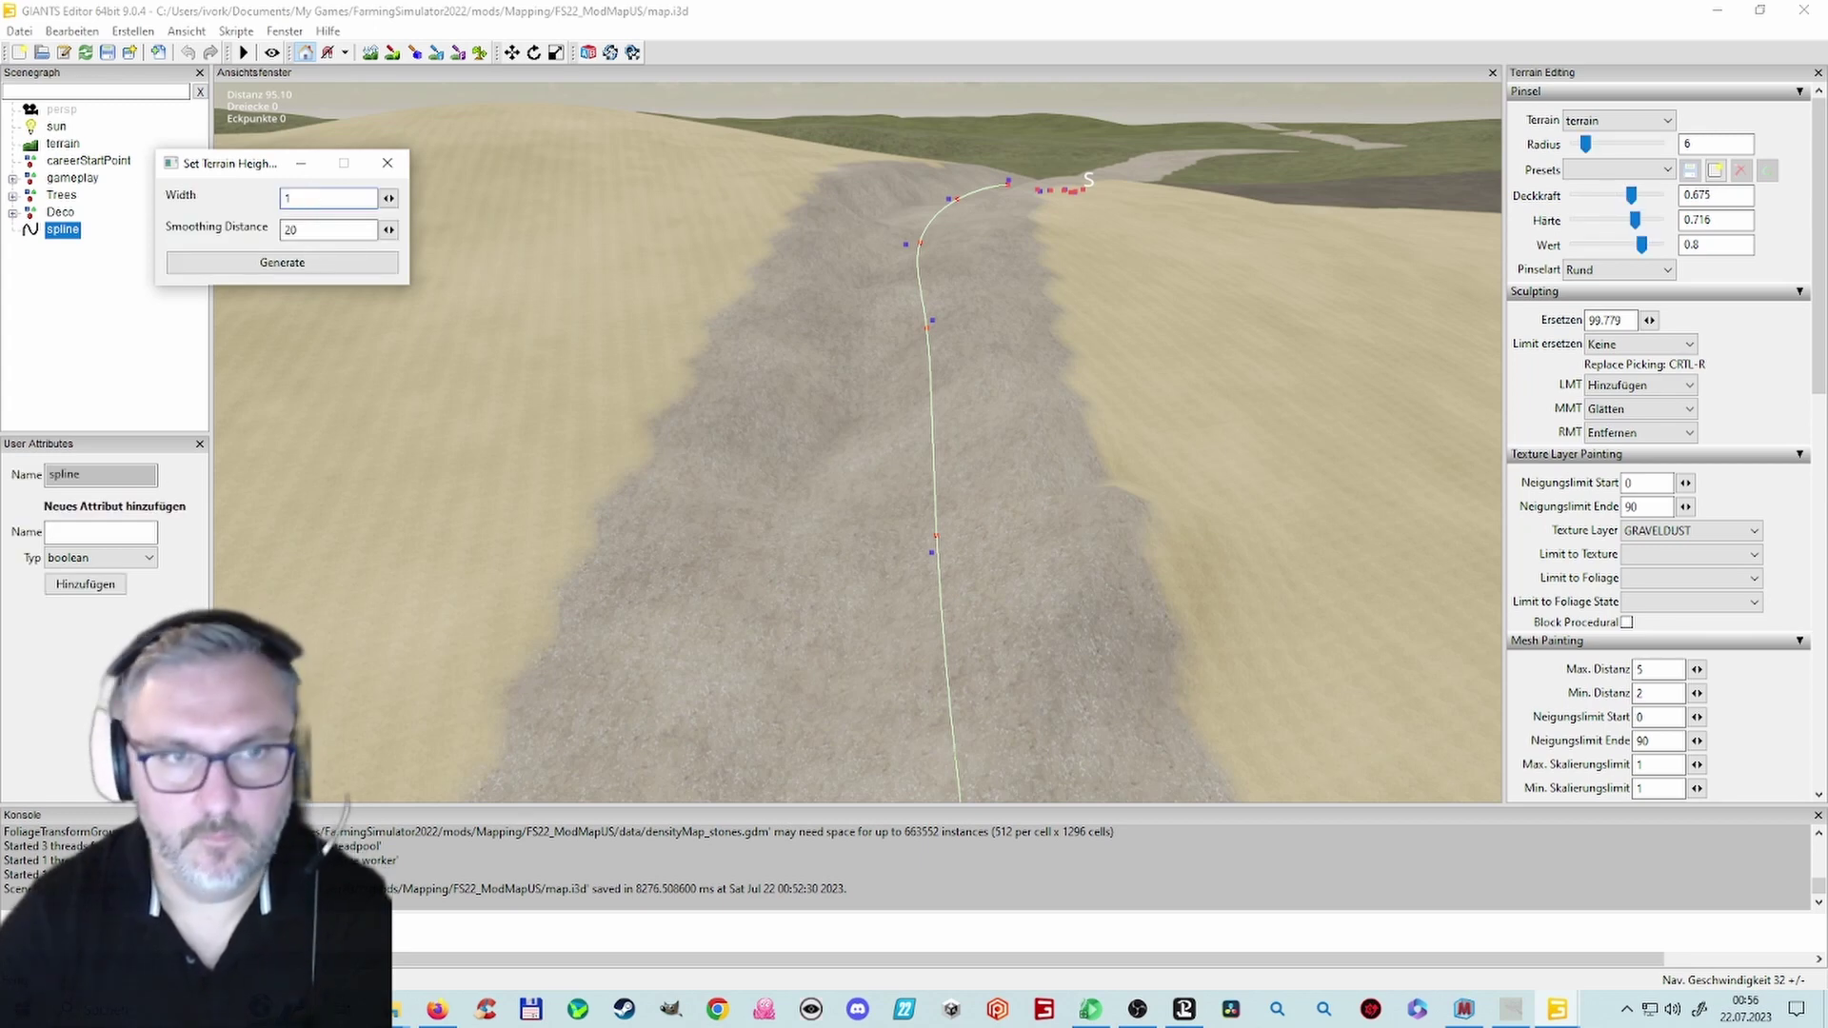
{"action": "type", "text": "2"}
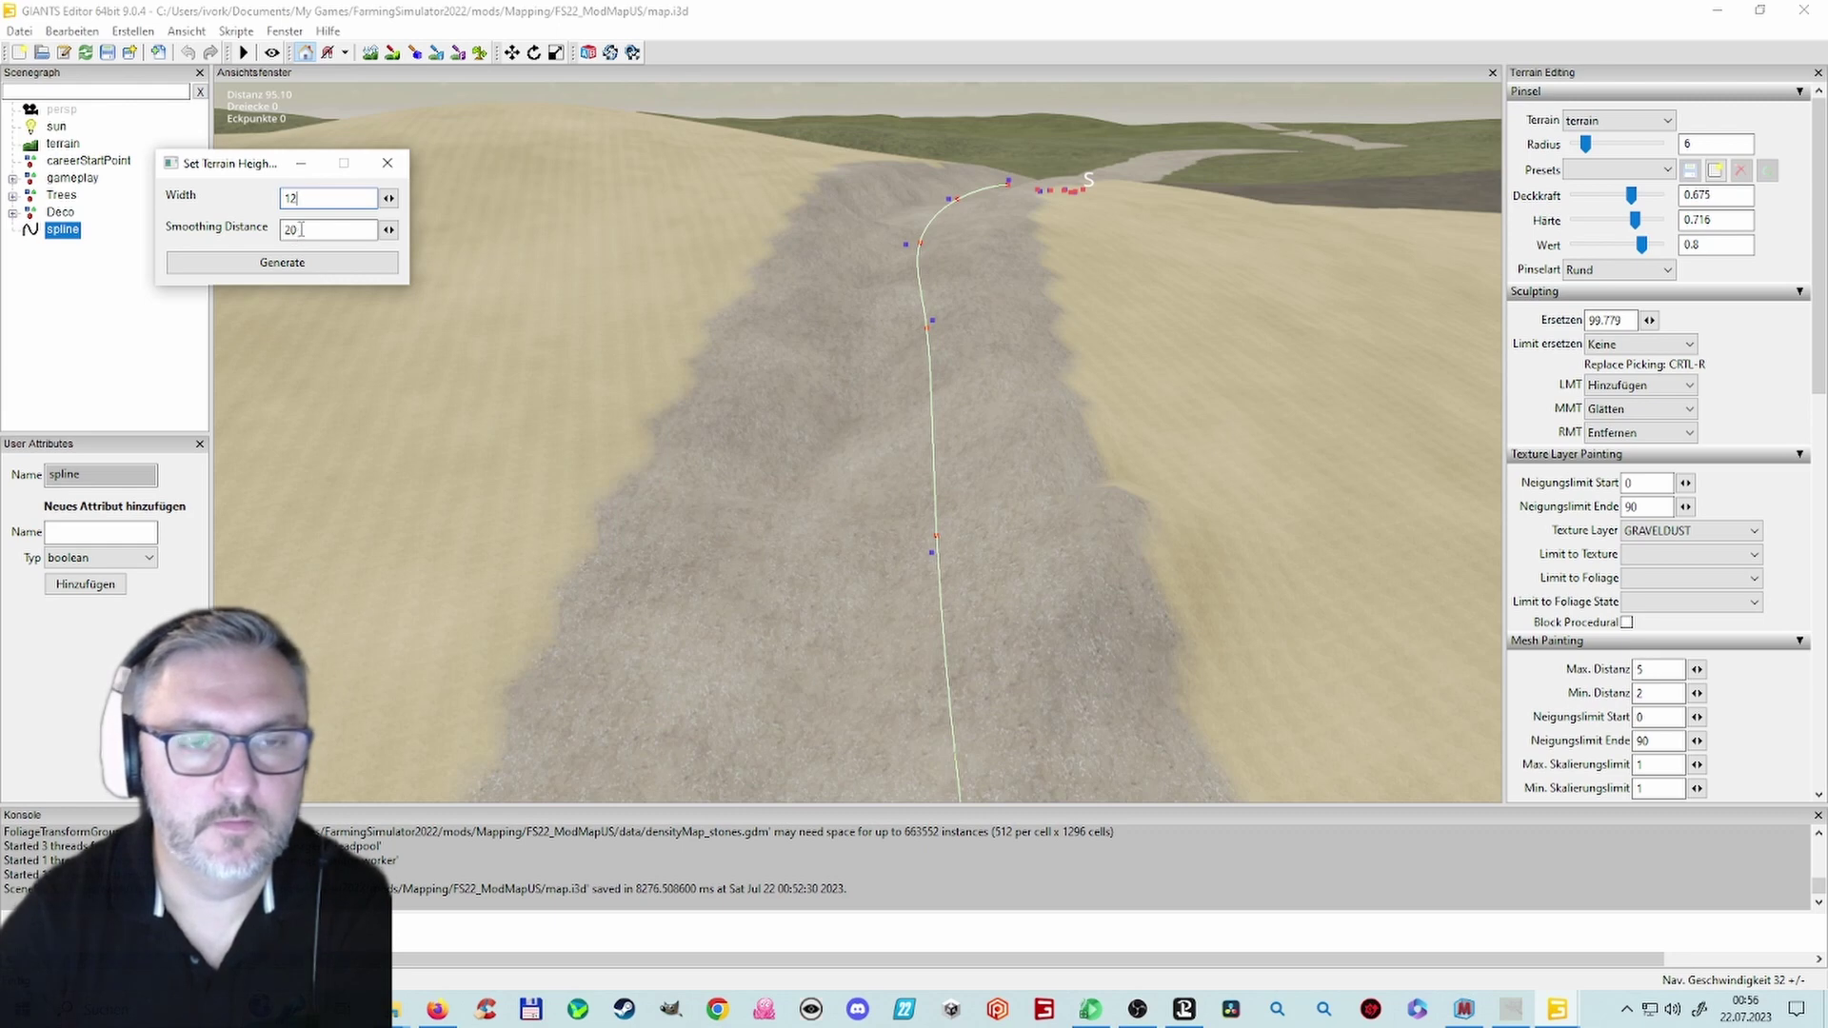
{"action": "left_click", "coordinate": [390, 231]}
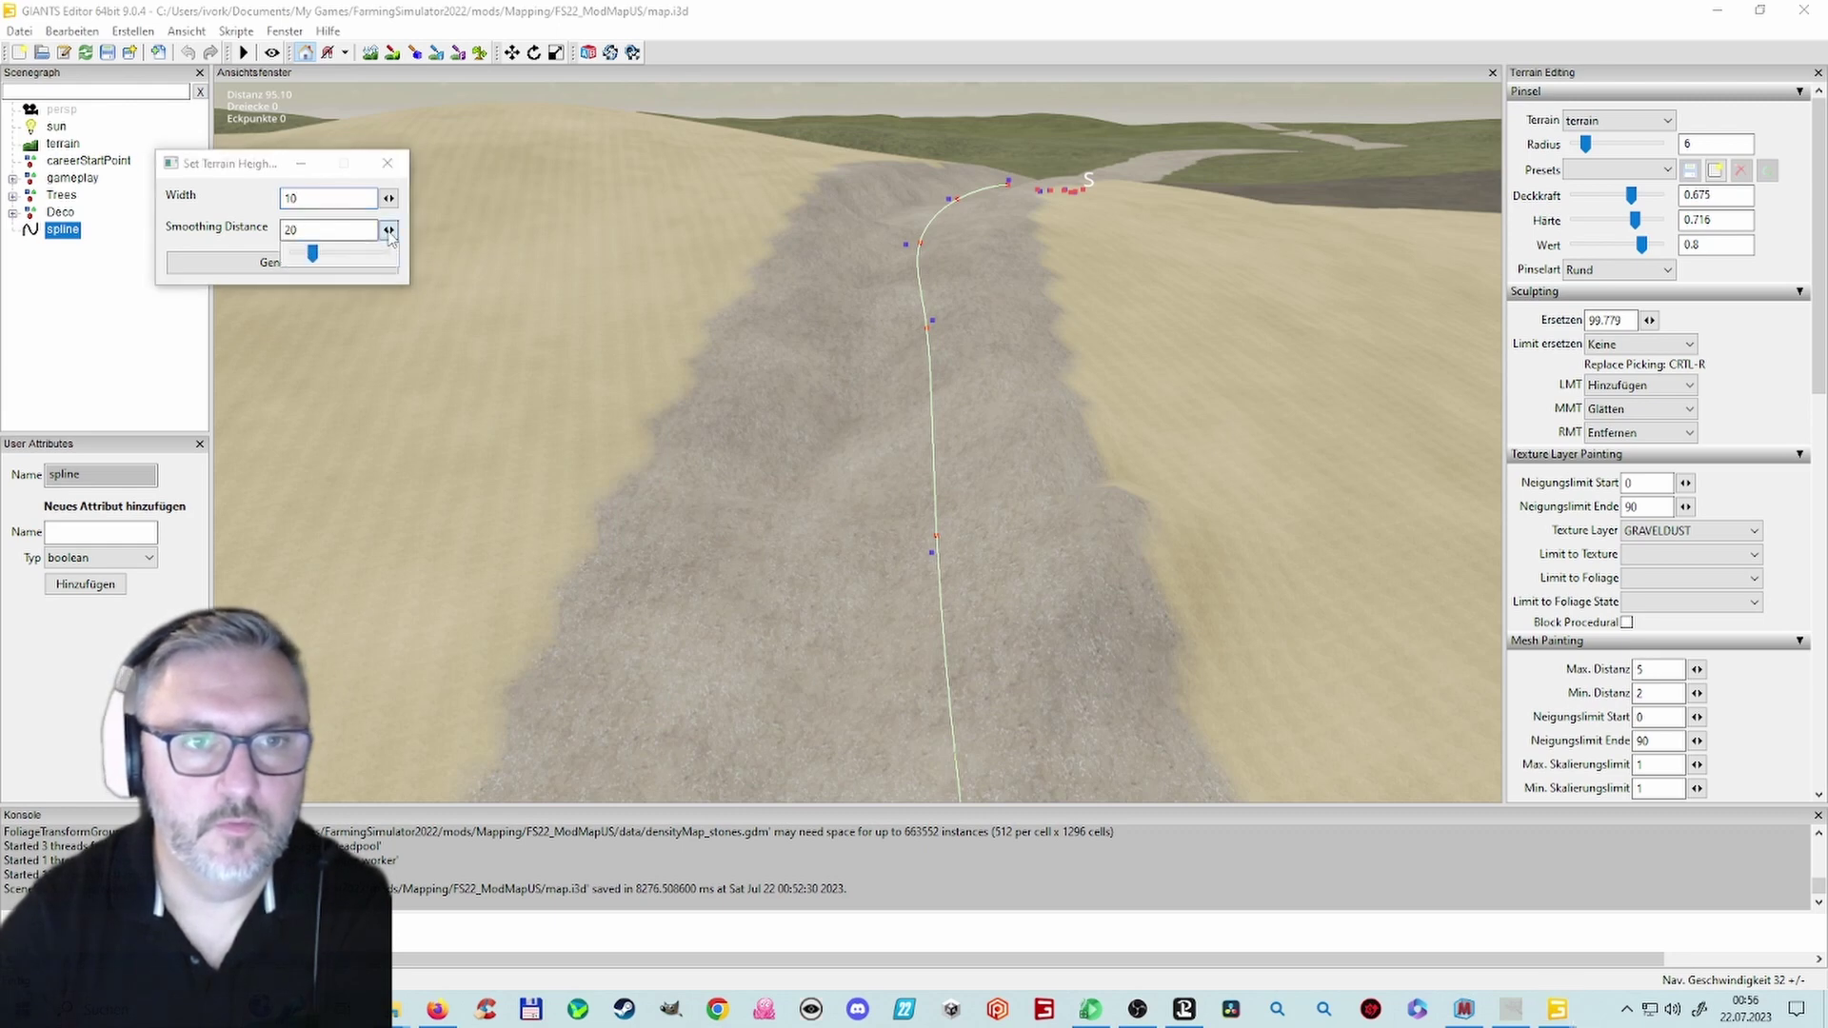
{"action": "mouse_move", "coordinate": [314, 259]}
{"action": "left_mouse_down"}
{"action": "mouse_move", "coordinate": [338, 260]}
{"action": "mouse_move", "coordinate": [303, 265]}
{"action": "left_mouse_up"}
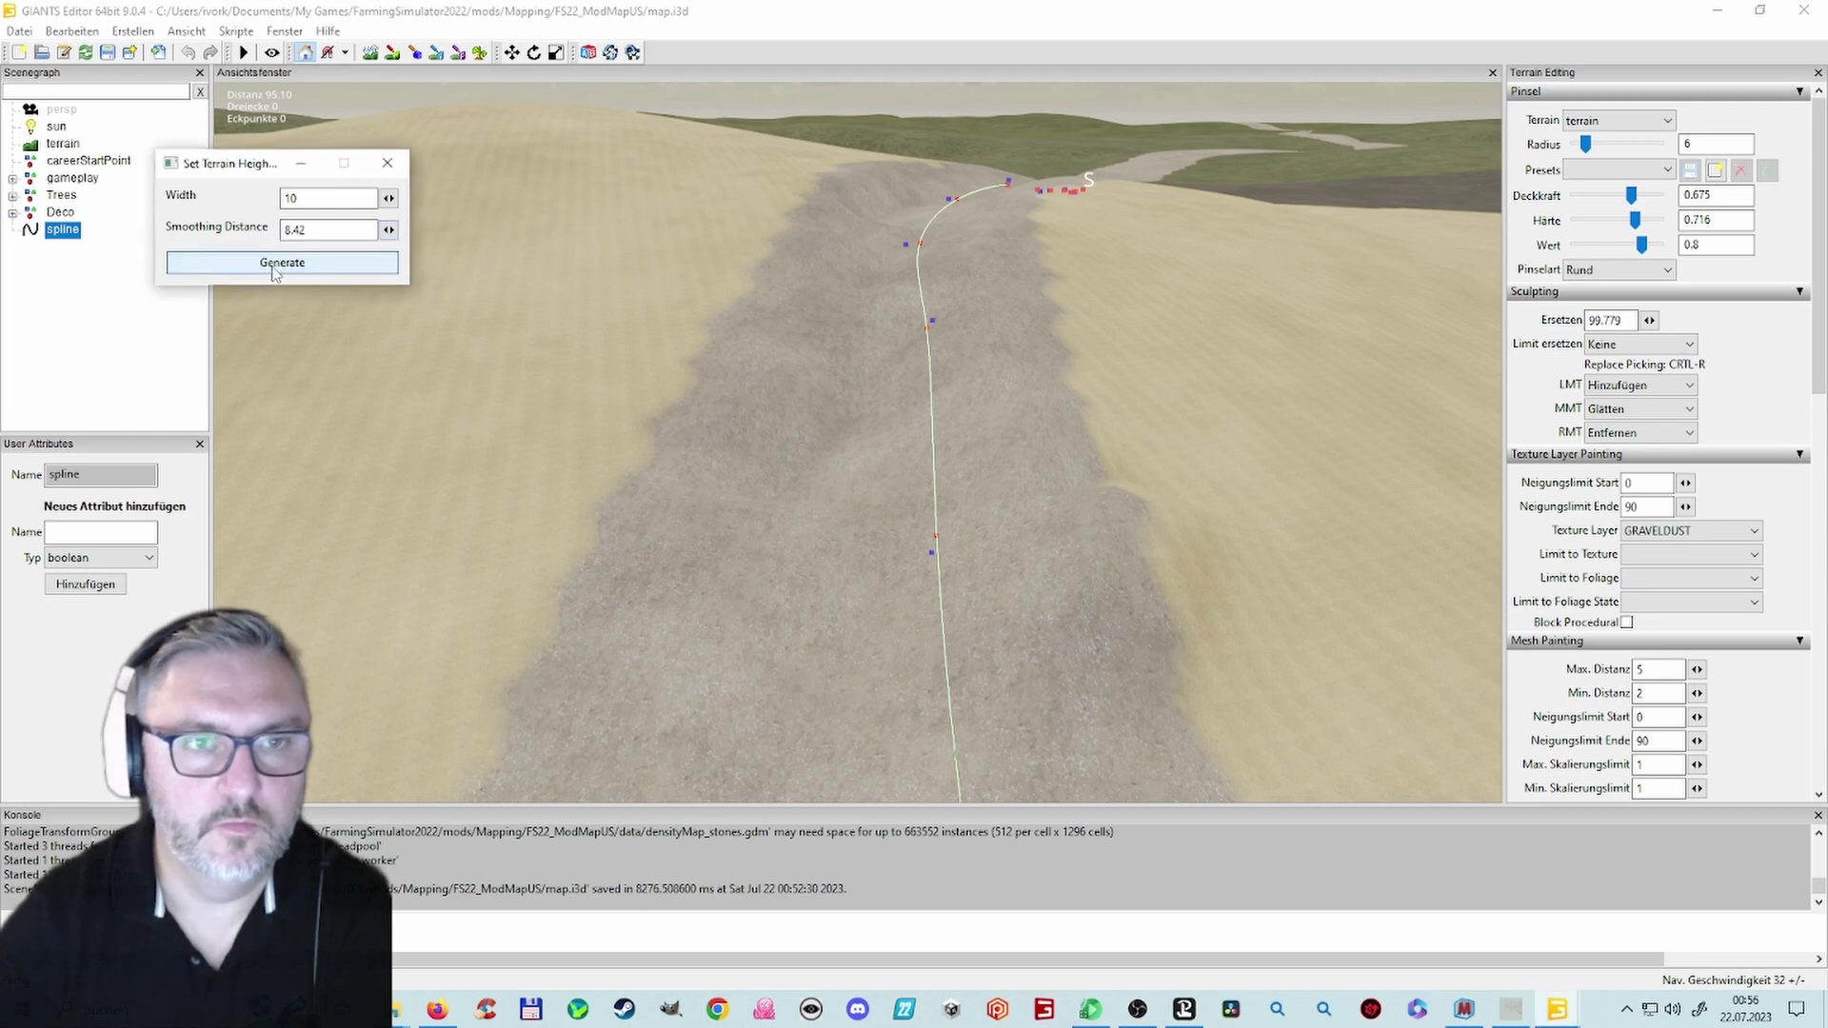
{"action": "left_click", "coordinate": [269, 266]}
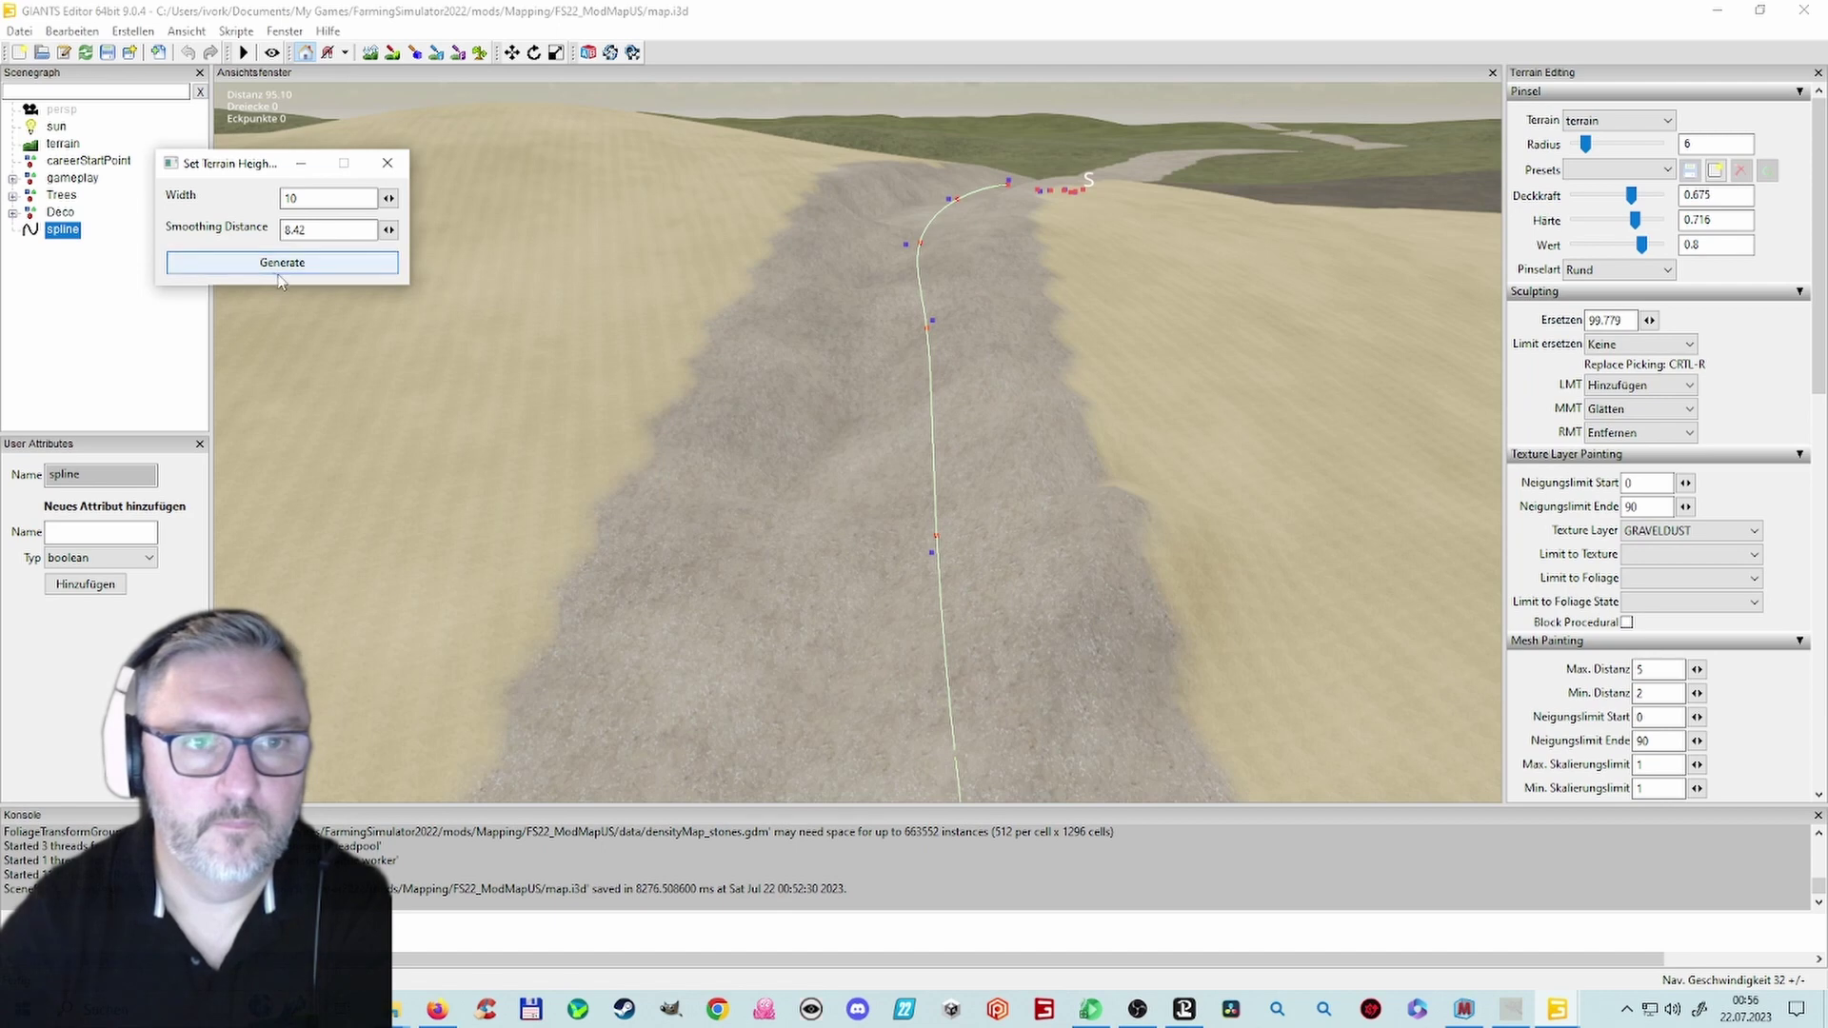
{"action": "left_click", "coordinate": [261, 267]}
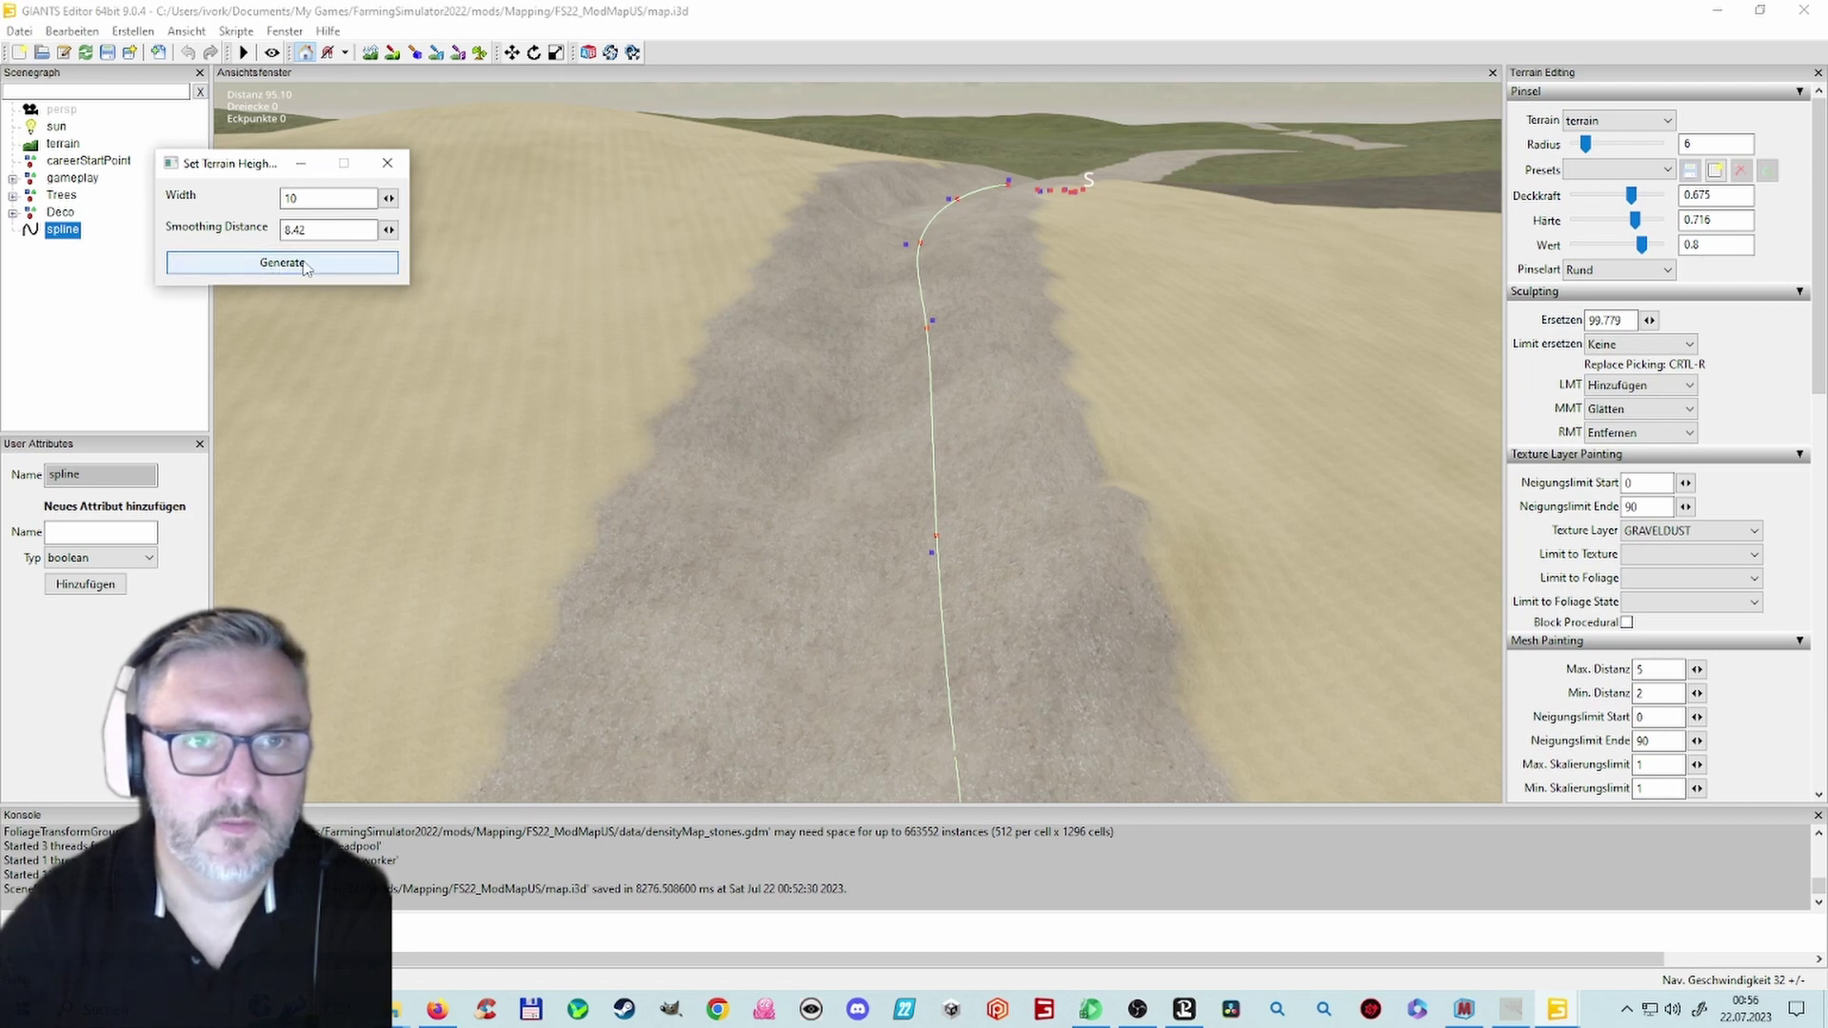
{"action": "left_click", "coordinate": [269, 259]}
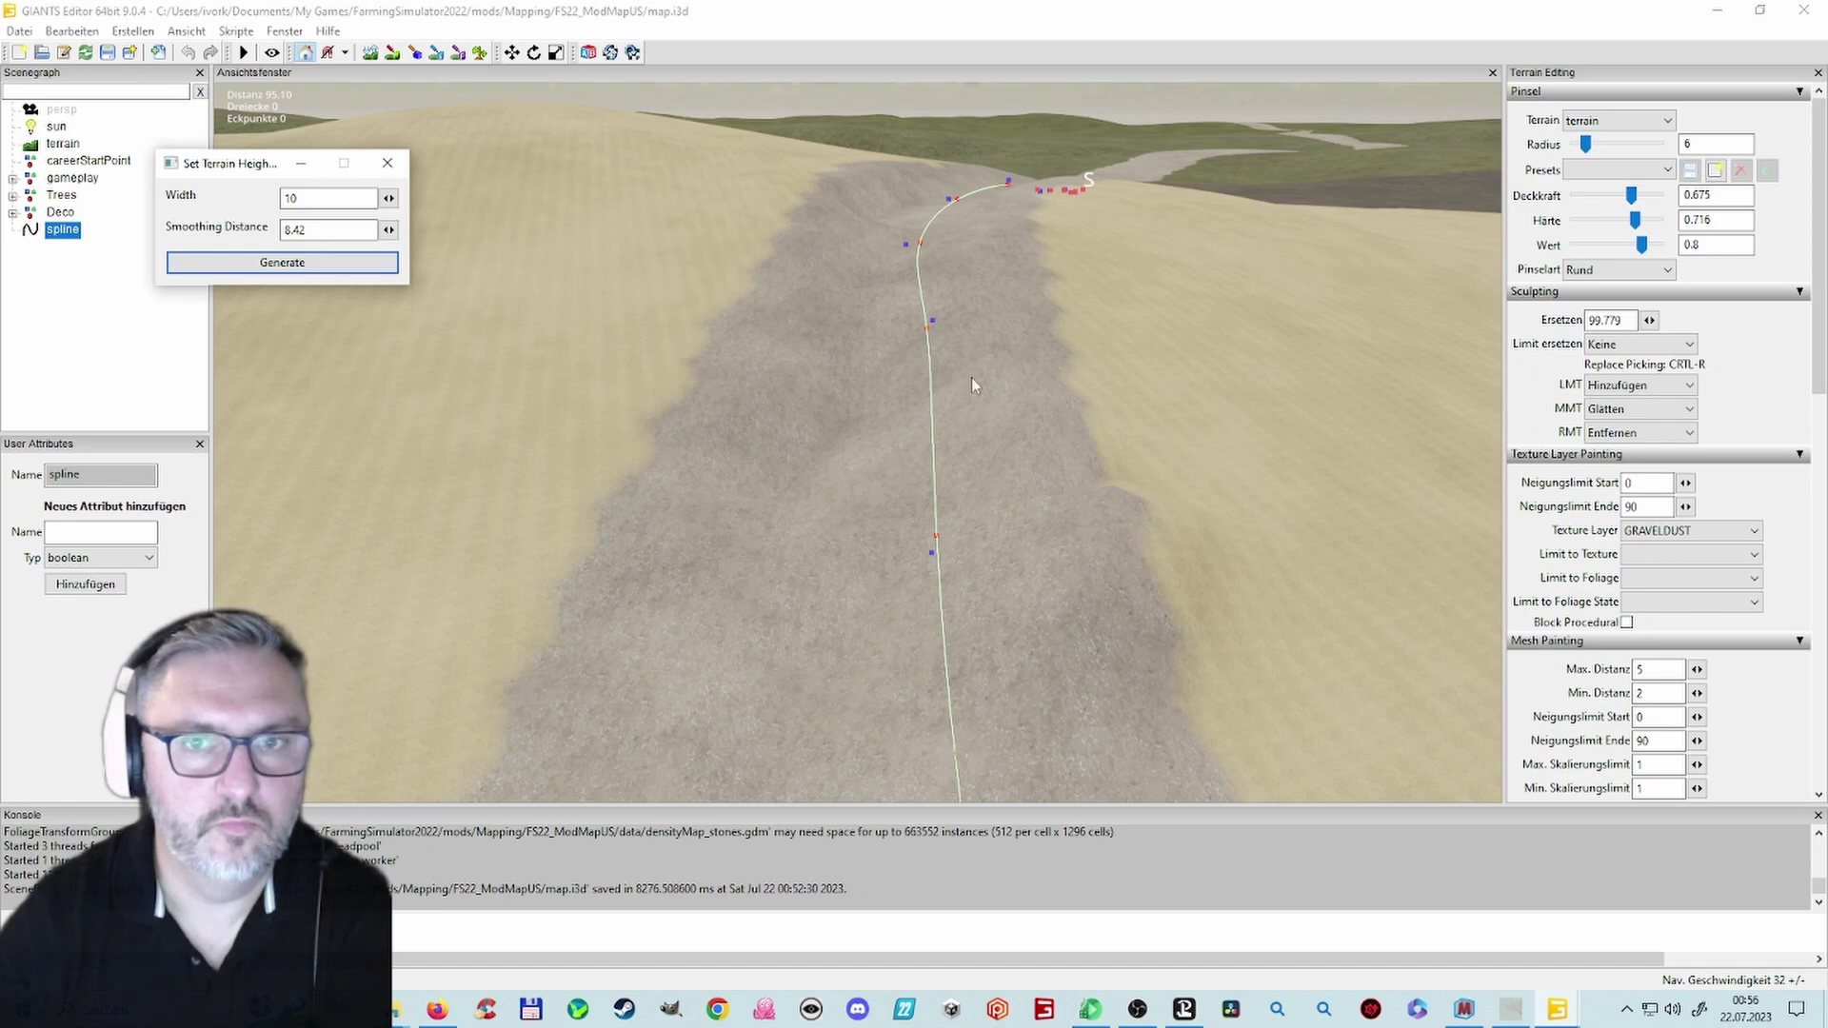
Step: Regenerate the terrain height along the spline, trying a width of 12 while keeping the smoothing distance
{"action": "left_click_drag", "start_coordinate": [826, 357], "coordinate": [873, 340], "text": "alt"}
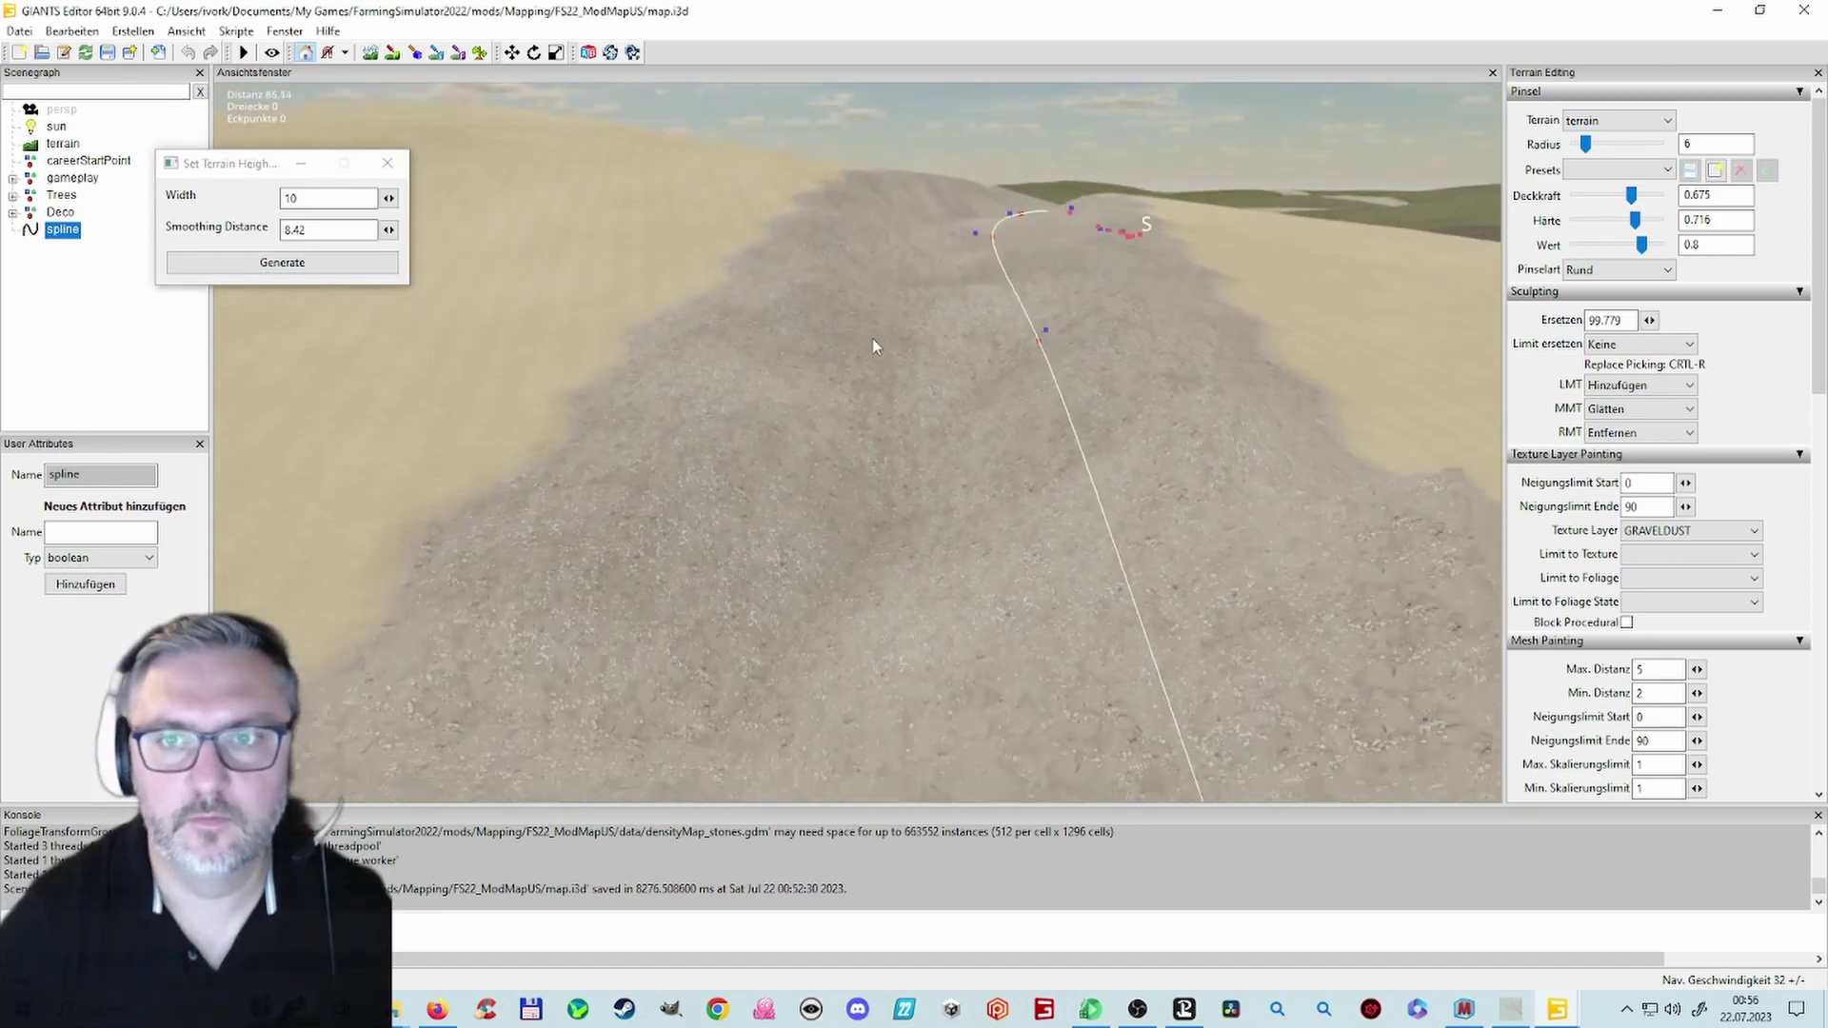
{"action": "middle_click_drag", "start_coordinate": [873, 340], "coordinate": [828, 356], "text": "alt"}
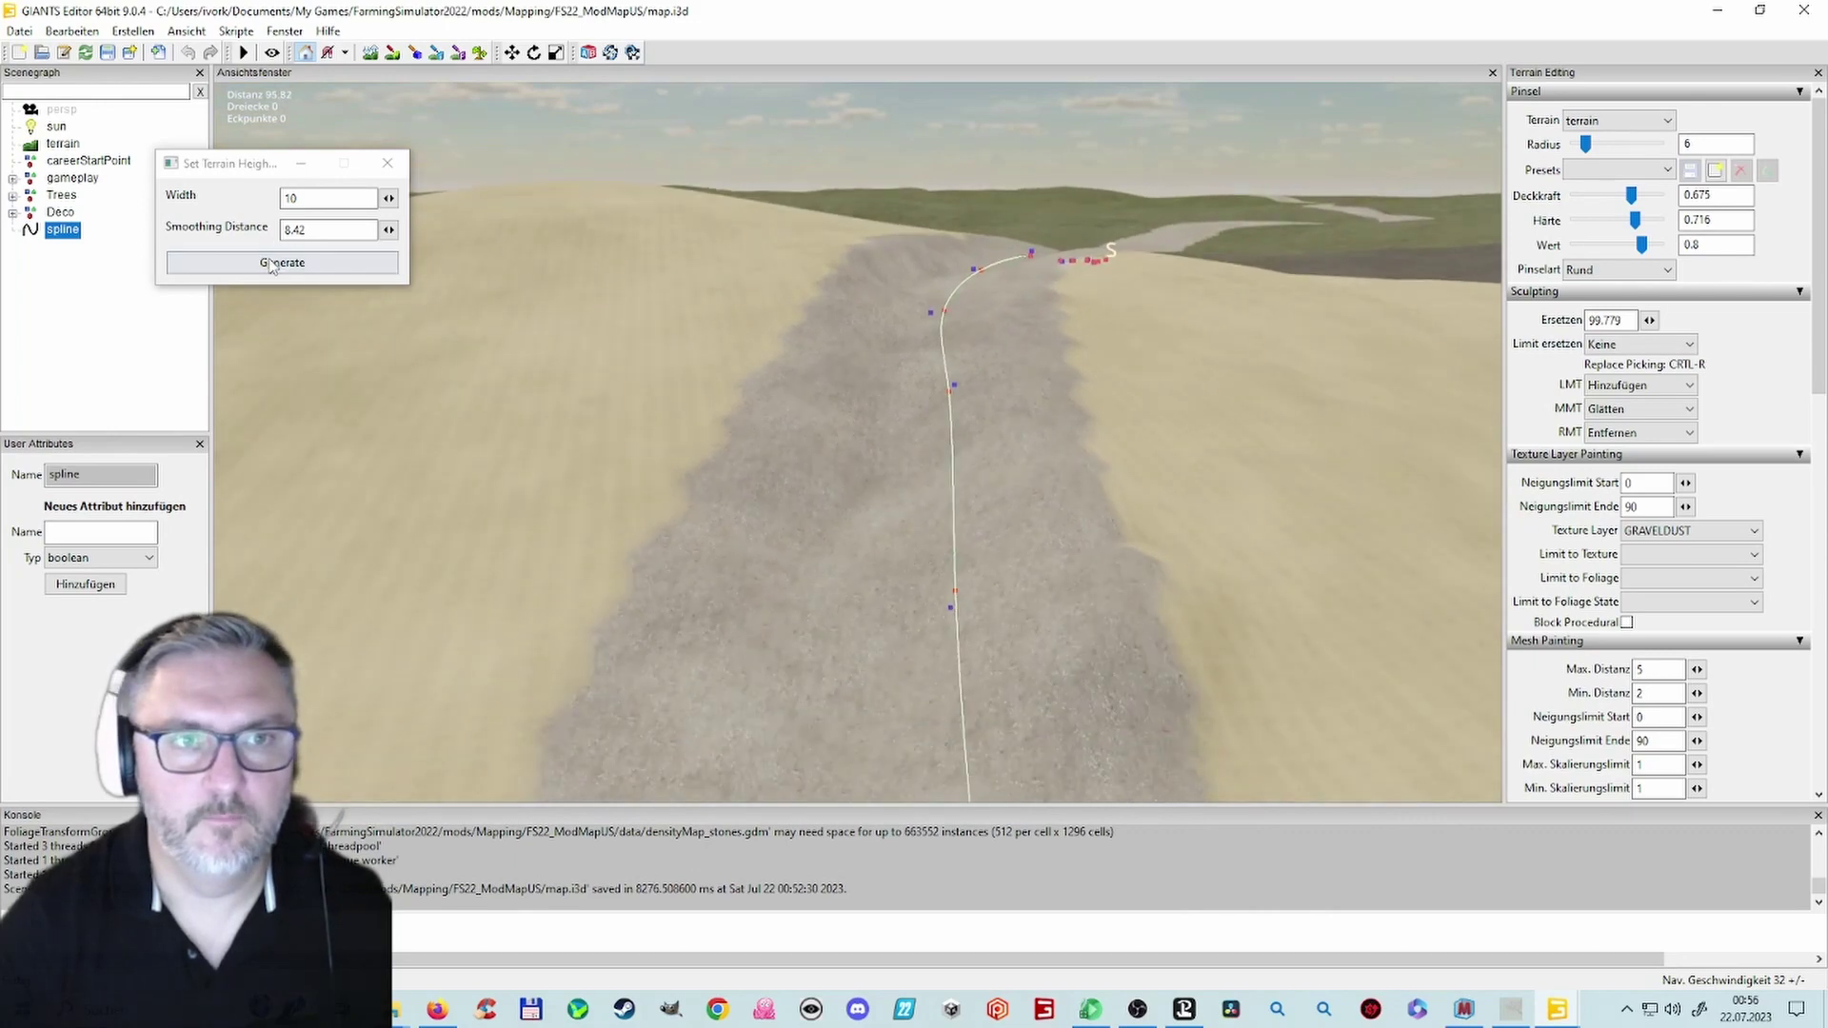
{"action": "left_click", "coordinate": [271, 263]}
{"action": "double_click", "coordinate": [295, 198]}
{"action": "type", "text": "12"}
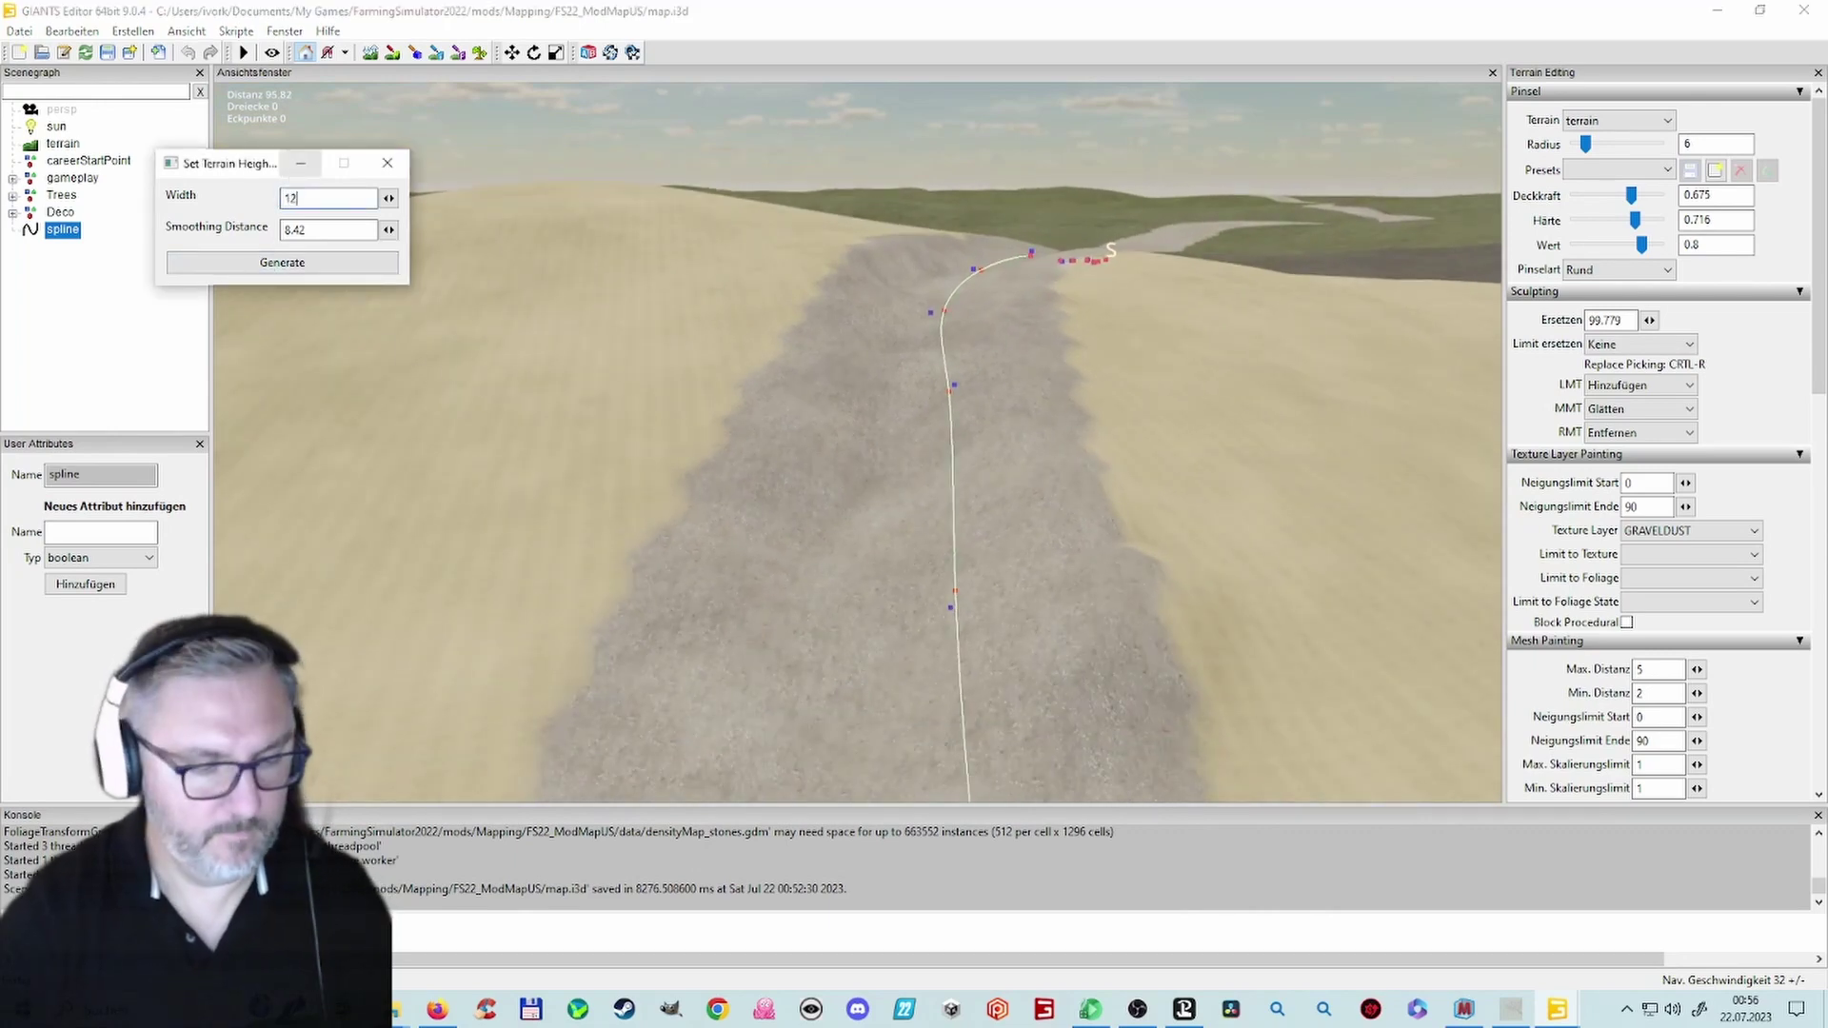
{"action": "key", "text": "Tab"}
{"action": "left_click", "coordinate": [290, 268]}
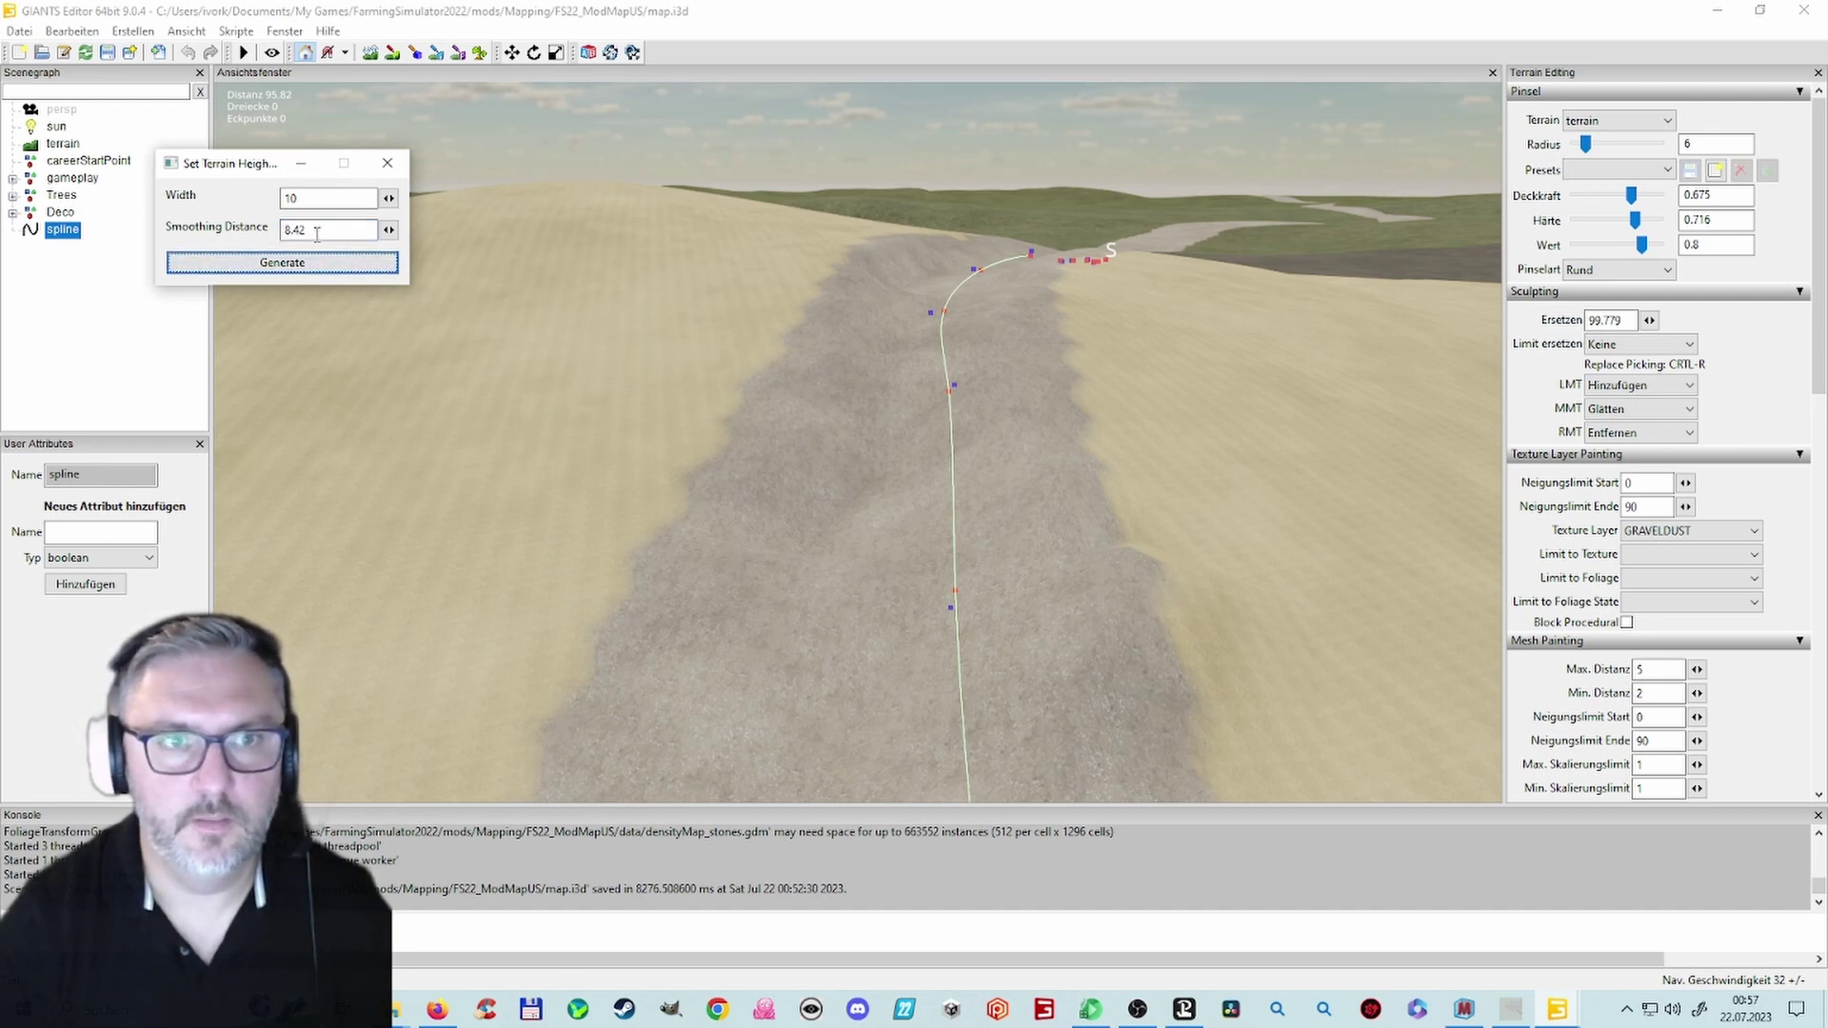
Step: Set the smoothing distance to 50 and generate the terrain height along the spline
{"action": "left_click_drag", "start_coordinate": [317, 230], "coordinate": [275, 230]}
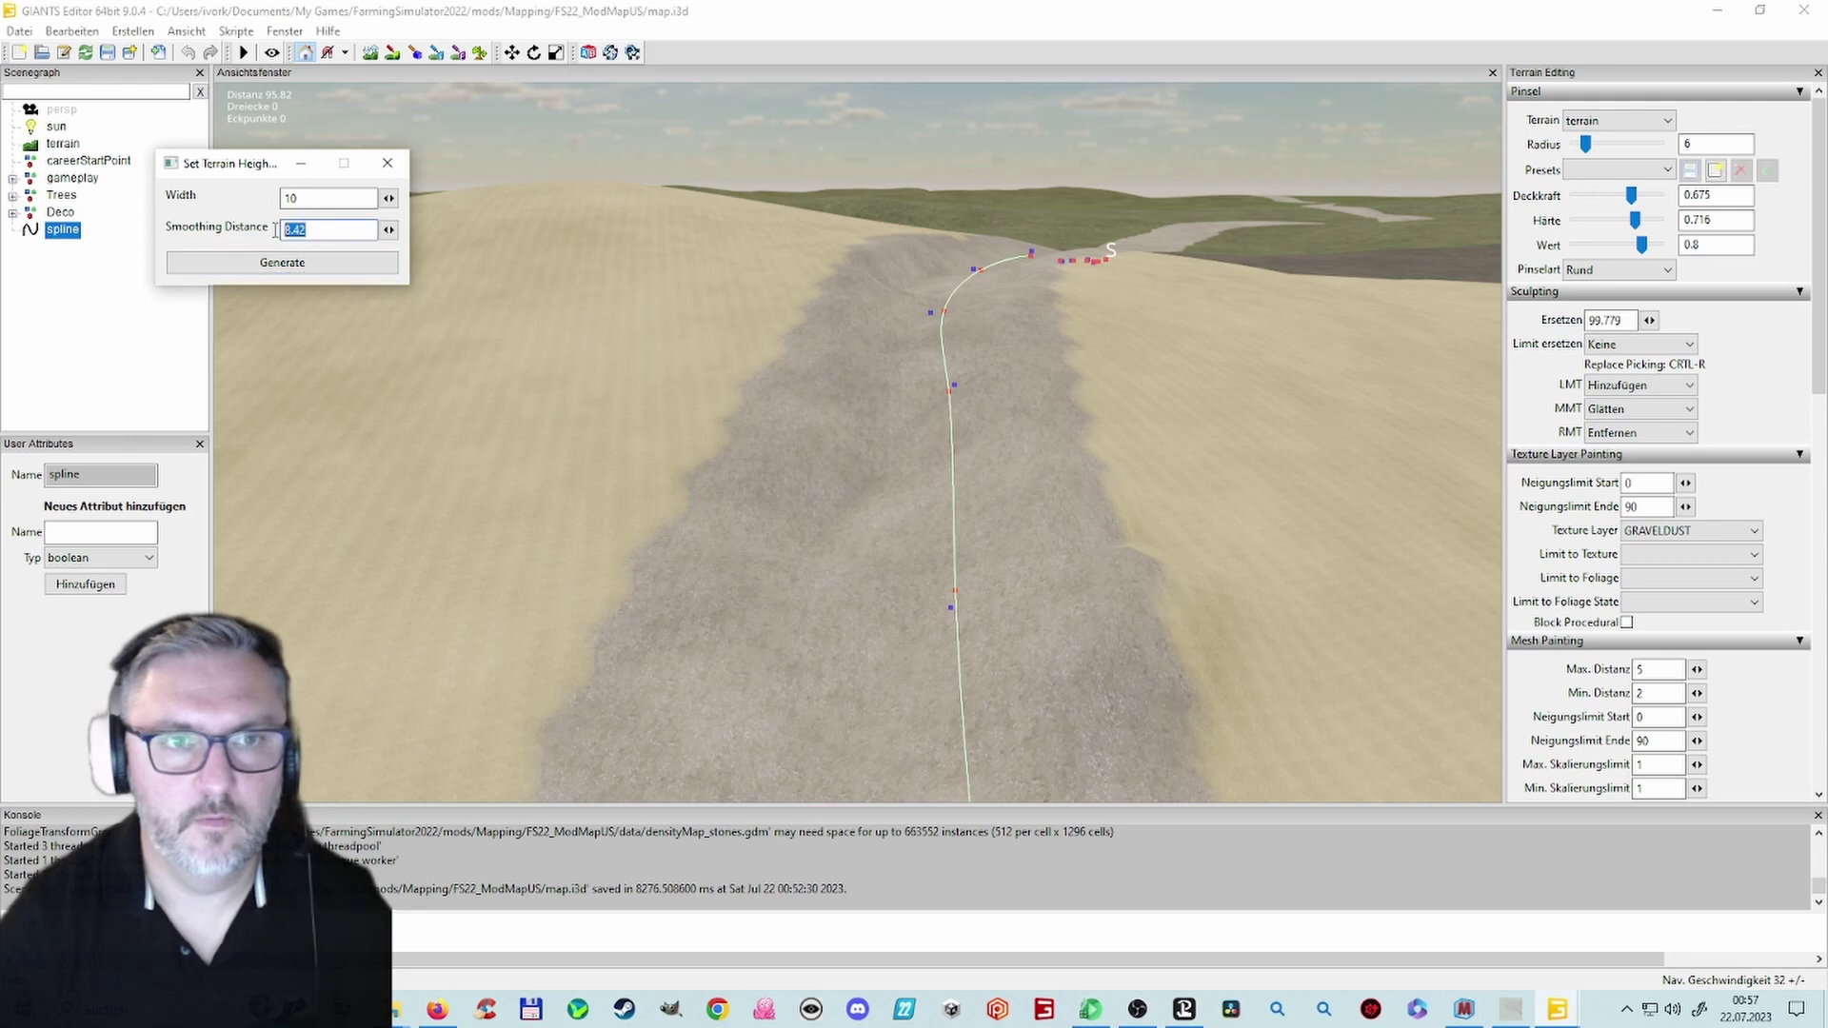
{"action": "type", "text": "50"}
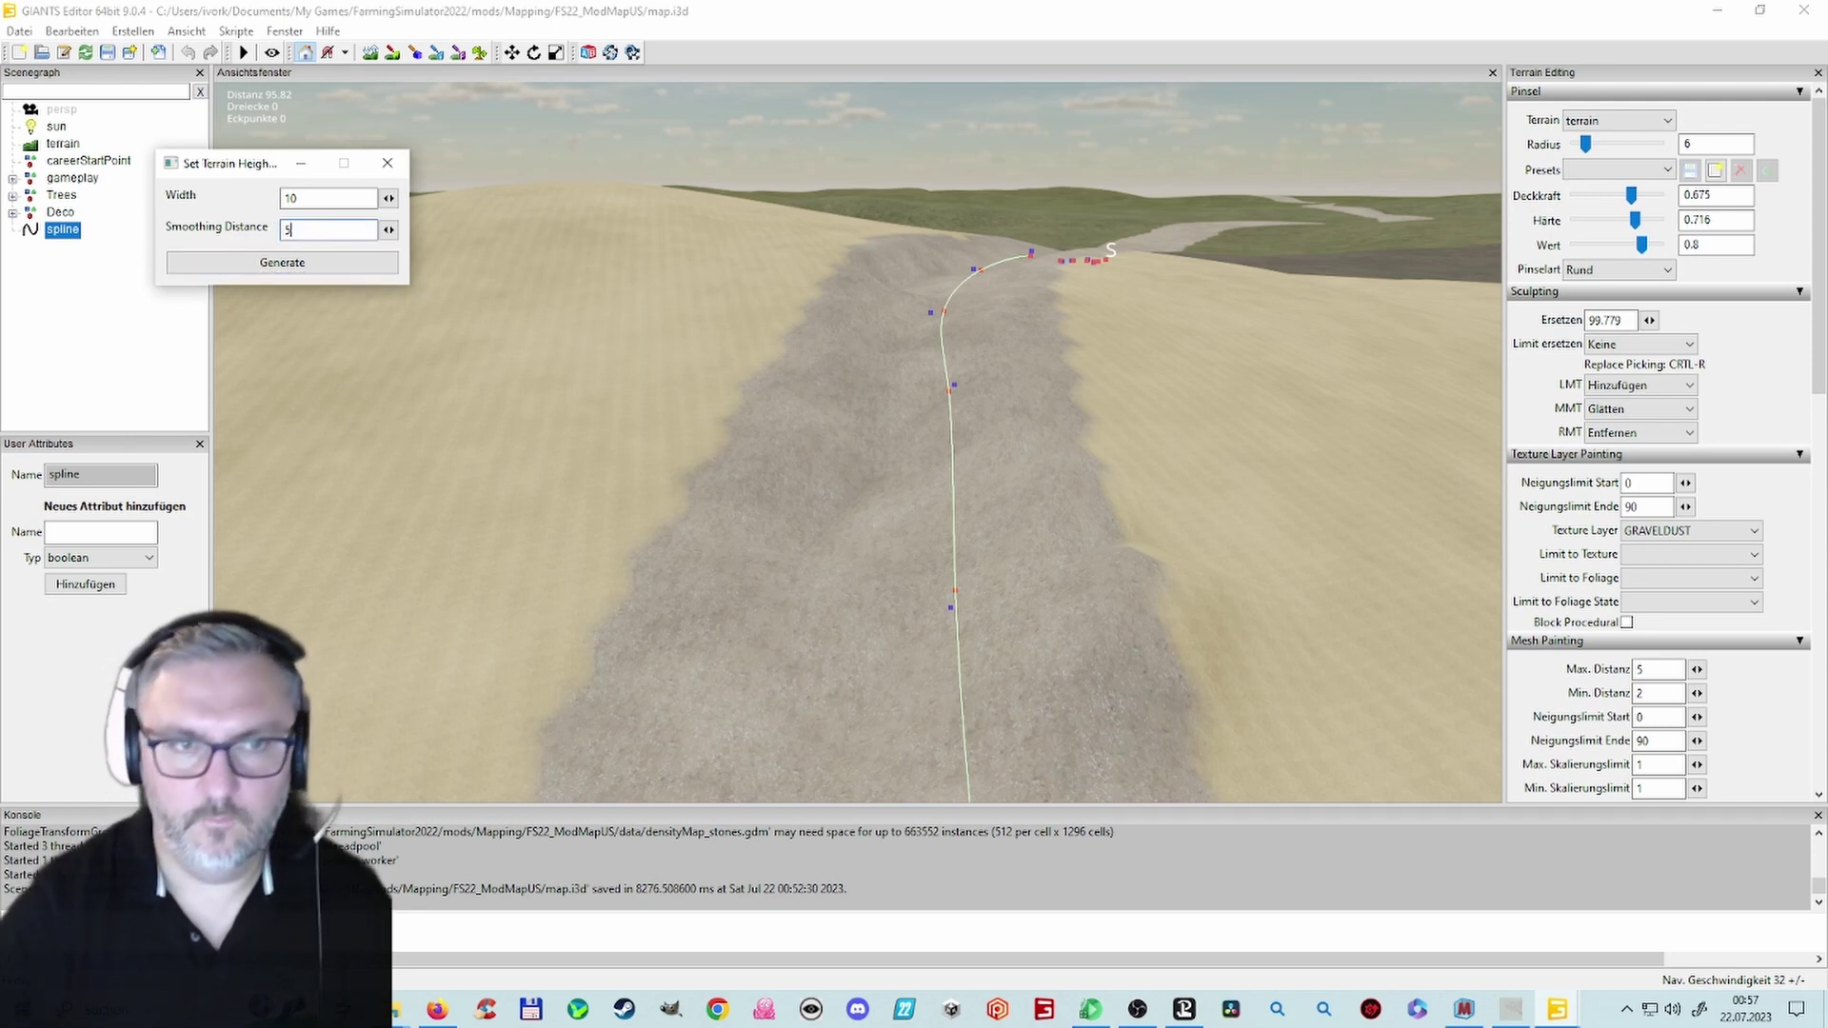
{"action": "left_click", "coordinate": [305, 271]}
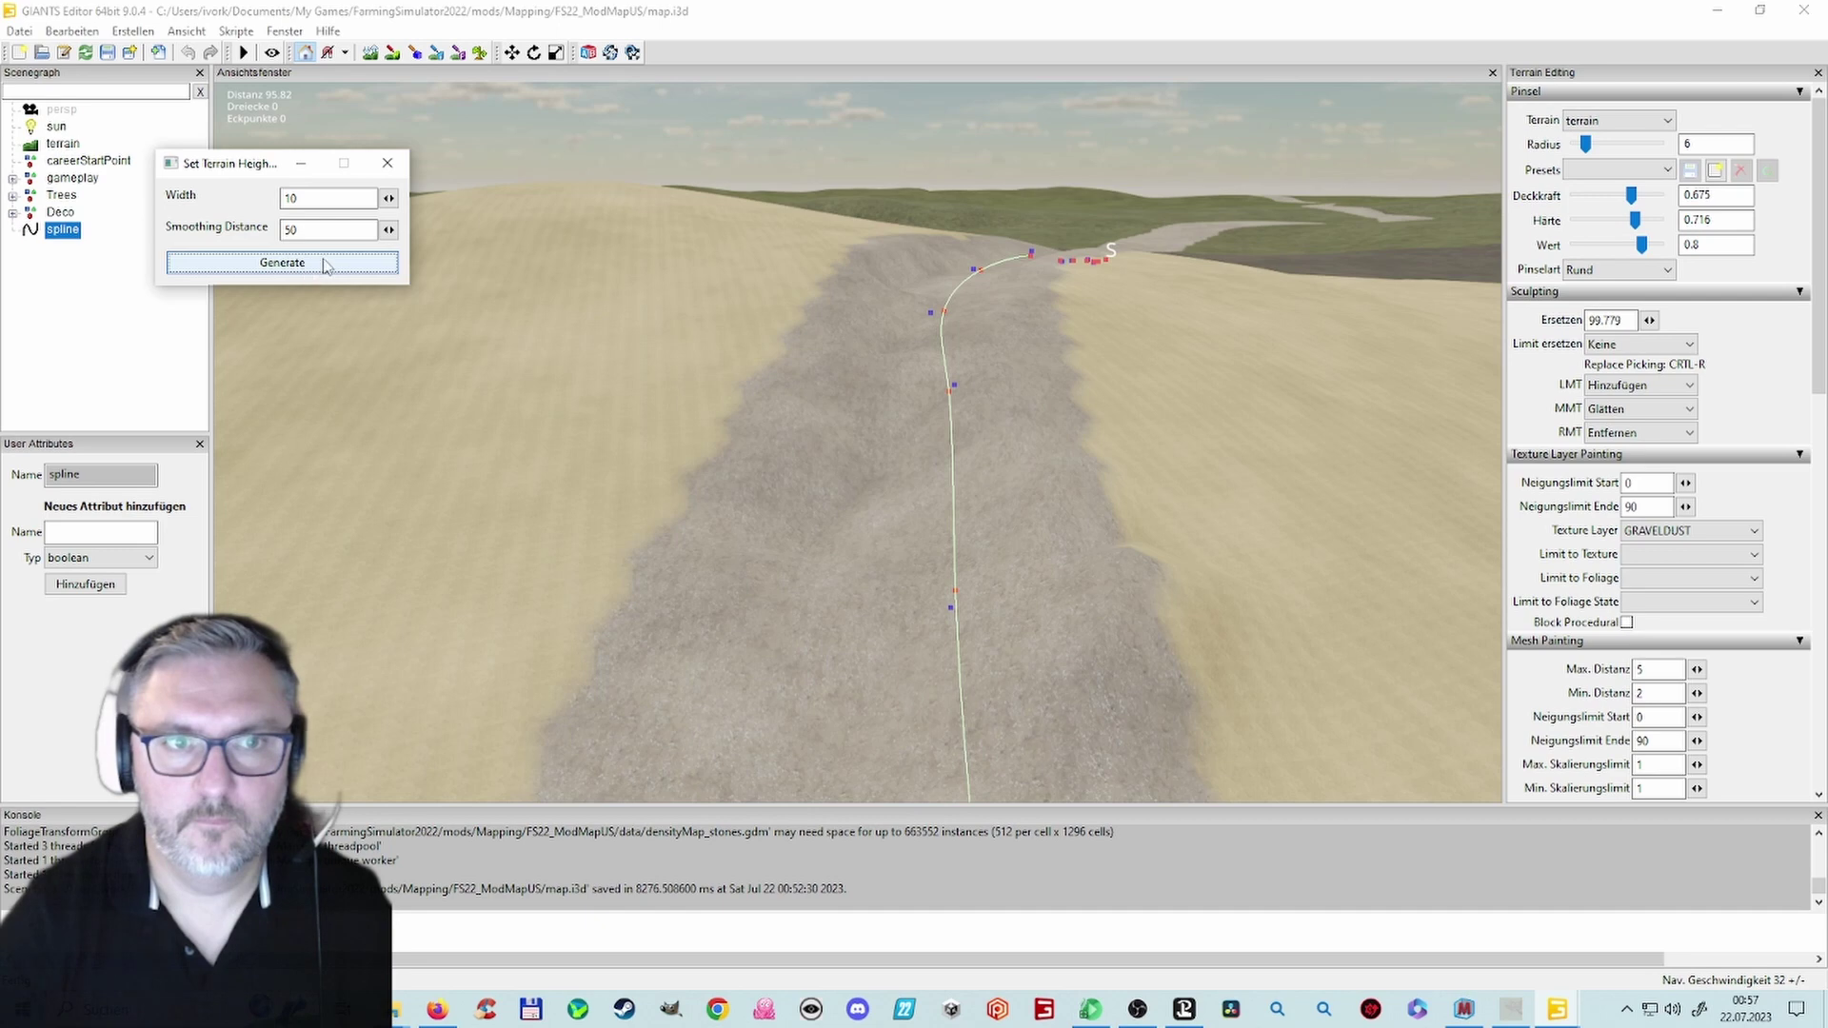
{"action": "left_click", "coordinate": [272, 267]}
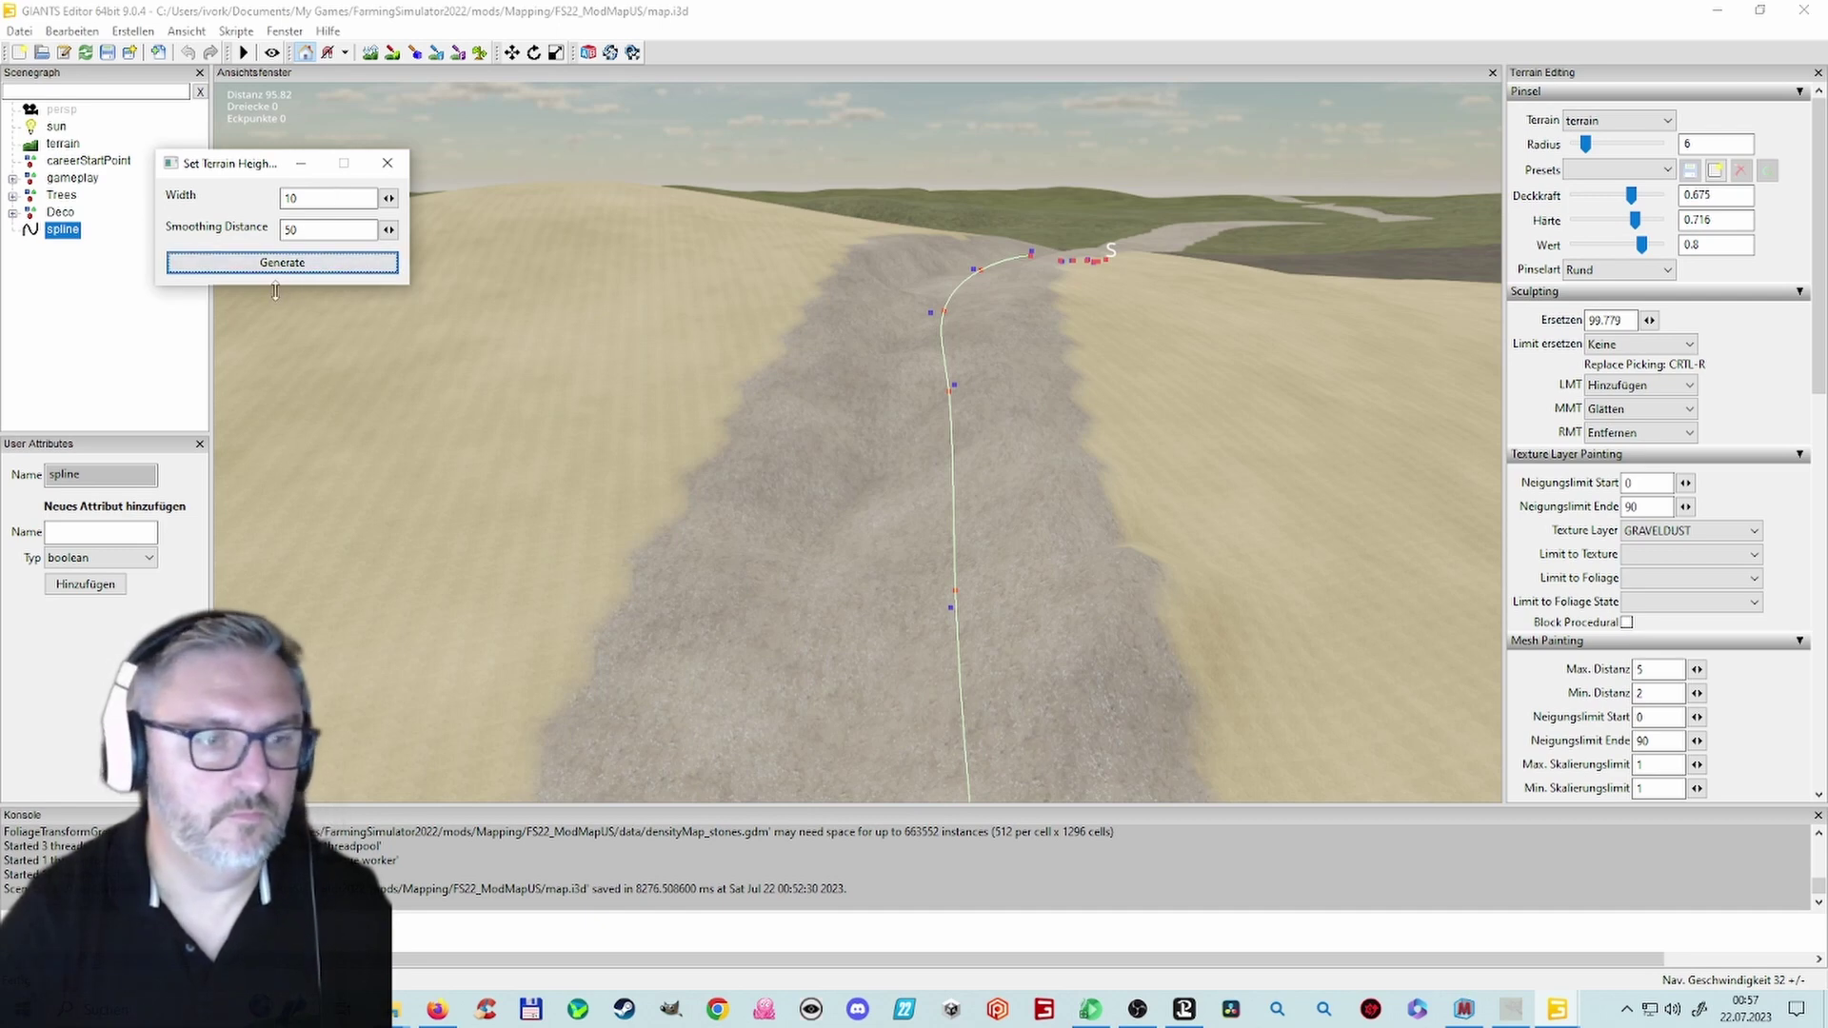
Step: Try to generate the terrain height with a width of 12 and a smoothing distance of 50
{"action": "left_click", "coordinate": [315, 199]}
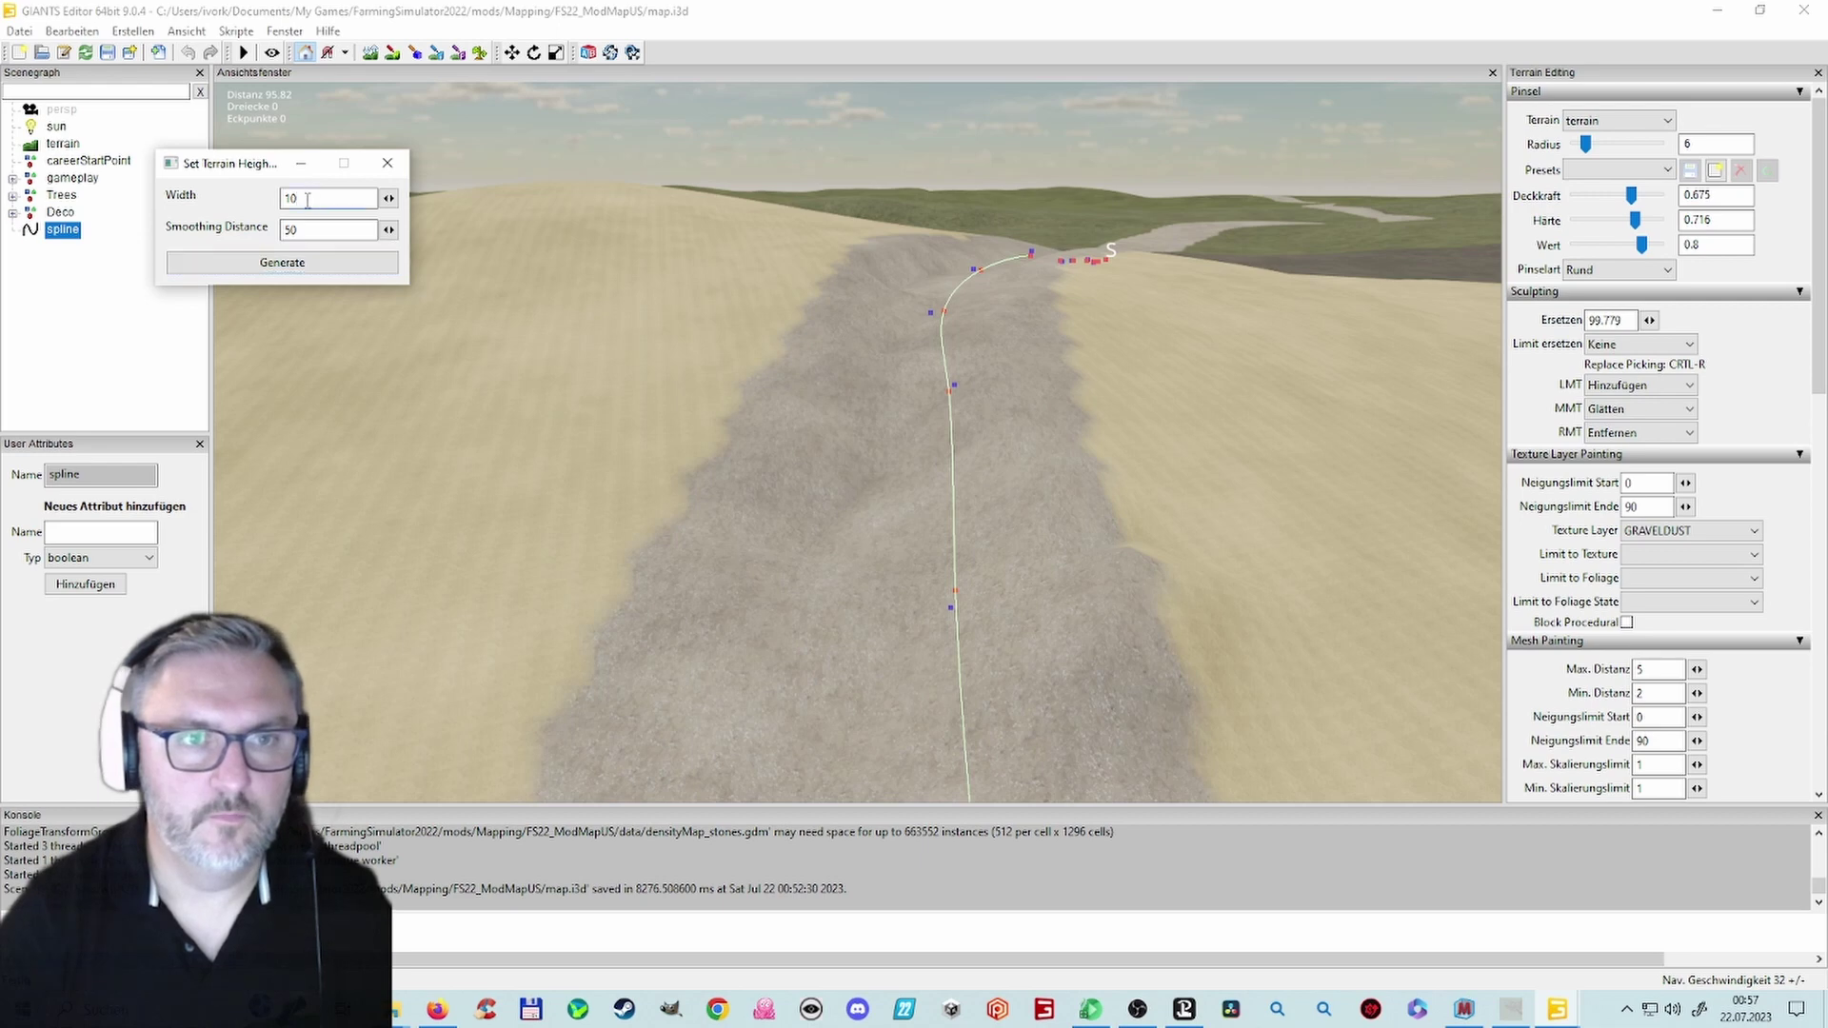
{"action": "double_click", "coordinate": [307, 201]}
{"action": "type", "text": "12"}
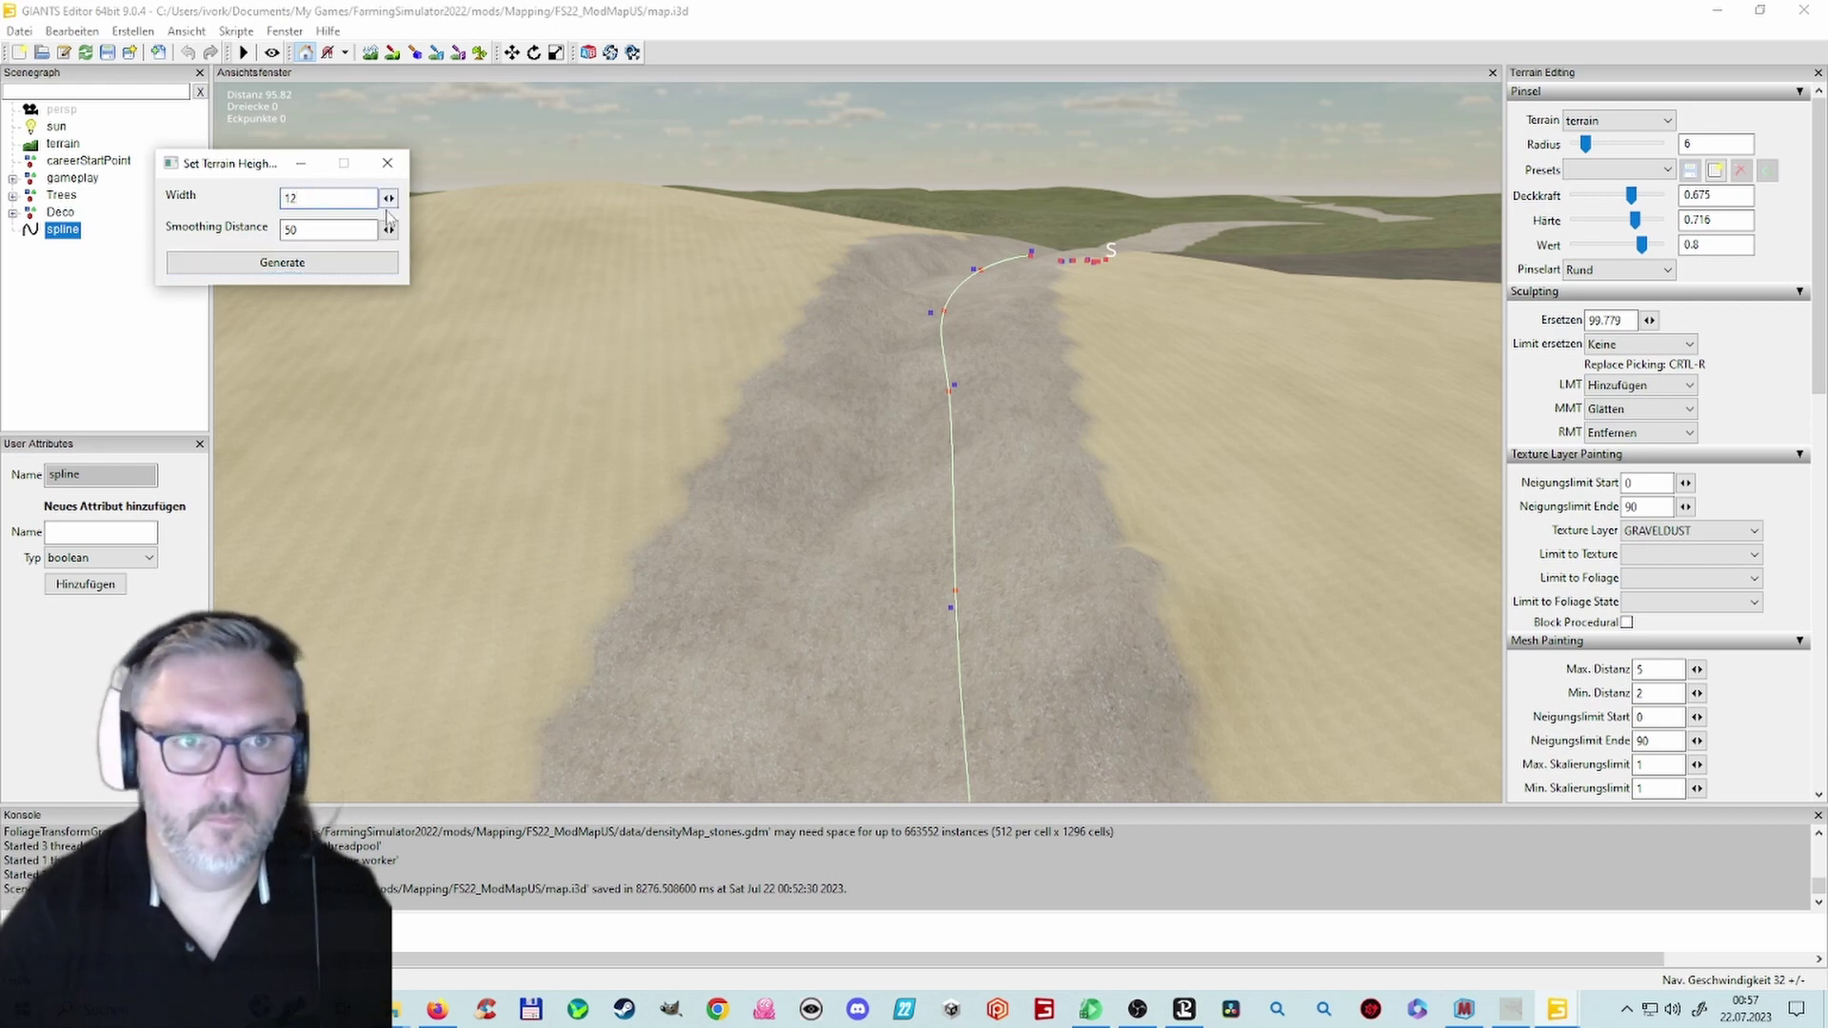
{"action": "left_click", "coordinate": [317, 270]}
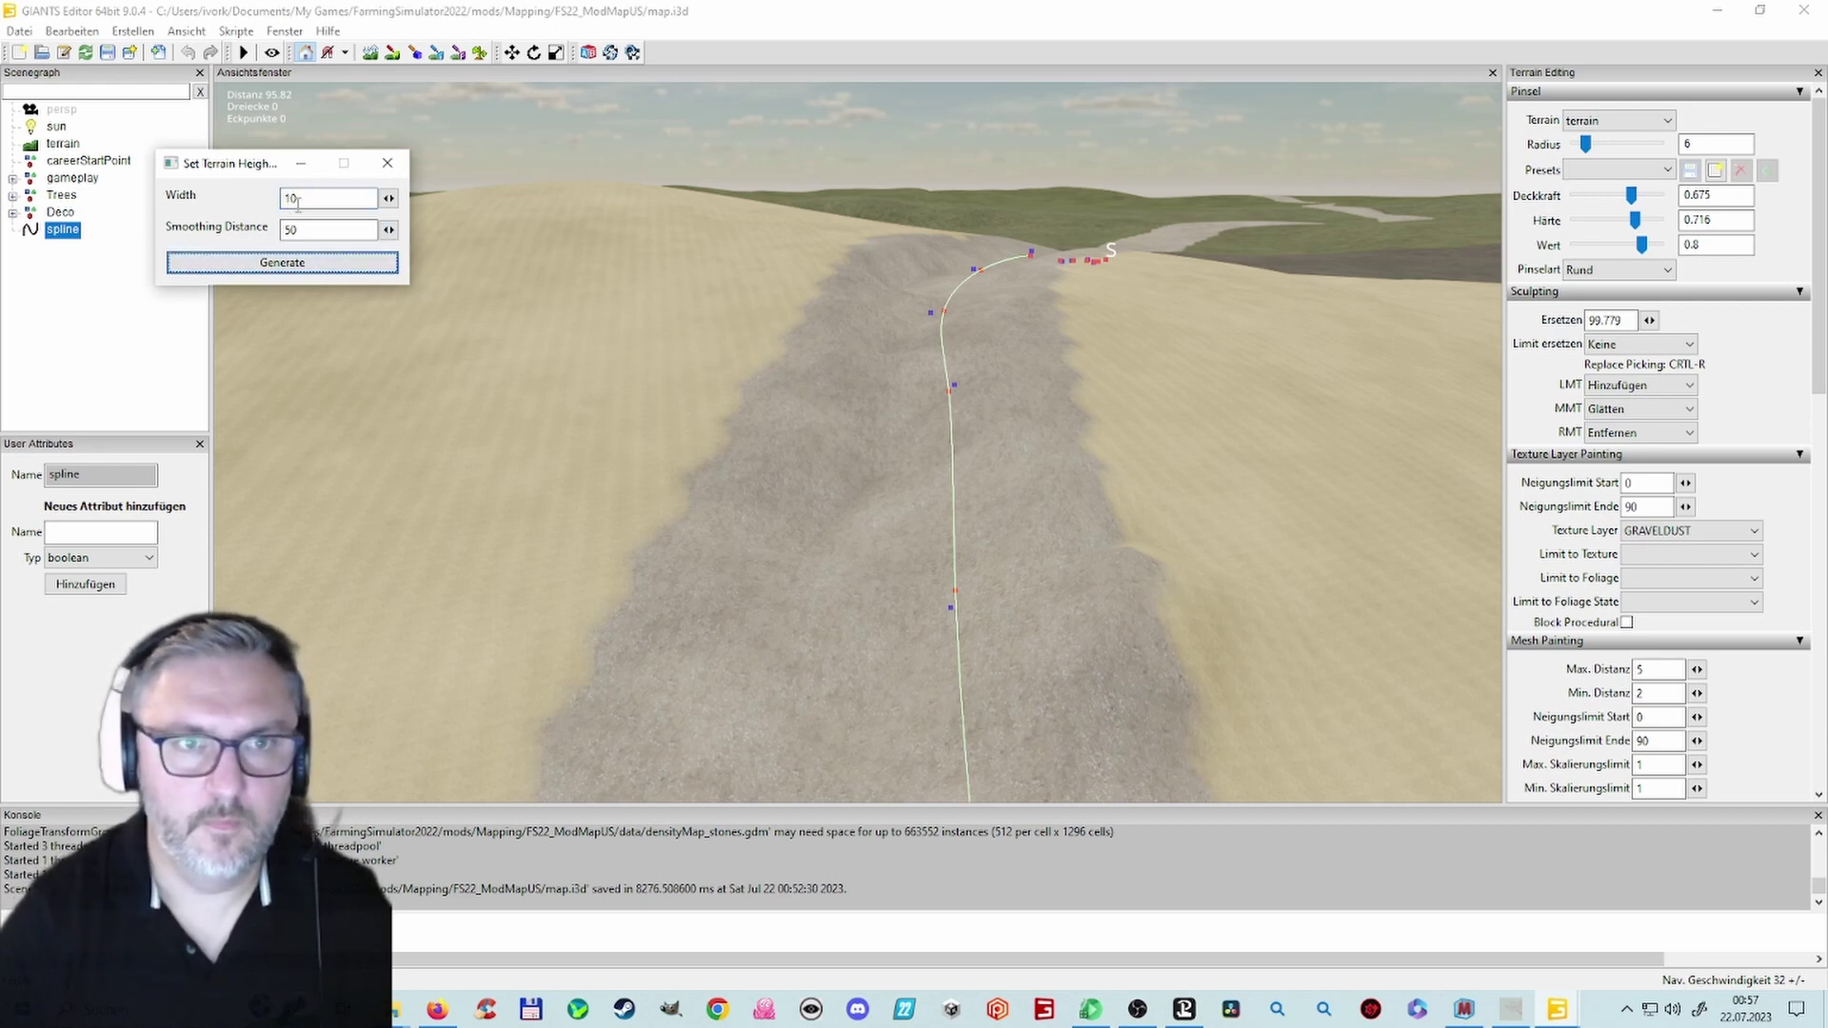
{"action": "left_click", "coordinate": [278, 265]}
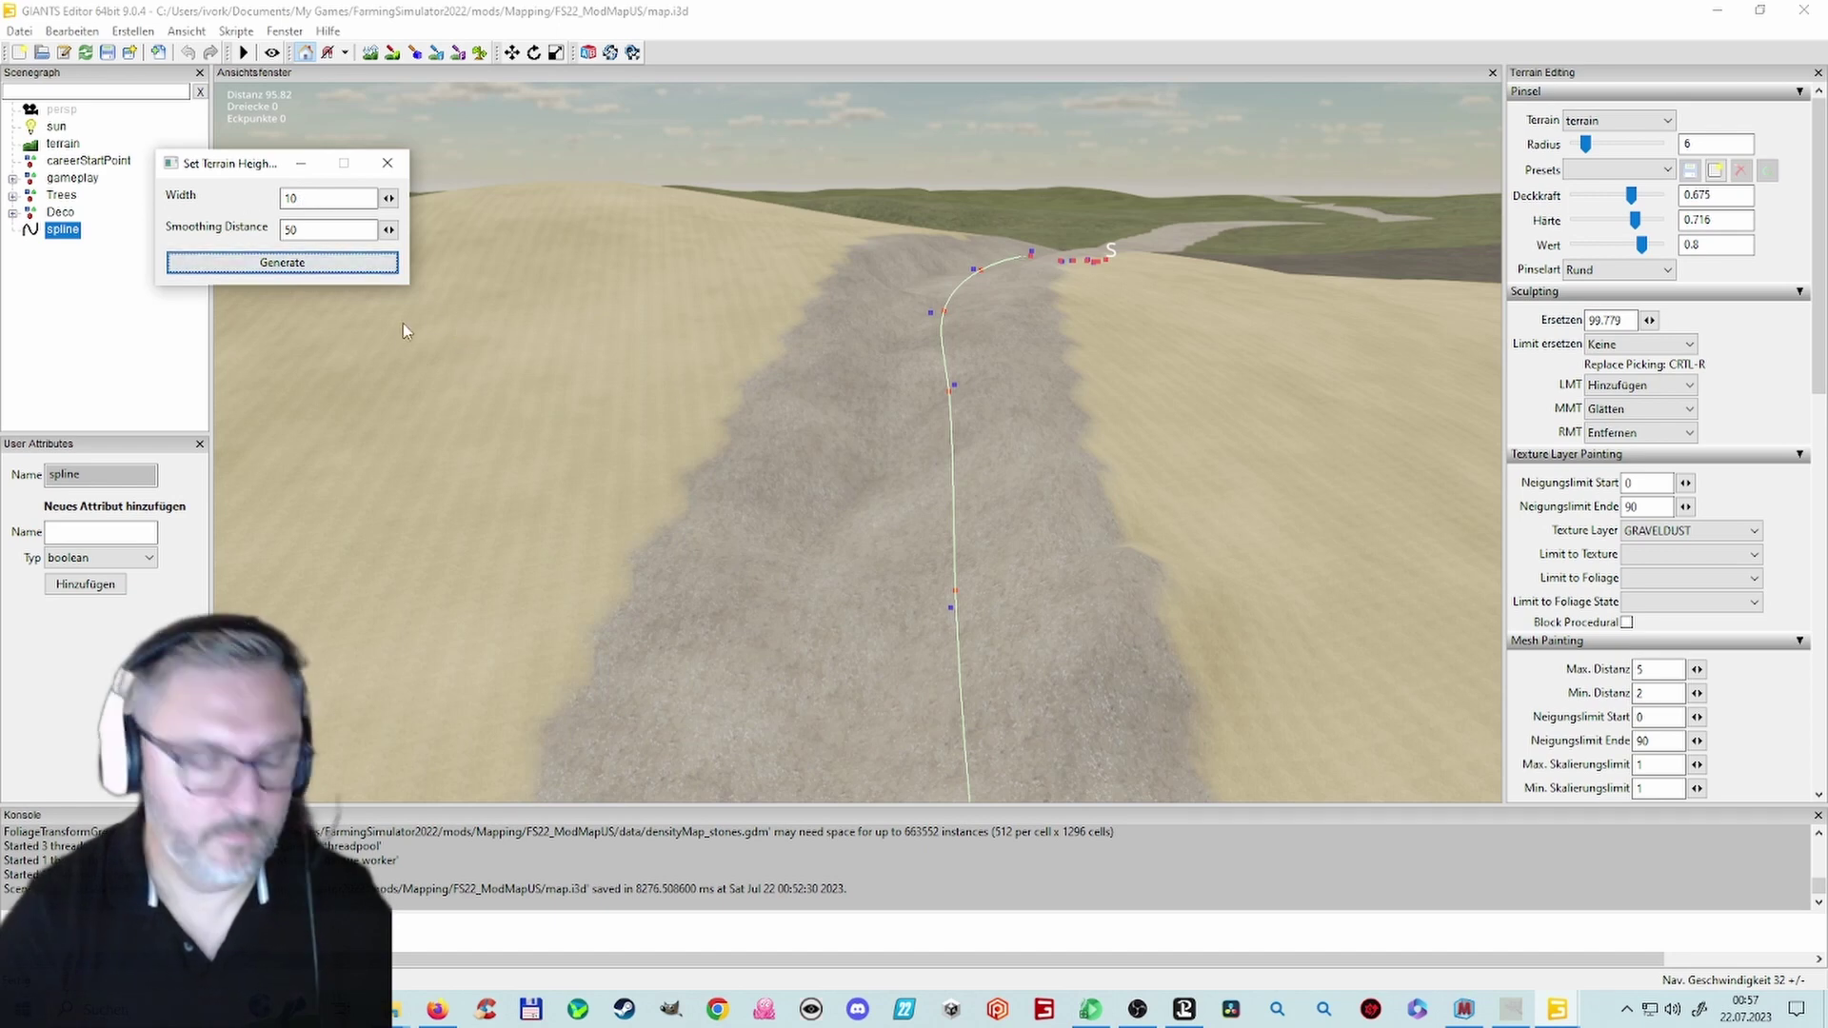
Step: Lower the spline's start point where the gravel path meets the dark road
{"action": "scroll", "coordinate": [783, 436], "scroll_direction": "up", "scroll_amount": 3}
{"action": "left_click_drag", "start_coordinate": [787, 436], "coordinate": [855, 440], "text": "alt"}
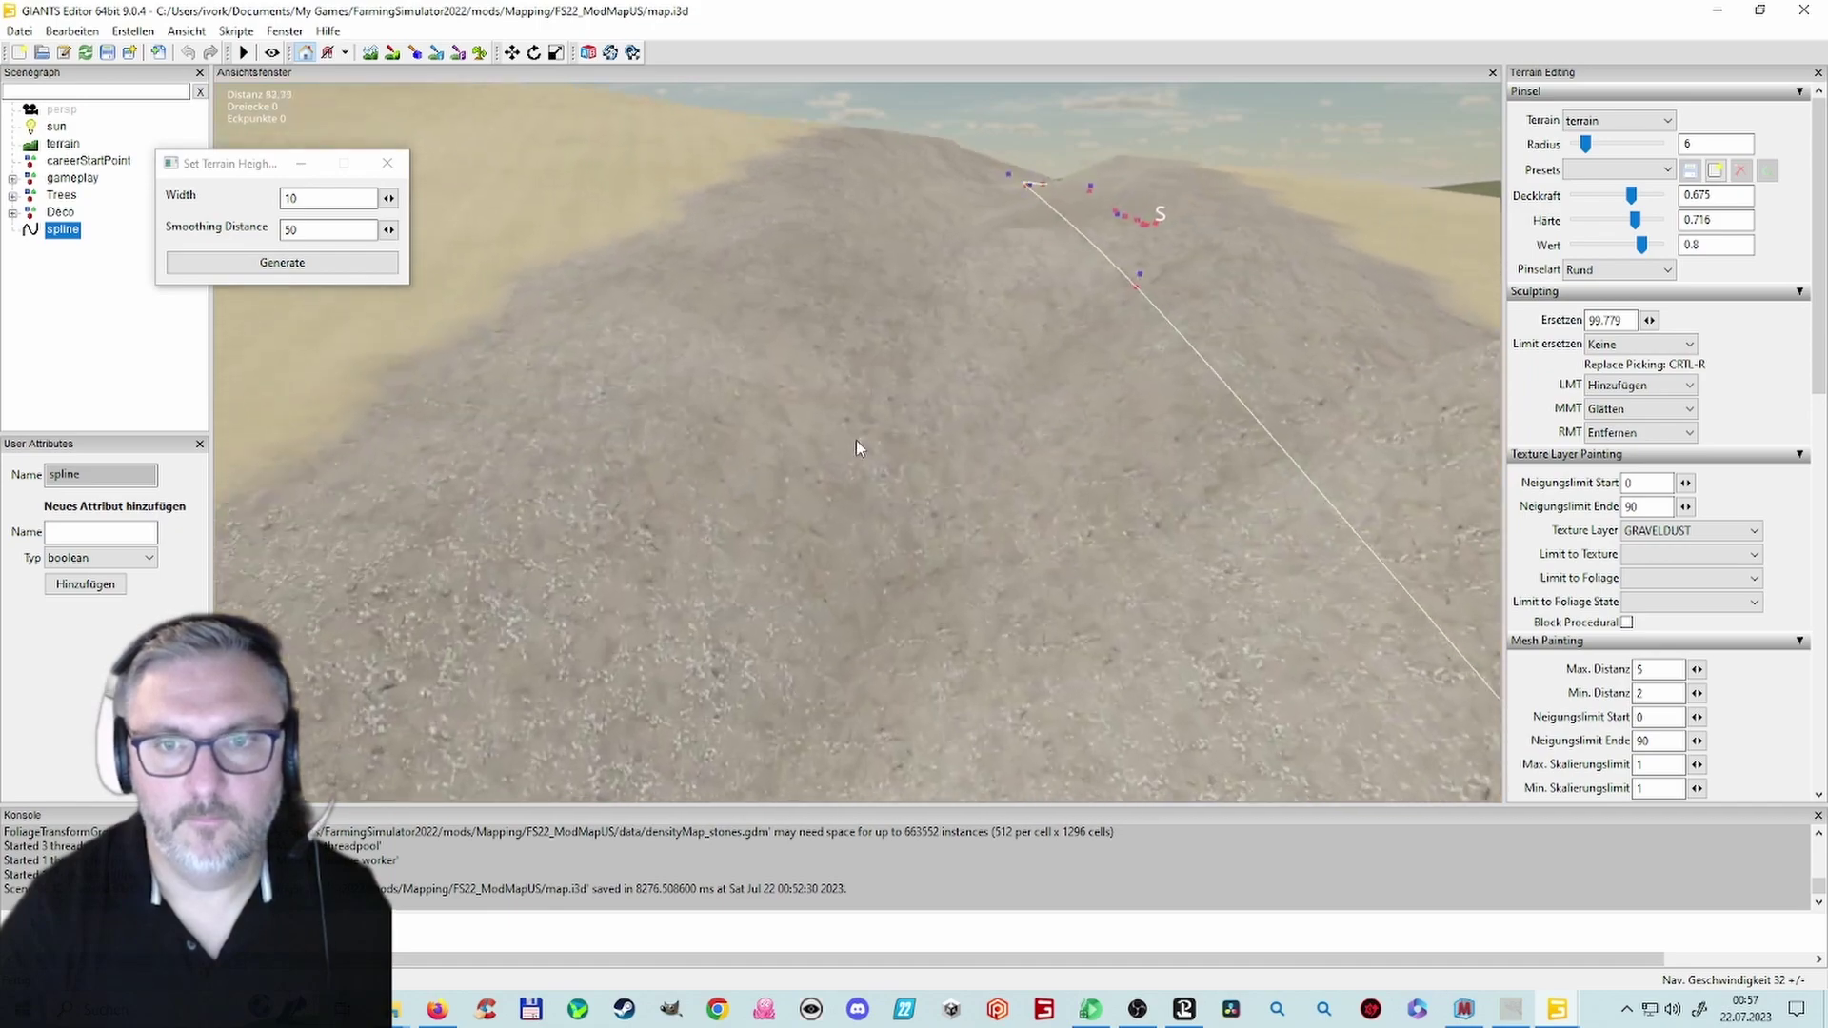
{"action": "right_click_drag", "start_coordinate": [855, 440], "coordinate": [1102, 440]}
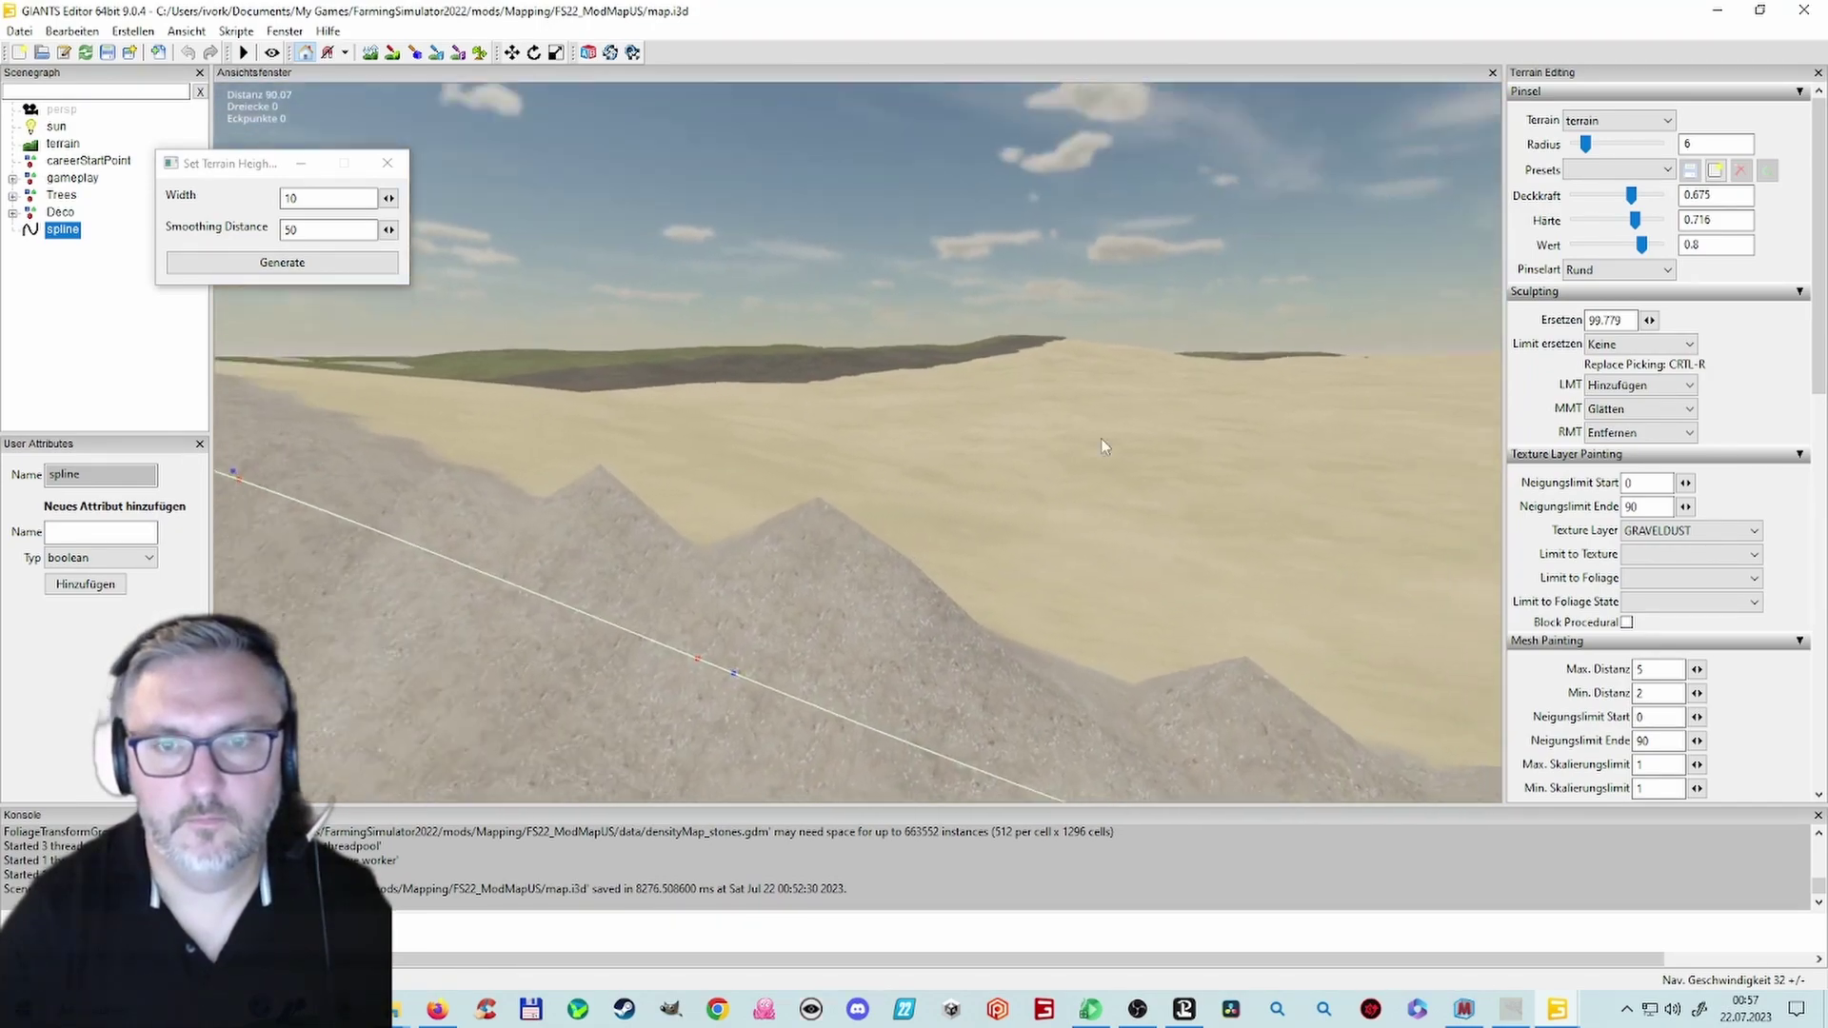
{"action": "left_click_drag", "start_coordinate": [1101, 440], "coordinate": [631, 482], "text": "alt"}
{"action": "scroll", "coordinate": [990, 434], "scroll_direction": "up", "scroll_amount": 3}
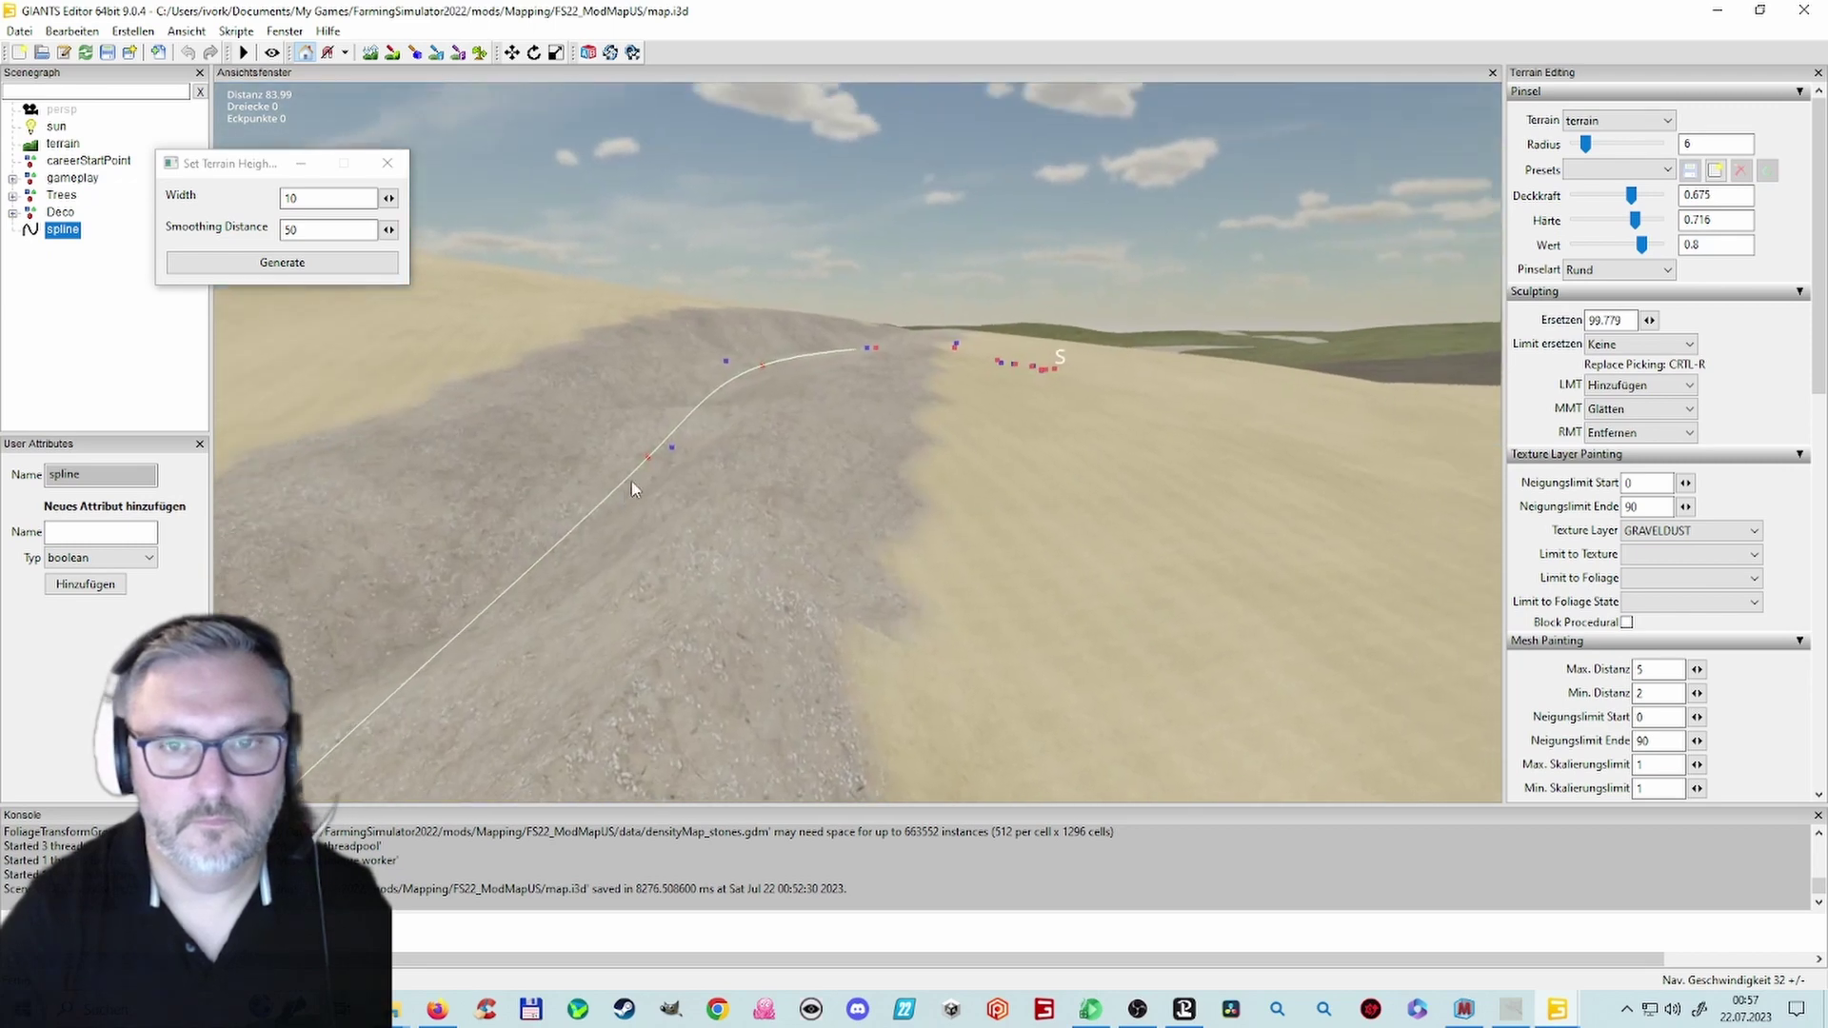
{"action": "mouse_move", "coordinate": [633, 488]}
{"action": "right_mouse_down"}
{"action": "mouse_move", "coordinate": [661, 396]}
{"action": "mouse_move", "coordinate": [759, 408]}
{"action": "mouse_move", "coordinate": [885, 472]}
{"action": "mouse_move", "coordinate": [855, 474]}
{"action": "mouse_move", "coordinate": [990, 470]}
{"action": "mouse_move", "coordinate": [908, 481]}
{"action": "mouse_move", "coordinate": [1026, 490]}
{"action": "mouse_move", "coordinate": [1008, 550]}
{"action": "mouse_move", "coordinate": [951, 530]}
{"action": "mouse_move", "coordinate": [1078, 521]}
{"action": "mouse_move", "coordinate": [889, 558]}
{"action": "mouse_move", "coordinate": [969, 592]}
{"action": "mouse_move", "coordinate": [810, 449]}
{"action": "mouse_move", "coordinate": [870, 445]}
{"action": "mouse_move", "coordinate": [814, 410]}
{"action": "mouse_move", "coordinate": [562, 425]}
{"action": "right_mouse_up"}
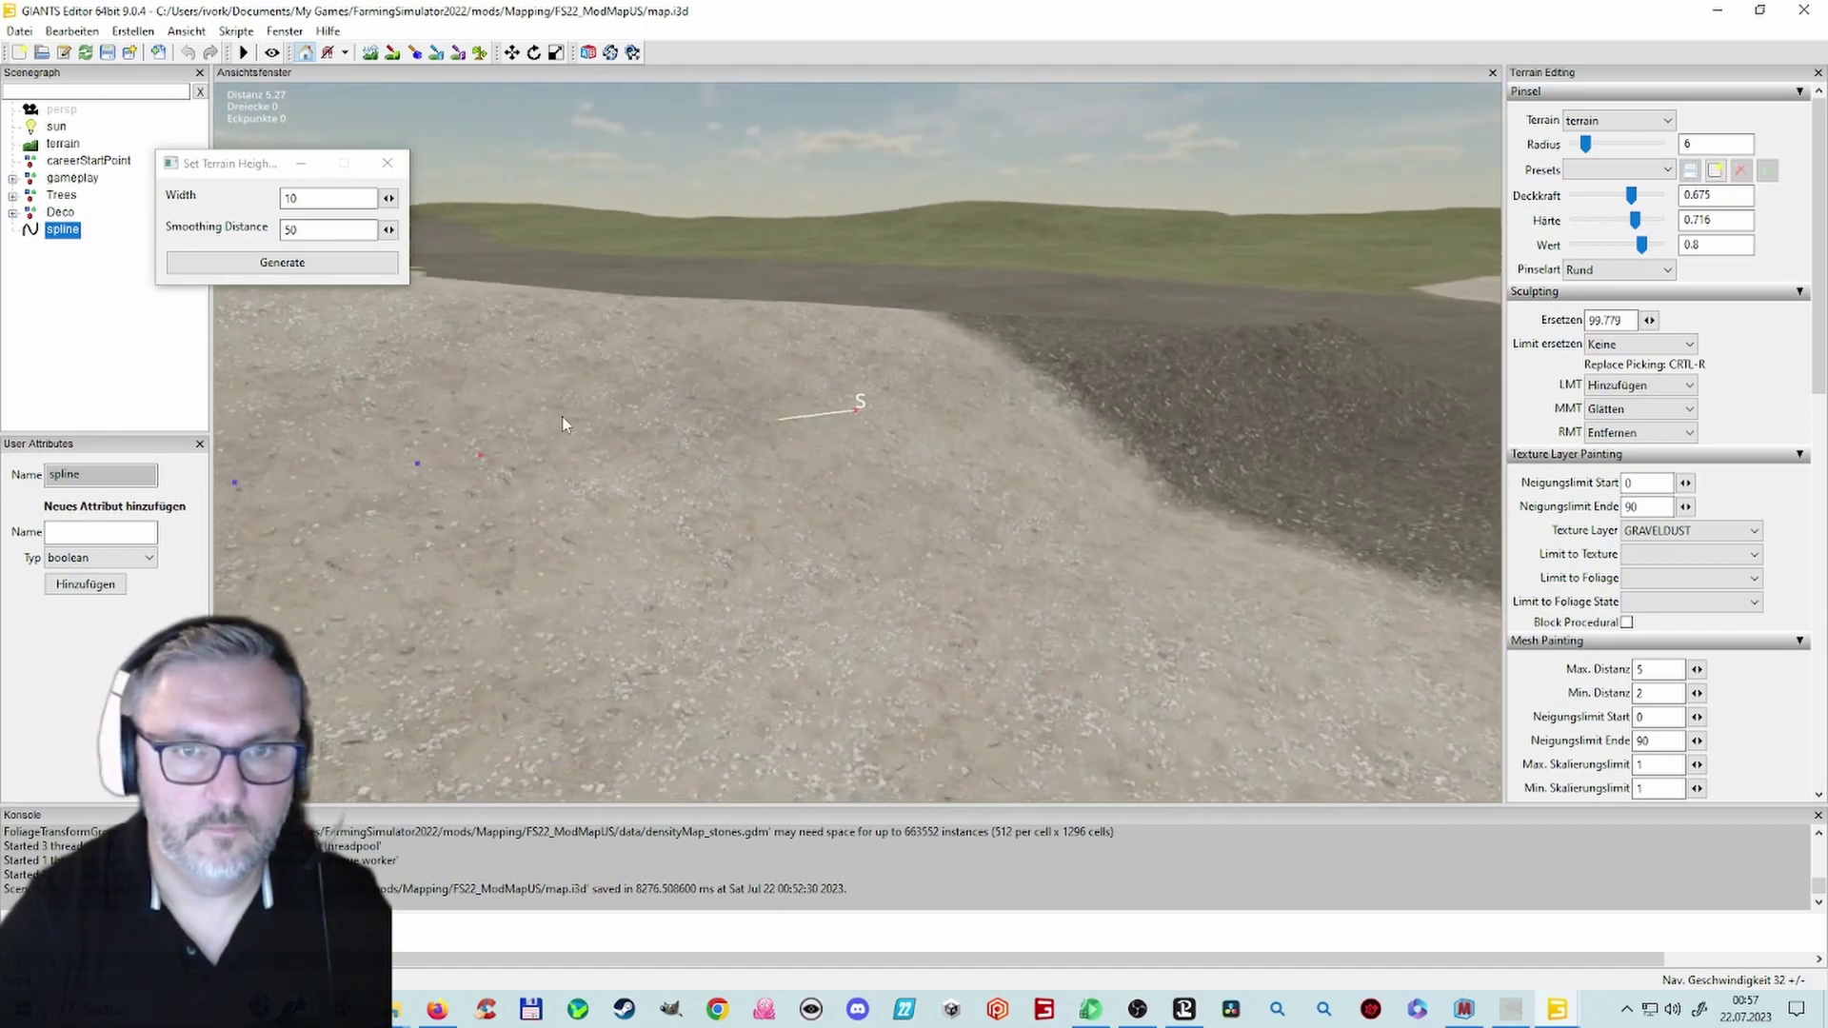
{"action": "left_click", "coordinate": [854, 413]}
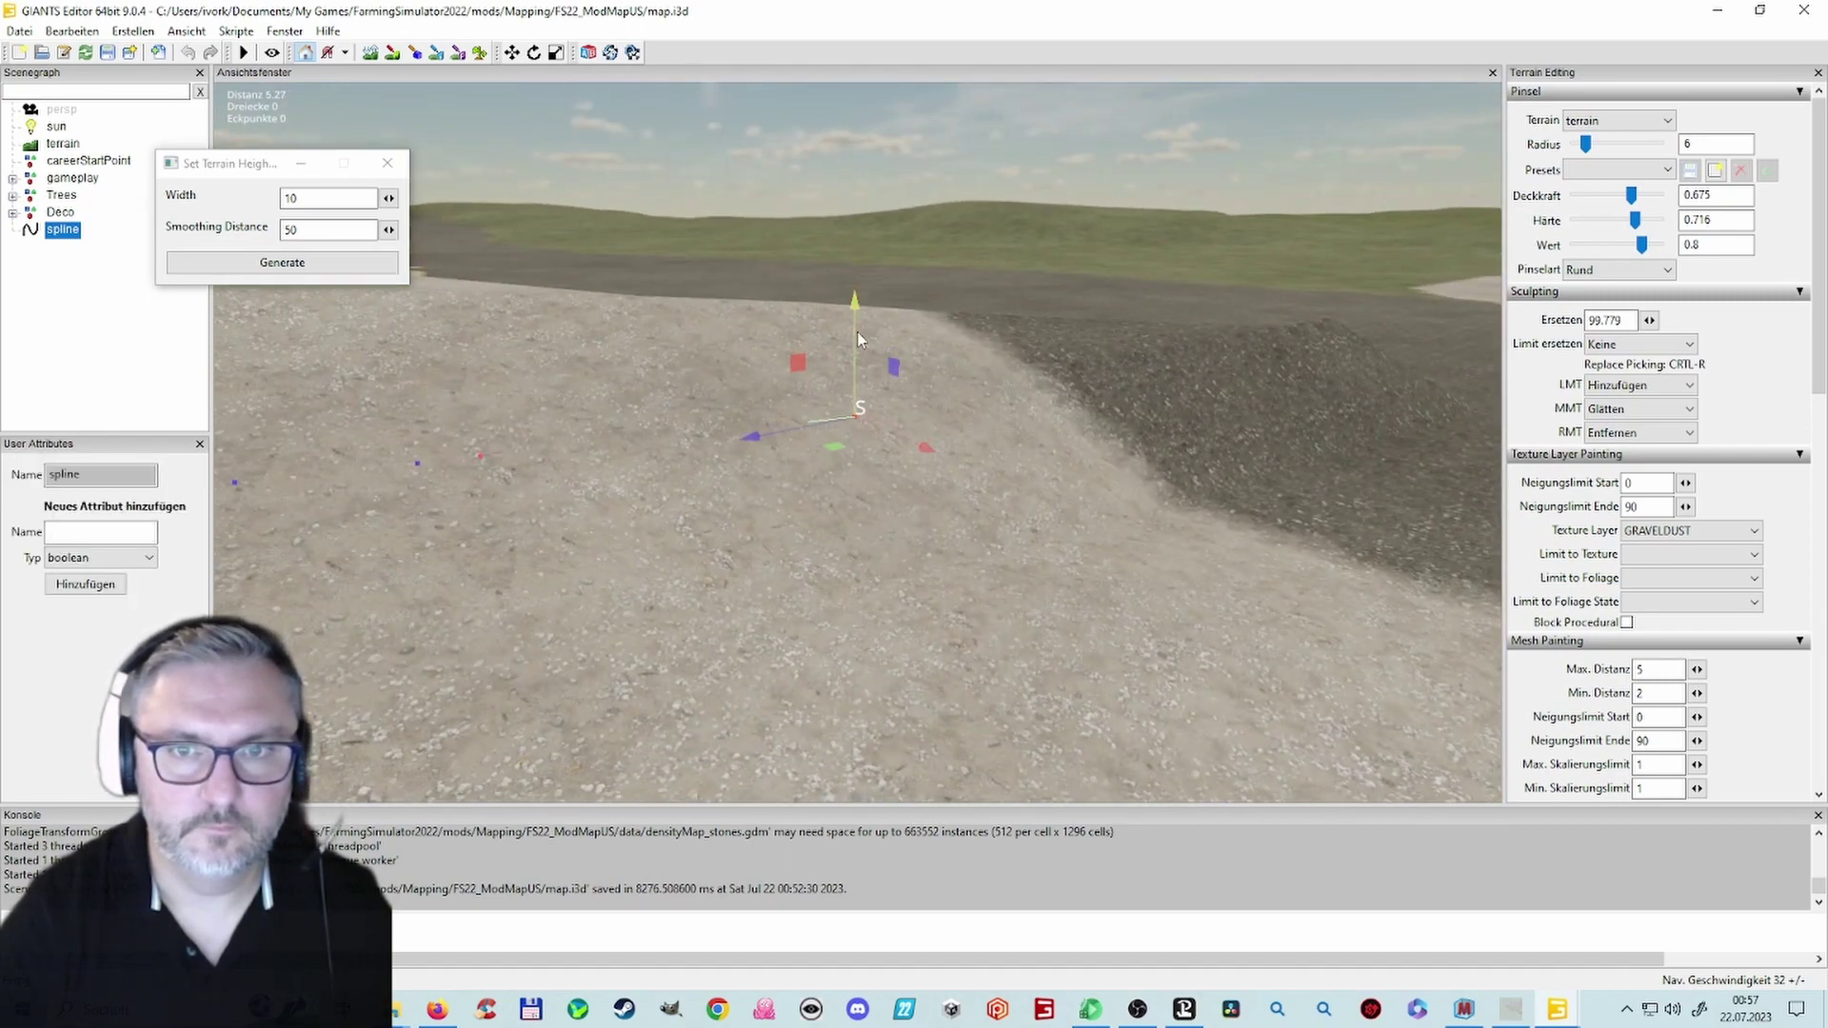
{"action": "left_click_drag", "start_coordinate": [857, 331], "coordinate": [868, 430]}
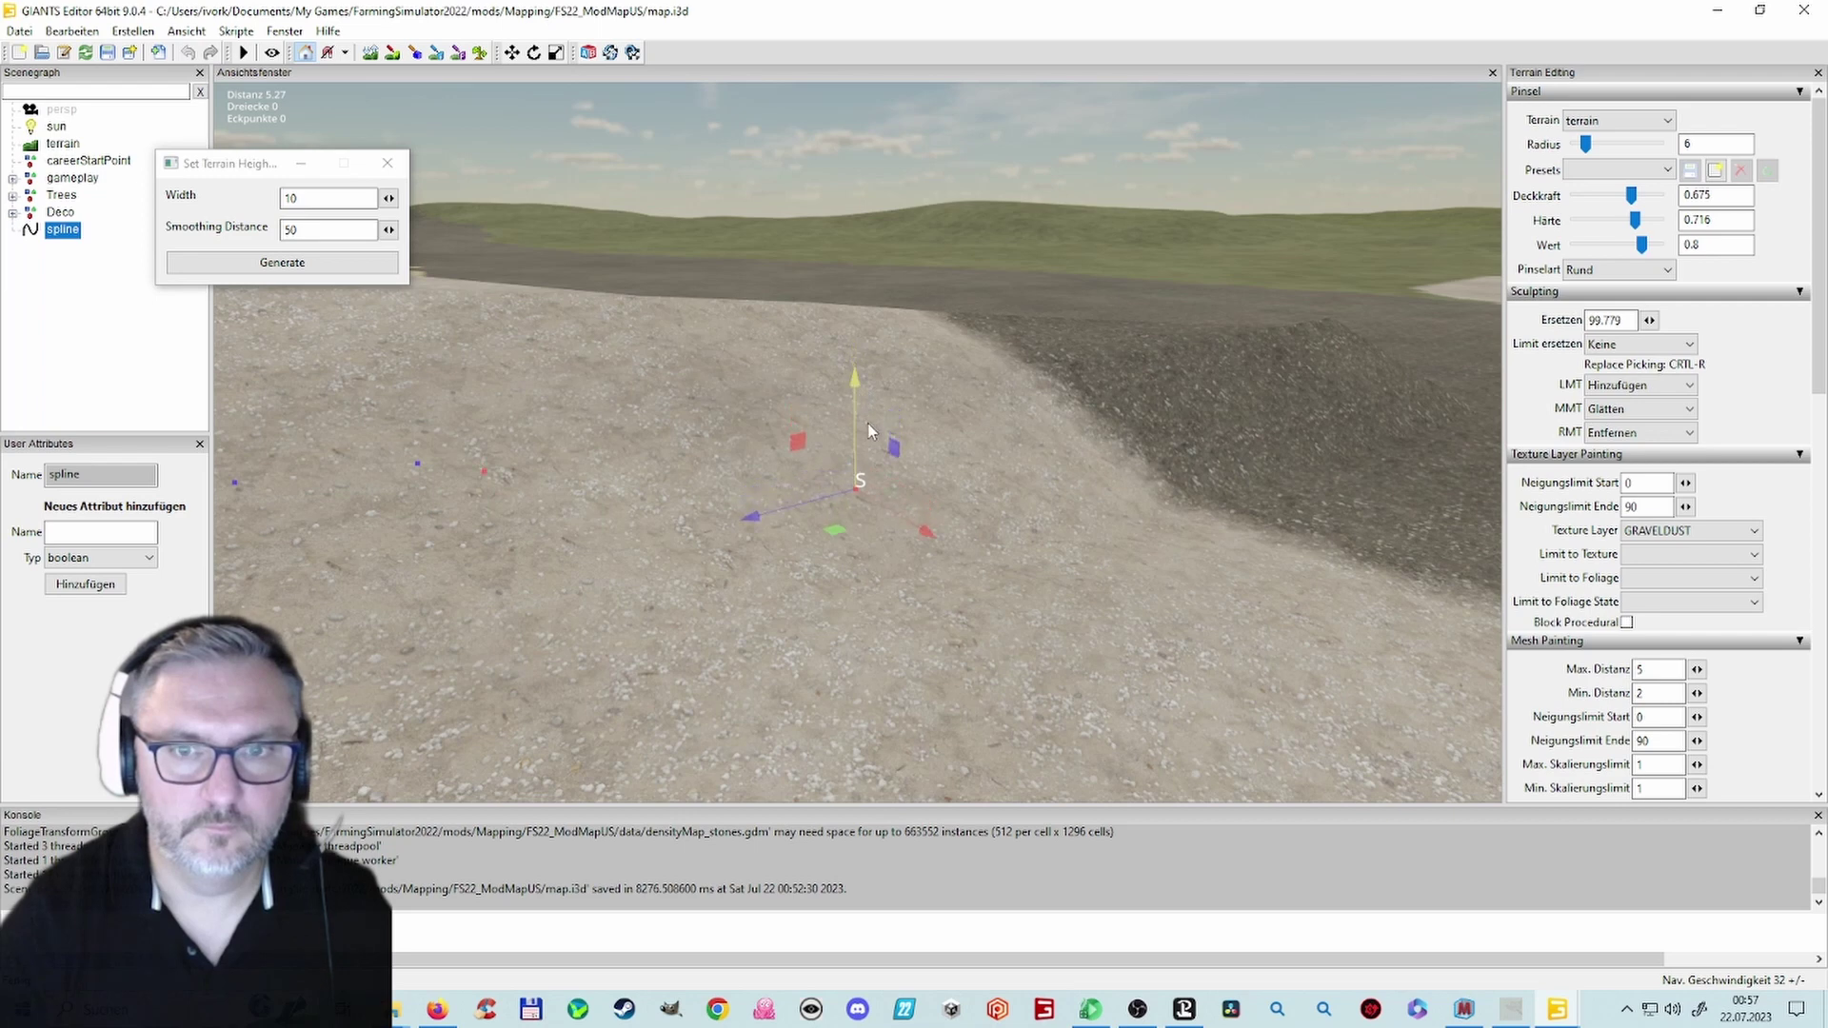
Step: Regenerate the terrain height along the spline with smoothing distances of 50, 20 and 5 in turn
{"action": "left_click", "coordinate": [275, 261]}
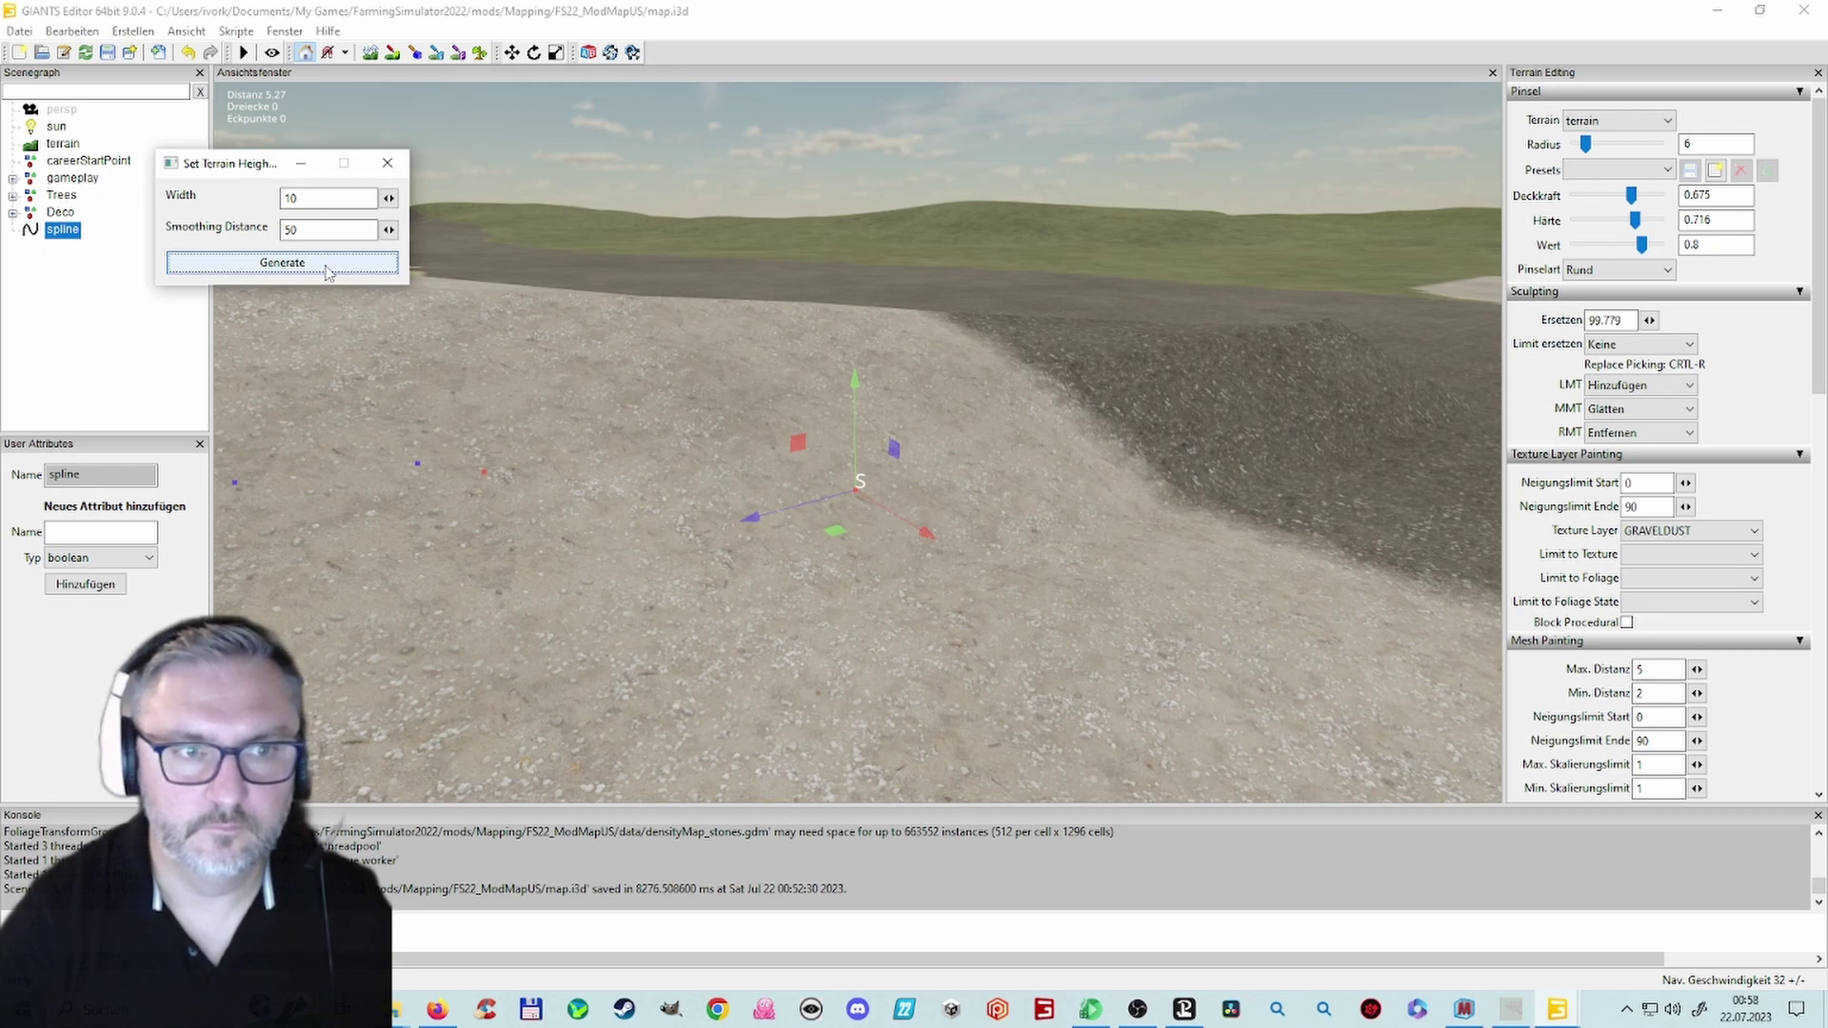
{"action": "double_click", "coordinate": [287, 231]}
{"action": "type", "text": "20"}
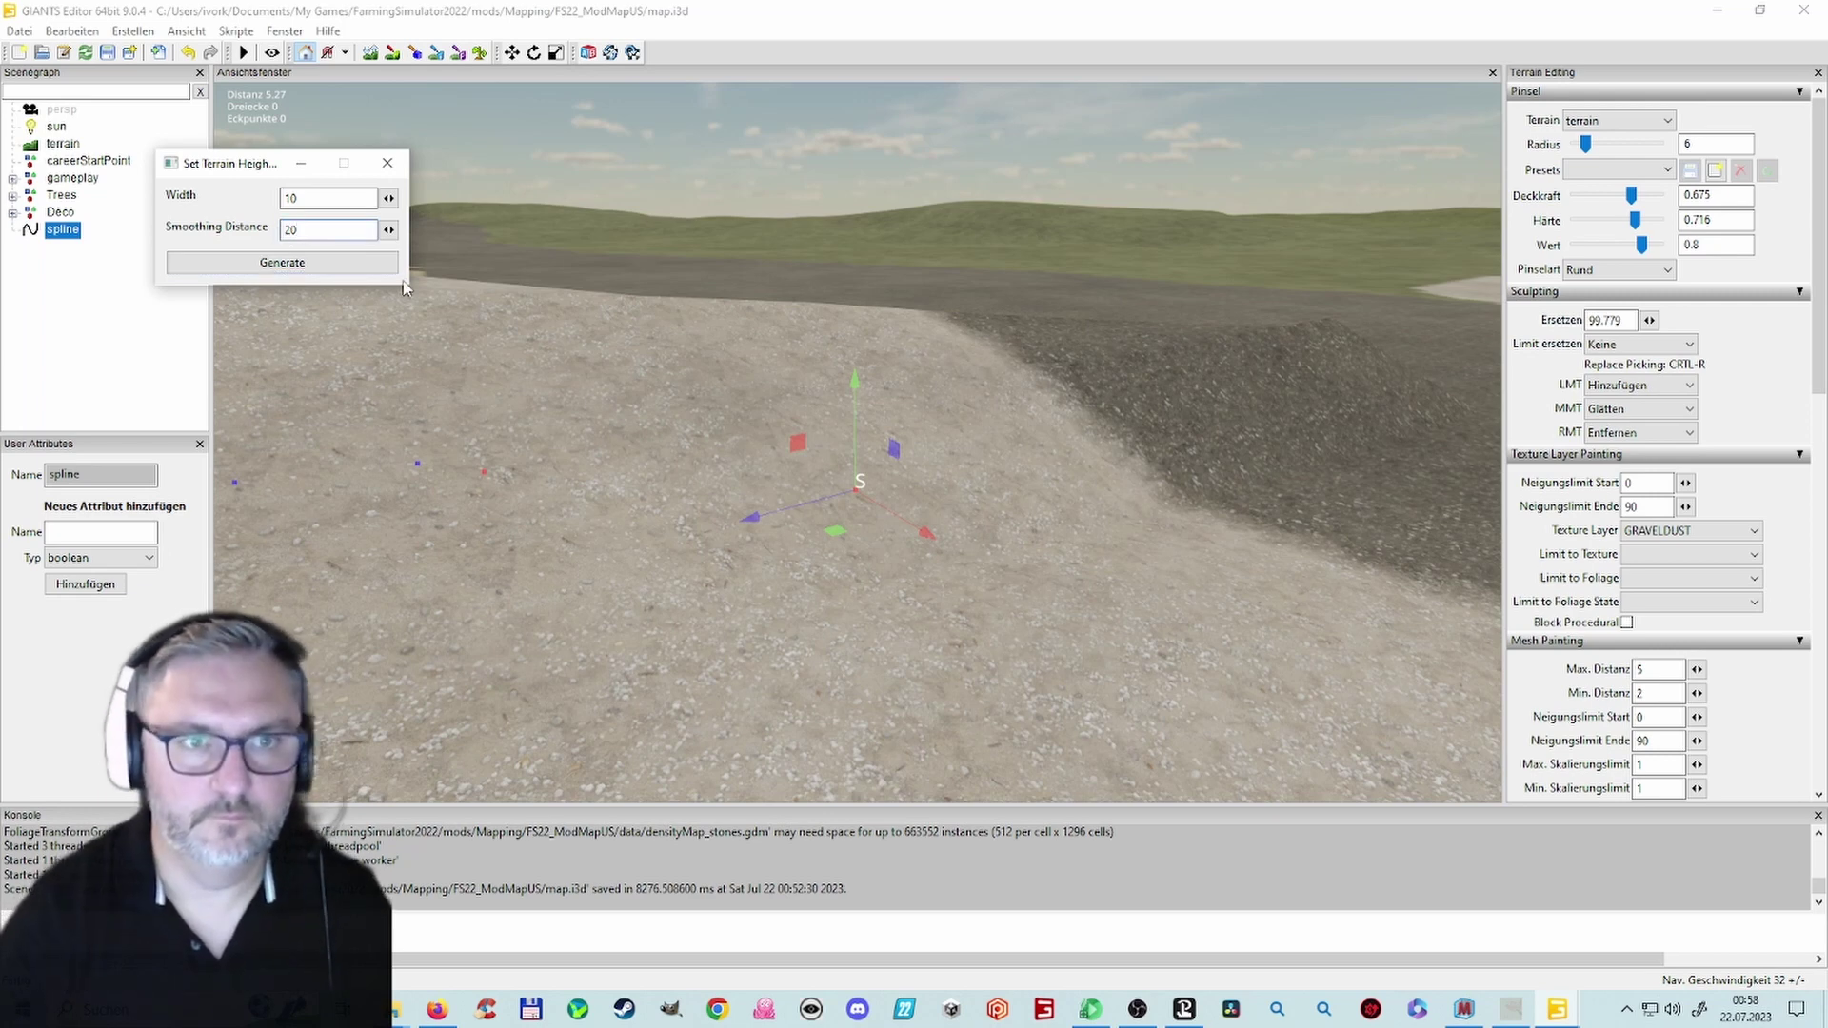
{"action": "left_click", "coordinate": [281, 262]}
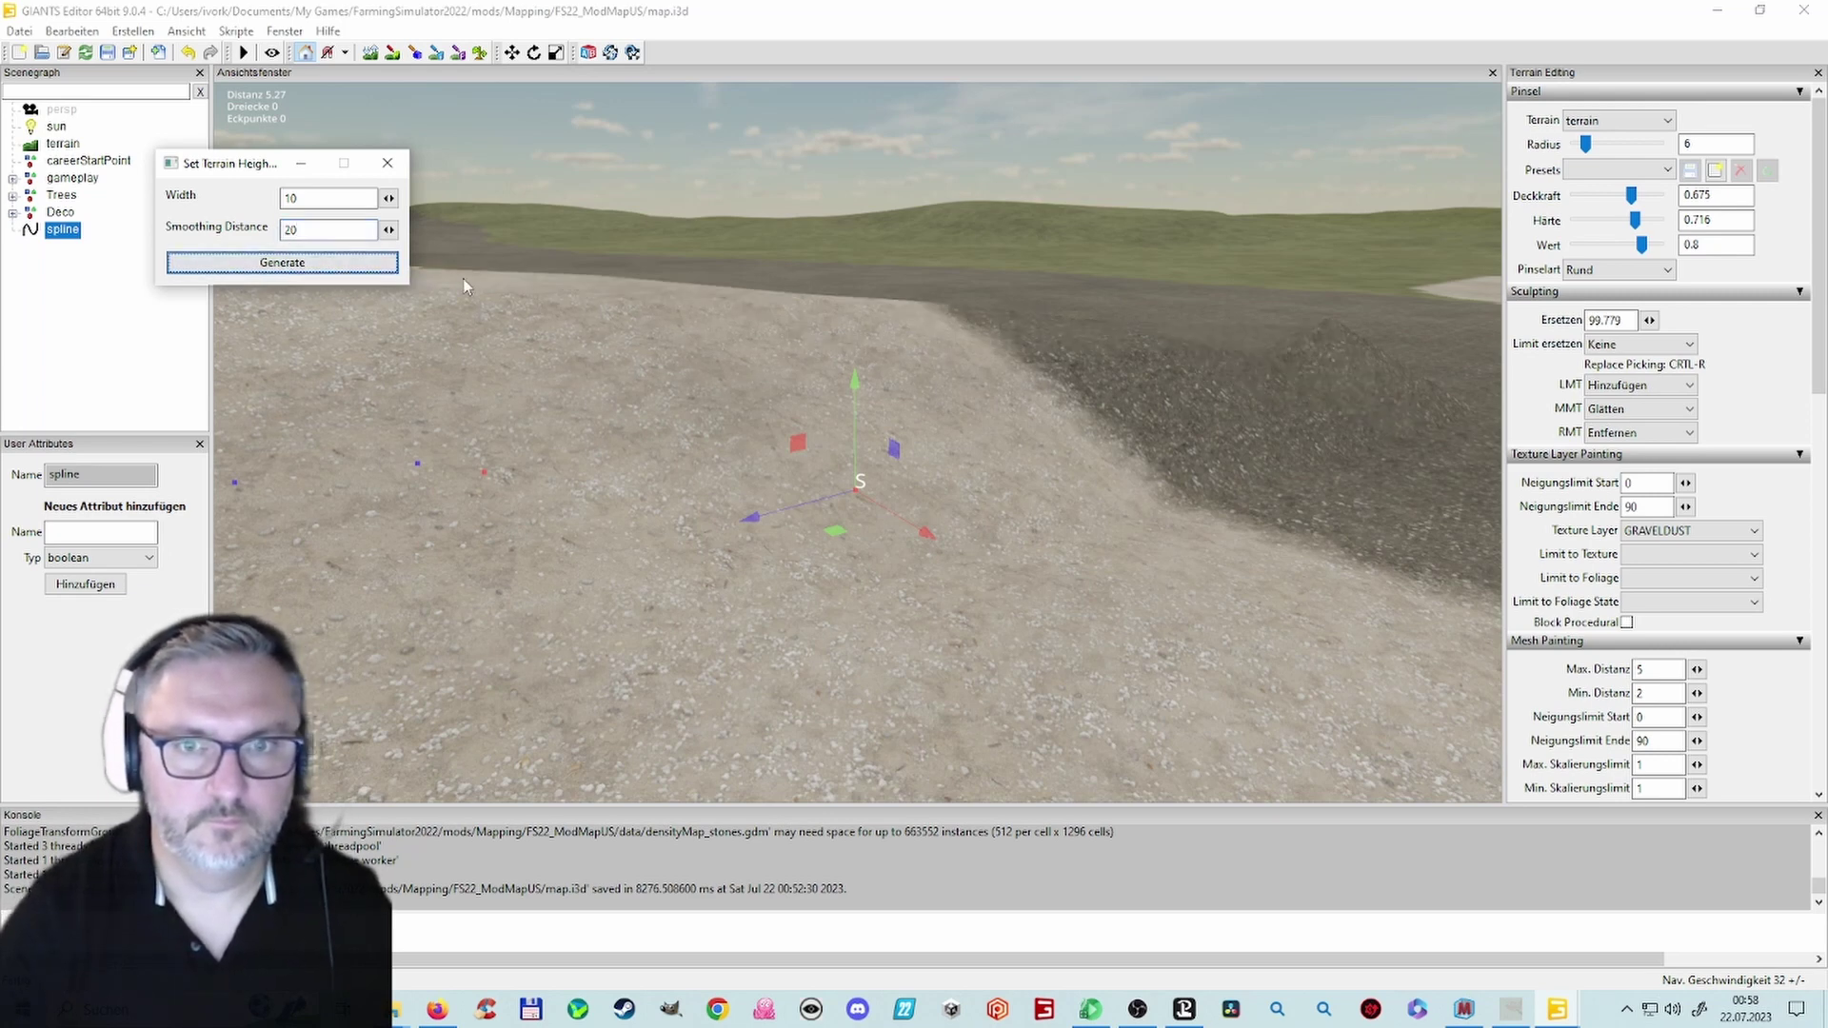
{"action": "double_click", "coordinate": [299, 229]}
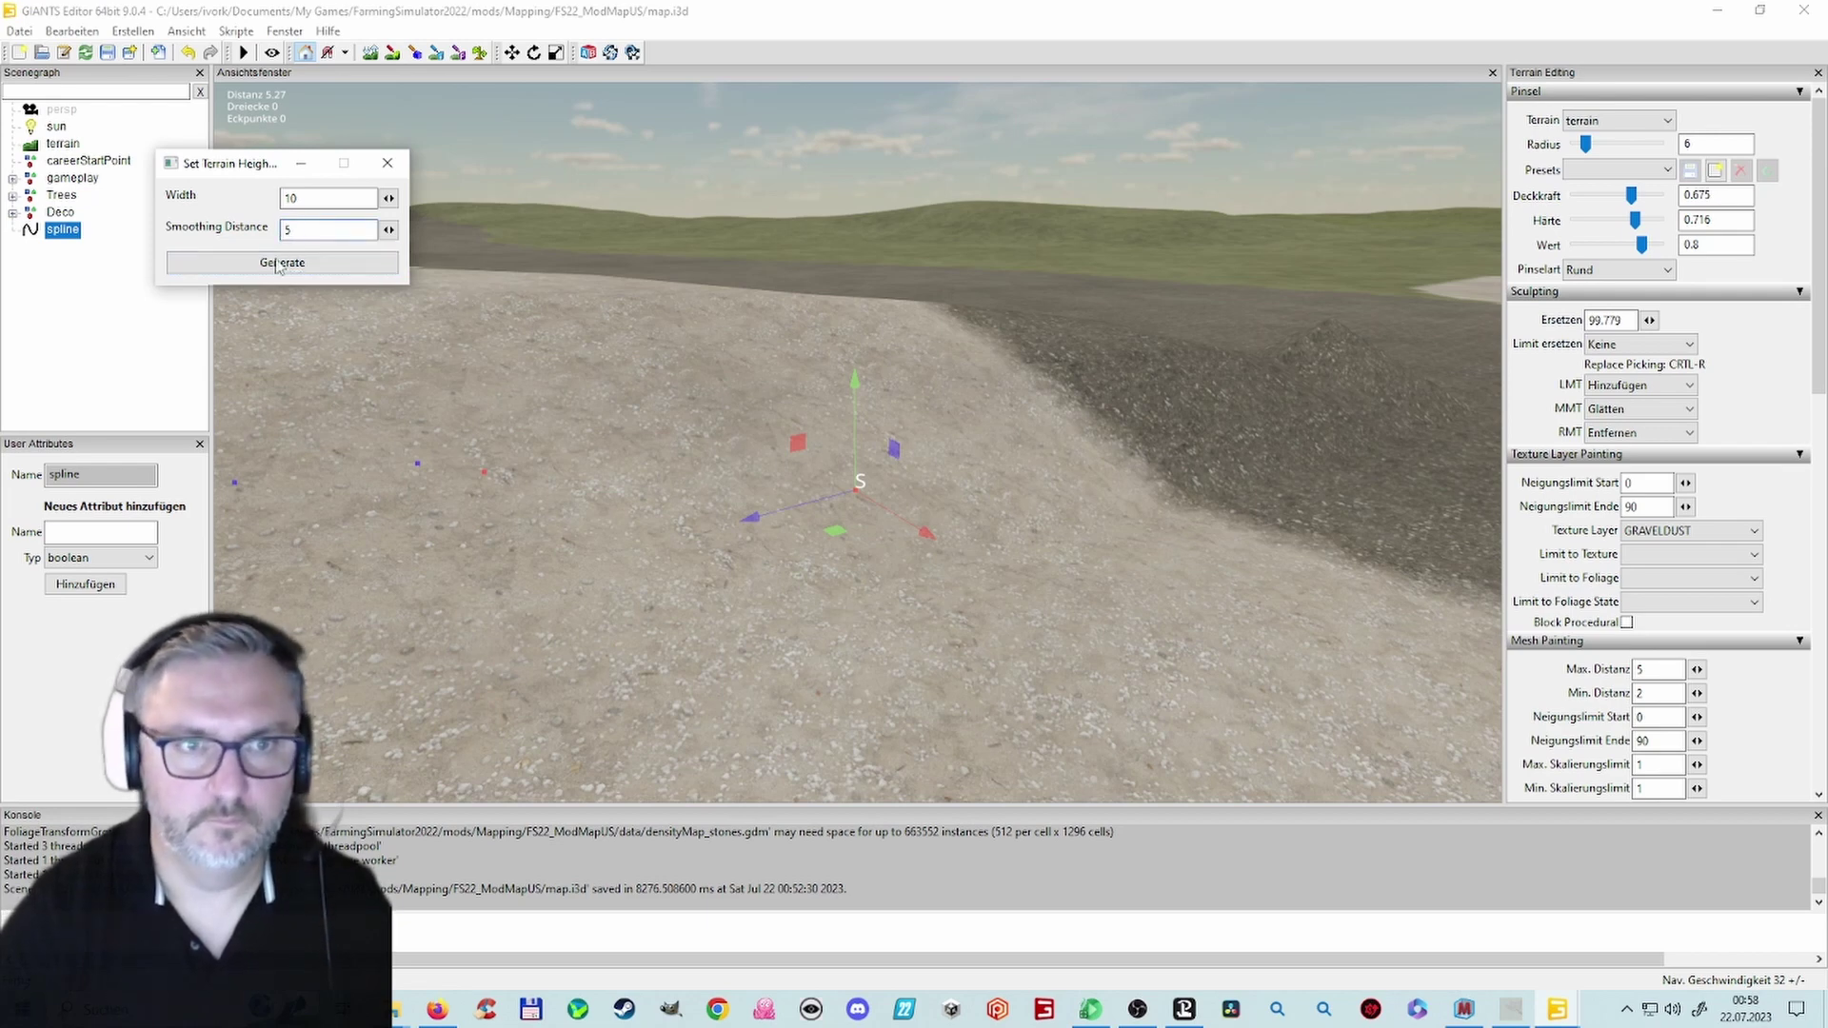
{"action": "left_click", "coordinate": [279, 263]}
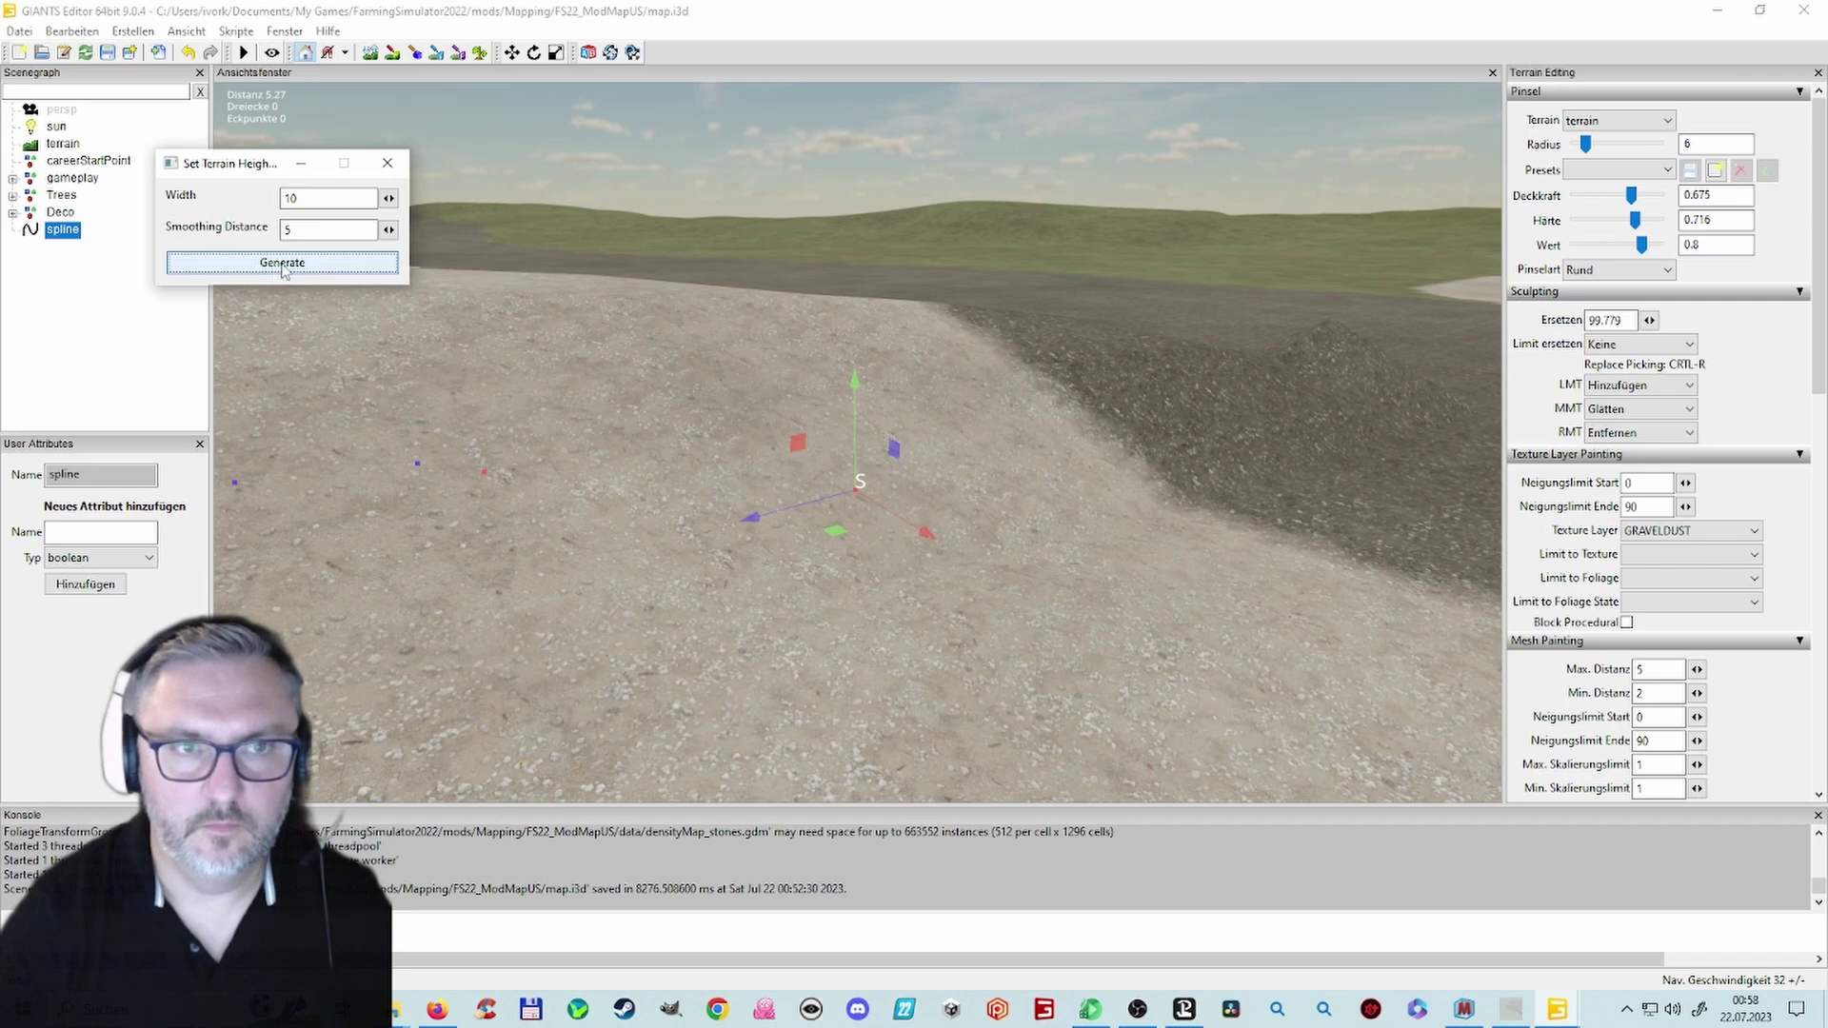
Step: Generate the terrain height along the spline with a smoothing distance of 100 and a width of 8, and close the script dialog
{"action": "left_click", "coordinate": [306, 231]}
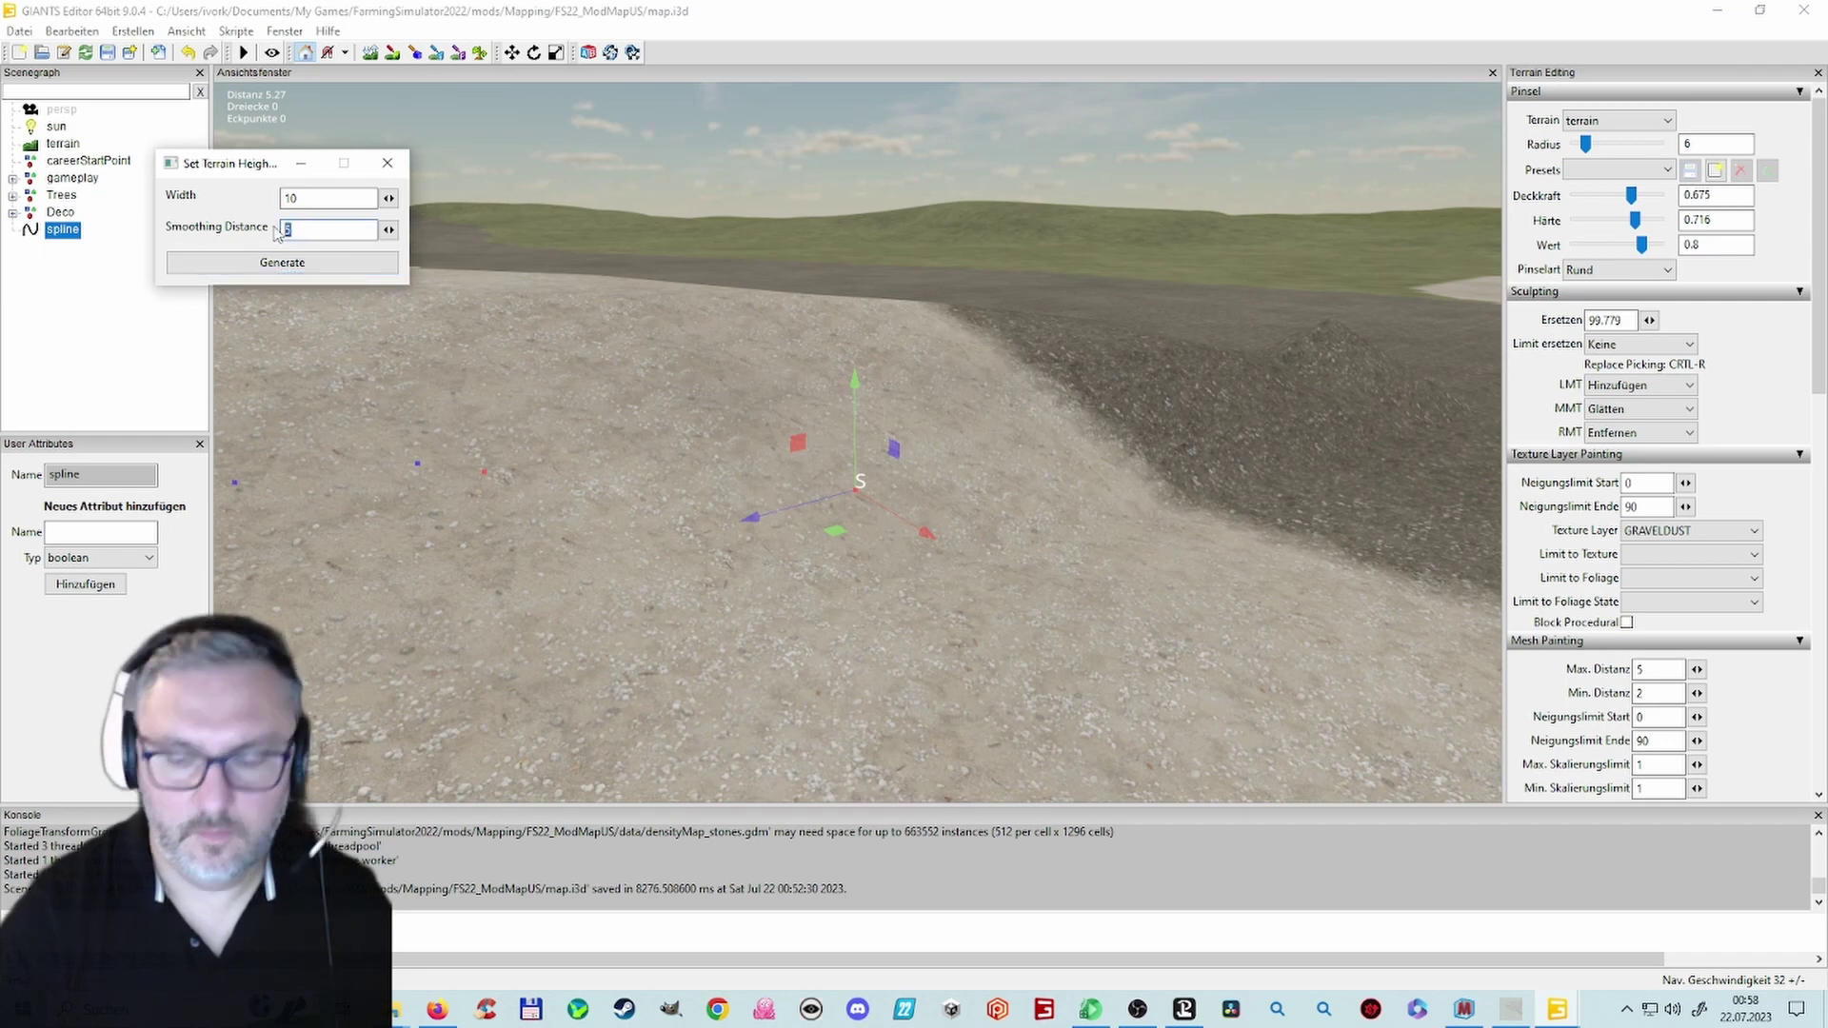
{"action": "type", "text": "100"}
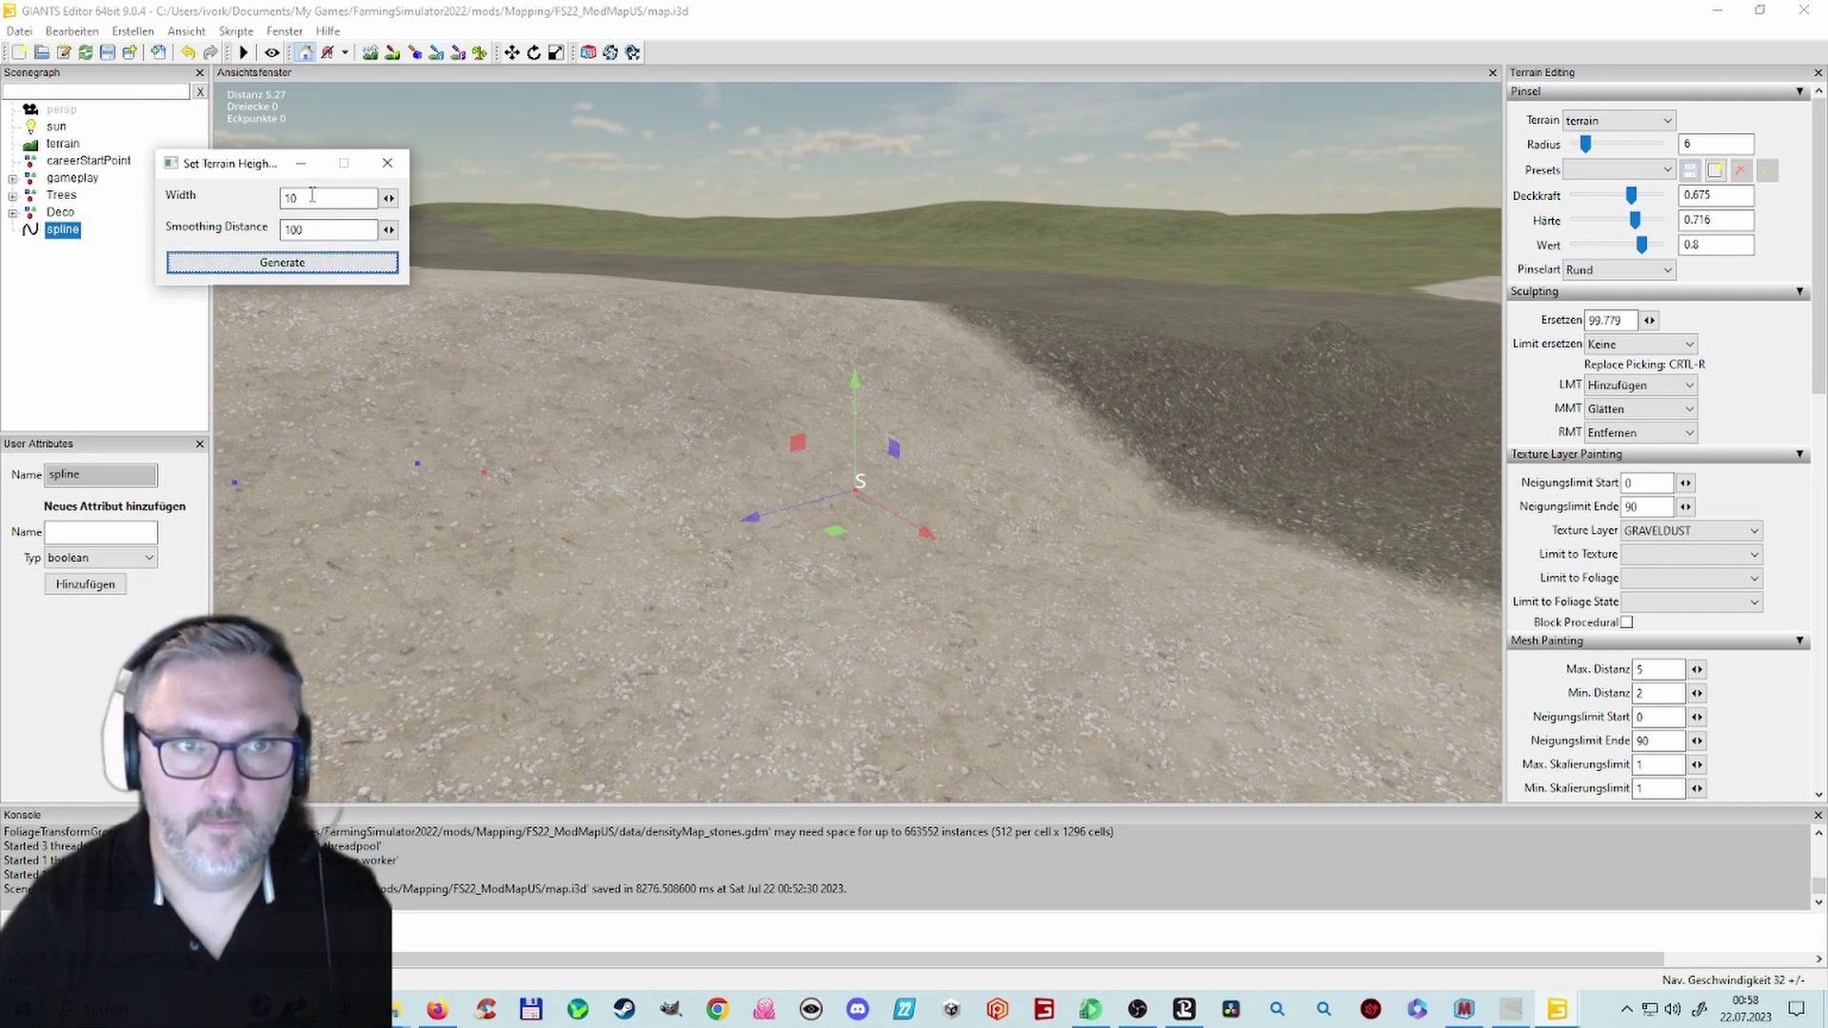
{"action": "left_click_drag", "start_coordinate": [312, 195], "coordinate": [273, 202]}
{"action": "type", "text": "8"}
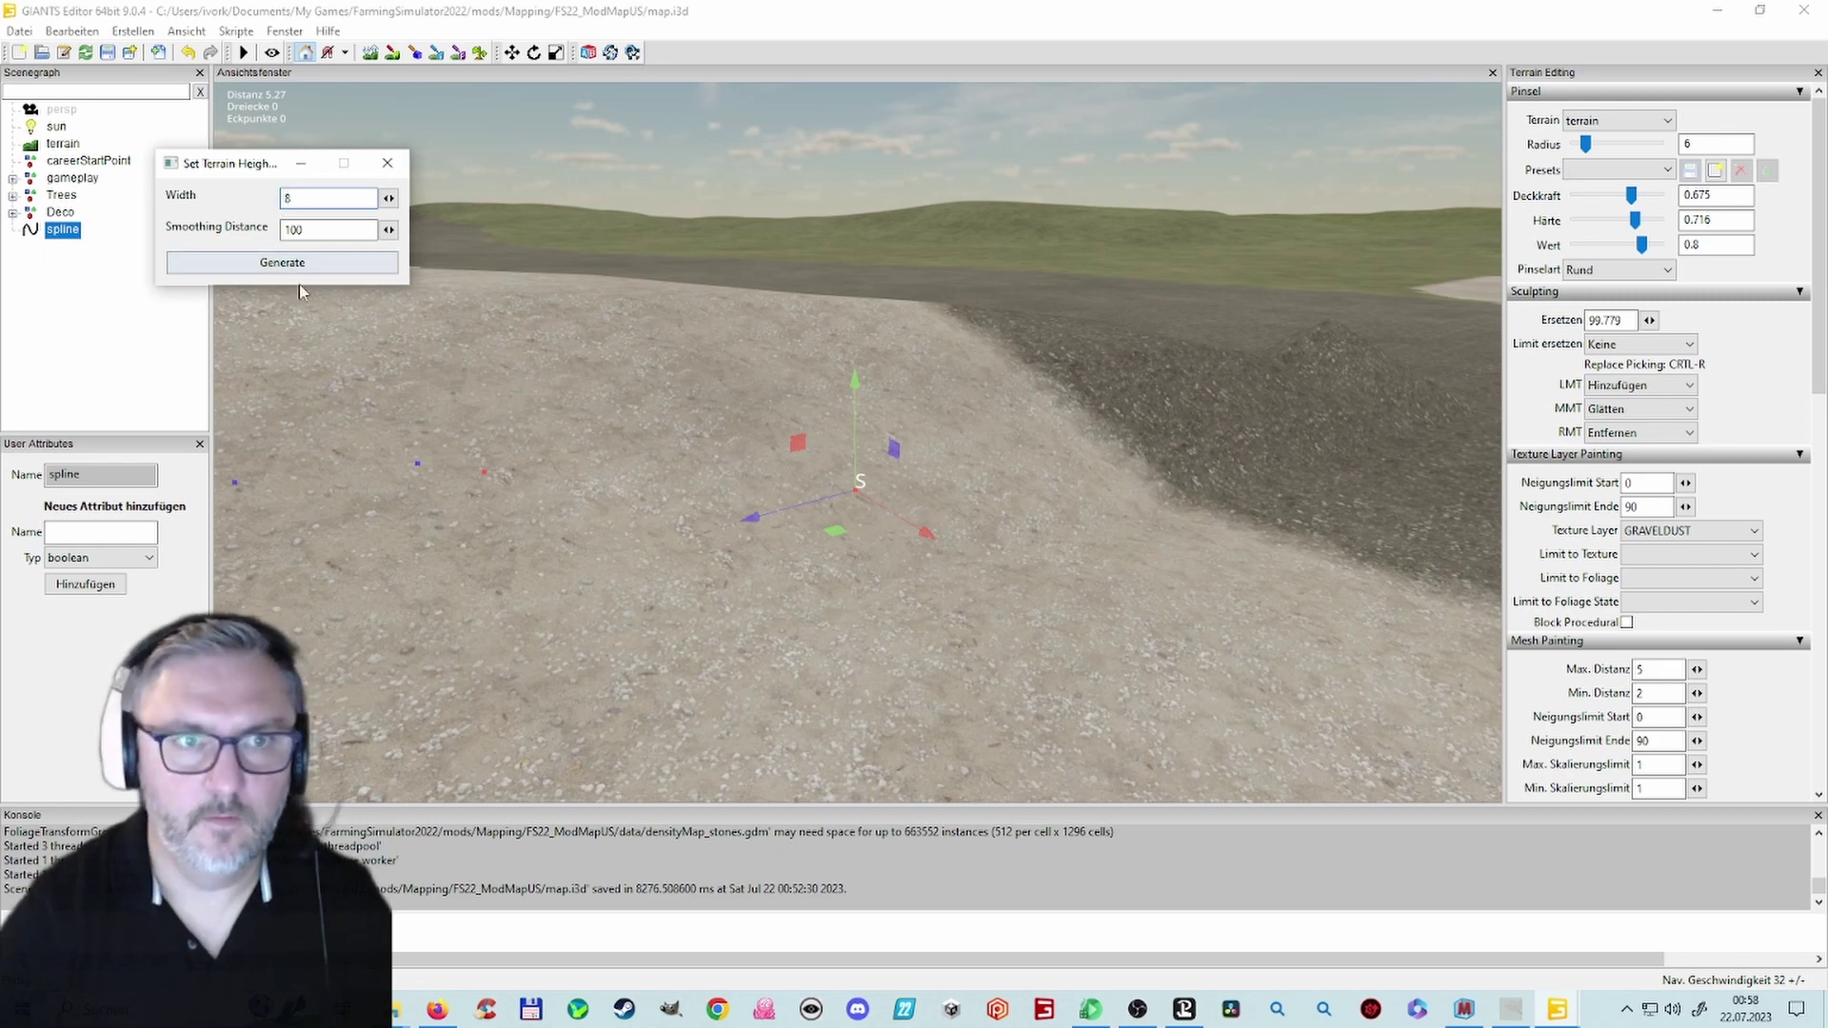
{"action": "left_click", "coordinate": [354, 267]}
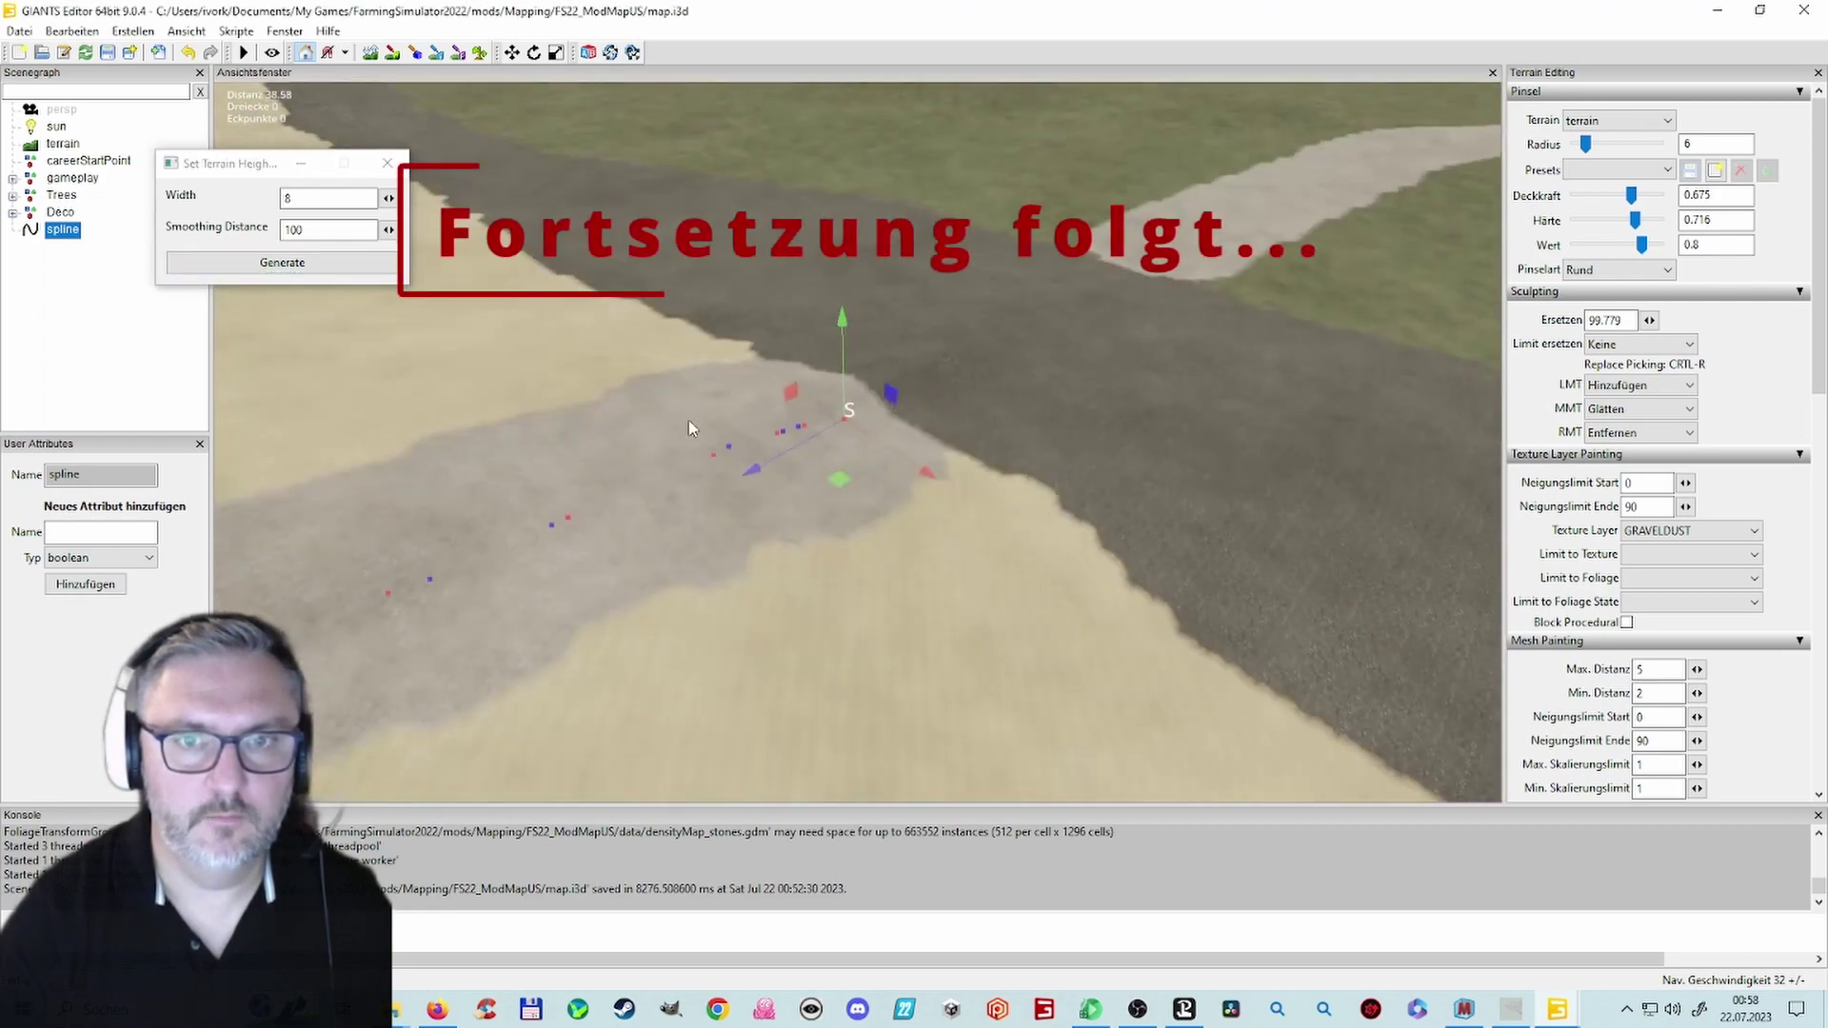
{"action": "left_click_drag", "start_coordinate": [528, 453], "coordinate": [528, 400], "text": "alt"}
{"action": "right_click_drag", "start_coordinate": [528, 400], "coordinate": [688, 373], "text": "alt"}
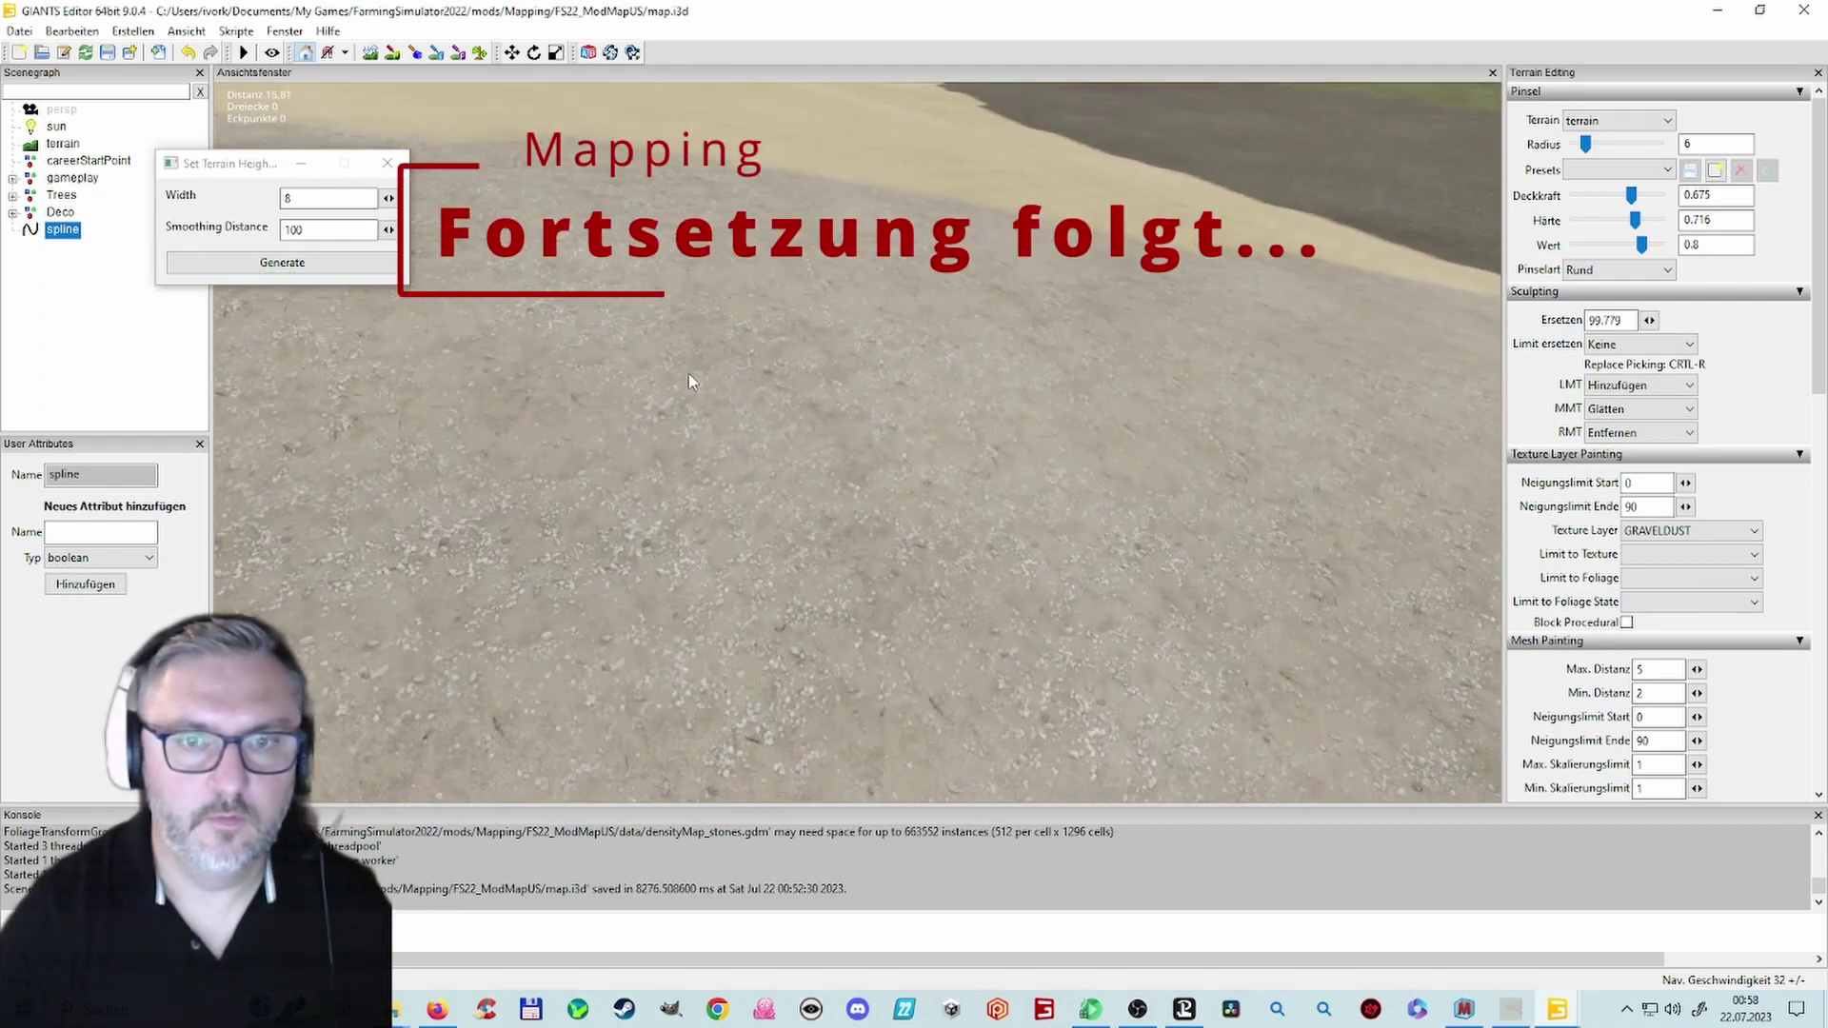
{"action": "left_click_drag", "start_coordinate": [688, 373], "coordinate": [334, 273], "text": "alt"}
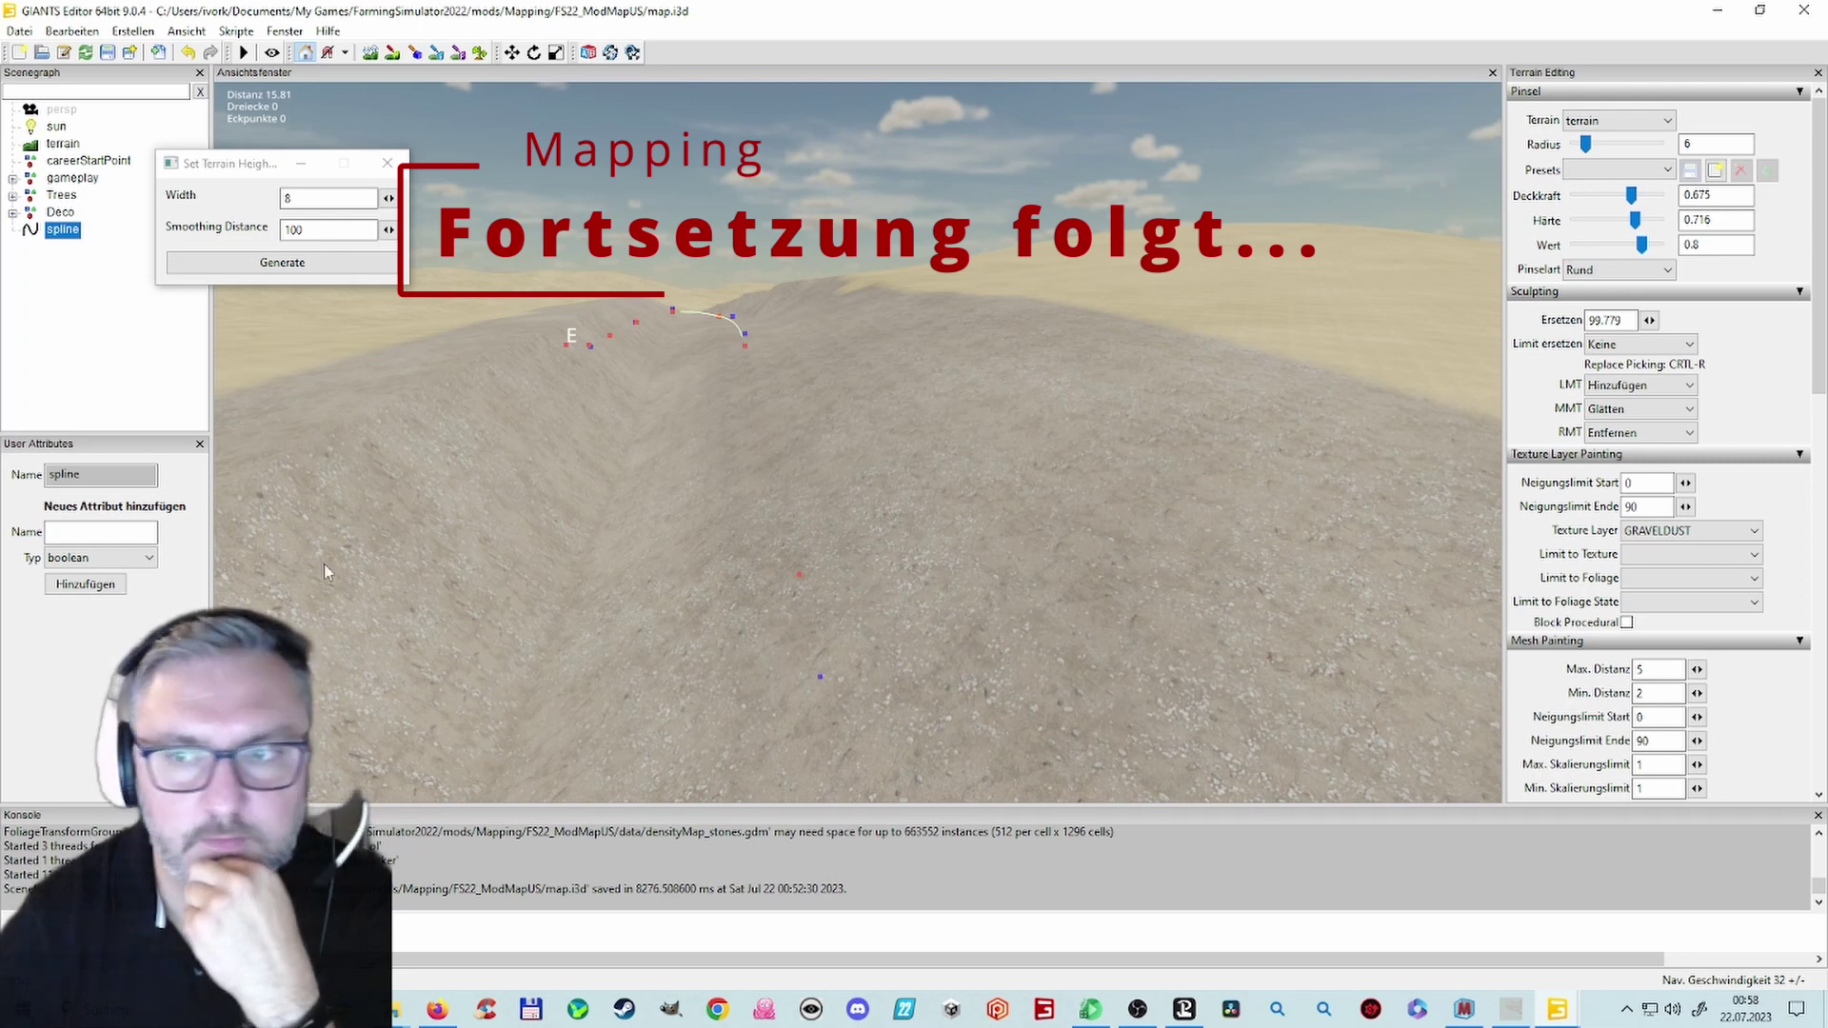
{"action": "left_click", "coordinate": [386, 163]}
{"action": "left_click", "coordinate": [237, 30]}
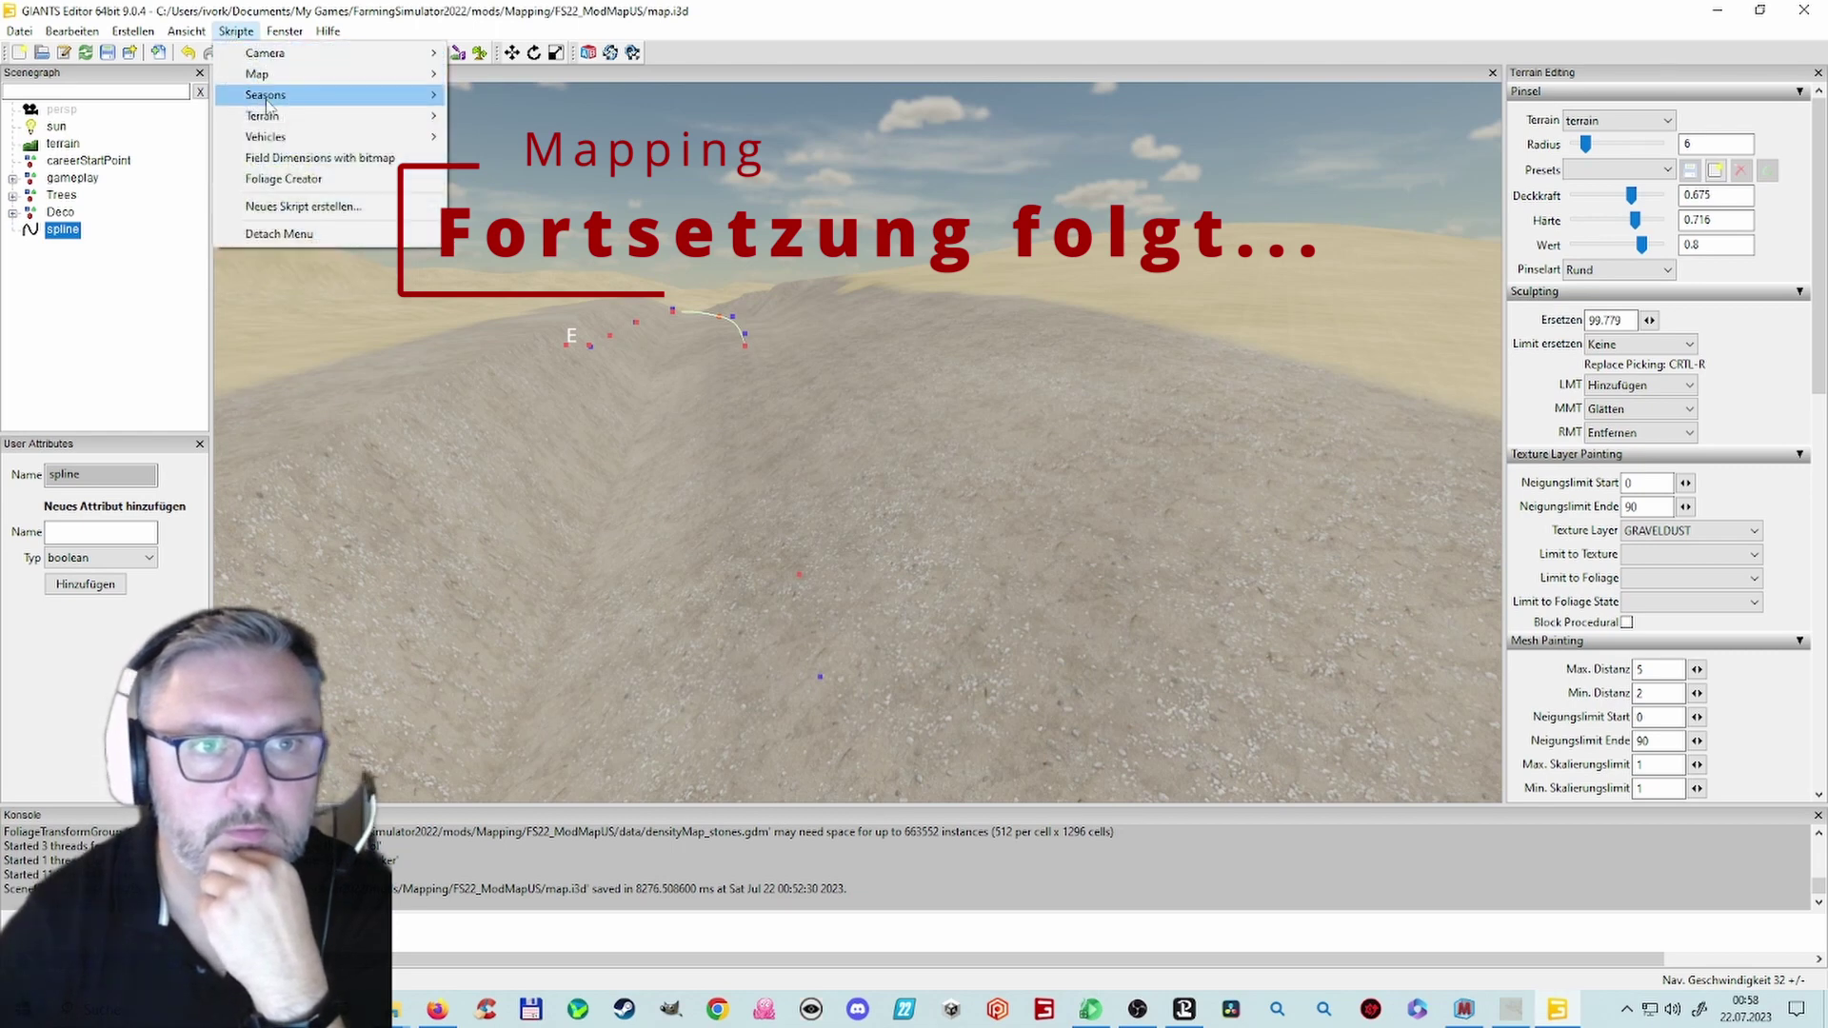
{"action": "mouse_move", "coordinate": [276, 33]}
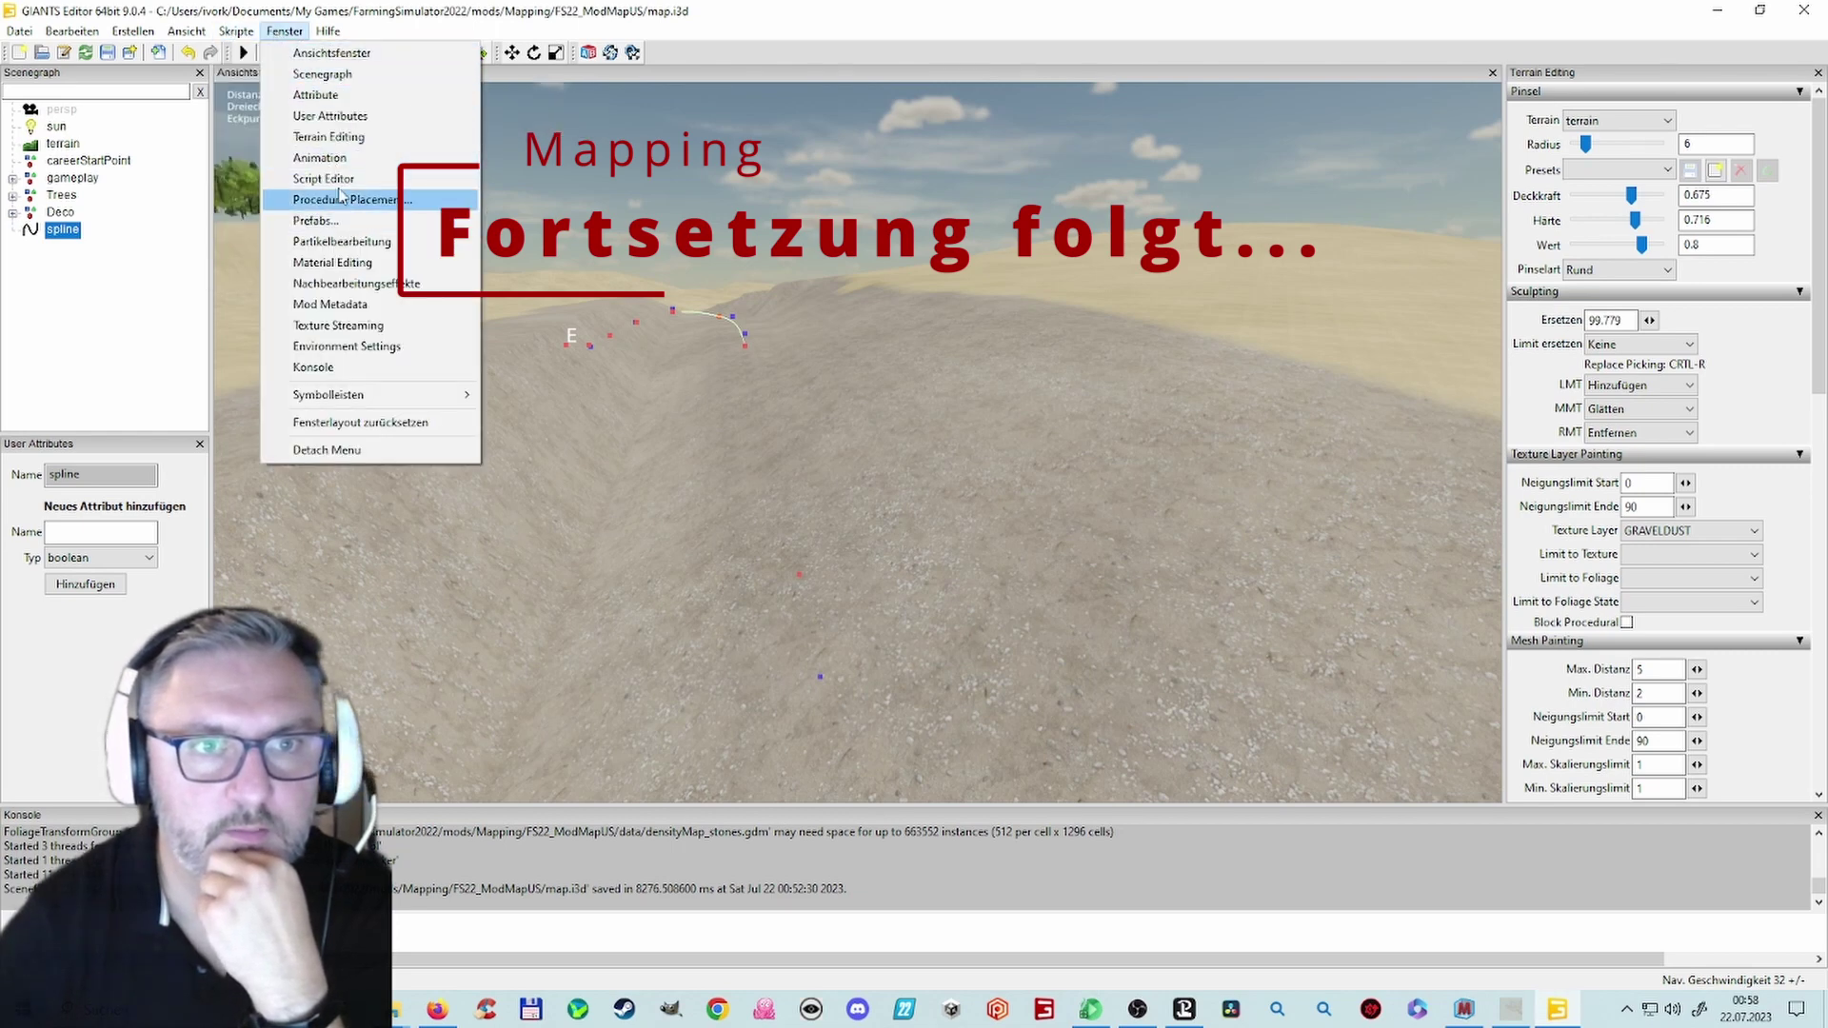